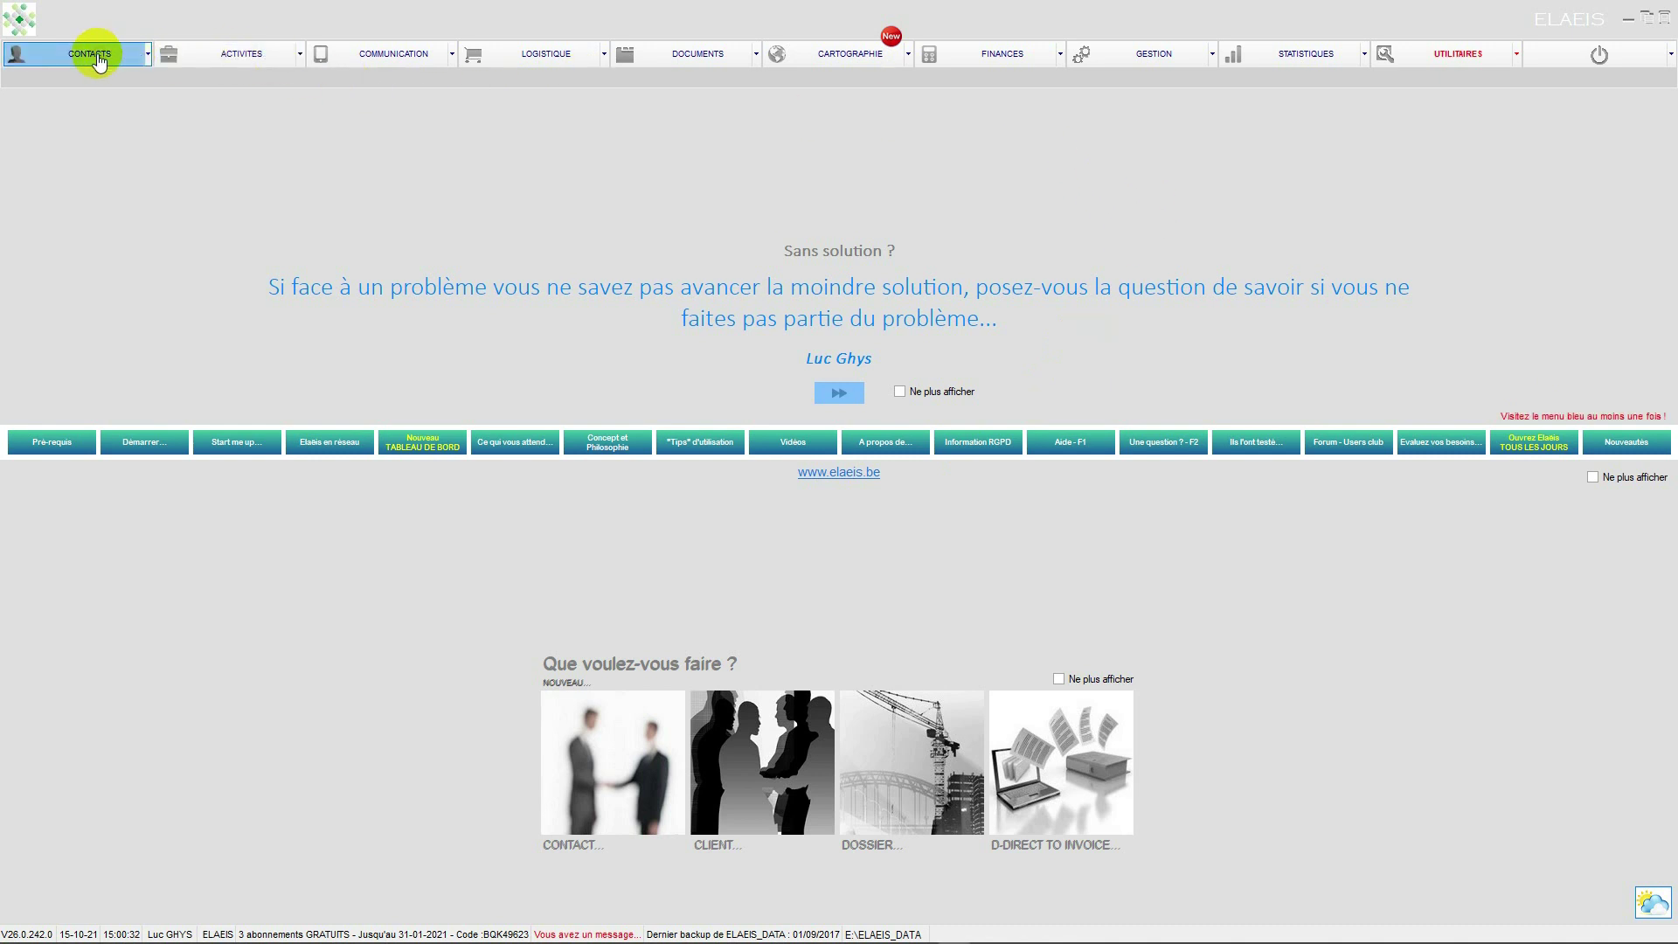
Open the second favourite client's contact record, view its country choice list, and close the record without saving
left_click(96, 54)
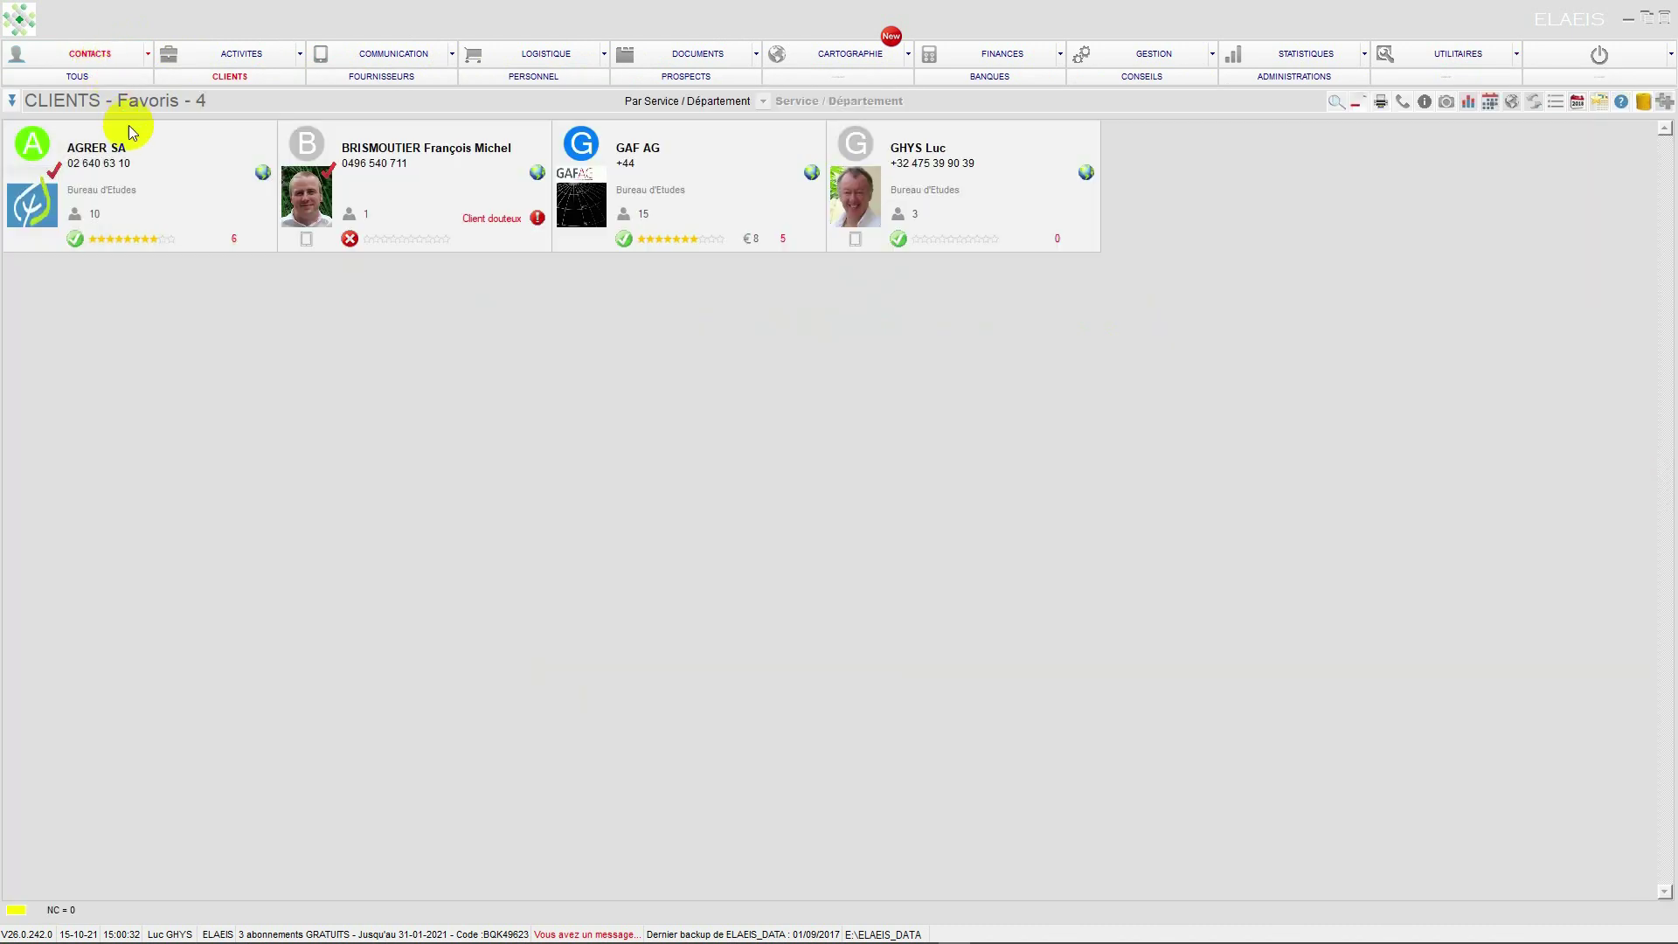
left_click(297, 197)
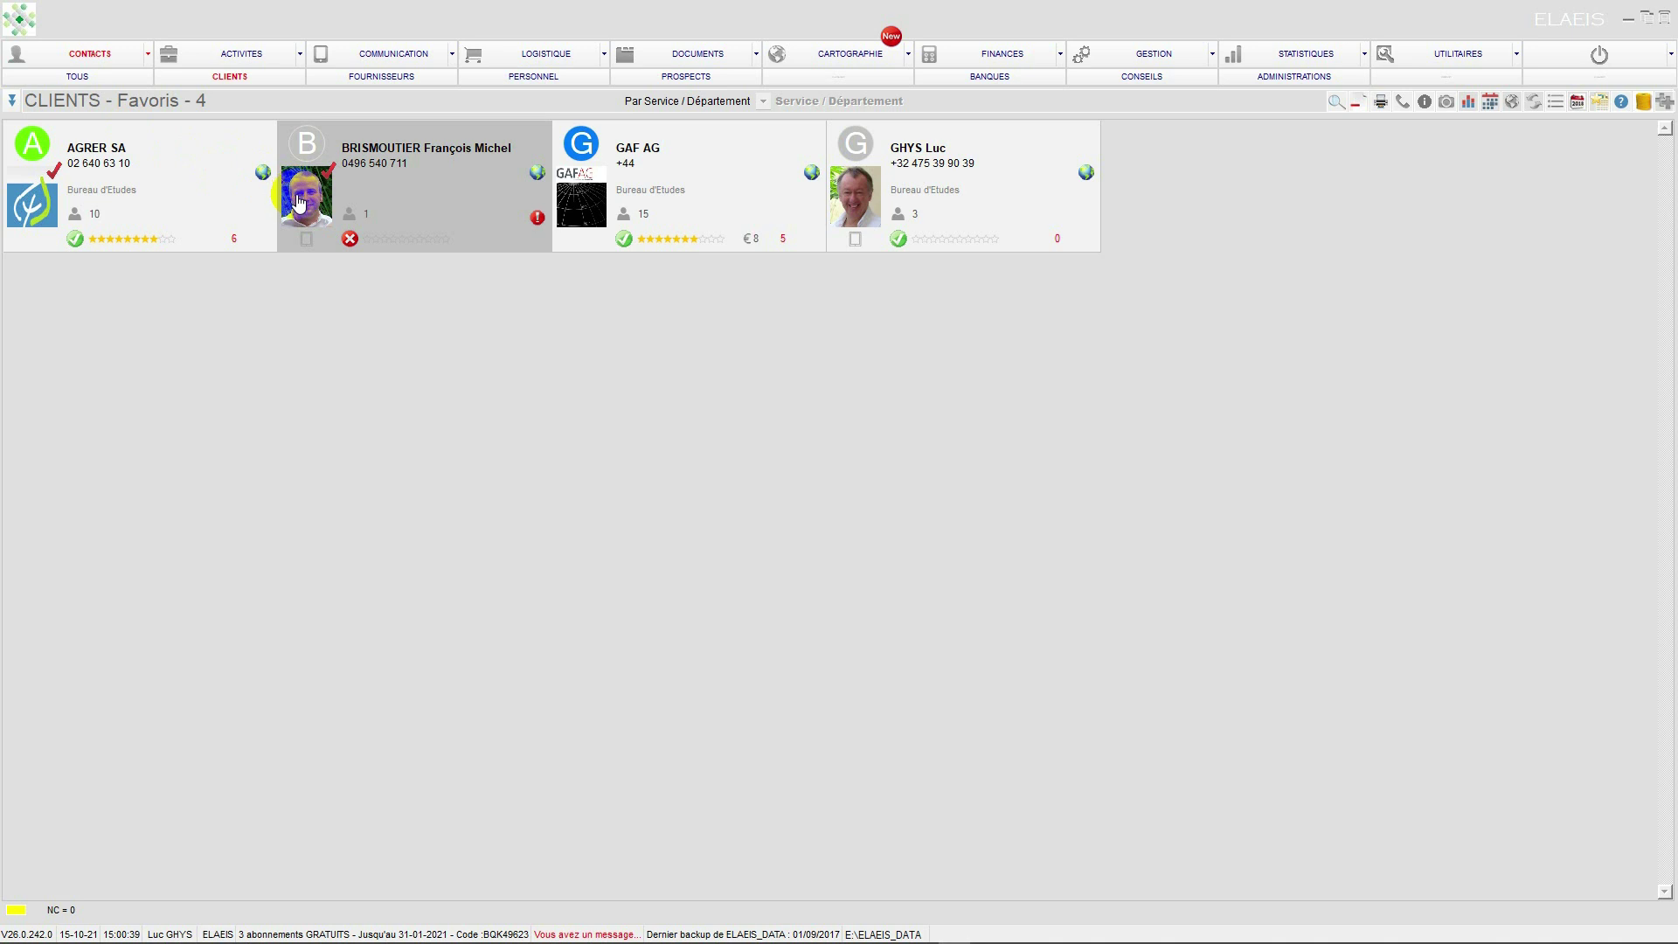
double_click(299, 201)
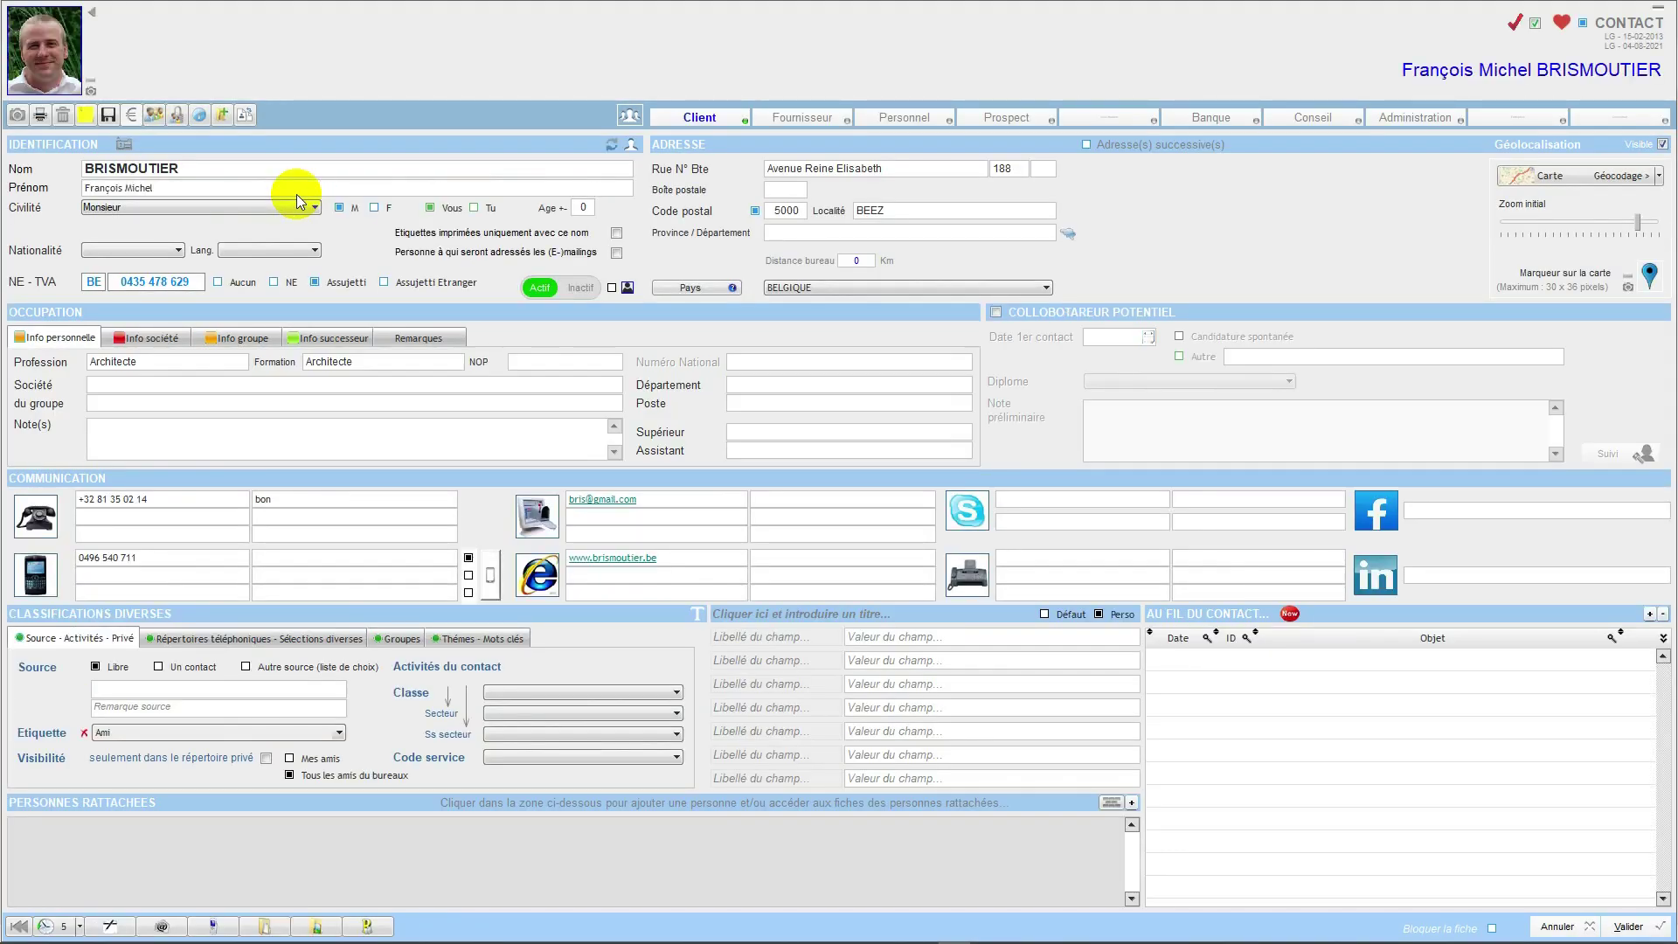
left_click(1047, 287)
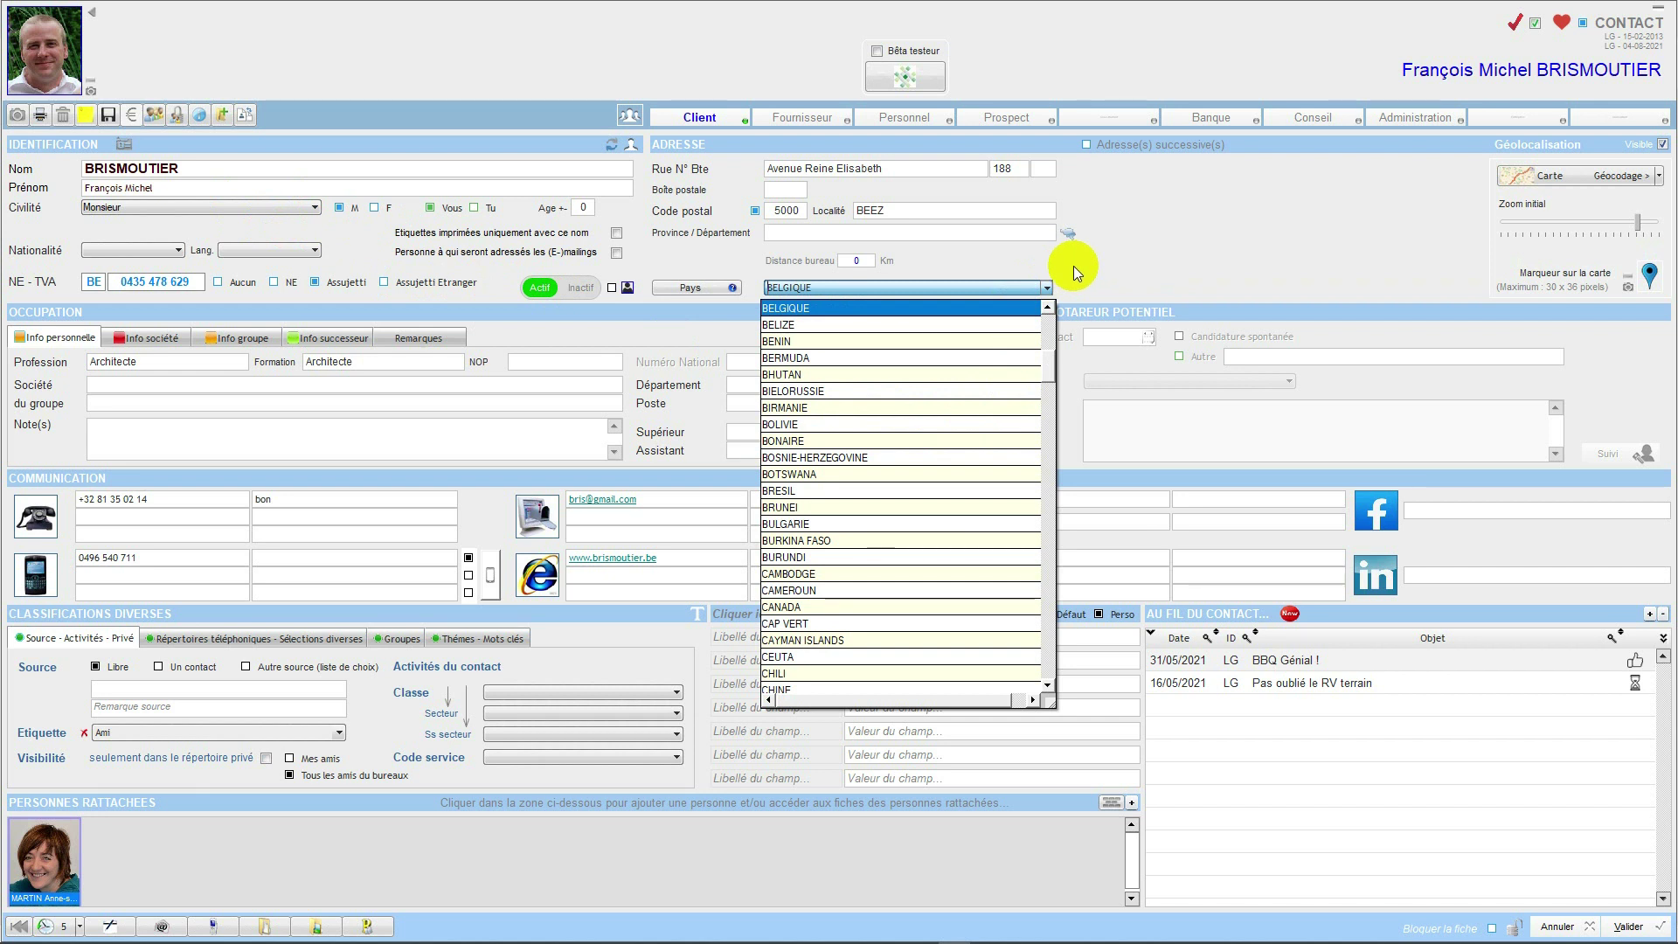
left_click(1144, 264)
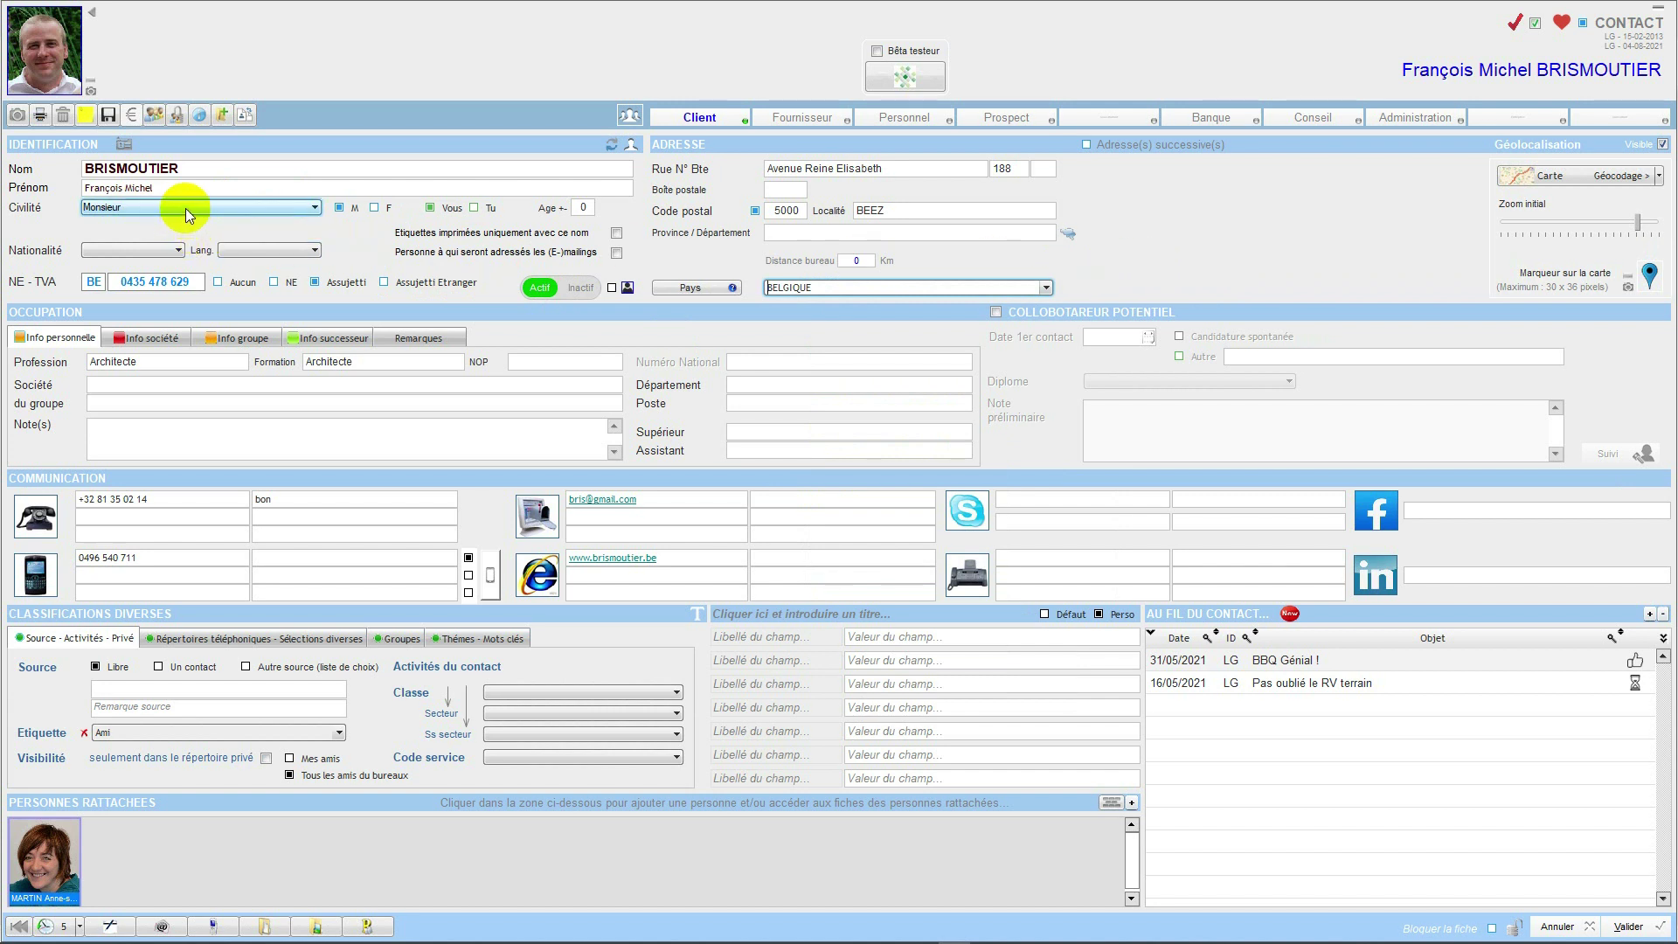
left_click(1558, 927)
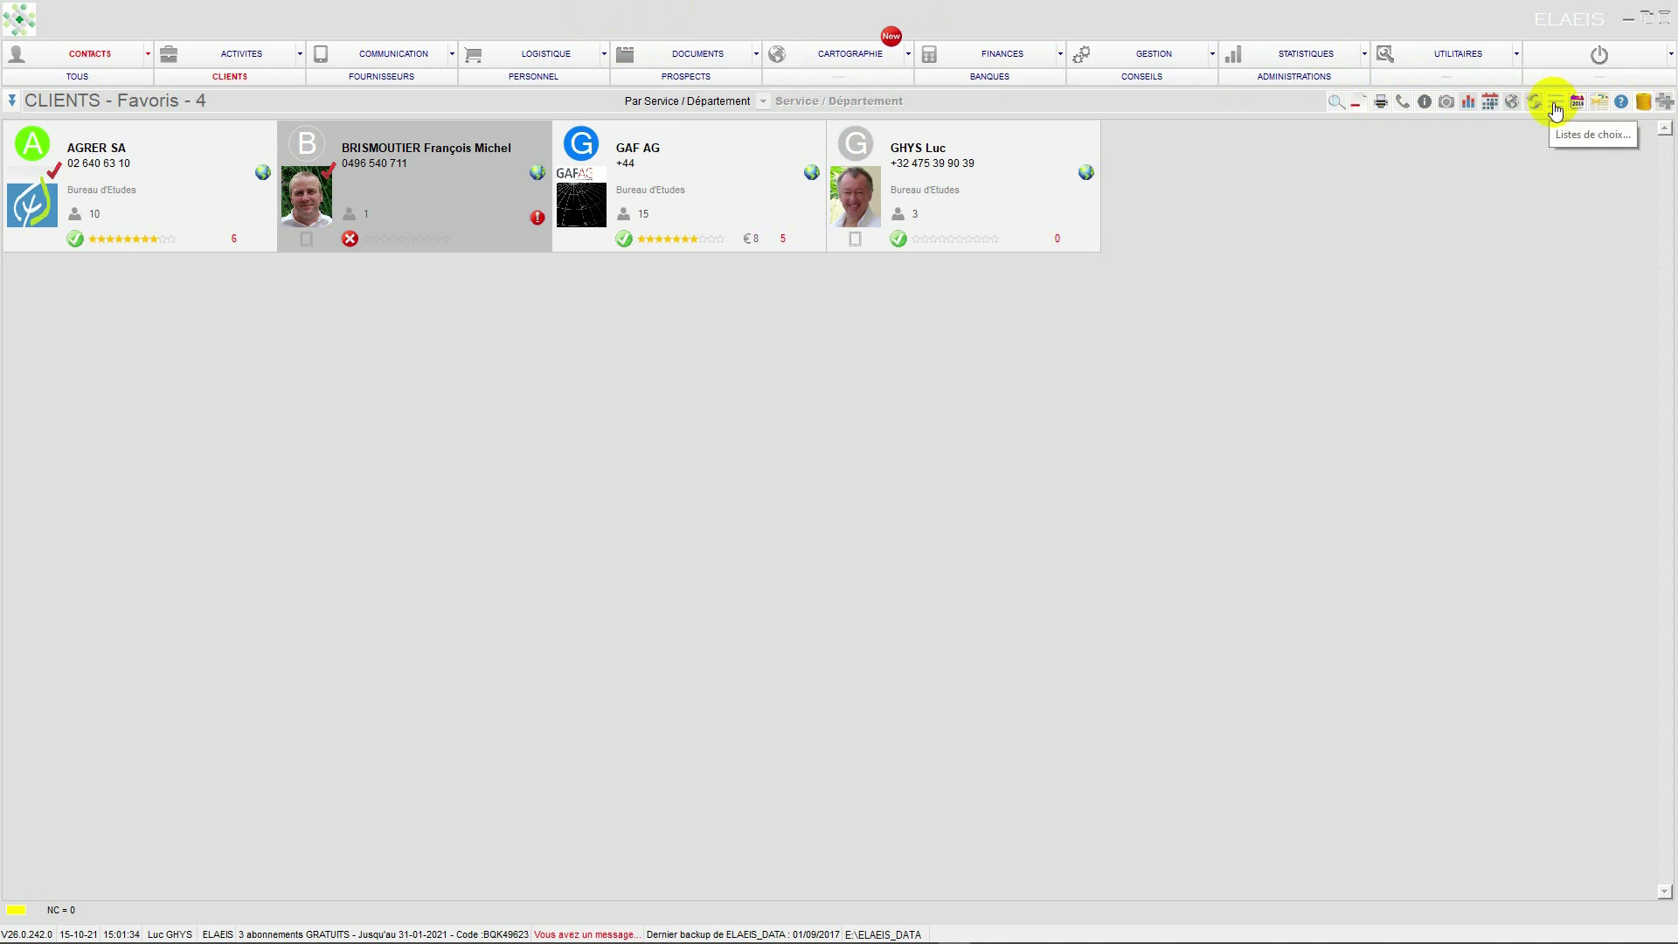
Open the Listes de choix manager and expand the 1 - CONTACTS category
right_click(980, 20)
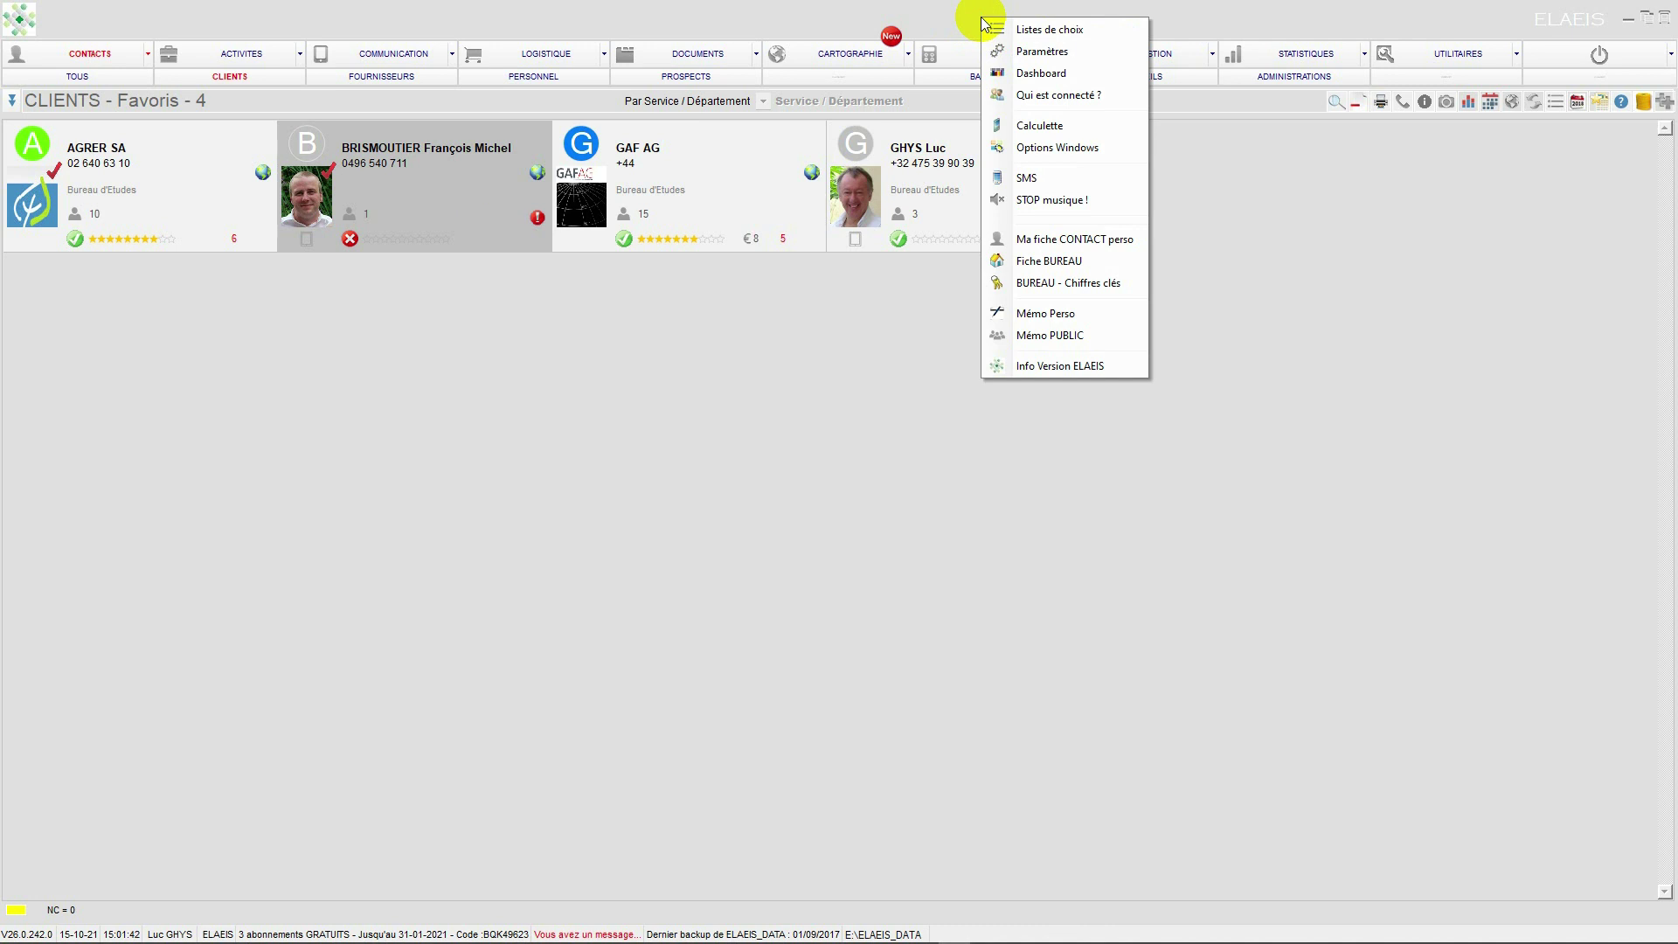
left_click(1035, 34)
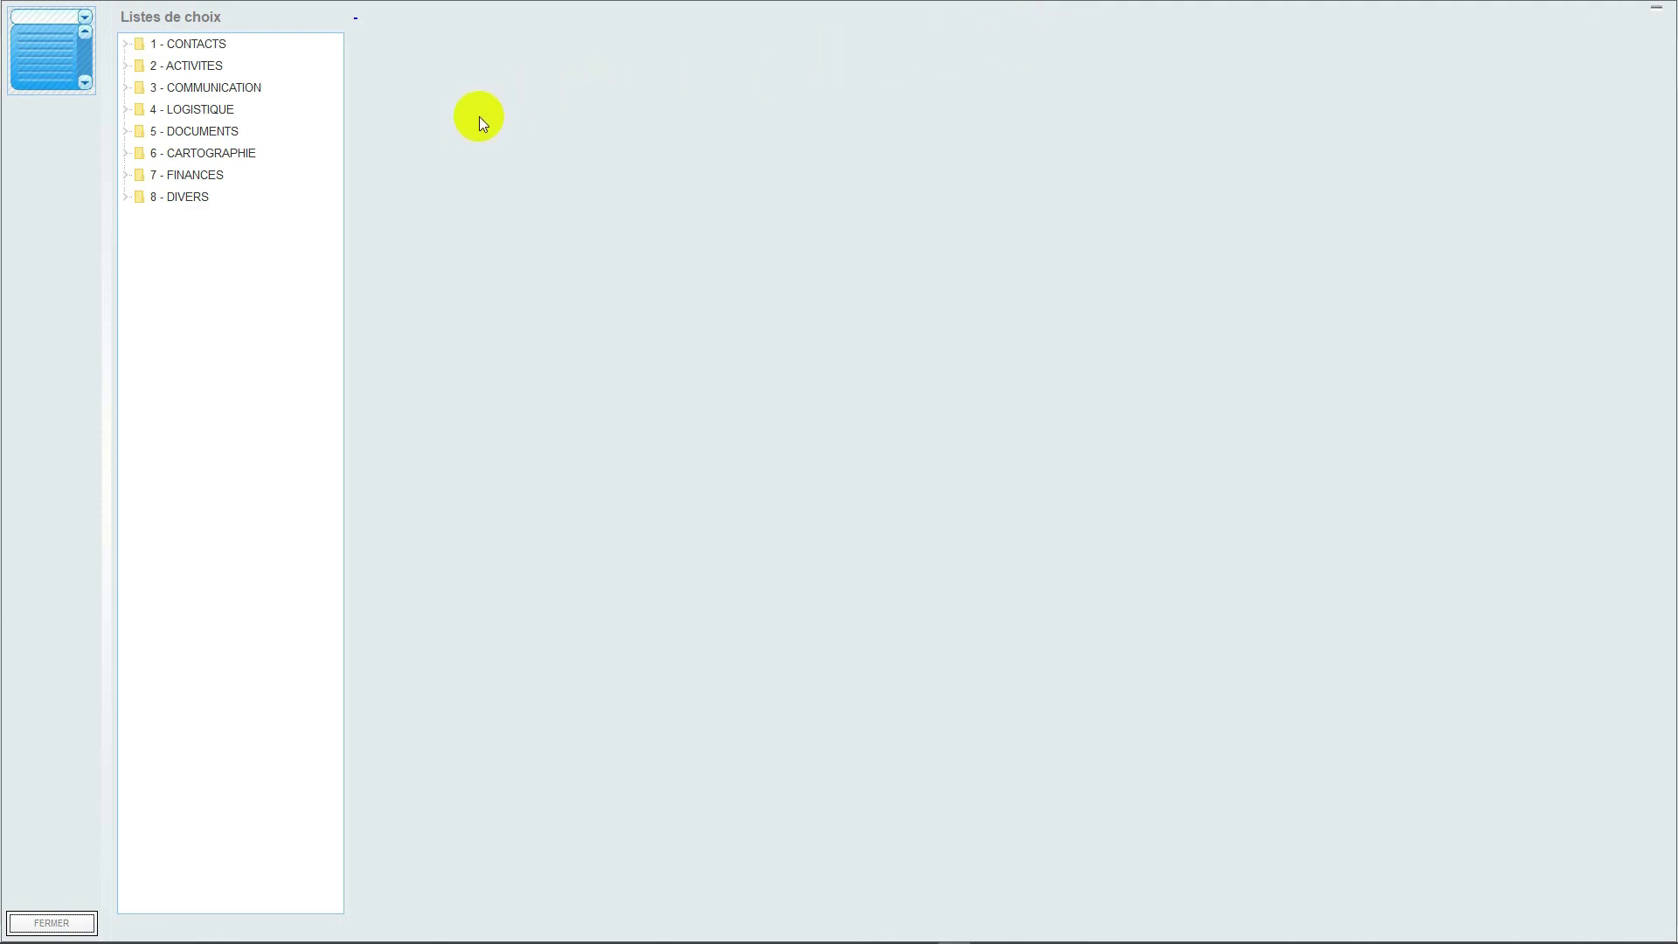
left_click(125, 46)
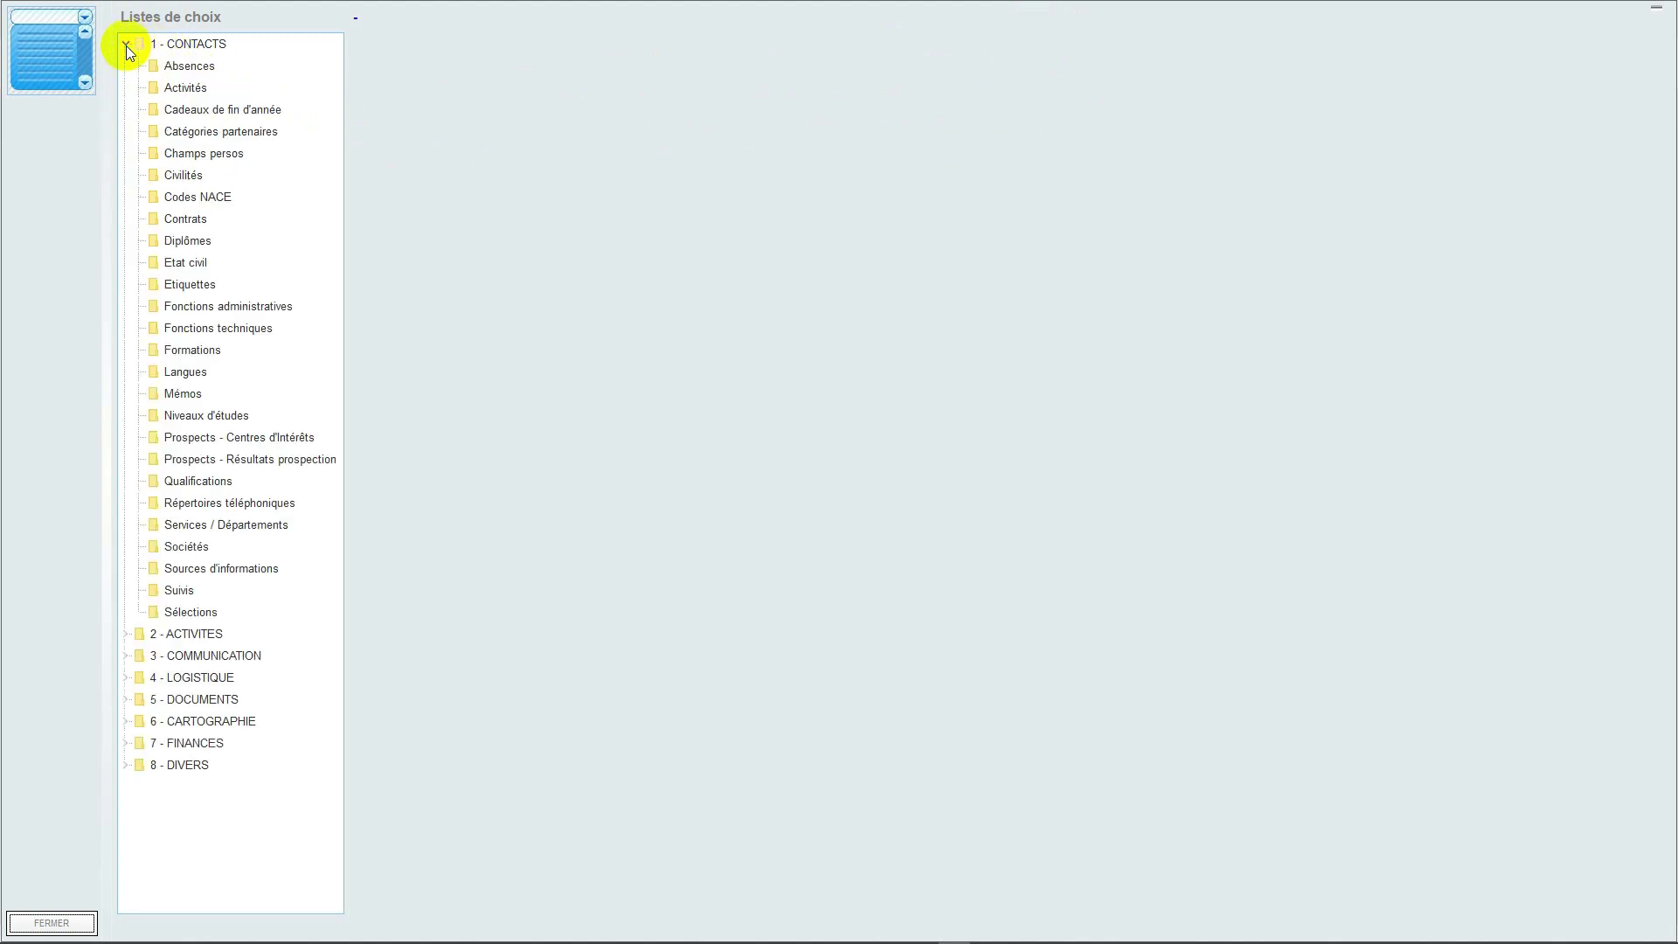
Collapse the 1 - CONTACTS category and view the sub-lists of 2 - ACTIVITES
left_click(126, 45)
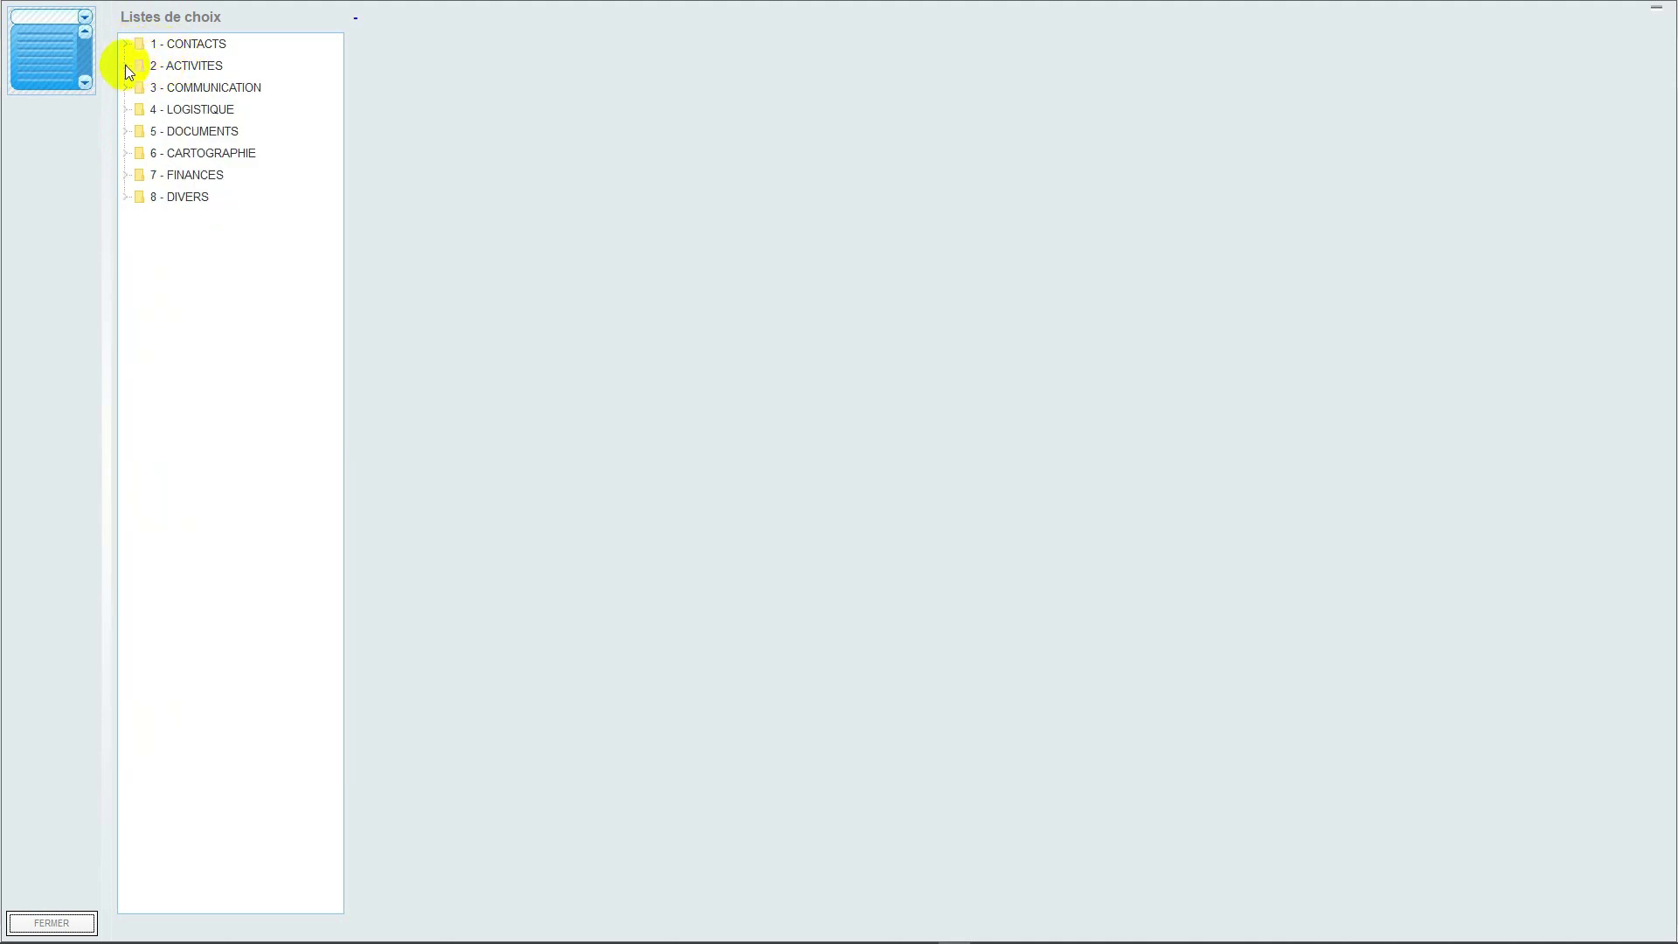
left_click(125, 66)
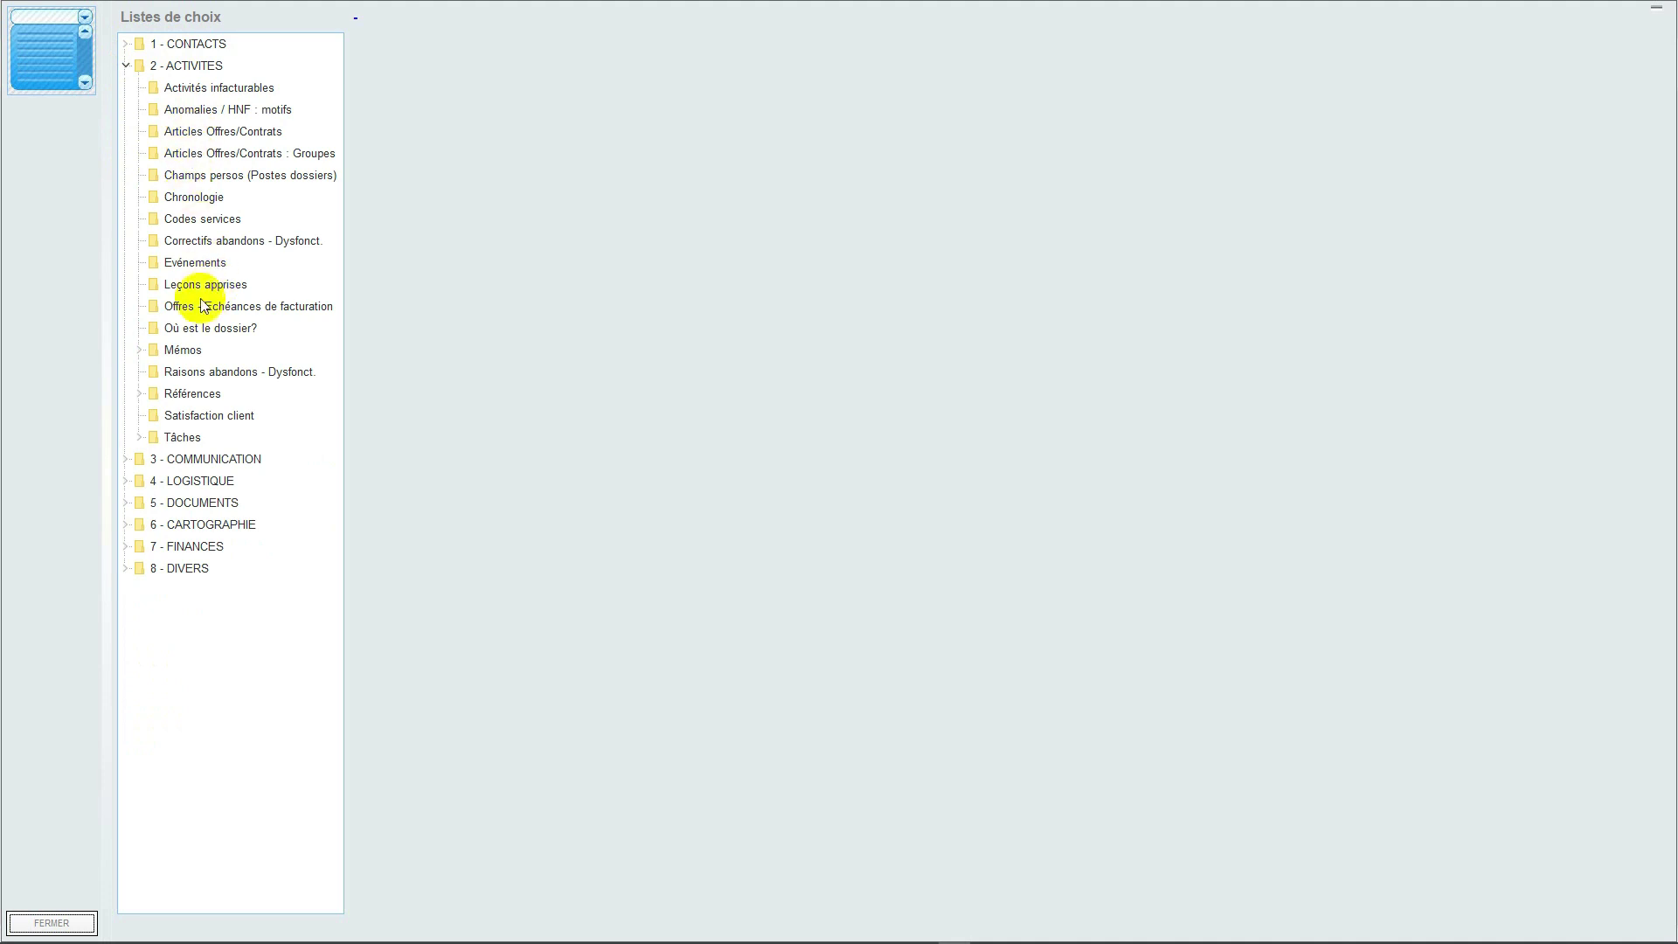
left_click(125, 66)
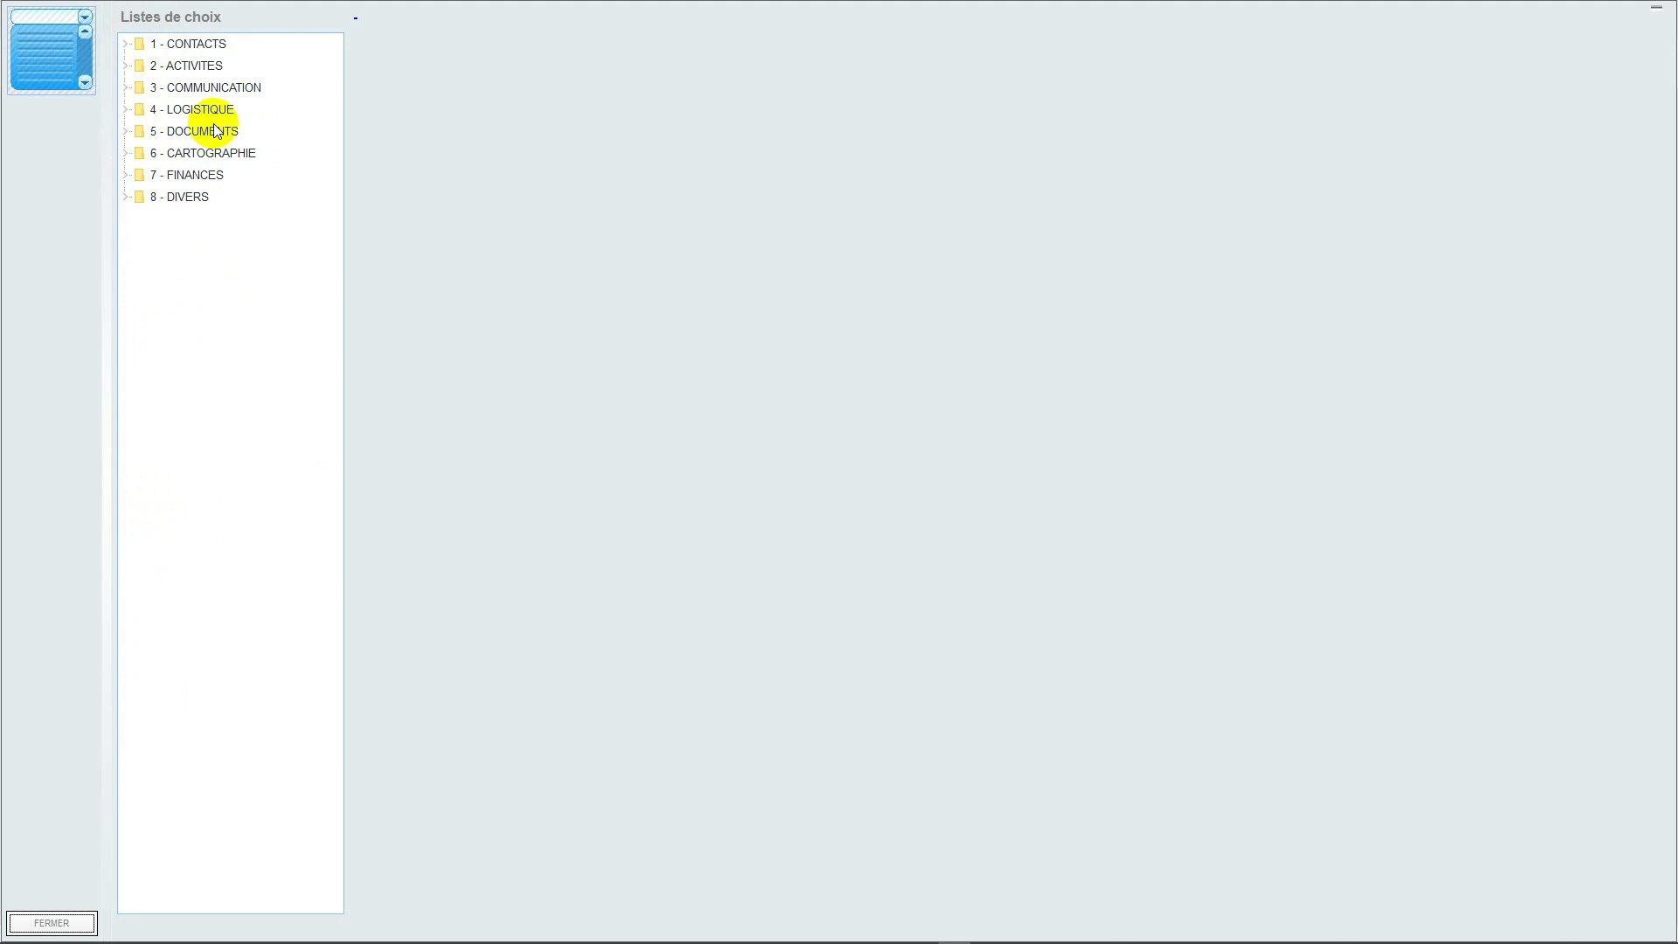
View the Civilités, Etat civil, Fonctions administratives and Fonctions techniques lists under 1 - CONTACTS
left_click(126, 43)
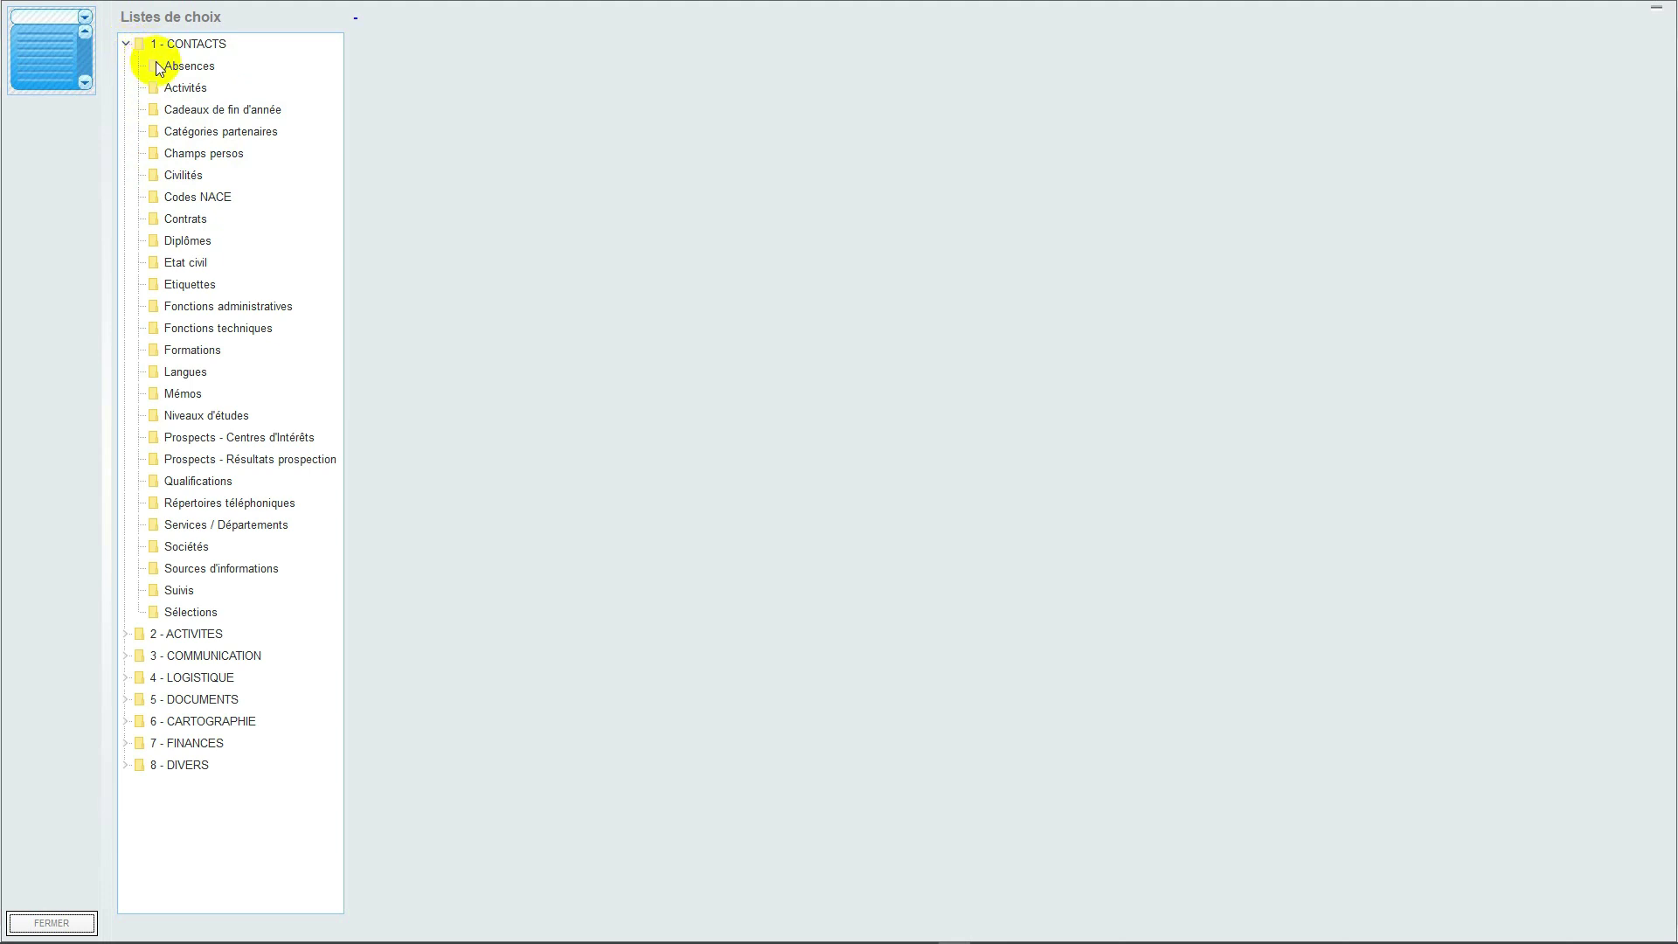
left_click(177, 178)
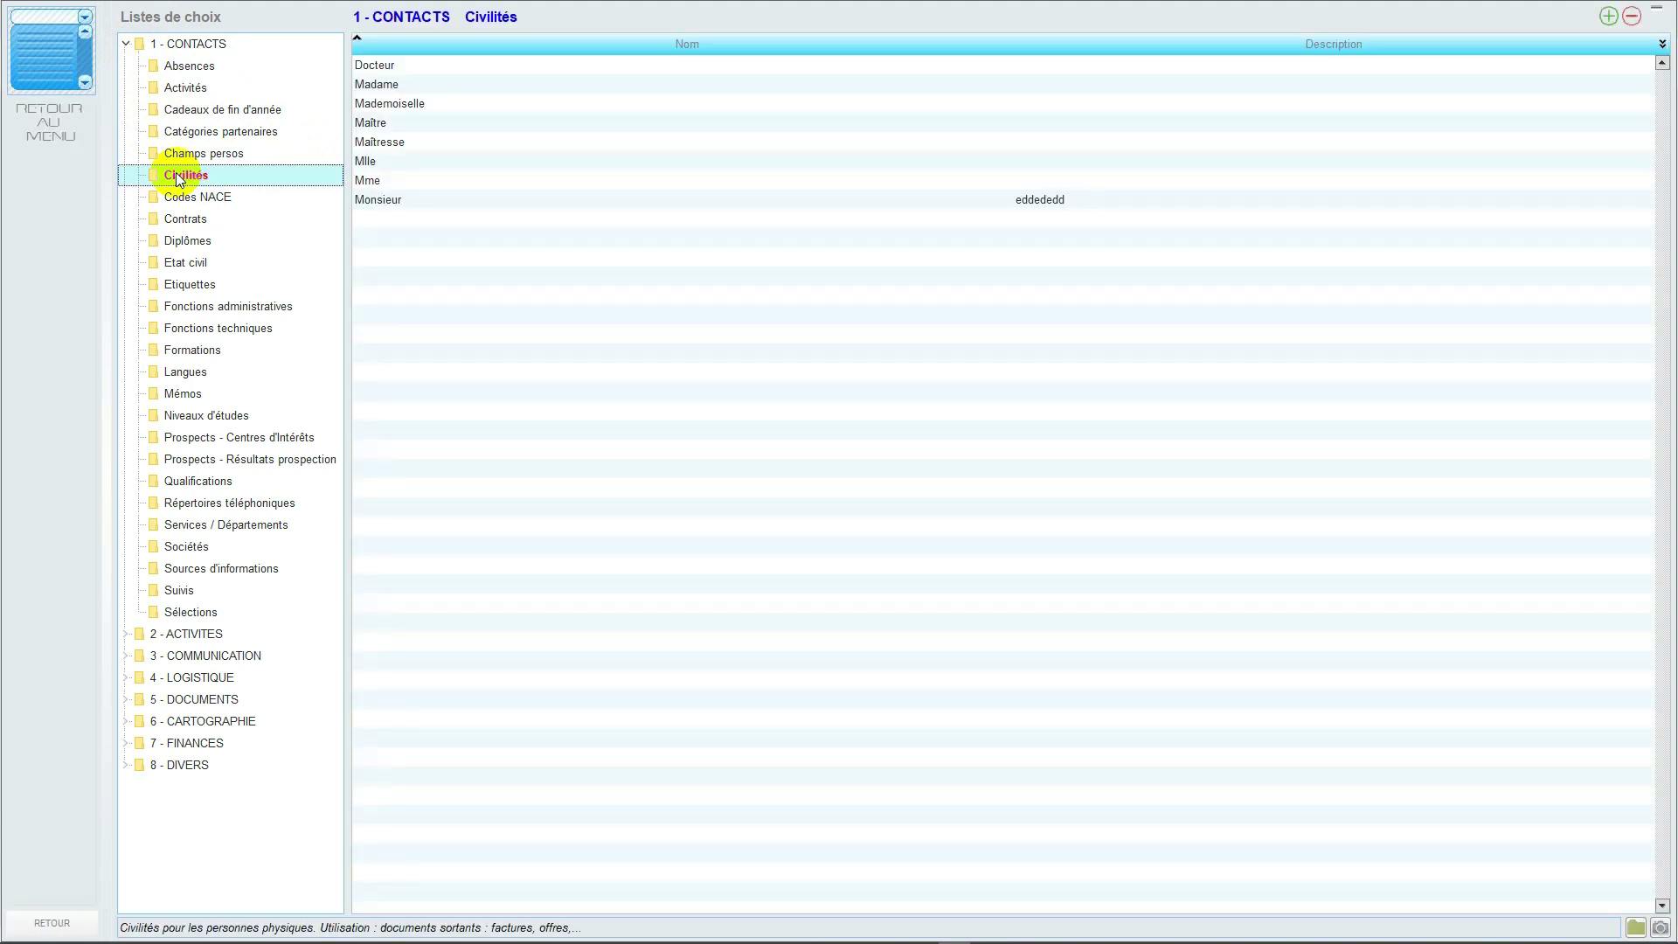
left_click(181, 261)
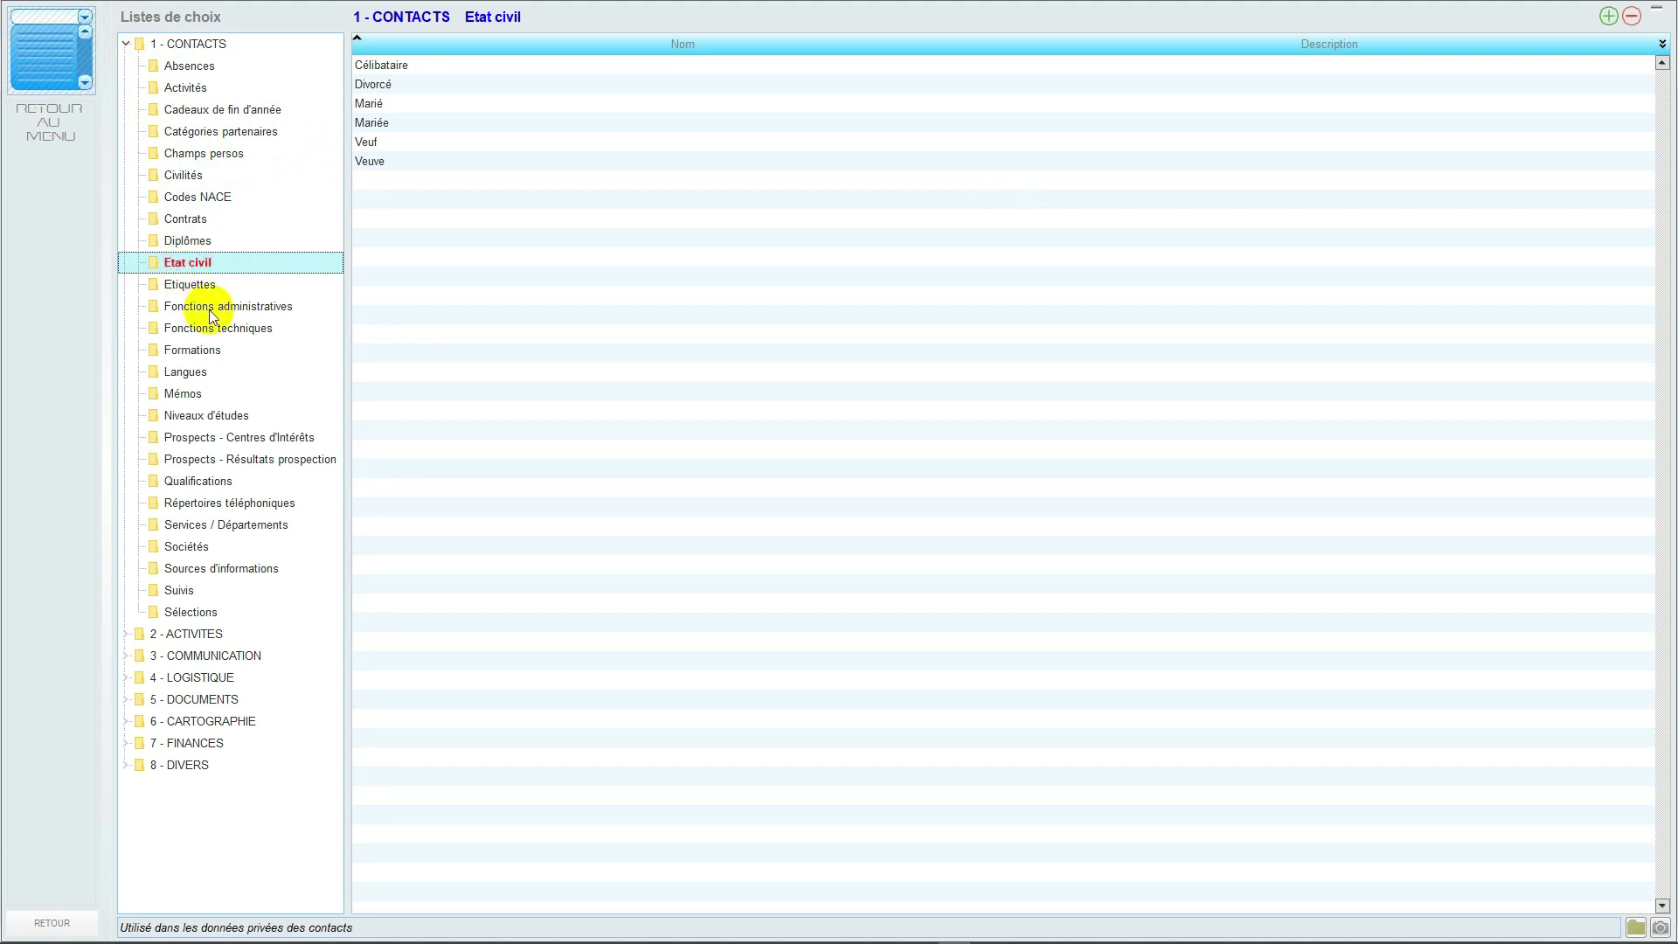
left_click(192, 332)
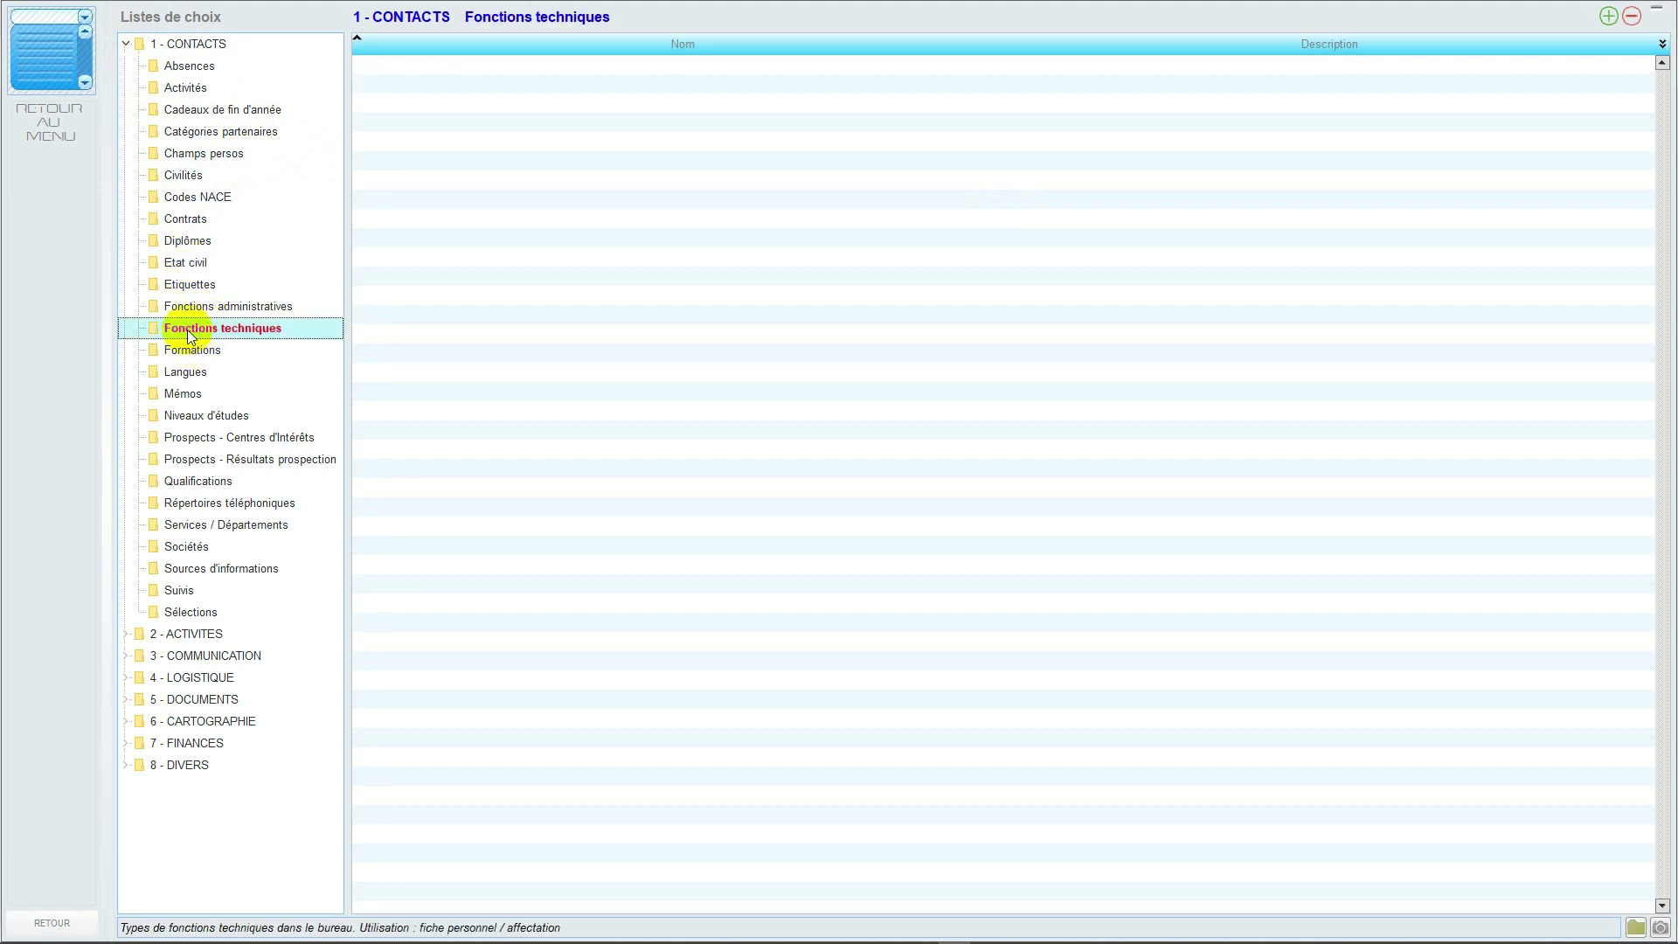
left_click(181, 306)
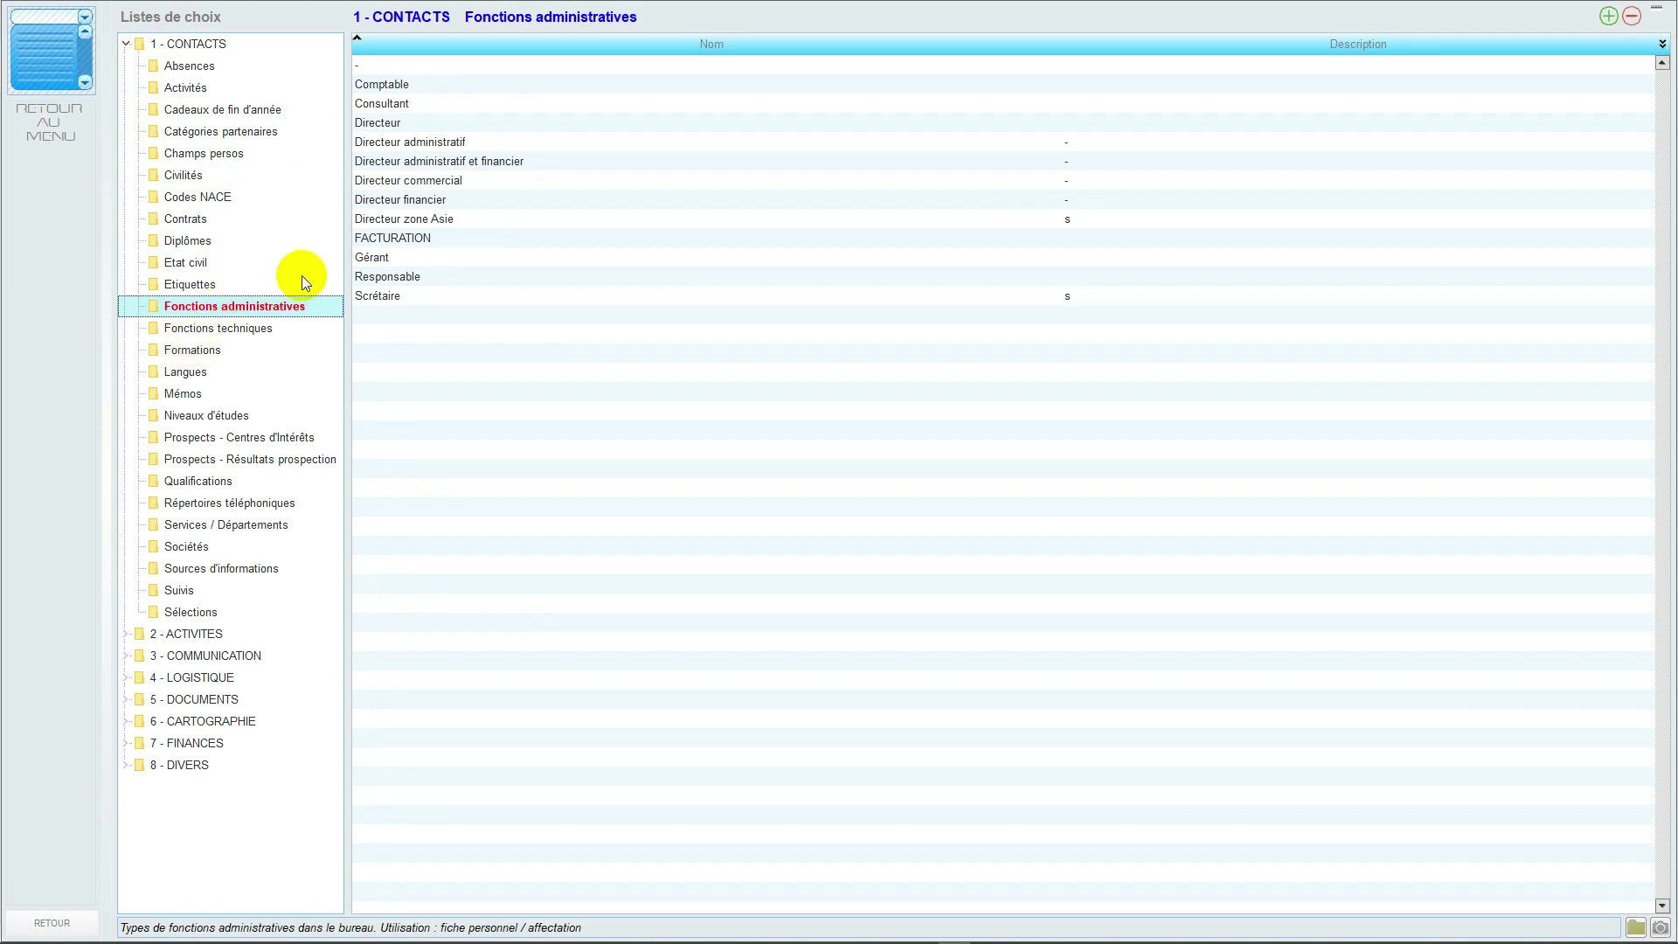
left_click(251, 331)
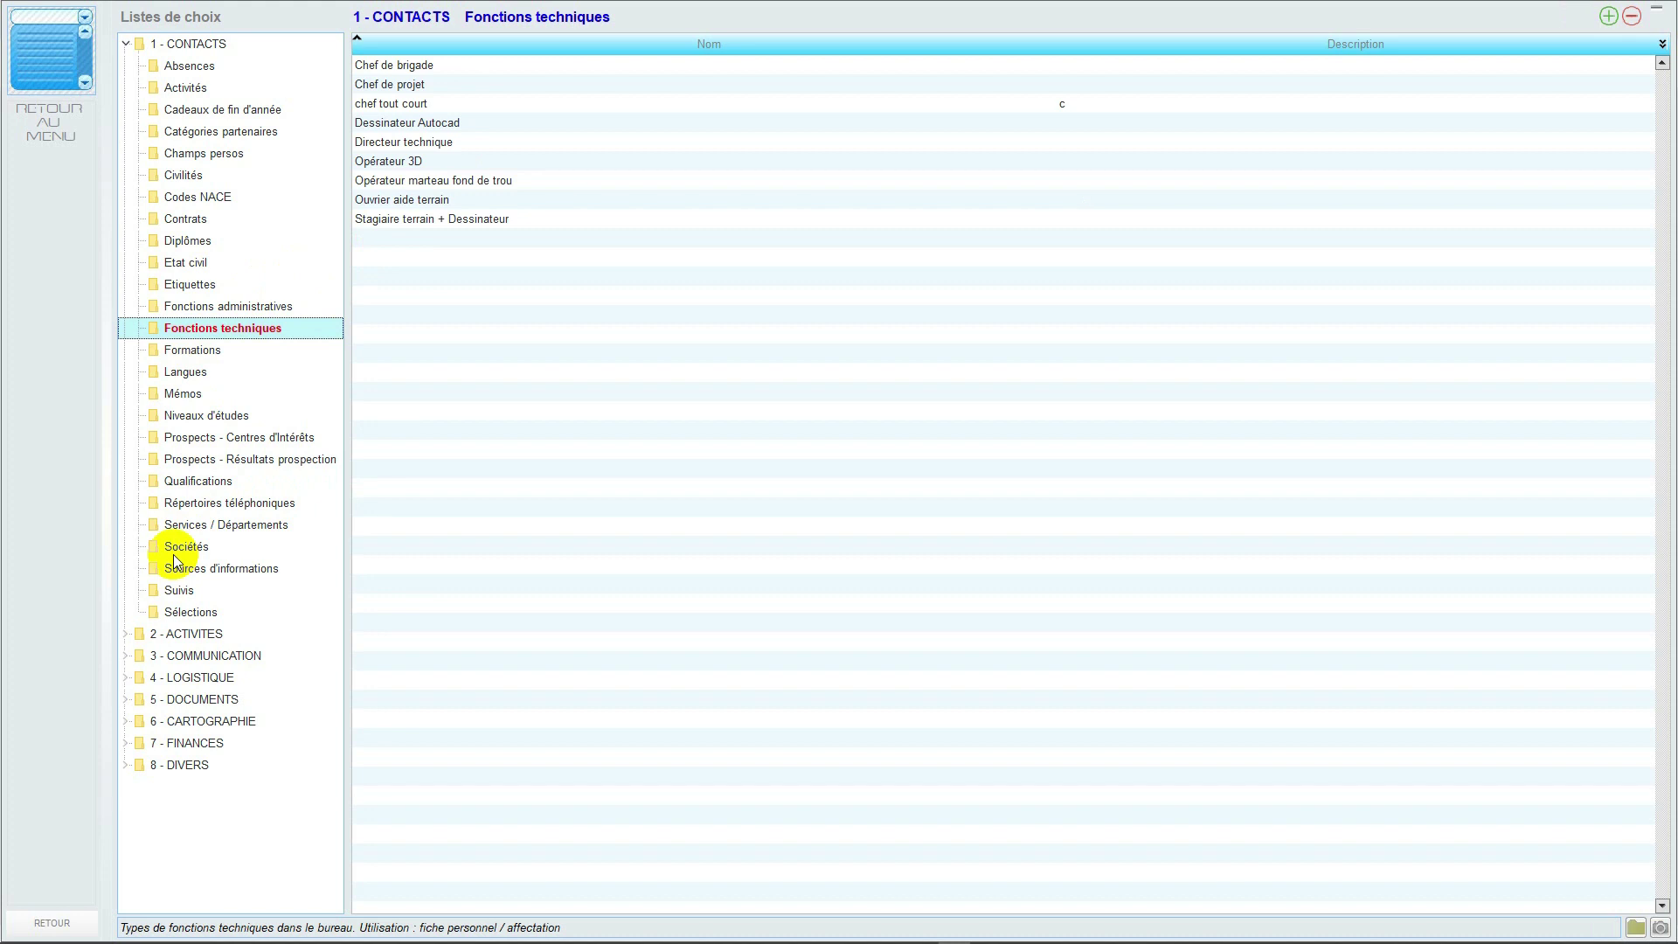
Expand the 2 - ACTIVITES, 3 - COMMUNICATION and 4 - LOGISTIQUE categories to view their sub-lists
left_click(127, 635)
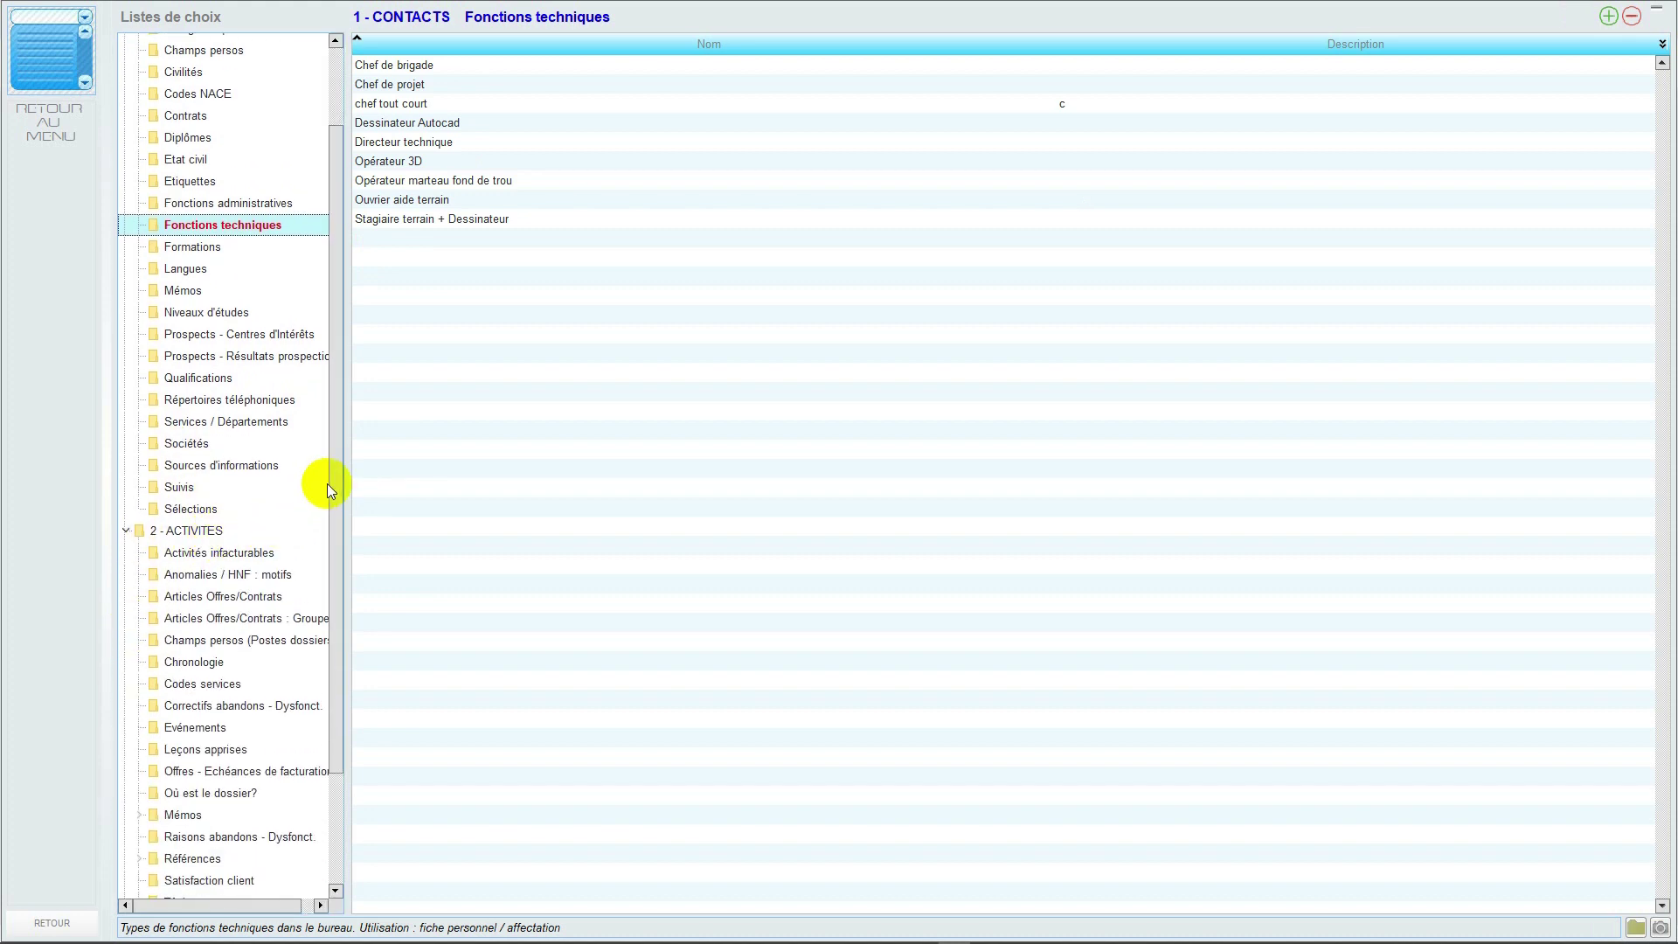
left_click_drag(341, 492, 329, 580)
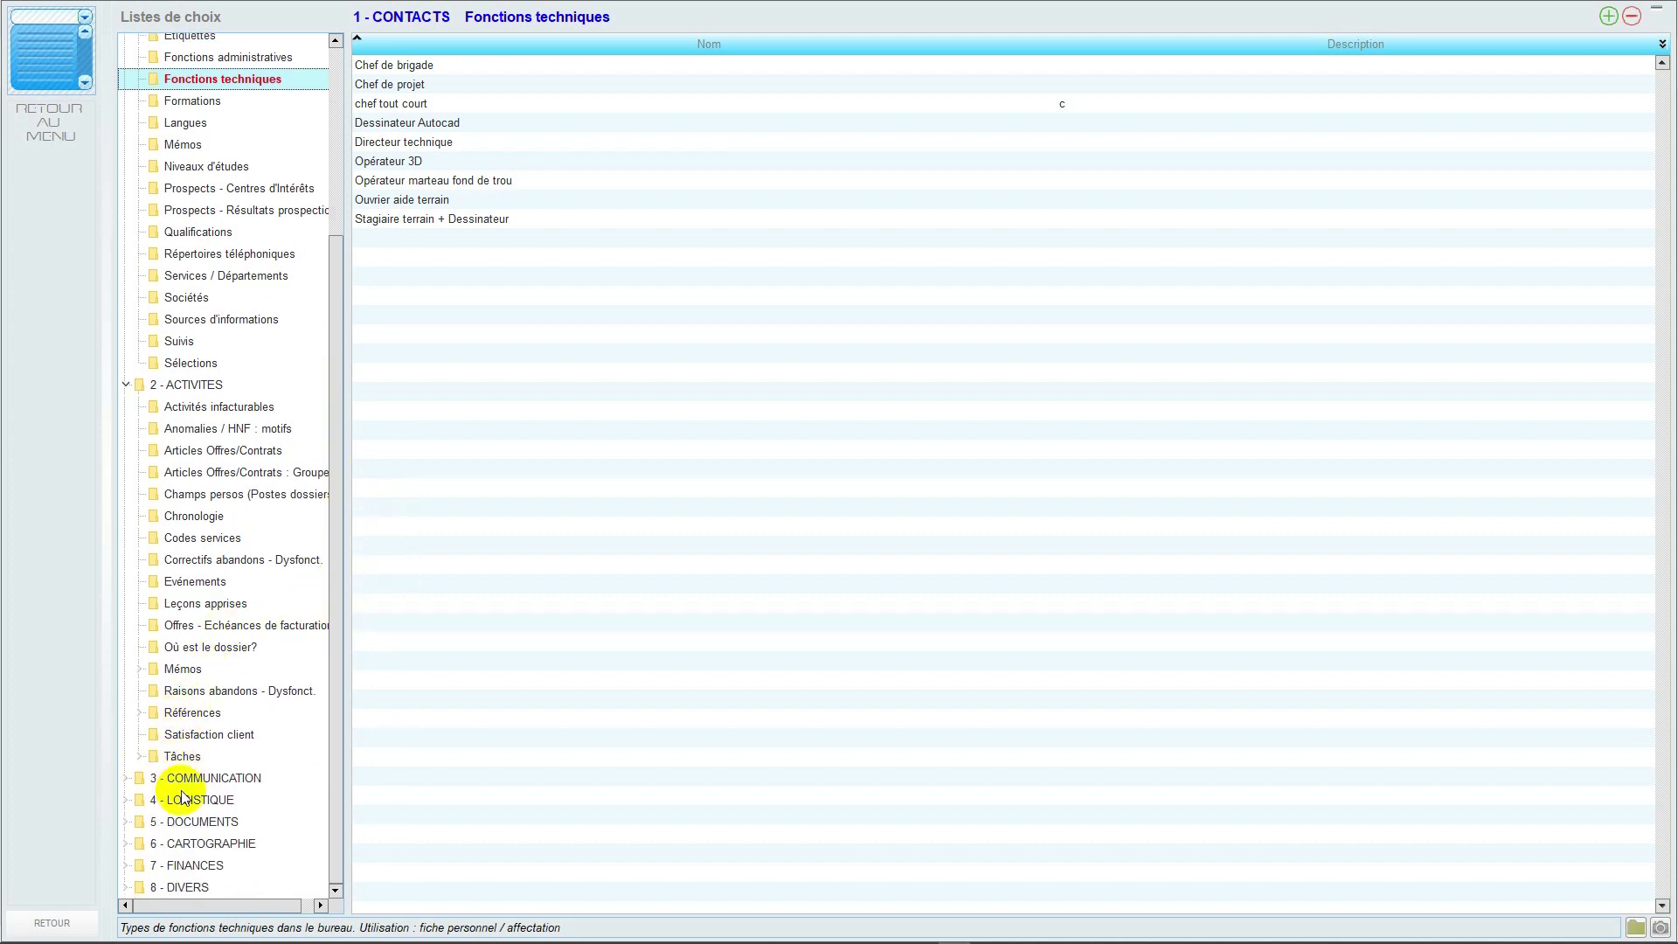
left_click(127, 779)
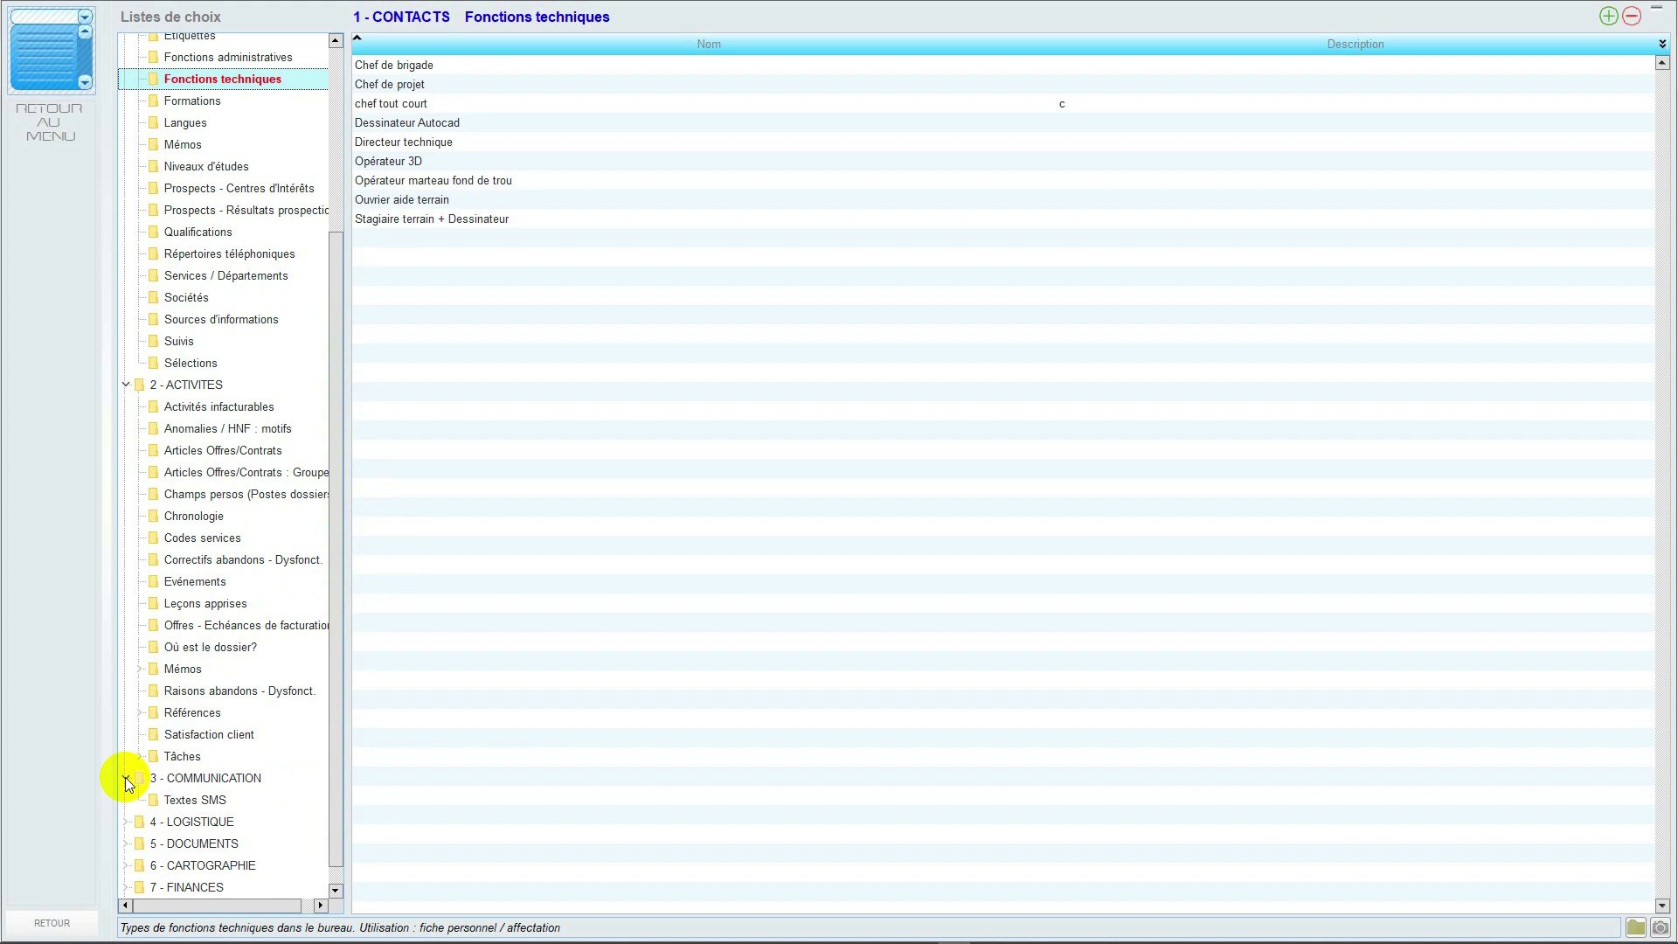
left_click(126, 822)
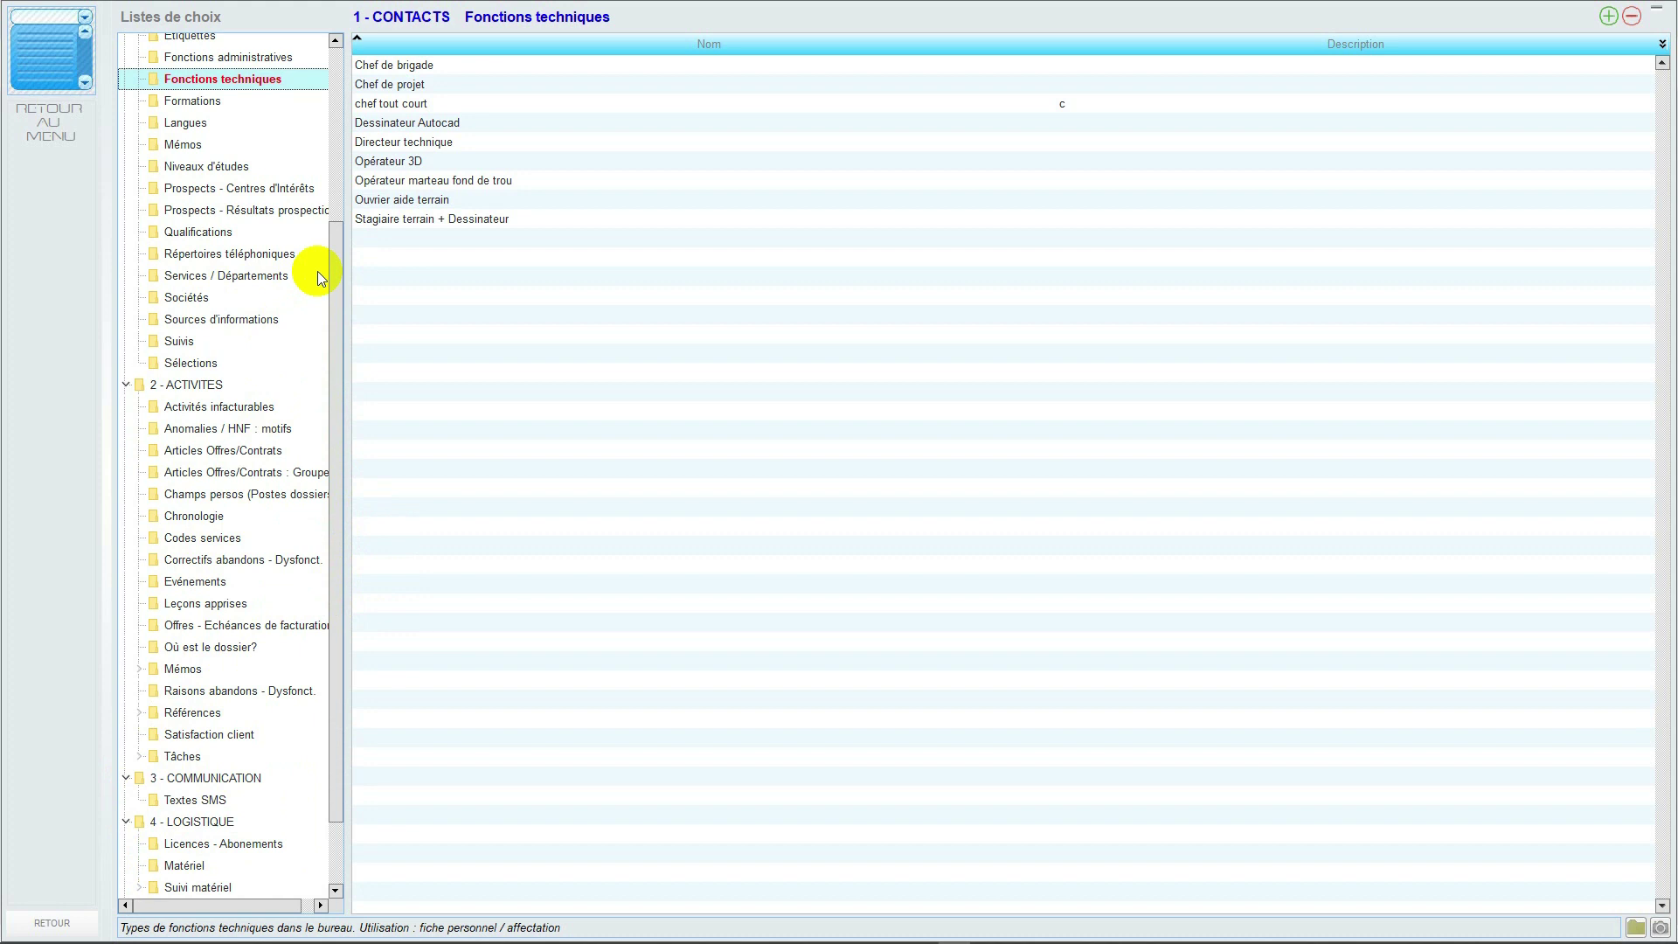
View the Contrats, Diplômes, Civilités, Activités and Etat civil lists under 1 - CONTACTS
left_click_drag(333, 261, 349, 79)
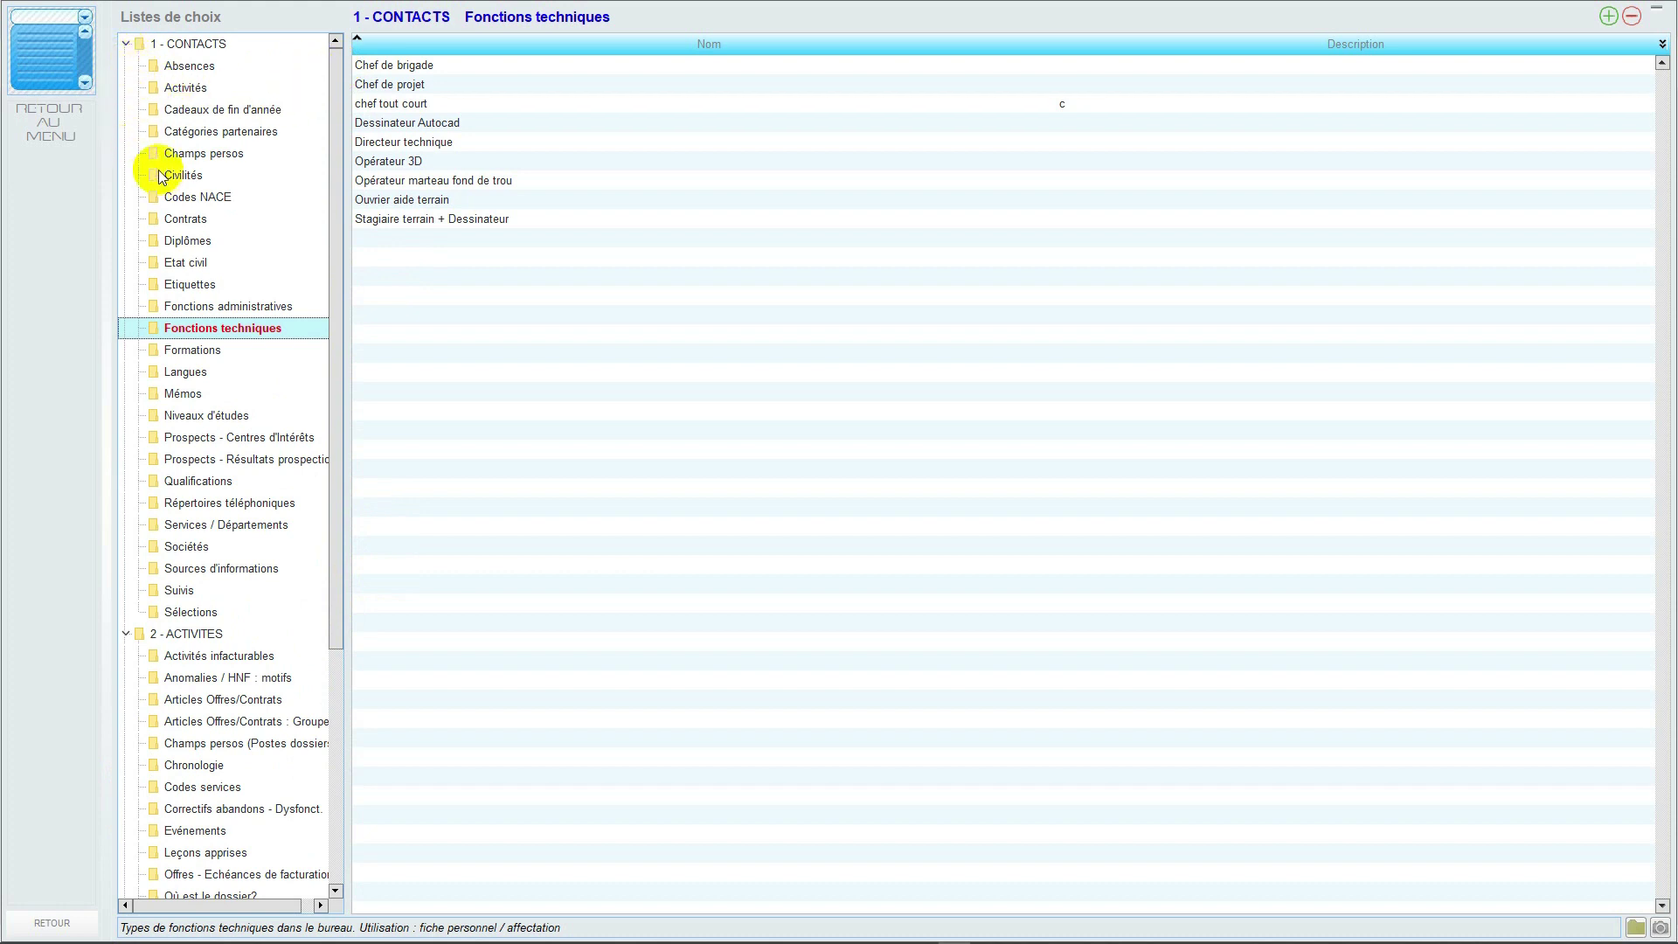
left_click(172, 222)
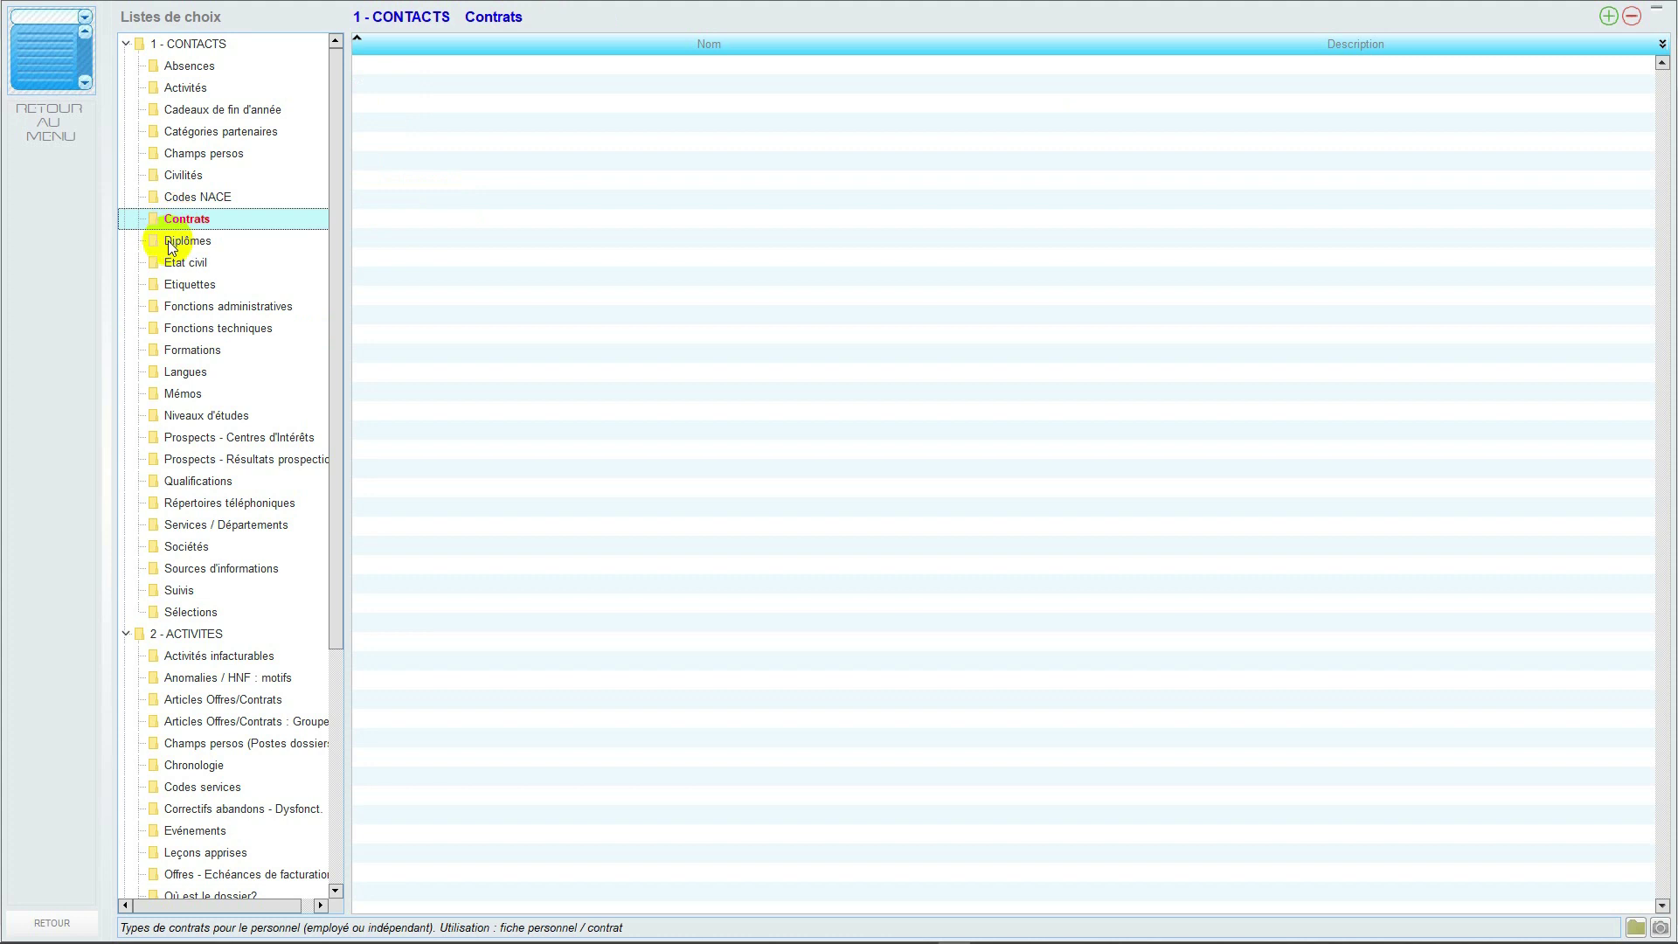
left_click(171, 243)
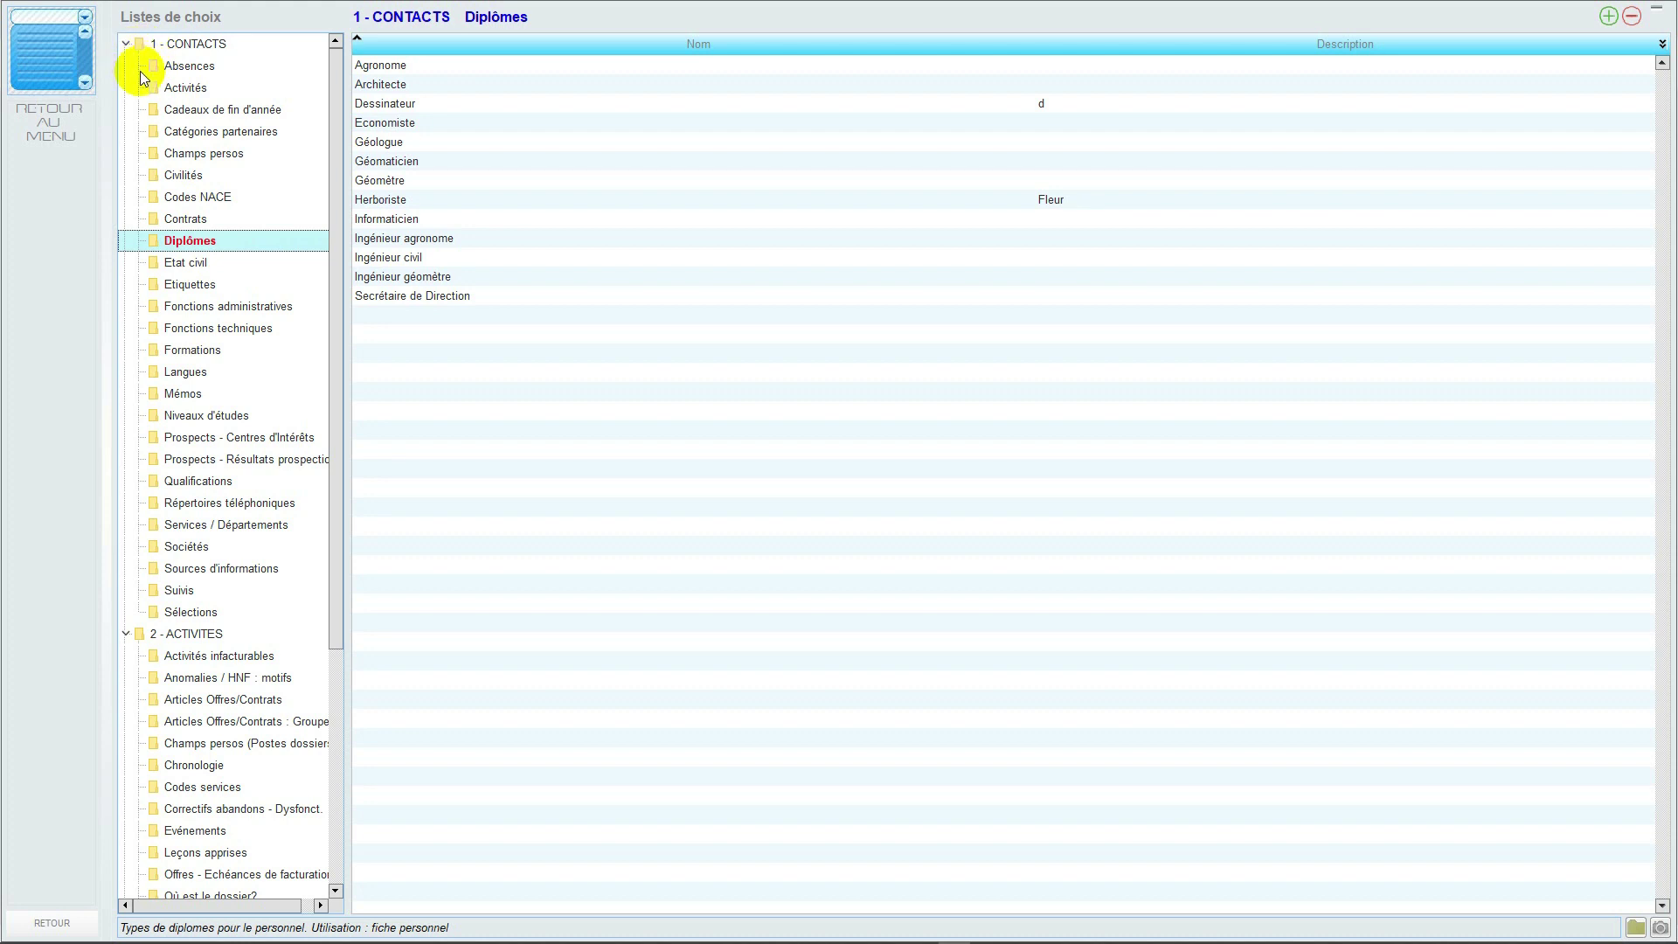
left_click(174, 179)
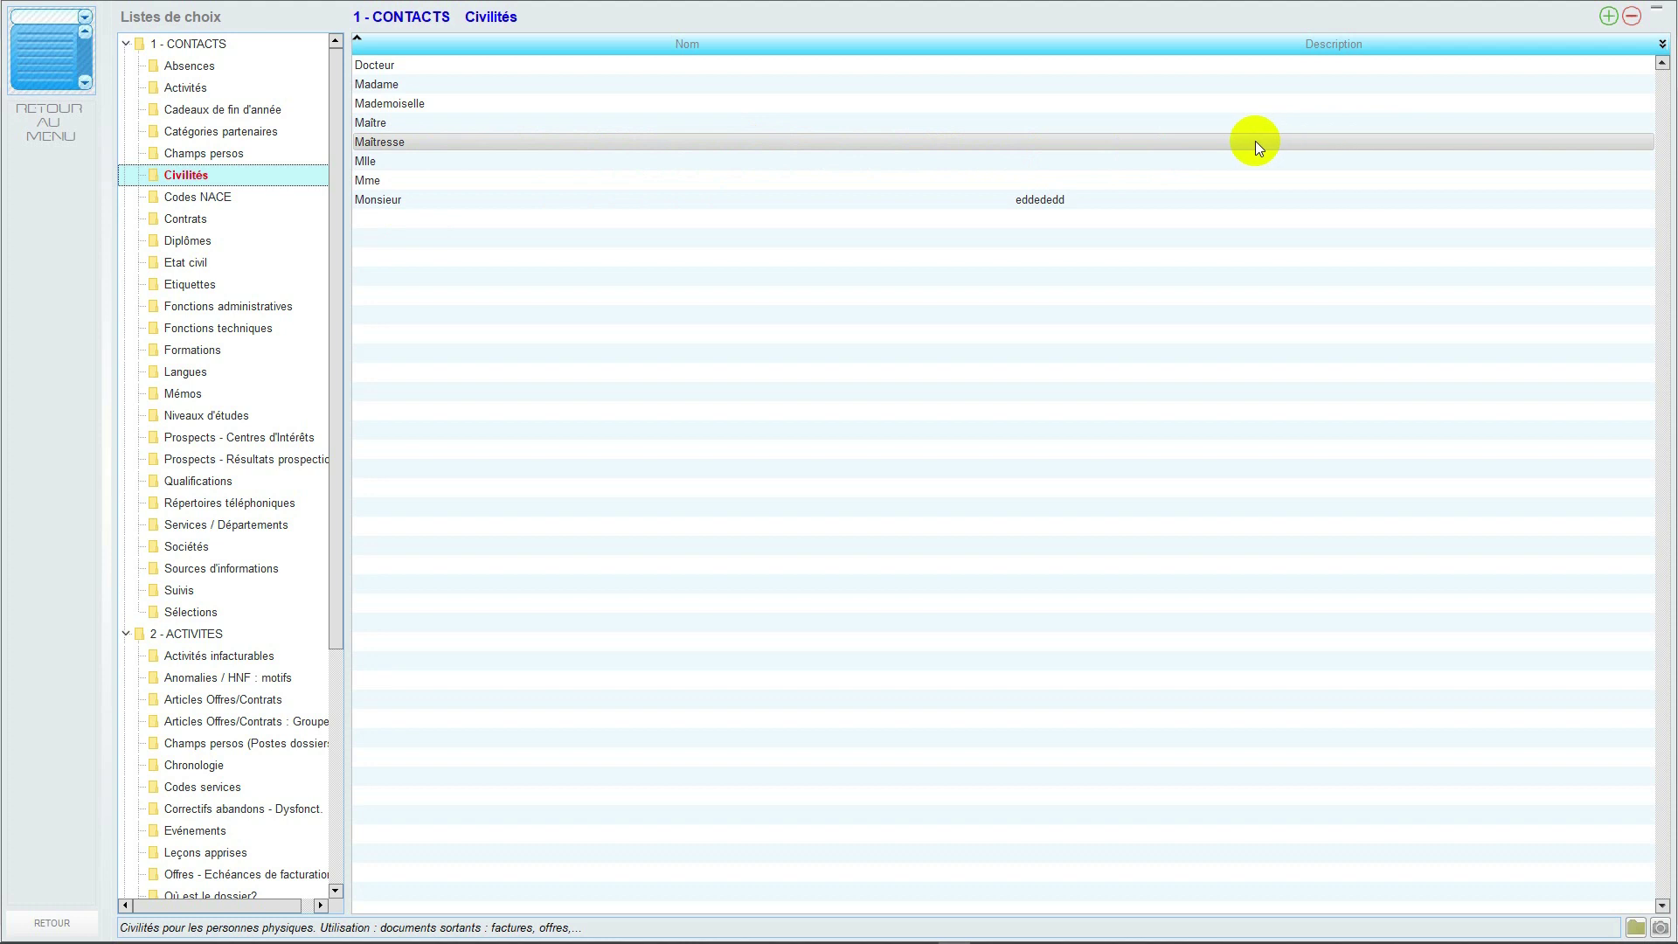
left_click(173, 90)
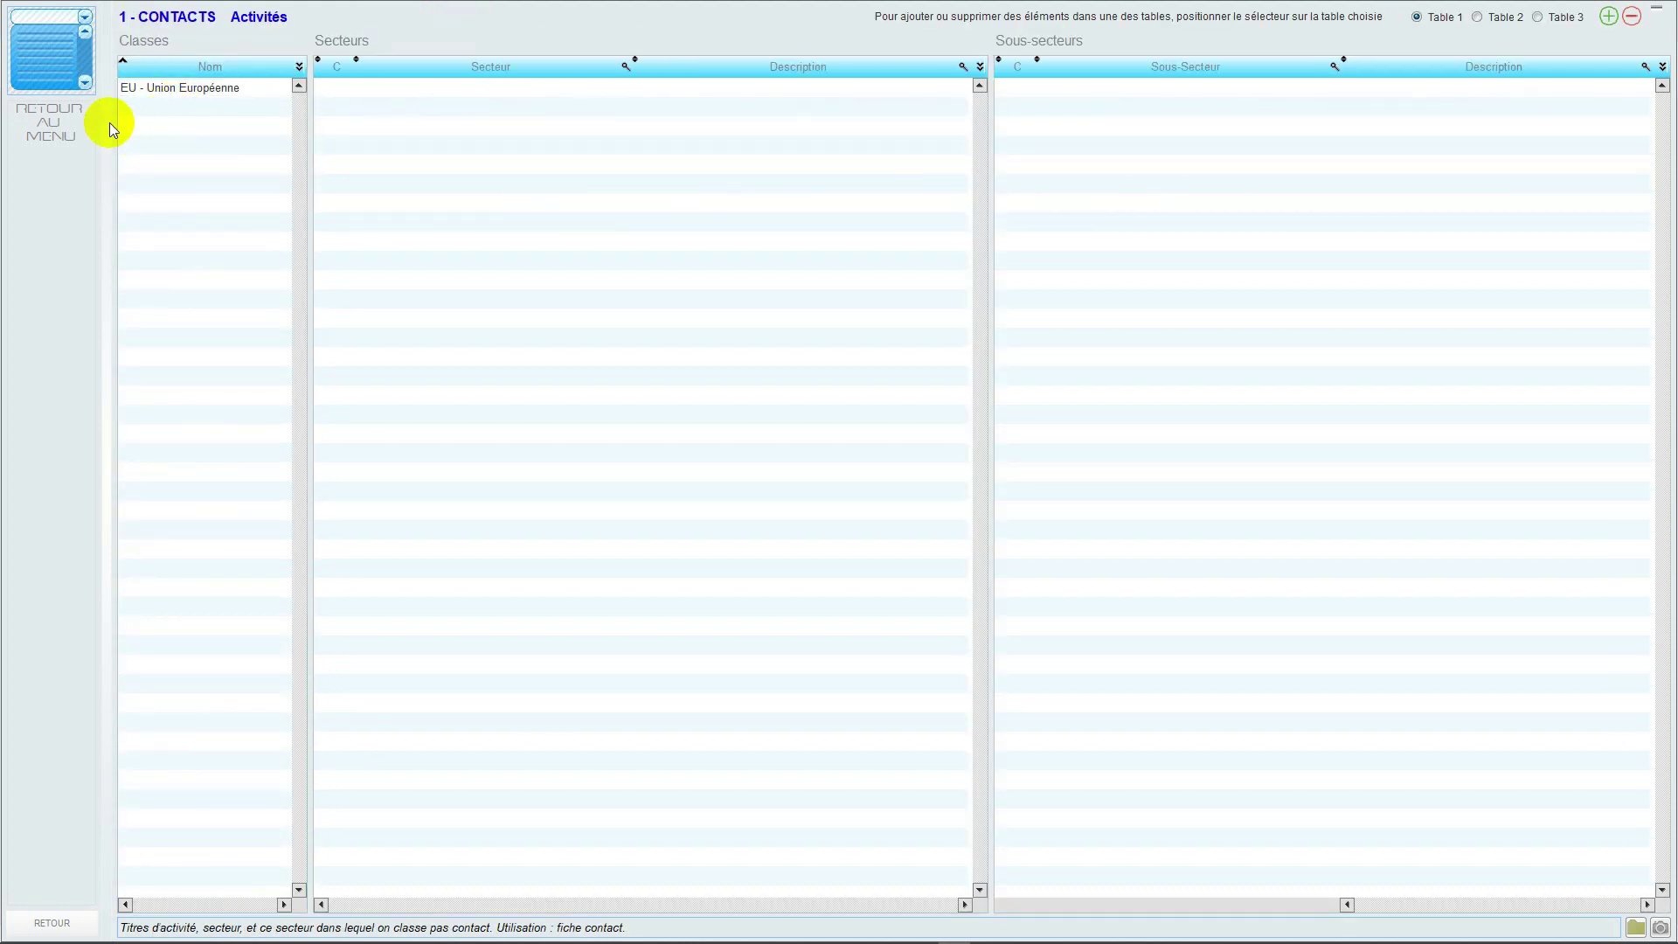
mouse_move(85, 96)
left_click(188, 263)
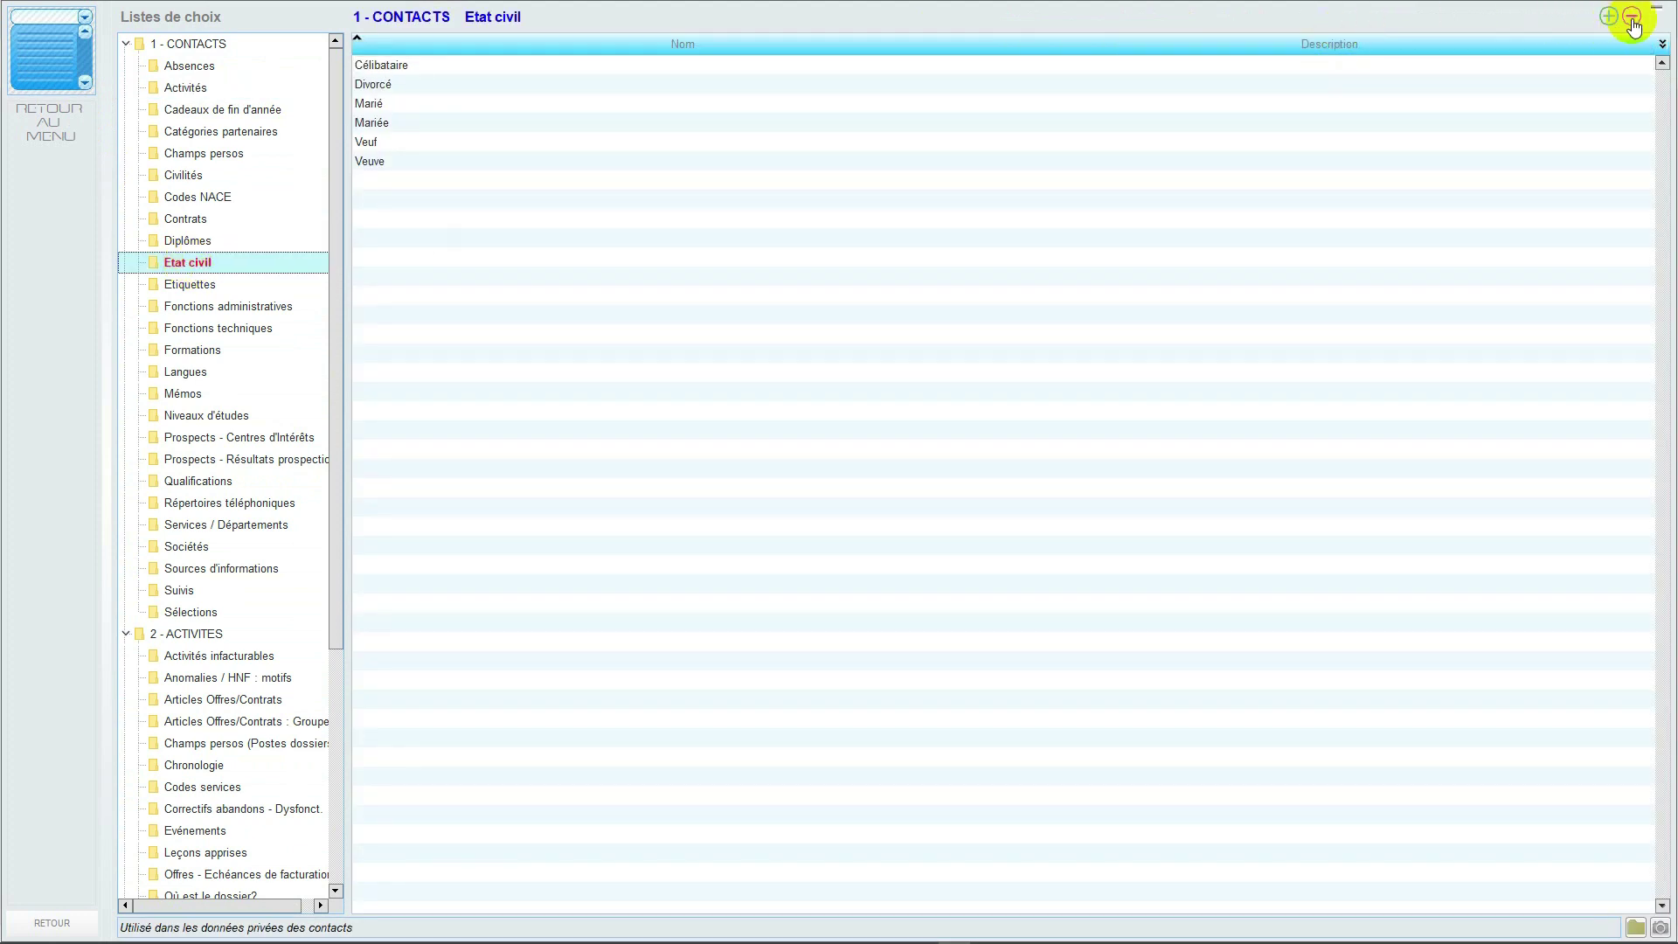
Add the entry "Monseigneur" to the Civilités list of 1 - CONTACTS
left_click(184, 175)
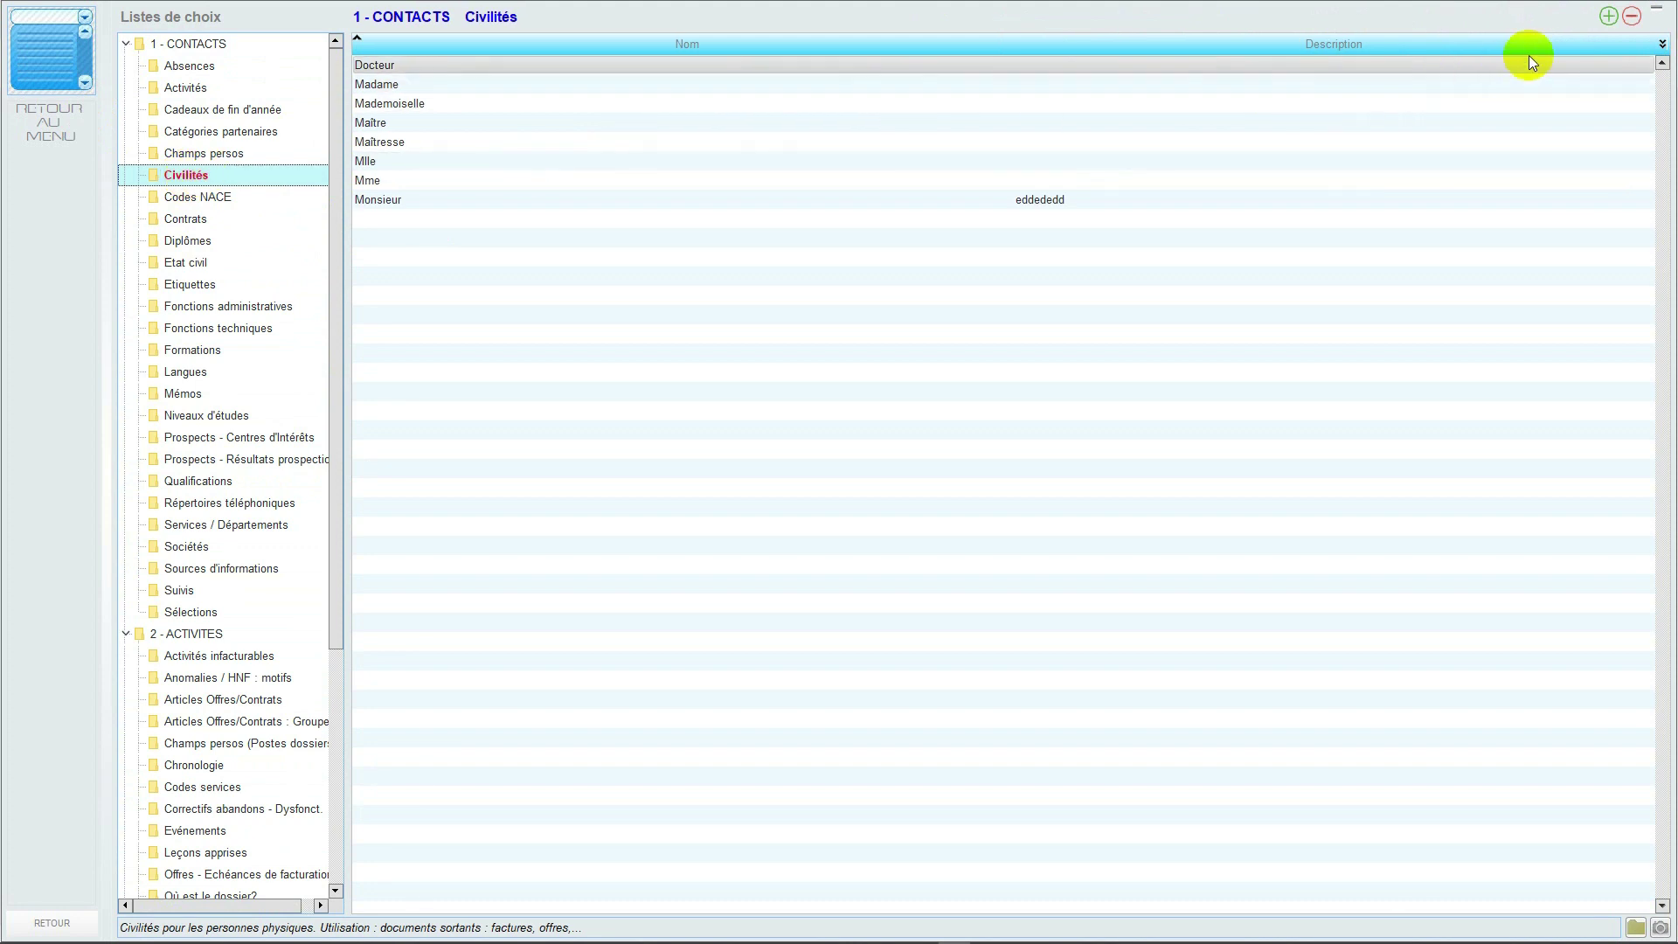
left_click(1608, 17)
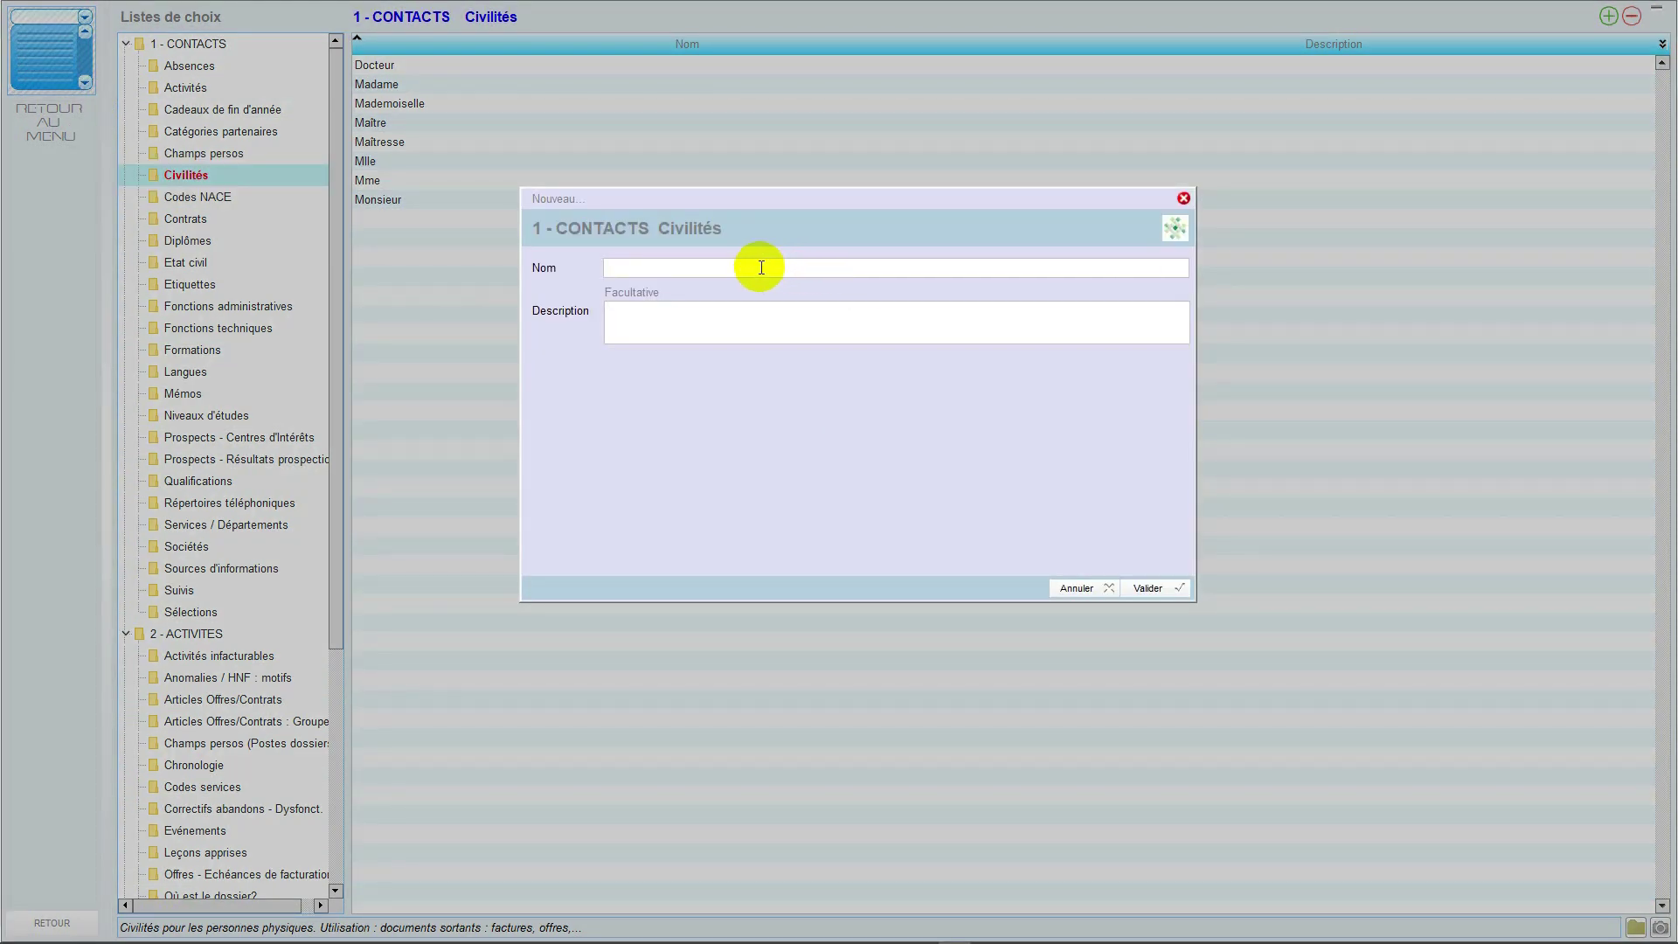
type("Monseigneur")
left_click(1139, 583)
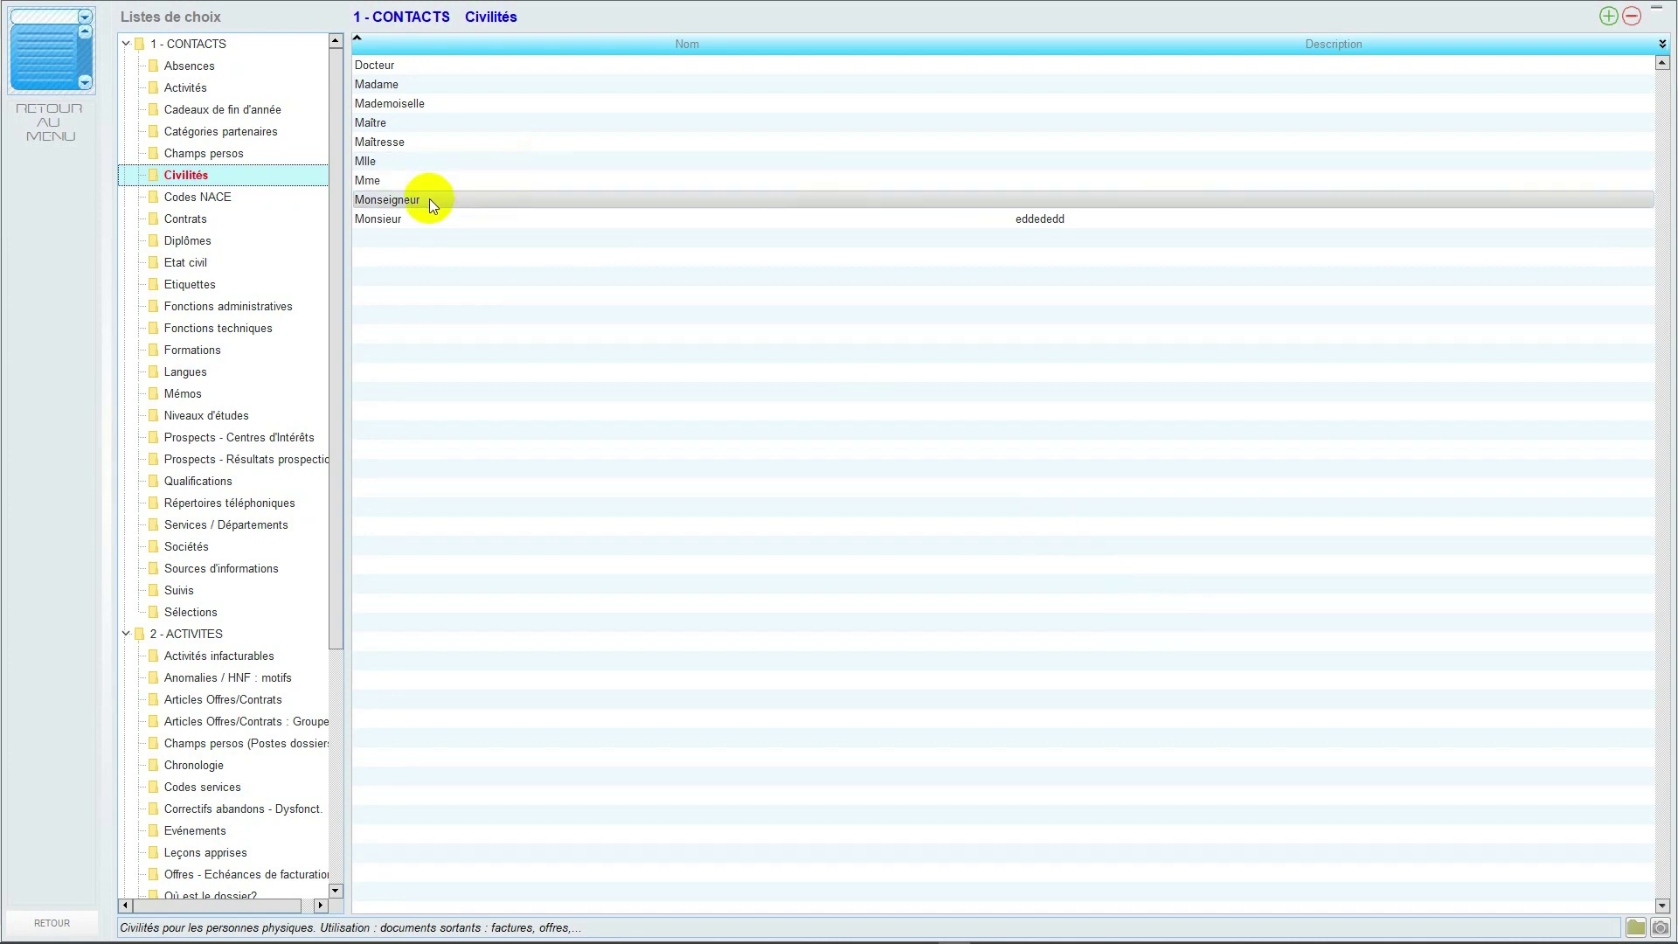
Delete the entry "Monseigneur" from the Civilités list
left_click(531, 202)
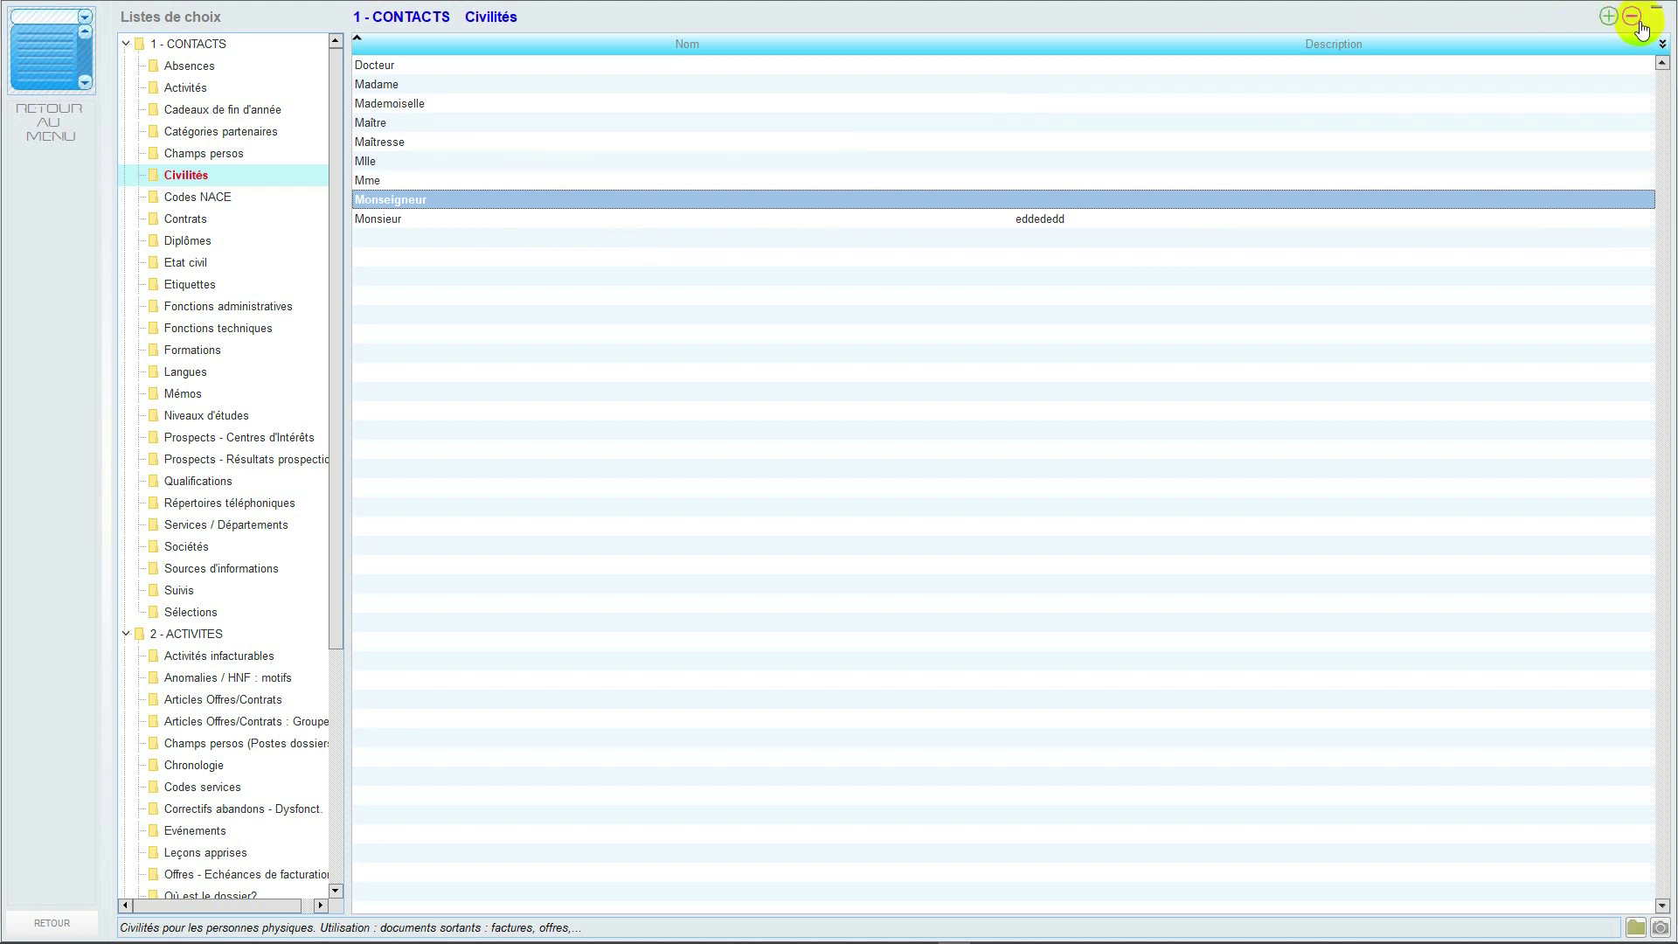
left_click(1631, 17)
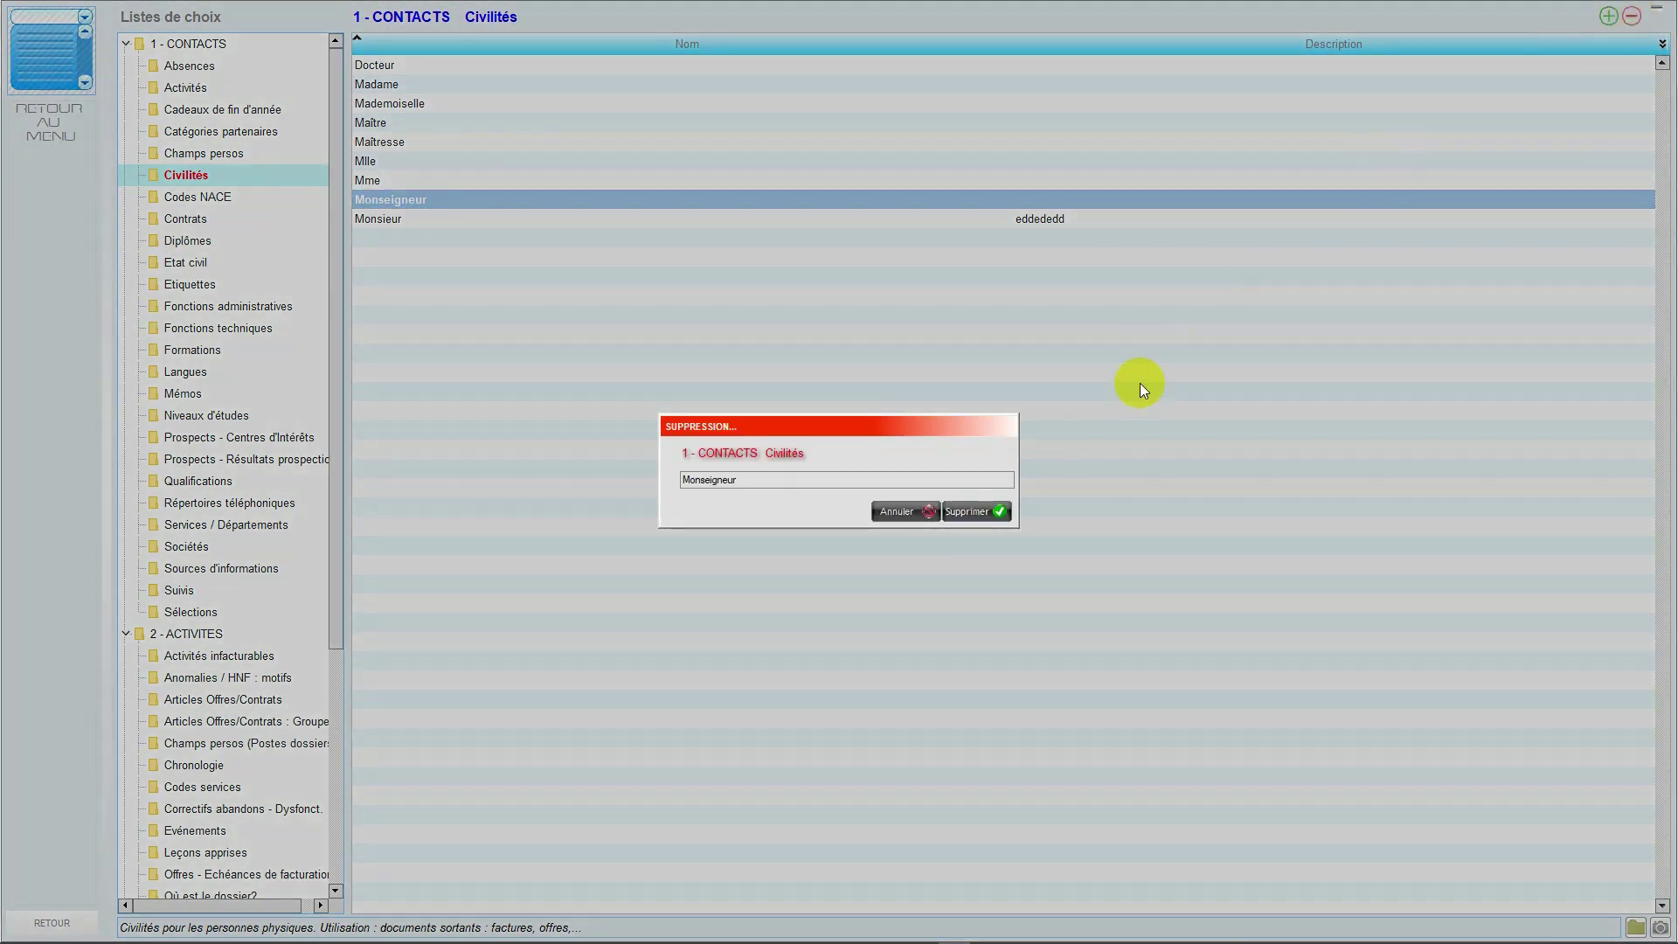
left_click(958, 513)
left_click(966, 511)
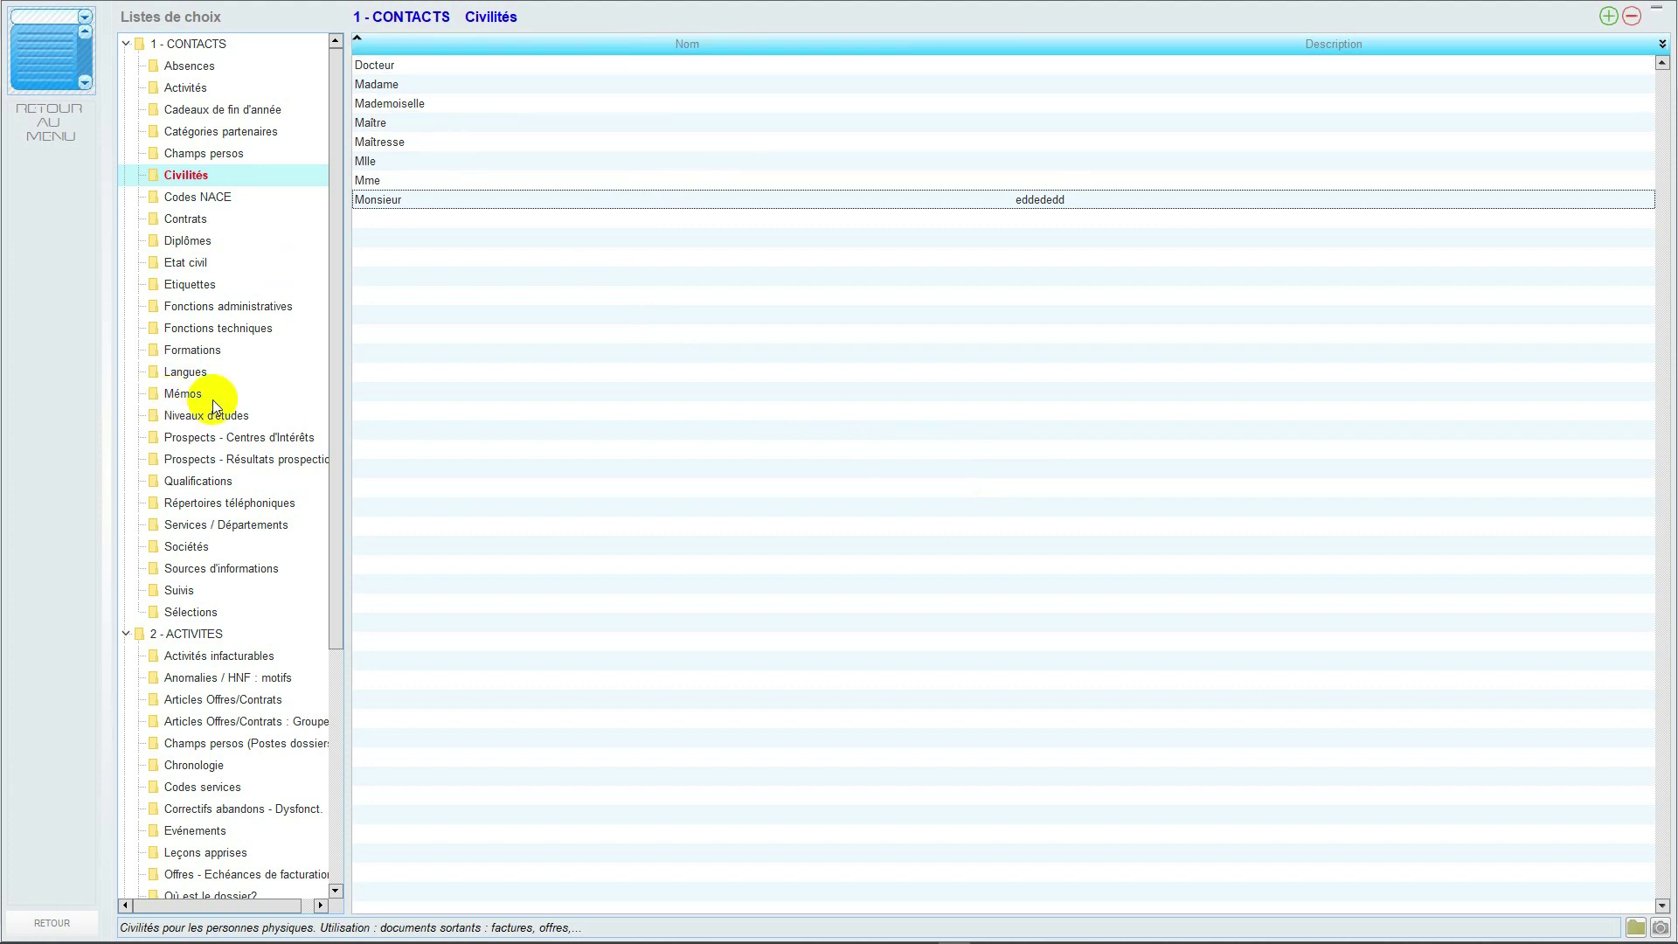
Expand the 5 - DOCUMENTS category and open its Classes et types list
left_click_drag(332, 423, 318, 669)
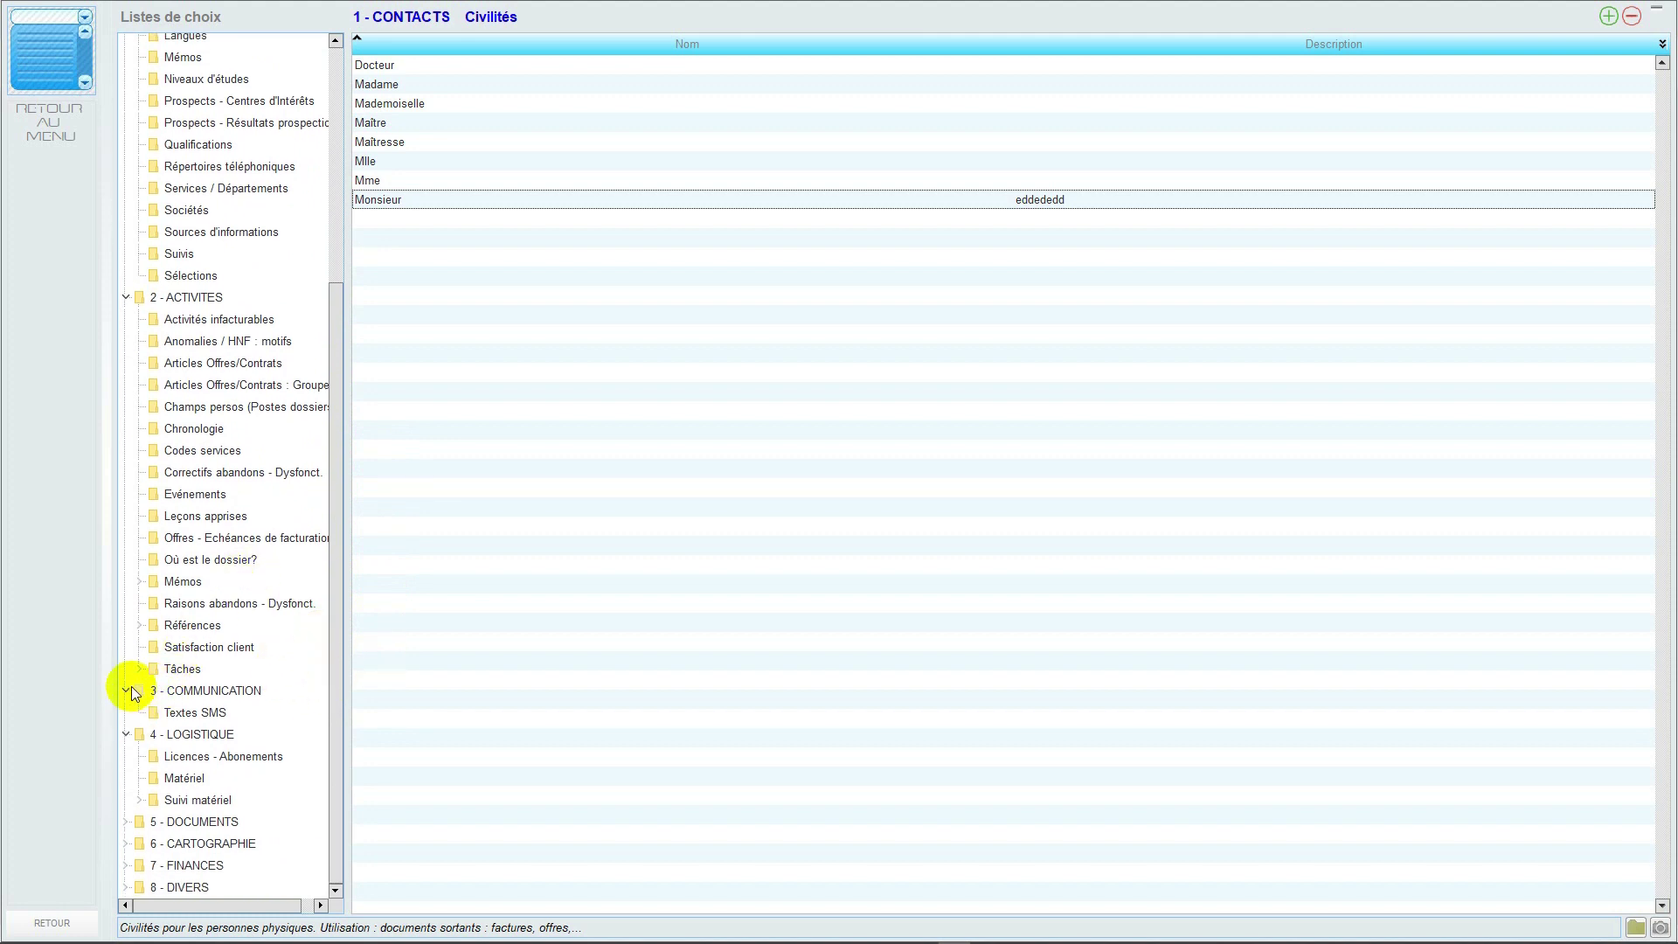
left_click(126, 822)
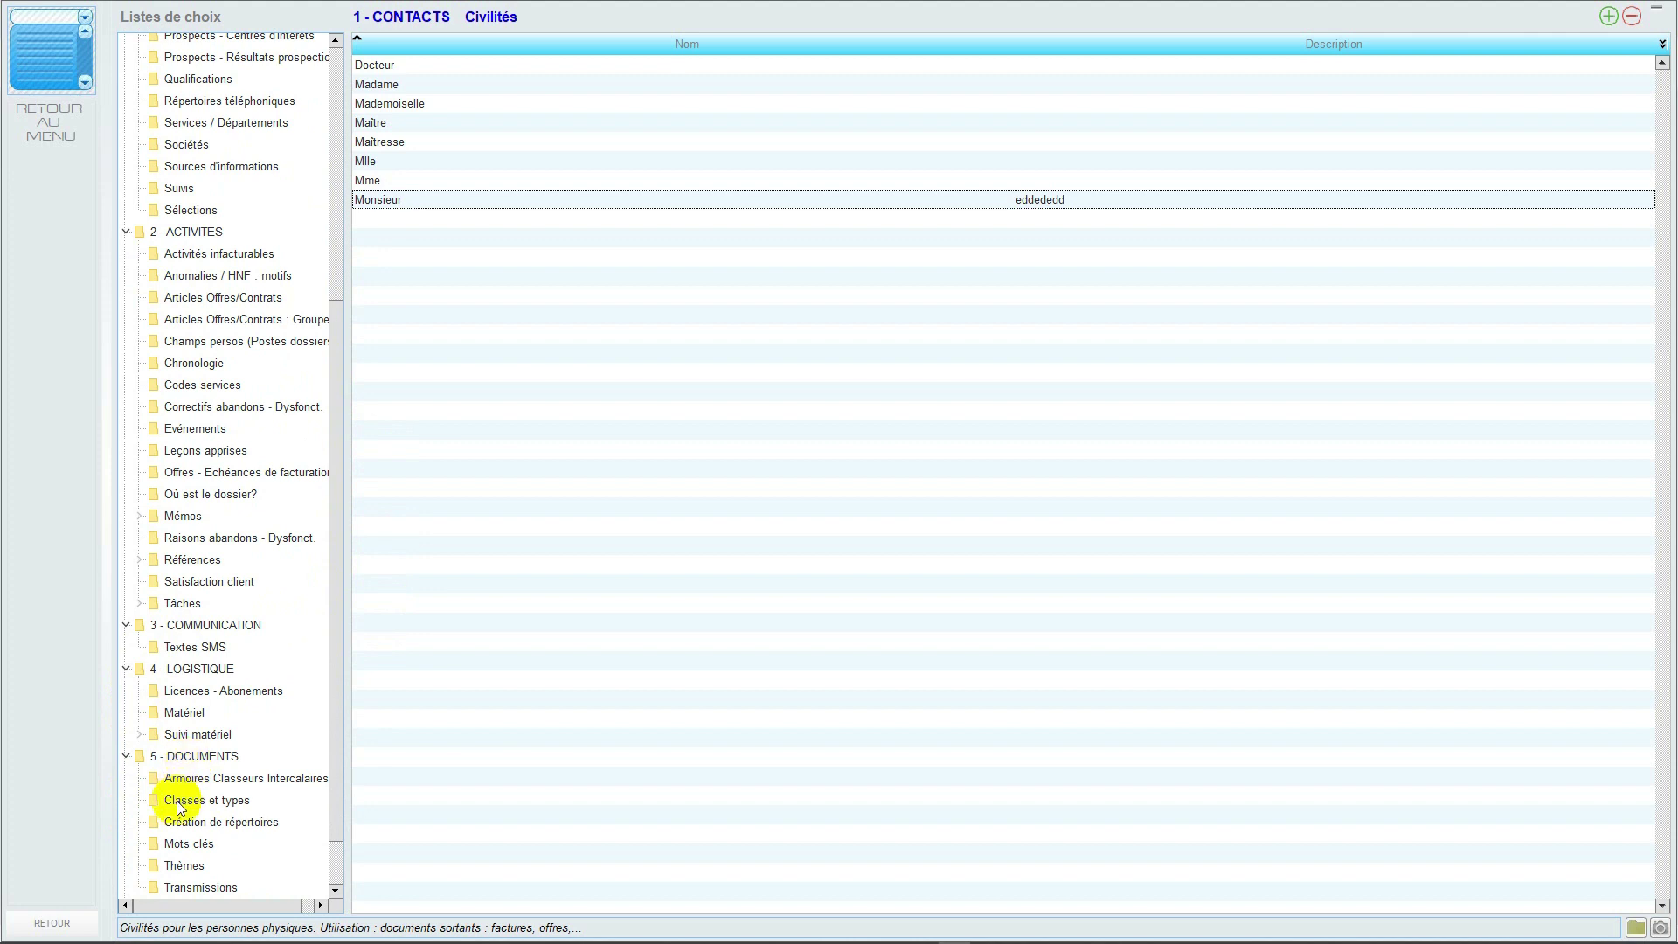
left_click(179, 802)
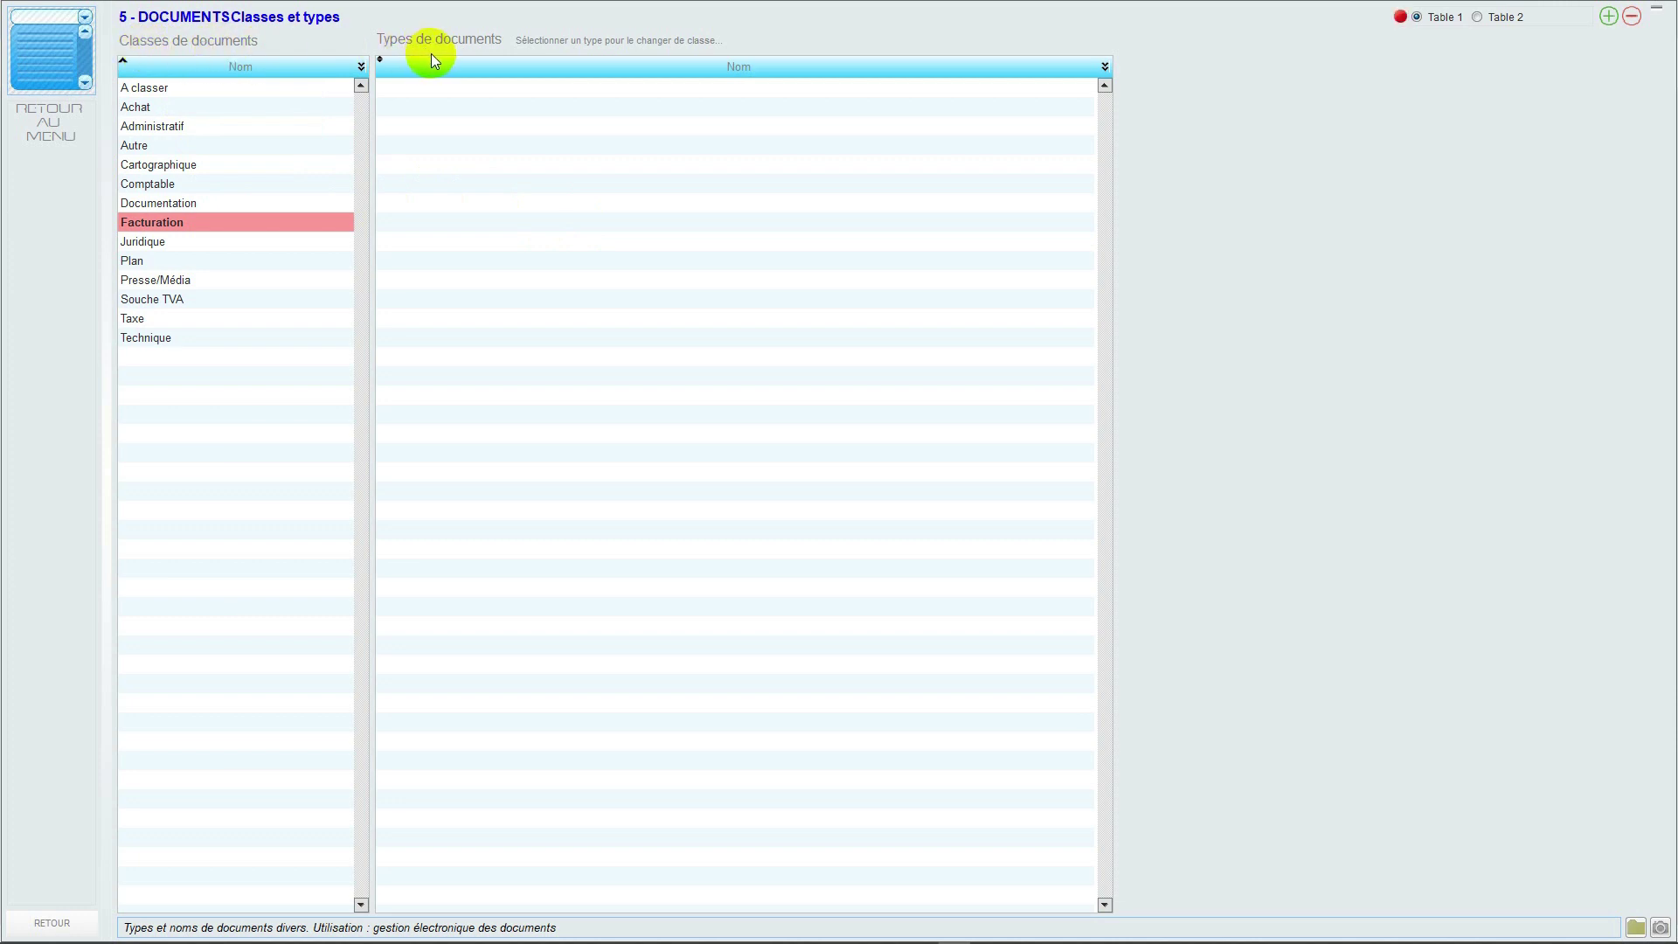
View the document types belonging to the Facturation, Plan, Souche TVA, Taxe, Technique and A classer classes
left_click(187, 222)
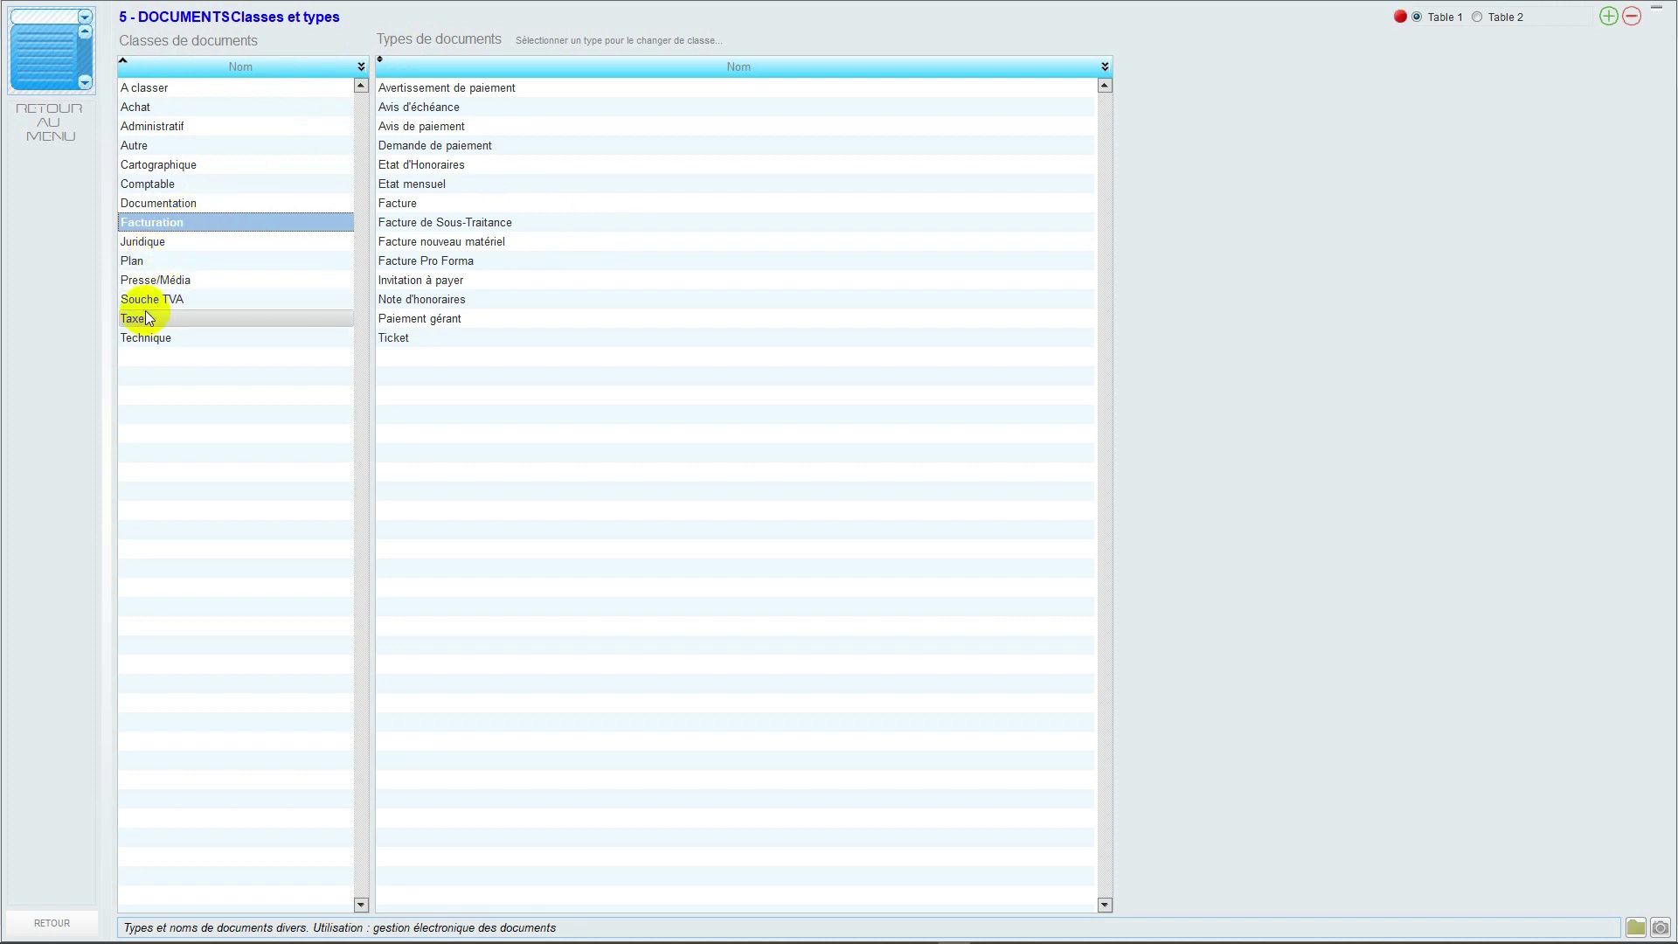
left_click(140, 260)
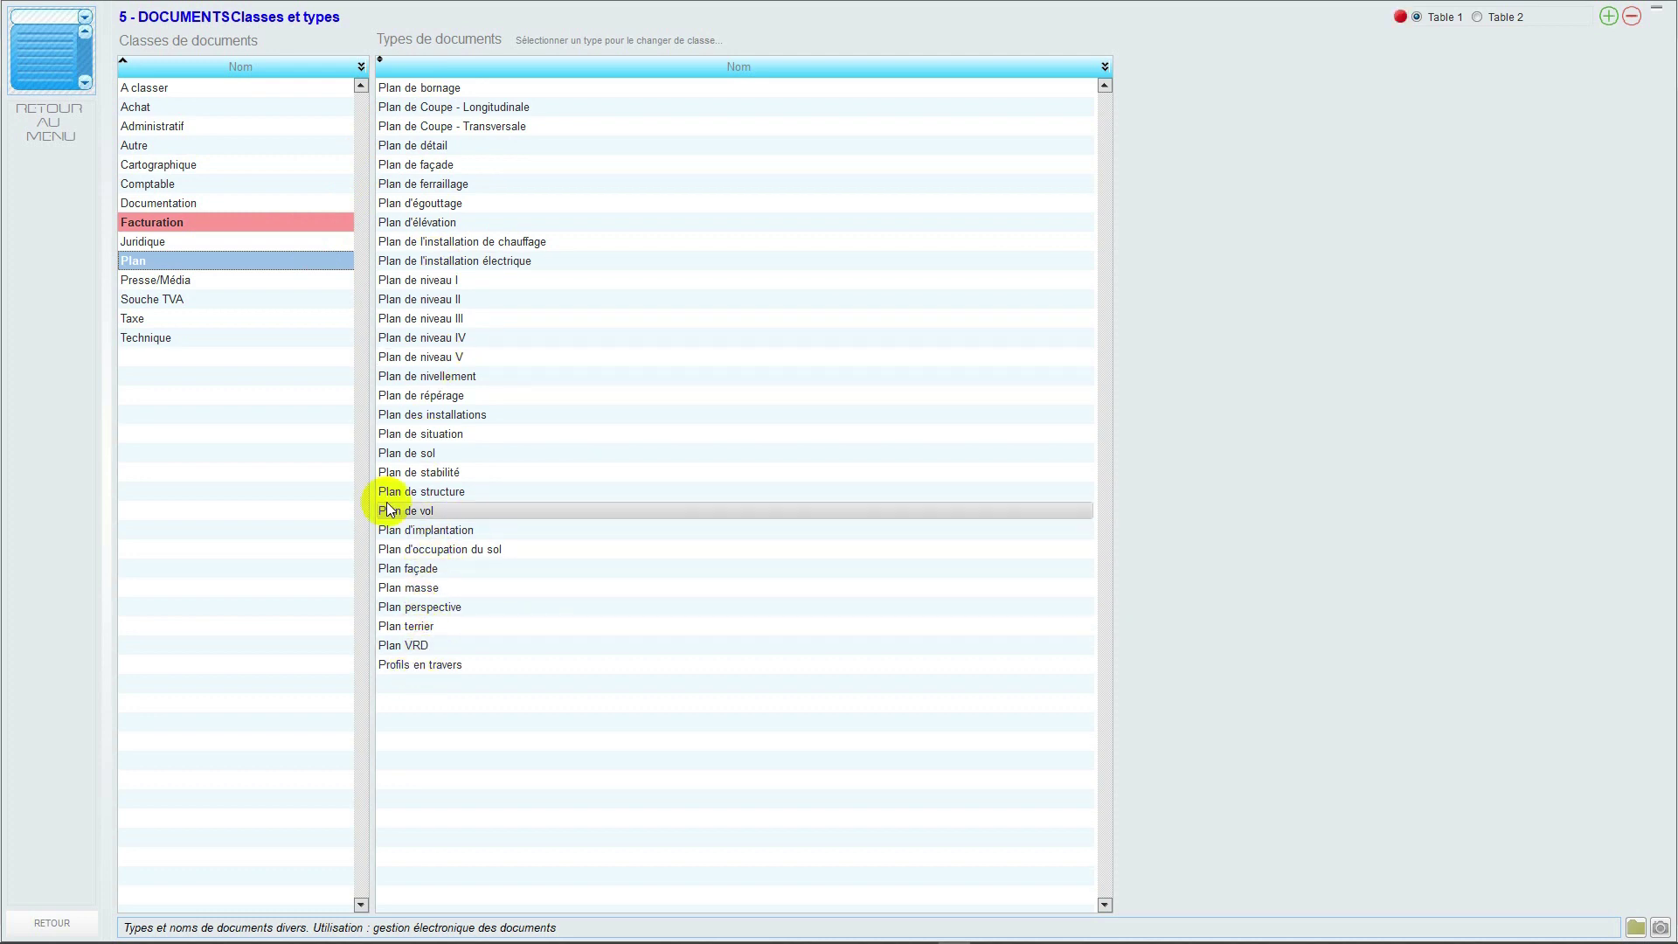
left_click(192, 299)
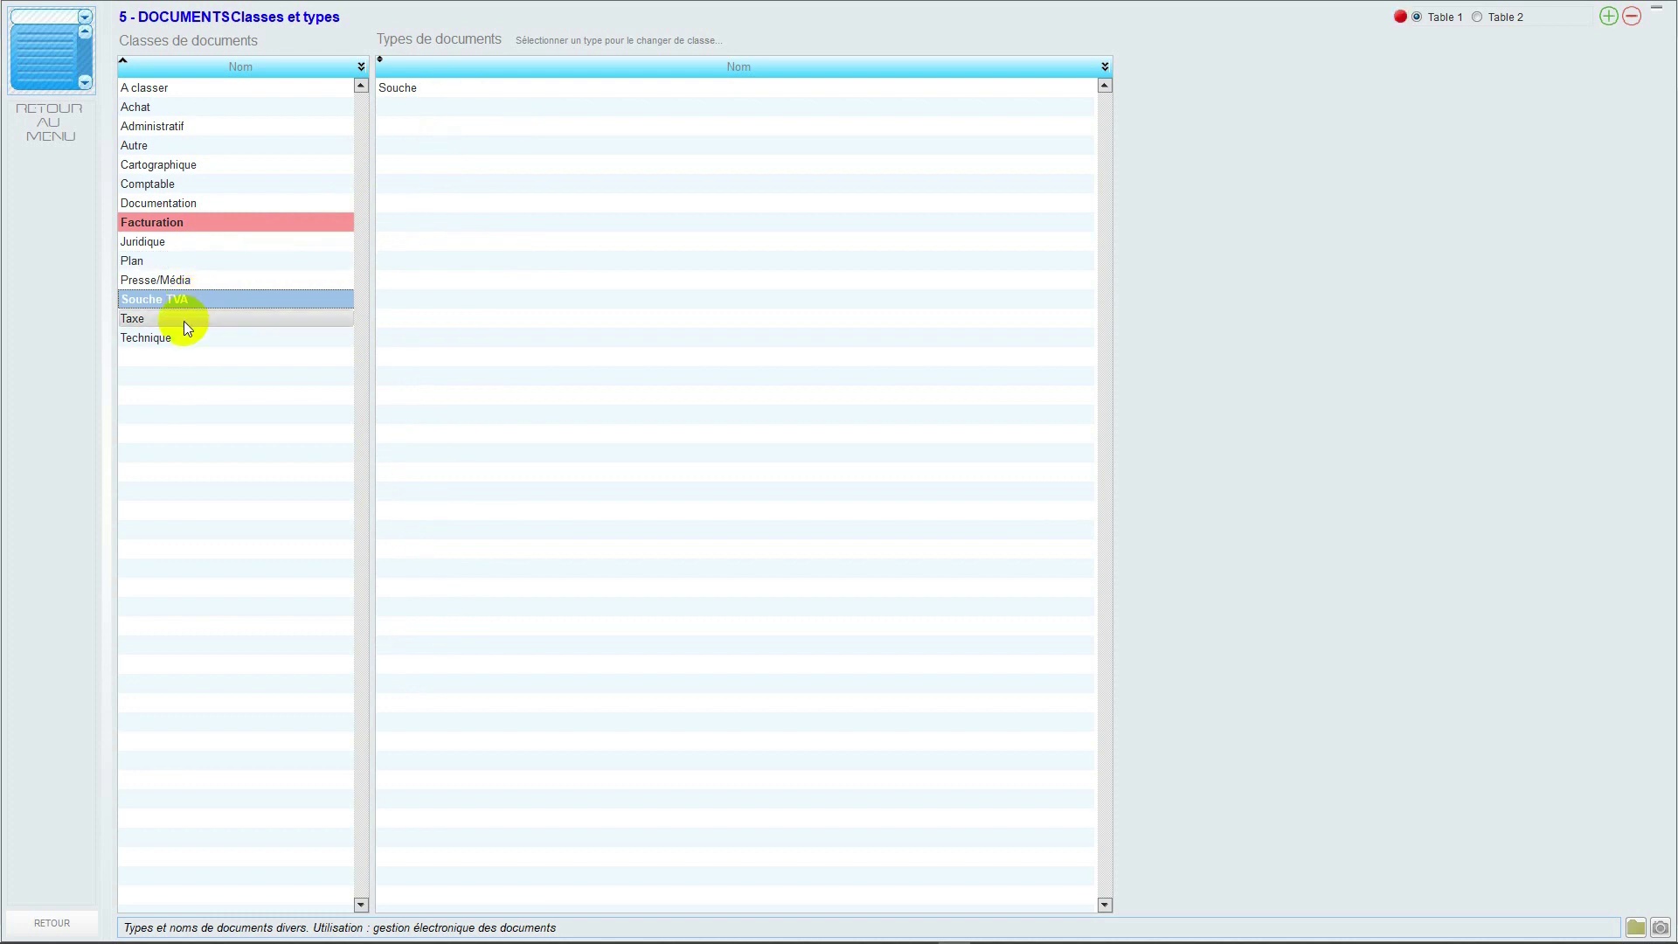
left_click(184, 321)
left_click(181, 338)
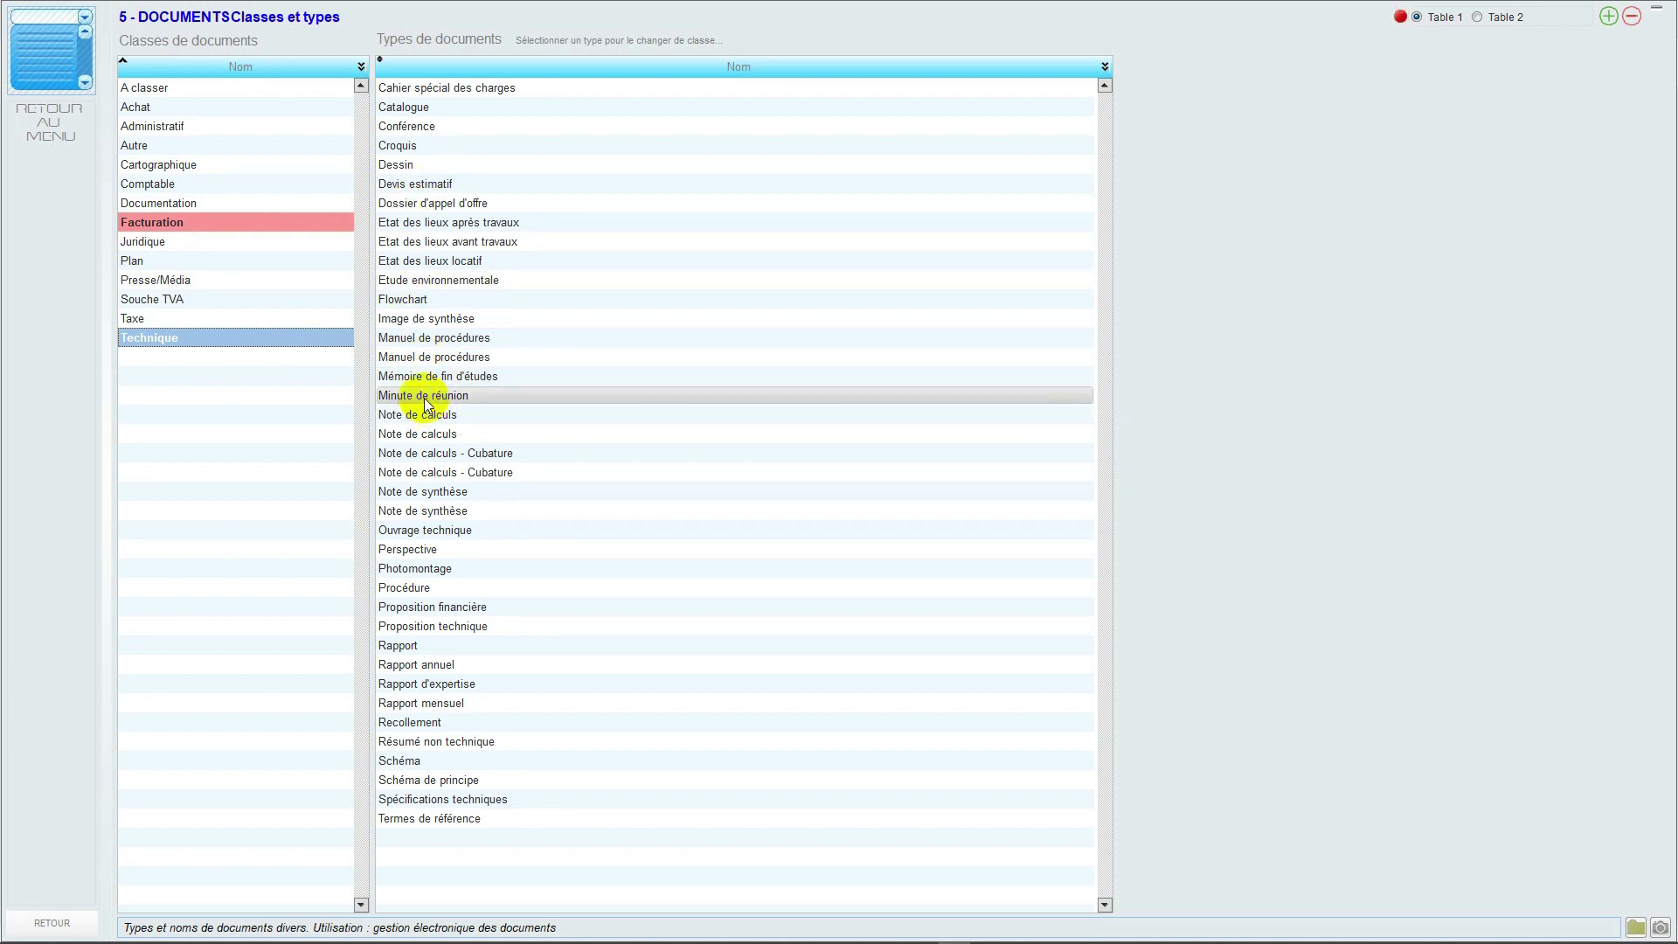
left_click(160, 90)
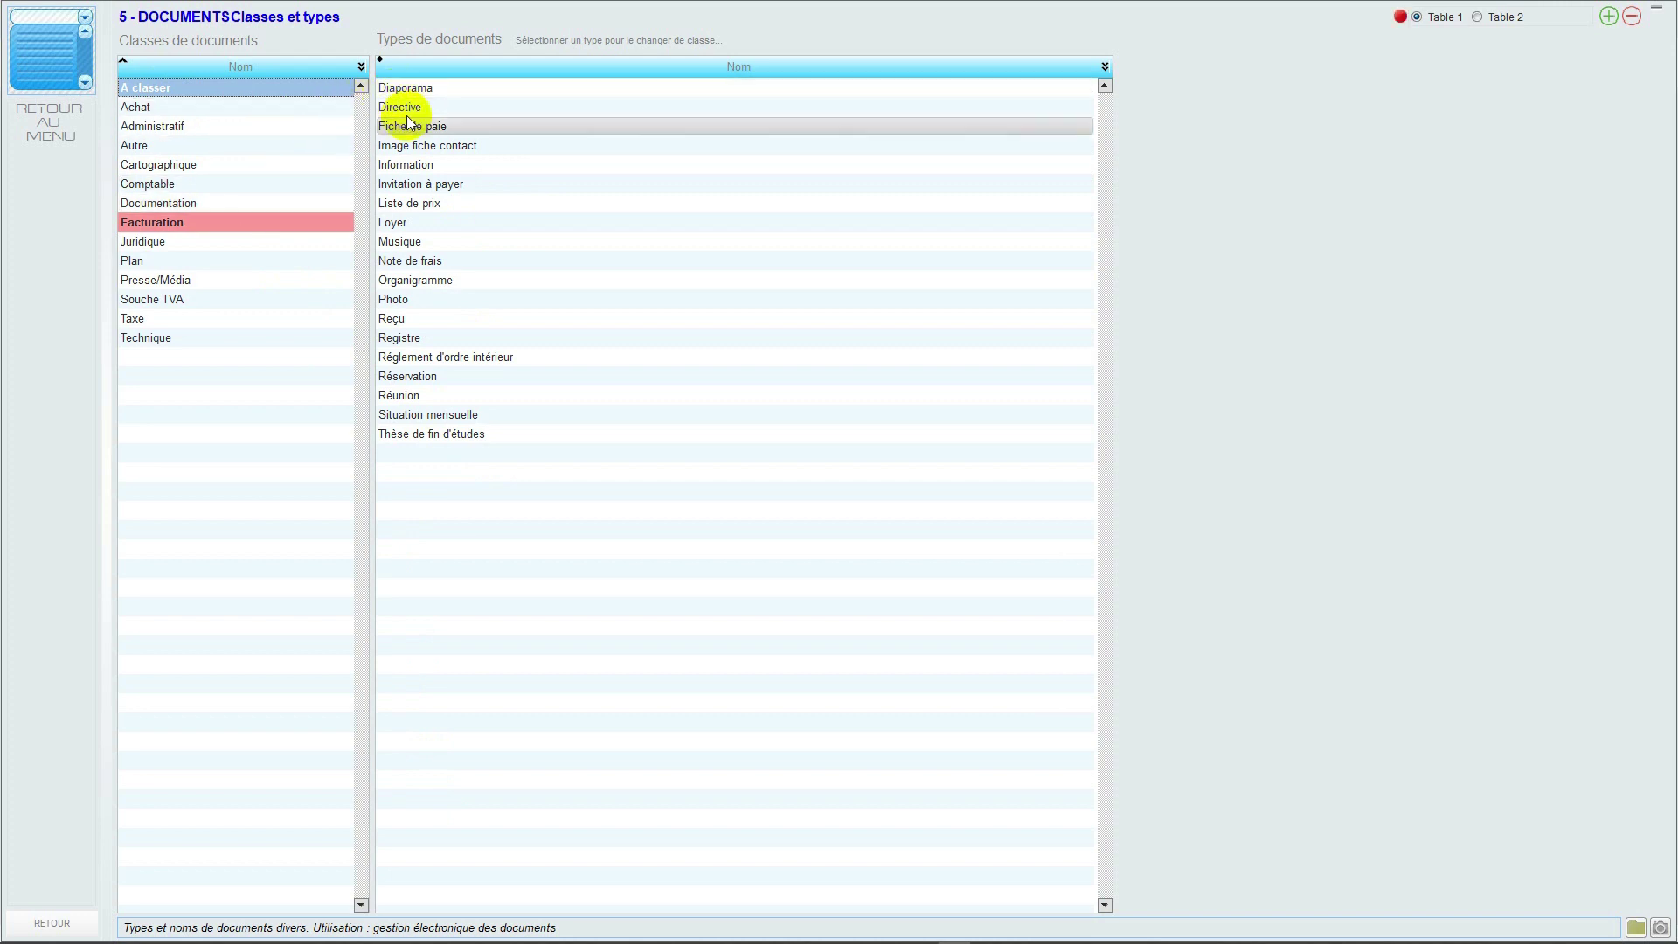
left_click_drag(449, 173, 305, 91)
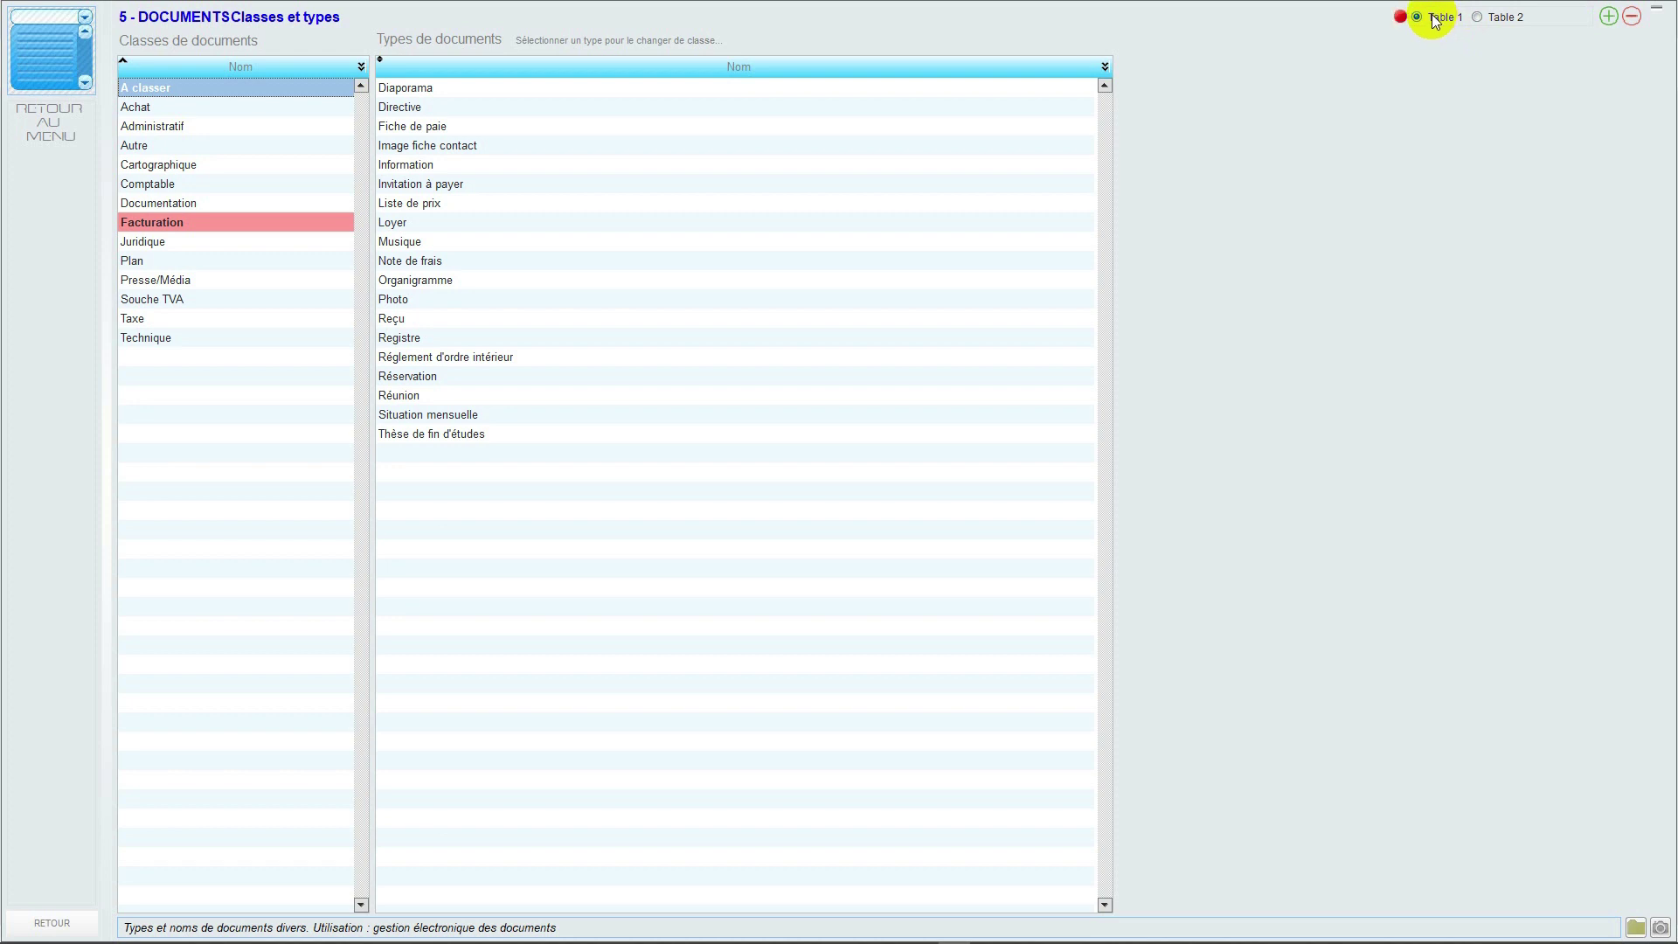
Try the selector between Table 1 and Table 2, and view the types of the Juridique, Plan and A classer classes
left_click(1477, 17)
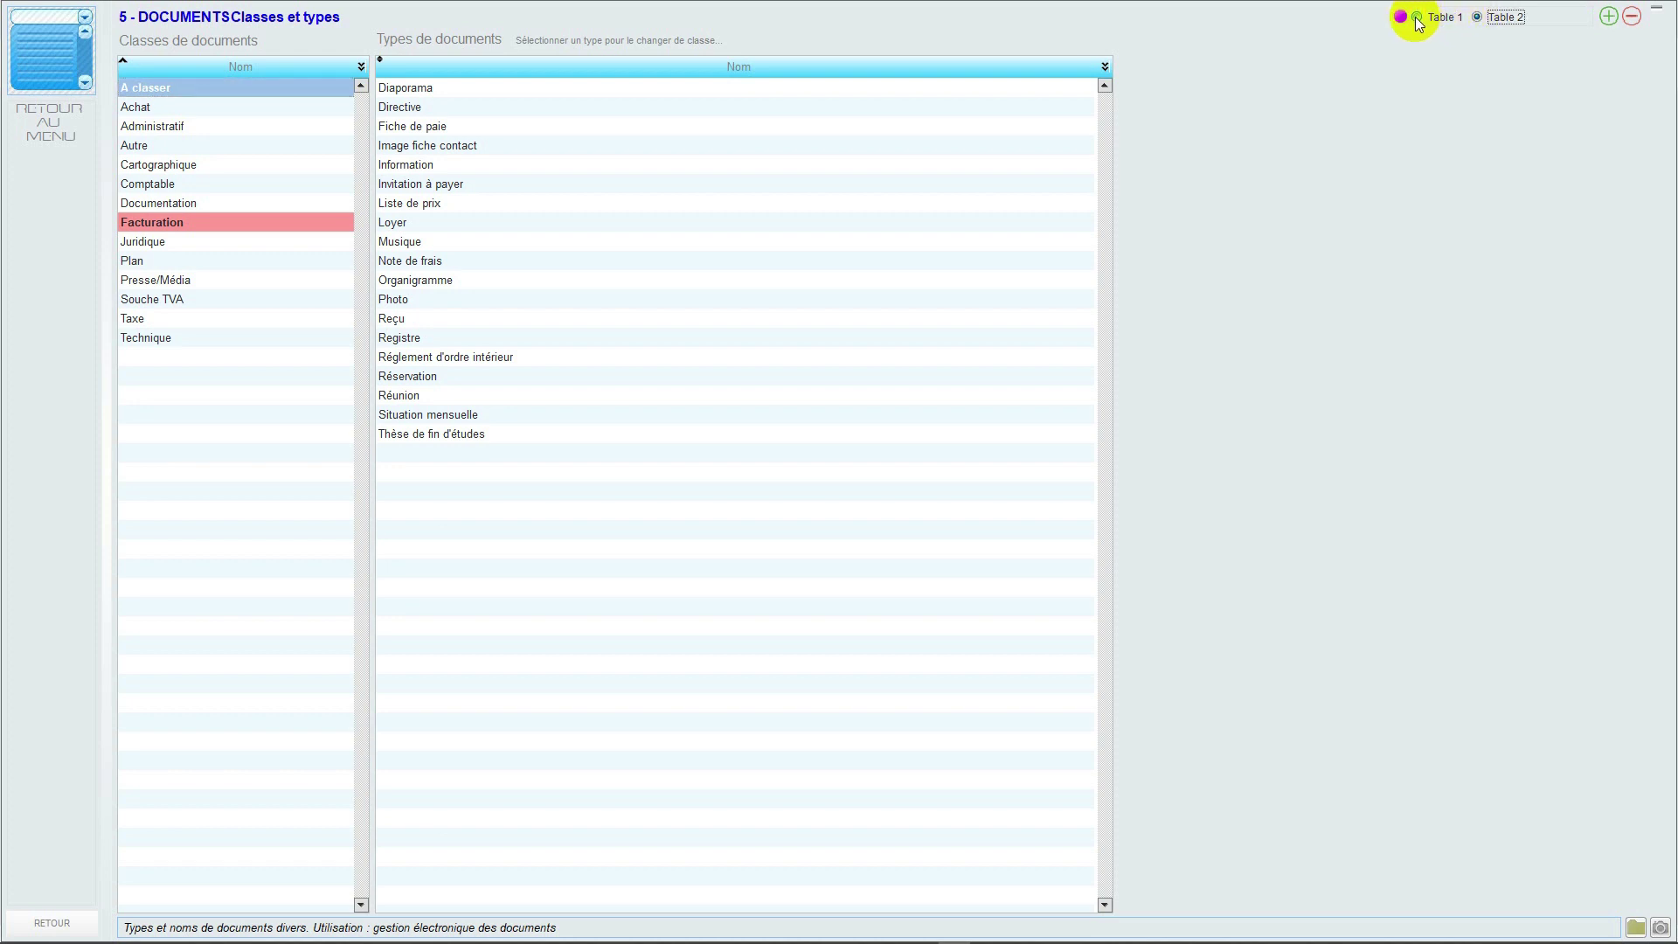
left_click(1422, 18)
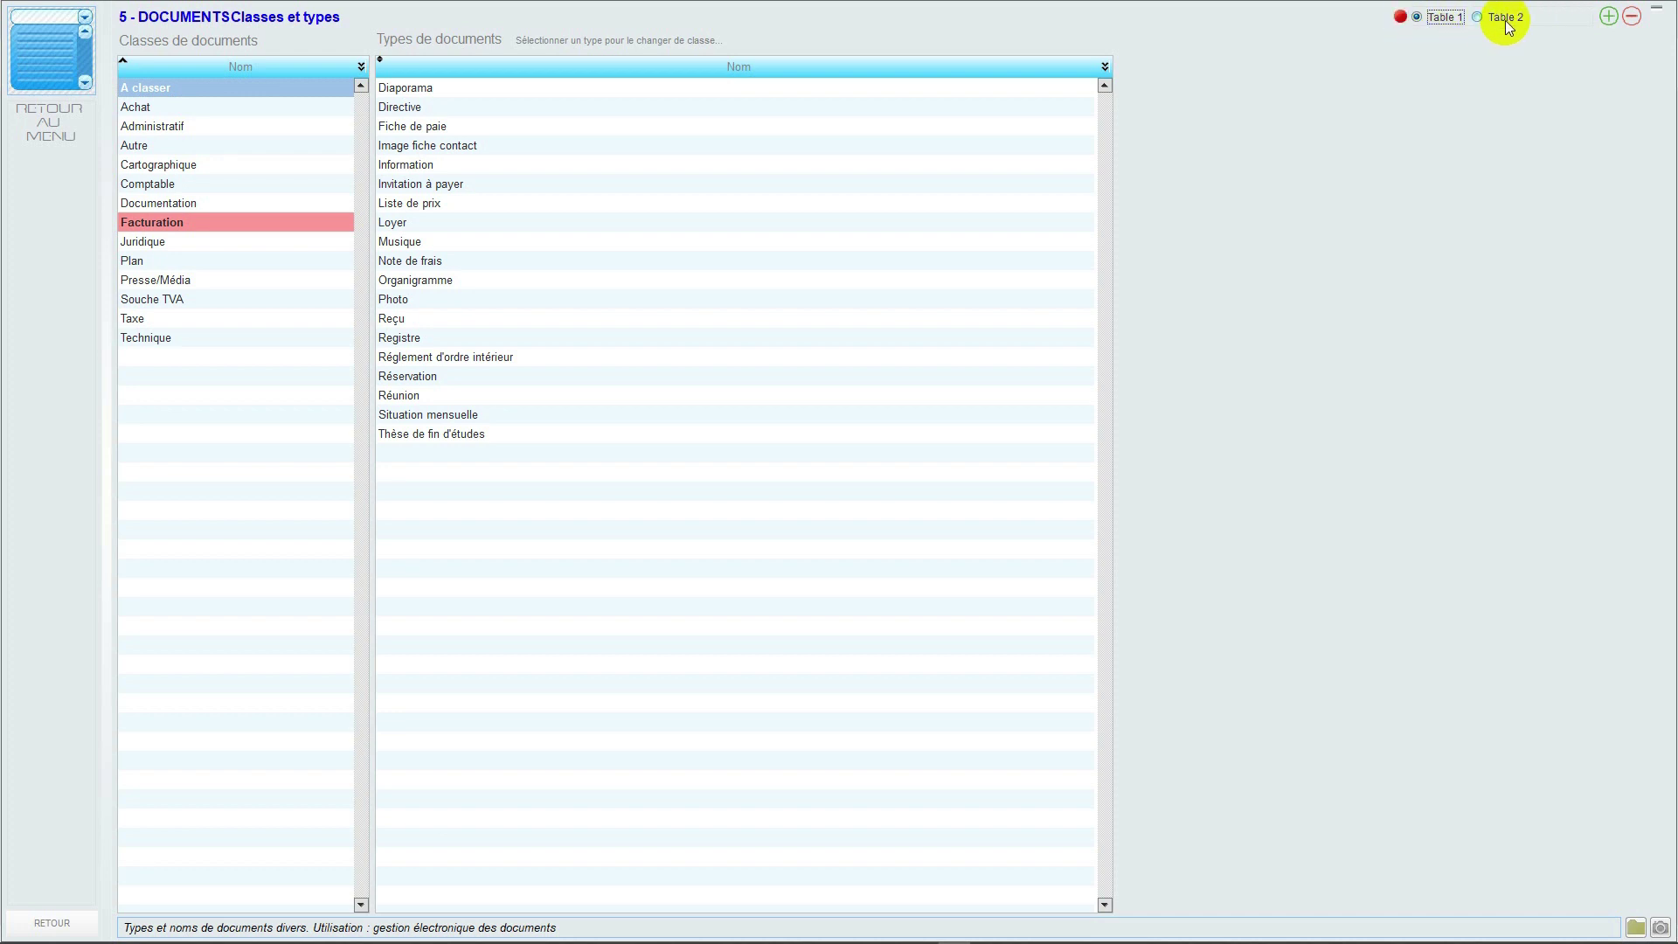
left_click(1478, 18)
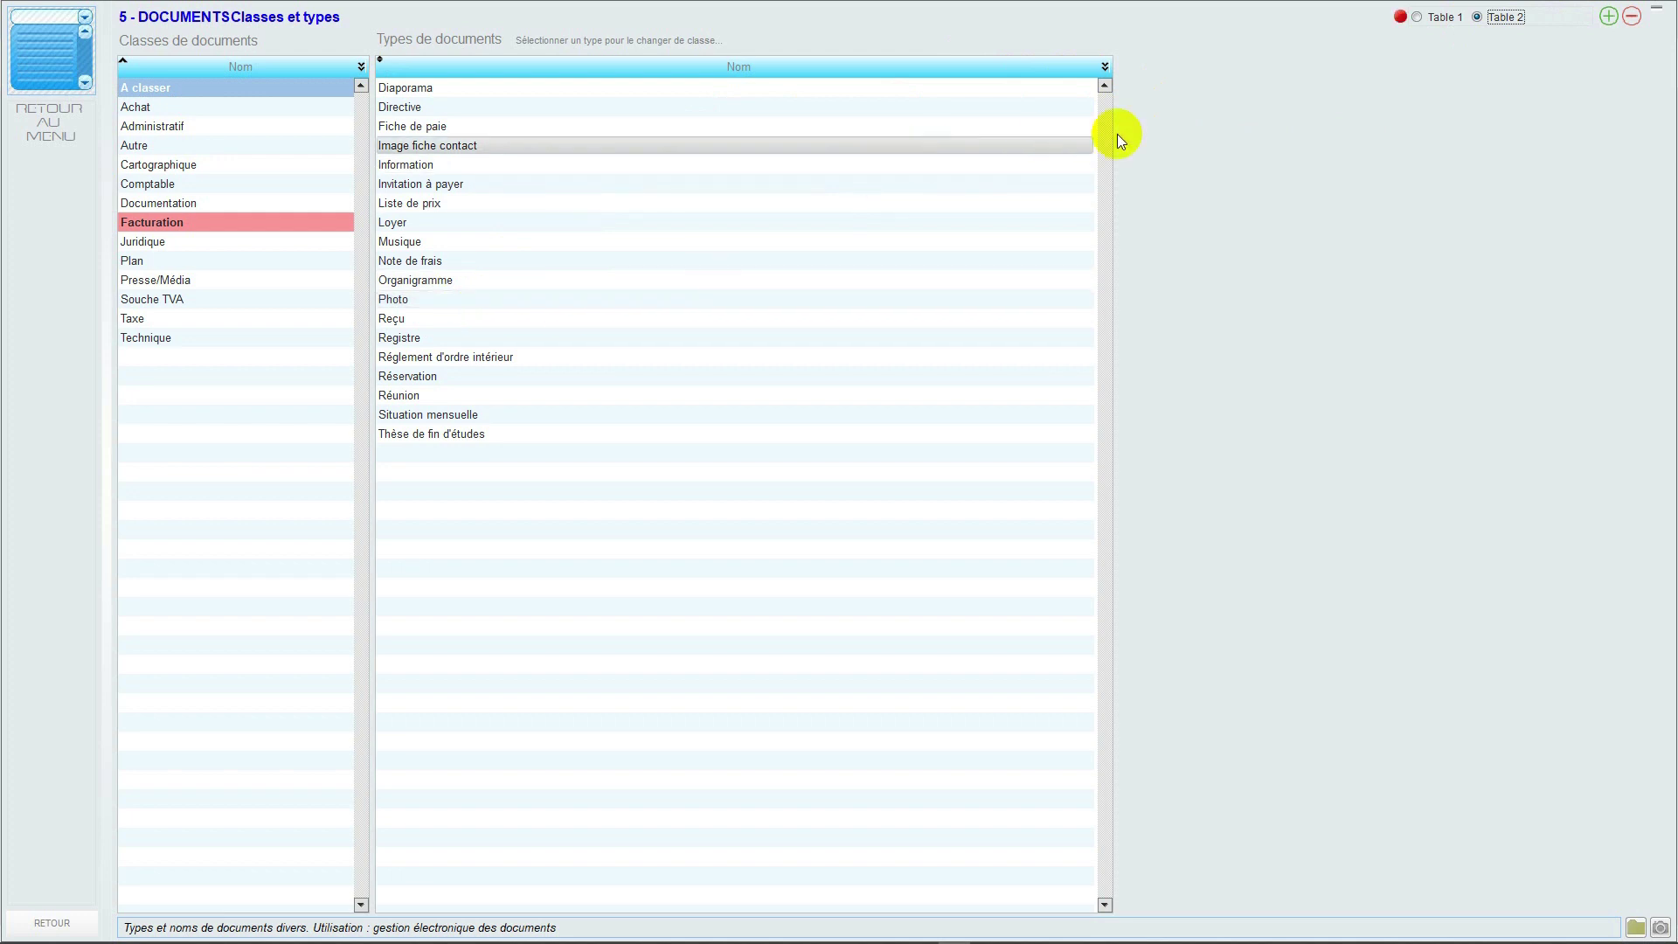
left_click(181, 248)
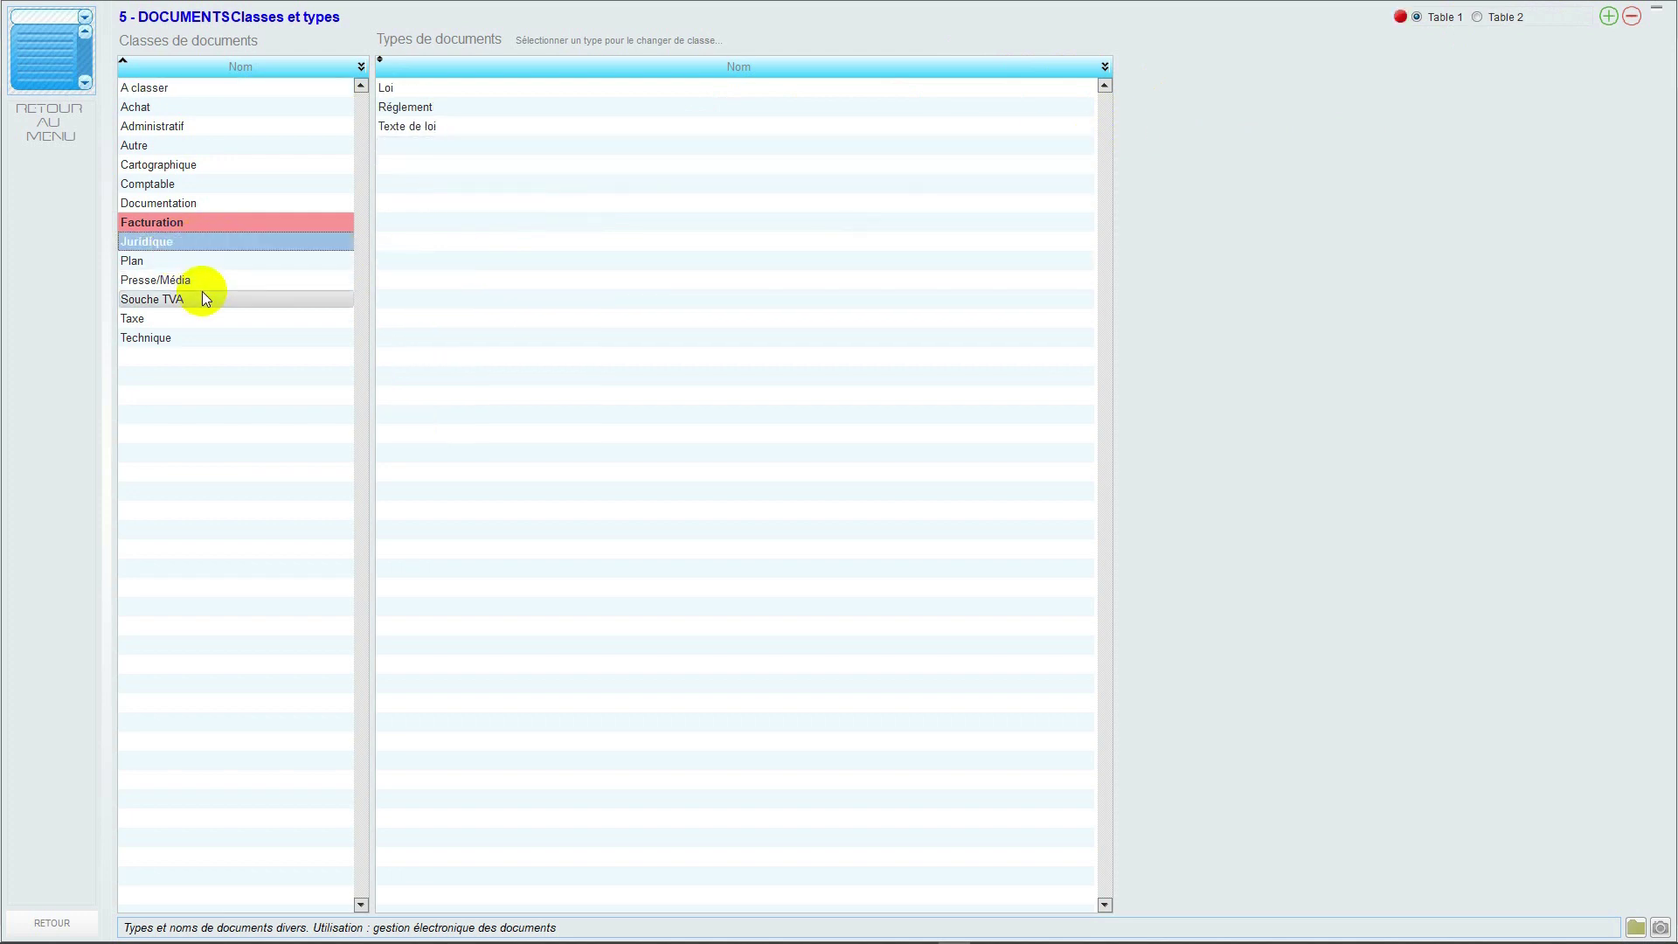
left_click(180, 262)
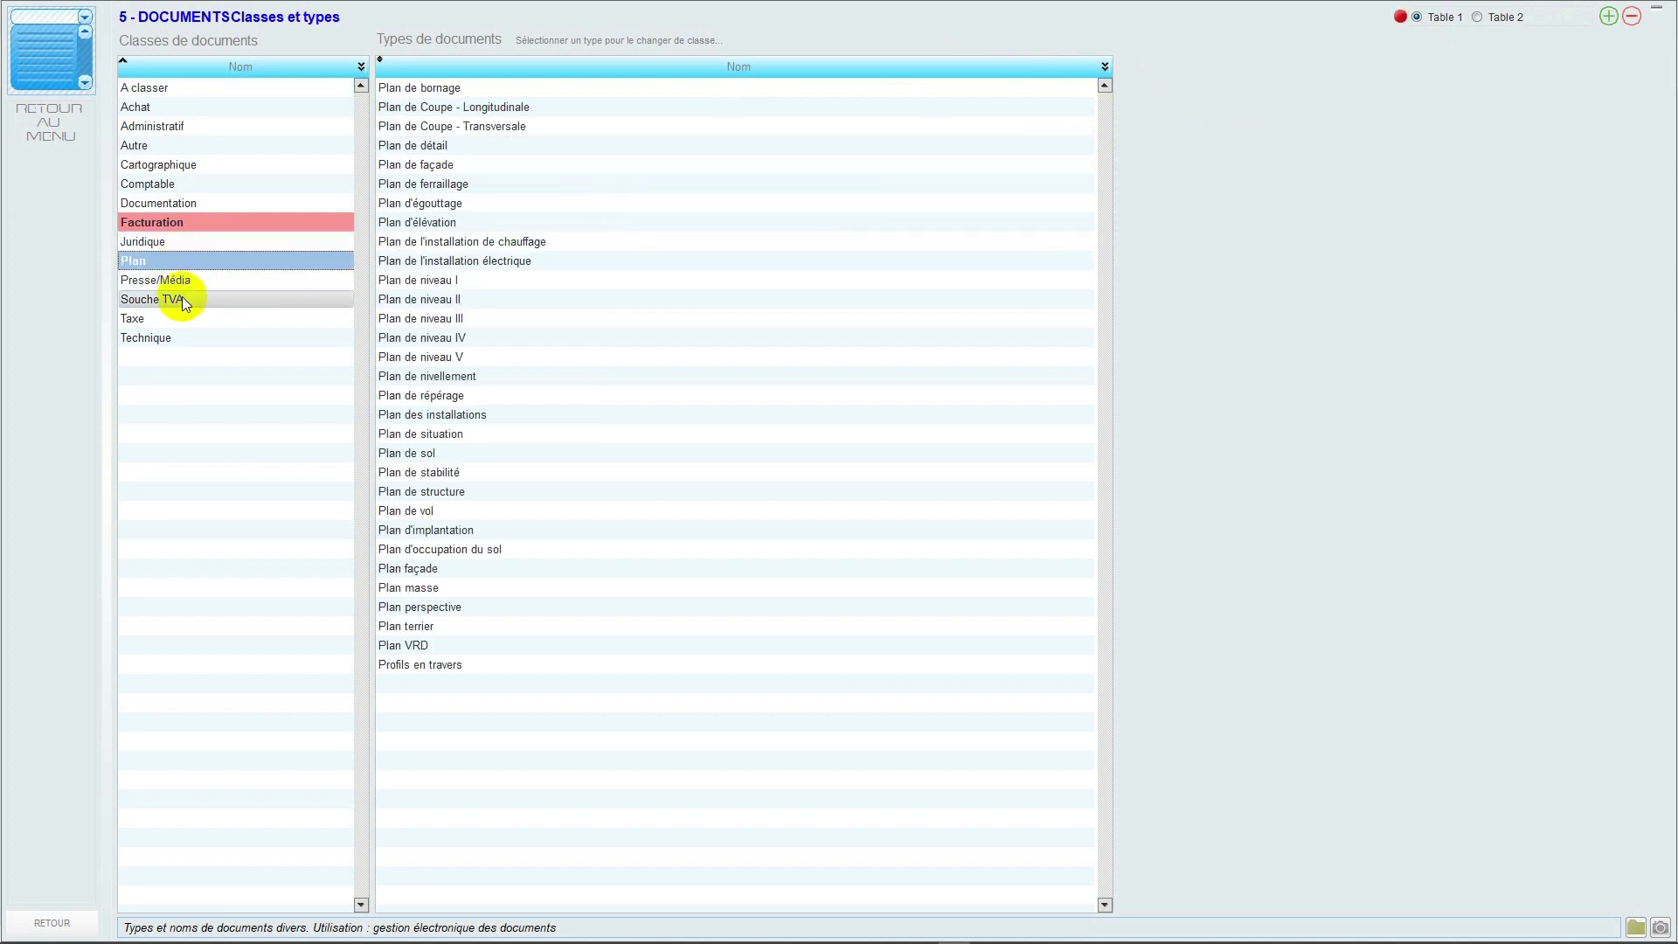
left_click(172, 86)
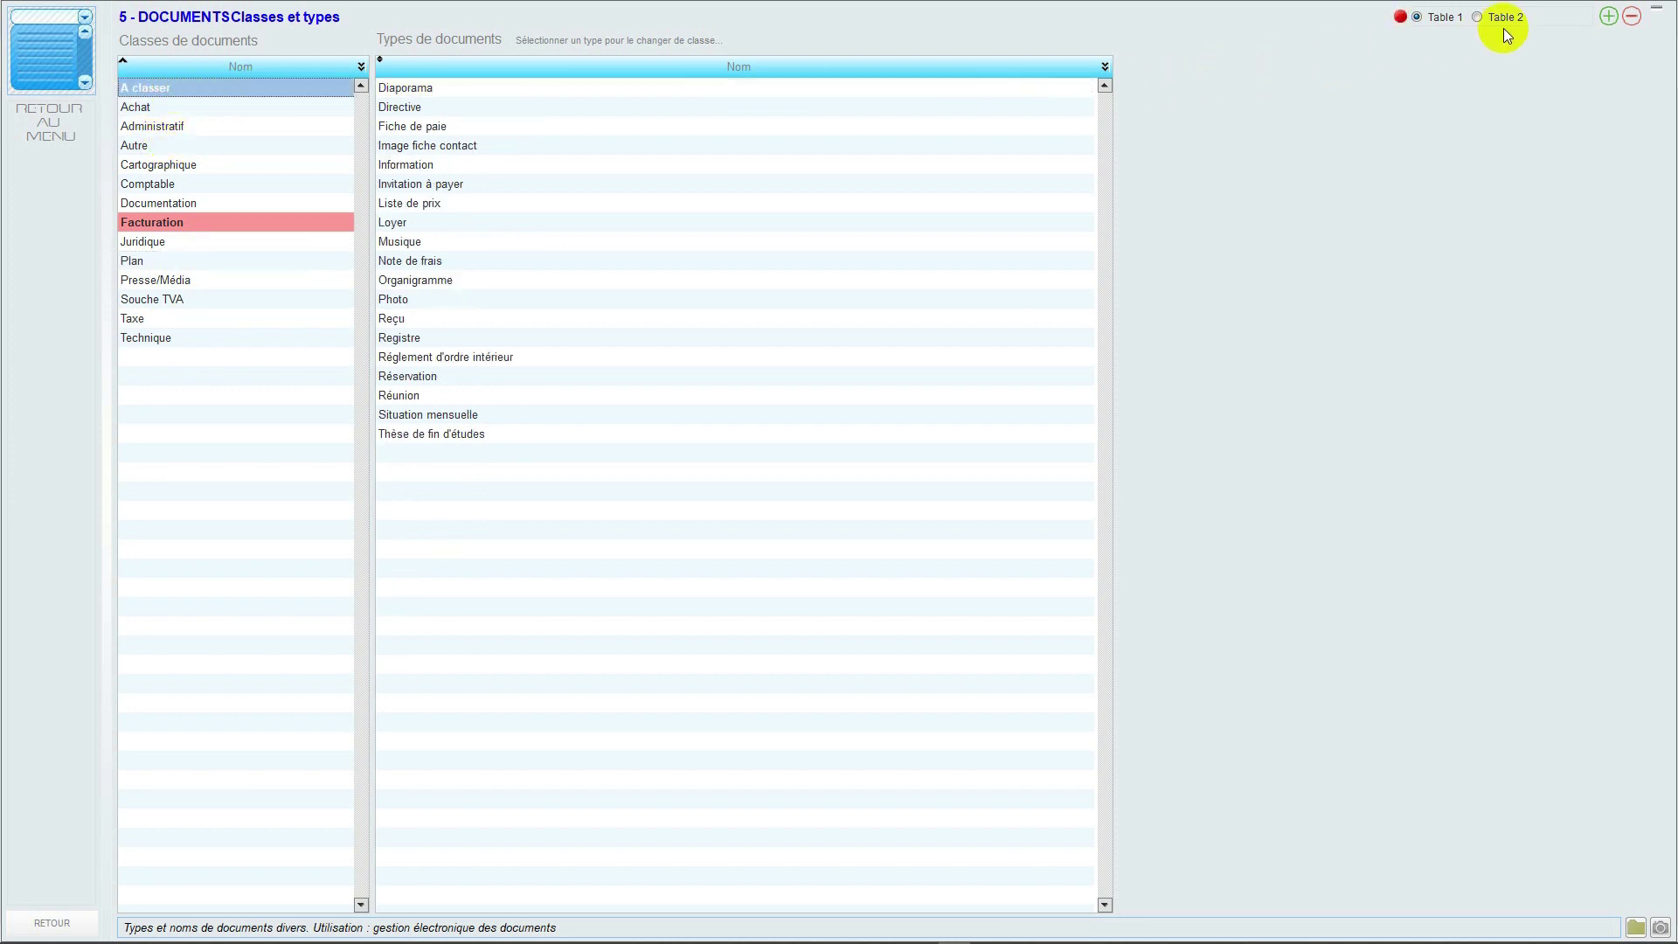
Add a new document class named "Test" to the Classes de documents table
left_click(1608, 16)
left_click(625, 276)
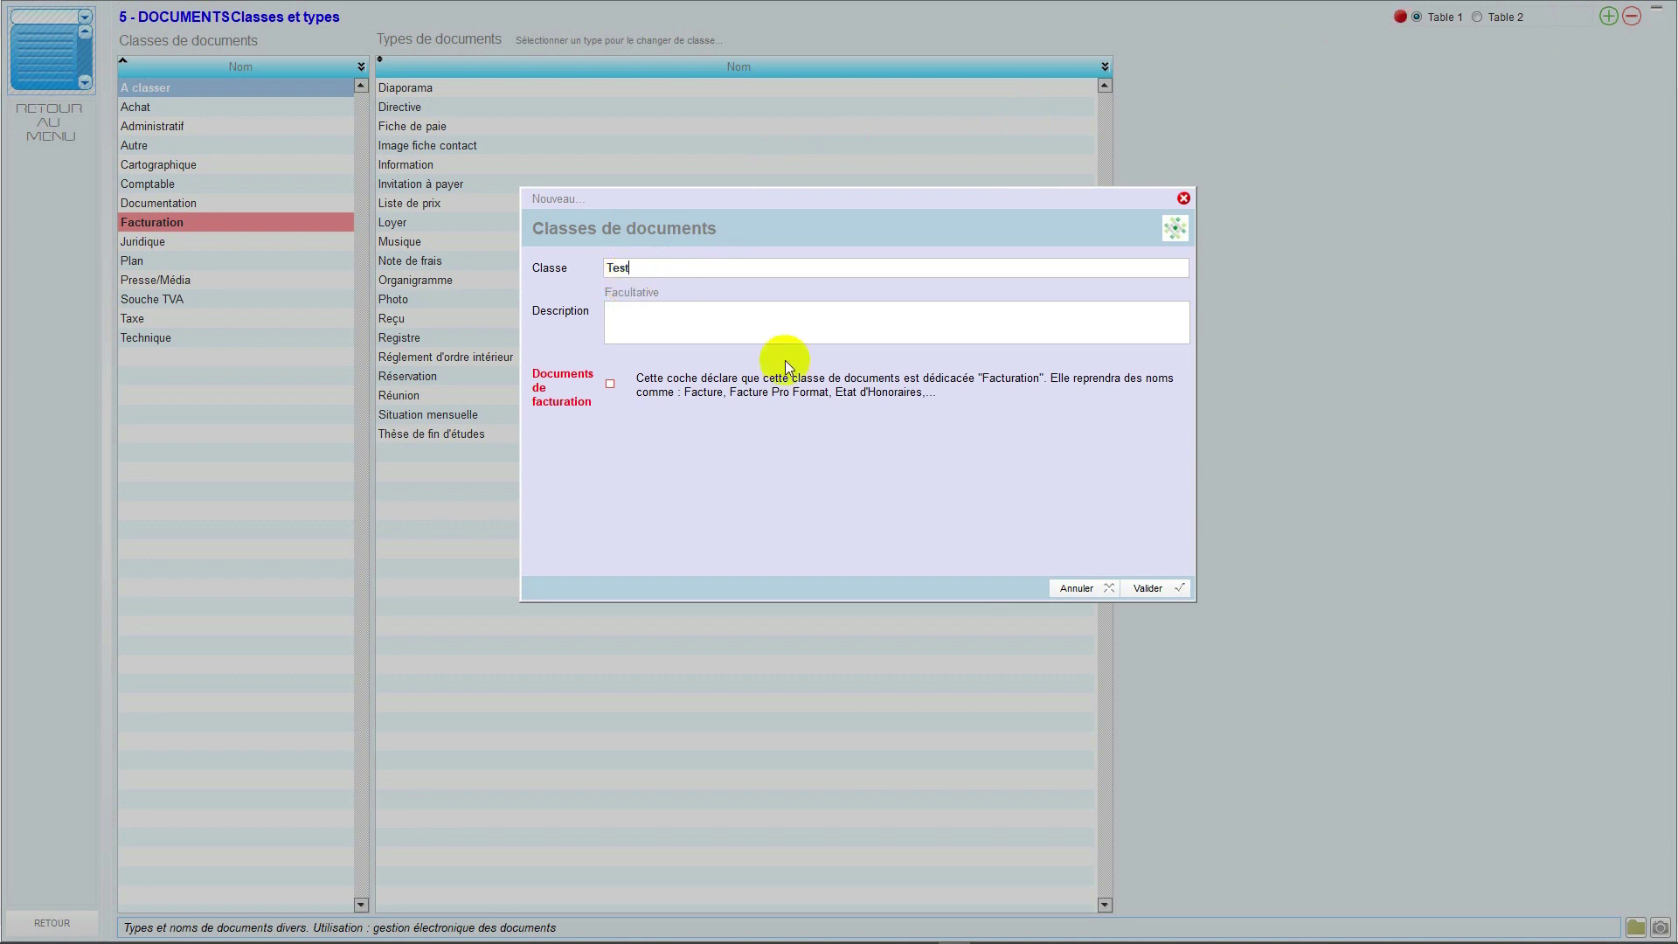
left_click(1143, 589)
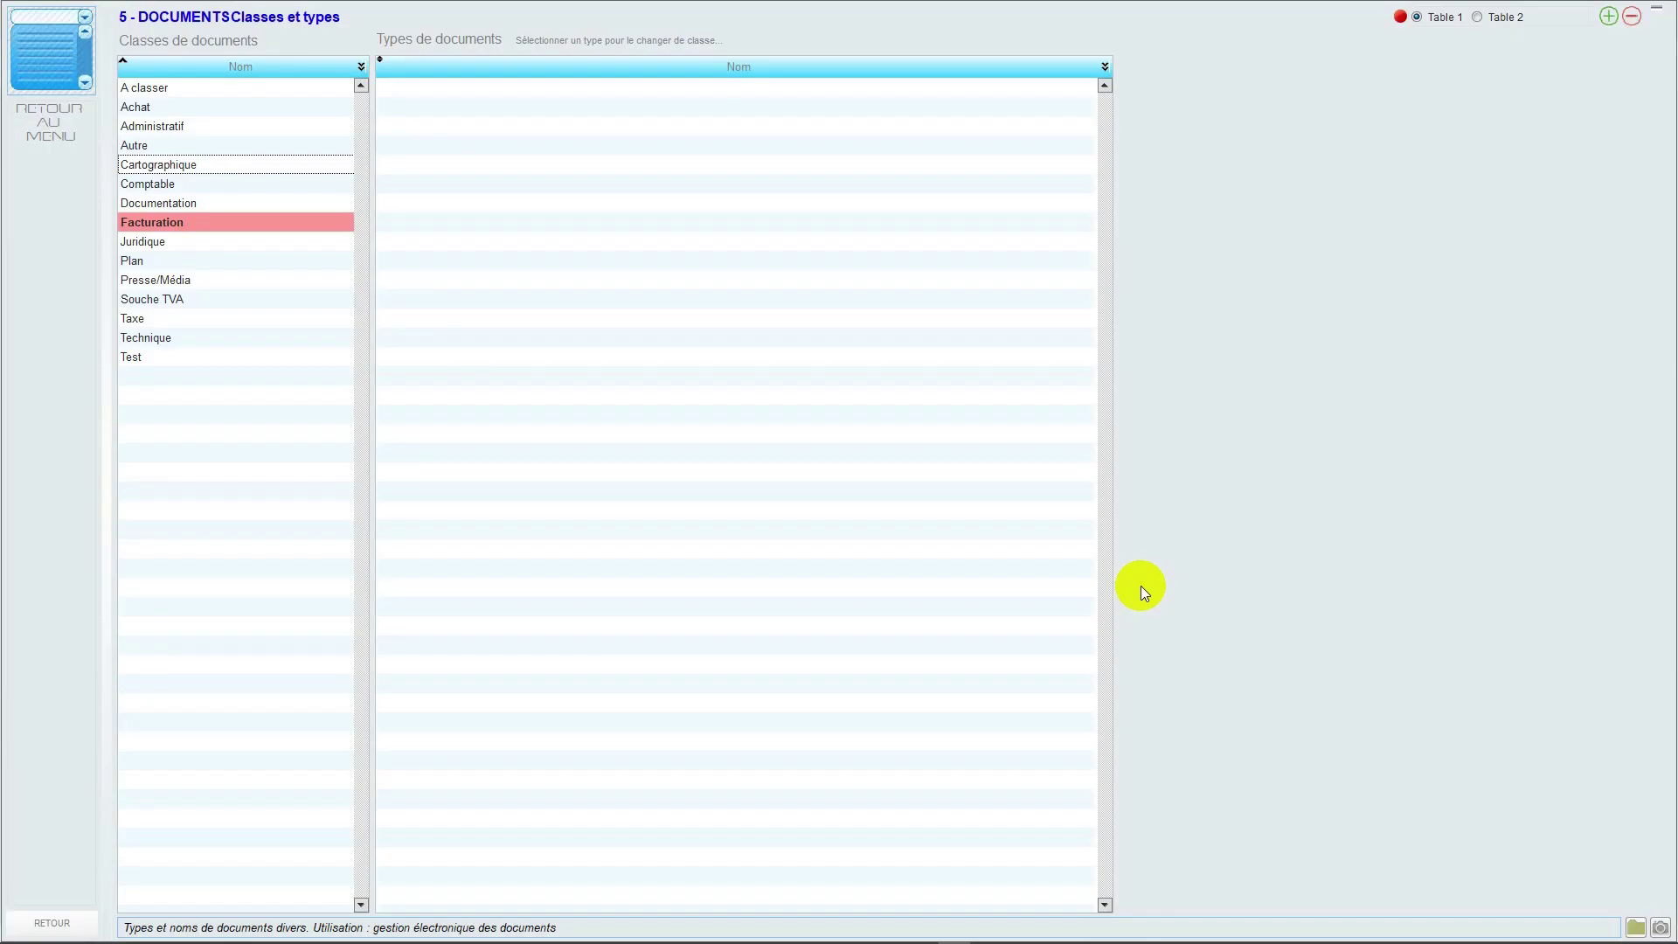
Add the document type "Test p1" to the Test class and display that class's types
left_click(203, 360)
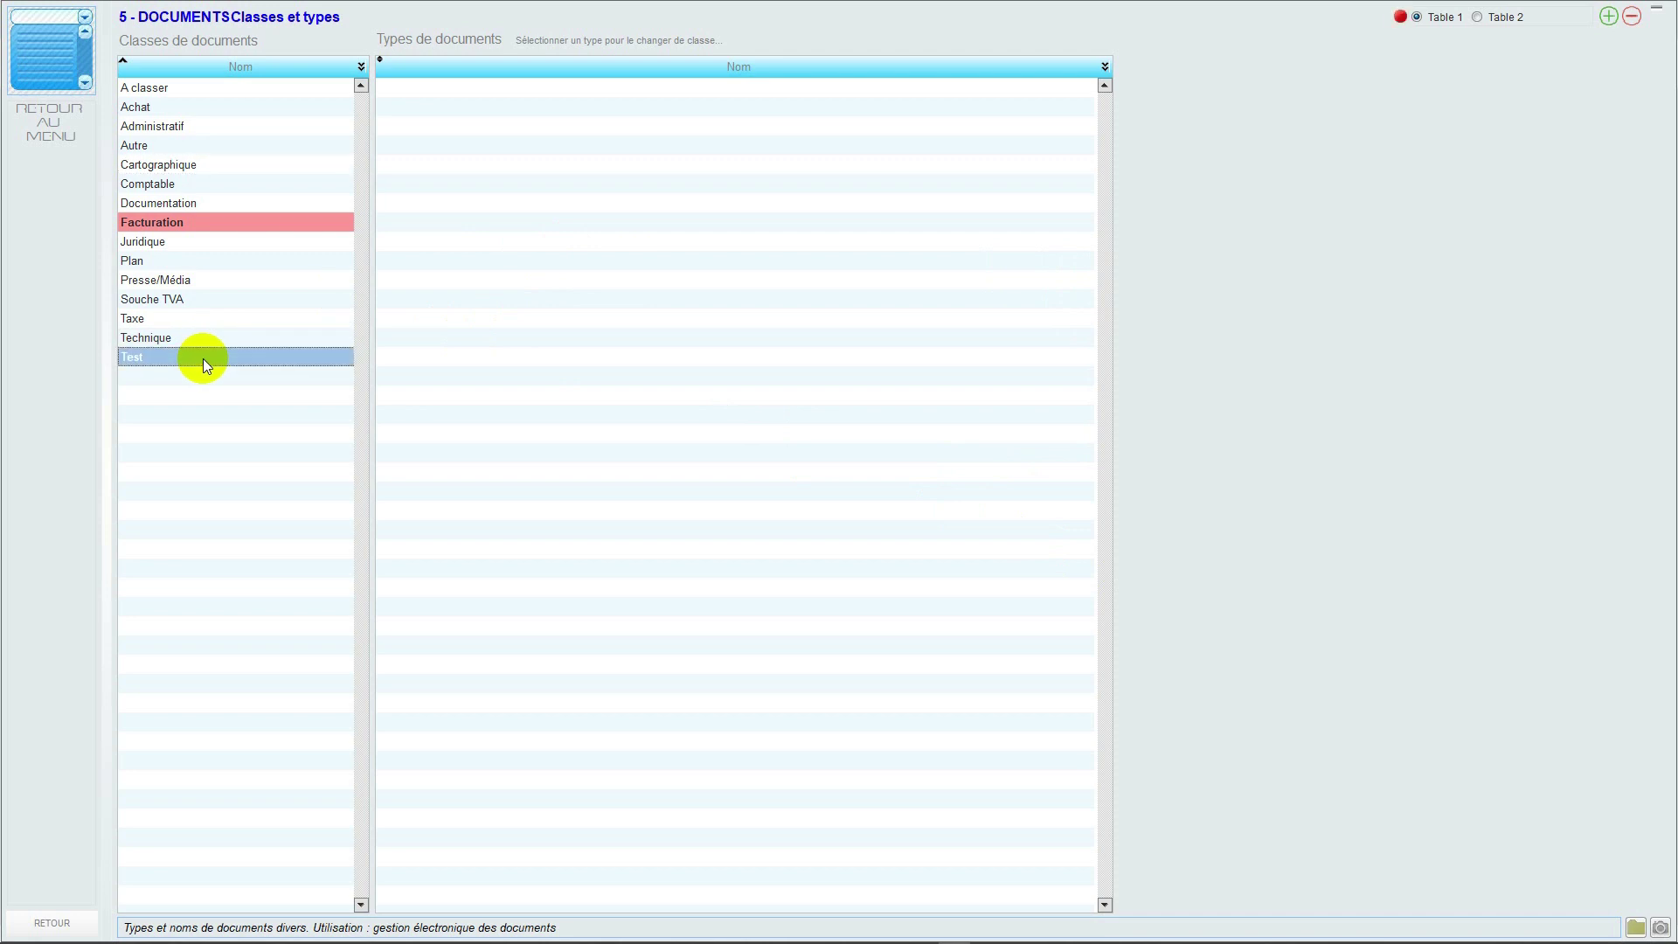
left_click(1477, 18)
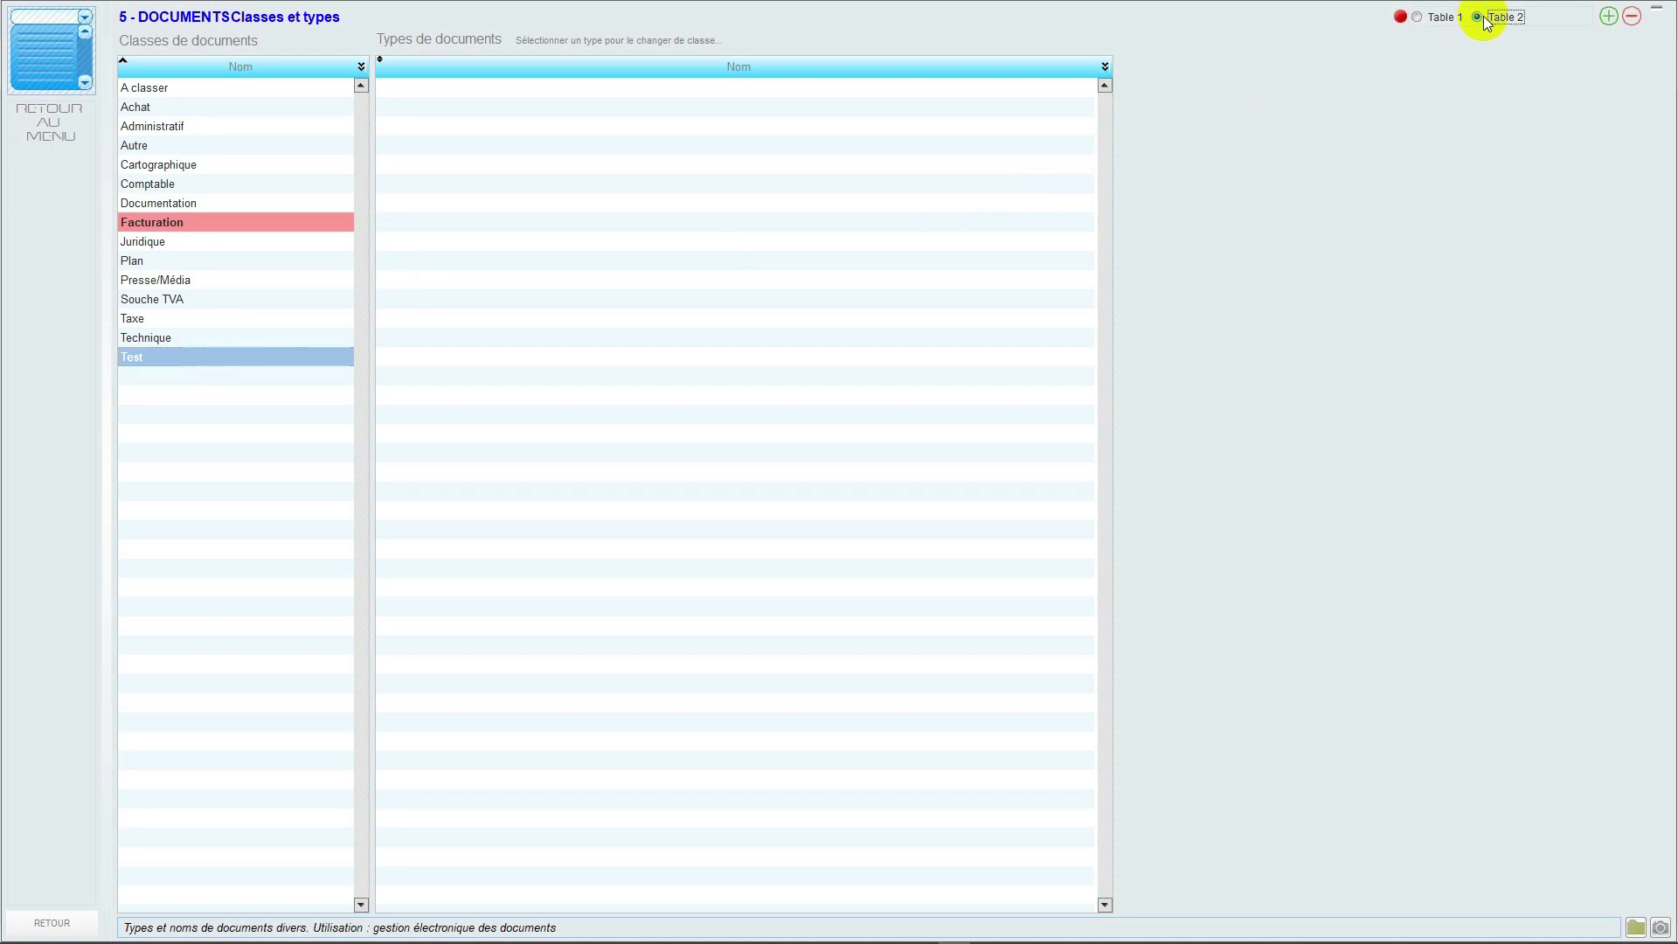
left_click(1607, 18)
left_click(757, 268)
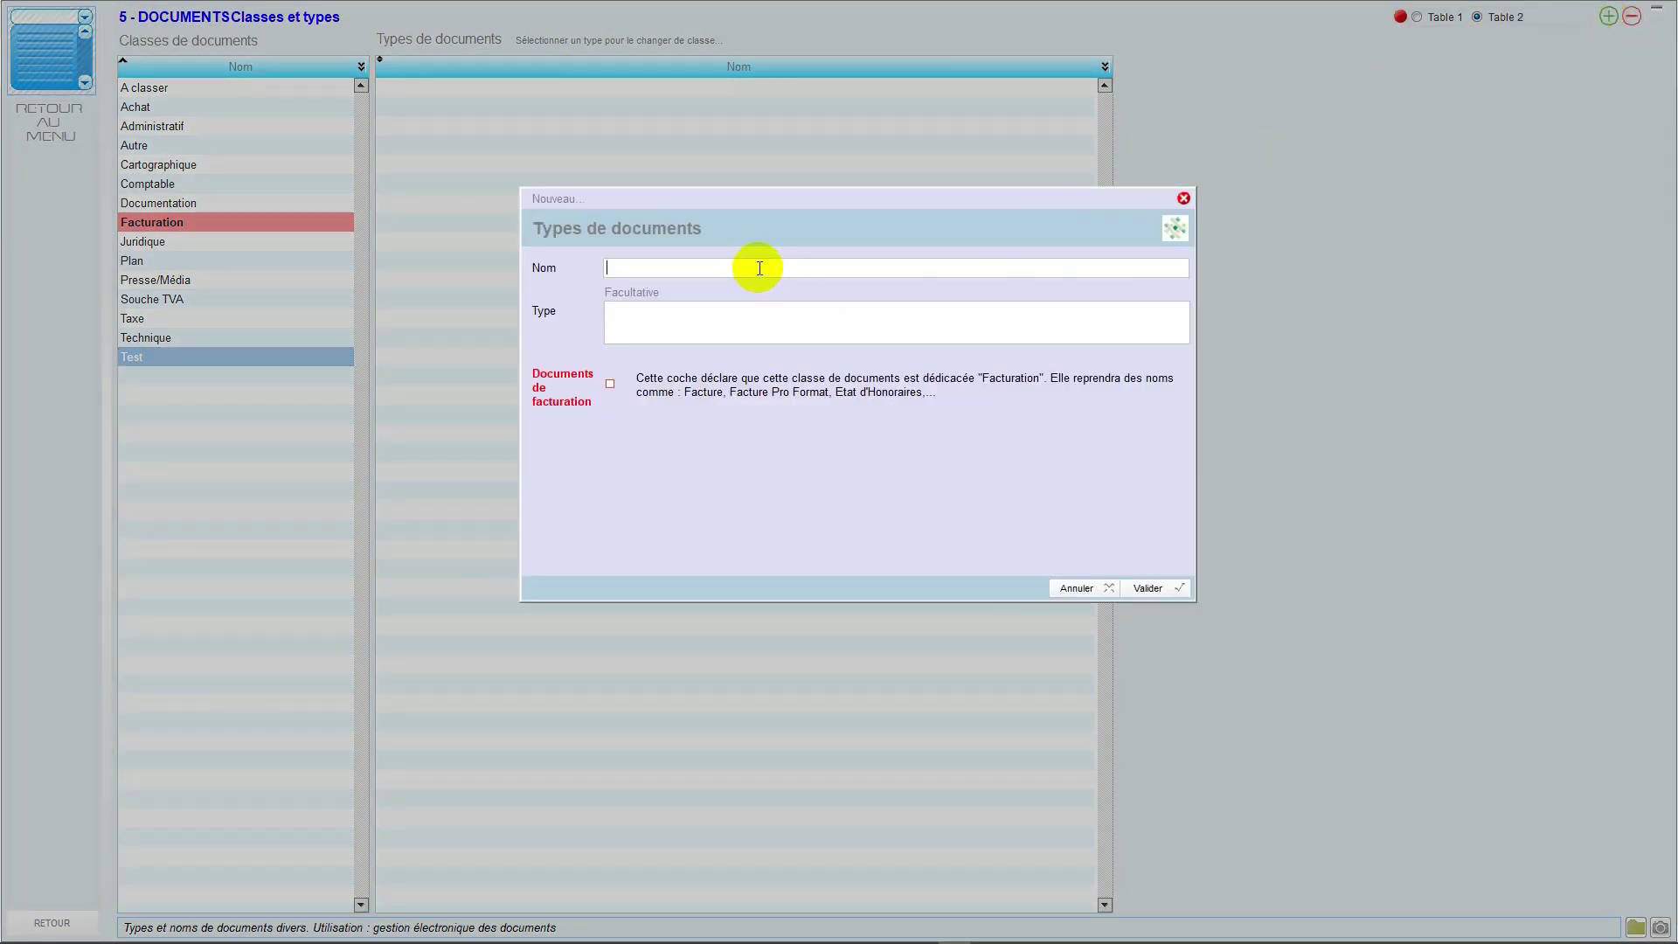
type("Test p1")
left_click(1129, 590)
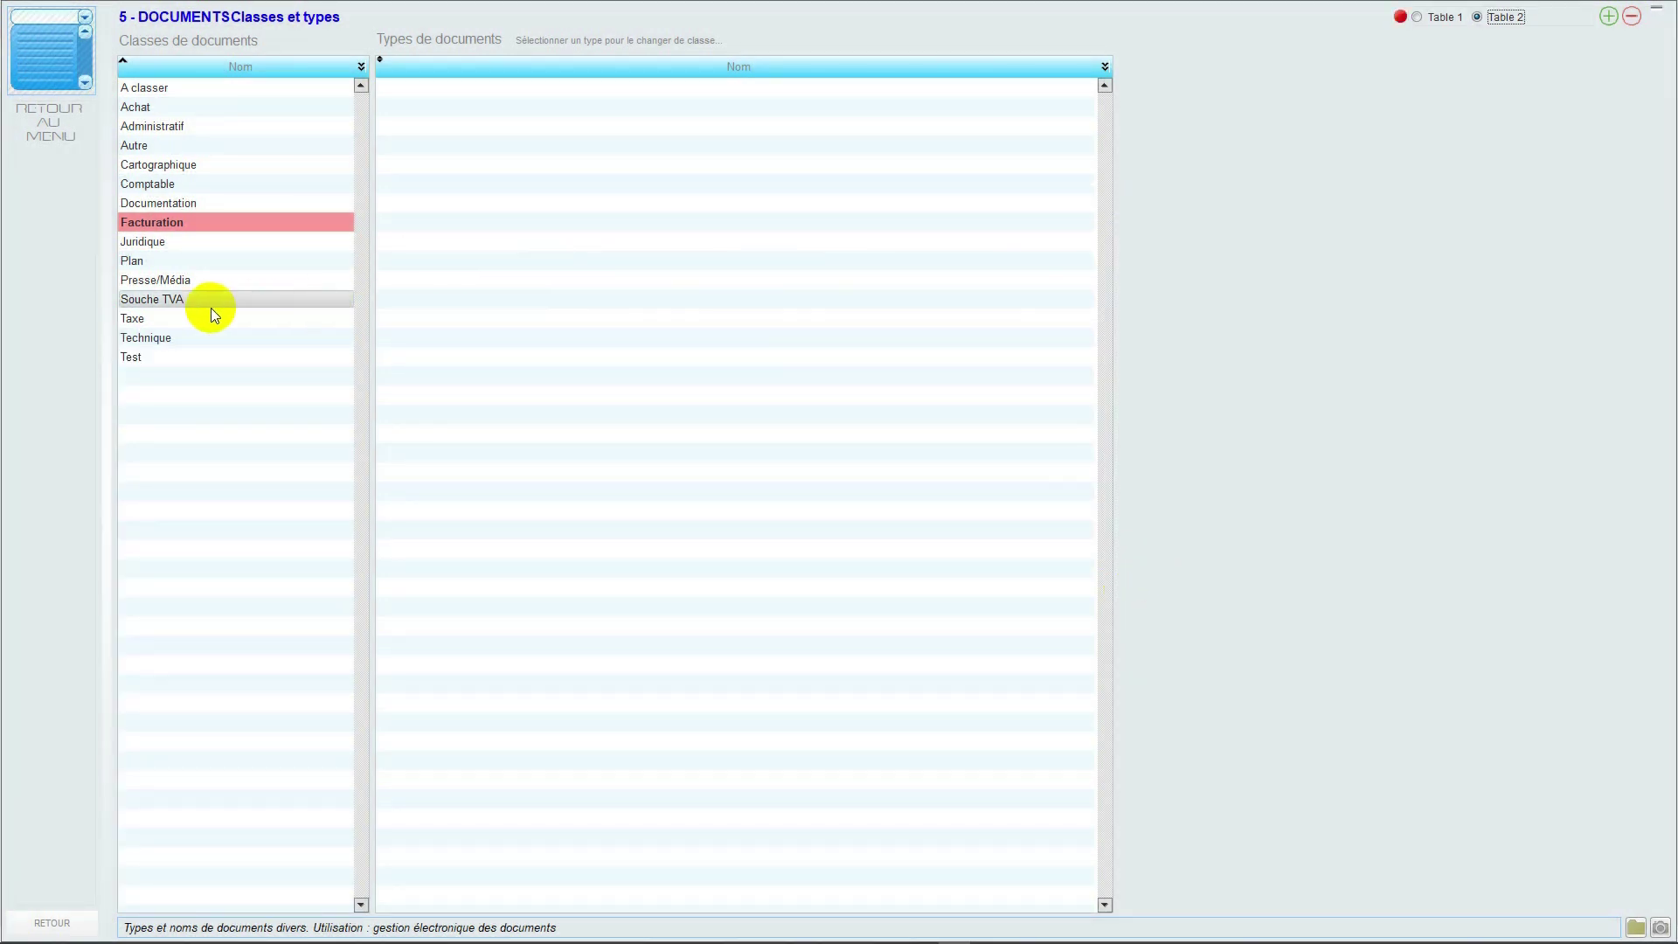
left_click(160, 360)
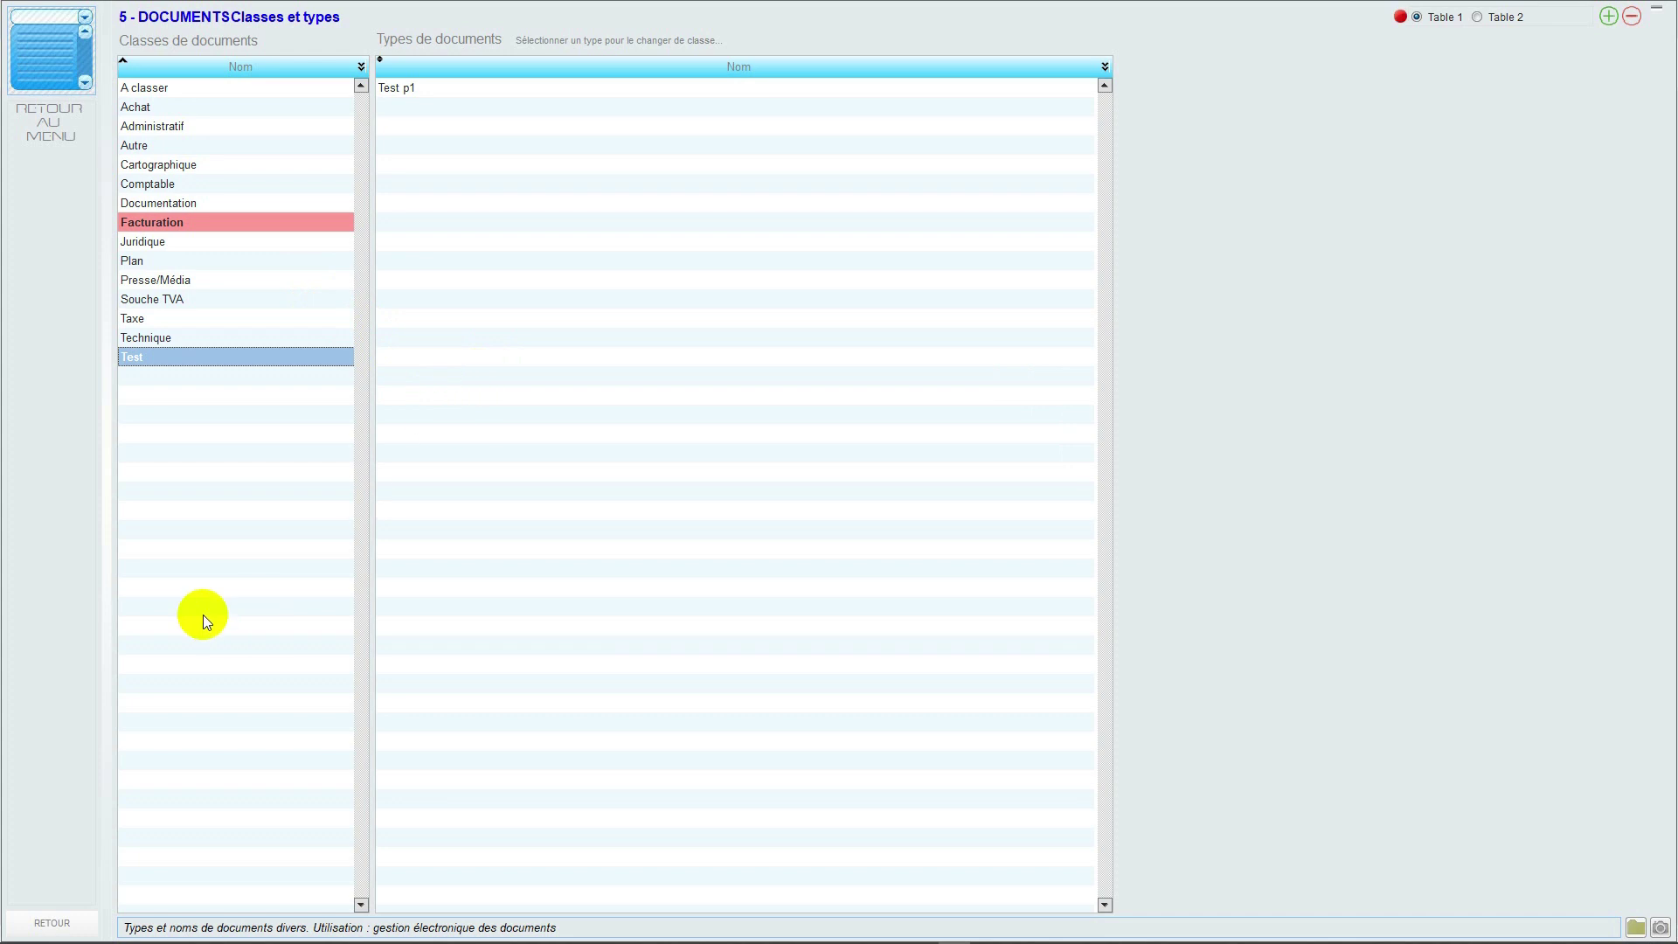
Leave Classes et types, view the Matériel list under 4 - LOGISTIQUE, and return to the list tree
key("Escape")
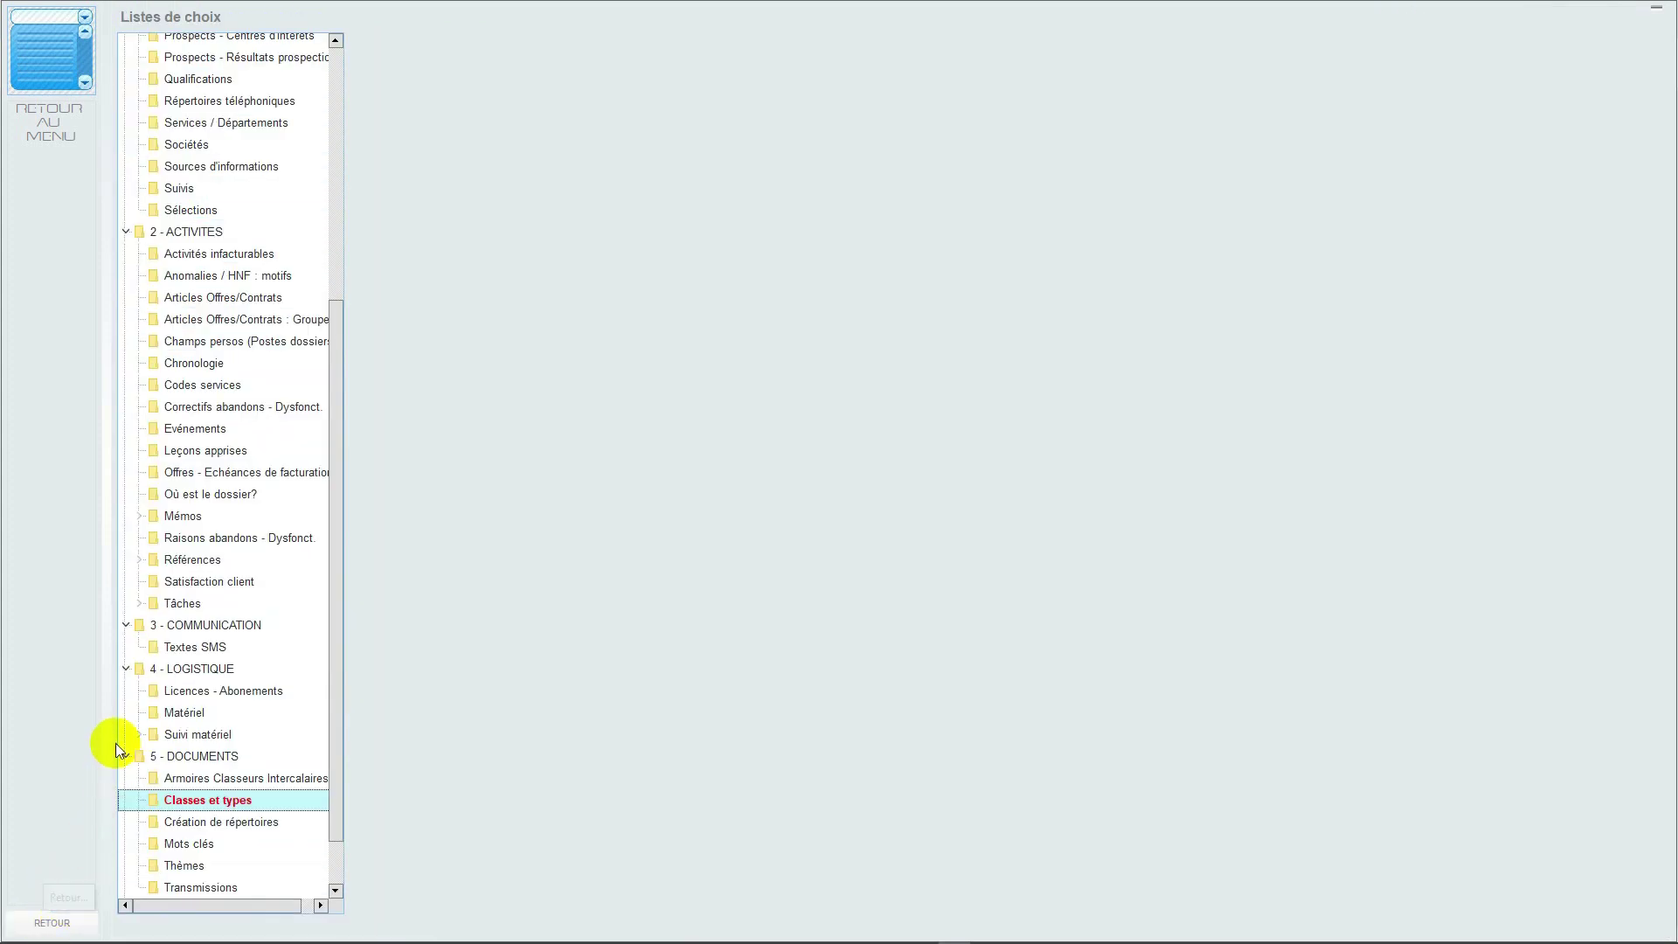
double_click(155, 711)
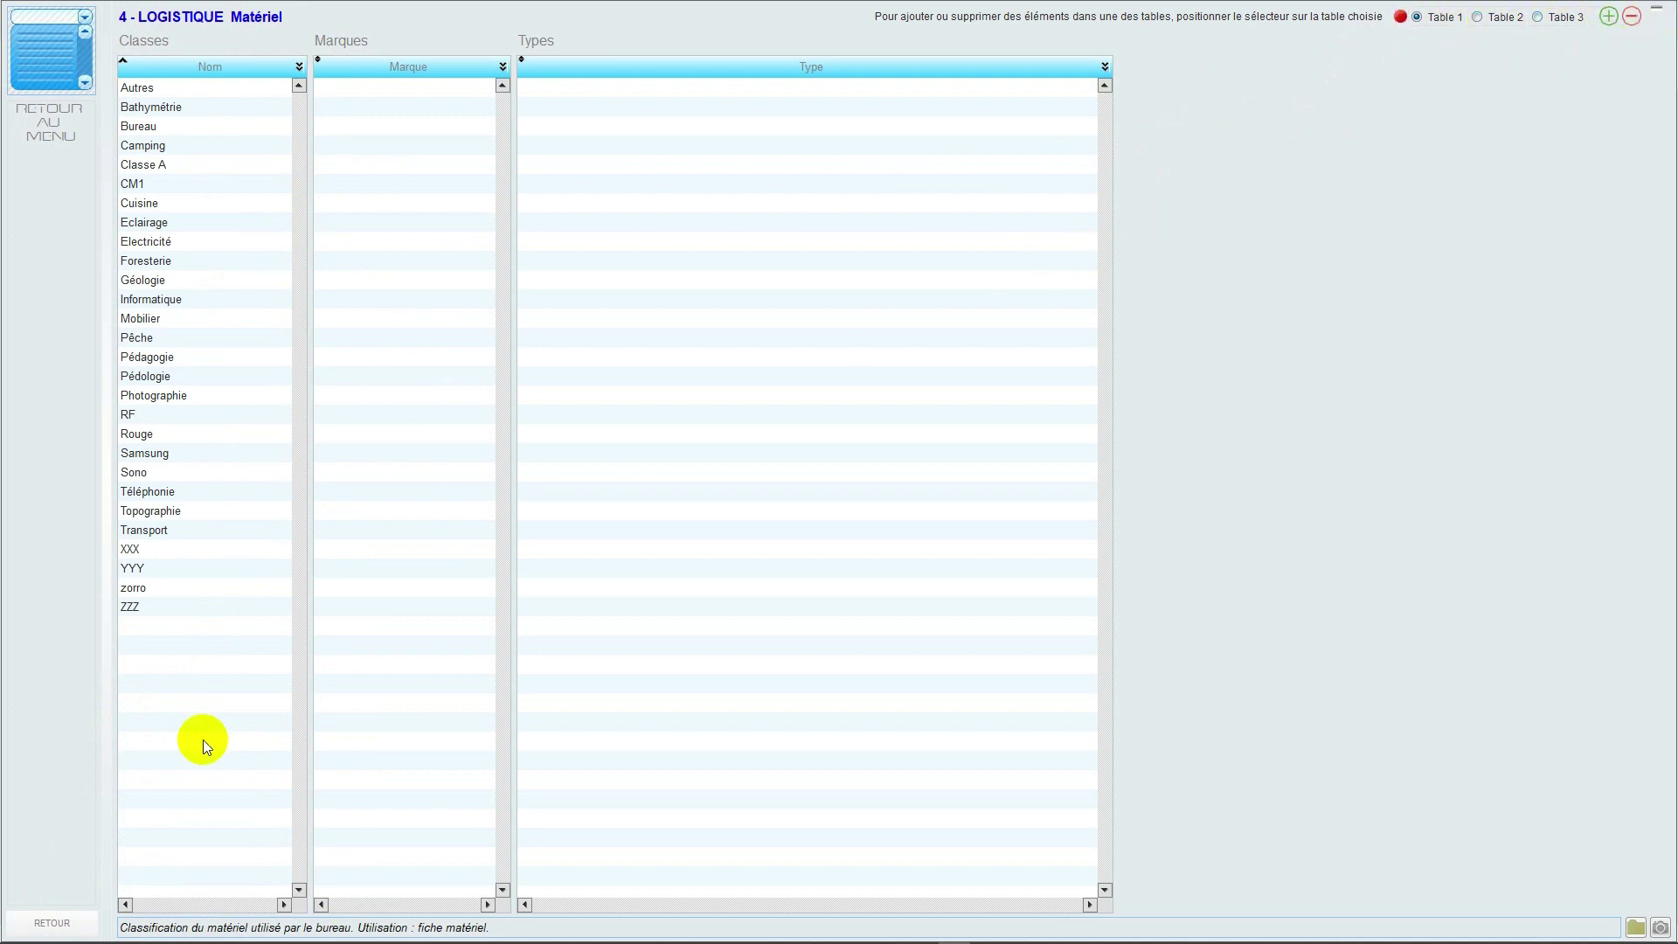
left_click(48, 923)
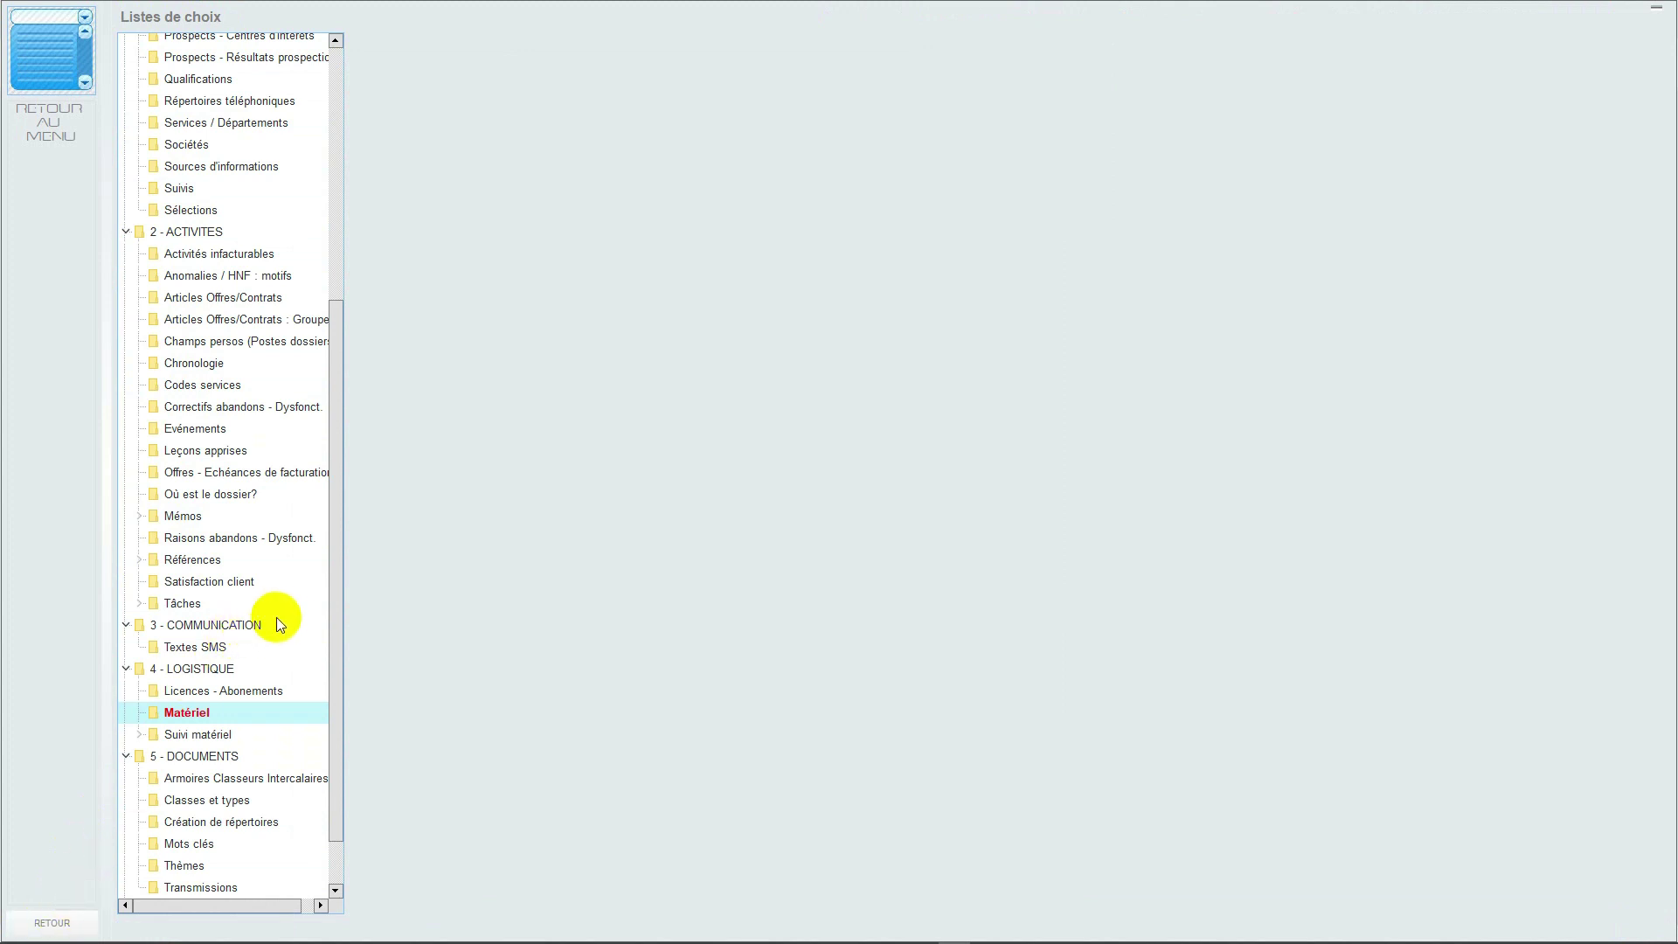
Expand the 7 - FINANCES category to view its sub-lists, and close the Listes de choix window
scroll(333, 631, "down", 1)
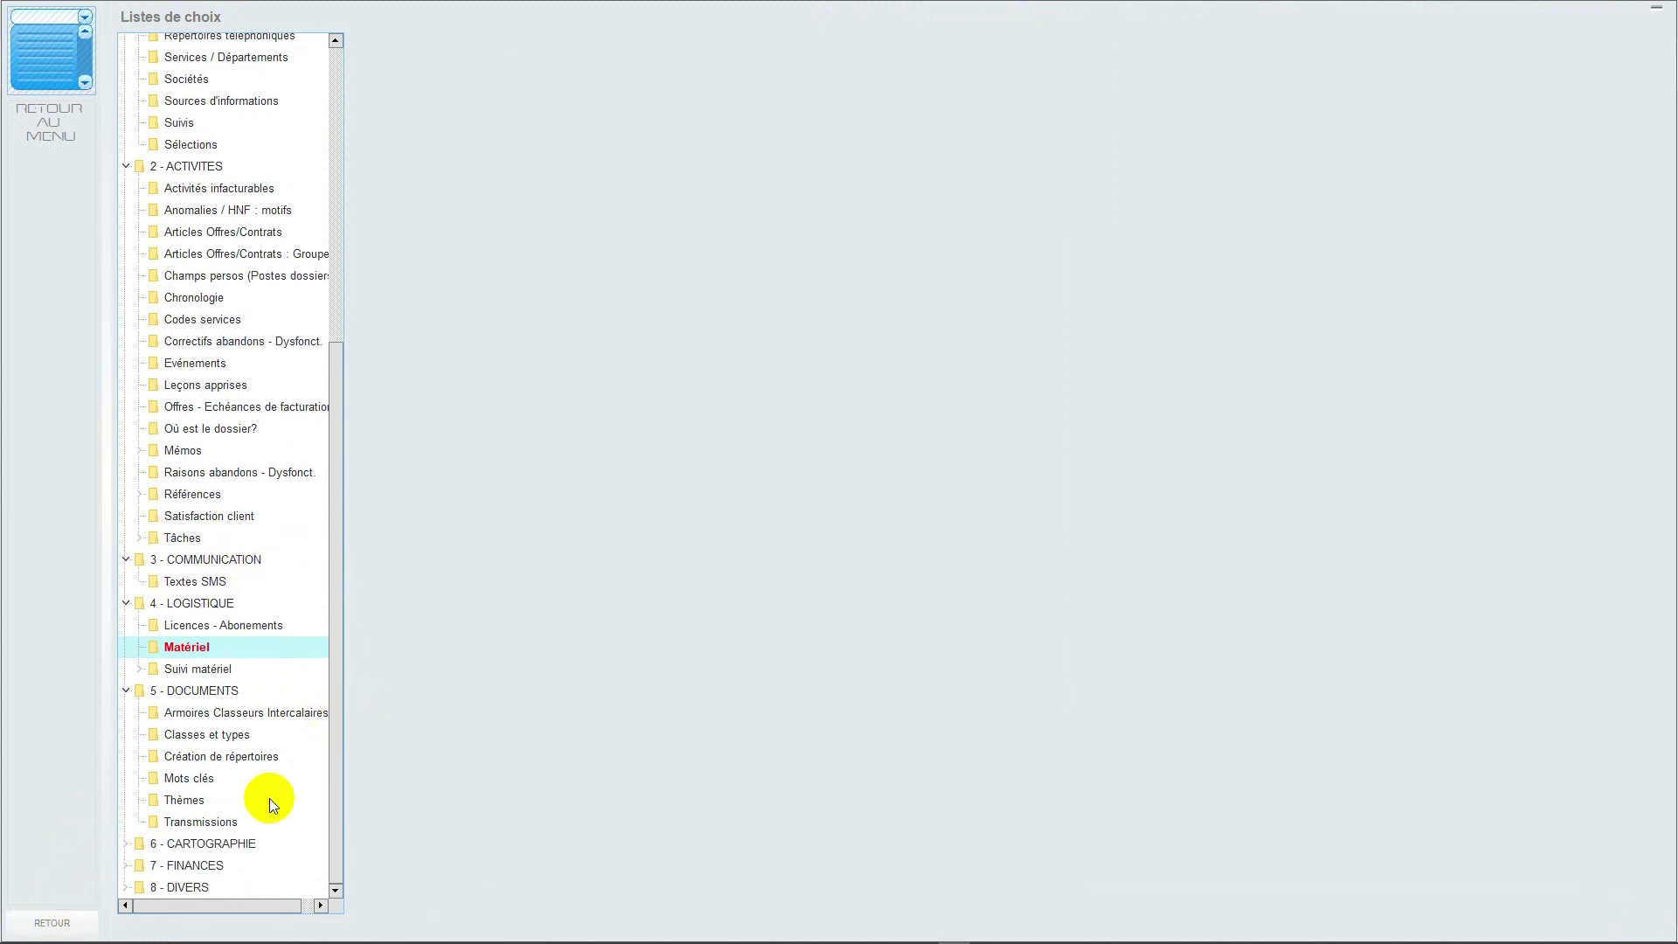
left_click(124, 866)
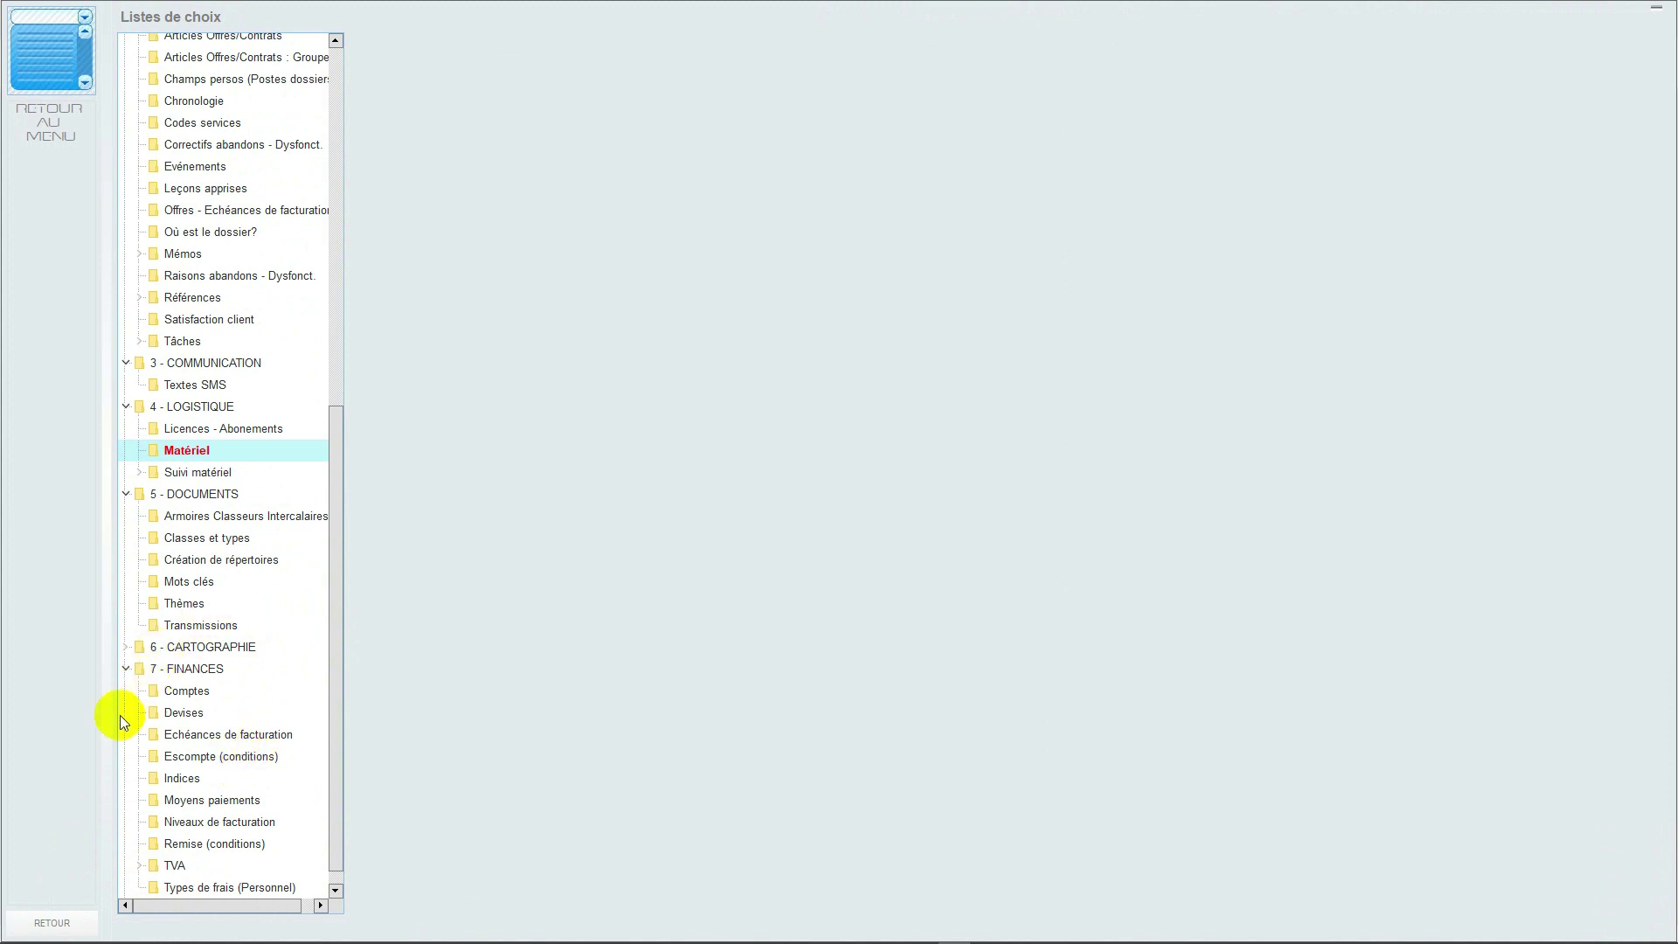
left_click(42, 922)
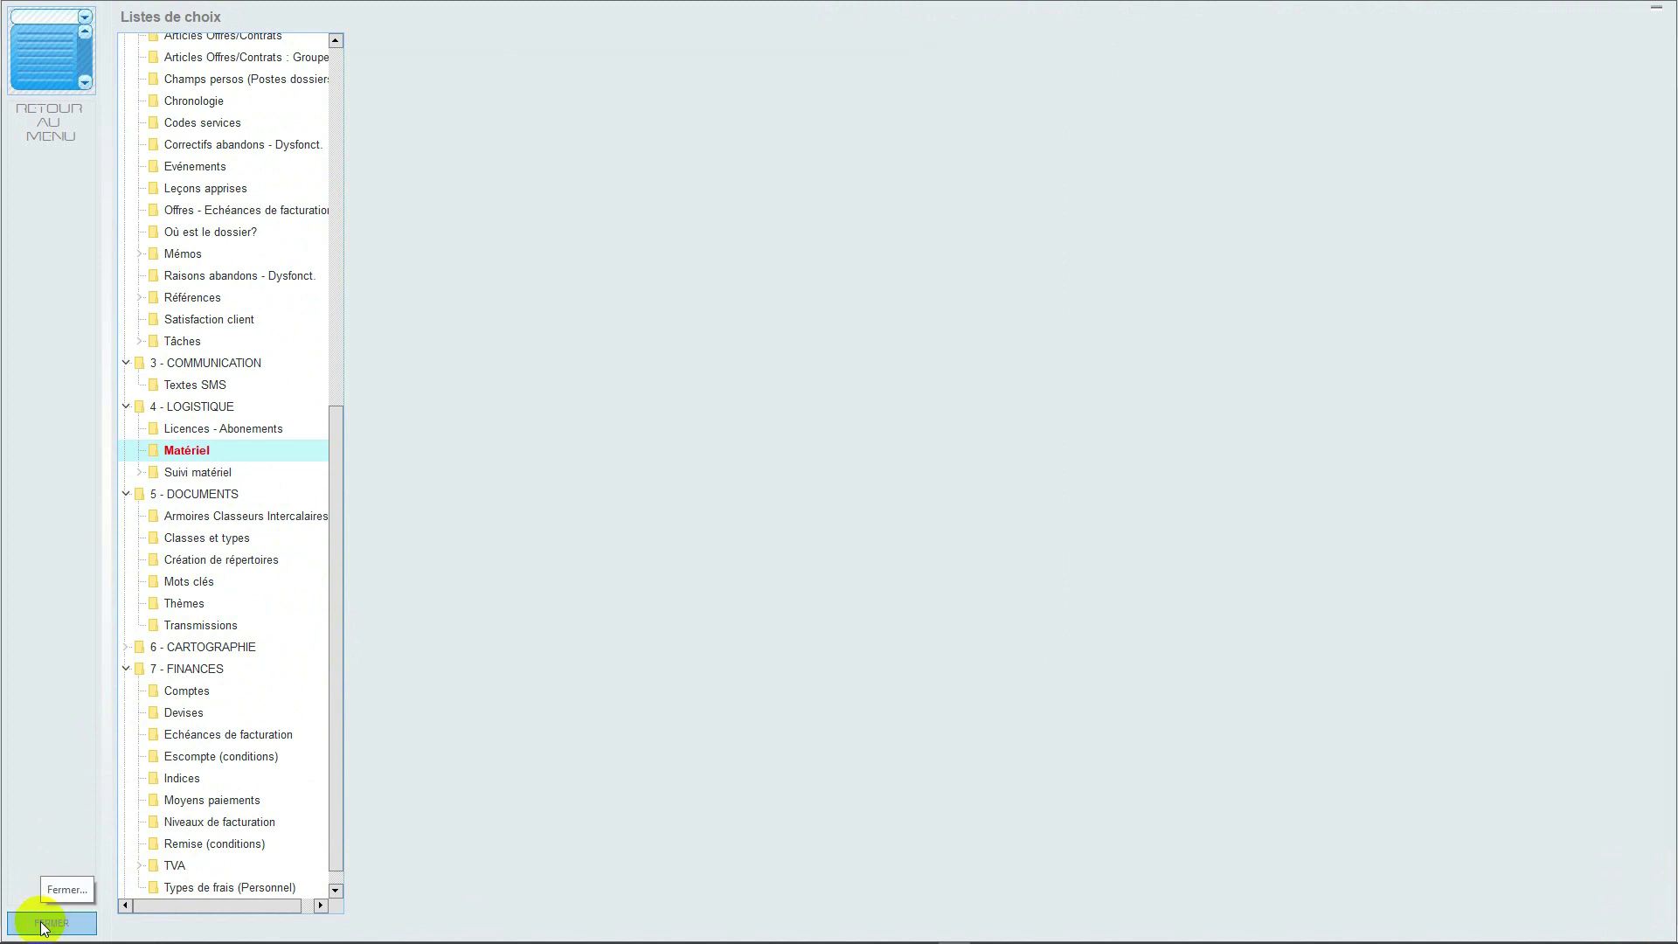
left_click(42, 925)
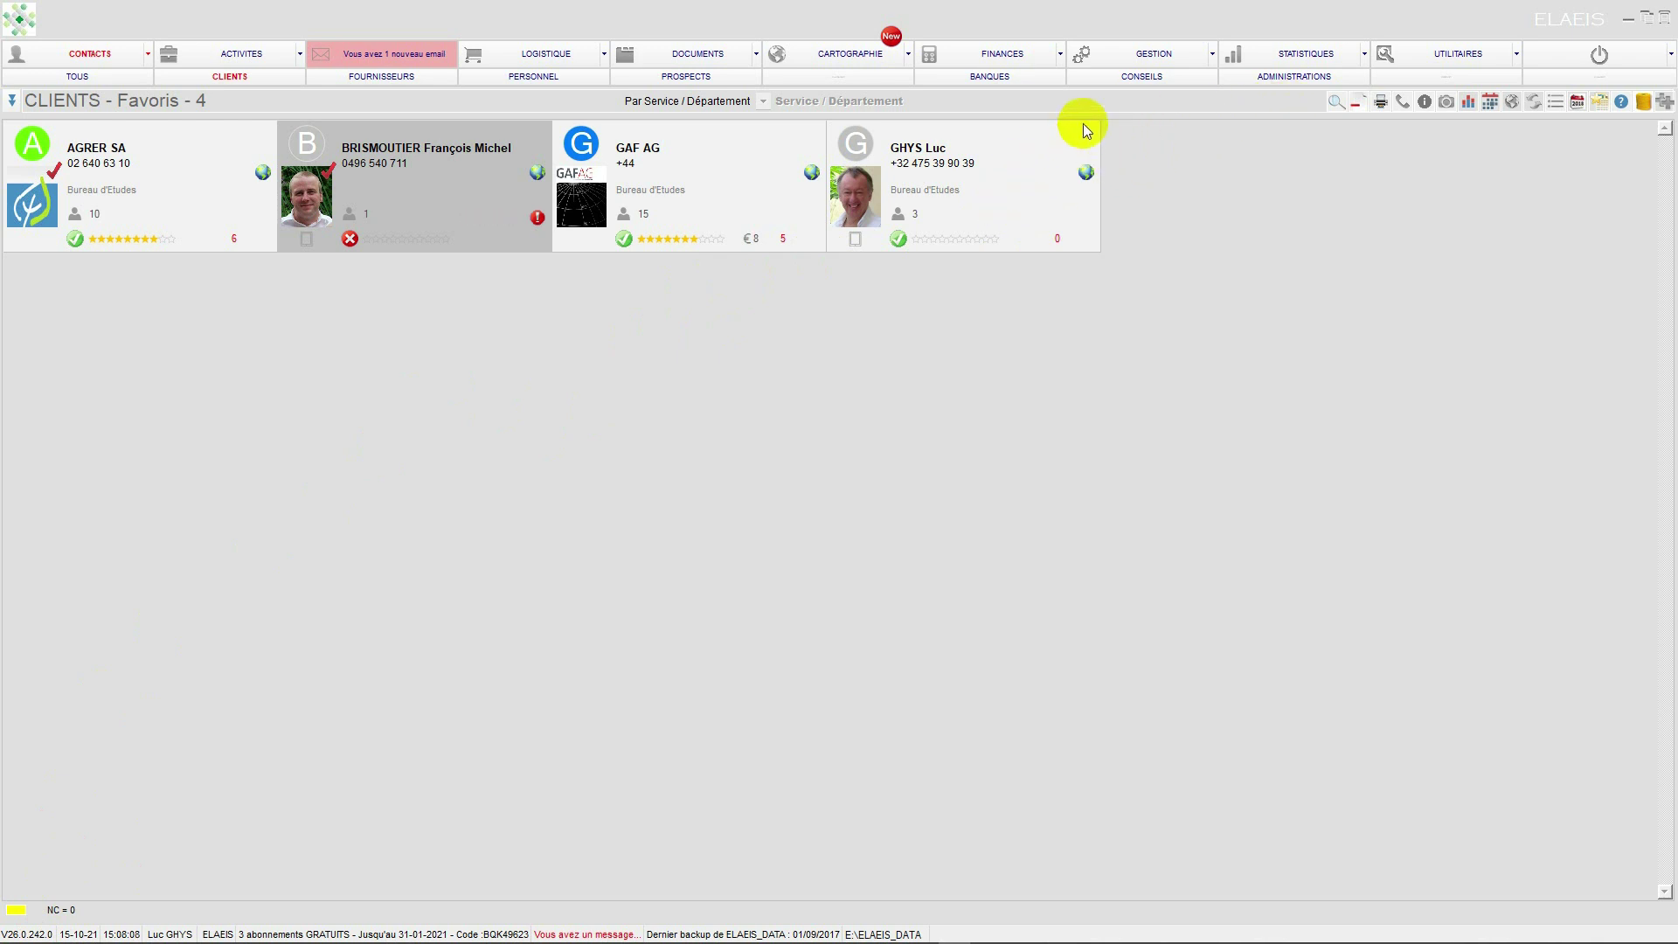
Open the Paramètres of the UTILITAIRES module and view the ENVIRONNEMENT and CONTACTS settings pages
left_click(1431, 60)
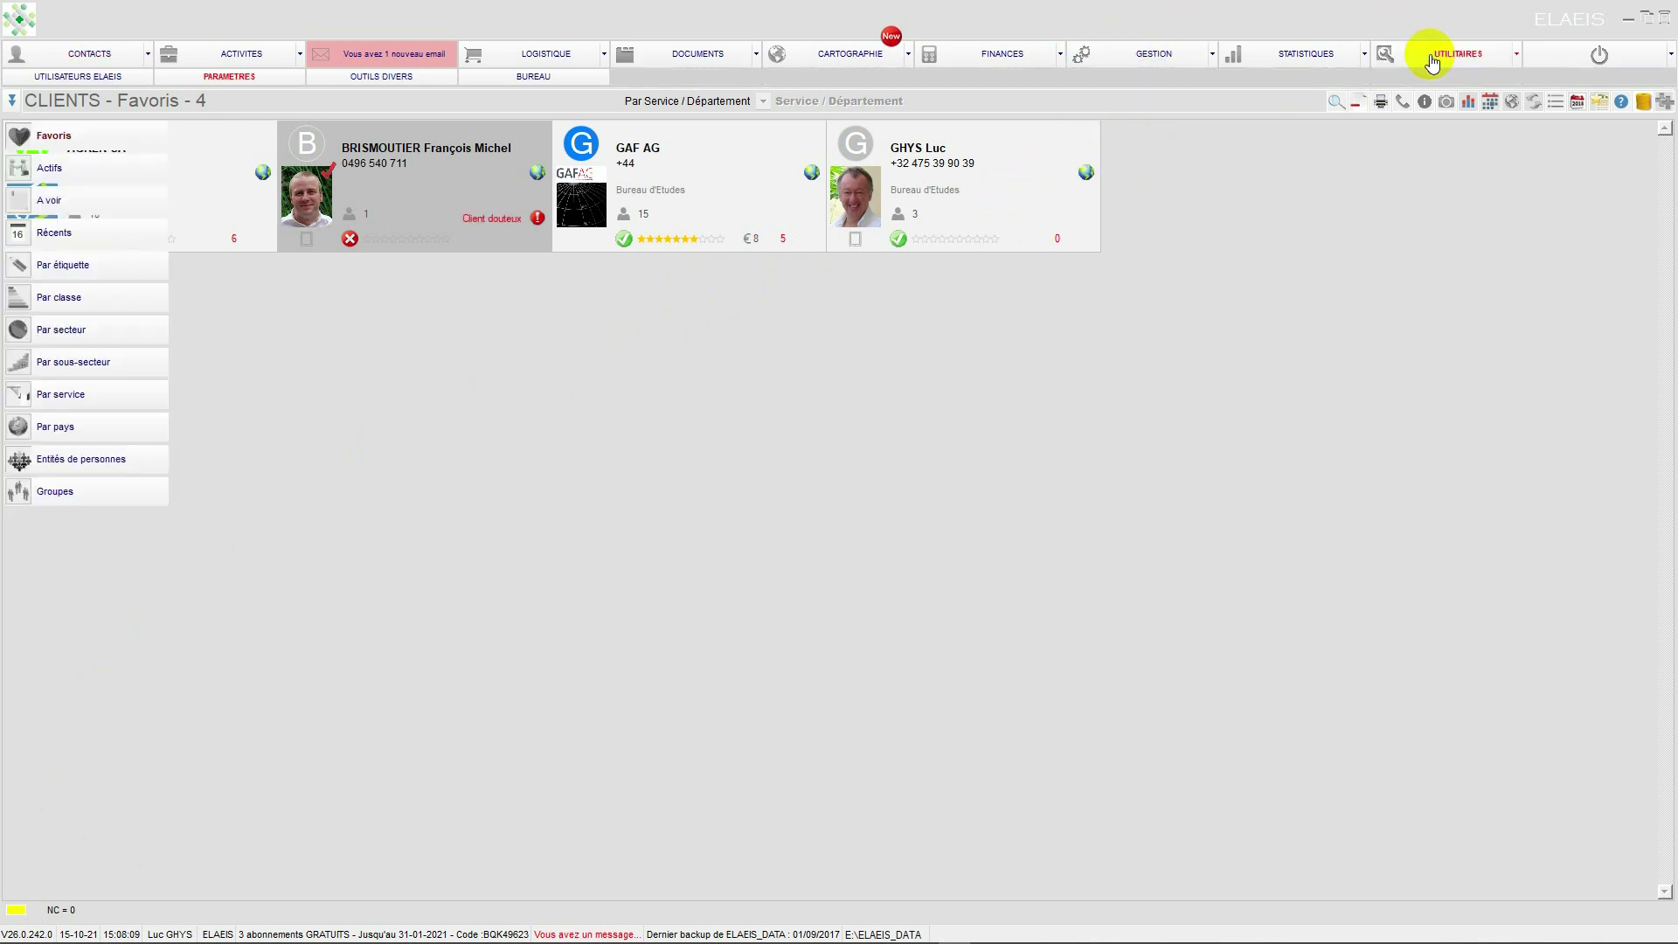
left_click(186, 77)
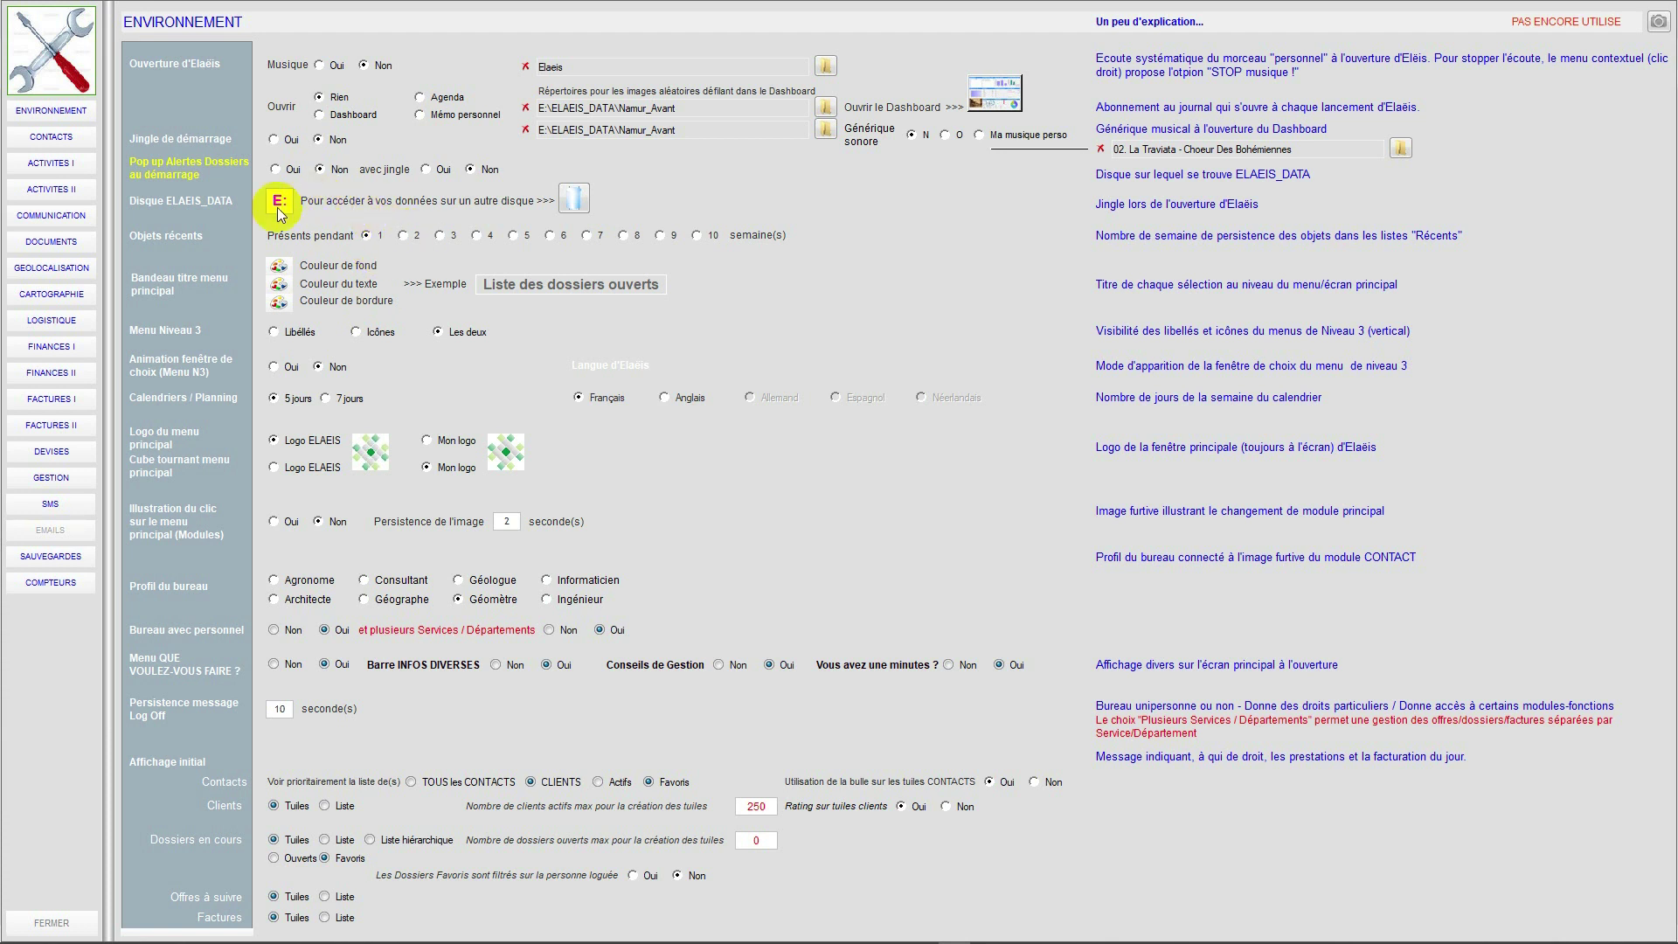
left_click(52, 137)
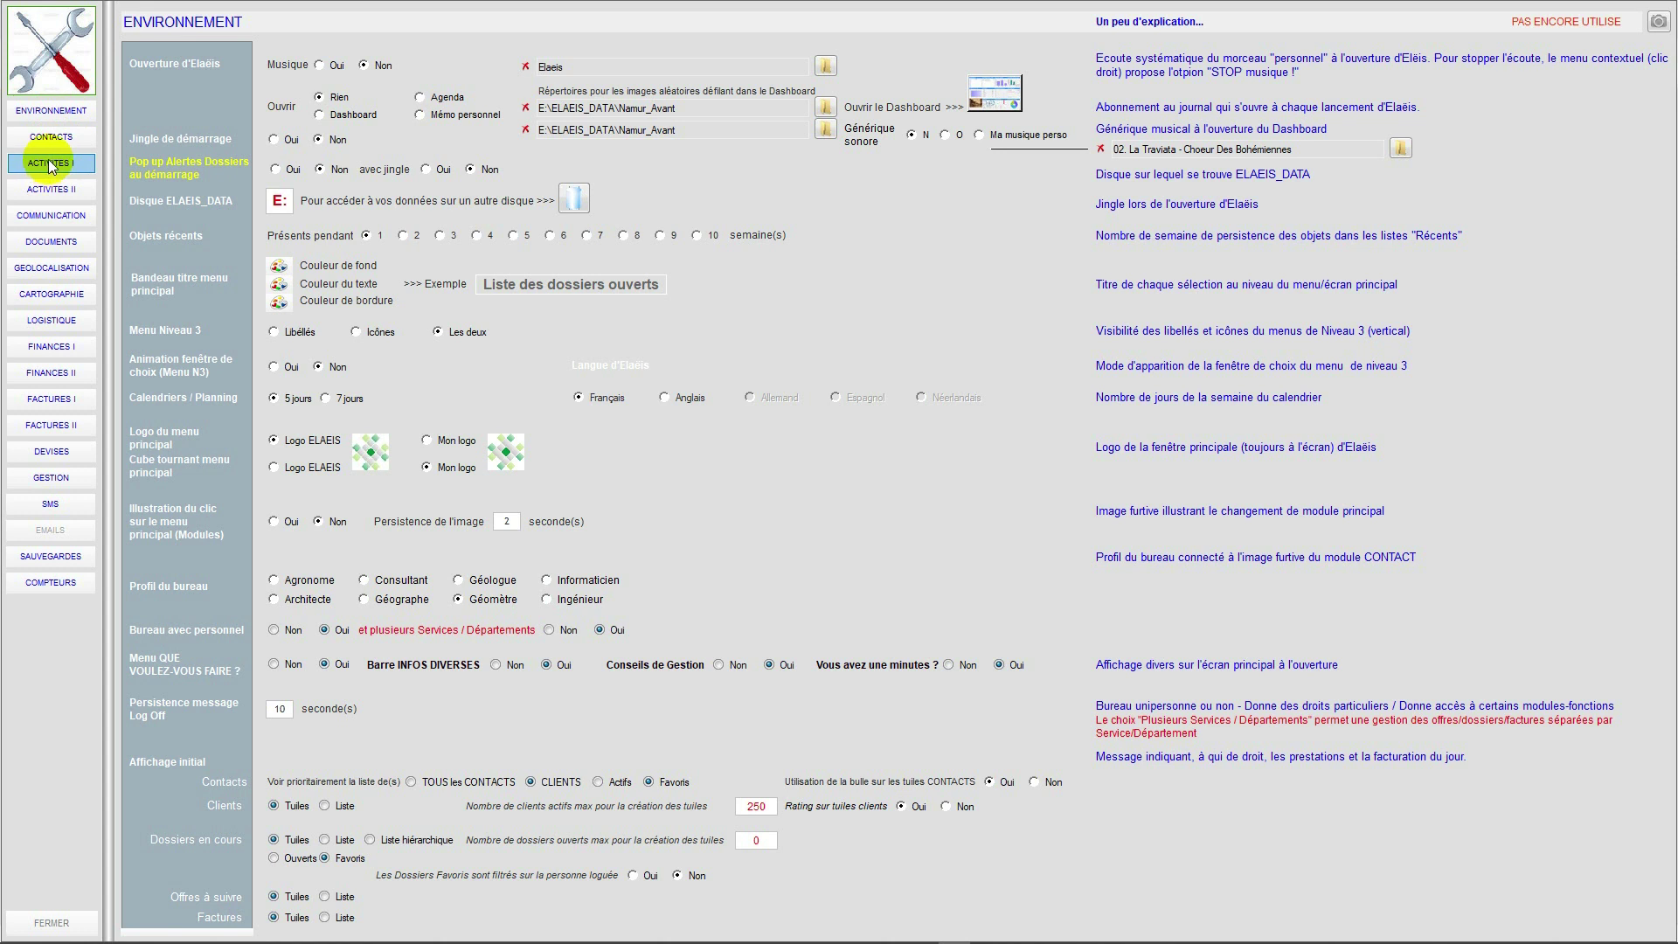
left_click(54, 112)
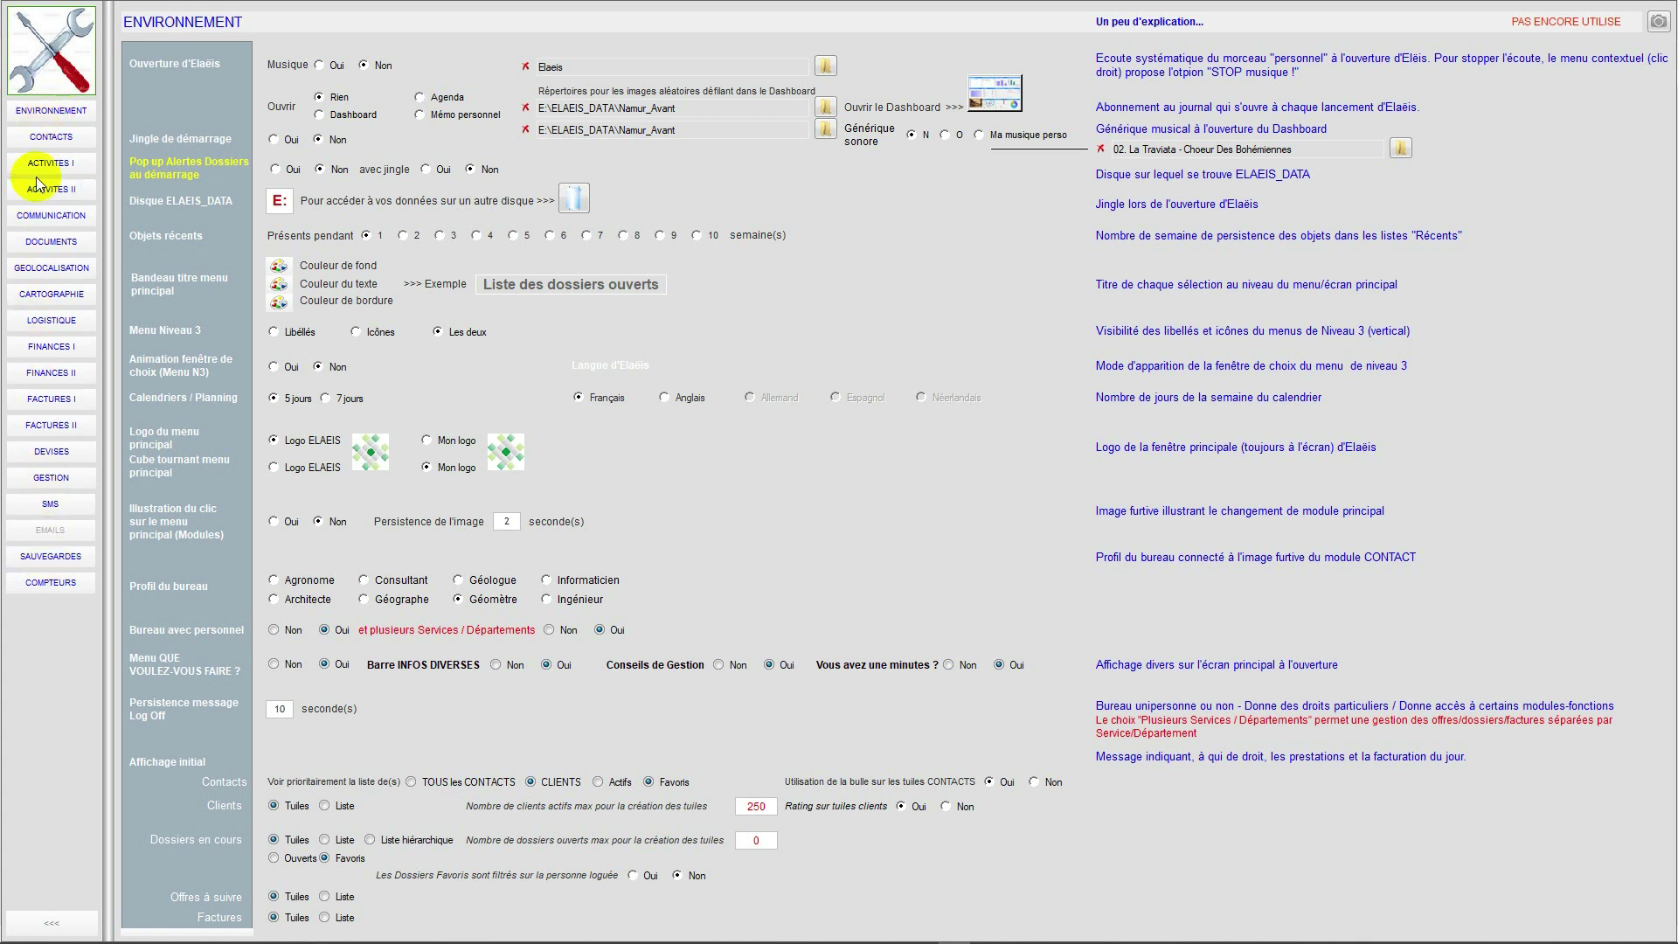
left_click(33, 112)
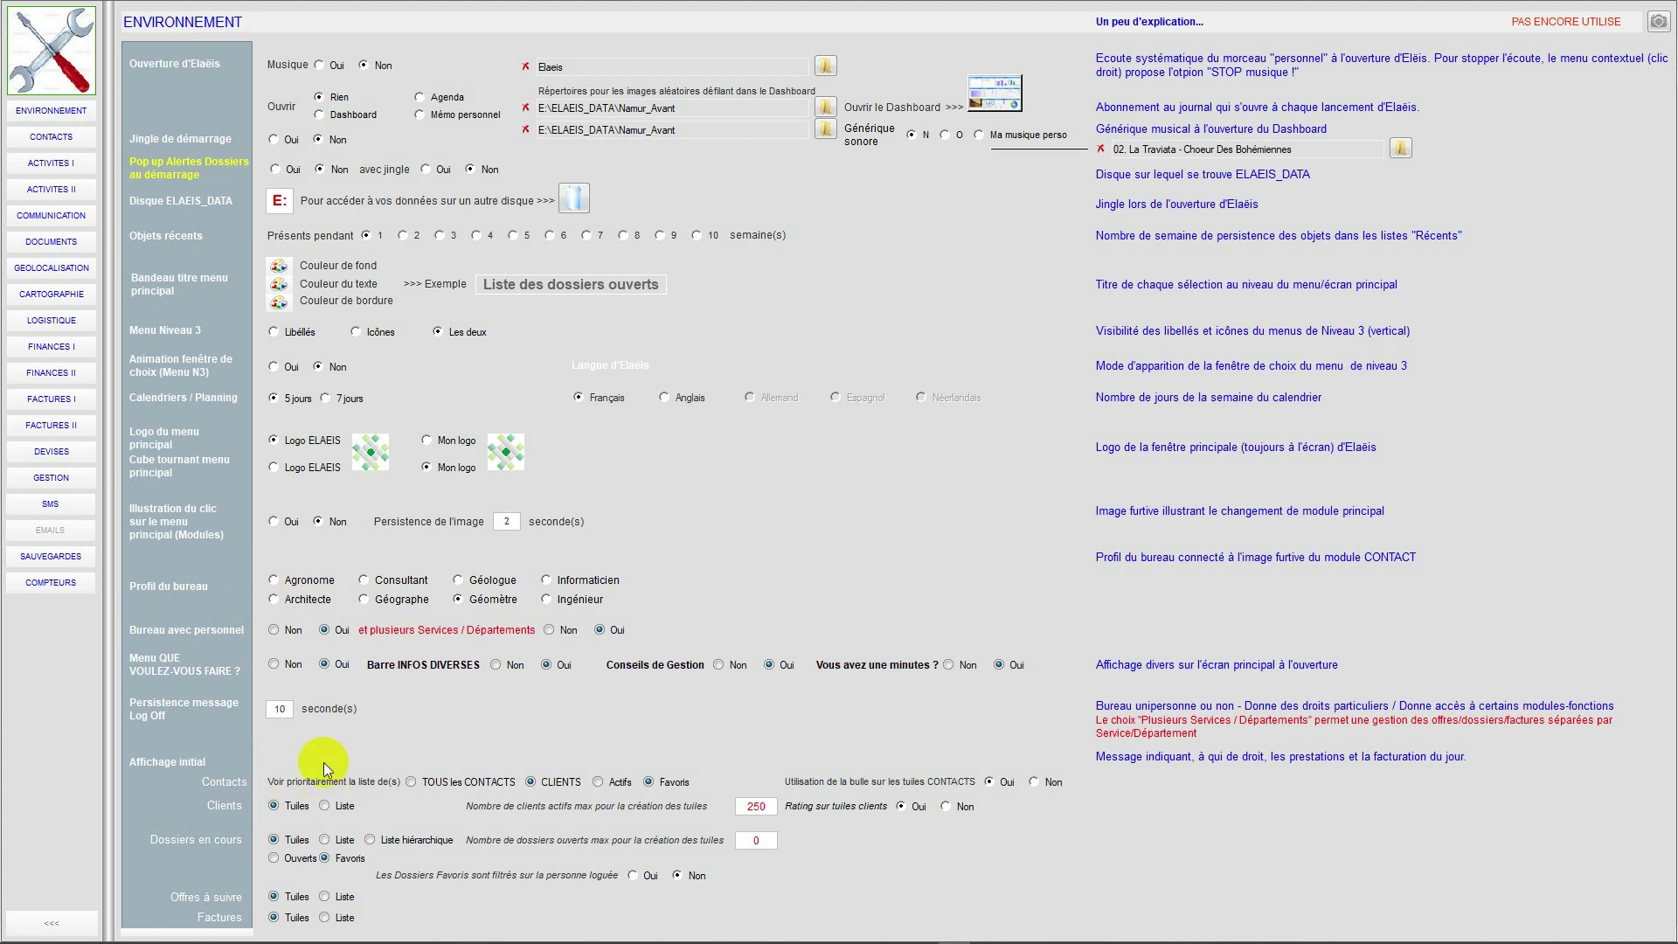
left_click(60, 137)
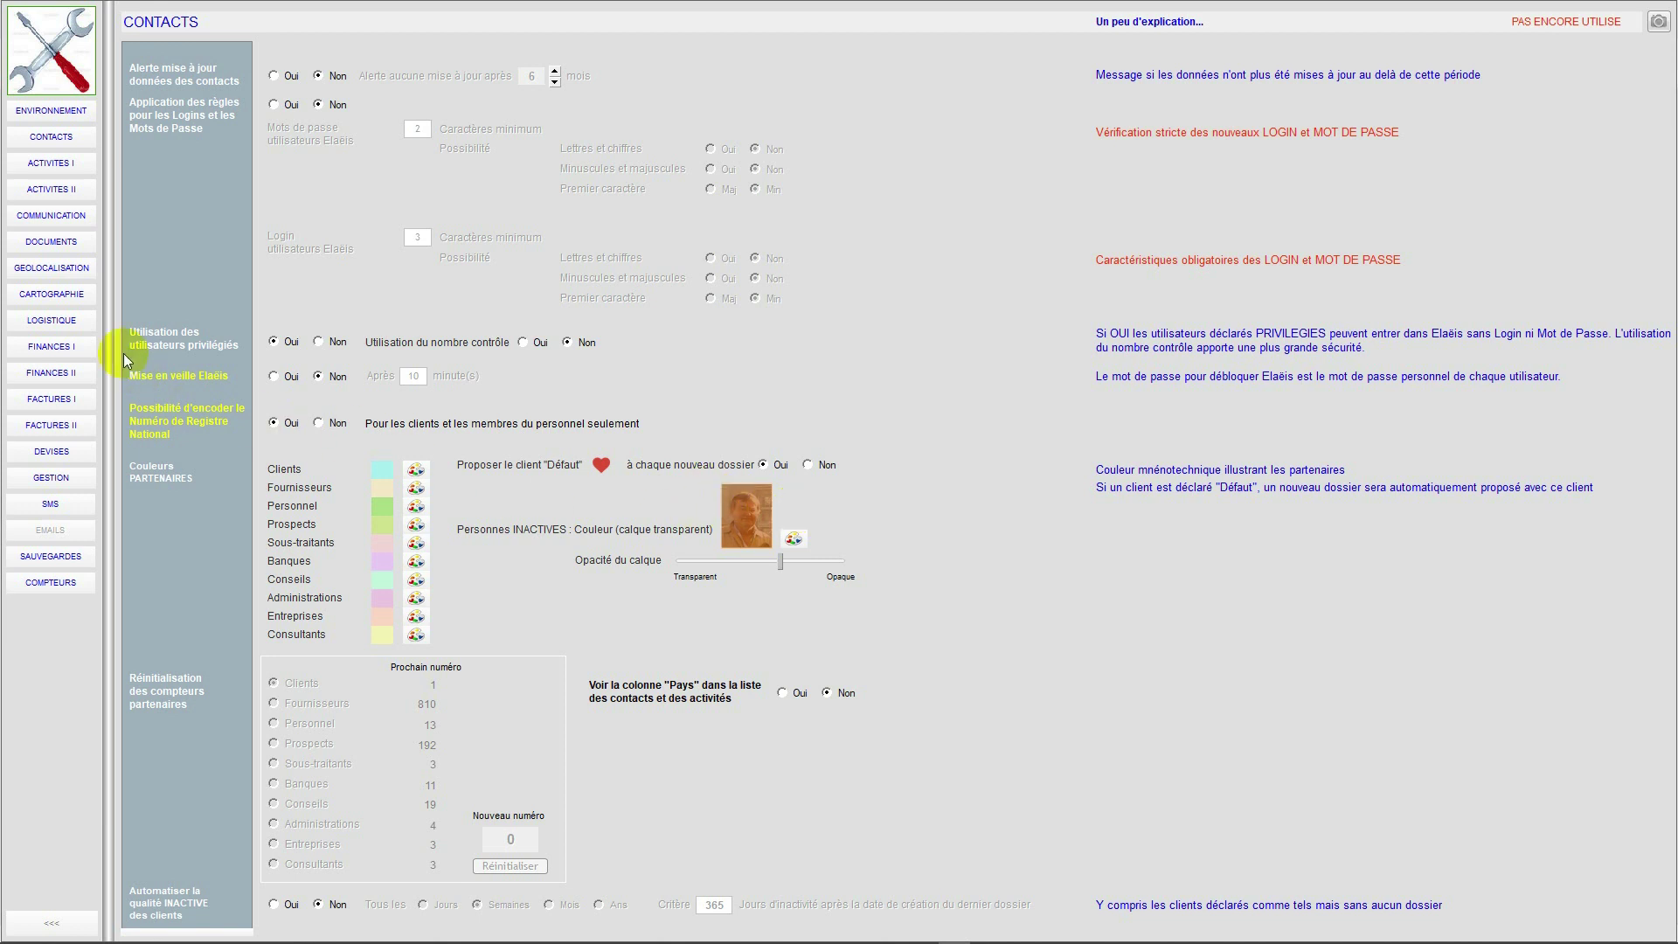
View the ACTIVITES II and DOCUMENTS settings pages, opening and cancelling the folder selection for the DOCUMENTS and TELECHARGEMENT directories
left_click(55, 184)
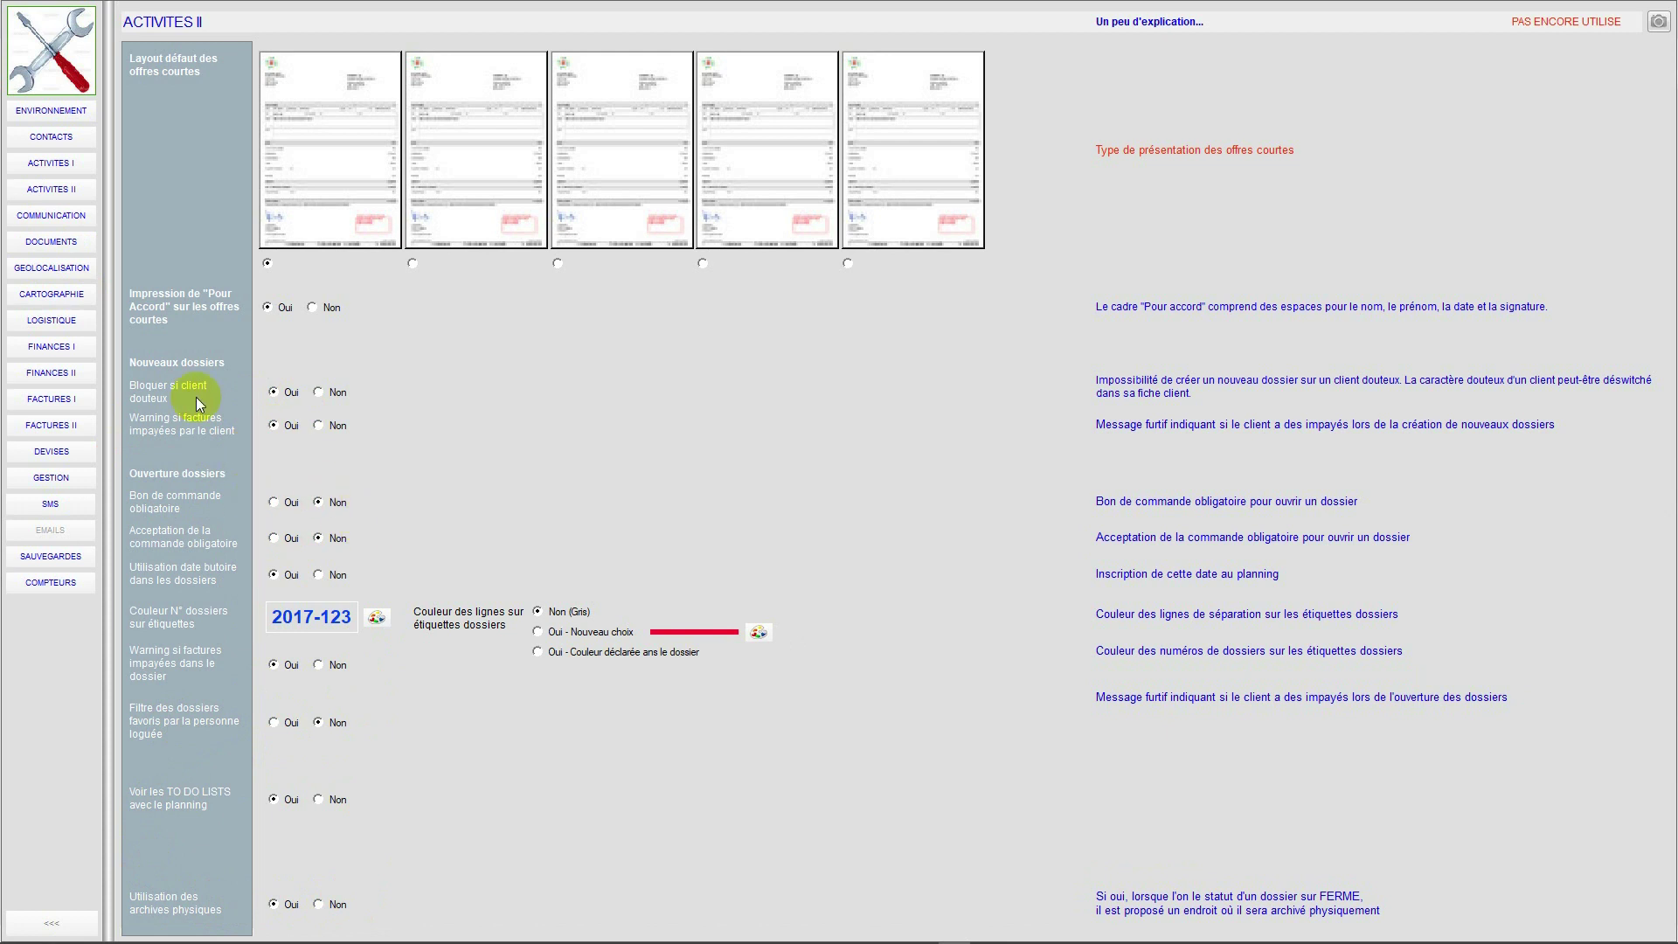
left_click(52, 245)
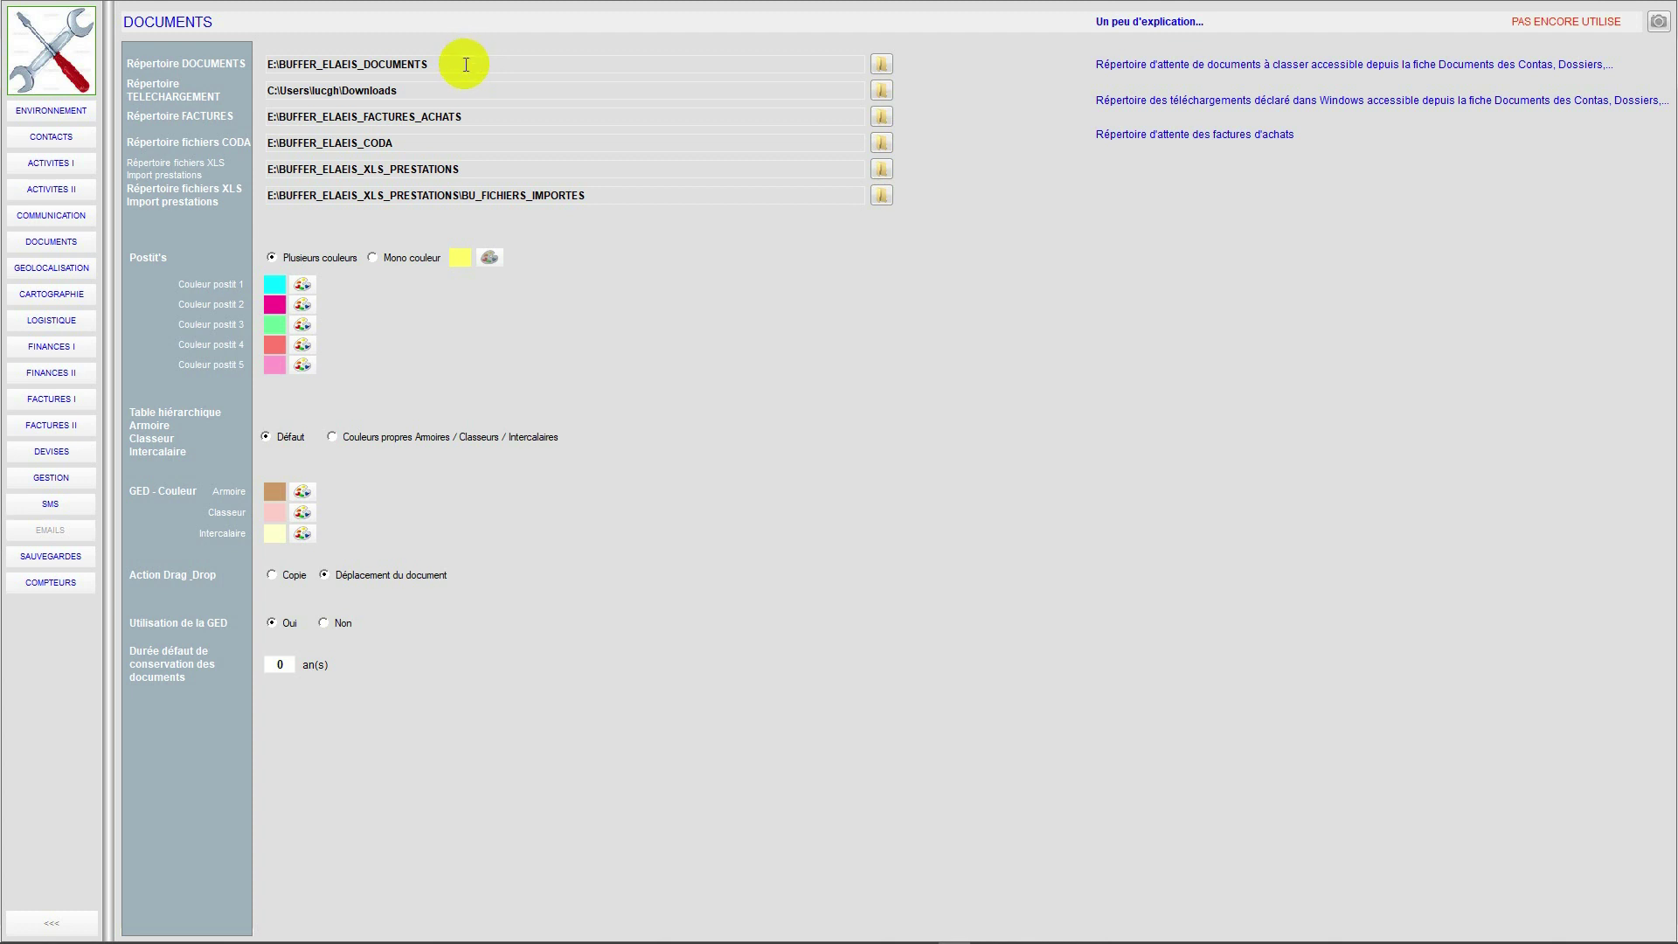
left_click(880, 65)
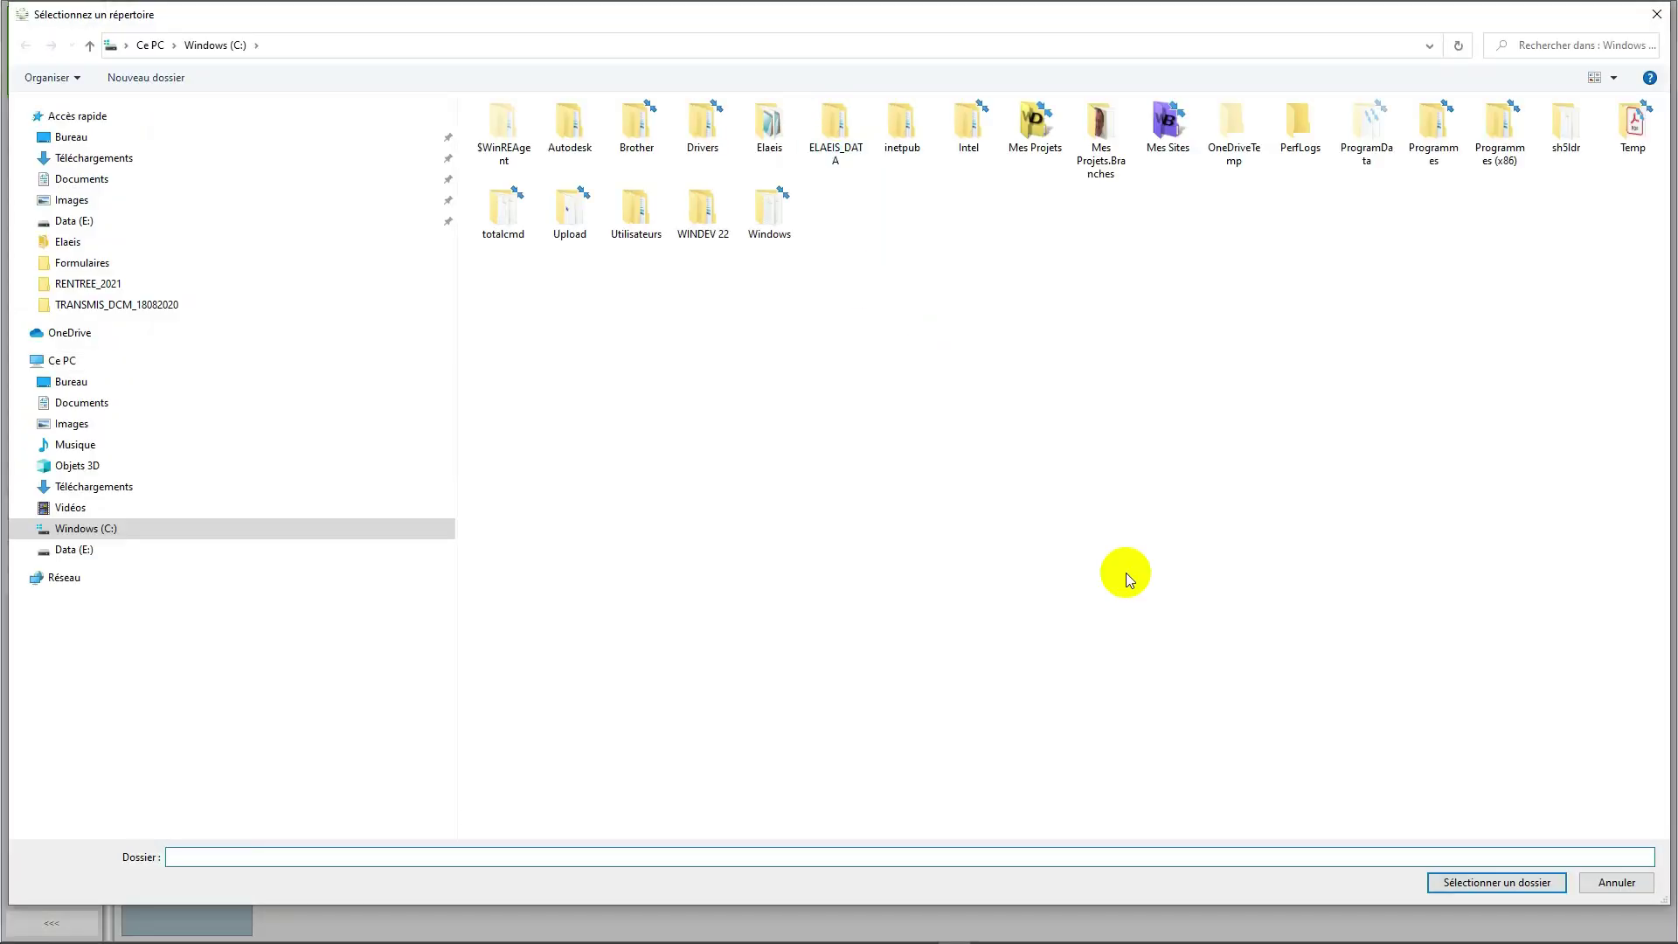
left_click(1597, 885)
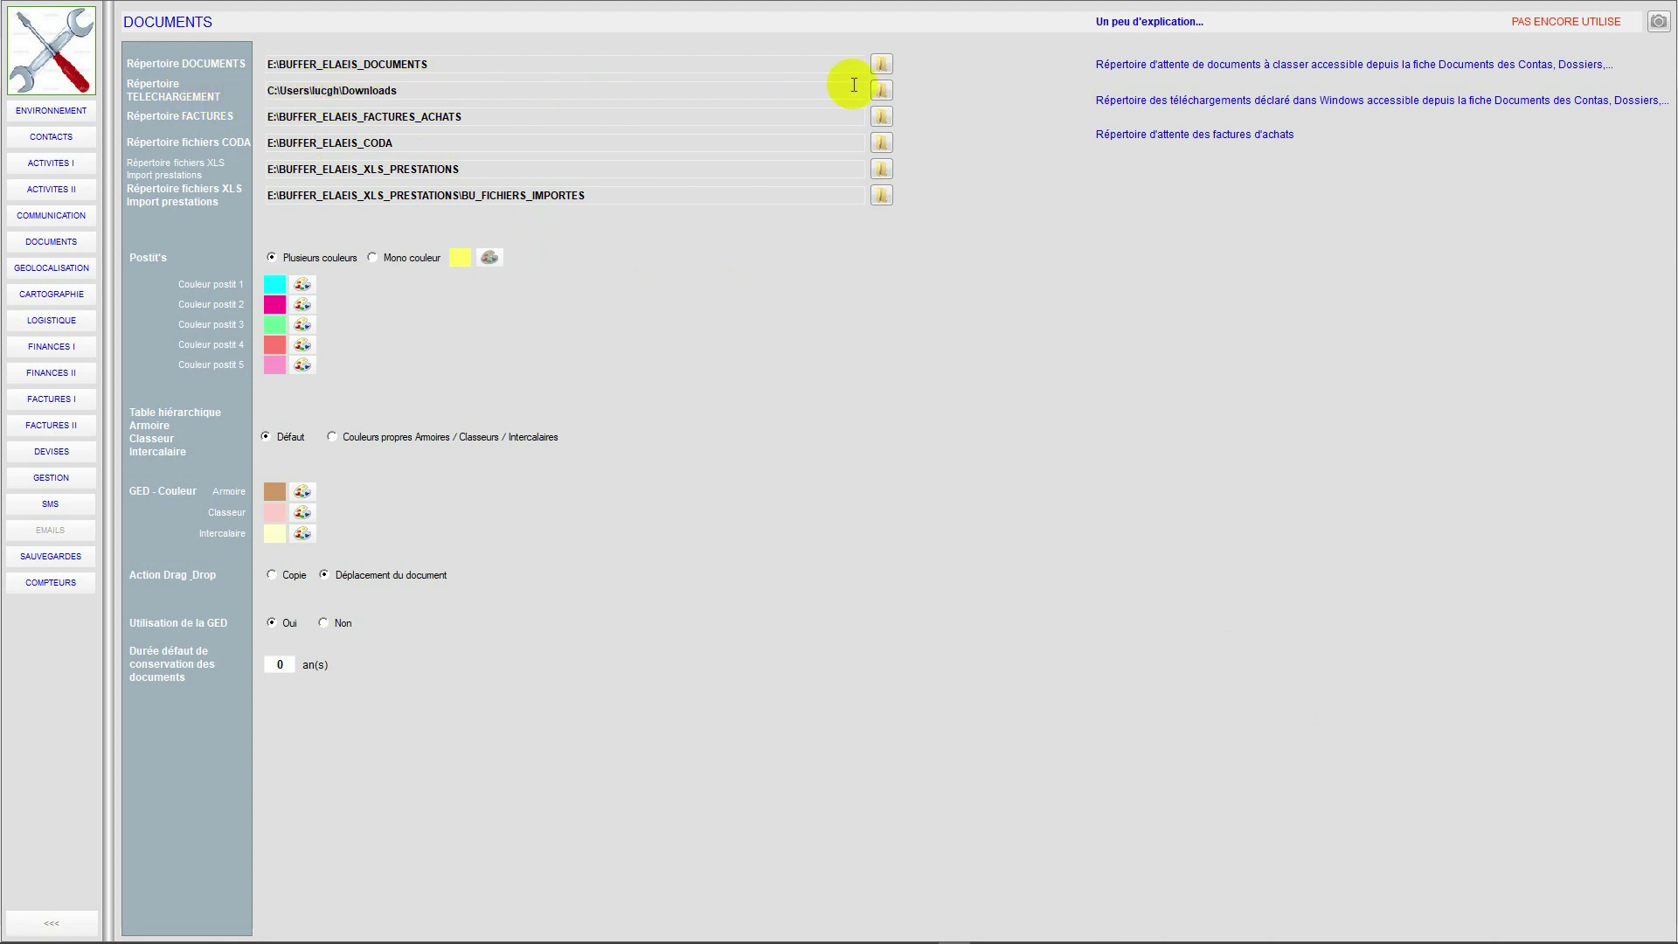
left_click(882, 91)
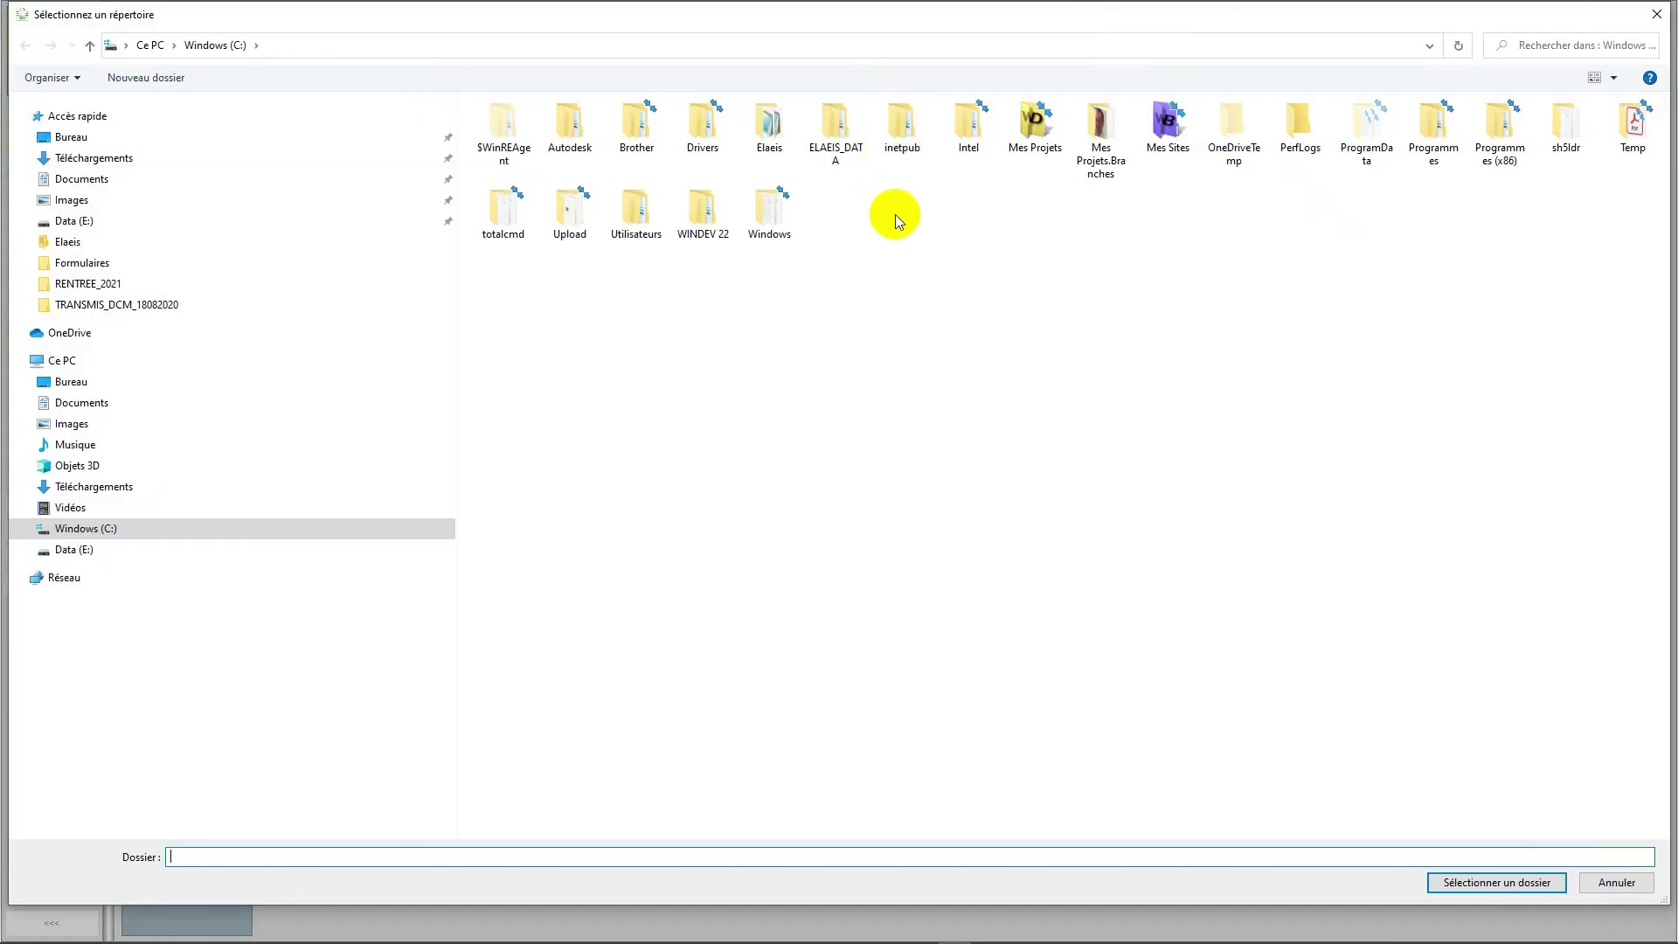
left_click(1596, 884)
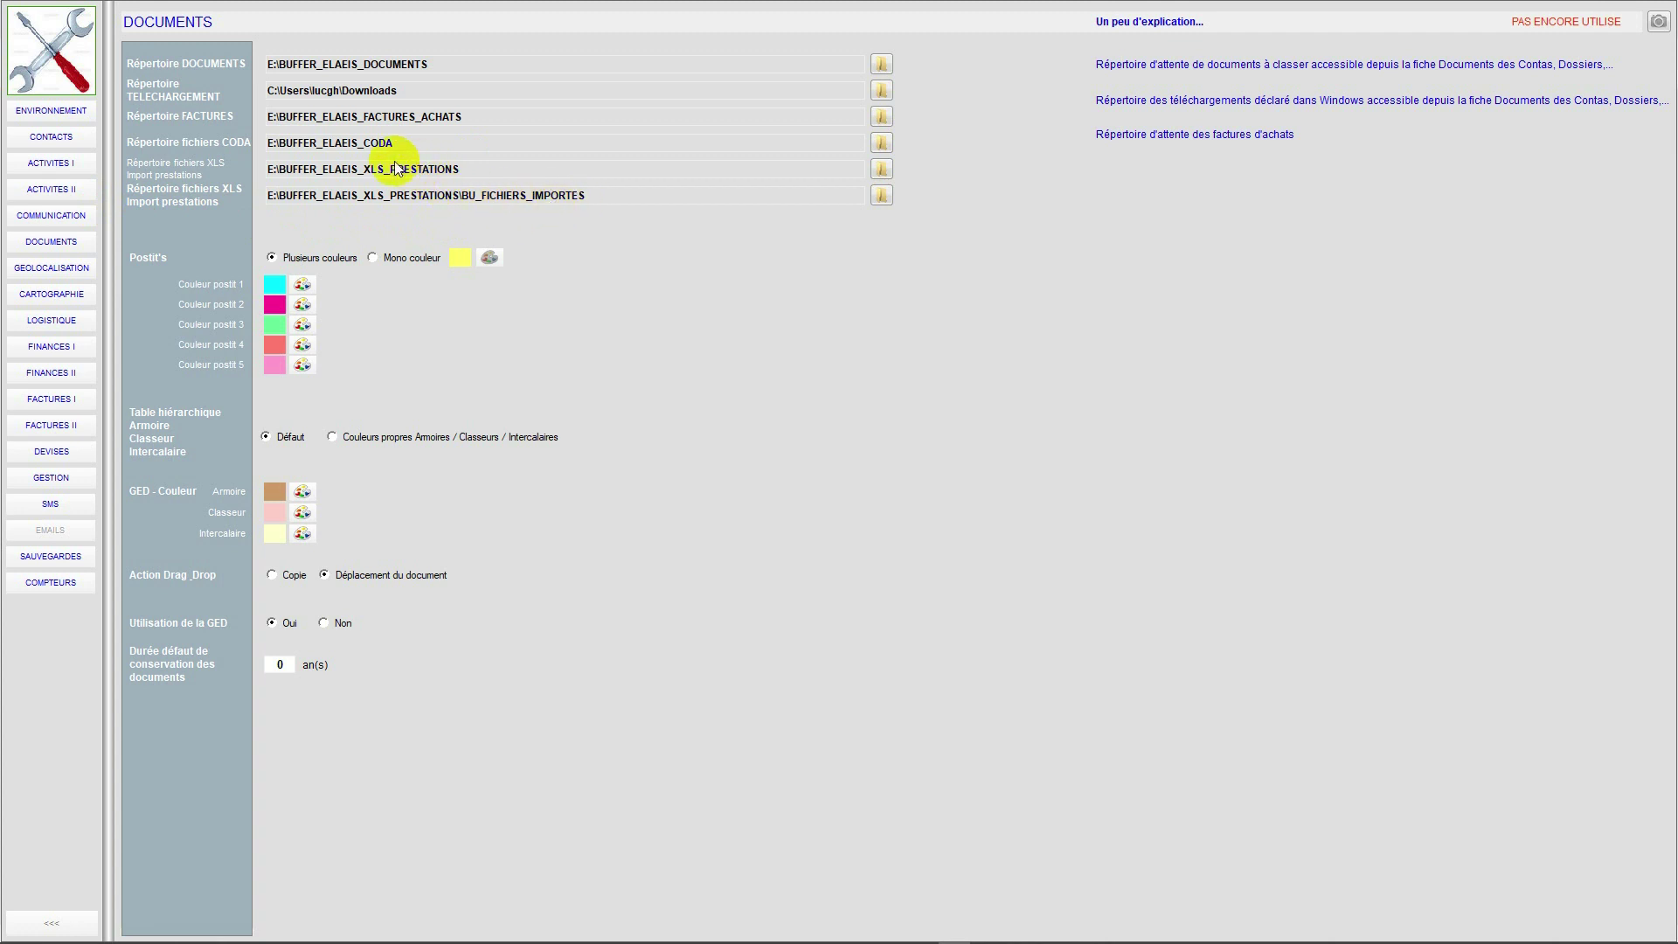
left_click_drag(327, 166, 466, 167)
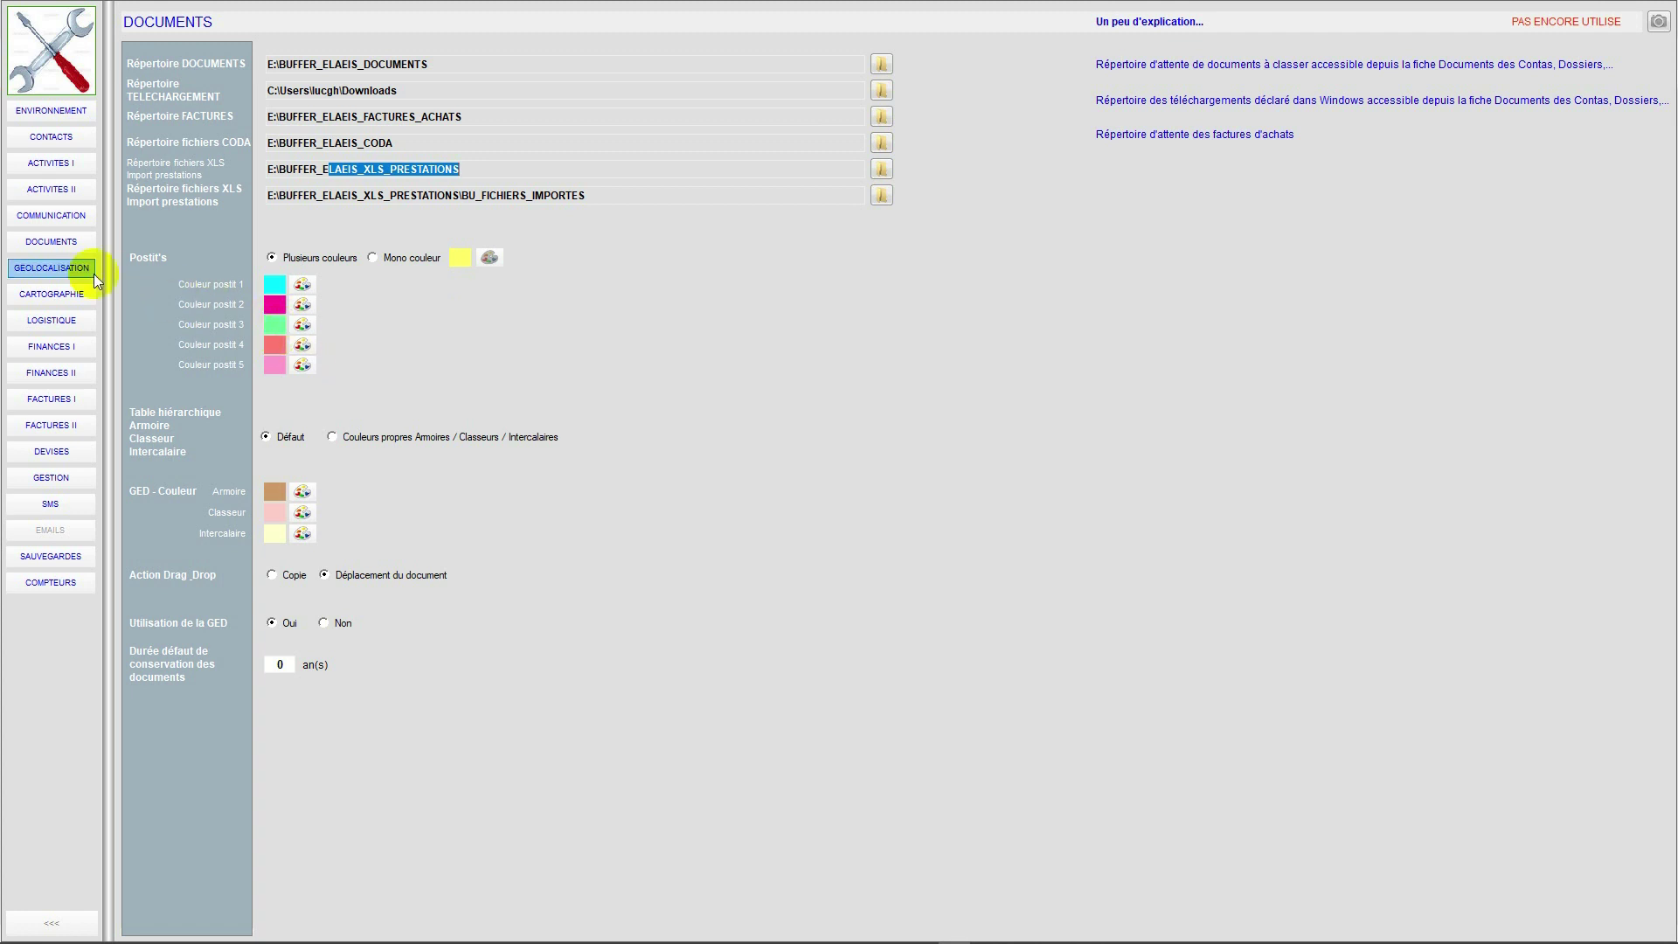
Change the map marker assigned to Dossiers in the GEOLOCALISATION settings
left_click(63, 267)
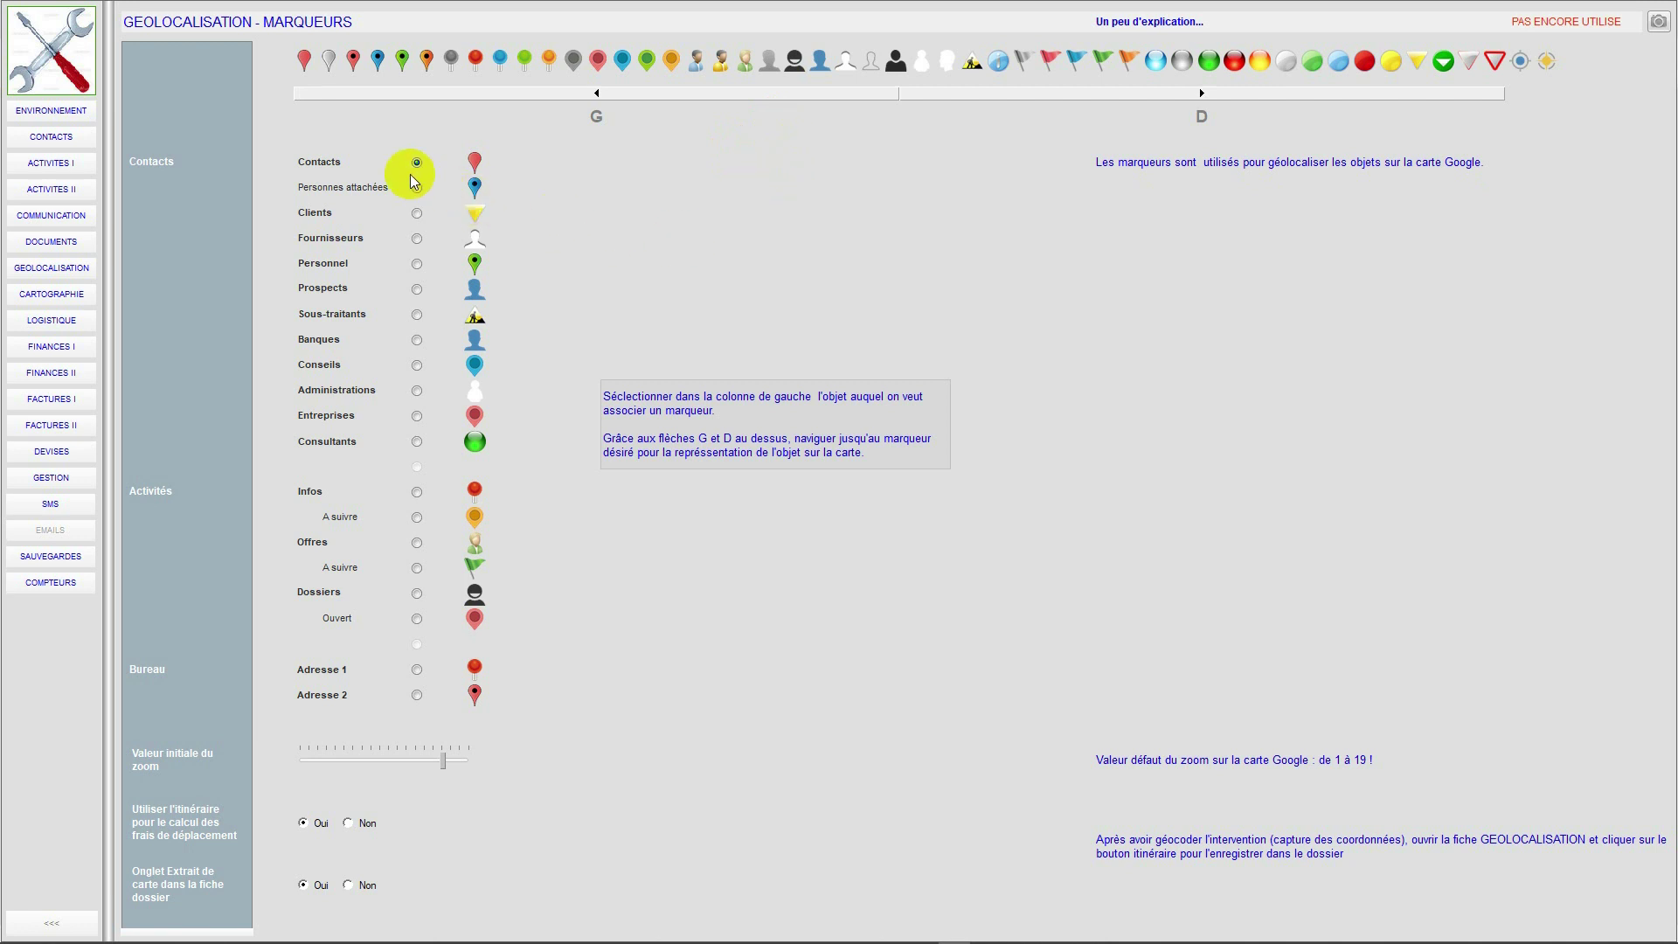
left_click(417, 594)
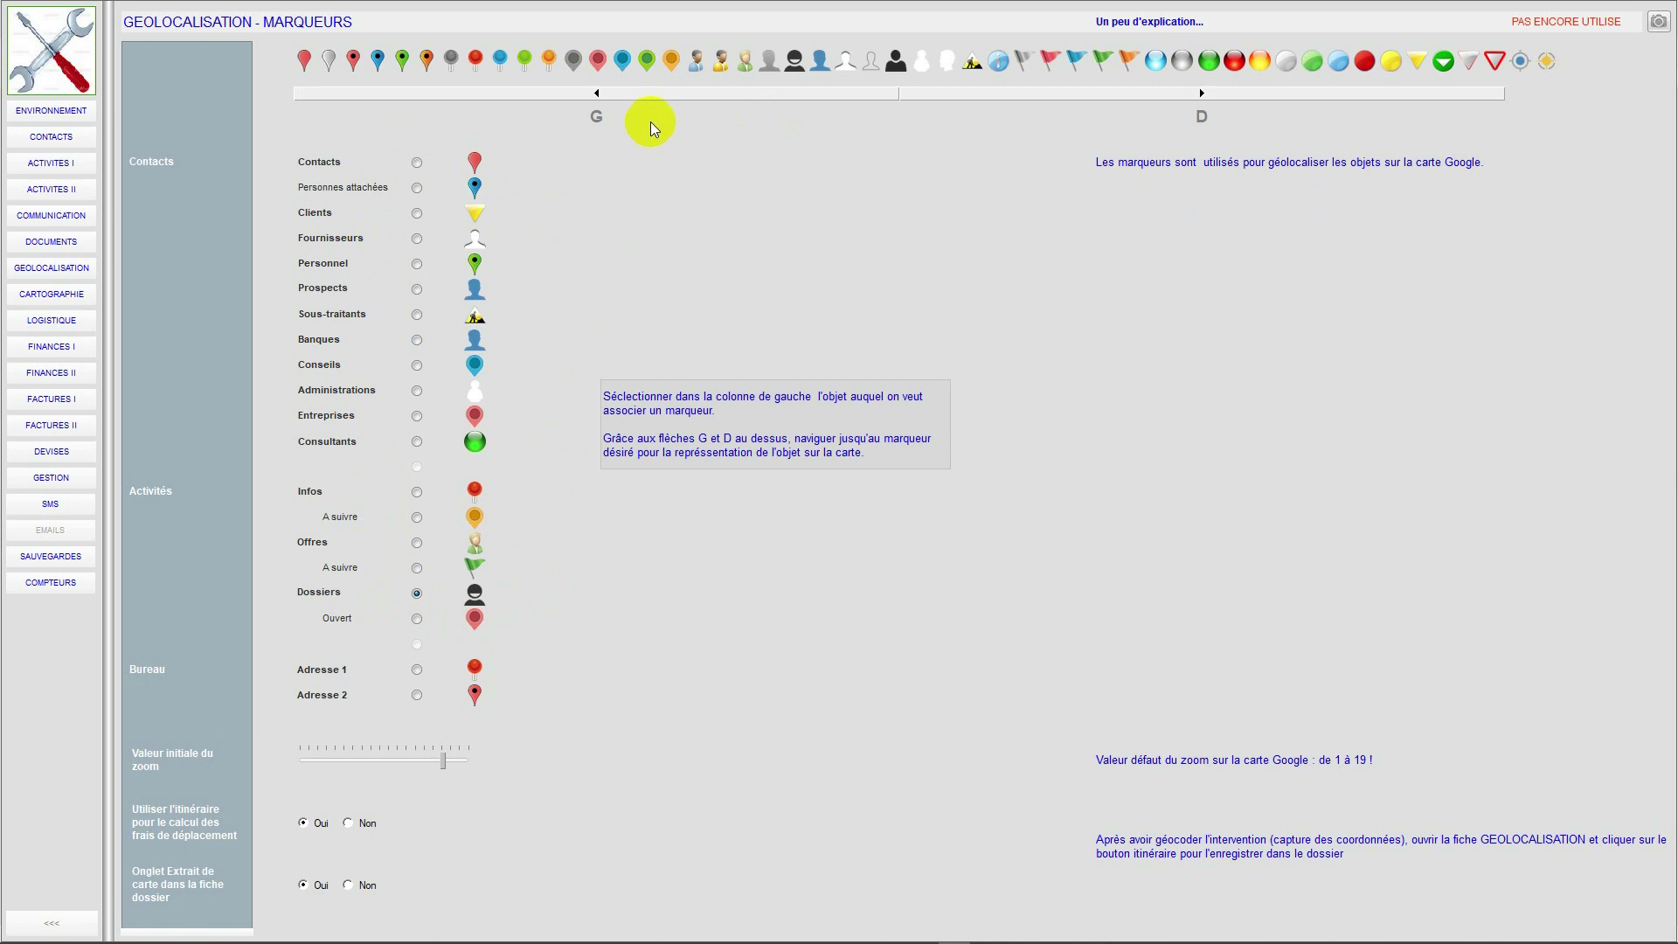
left_click(695, 93)
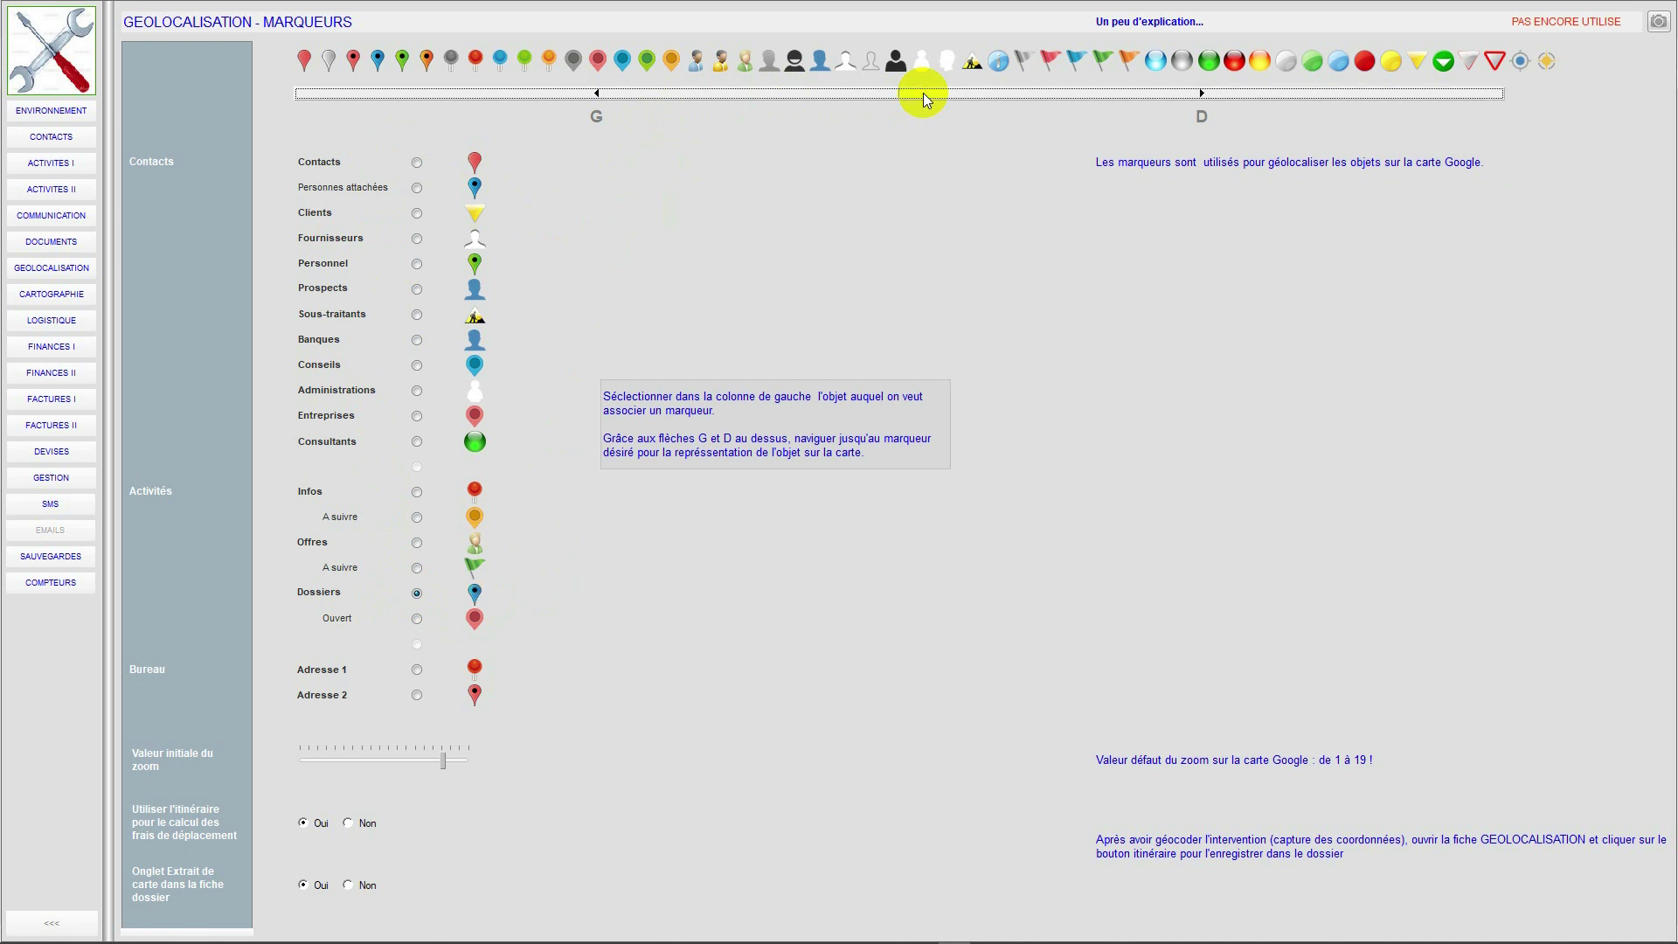
left_click(822, 96)
Review the FINANCES II, FACTURES I, GESTION and SMS settings pages one after the other
left_click(24, 379)
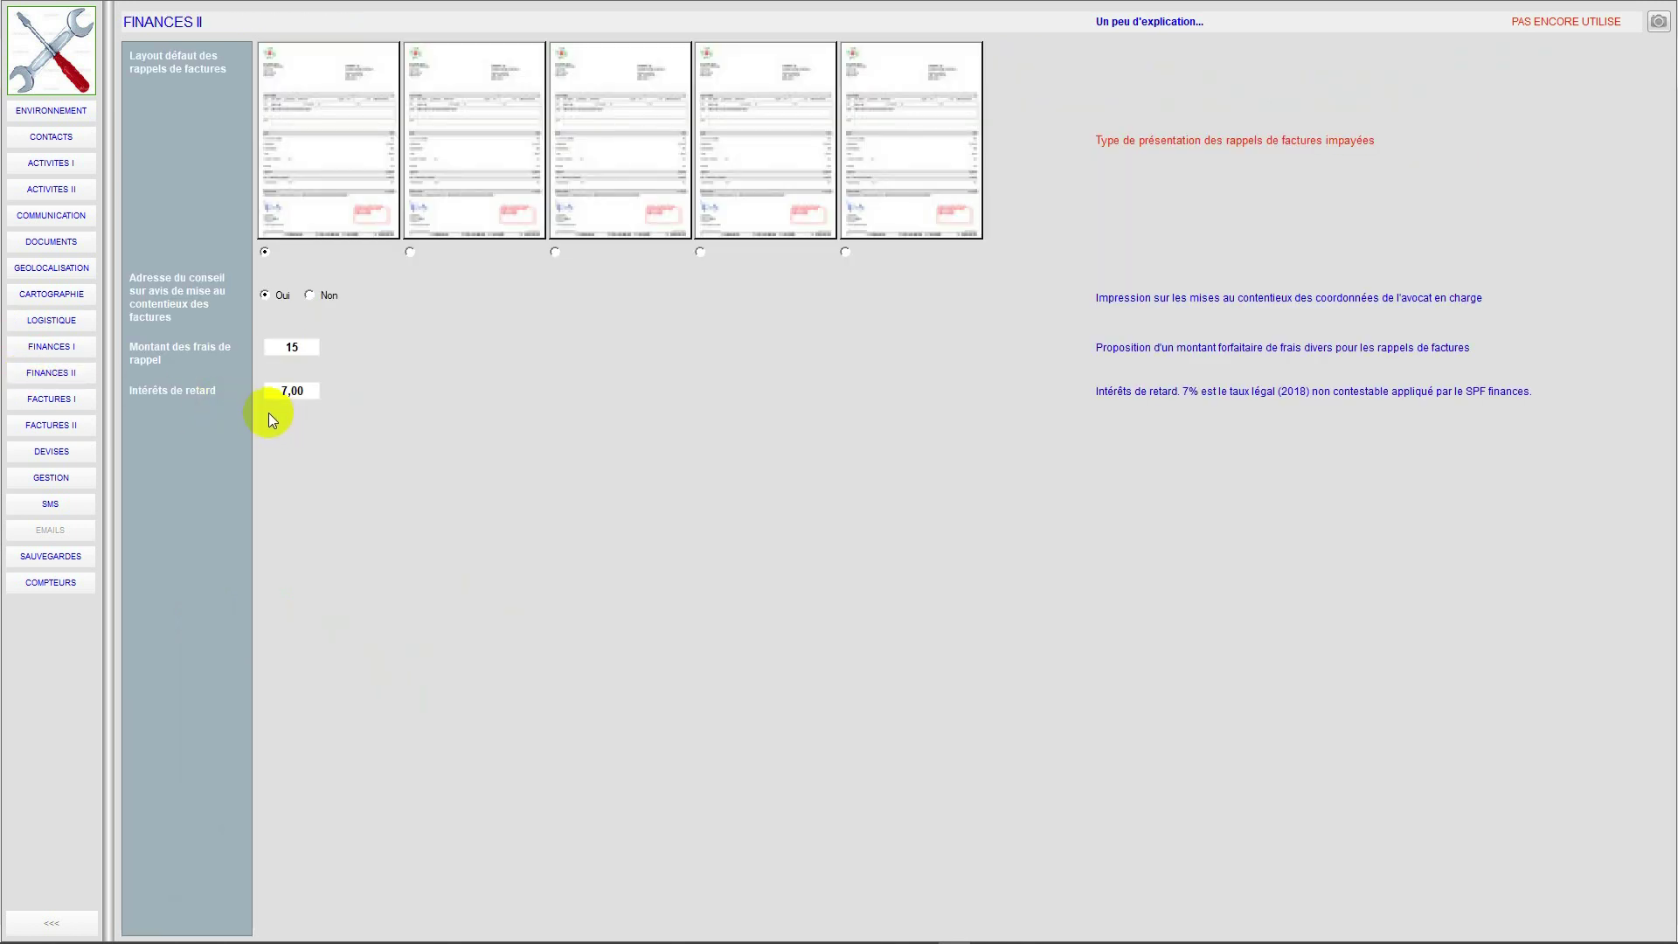
left_click(54, 400)
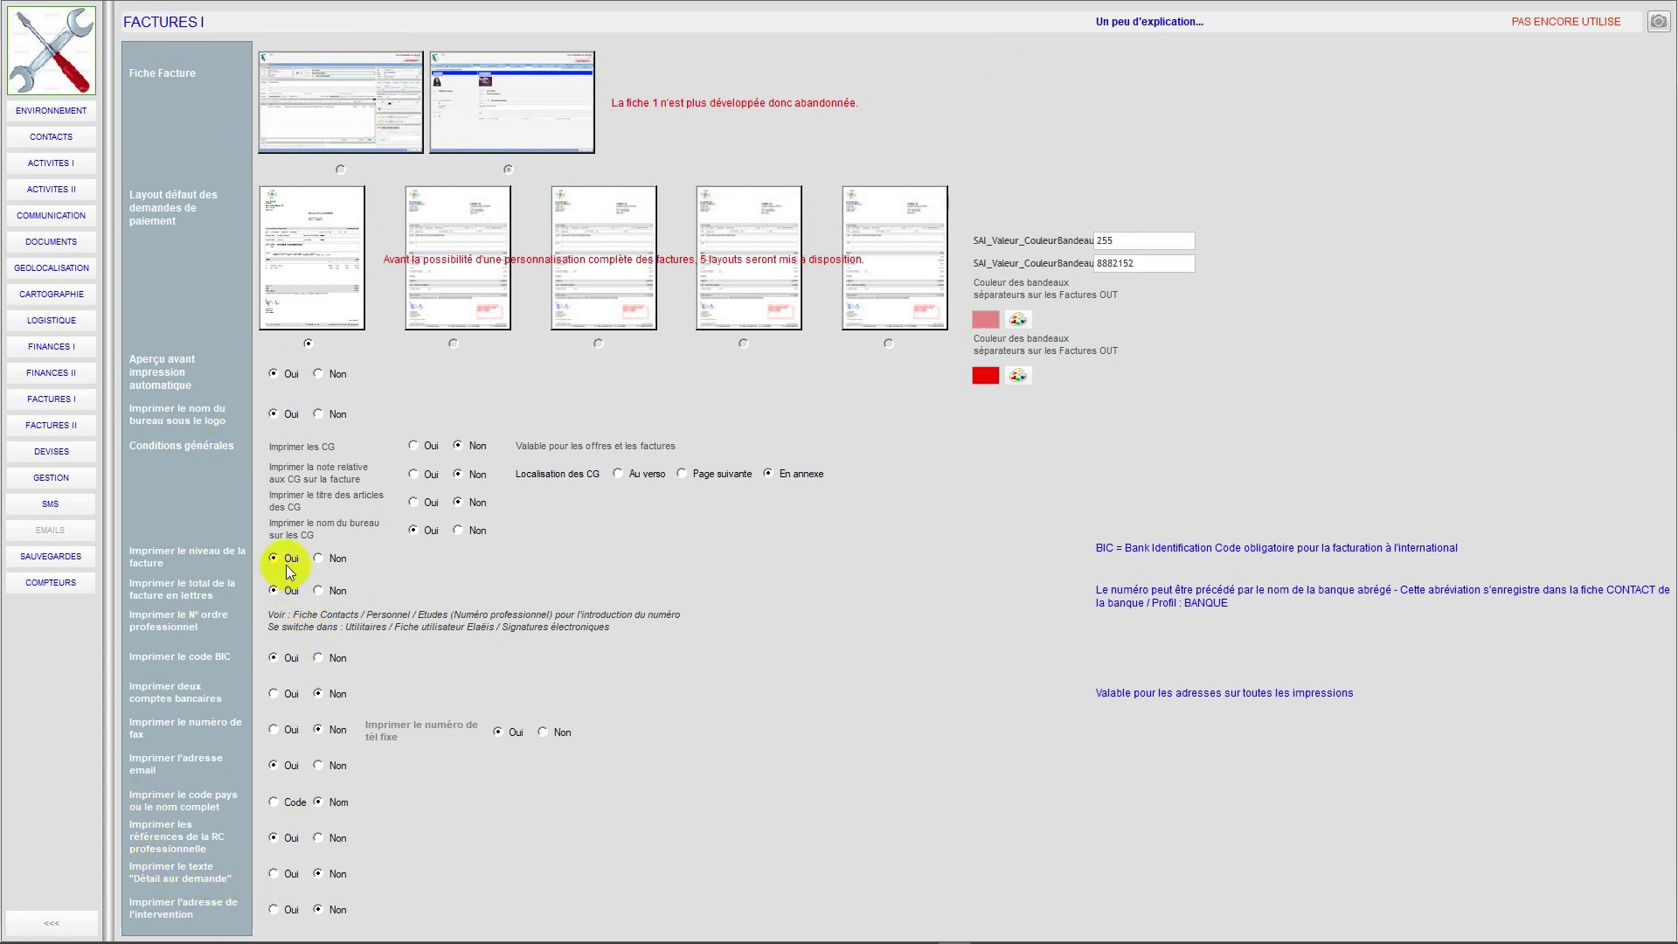
left_click(52, 479)
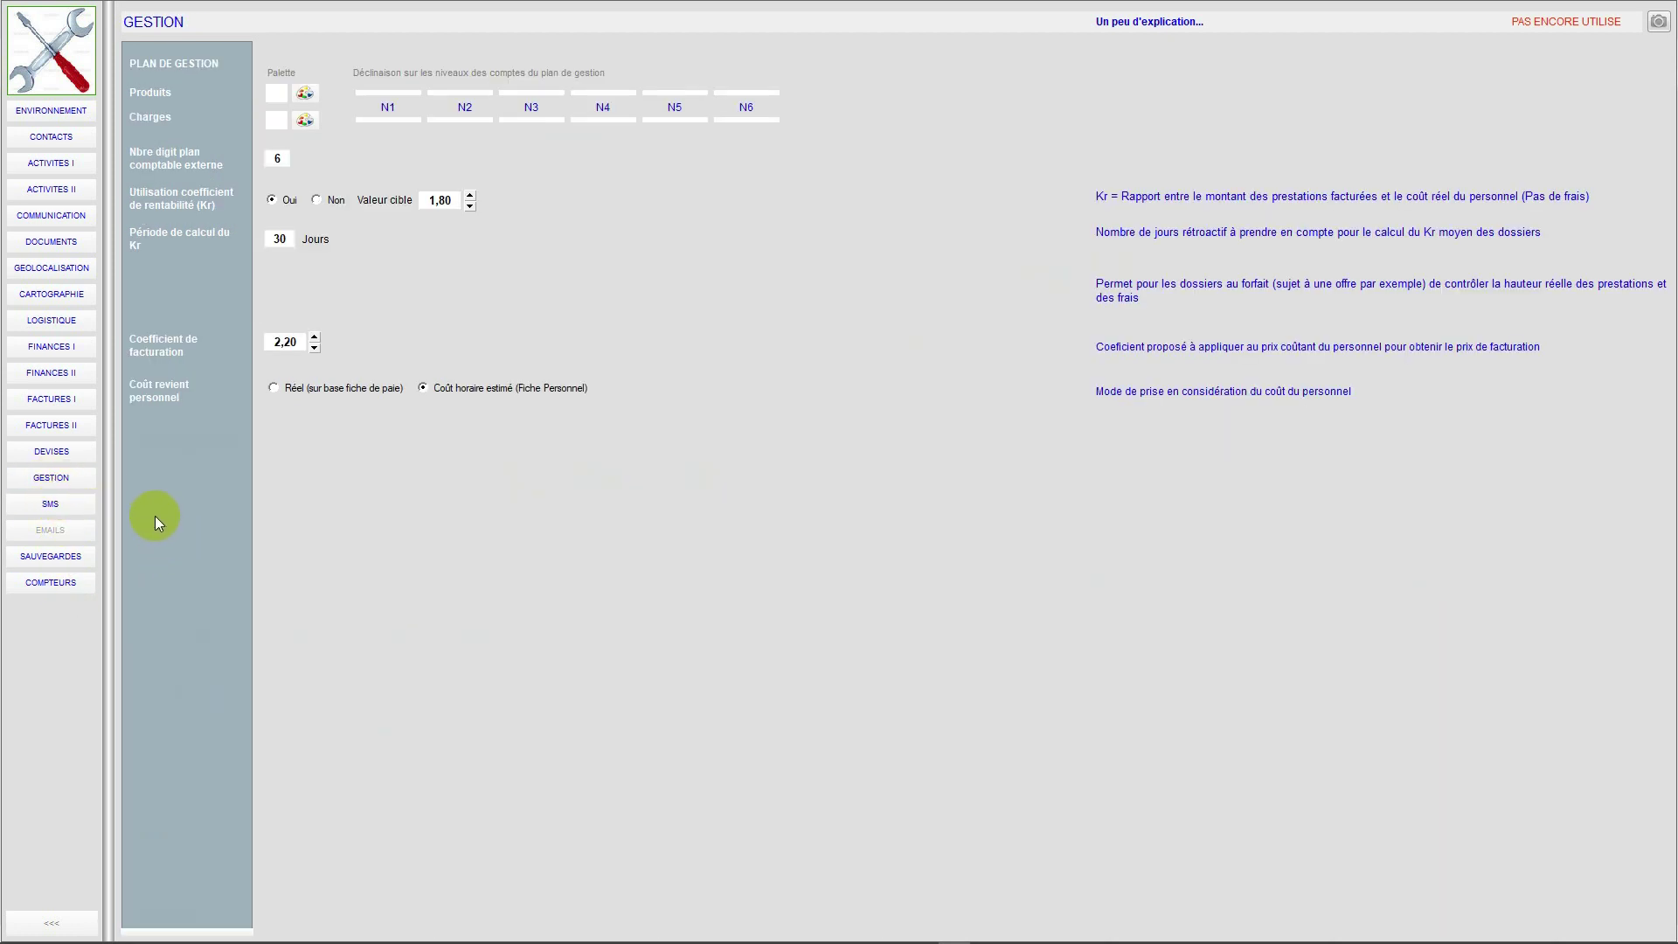
left_click(93, 503)
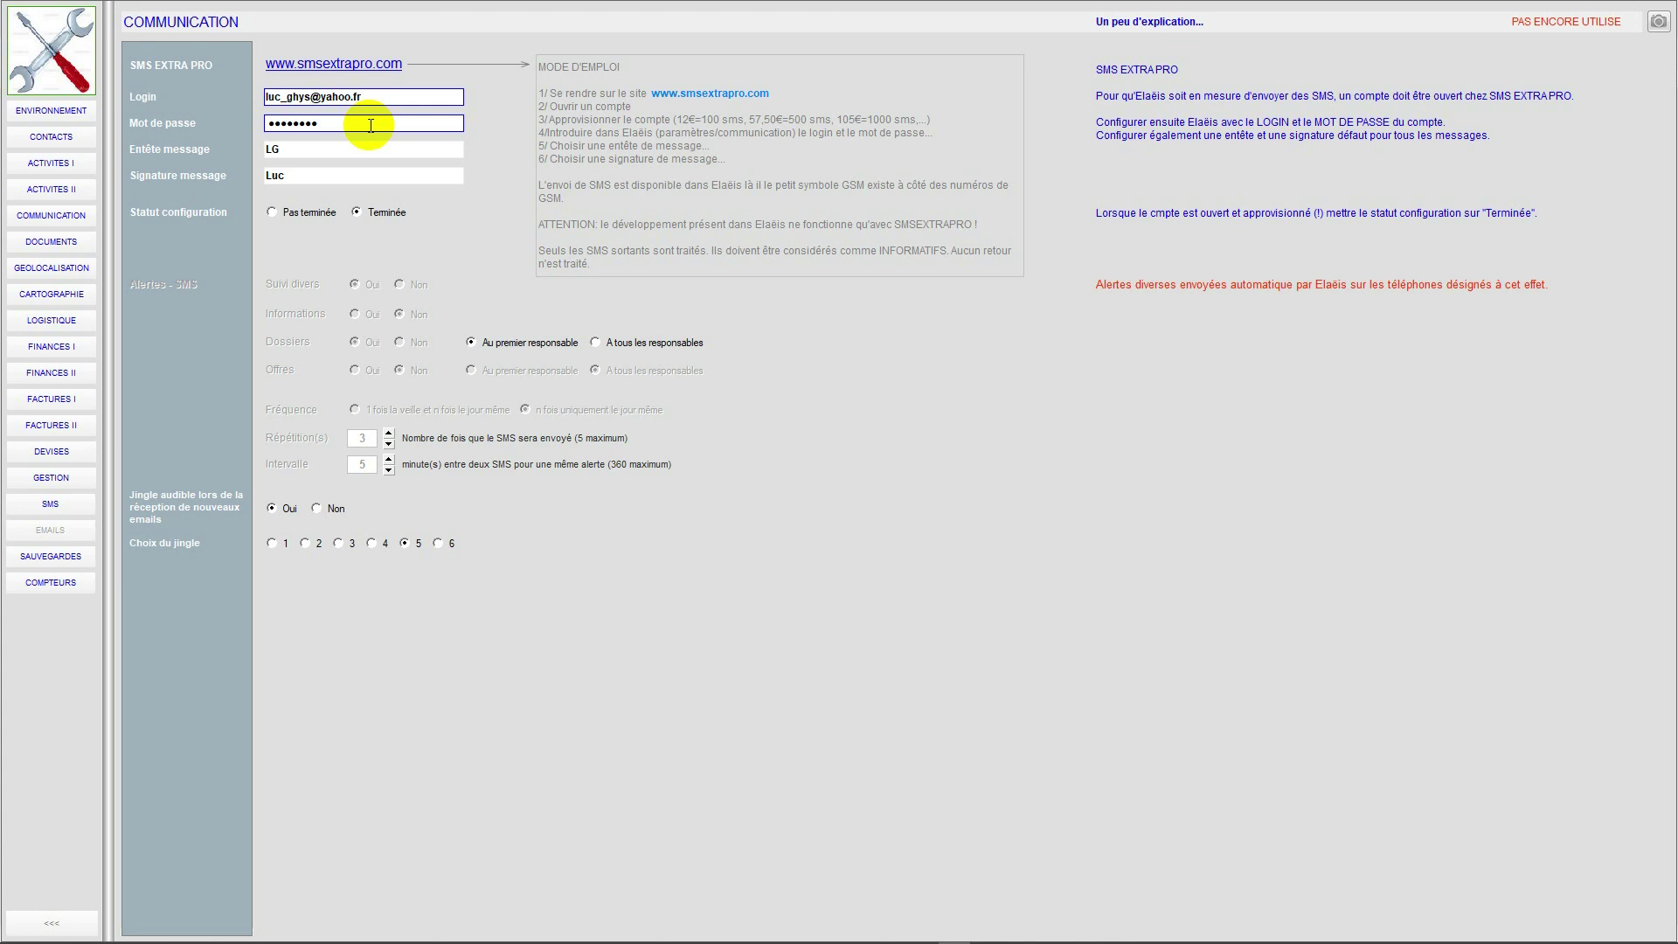
In the COMPTEURS settings, try the number formats for Infos, settling on 0123, and set its label separator to "/"
left_click(50, 583)
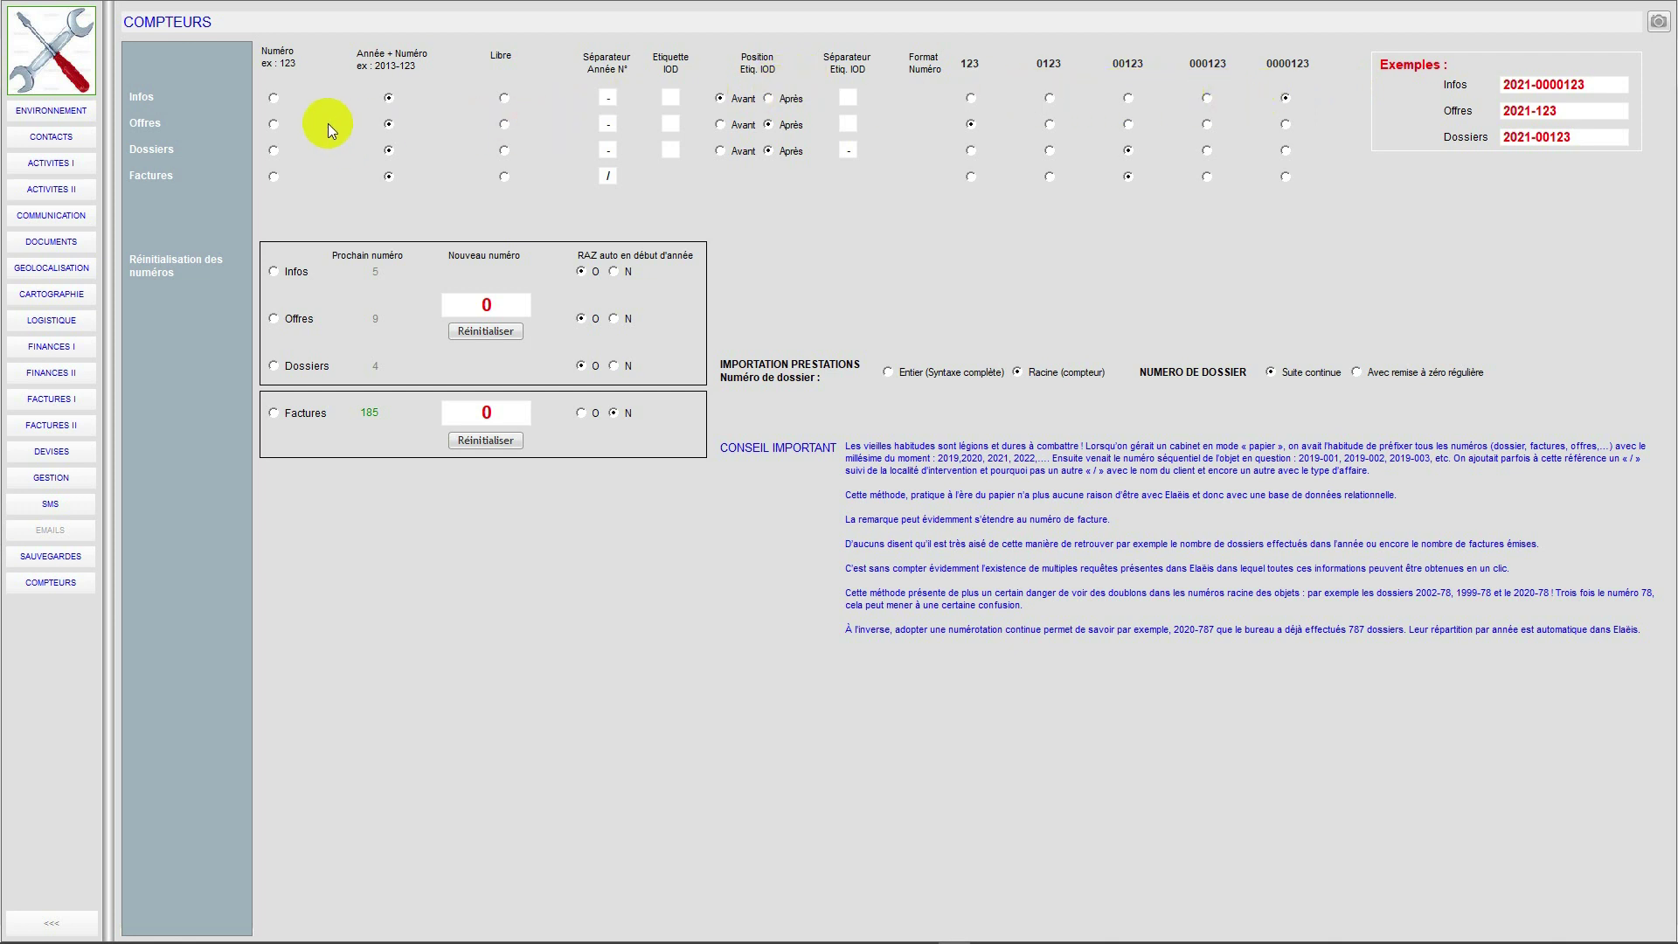
left_click(970, 98)
left_click(1050, 98)
left_click(1128, 98)
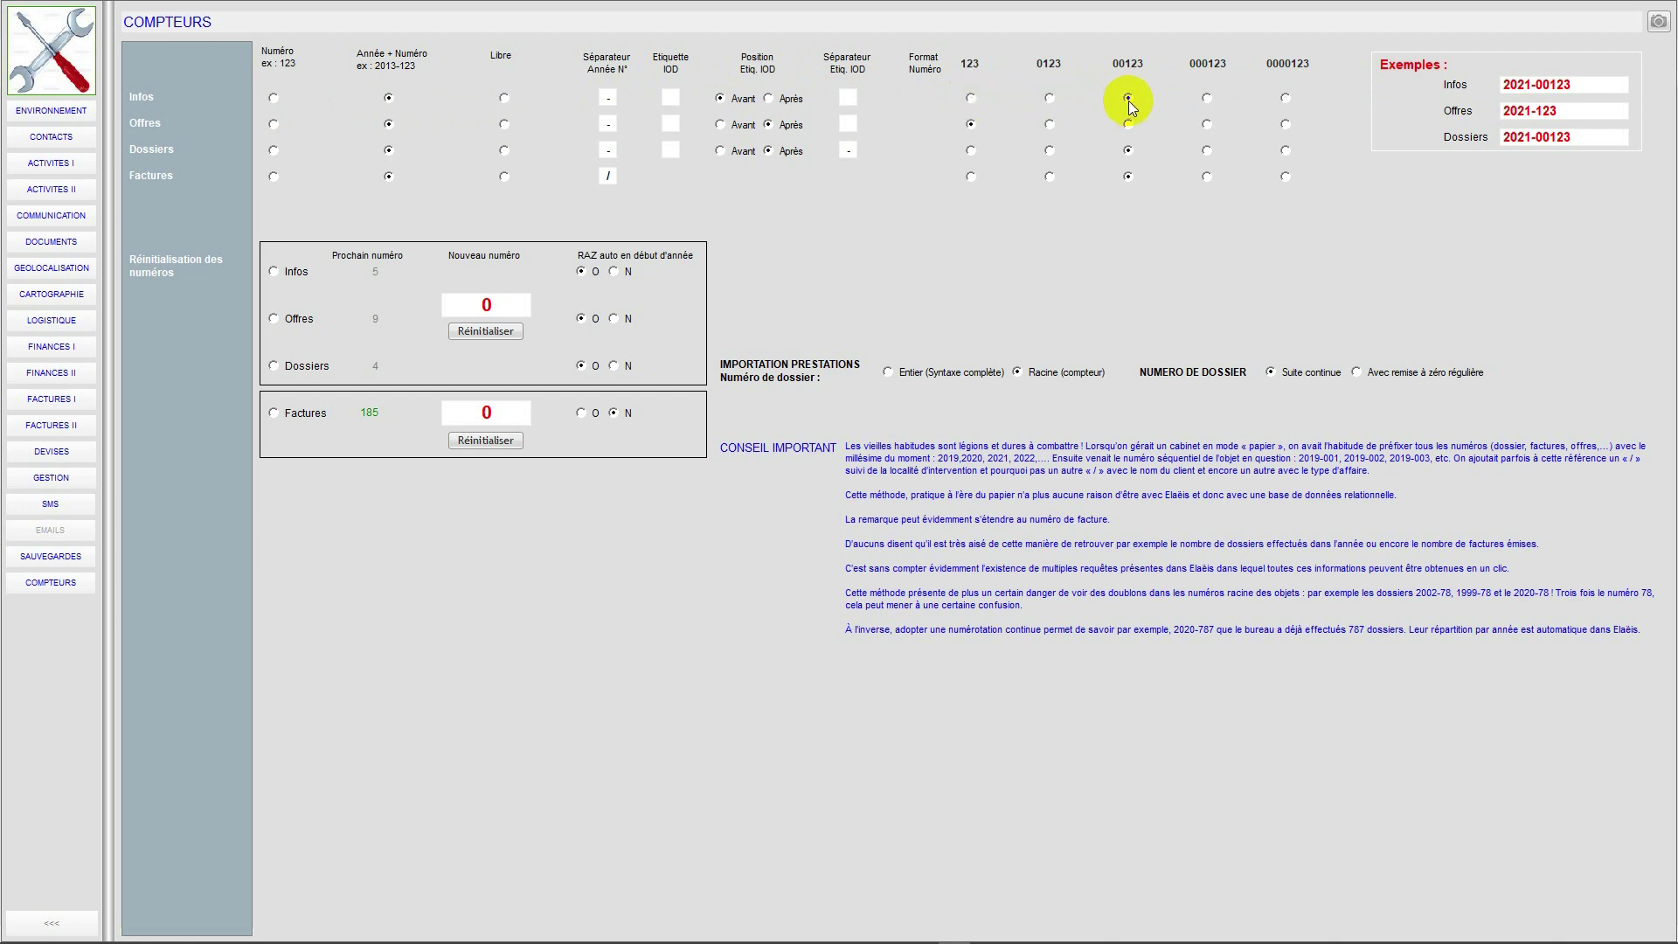
left_click(1207, 98)
left_click(1285, 98)
type("/")
left_click(1128, 98)
left_click(1050, 98)
left_click(679, 98)
Set the Dossiers counter's label separator to "/" and its number format to 0123
left_click(720, 150)
left_click(846, 150)
type("-/")
left_click(1049, 150)
Set the Dossiers counter's year separator to "/" and replace it with "*"
left_click(610, 148)
type("-")
key("BackSpace")
type("/")
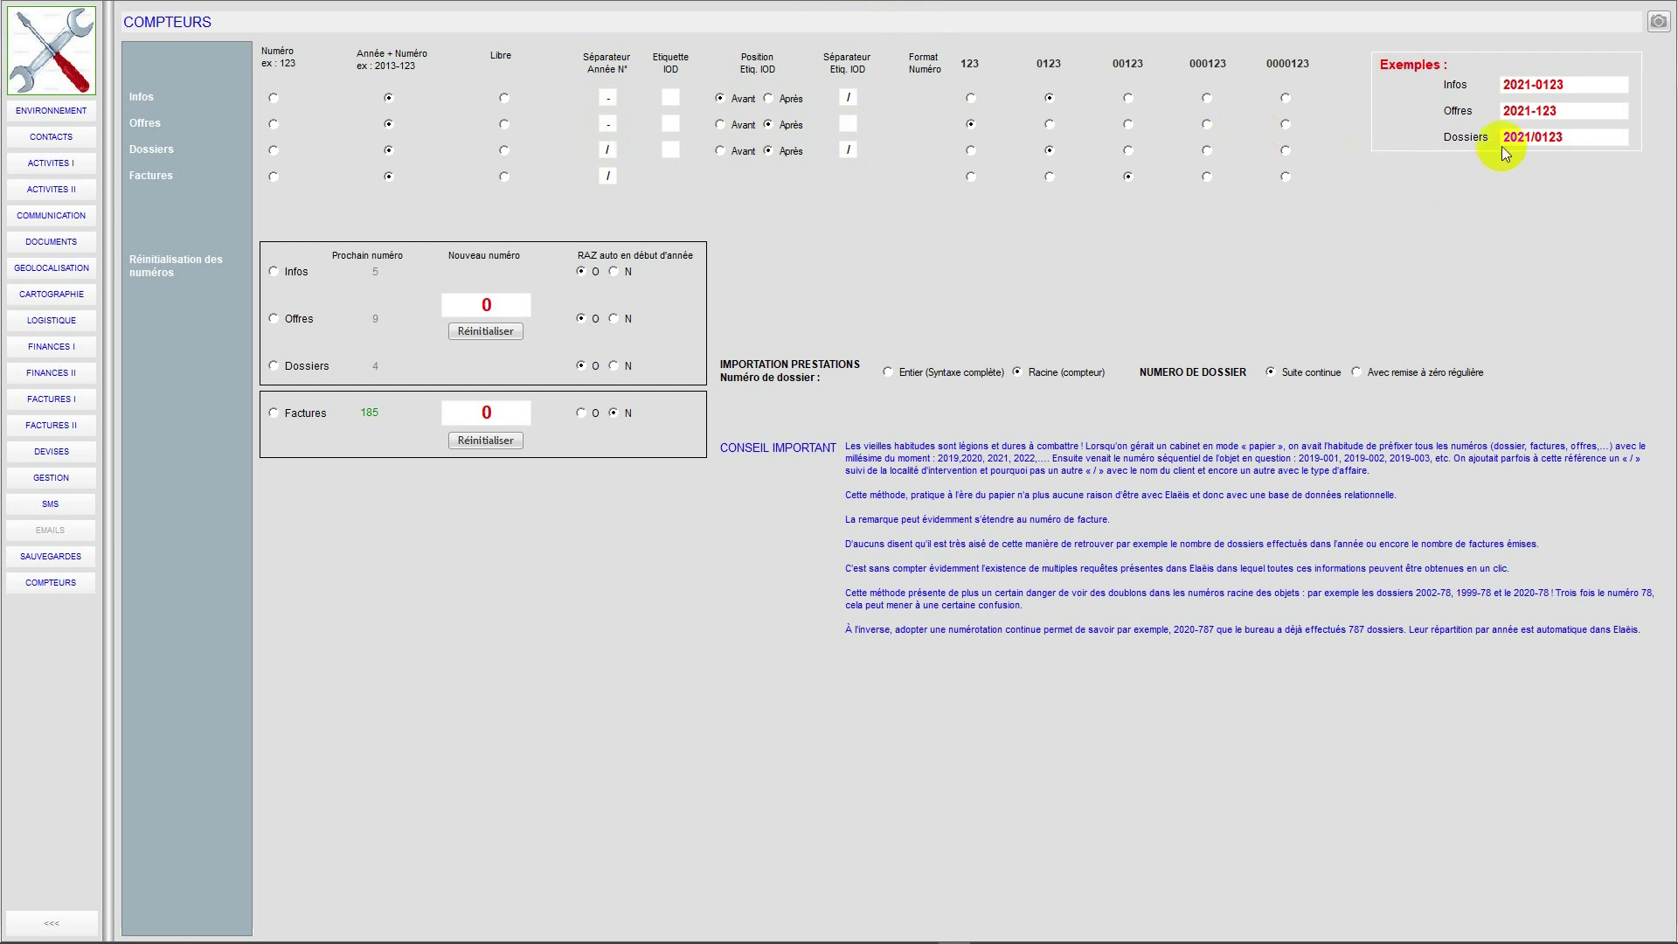
key("BackSpace")
type("*")
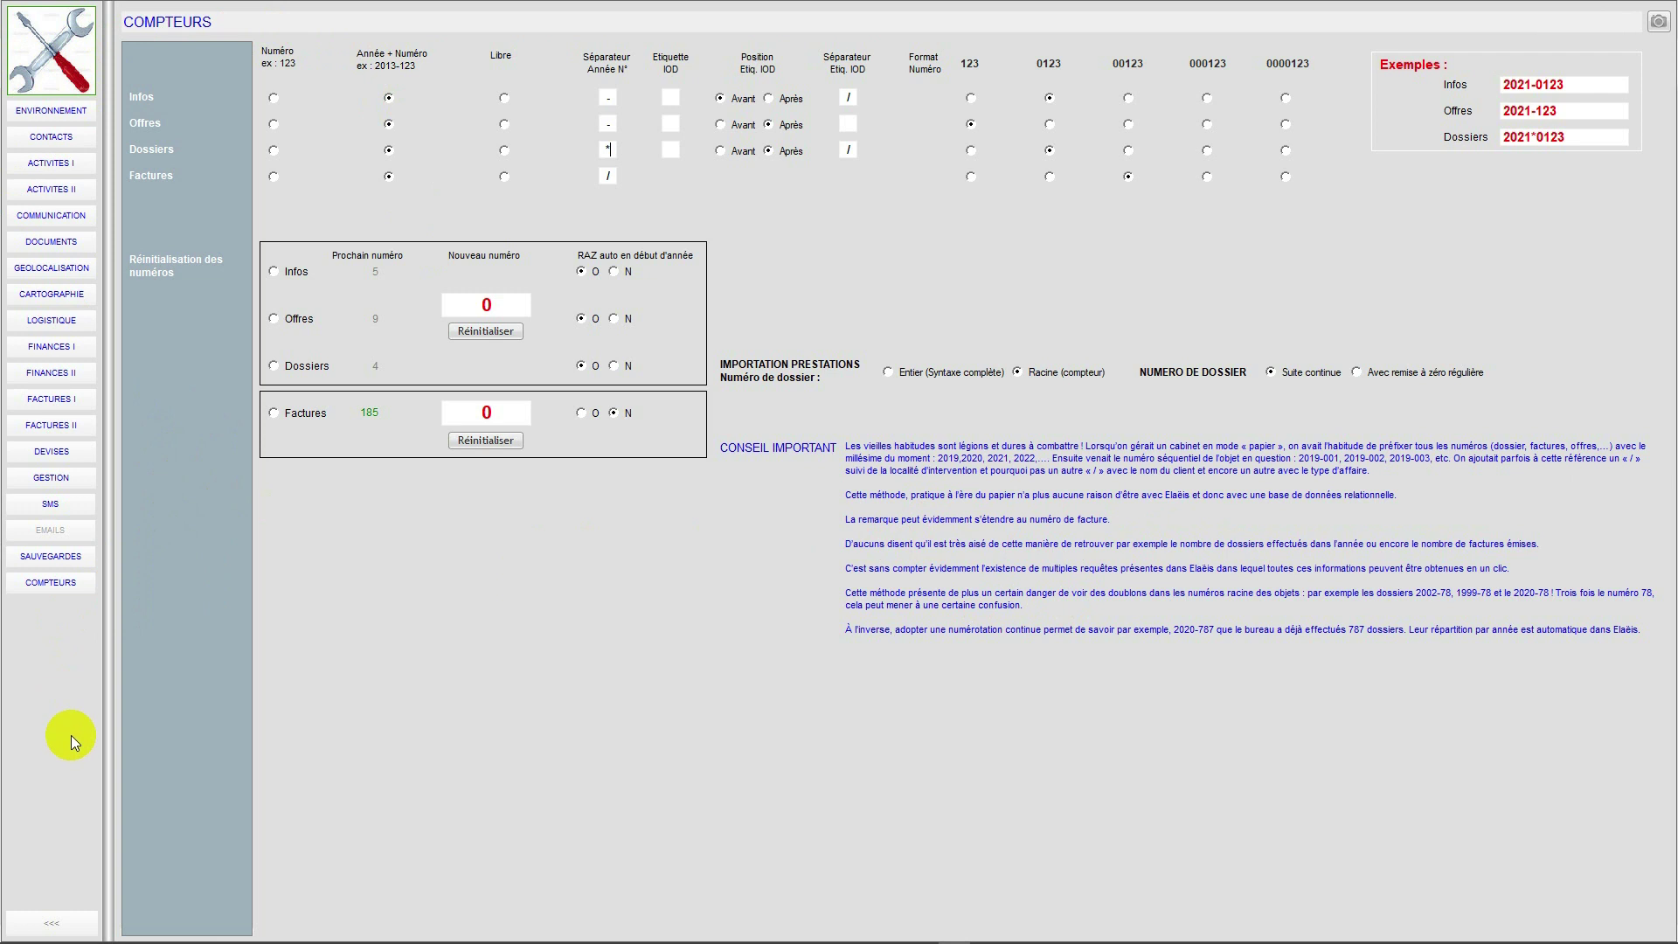
Leave the counter settings, close Paramètres, and decline ending the ELAEIS session when asked
left_click(51, 920)
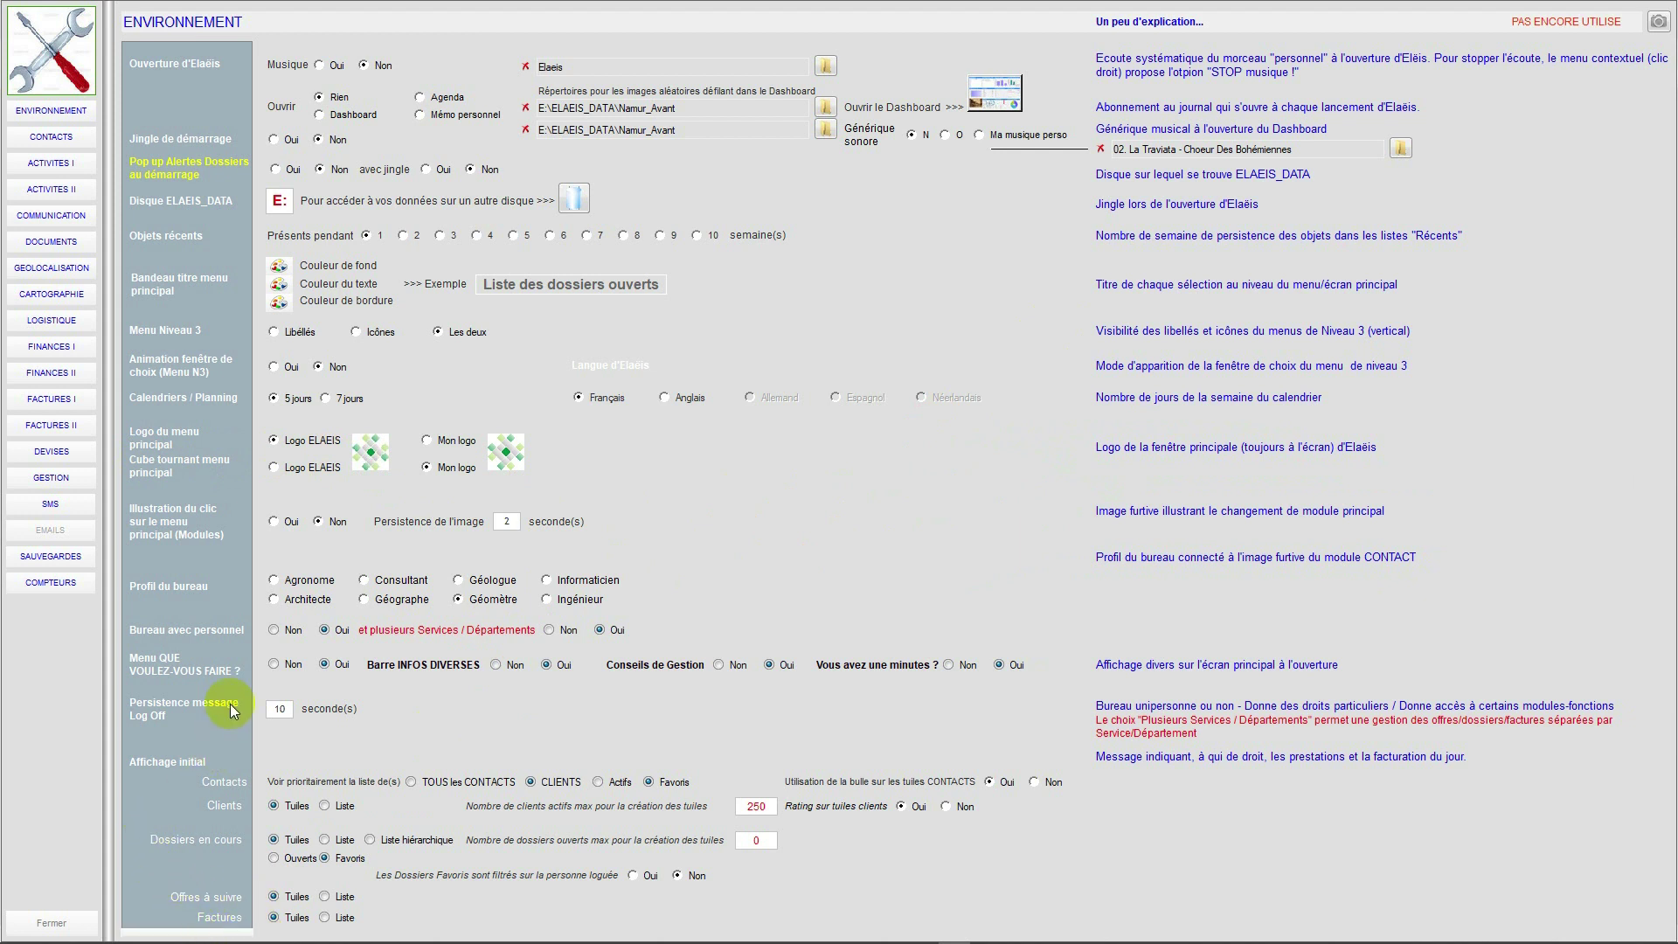
left_click(52, 928)
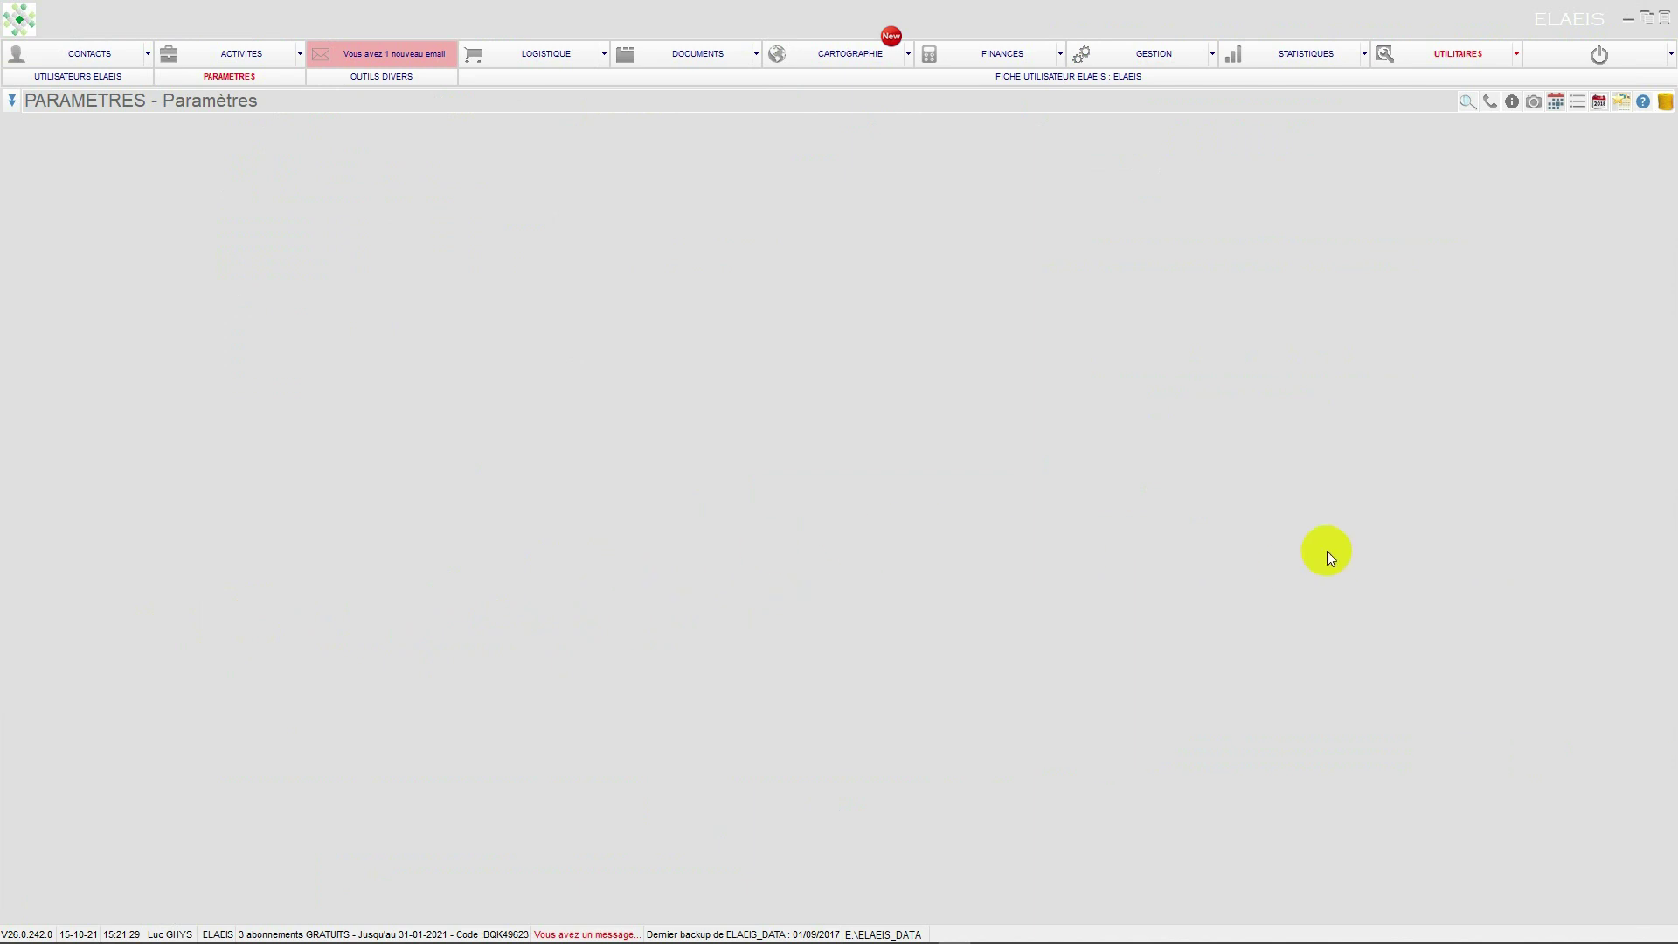
left_click(1616, 61)
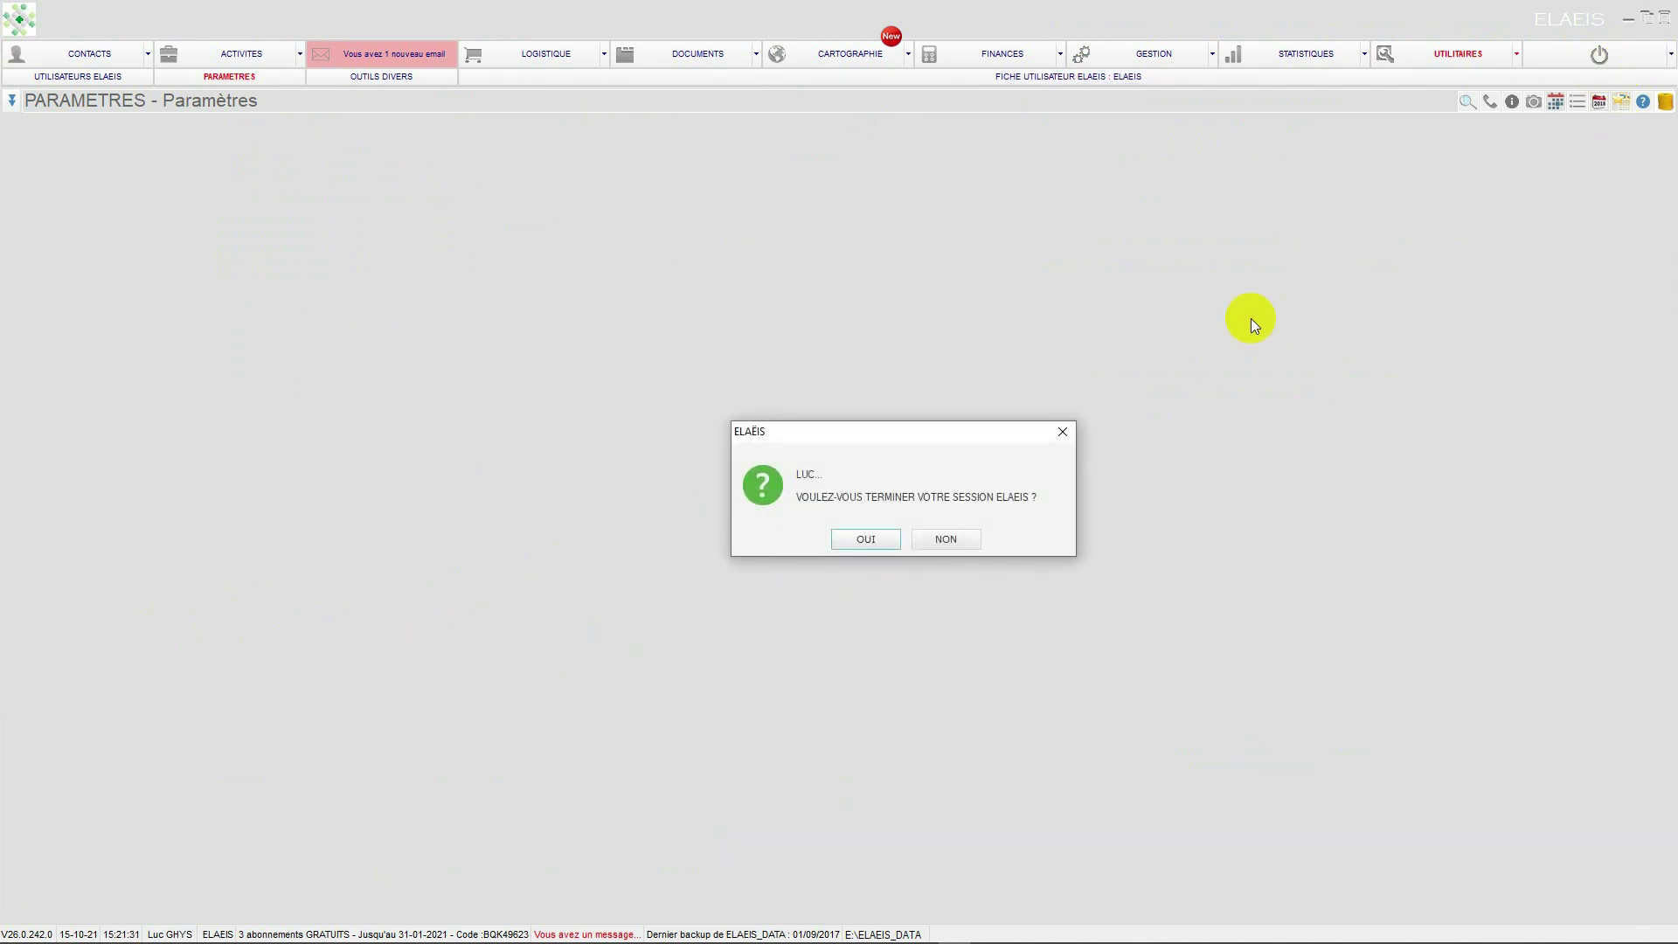
left_click(931, 540)
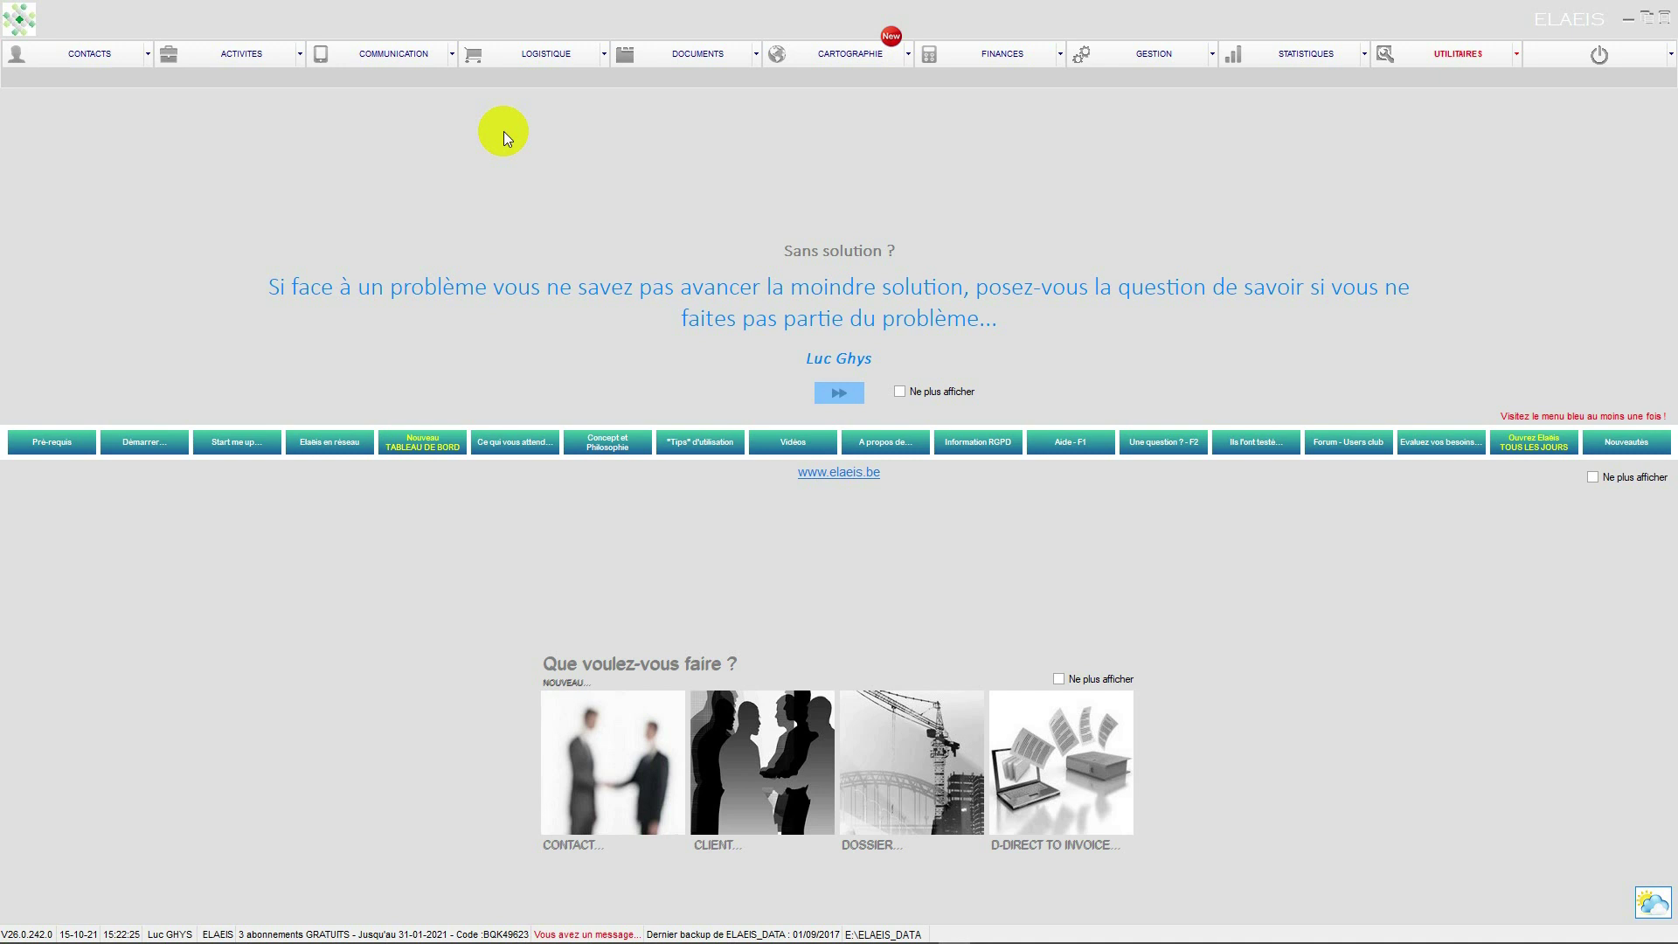
Open the BAREMES of the FINANCES module and browse the Activités en régie list
left_click(997, 57)
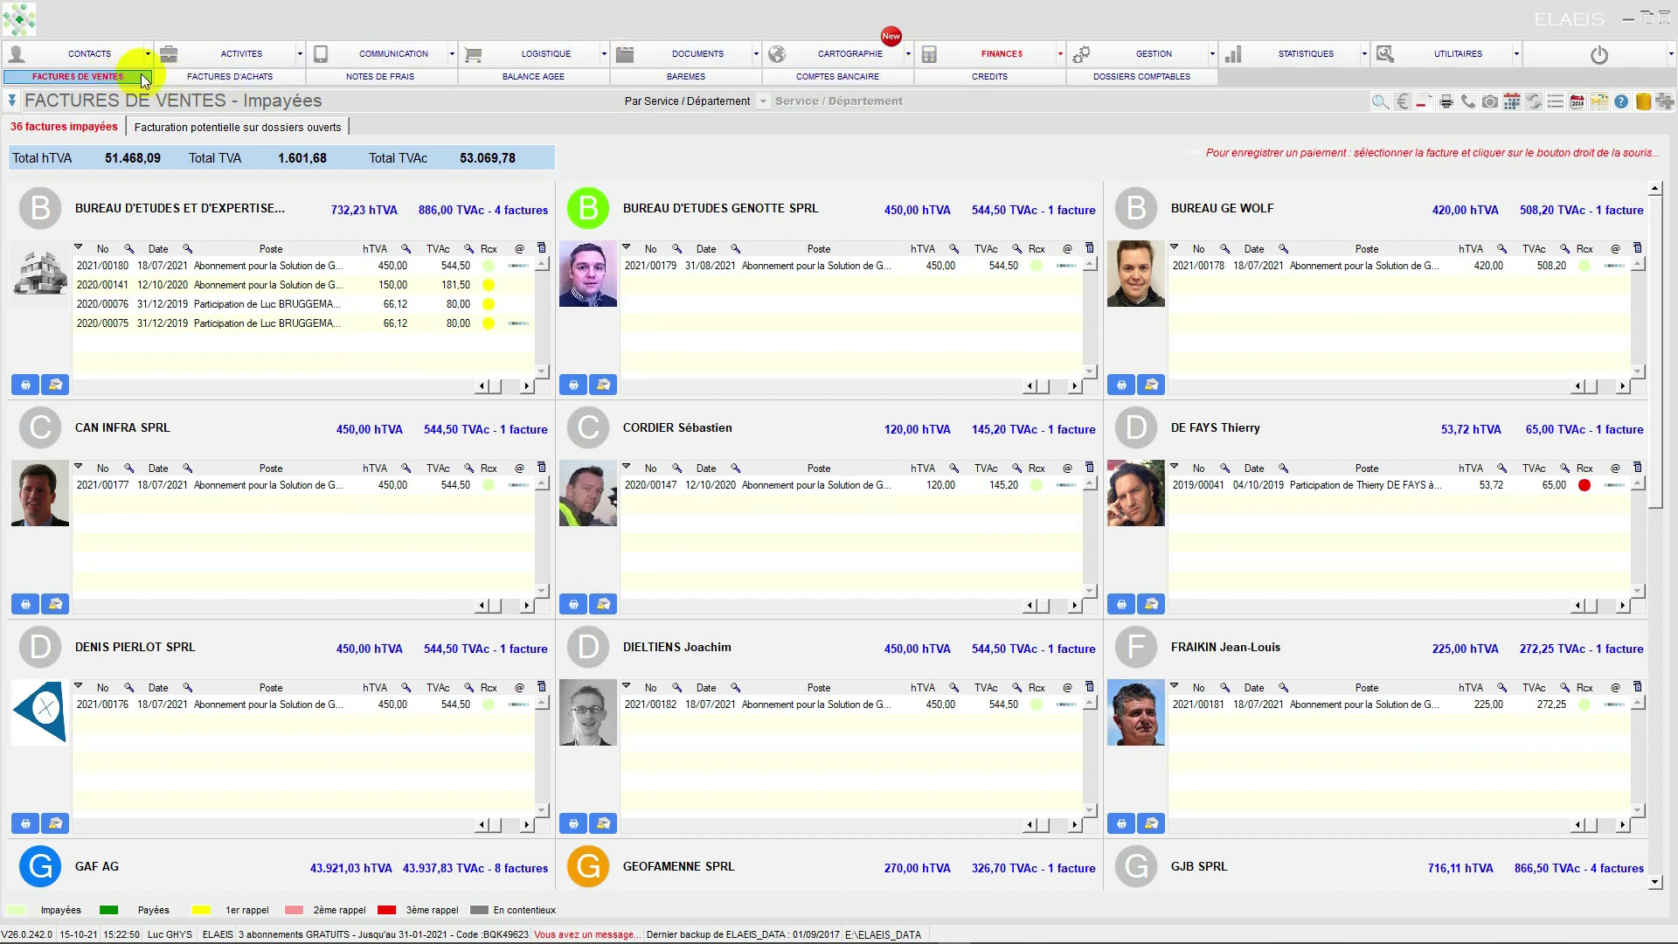
left_click(705, 76)
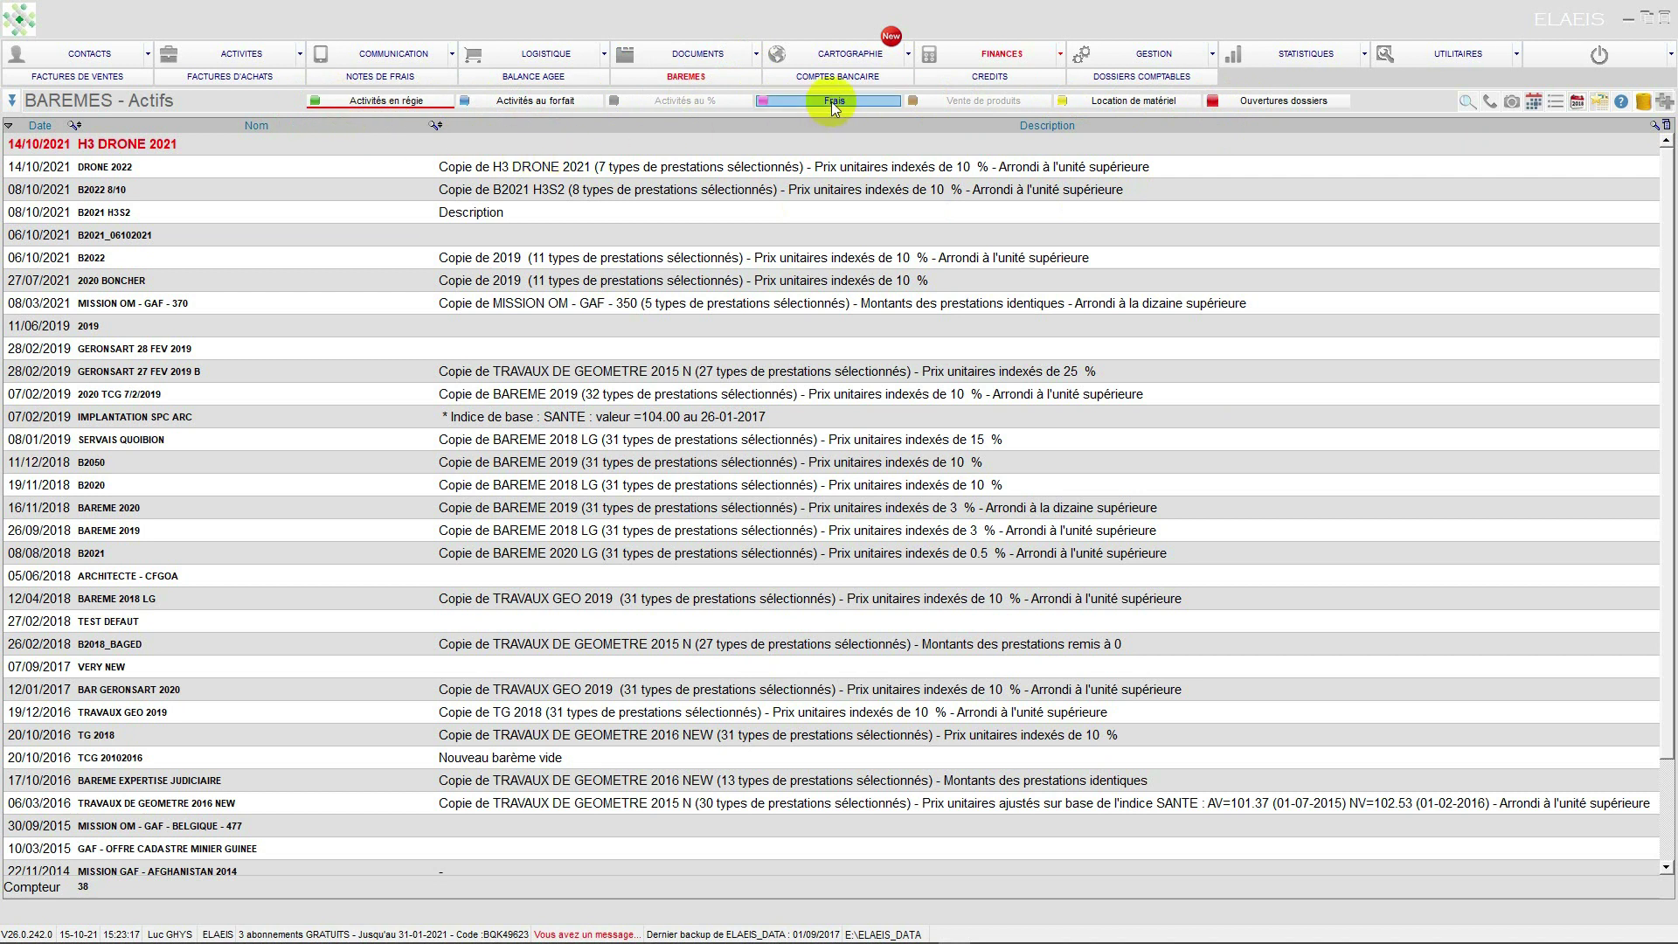
left_click(341, 102)
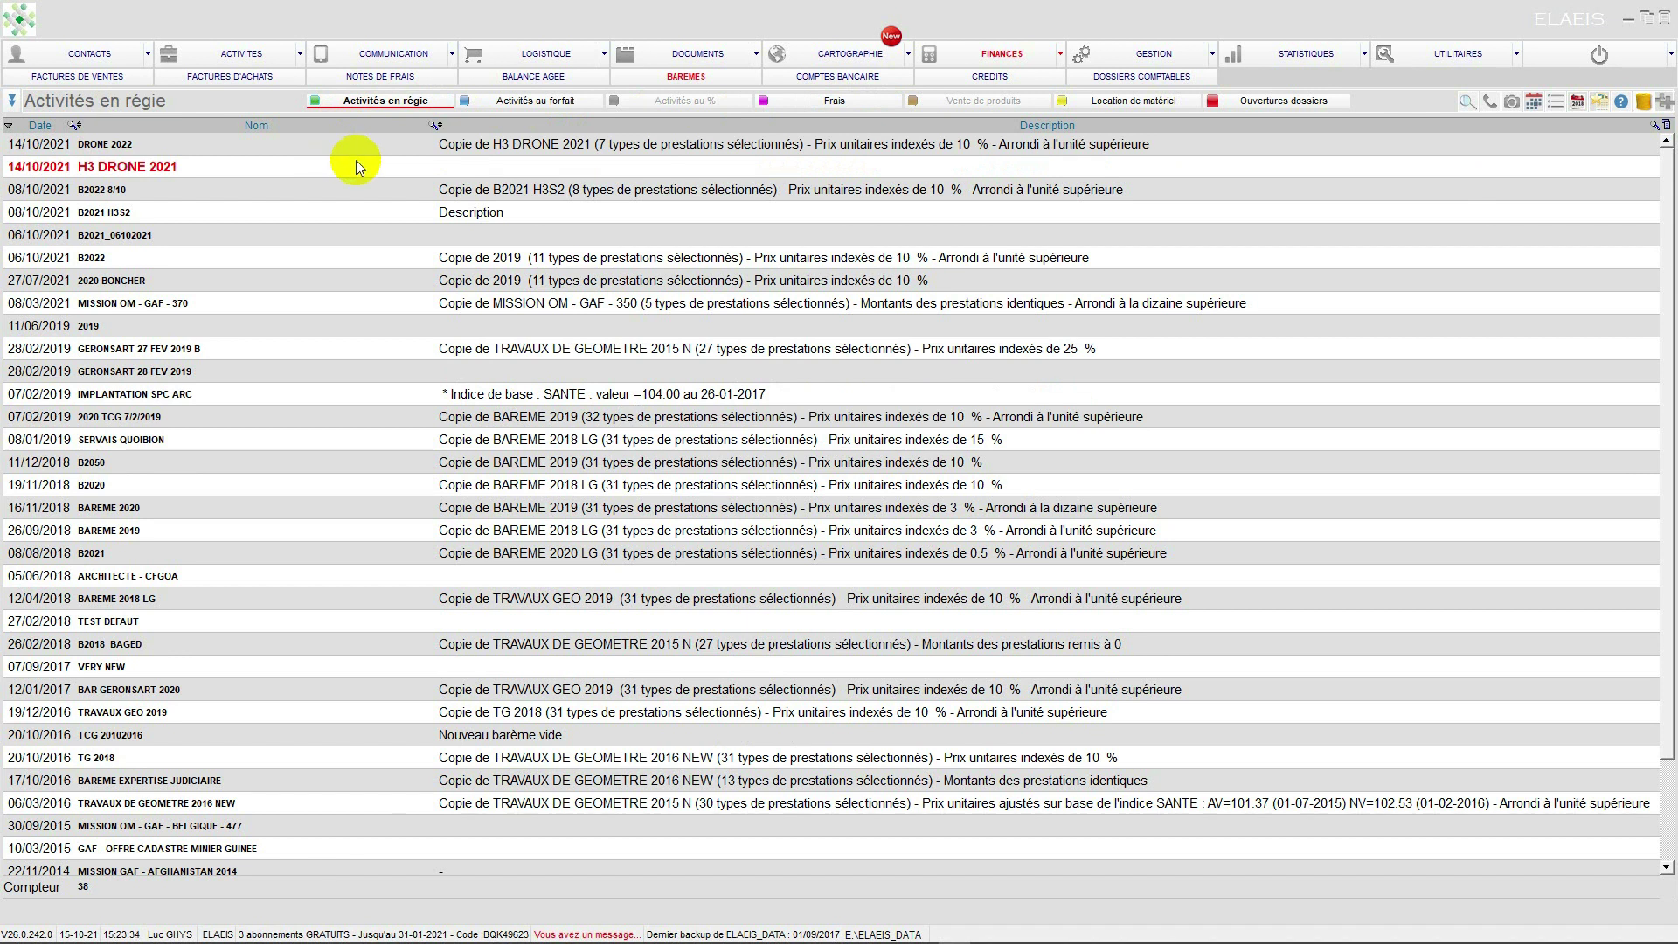
scroll(655, 236, "down", 3)
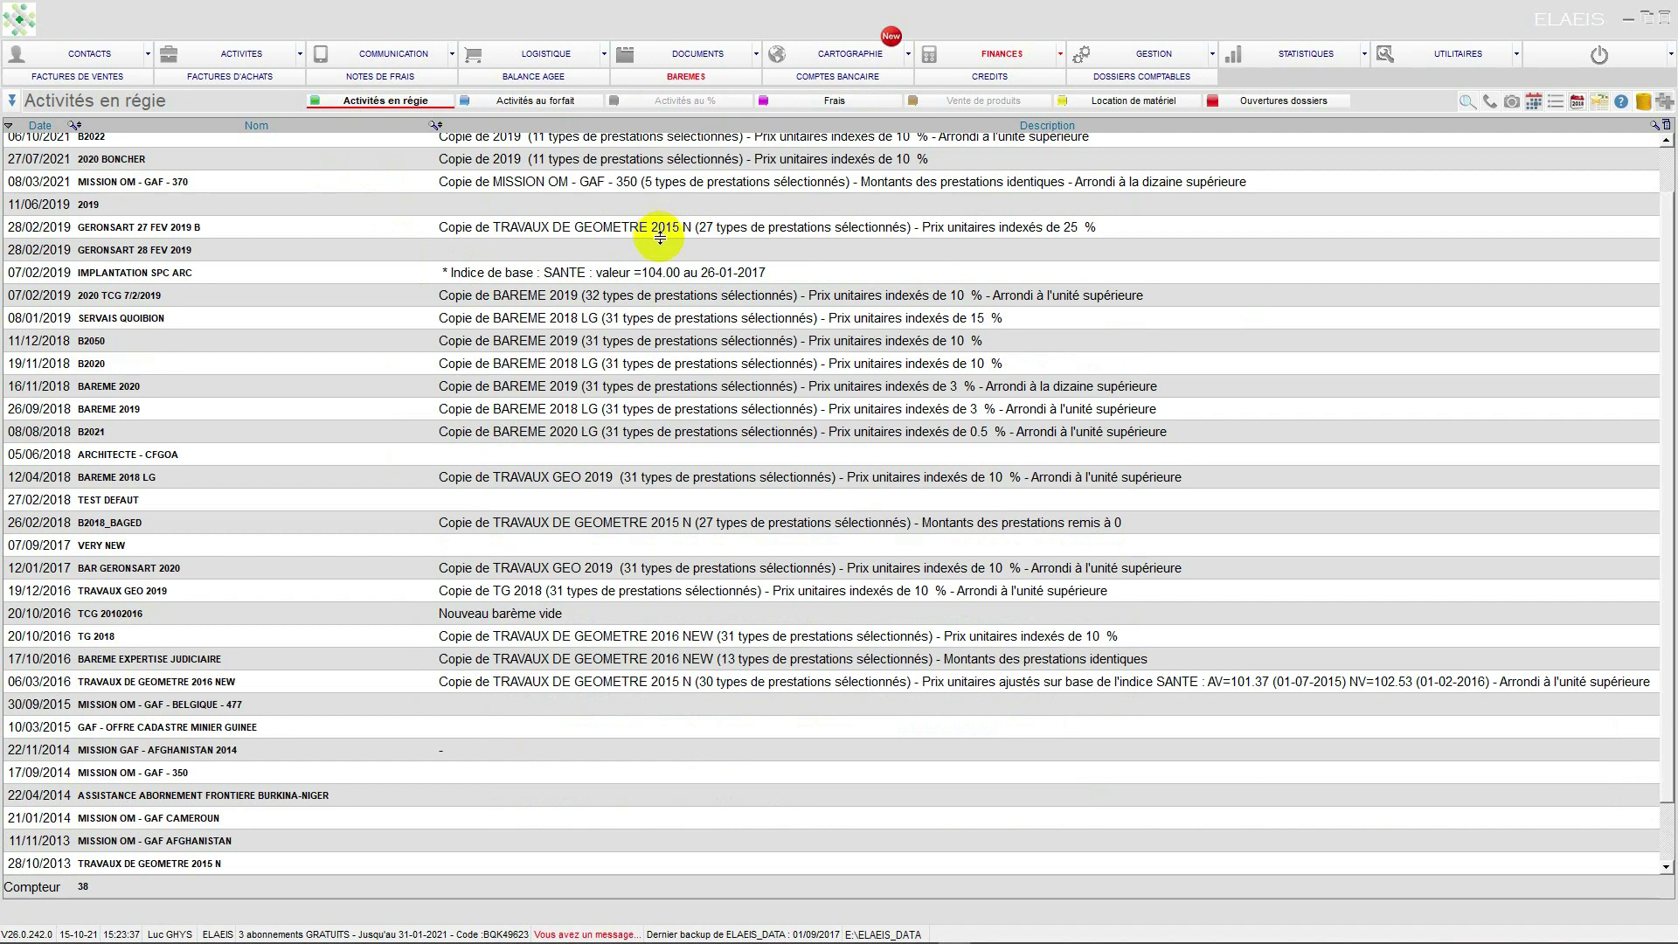
scroll(661, 236, "up", 3)
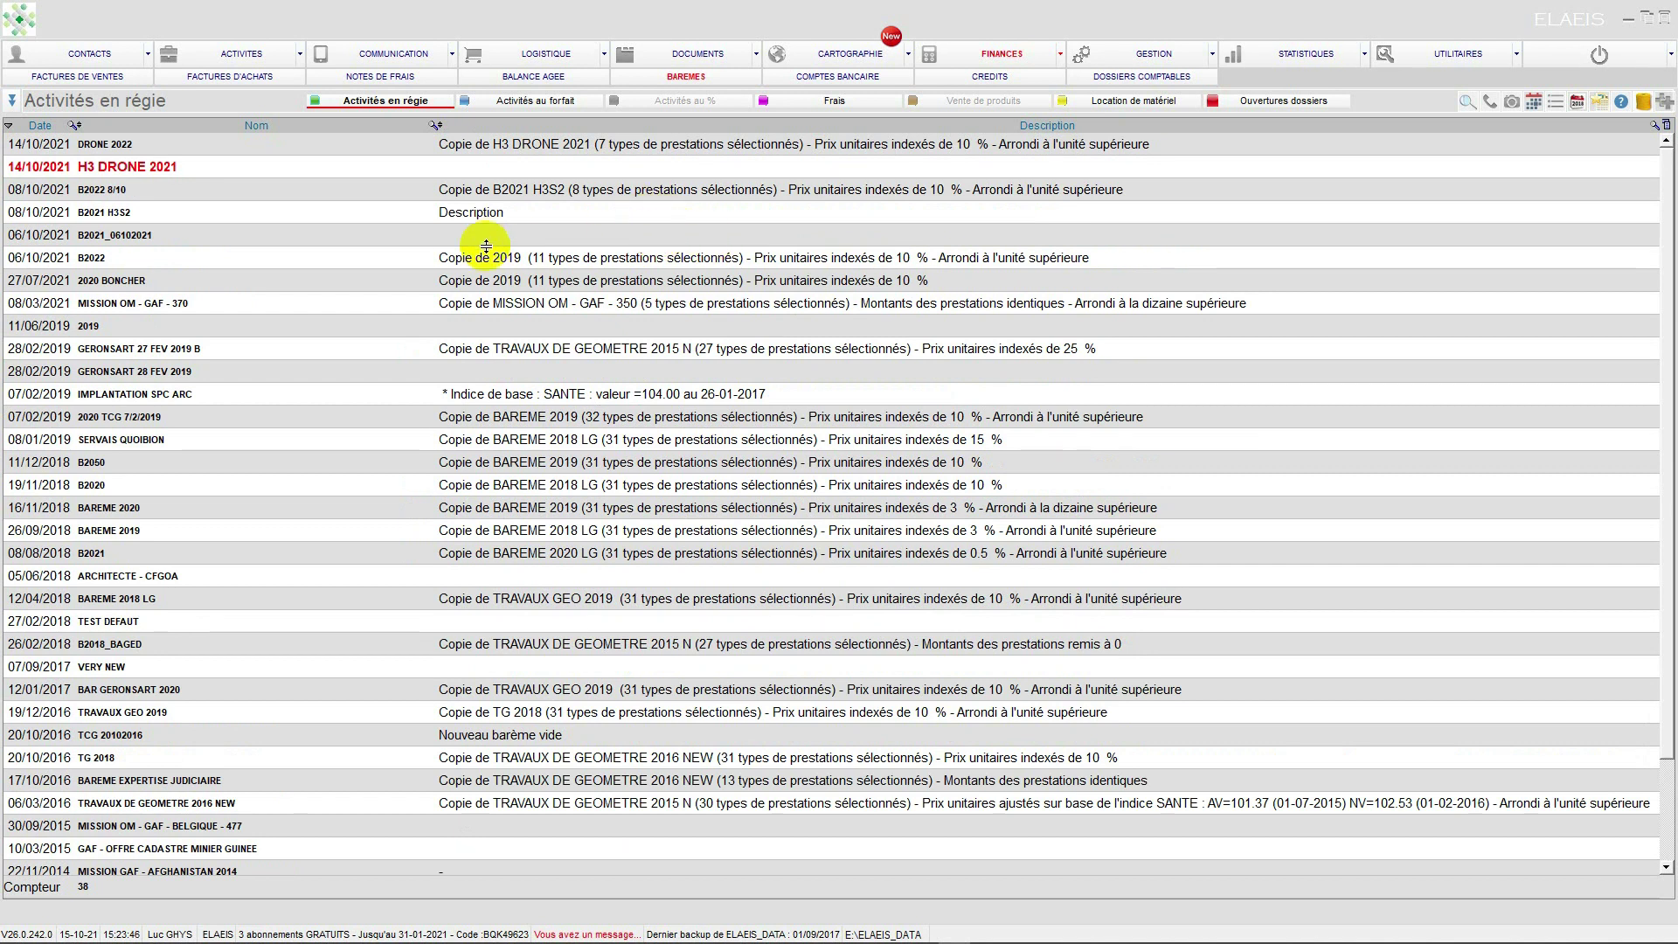
Open the DRONE 2022 barème, view its tree diagram of services and prices, and leave the record without saving
left_click(199, 165)
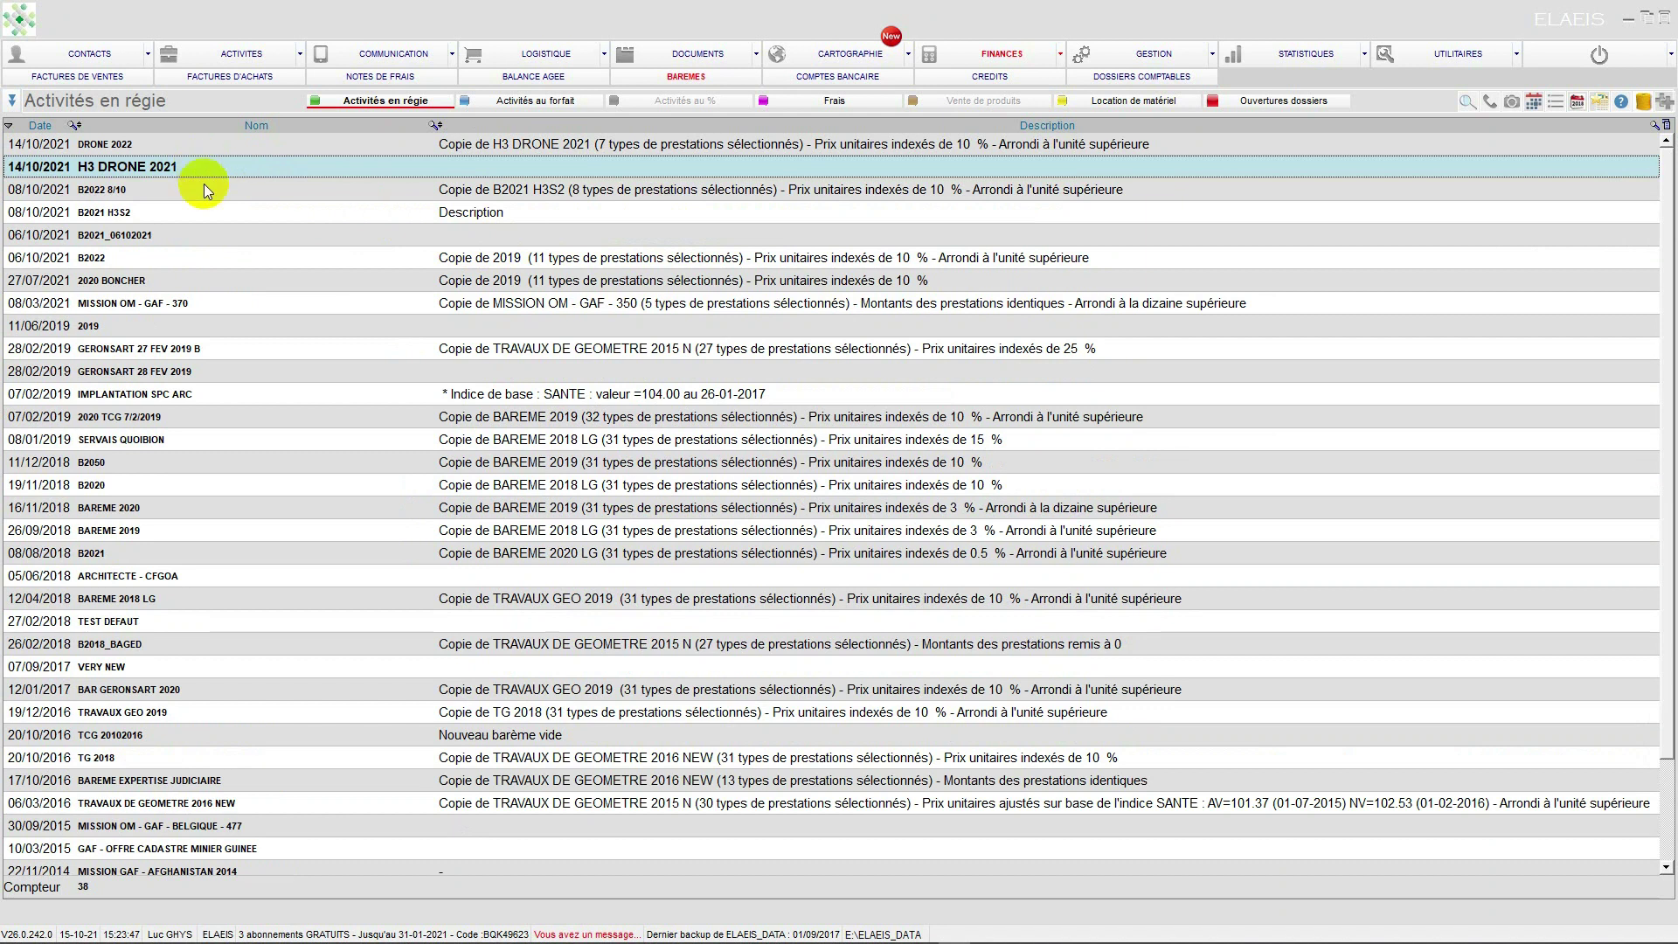
left_click(220, 145)
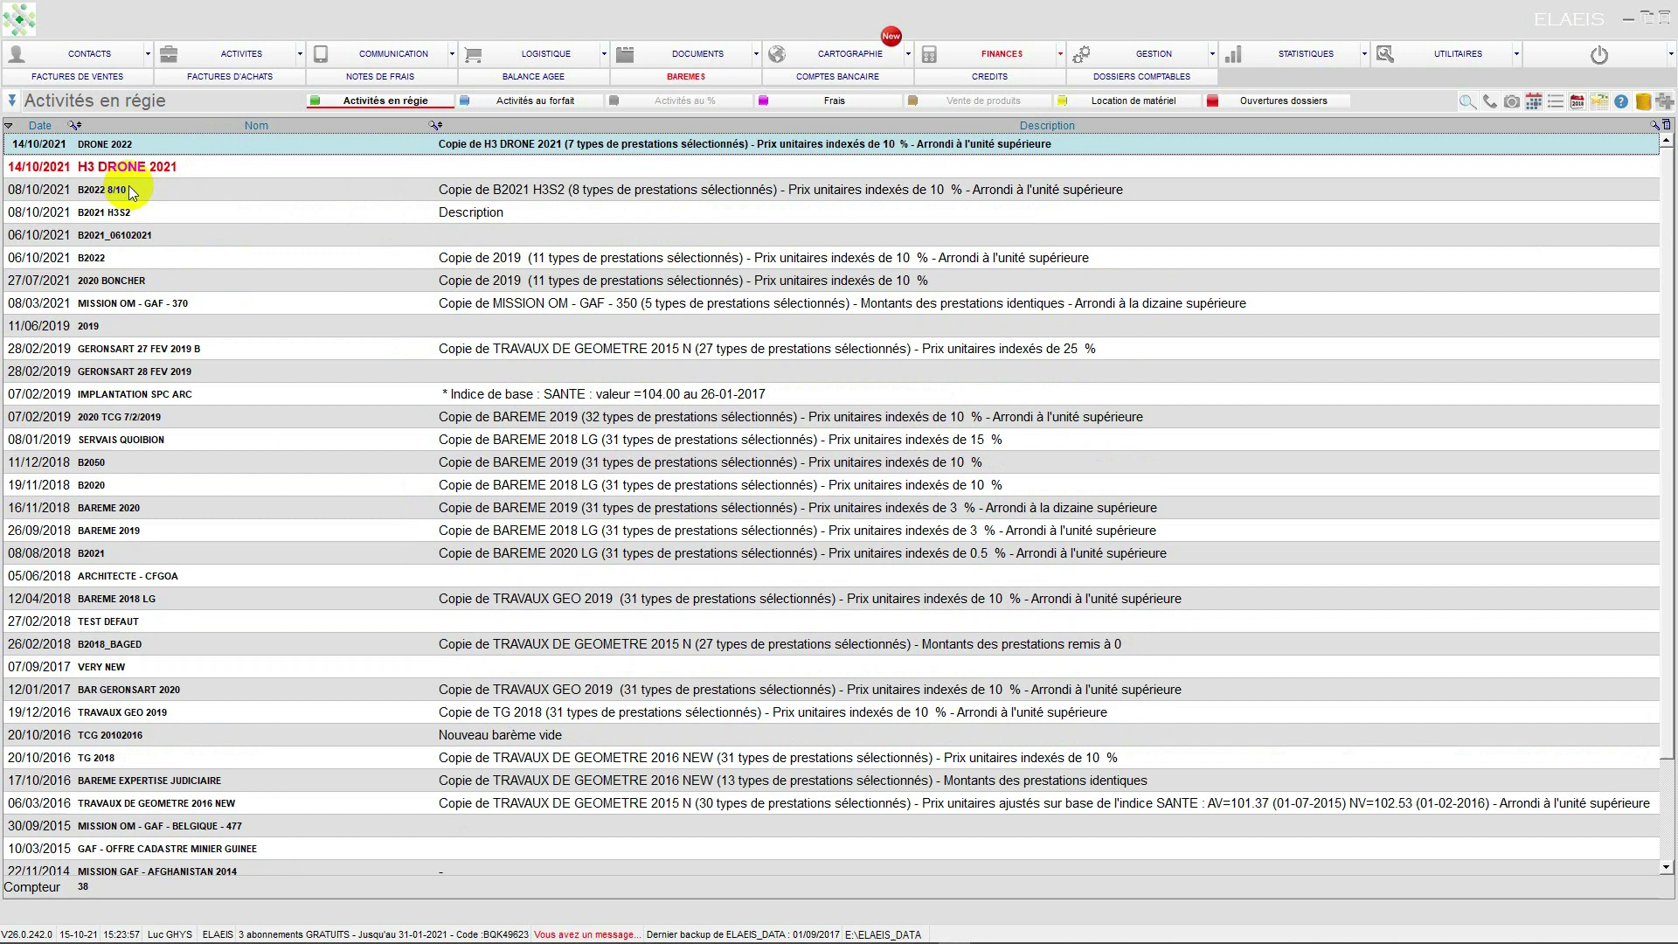
double_click(212, 145)
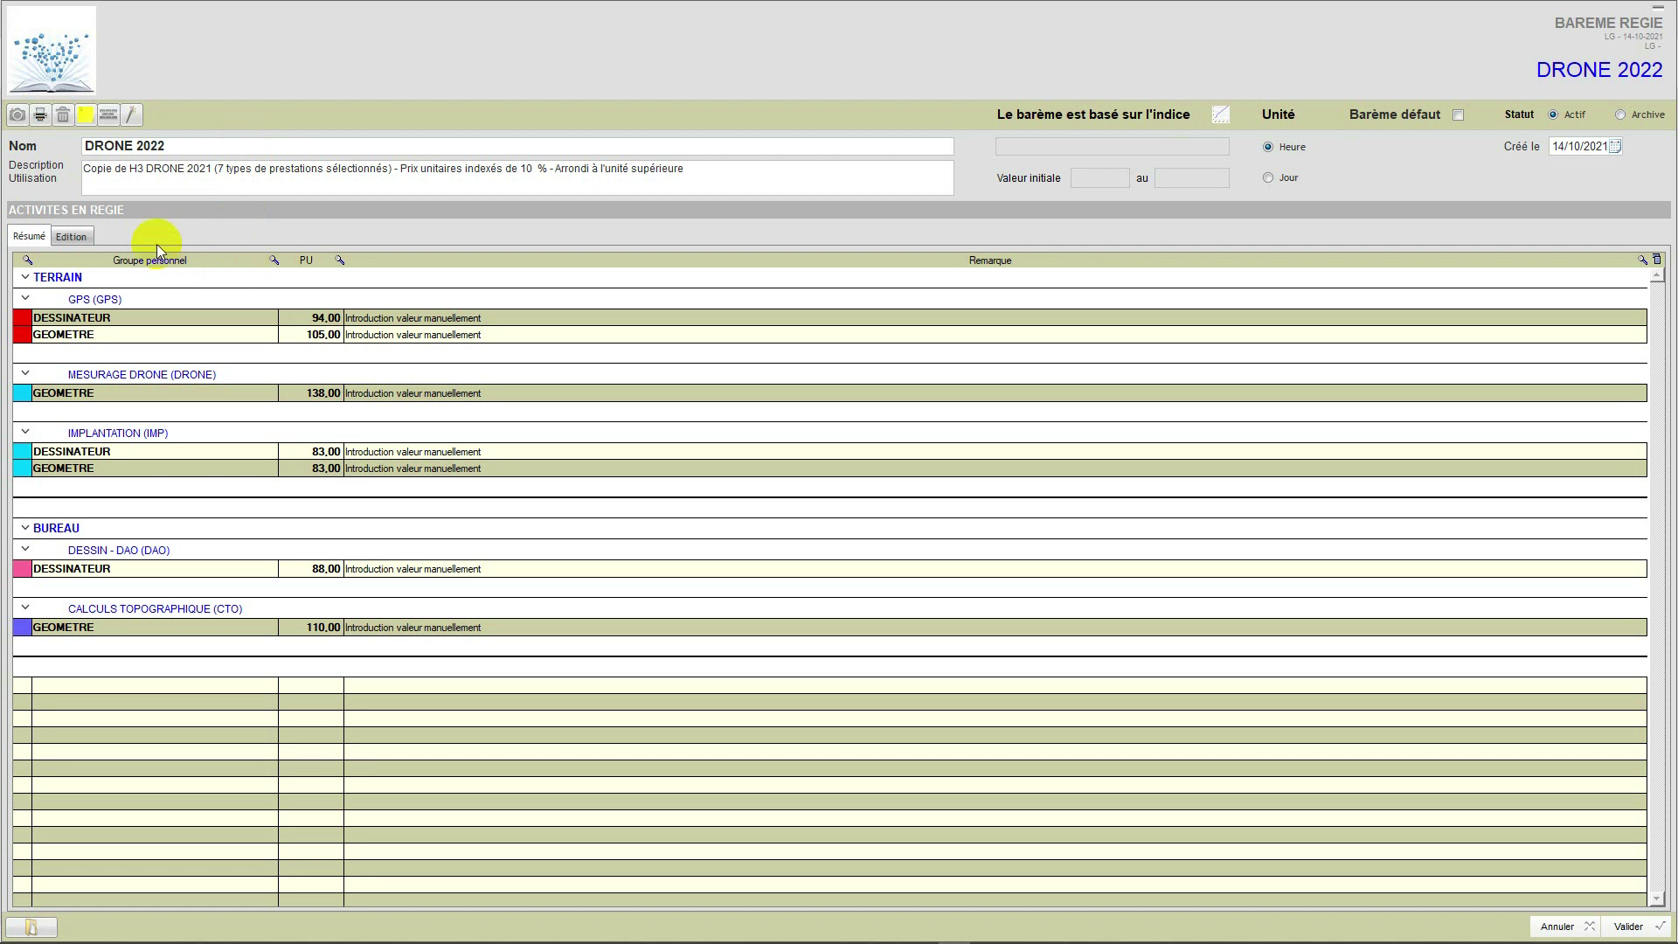
left_click(108, 115)
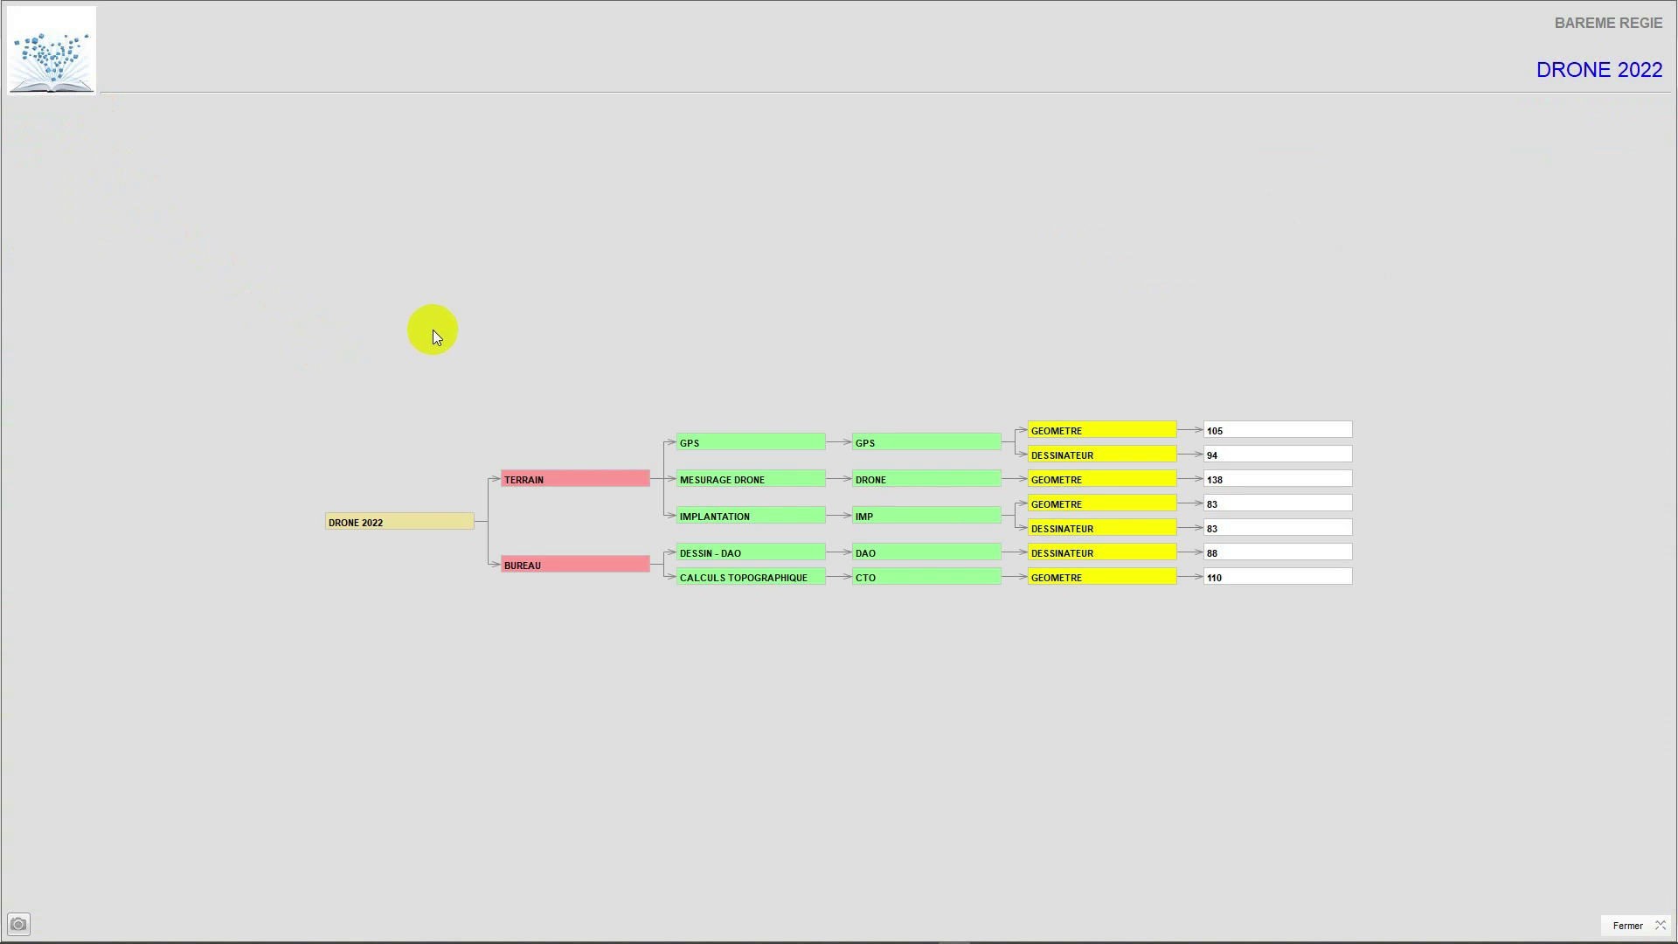
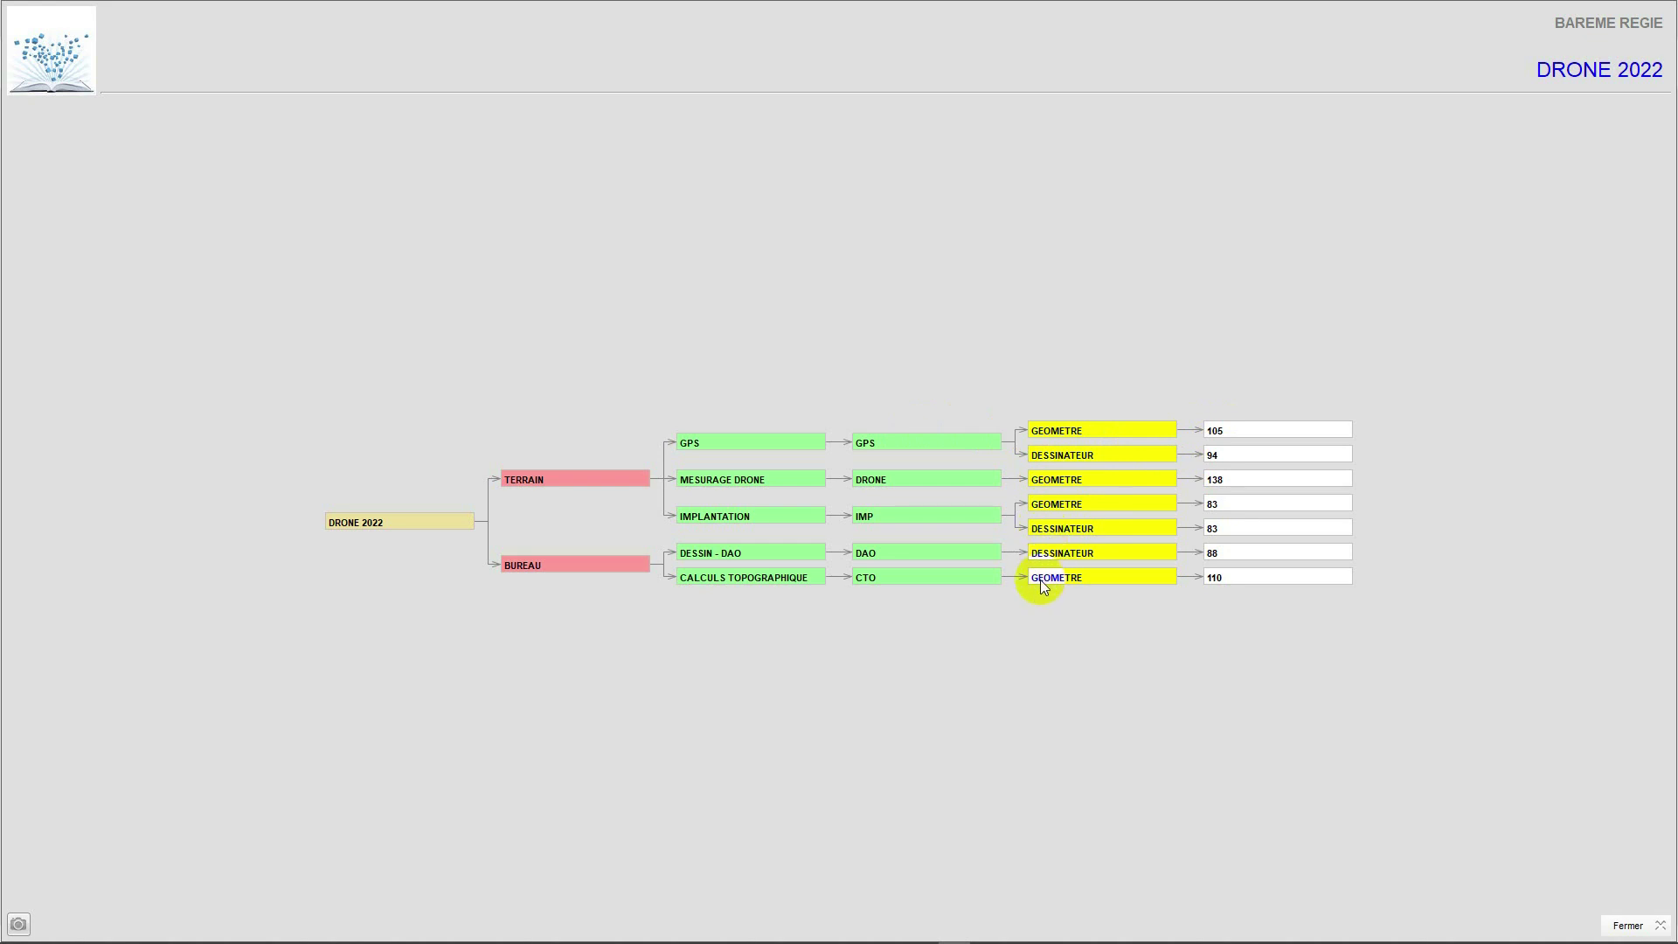
left_click(1627, 924)
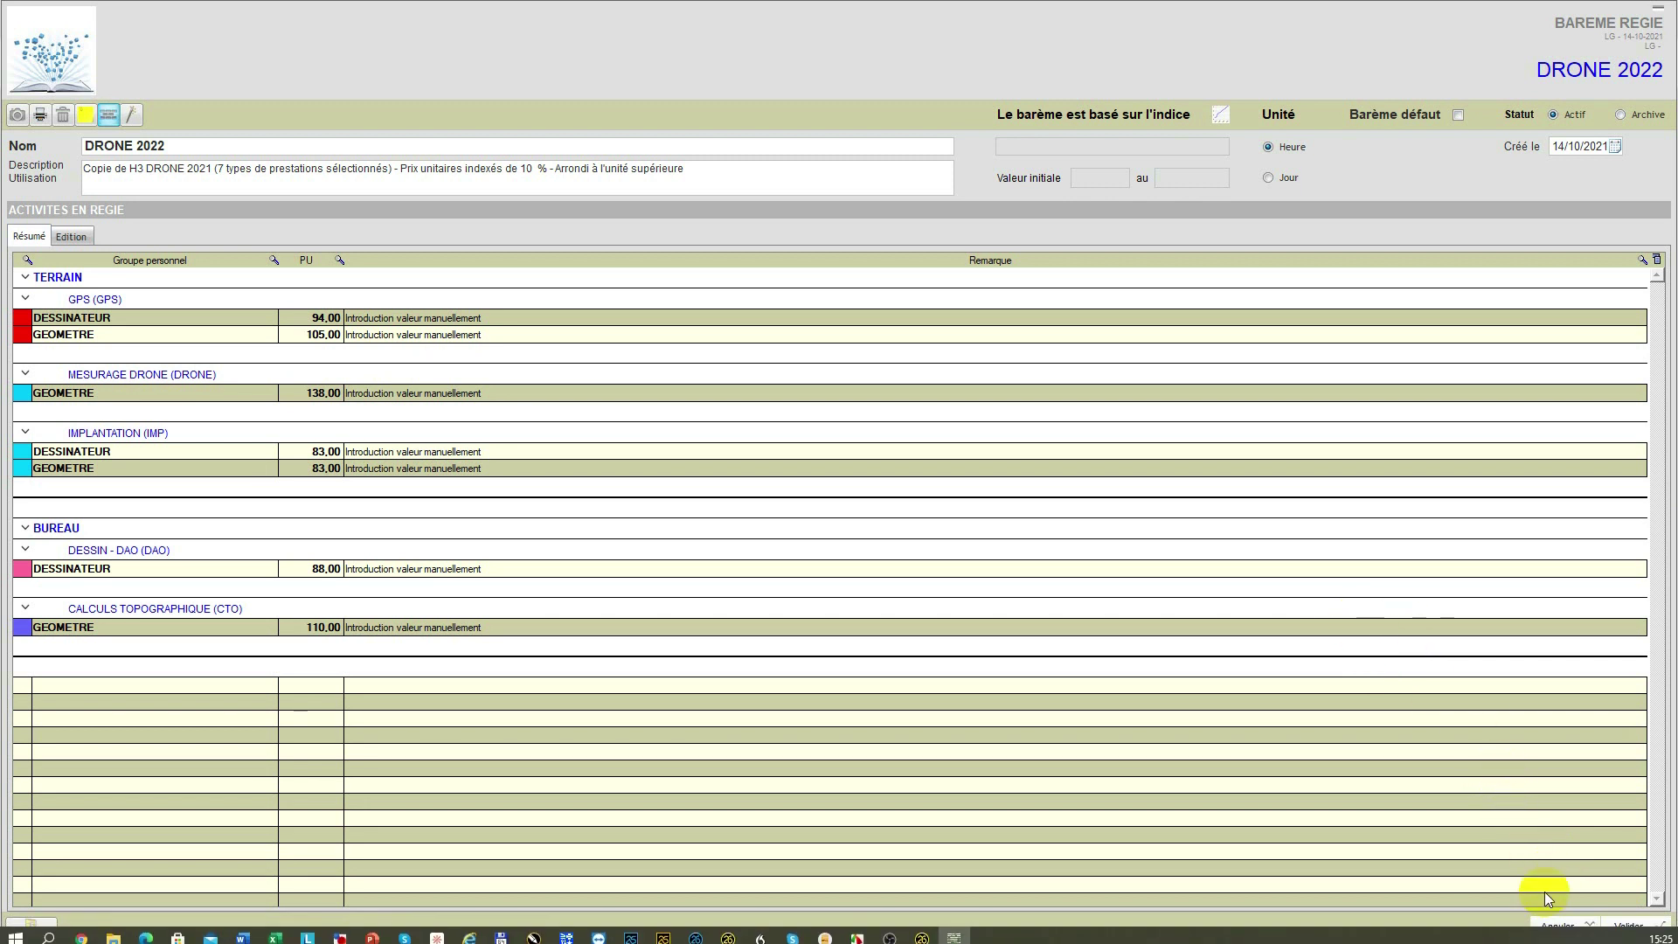
left_click(1556, 922)
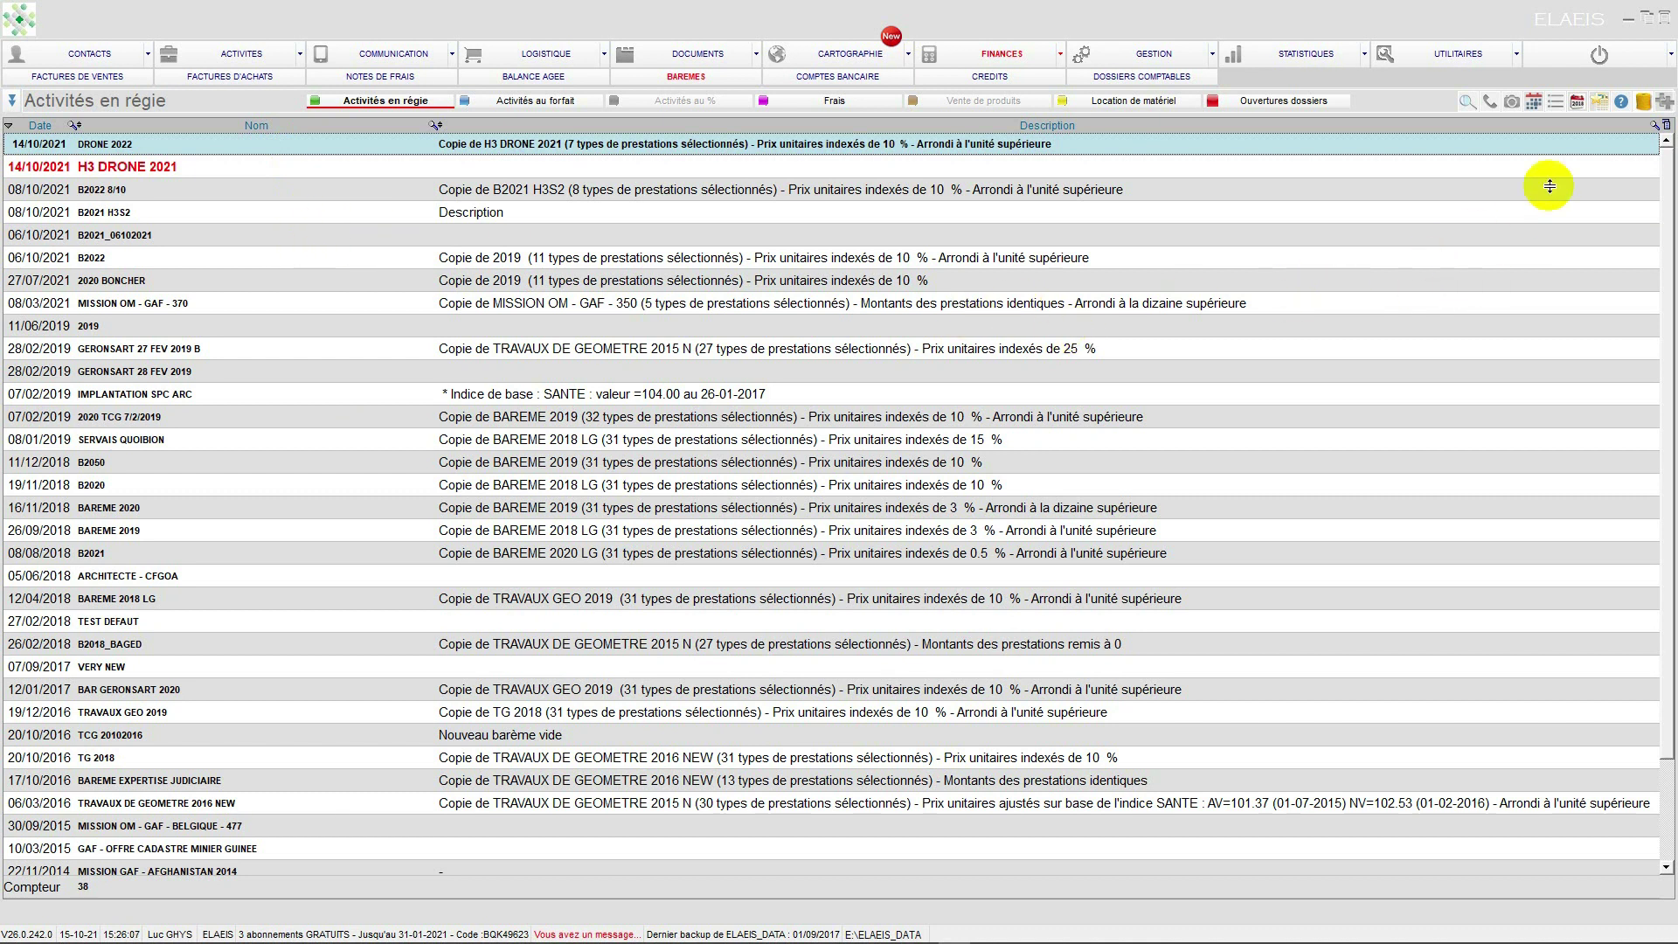
Create an empty Activités en régie barème named NEW BAREME 2021, with Heure as its time unit
left_click(1662, 105)
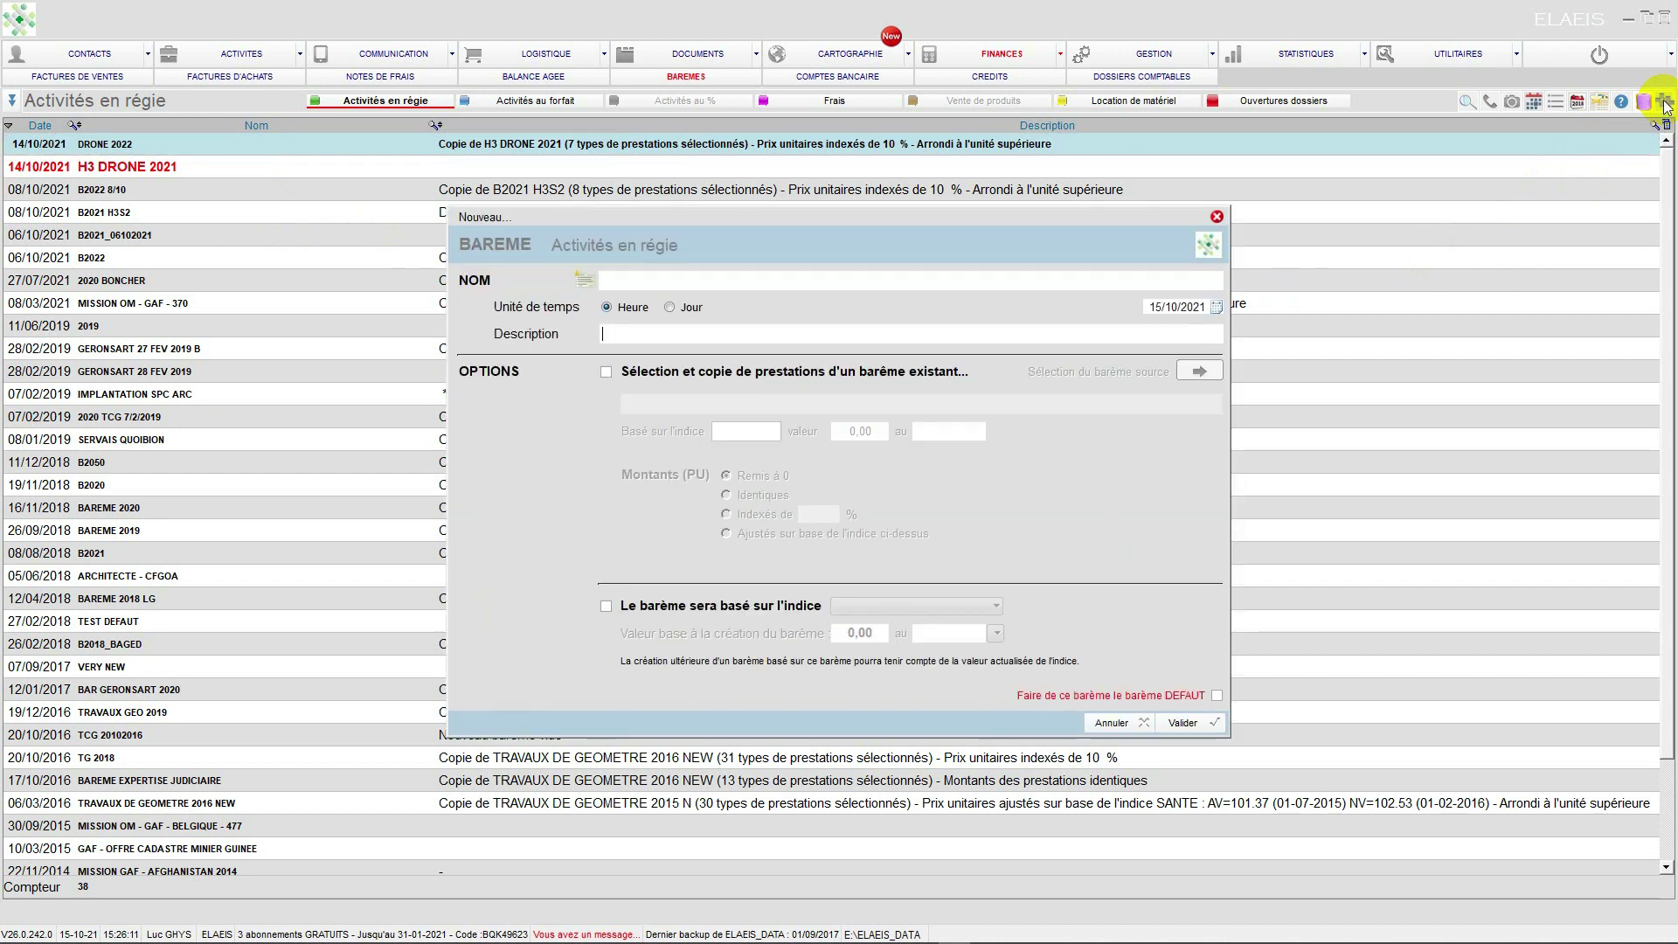
left_click(624, 287)
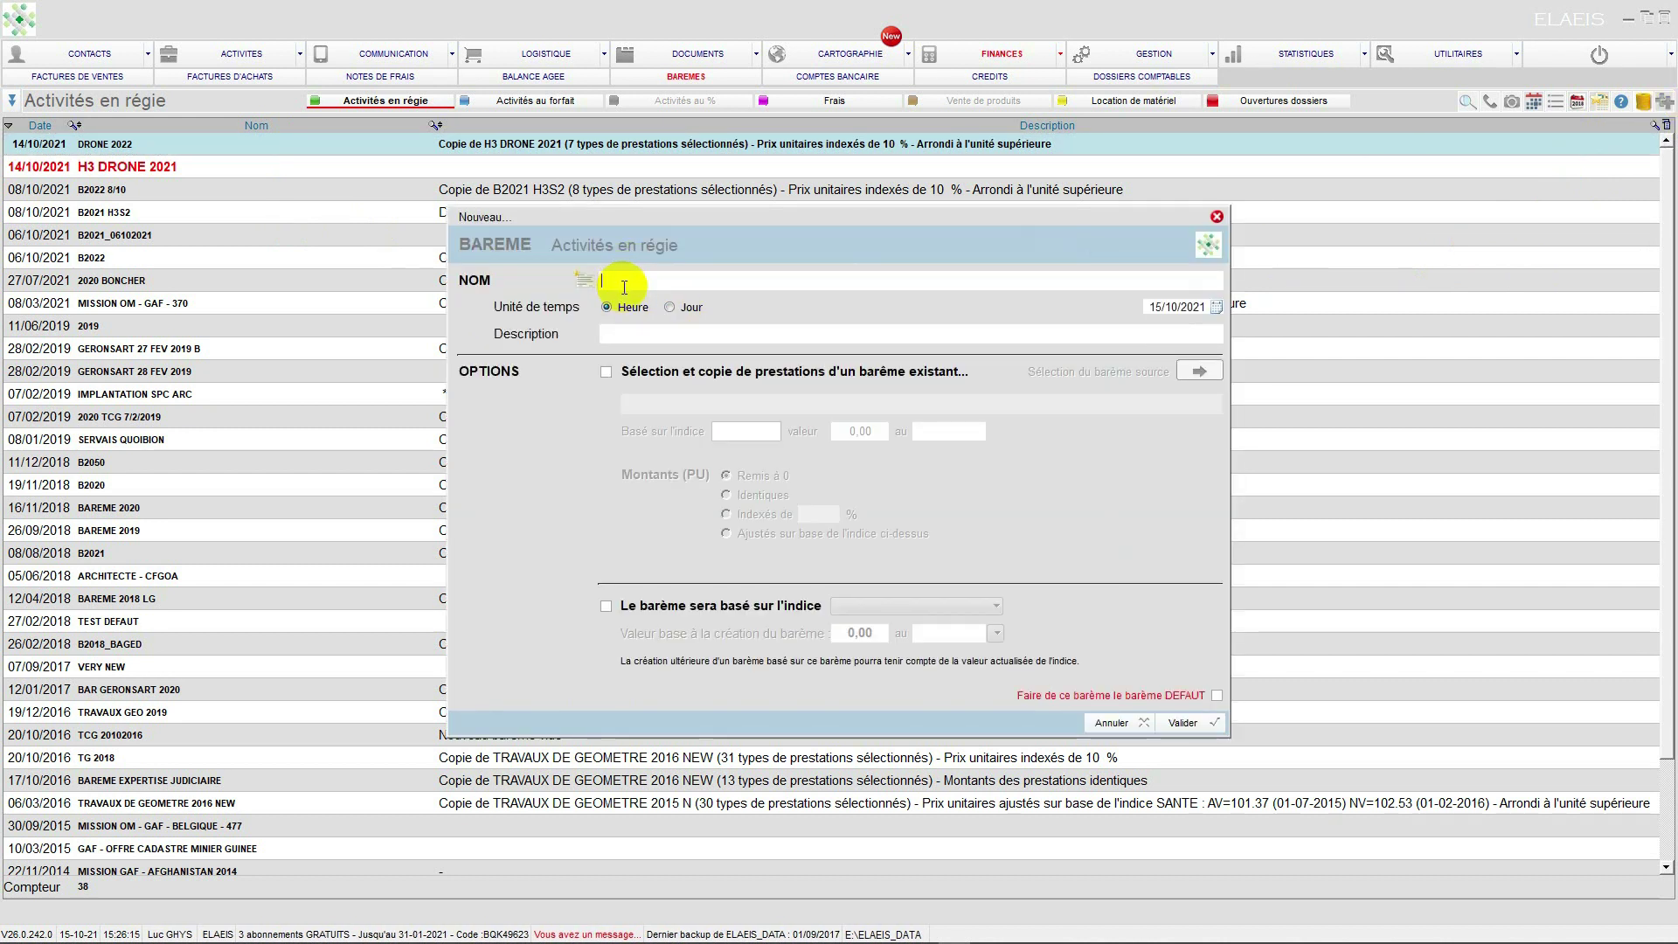
type("NEW BARME 2021")
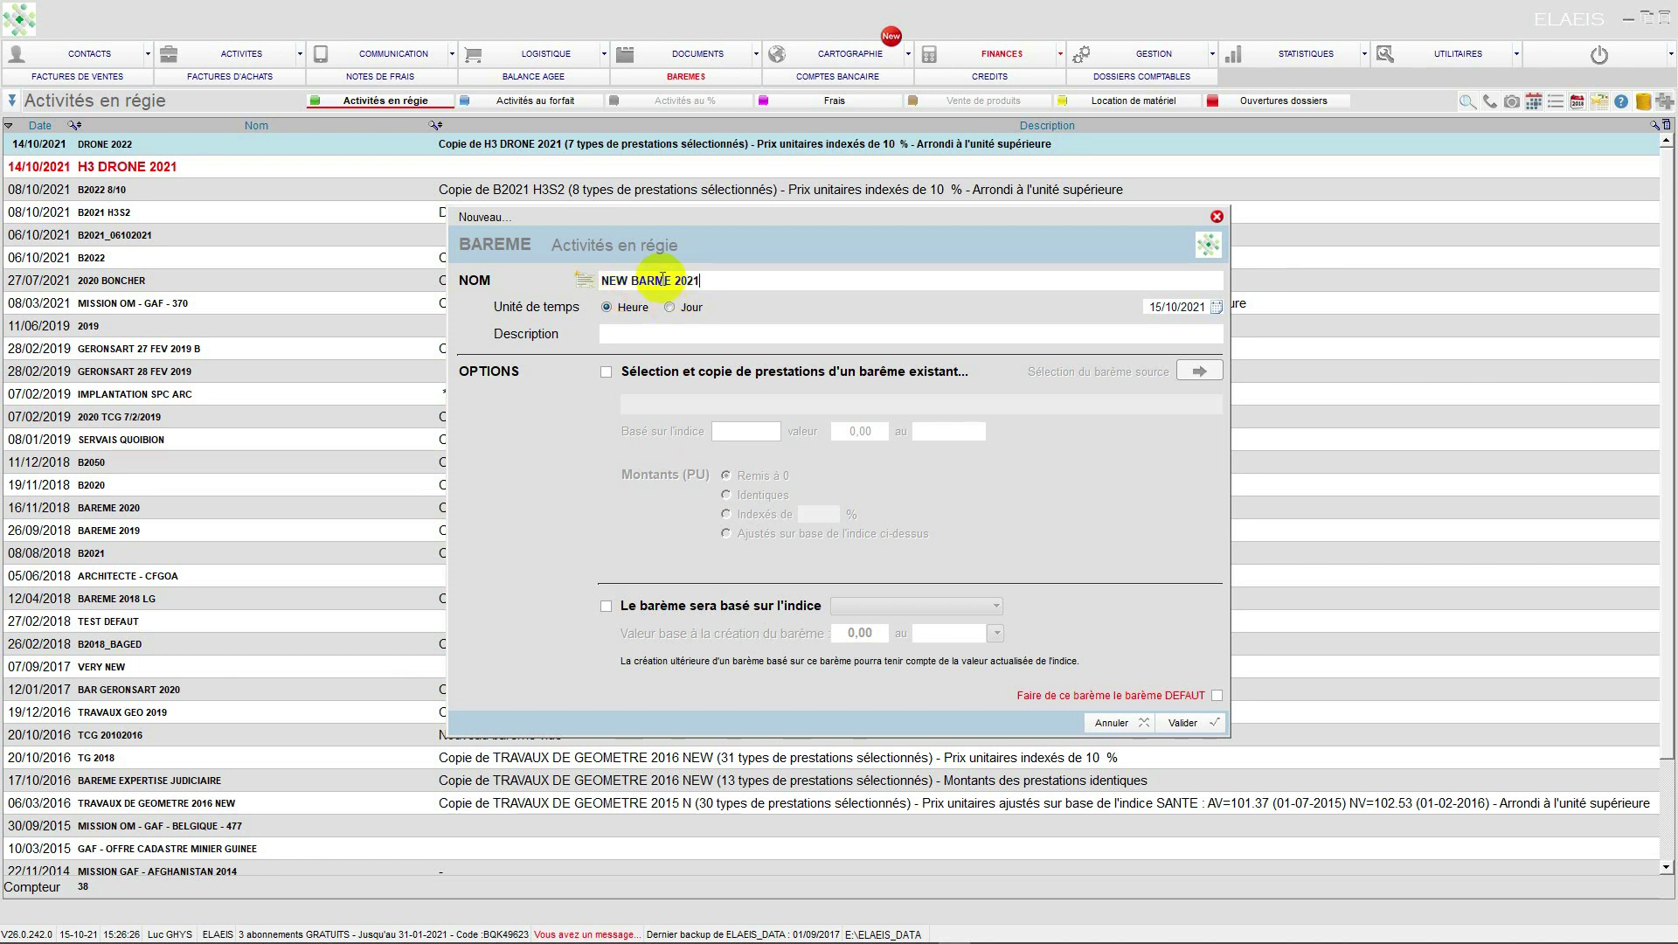
key("Left")
key("Left")
key("Left")
key("Left")
key("Left")
key("Left")
key("Left")
type("E")
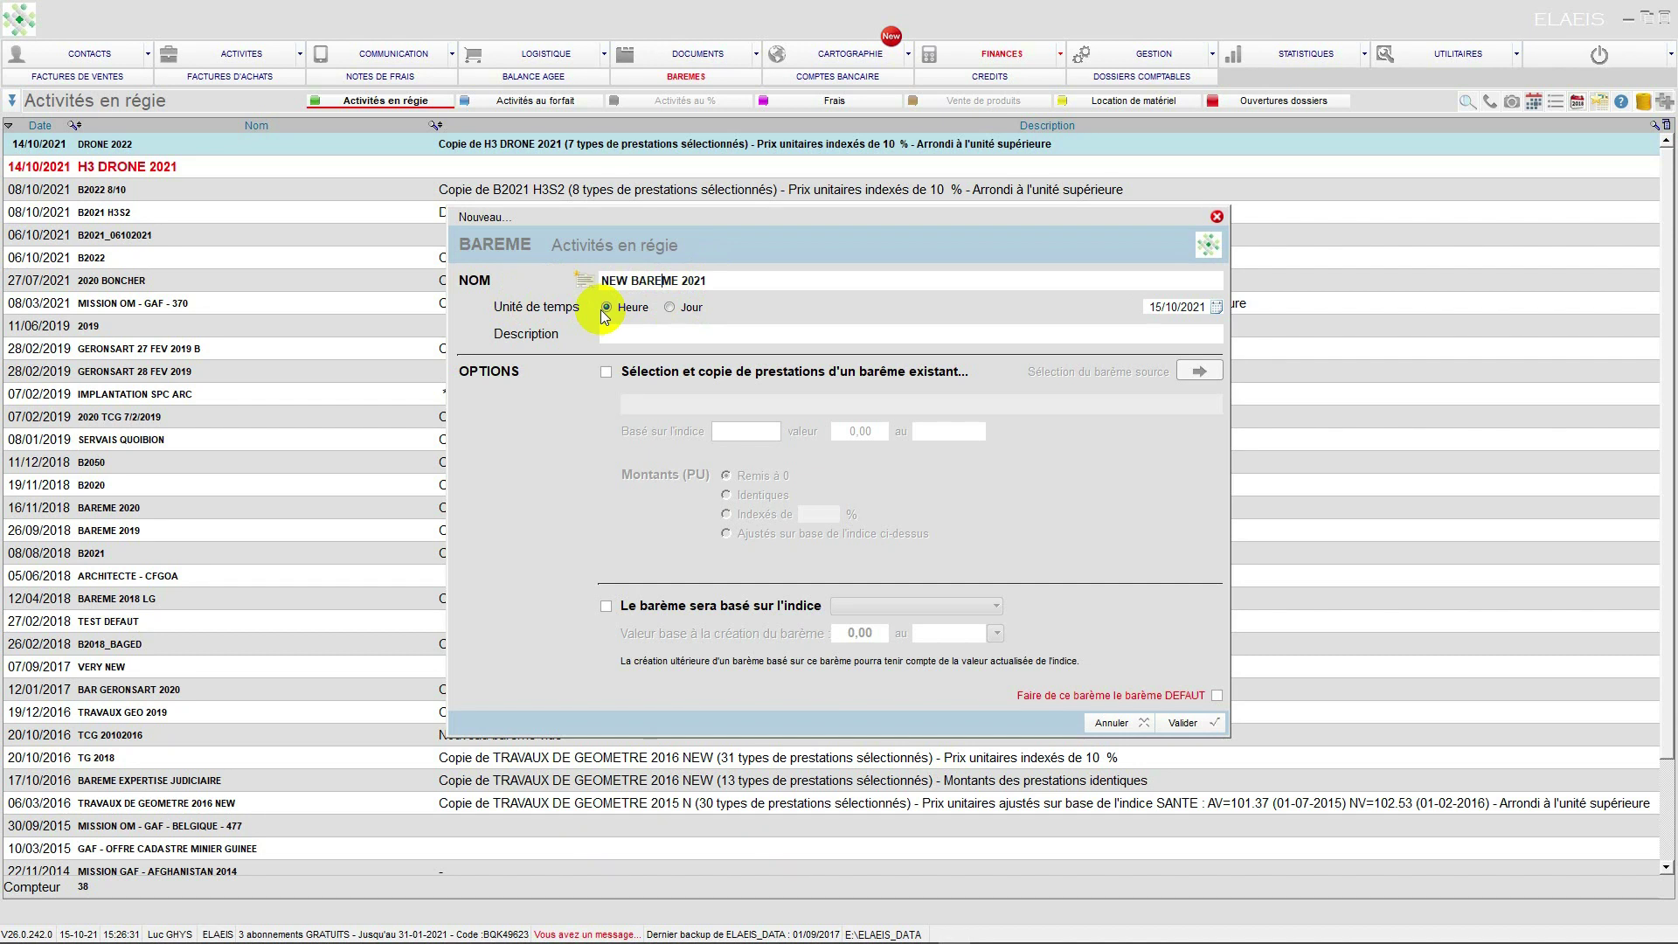
left_click(1166, 723)
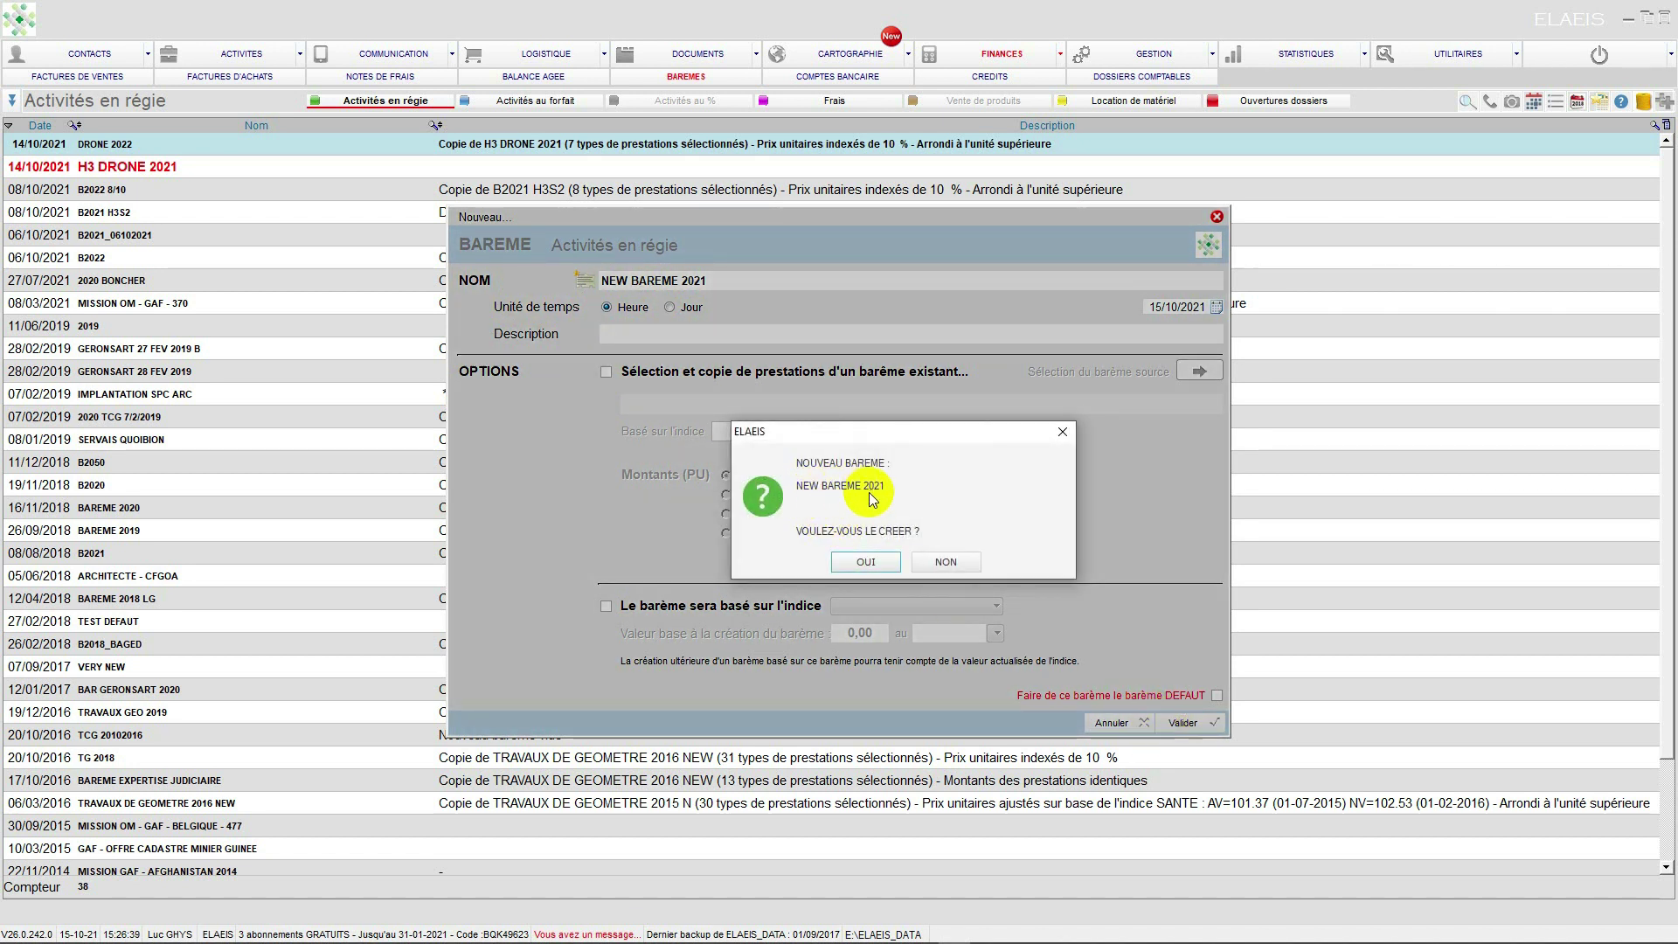
left_click(877, 561)
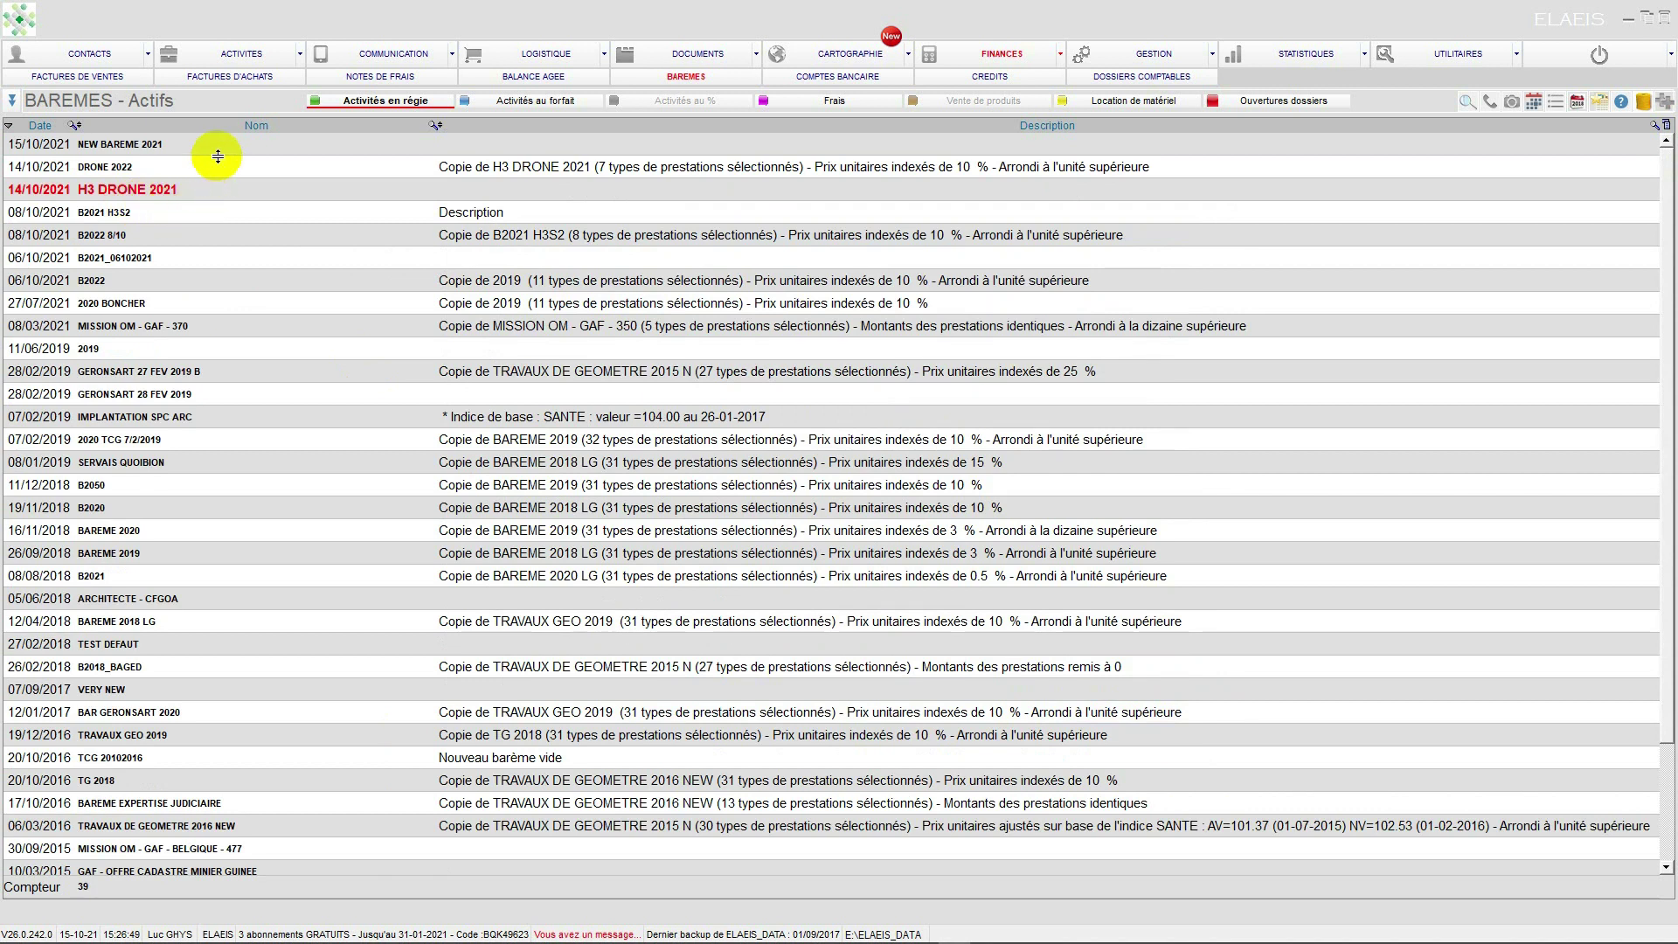
Open the NEW BAREME 2021 record, examine its empty summary, and leave it without saving
double_click(276, 145)
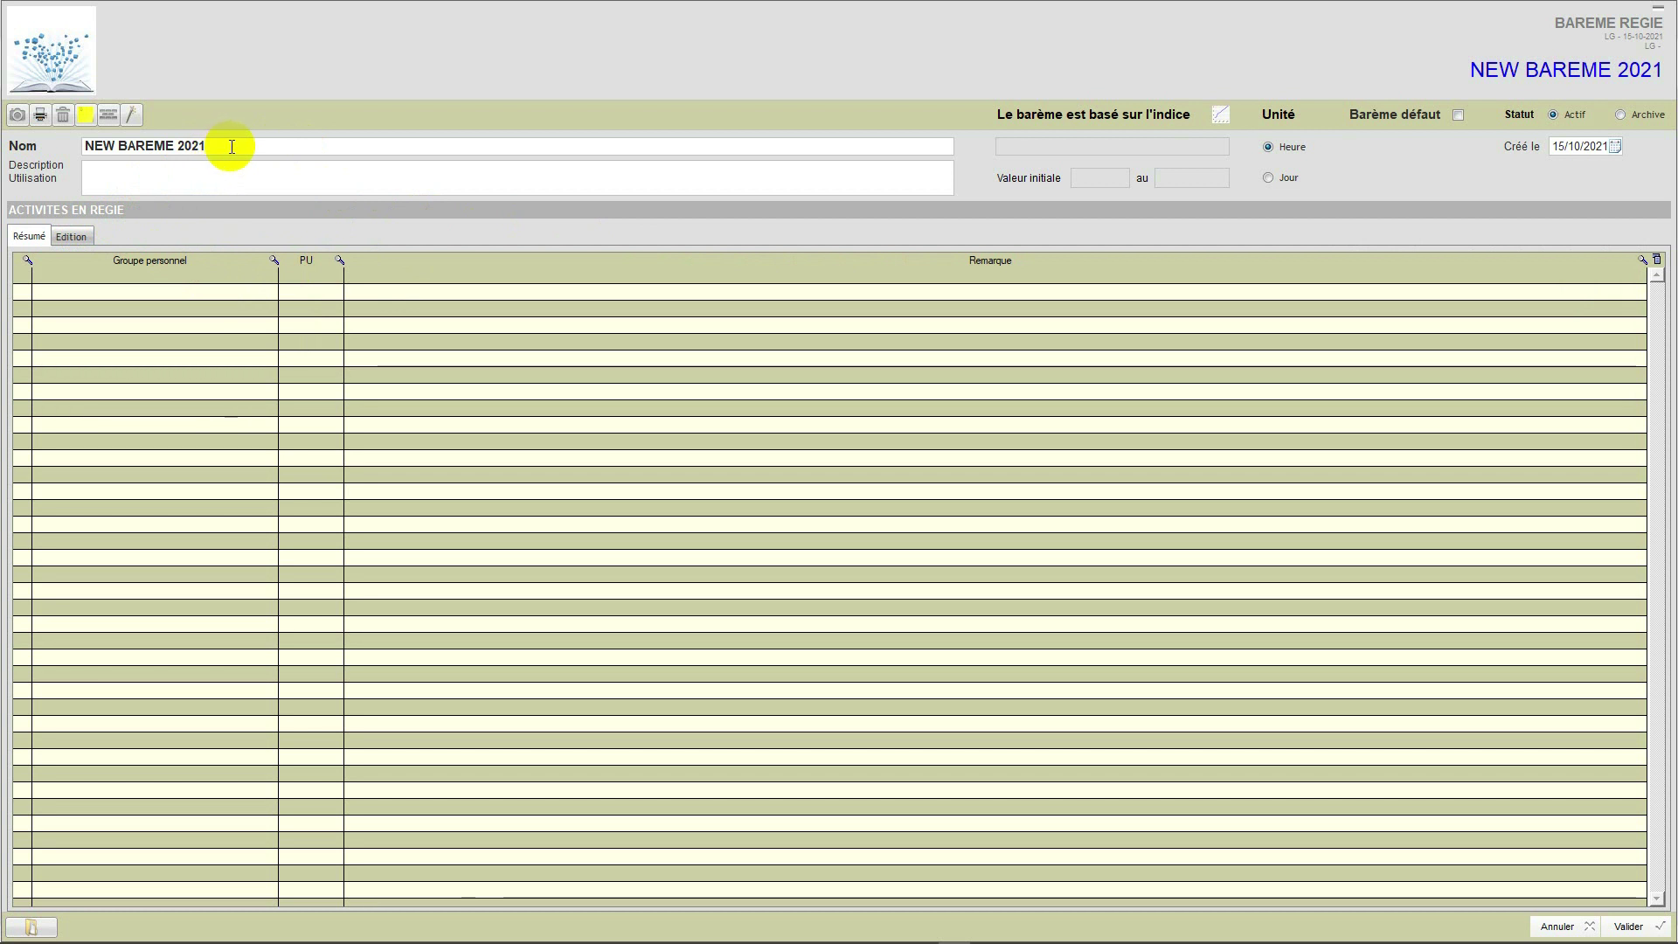
left_click(231, 147)
left_click(232, 146)
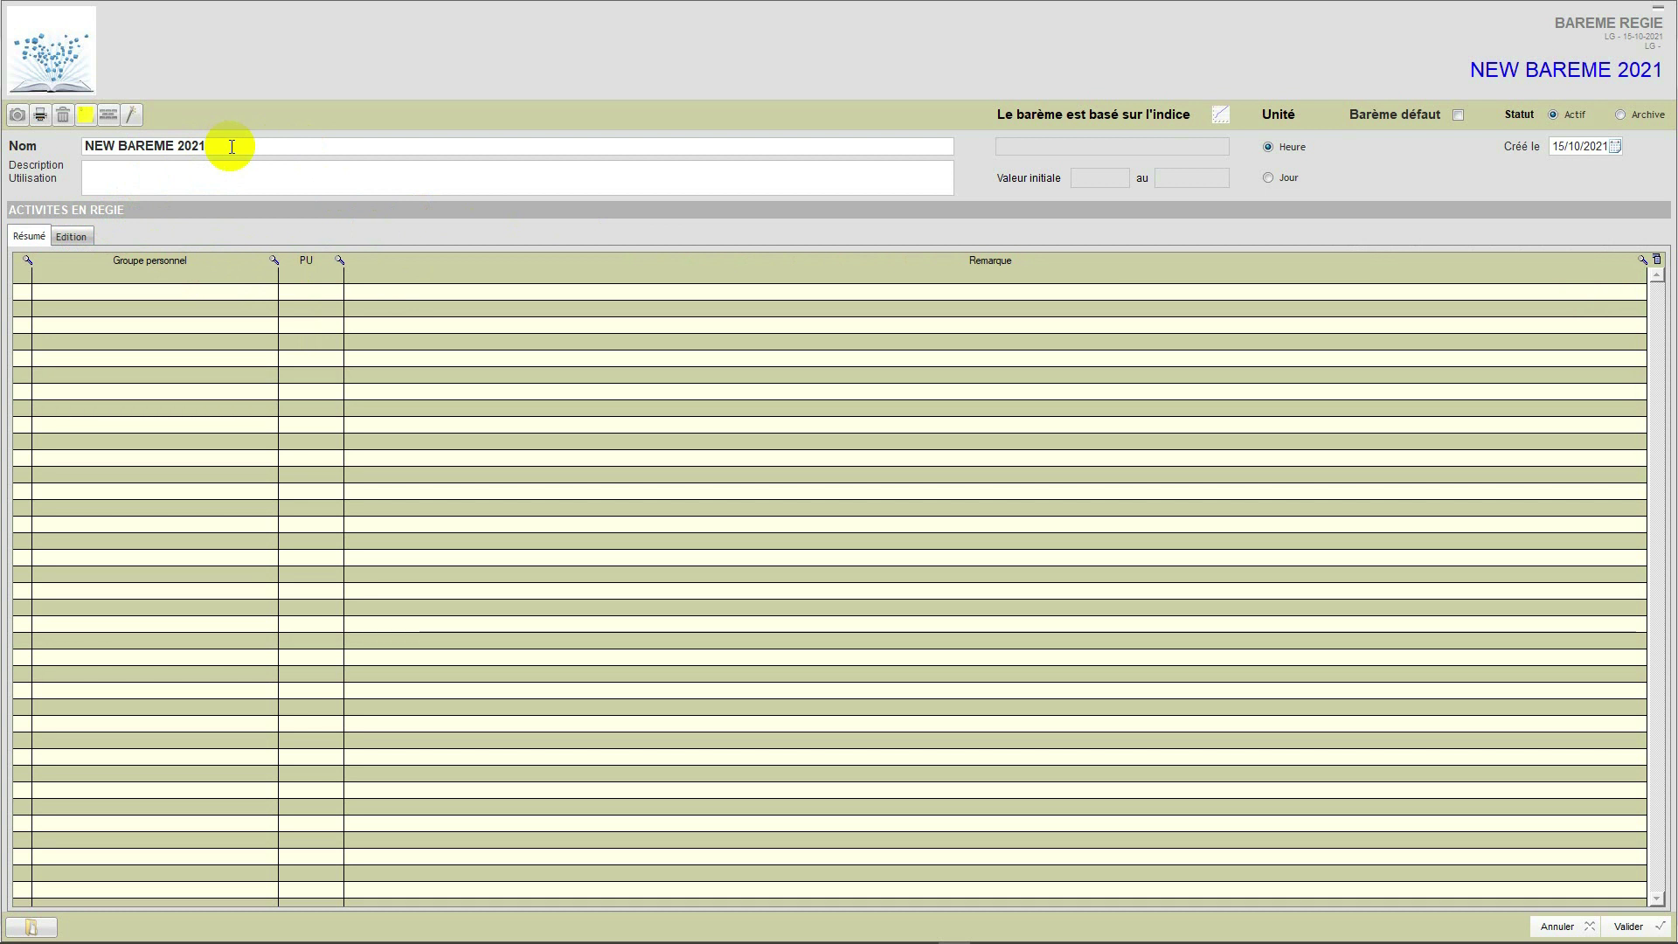
left_click(1538, 917)
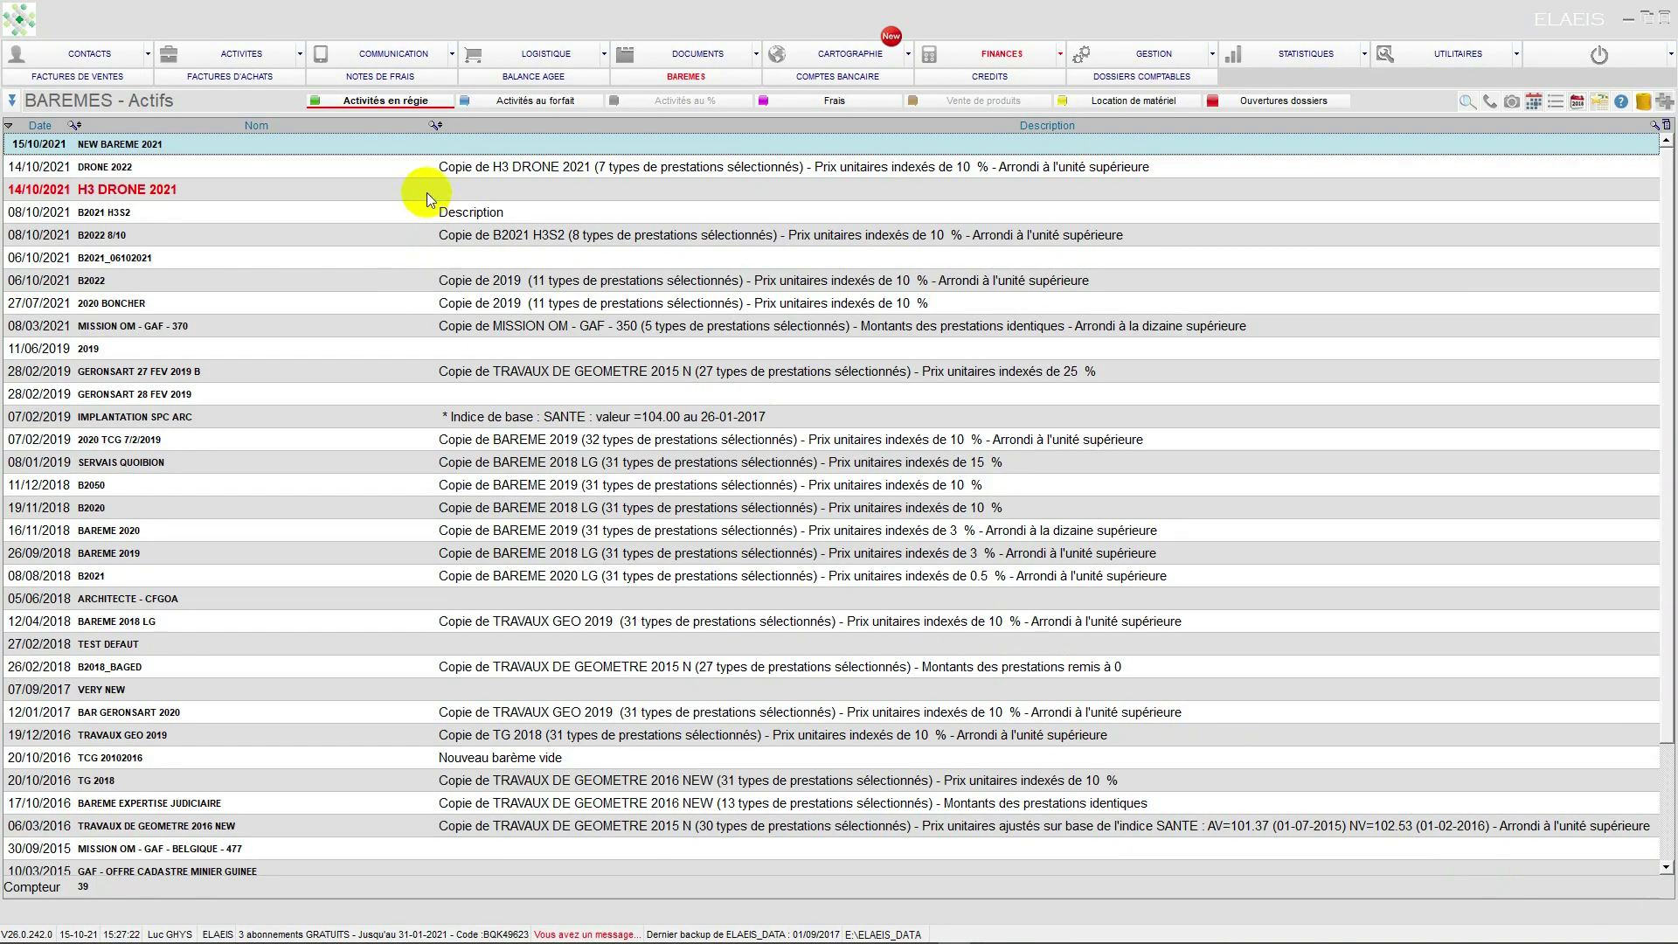
Look through the BAREMES views and catalogues, then view the Catalogue de personnel with its groupes barémiques and close it
left_click(12, 101)
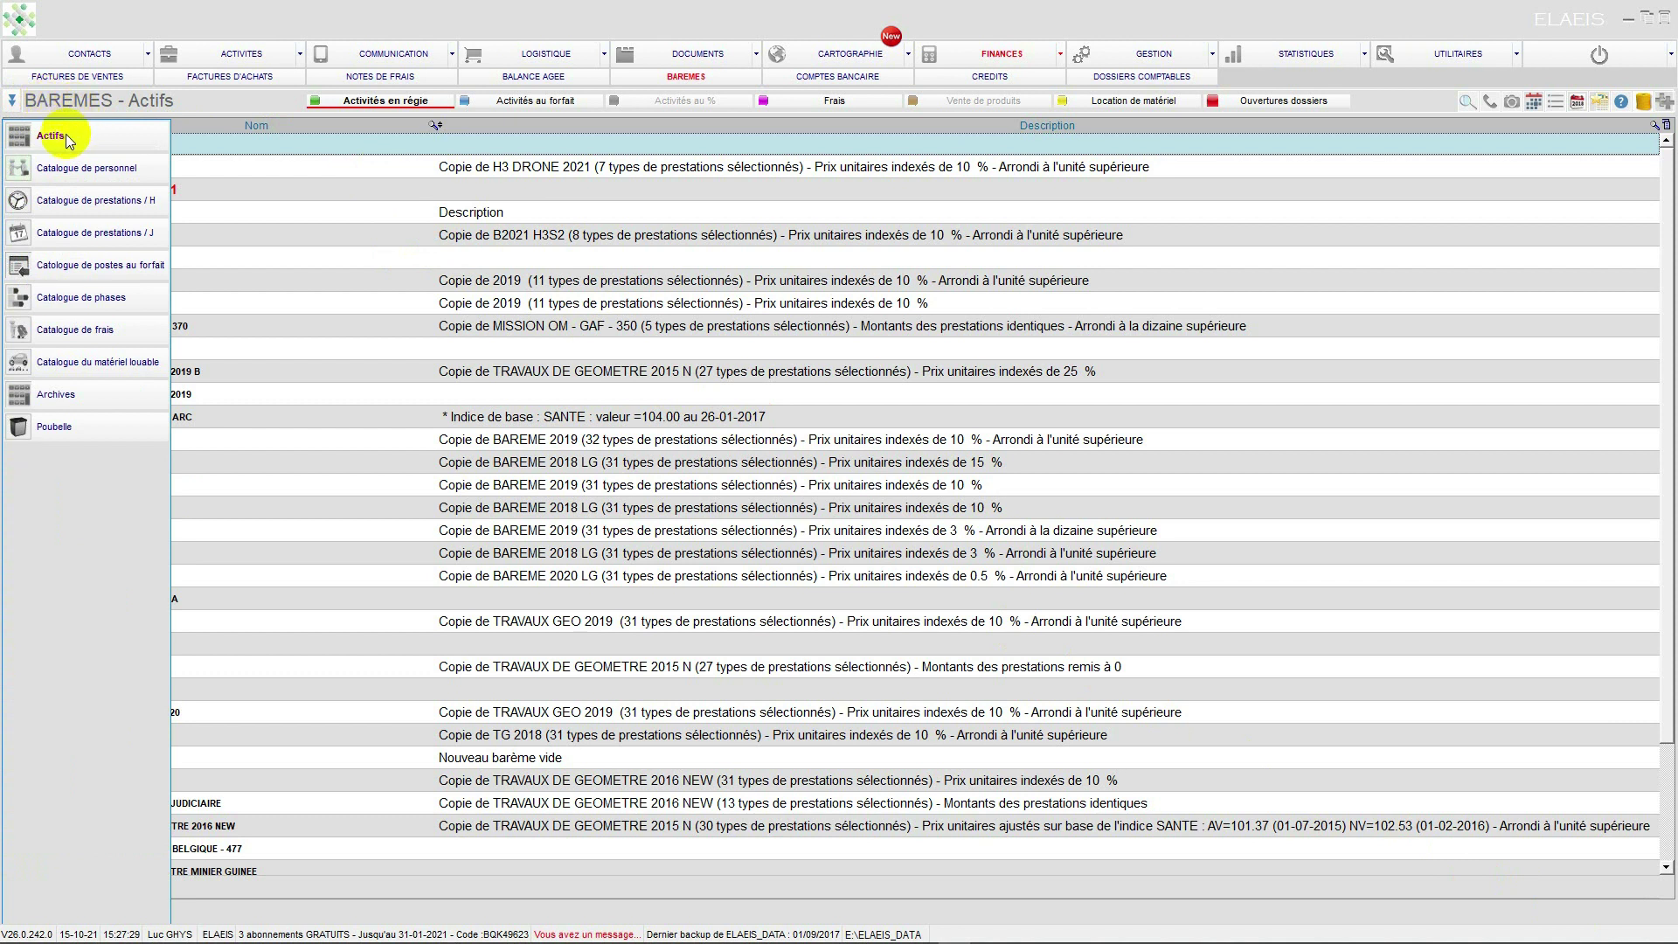
left_click(67, 136)
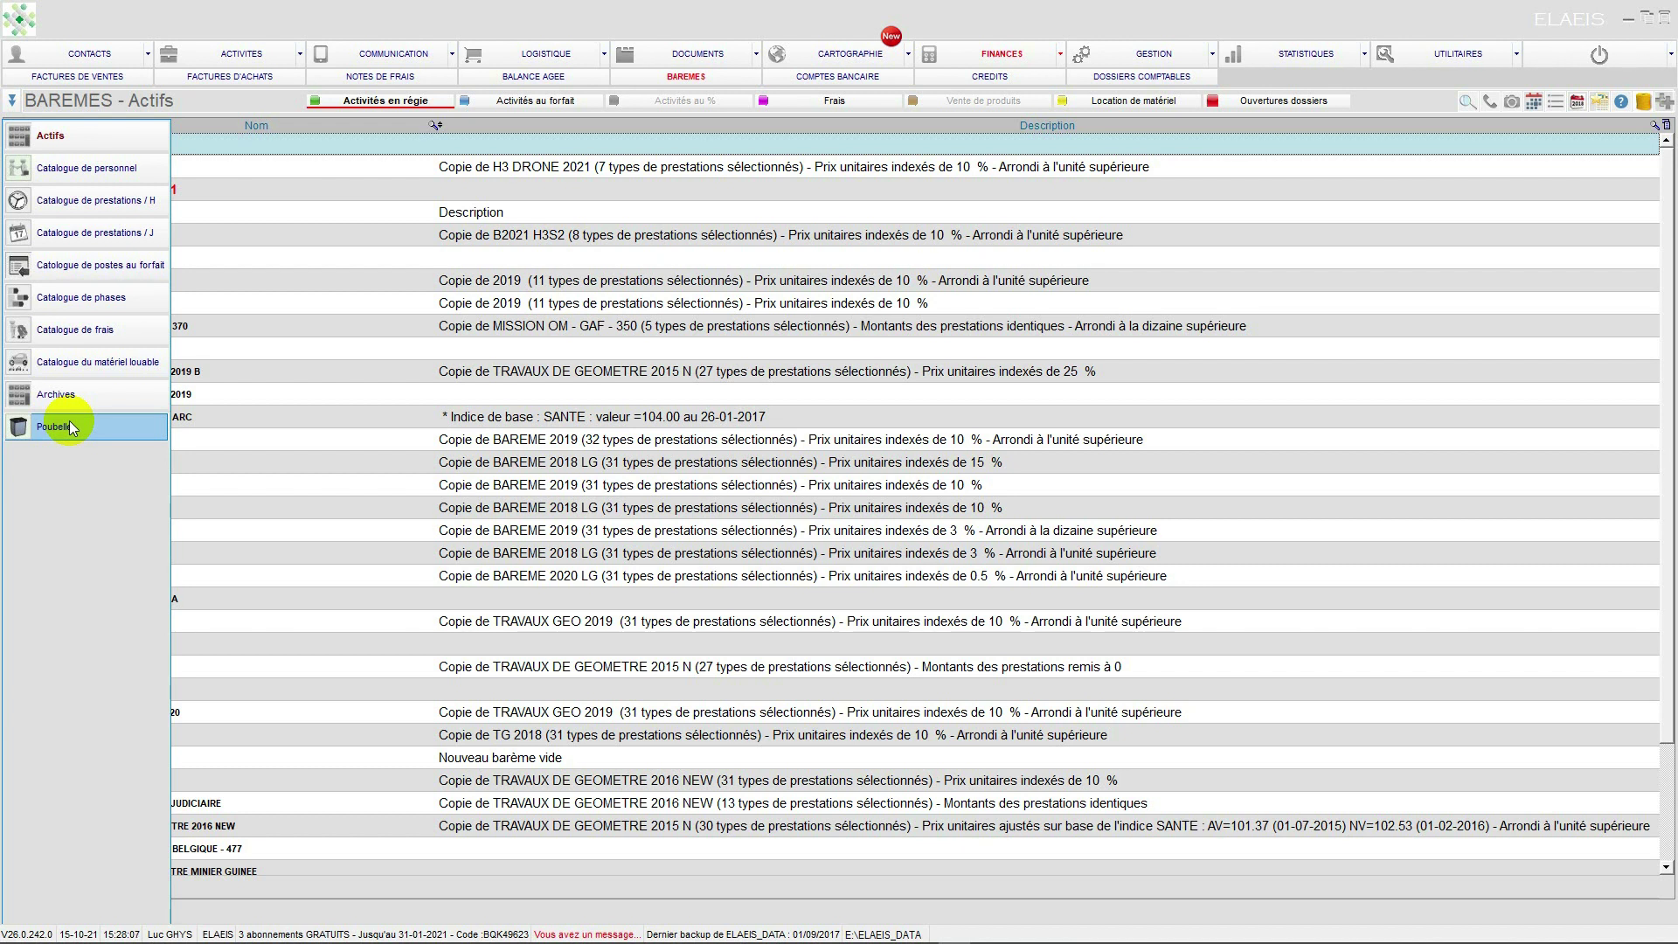
left_click(56, 170)
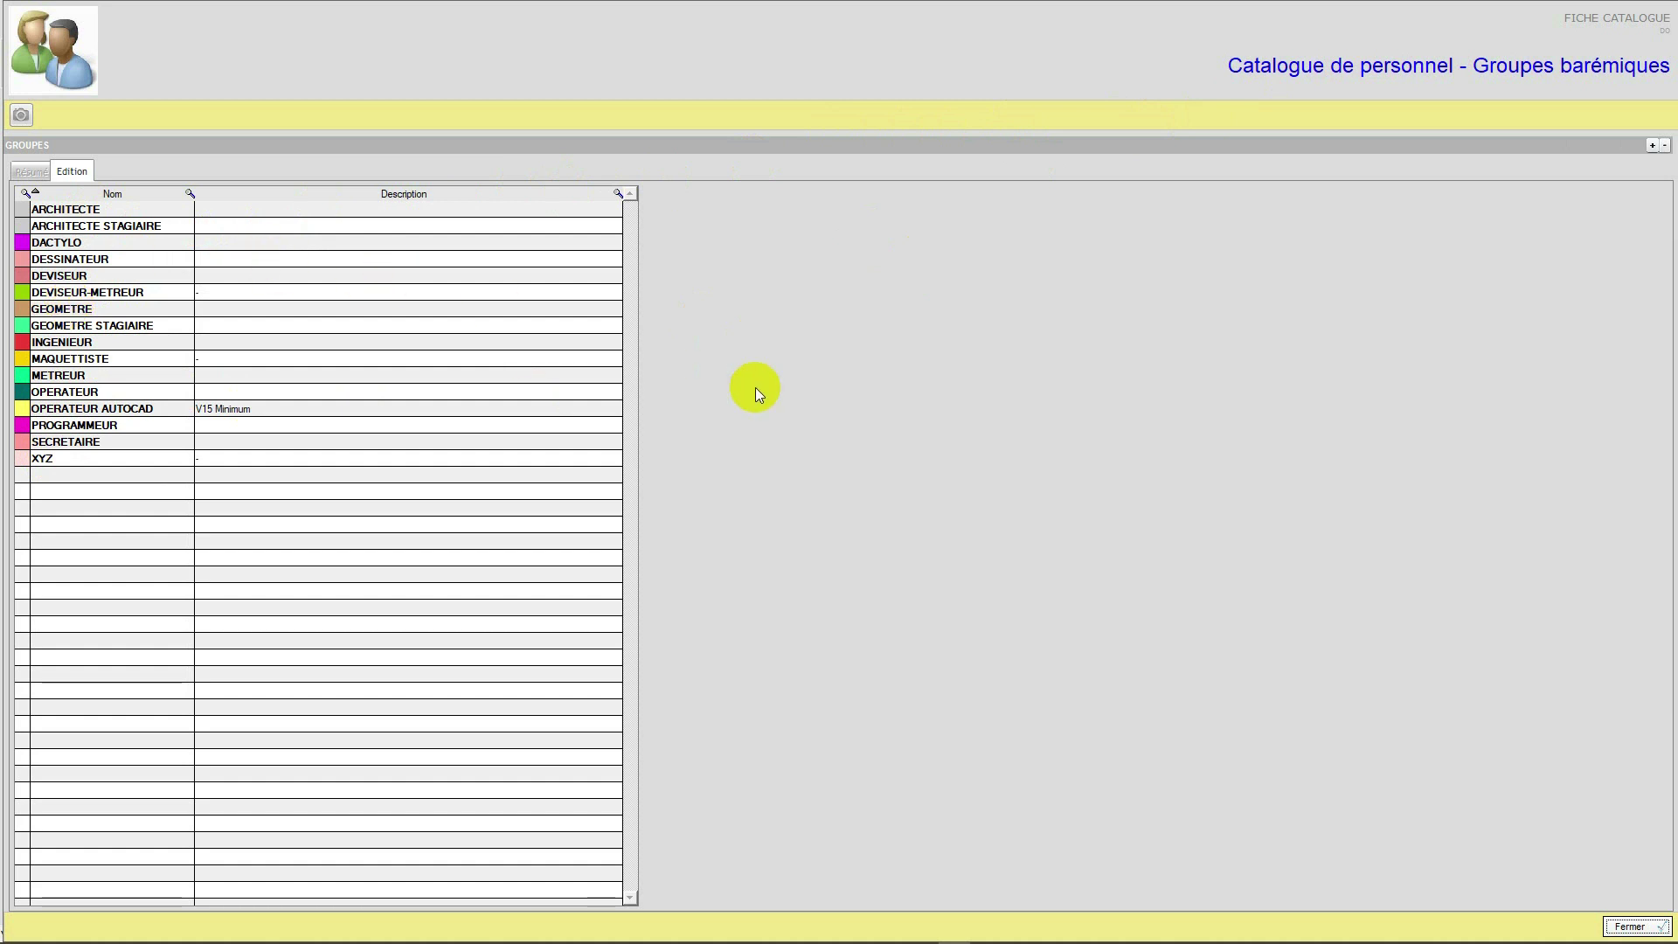
left_click(1630, 926)
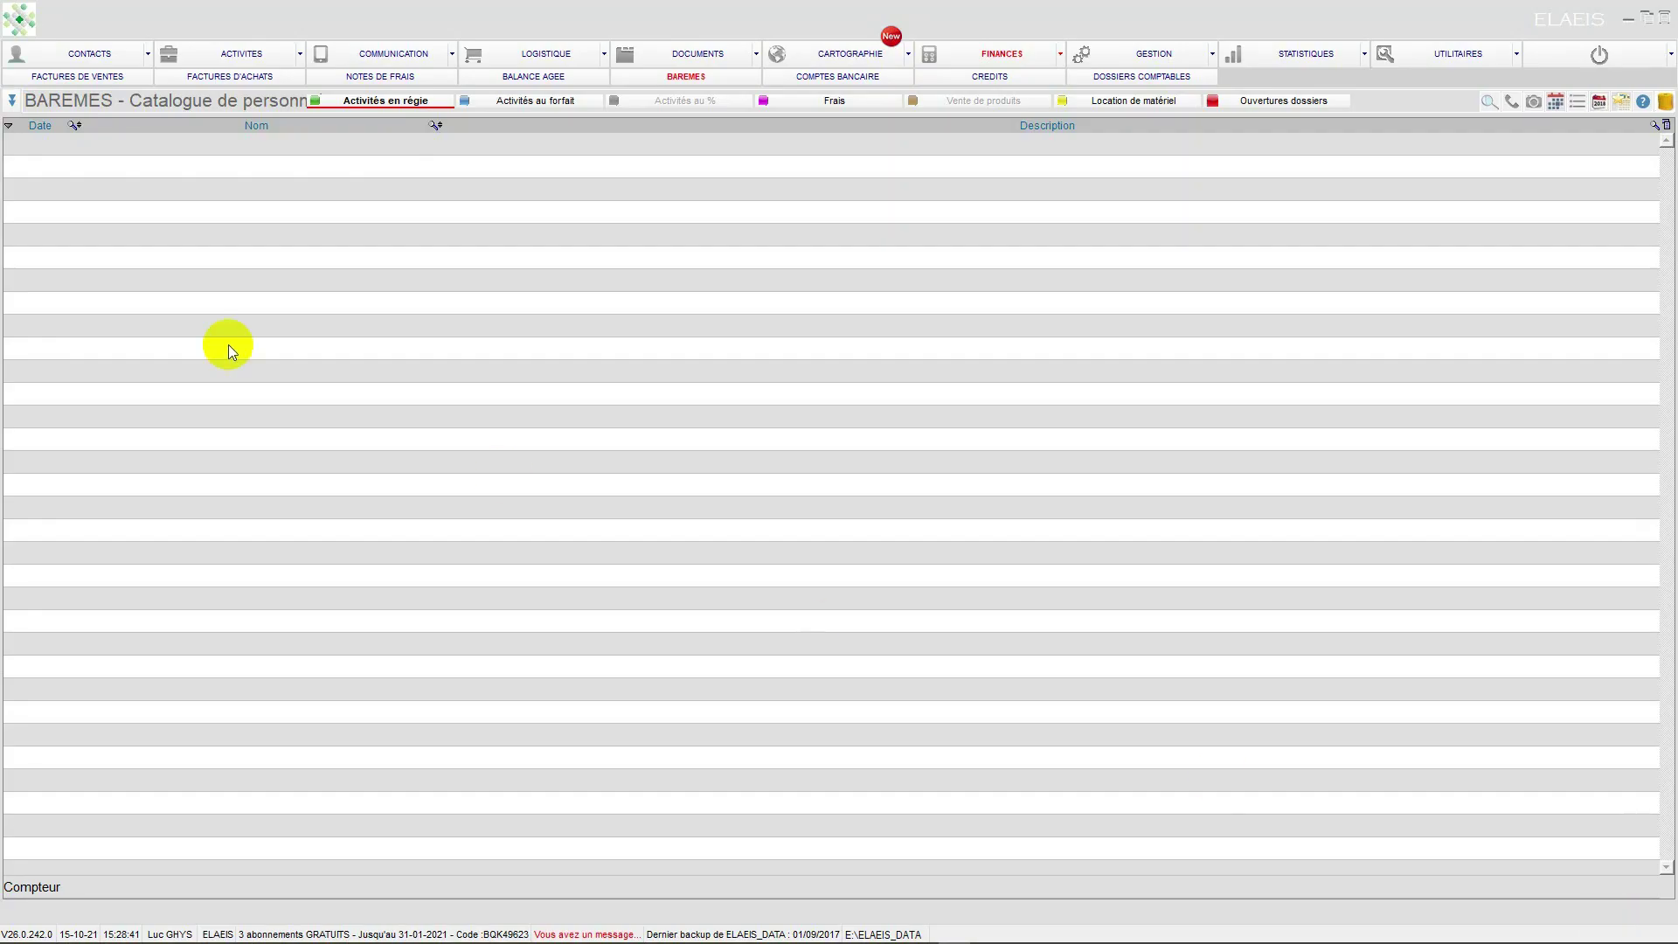
Browse the whole Catalogue de prestations / H, examining its groups, services and codes, and close it
left_click(13, 105)
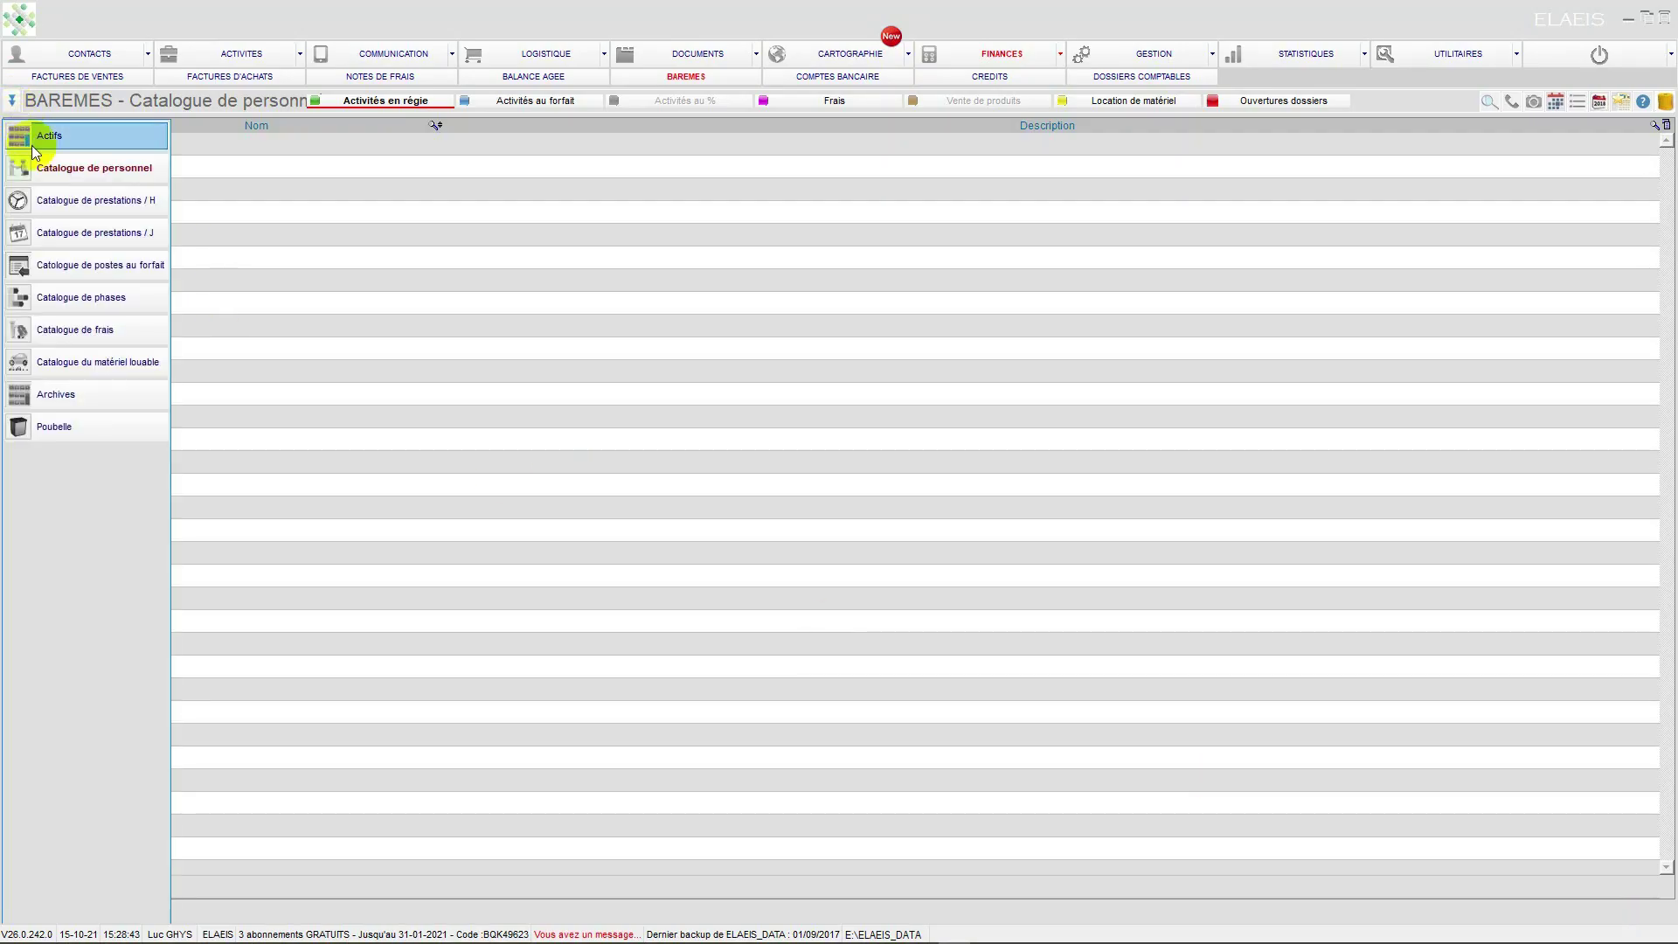
left_click(72, 206)
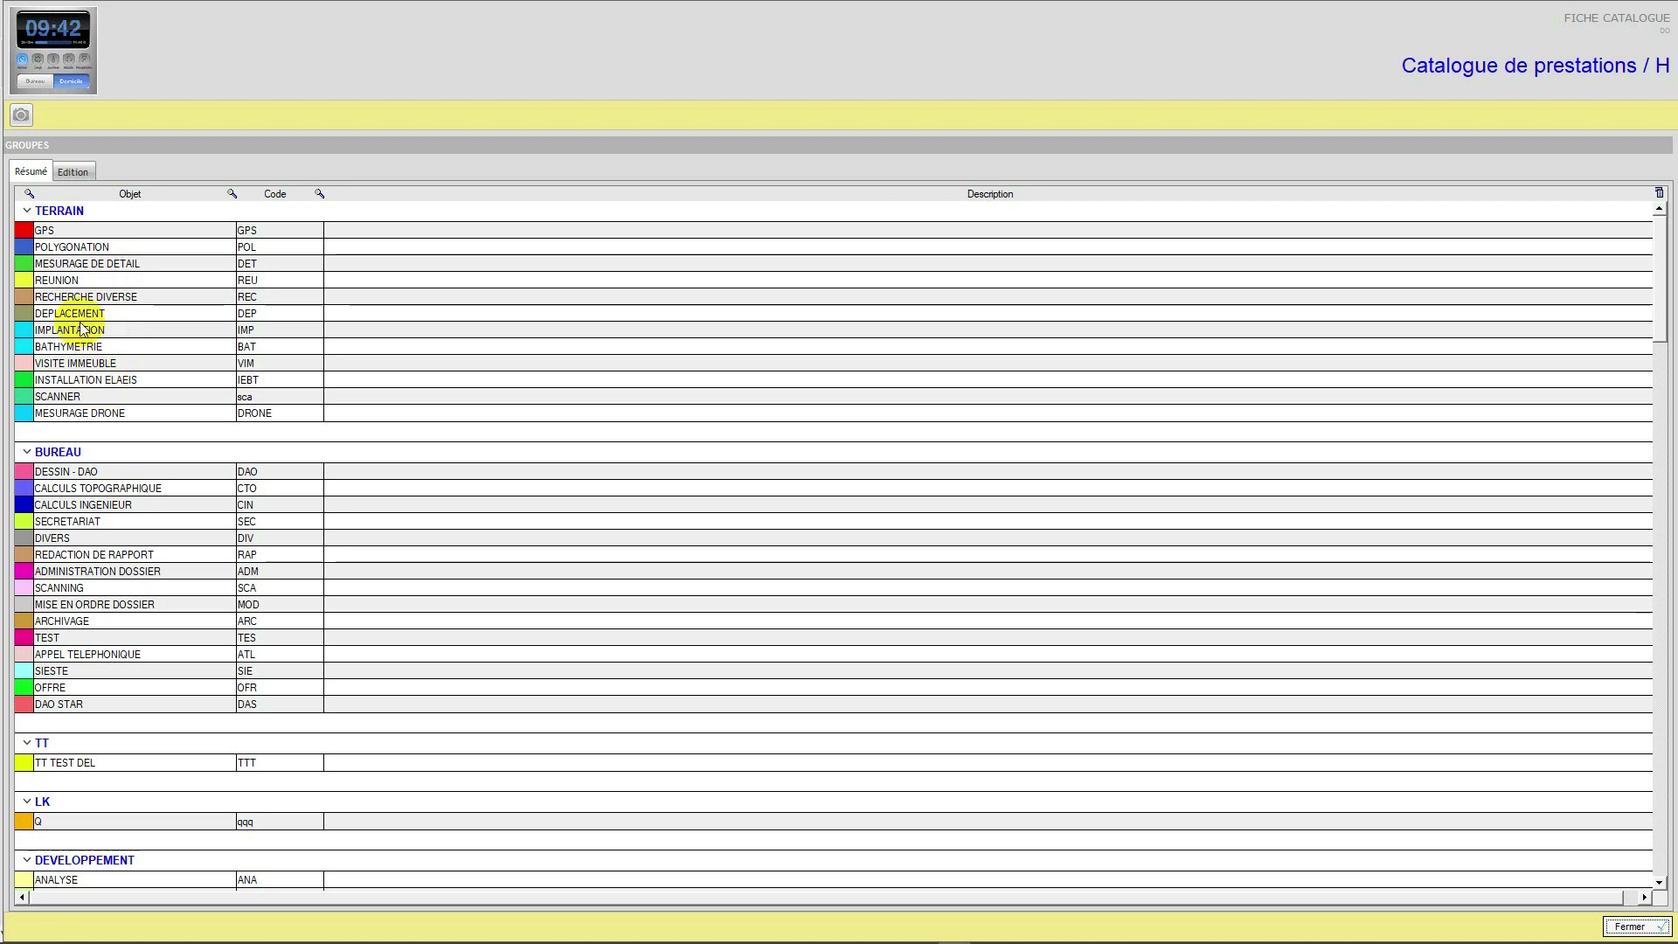
scroll(76, 318, "down", 10)
scroll(76, 318, "down", 7)
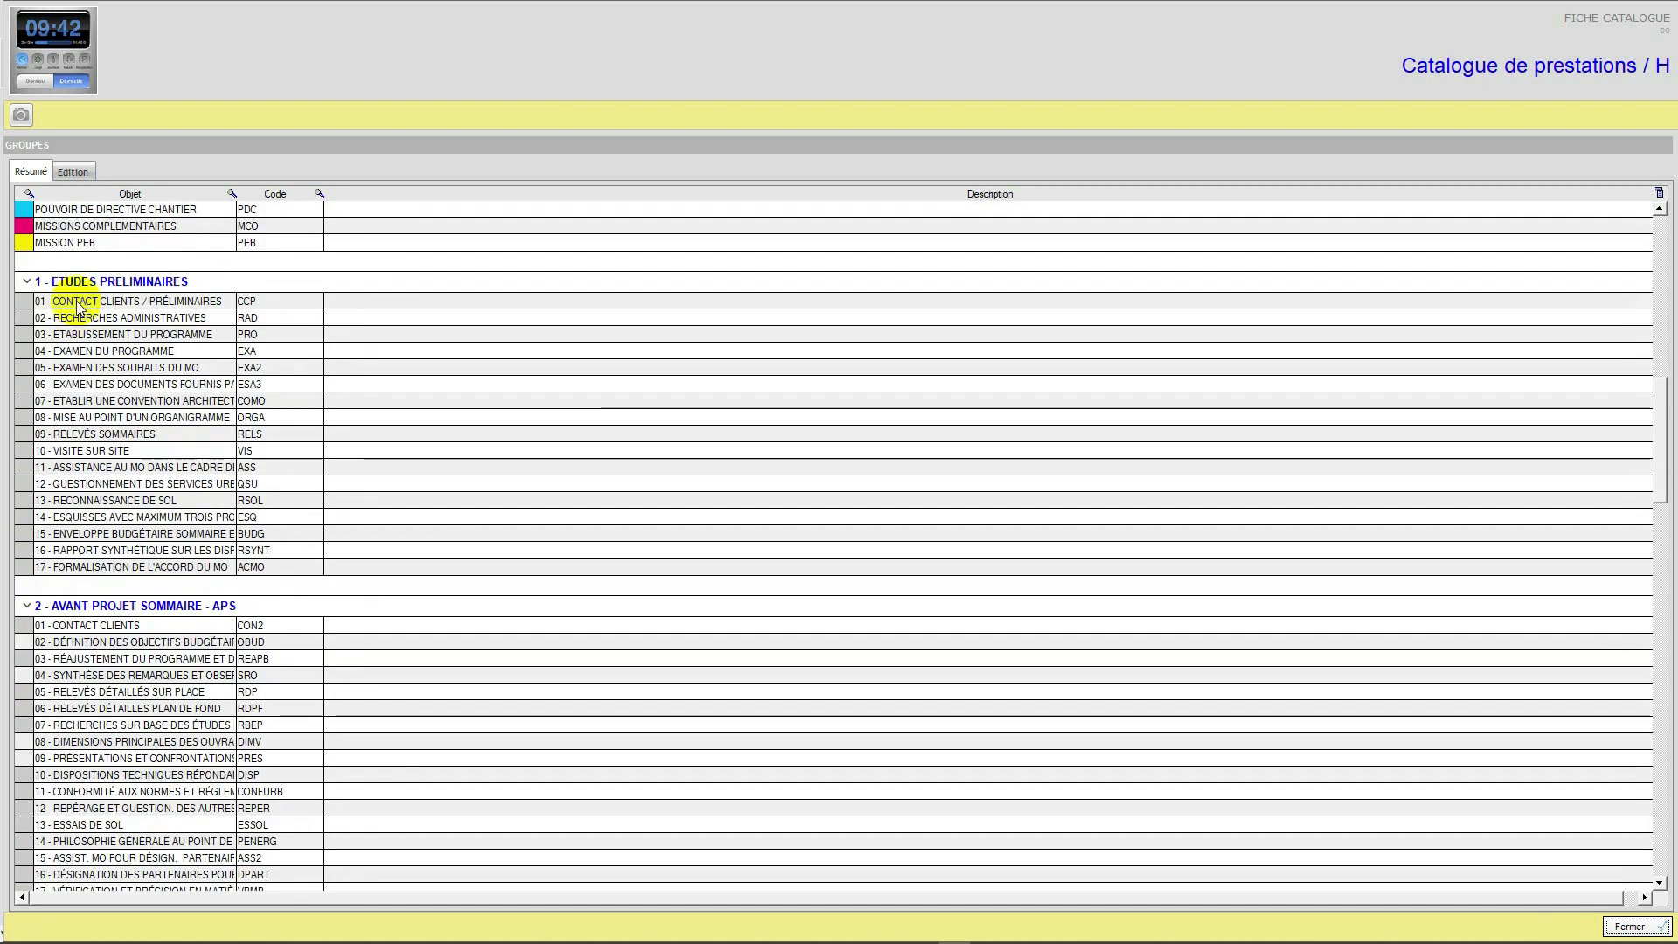
scroll(120, 384, "down", 5)
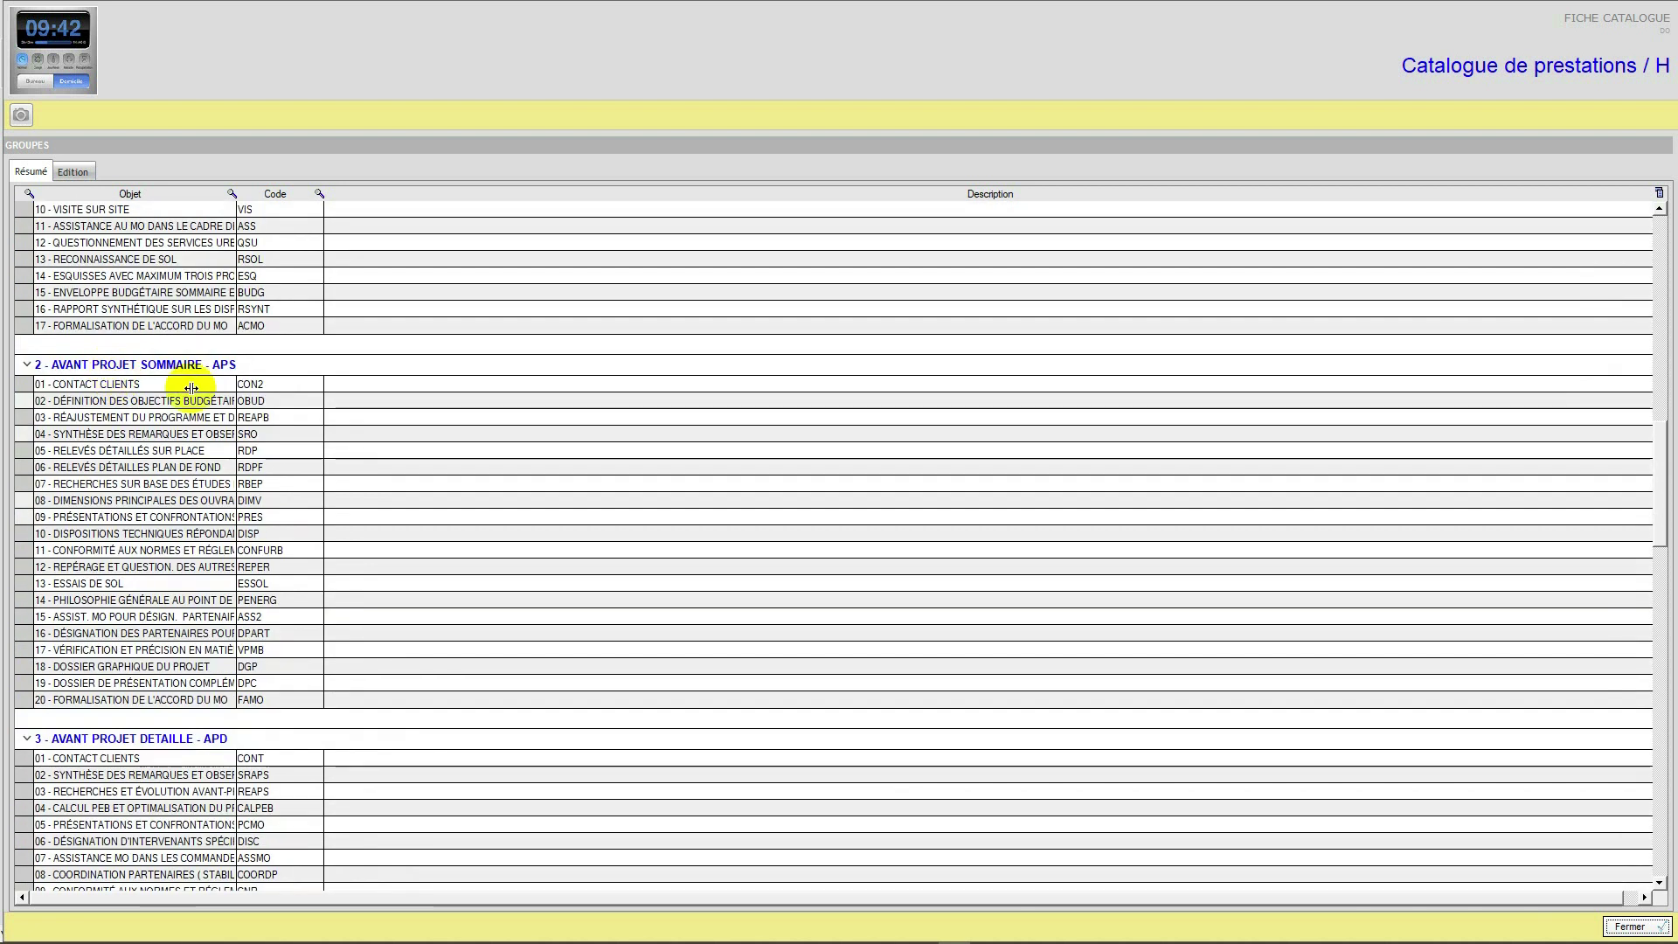
scroll(201, 389, "down", 7)
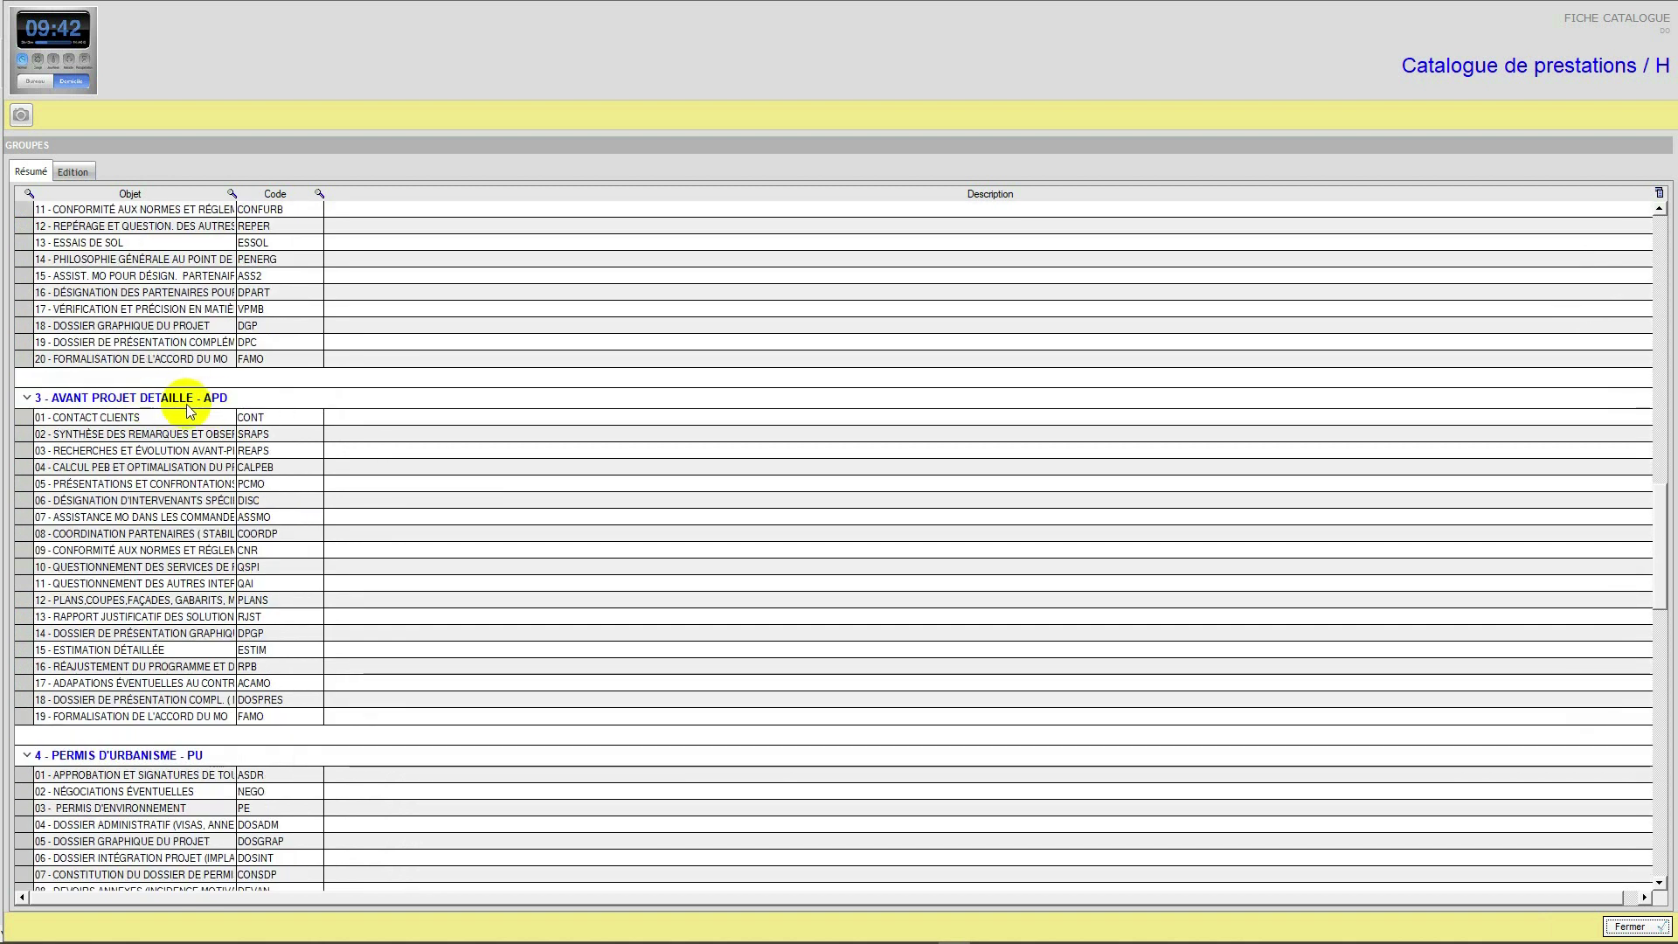
scroll(197, 403, "down", 6)
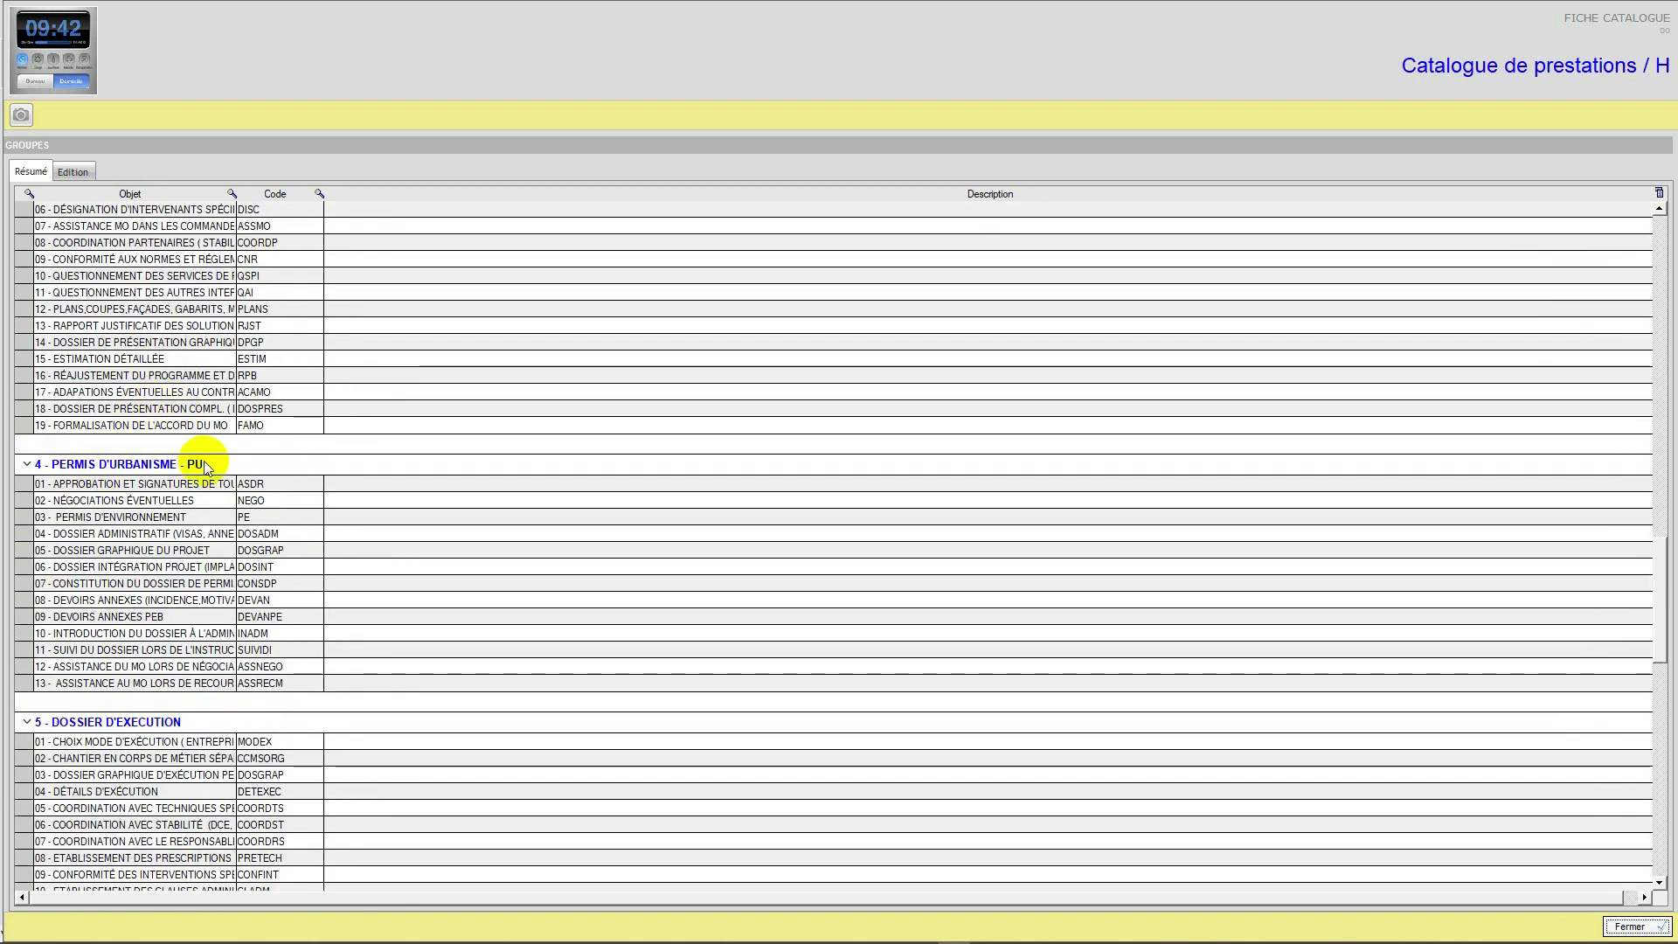
scroll(196, 459, "down", 6)
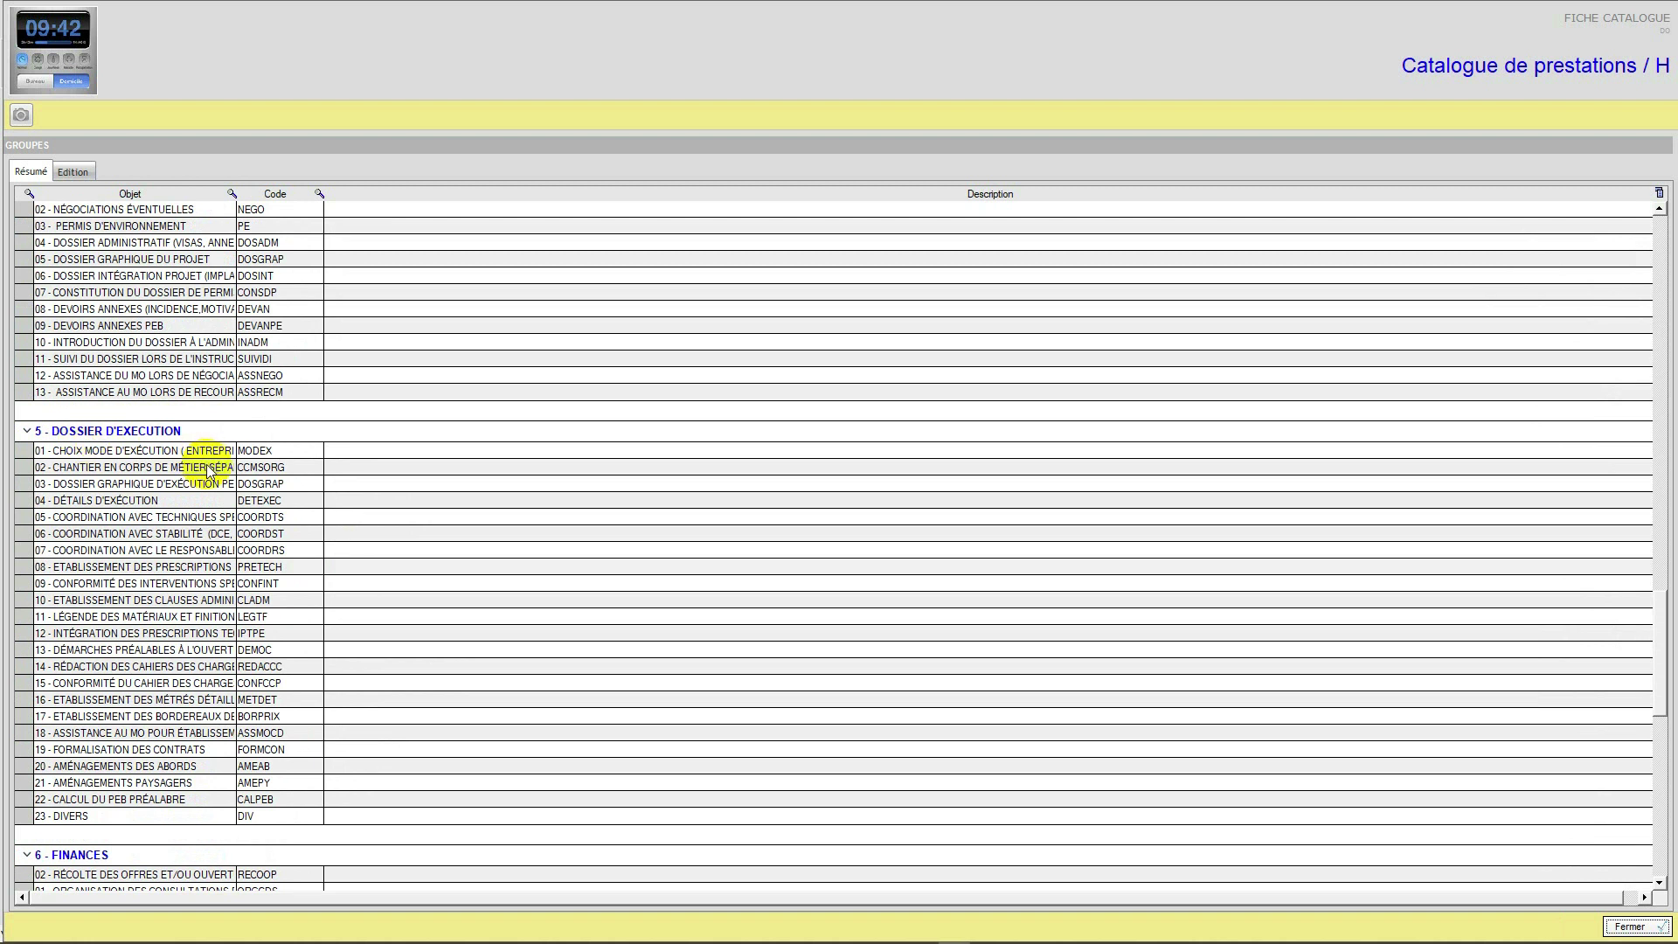
scroll(162, 489, "down", 6)
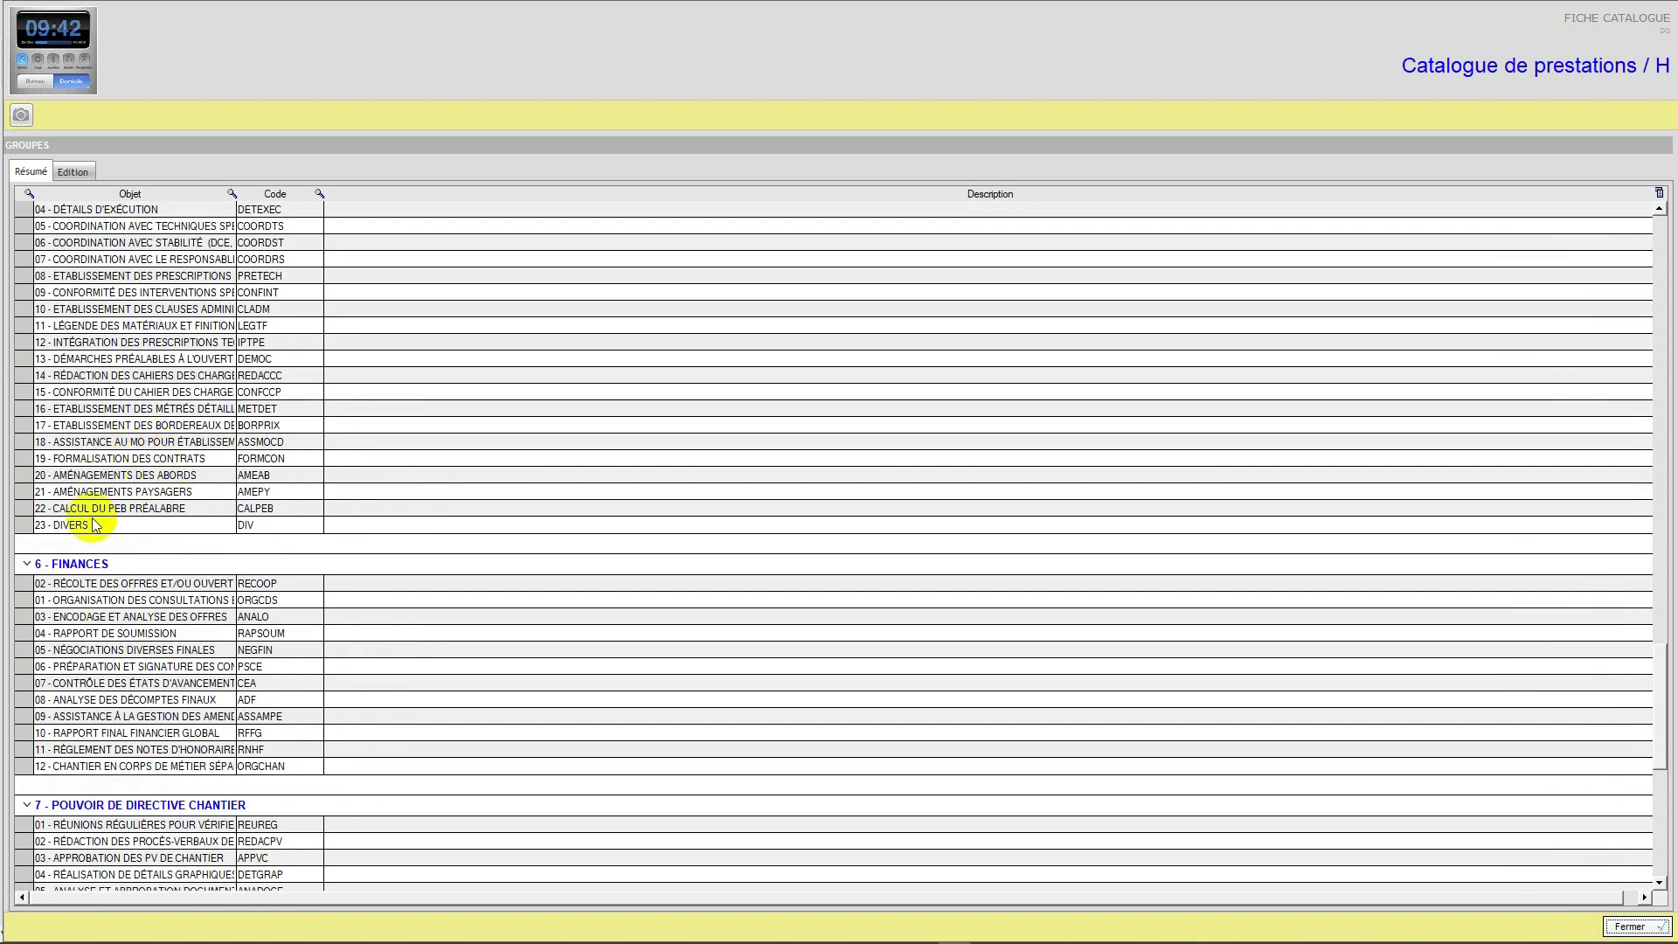
scroll(94, 562, "down", 6)
scroll(94, 553, "down", 8)
scroll(96, 552, "up", 20)
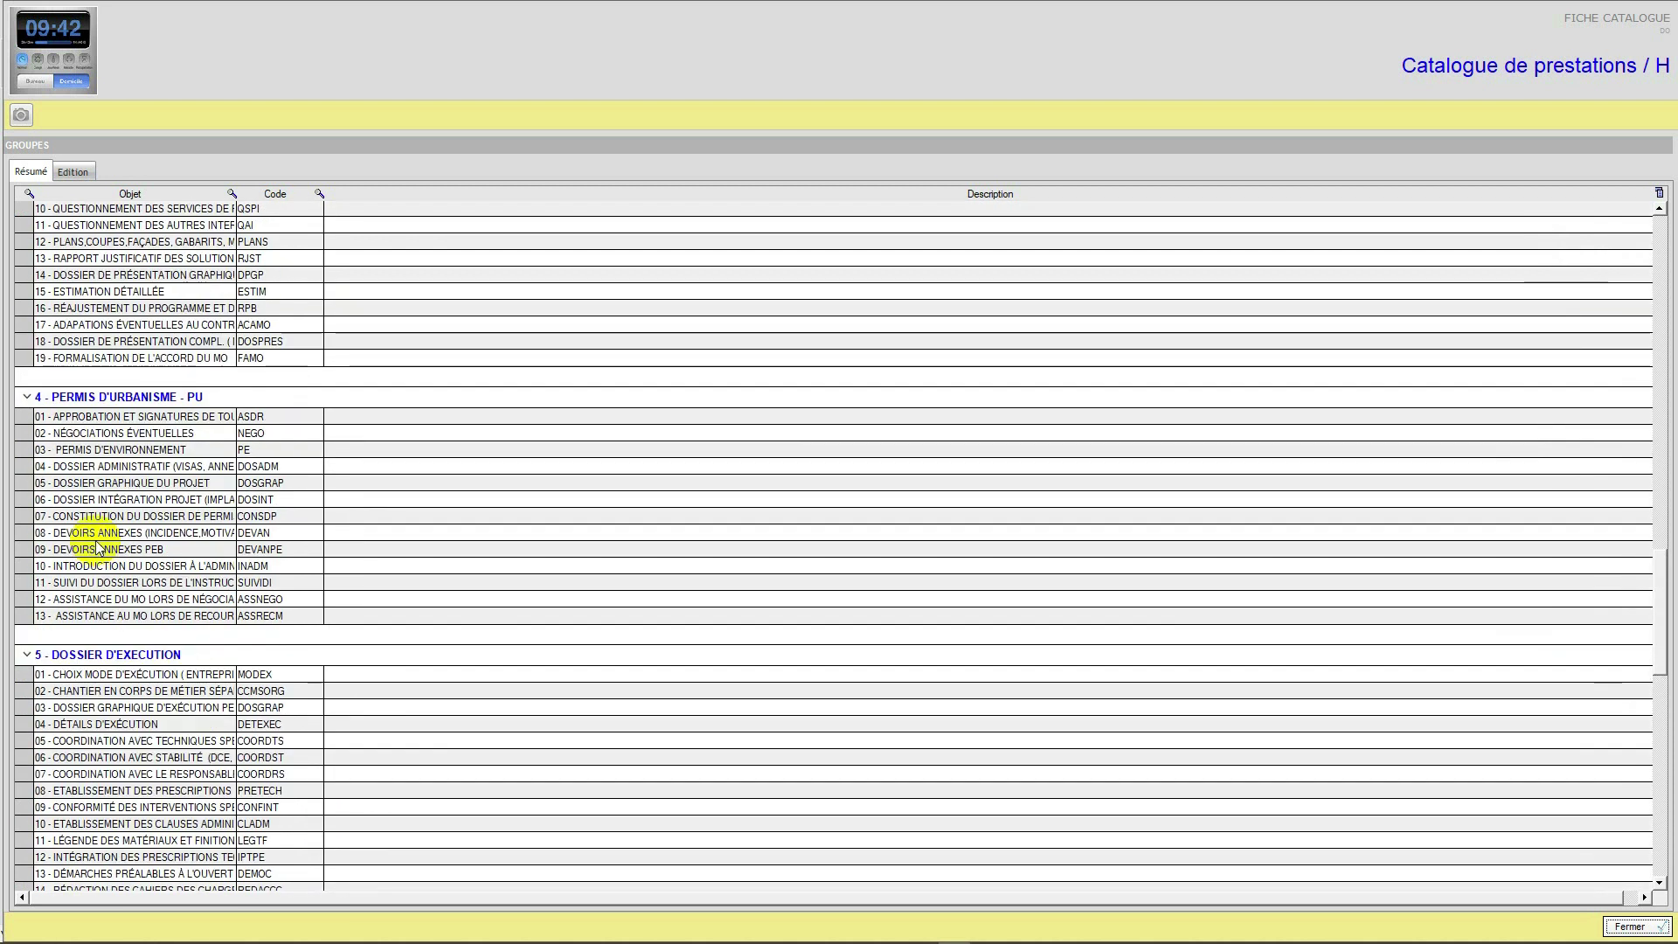
scroll(98, 547, "up", 14)
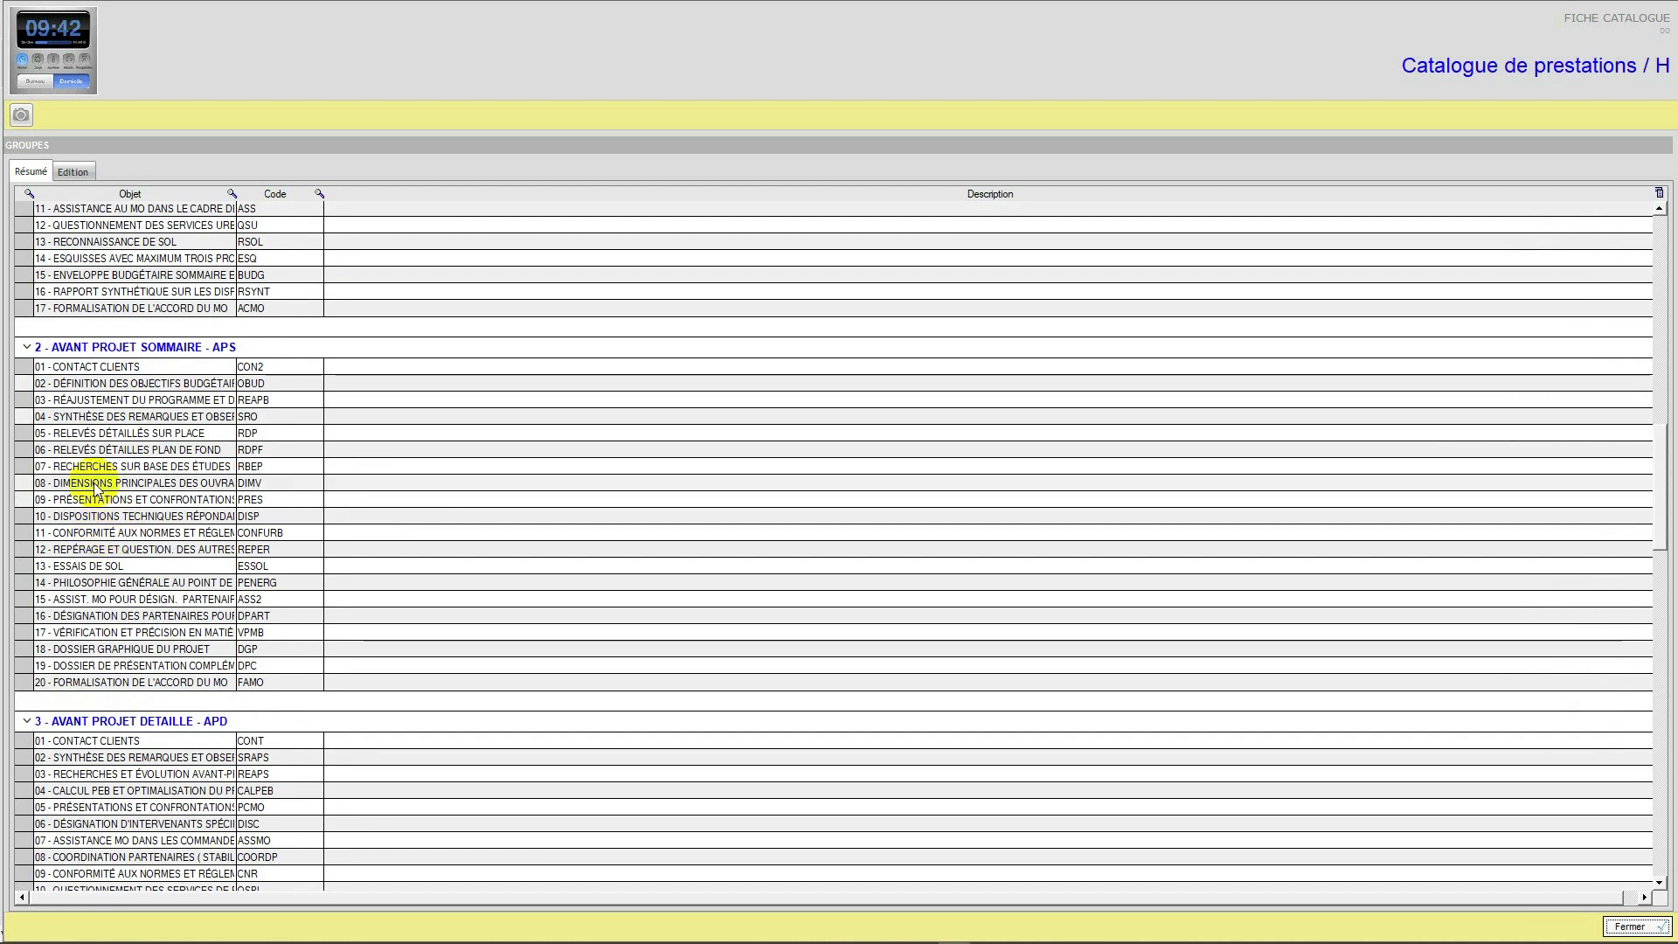
scroll(96, 489, "up", 17)
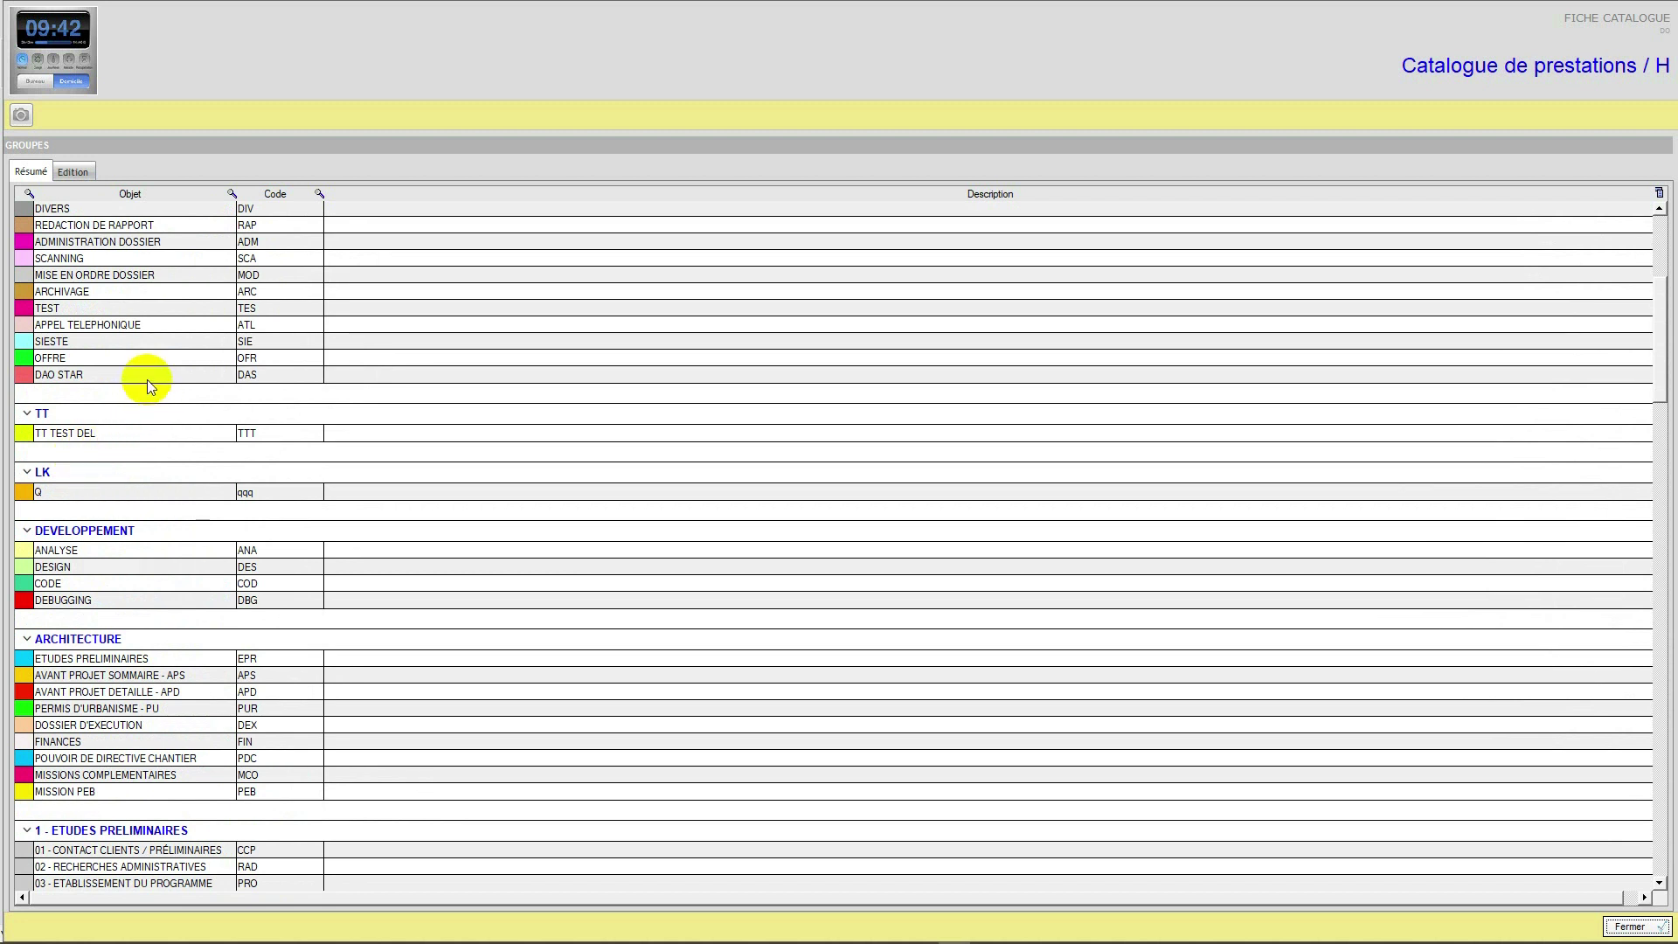
scroll(144, 381, "up", 7)
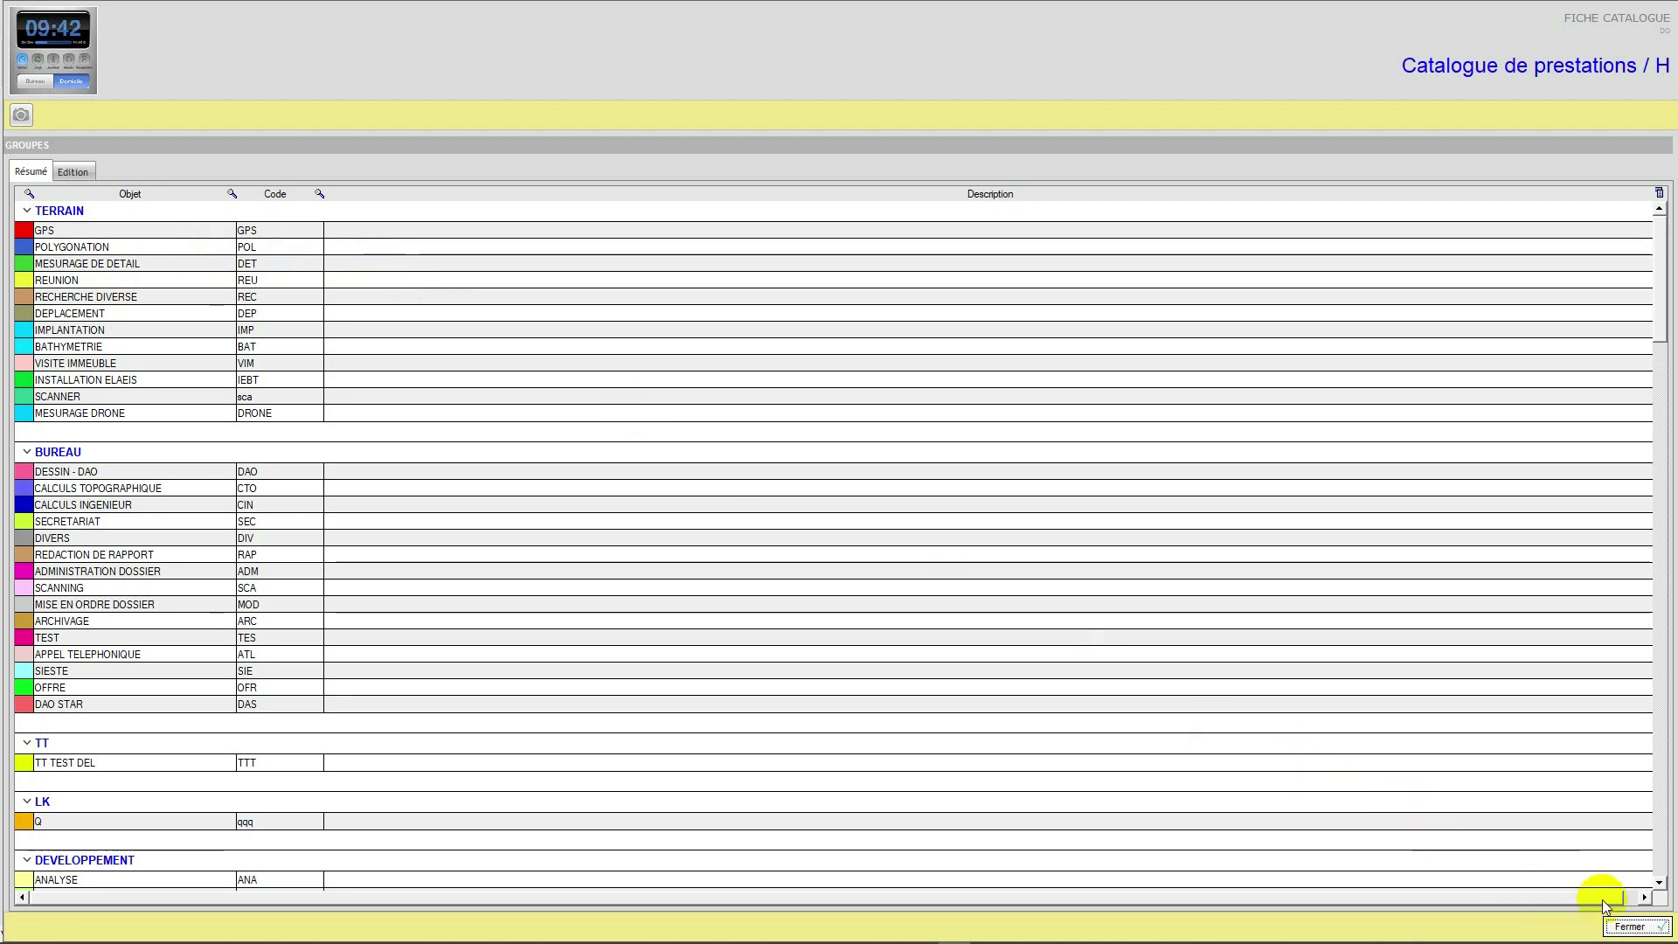
left_click(1630, 927)
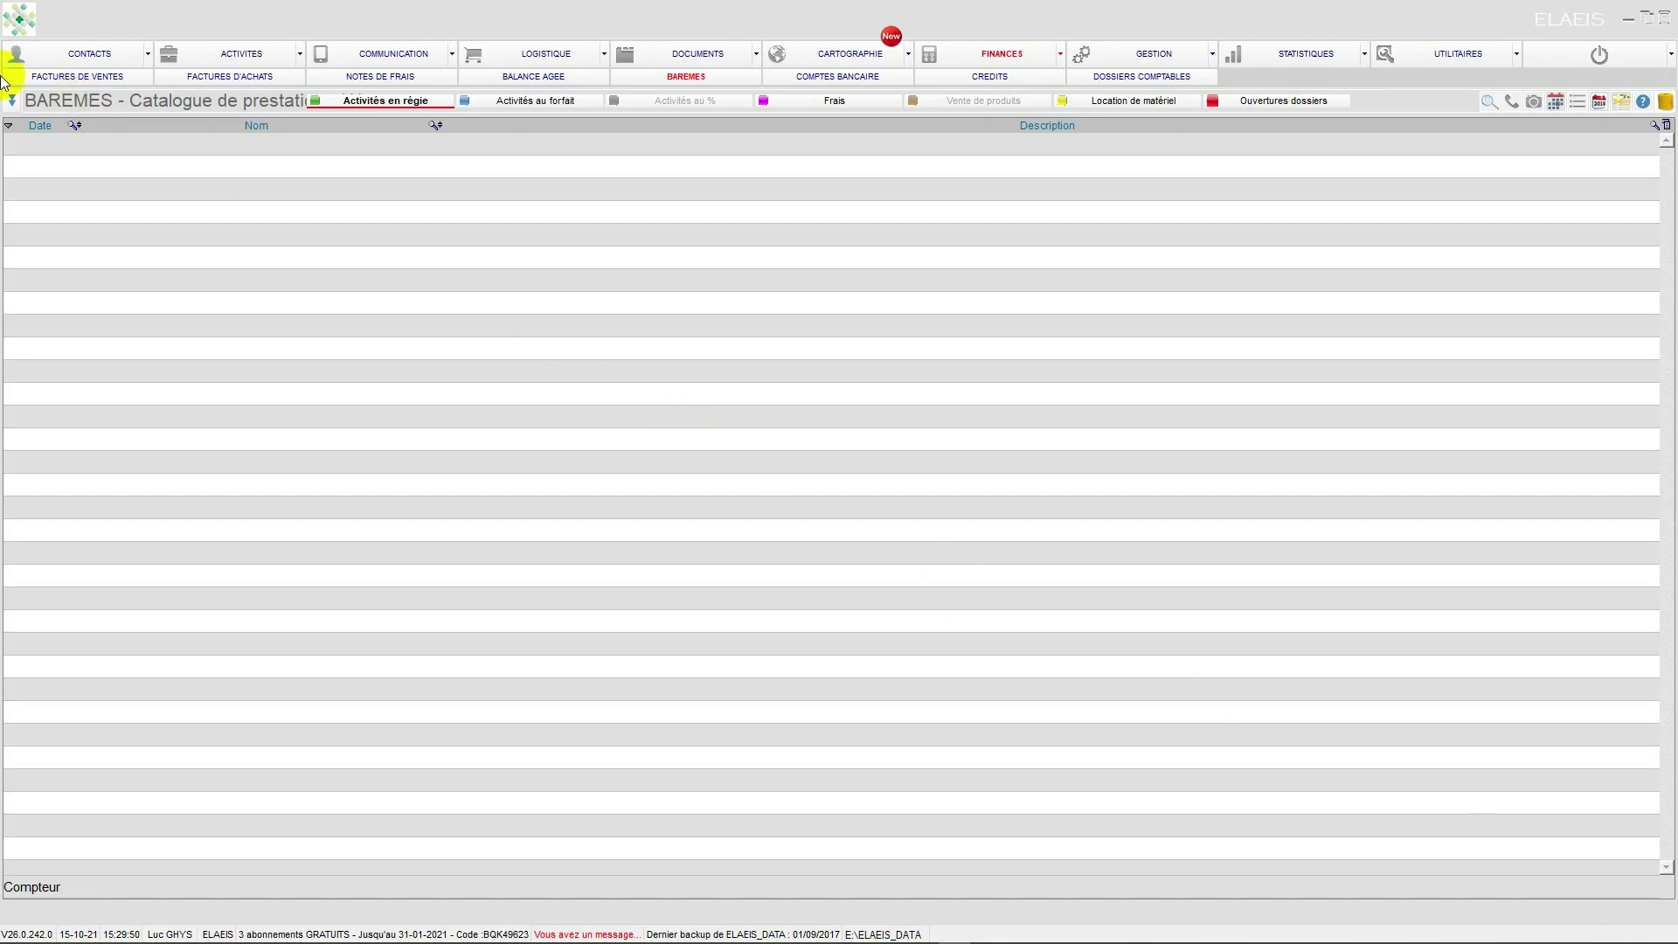
Browse the Catalogue de frais, examining its expense groups, items and codes, and close it
left_click(10, 103)
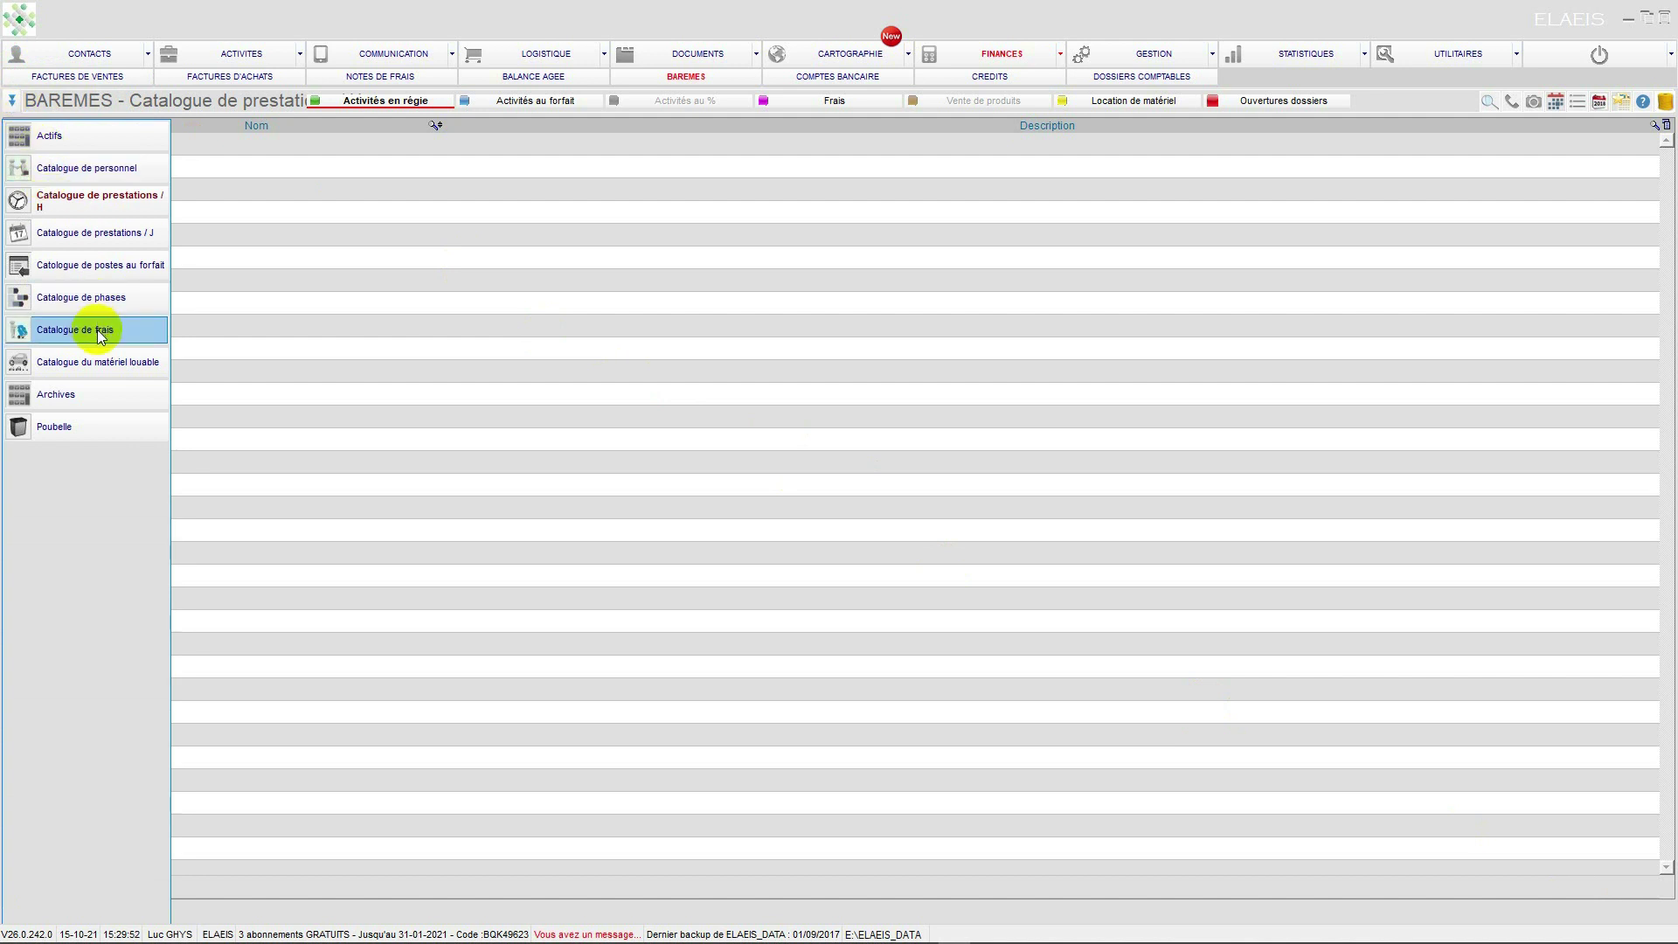
left_click(97, 326)
double_click(99, 327)
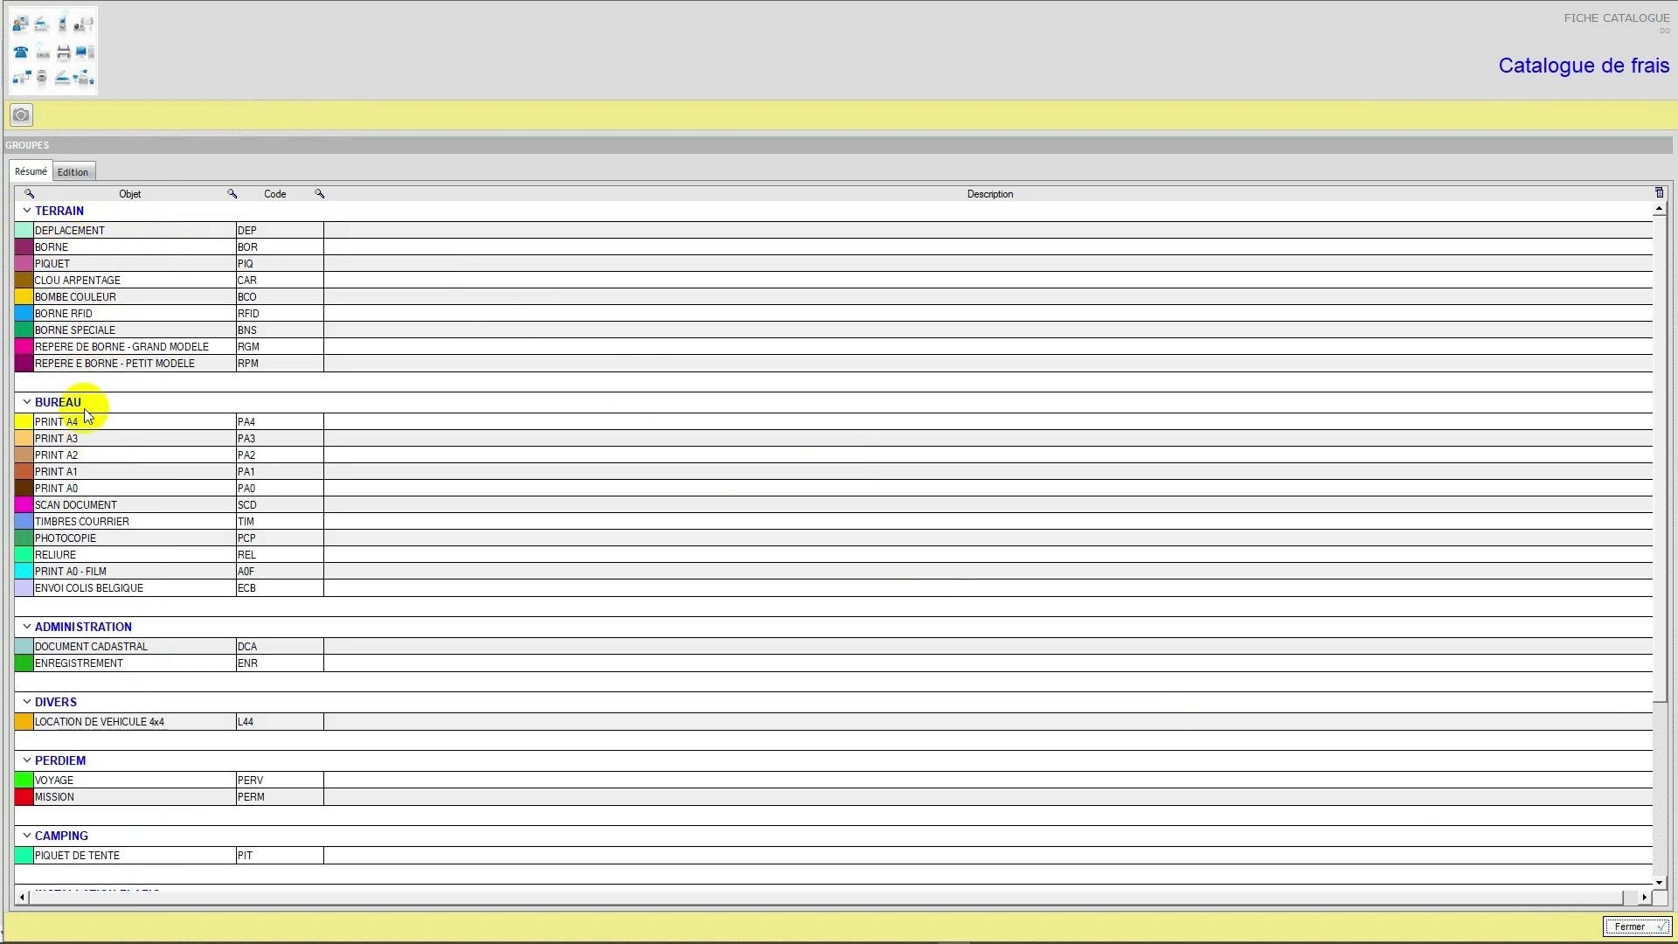
scroll(103, 524, "down", 5)
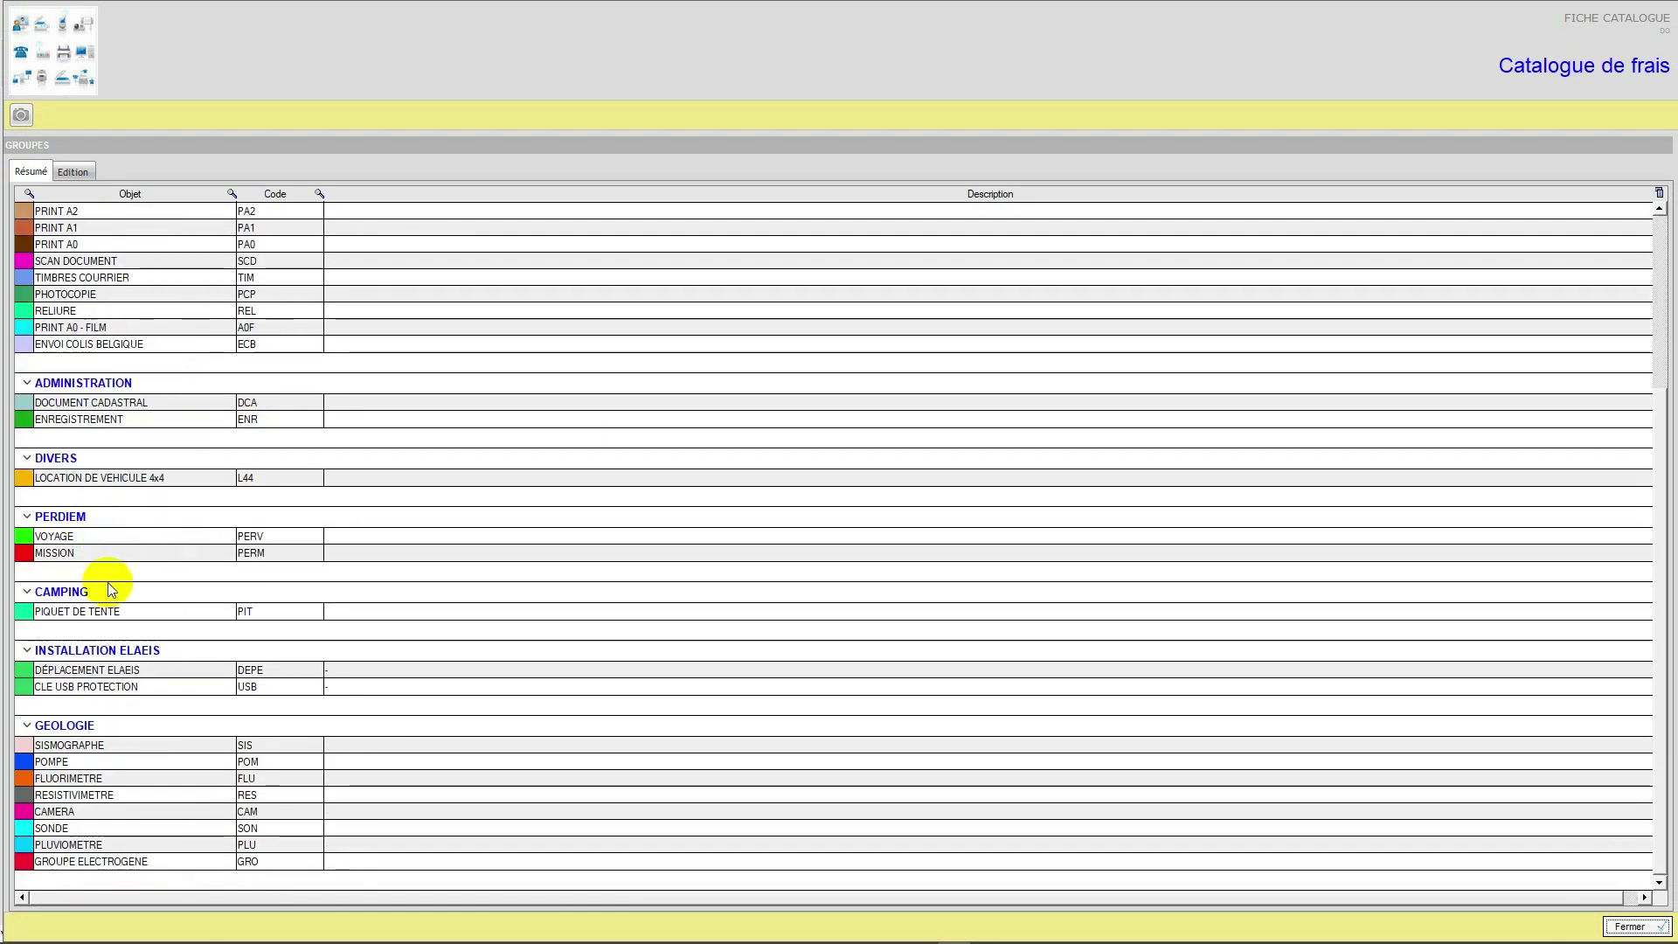
scroll(45, 527, "up", 5)
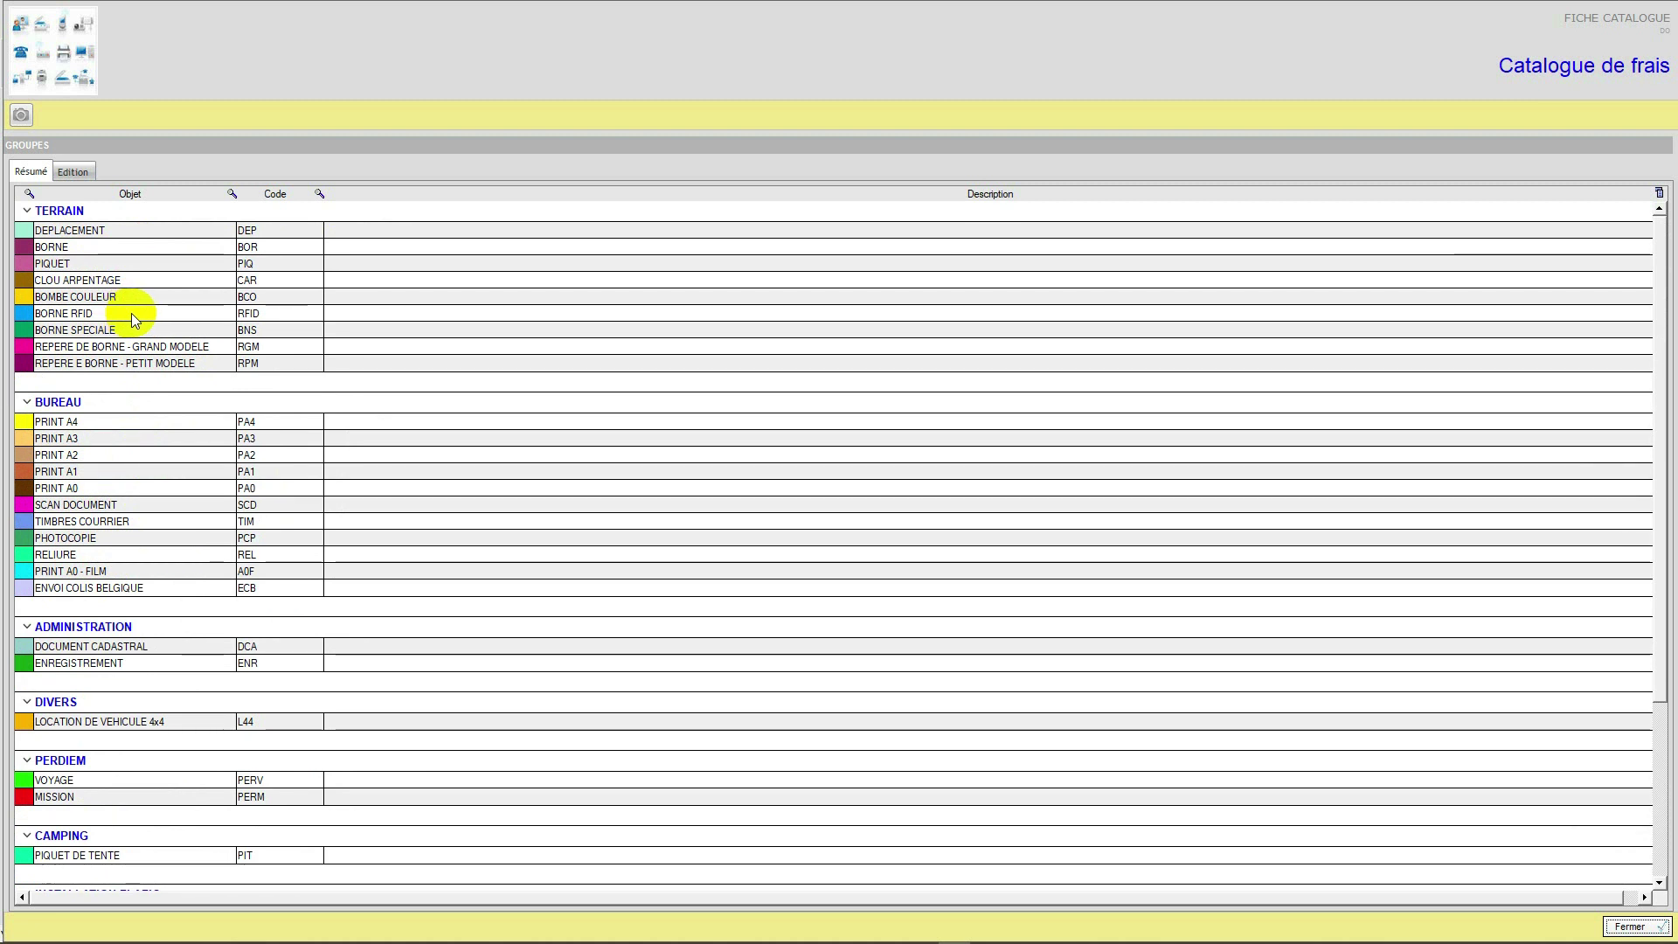
left_click(1631, 926)
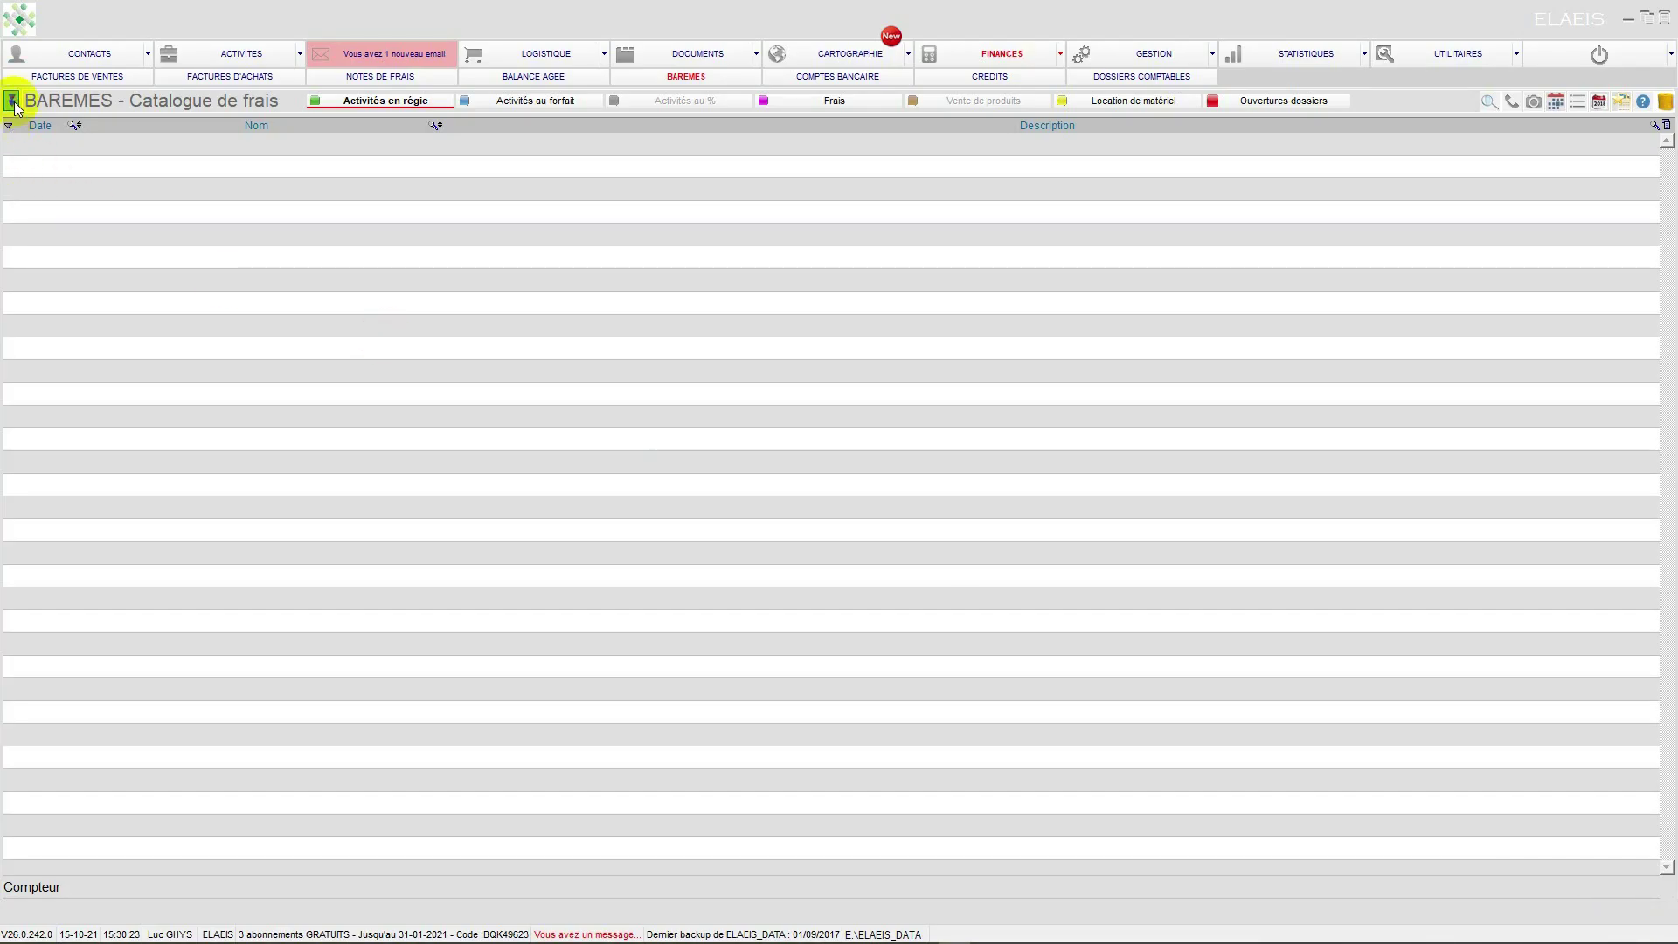
left_click(12, 101)
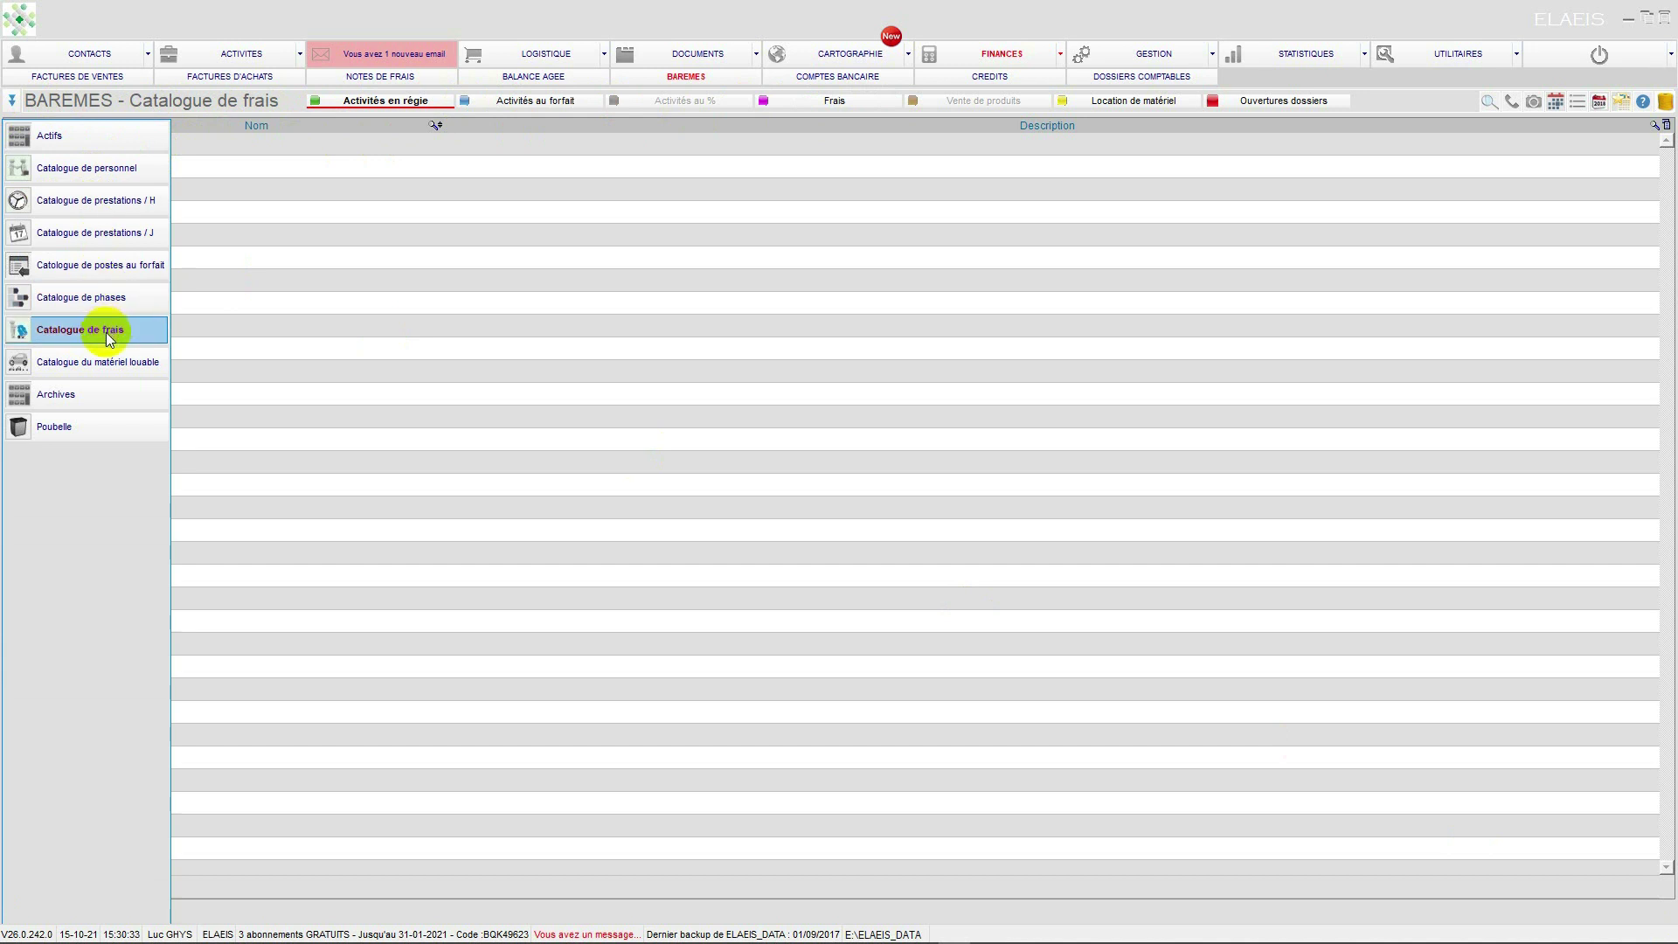
left_click(11, 103)
left_click(11, 105)
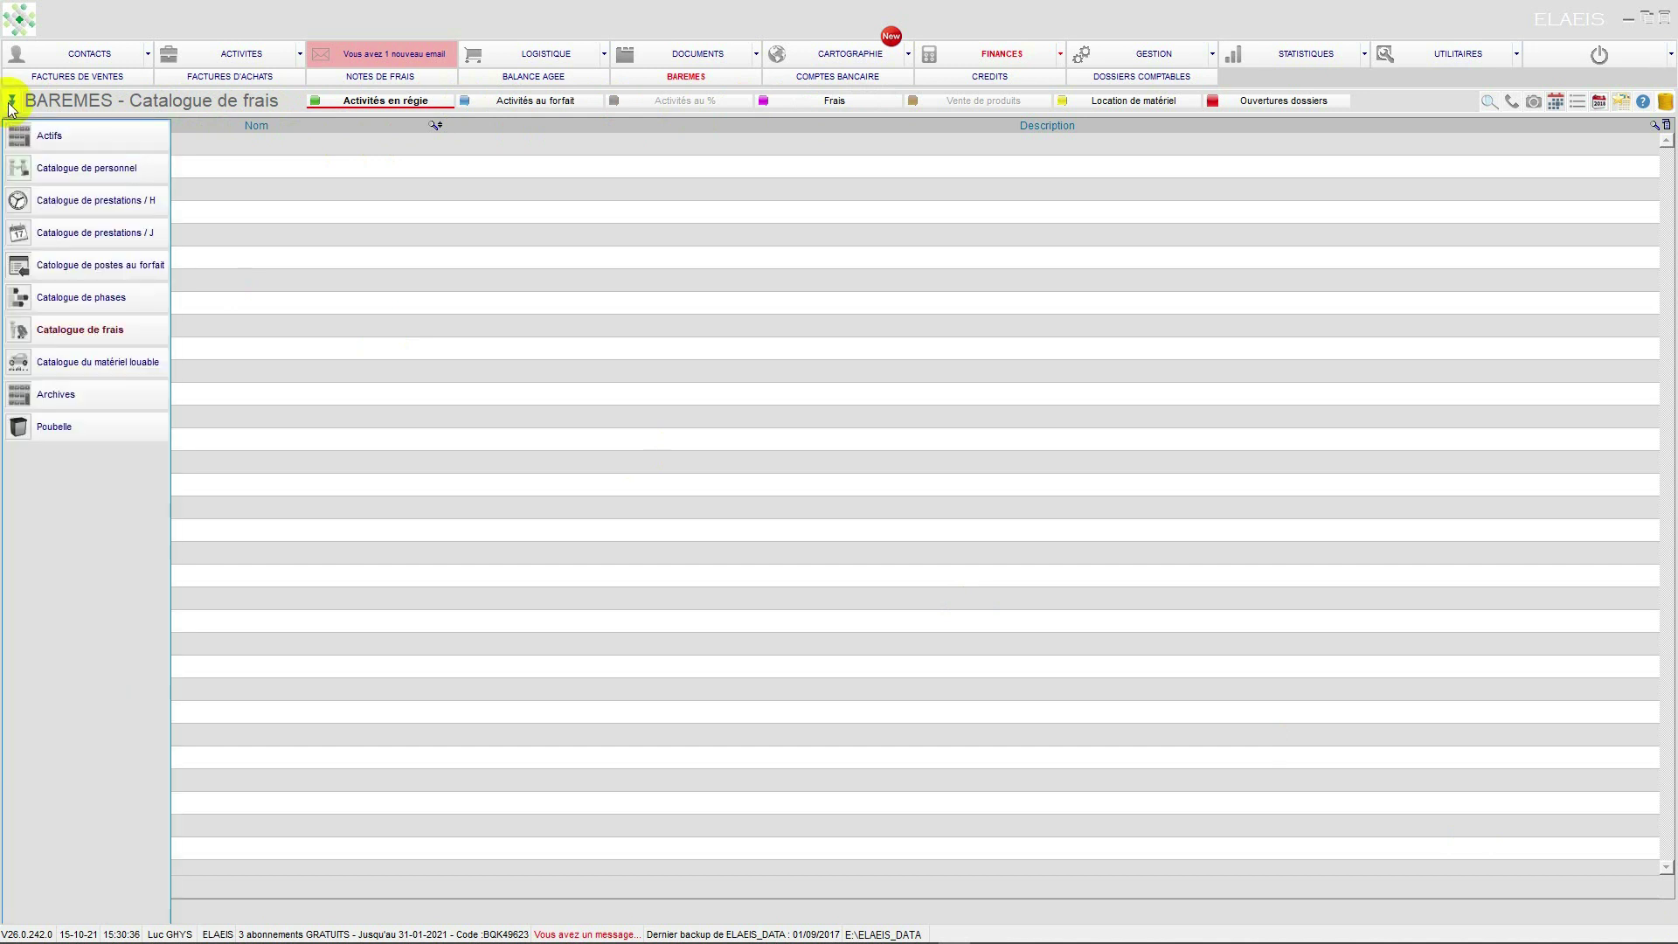
left_click(11, 104)
Show the PERSONNEL list of the CONTACTS module to examine the Groupe barème assigned to each staff member
left_click(69, 54)
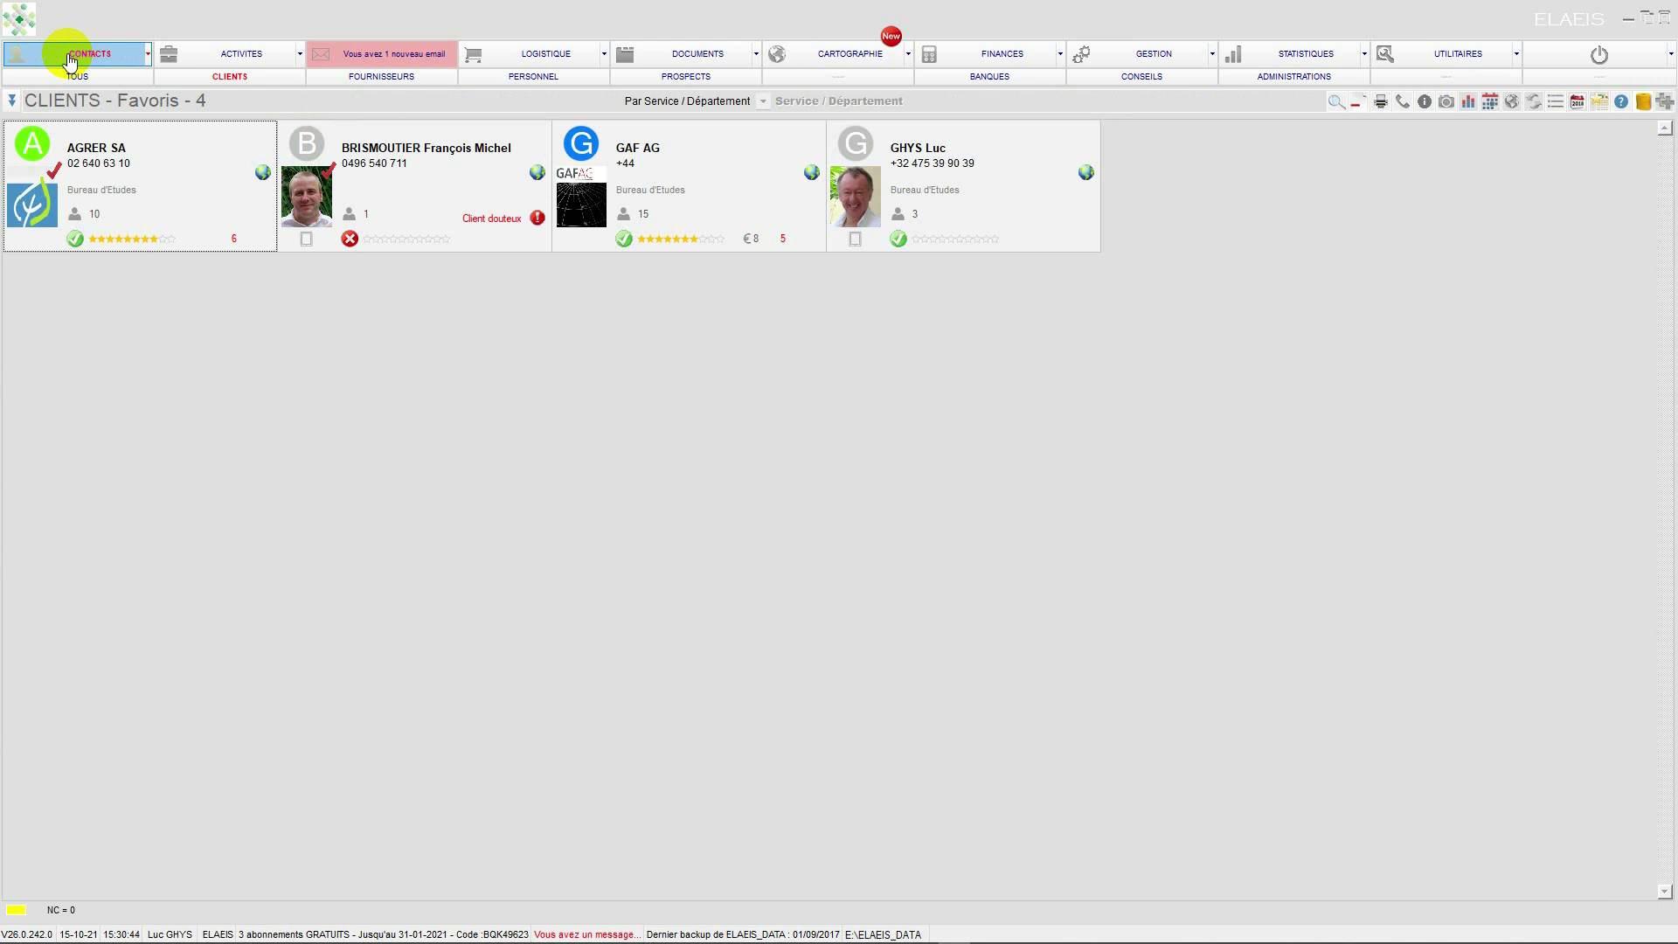
left_click(493, 77)
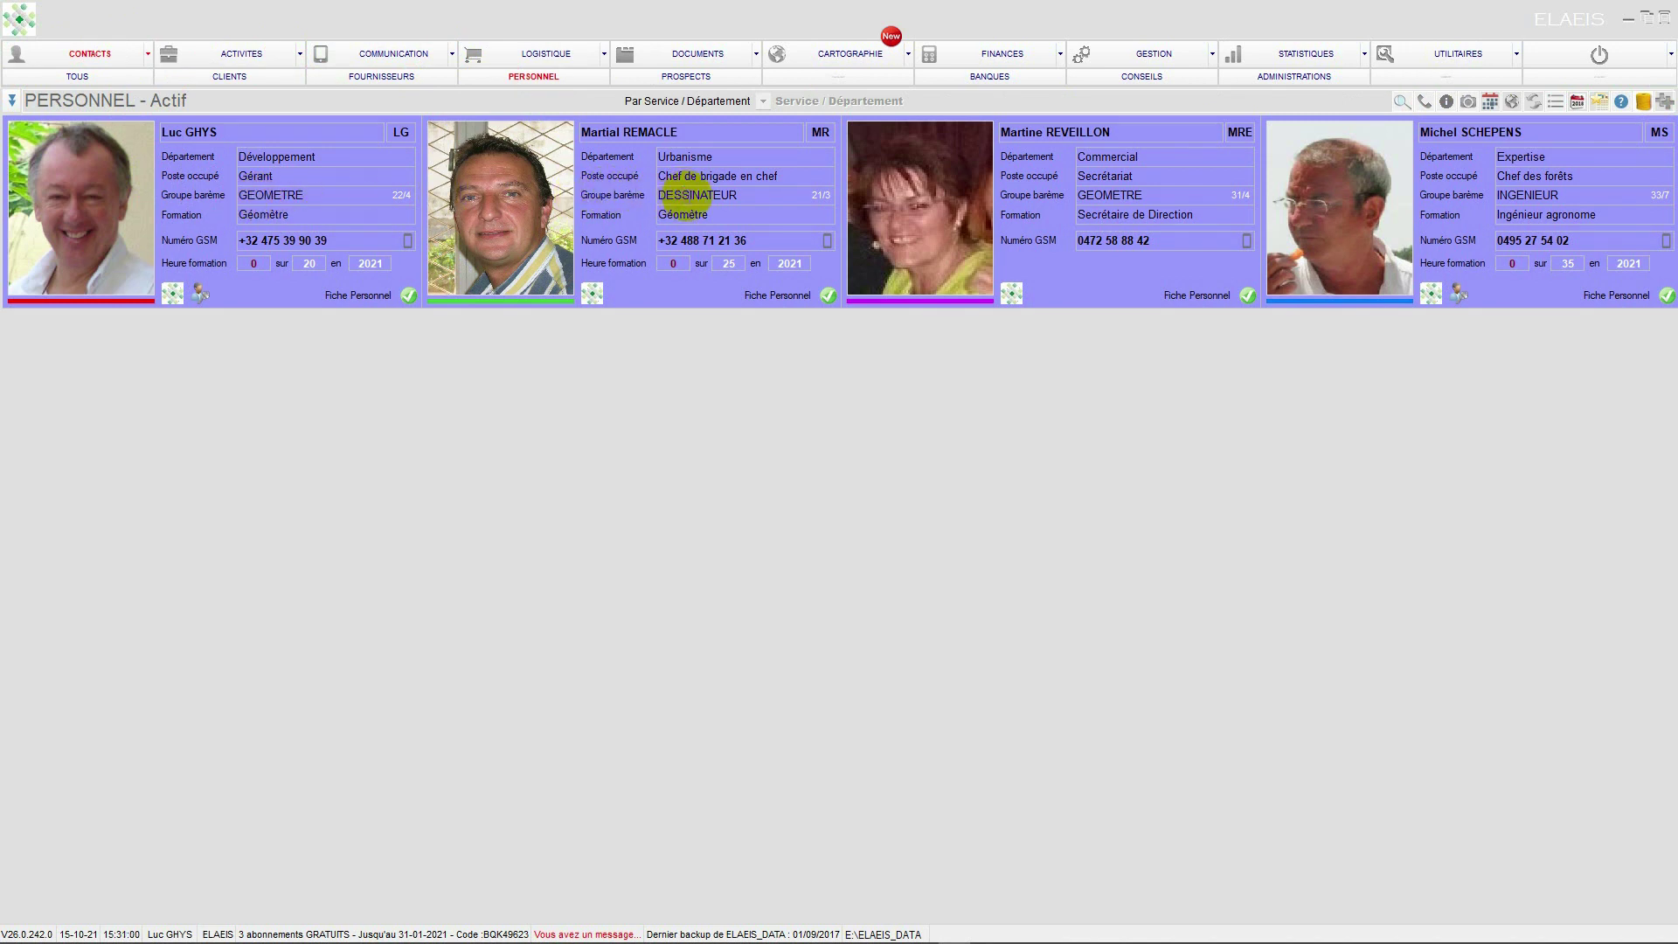
View the Fiche Personnel of the staff member in the DESSINATEUR group, examining its Affectation and hourly costs, and close it unchanged
double_click(686, 194)
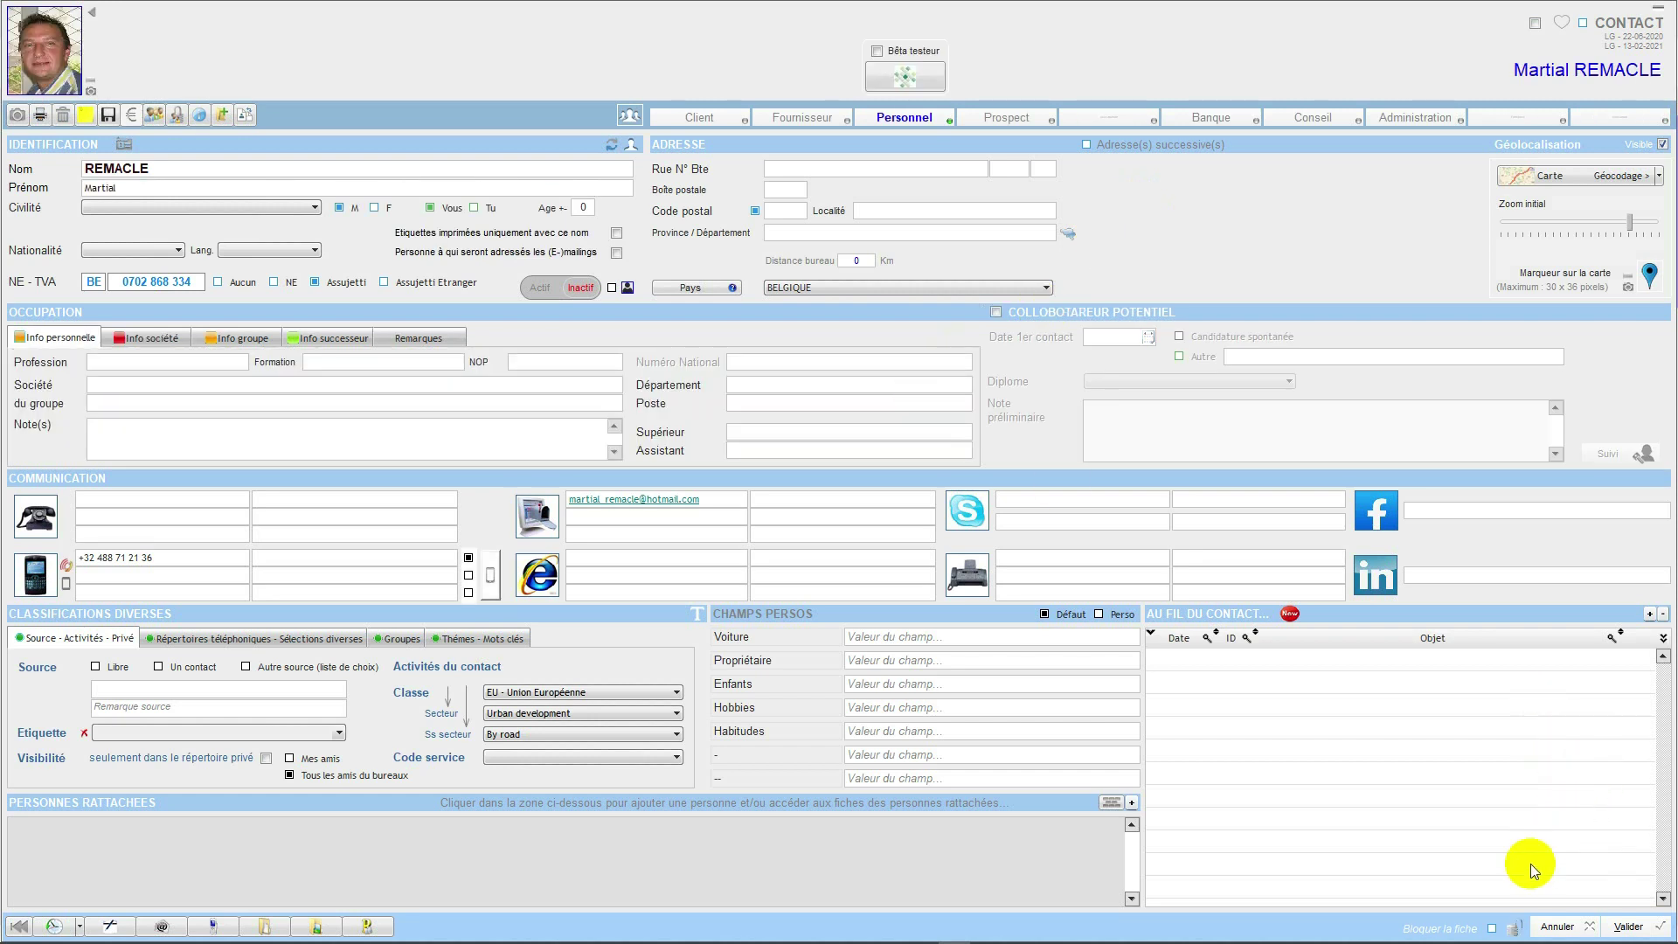
left_click(1553, 926)
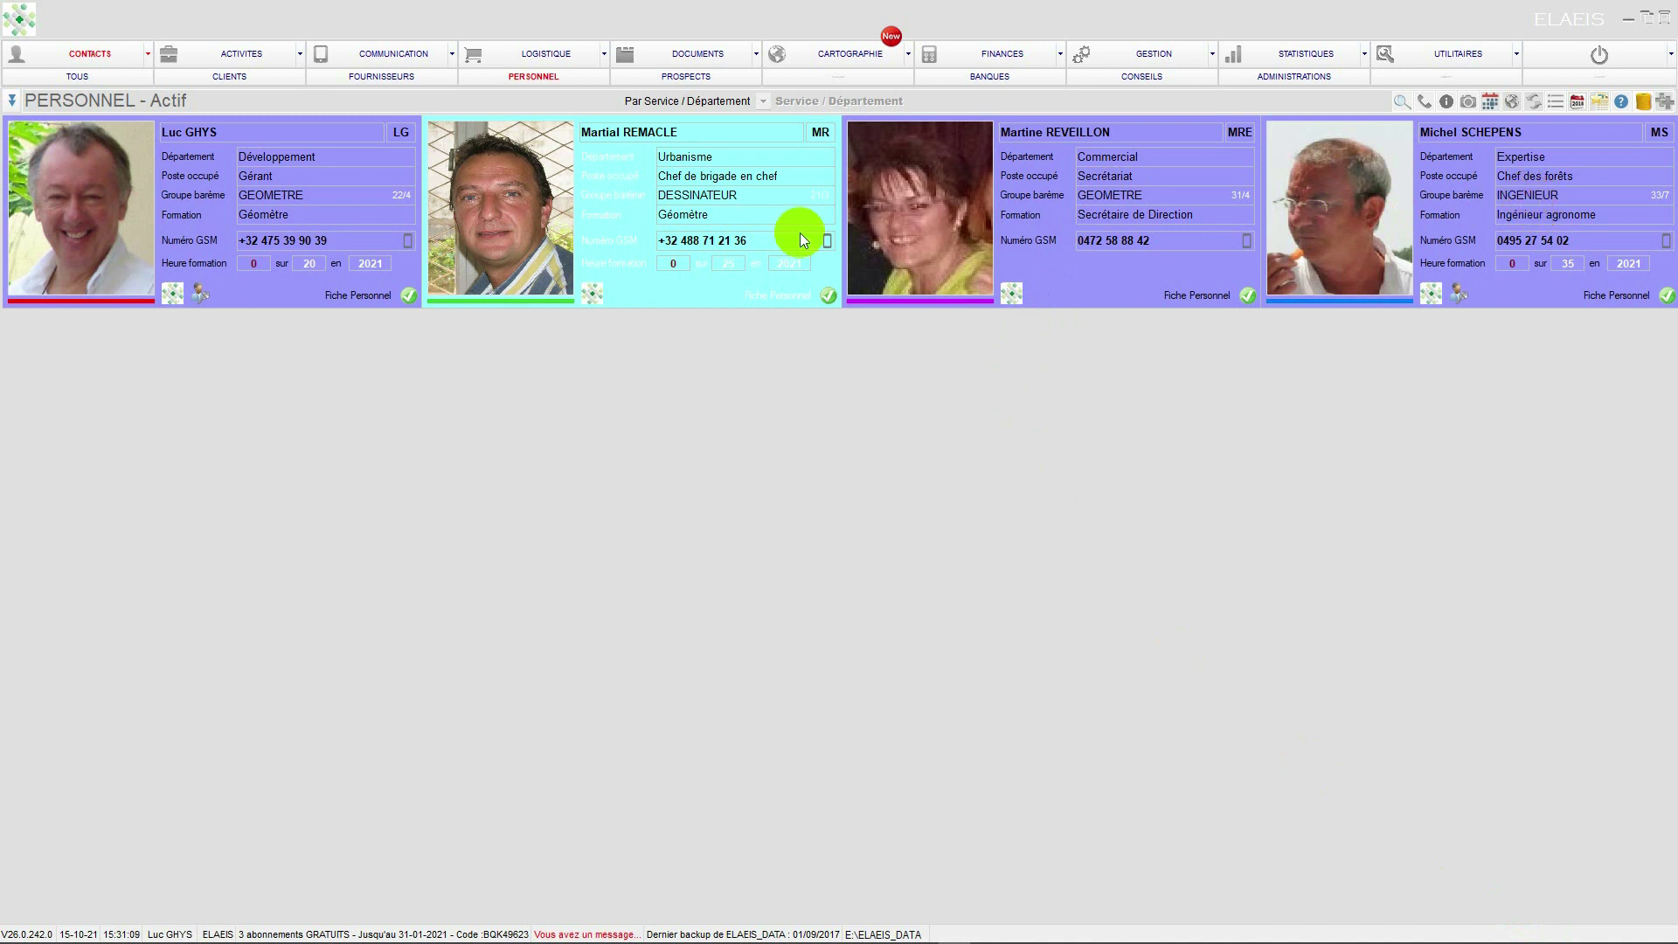
left_click(501, 189)
left_click(501, 189)
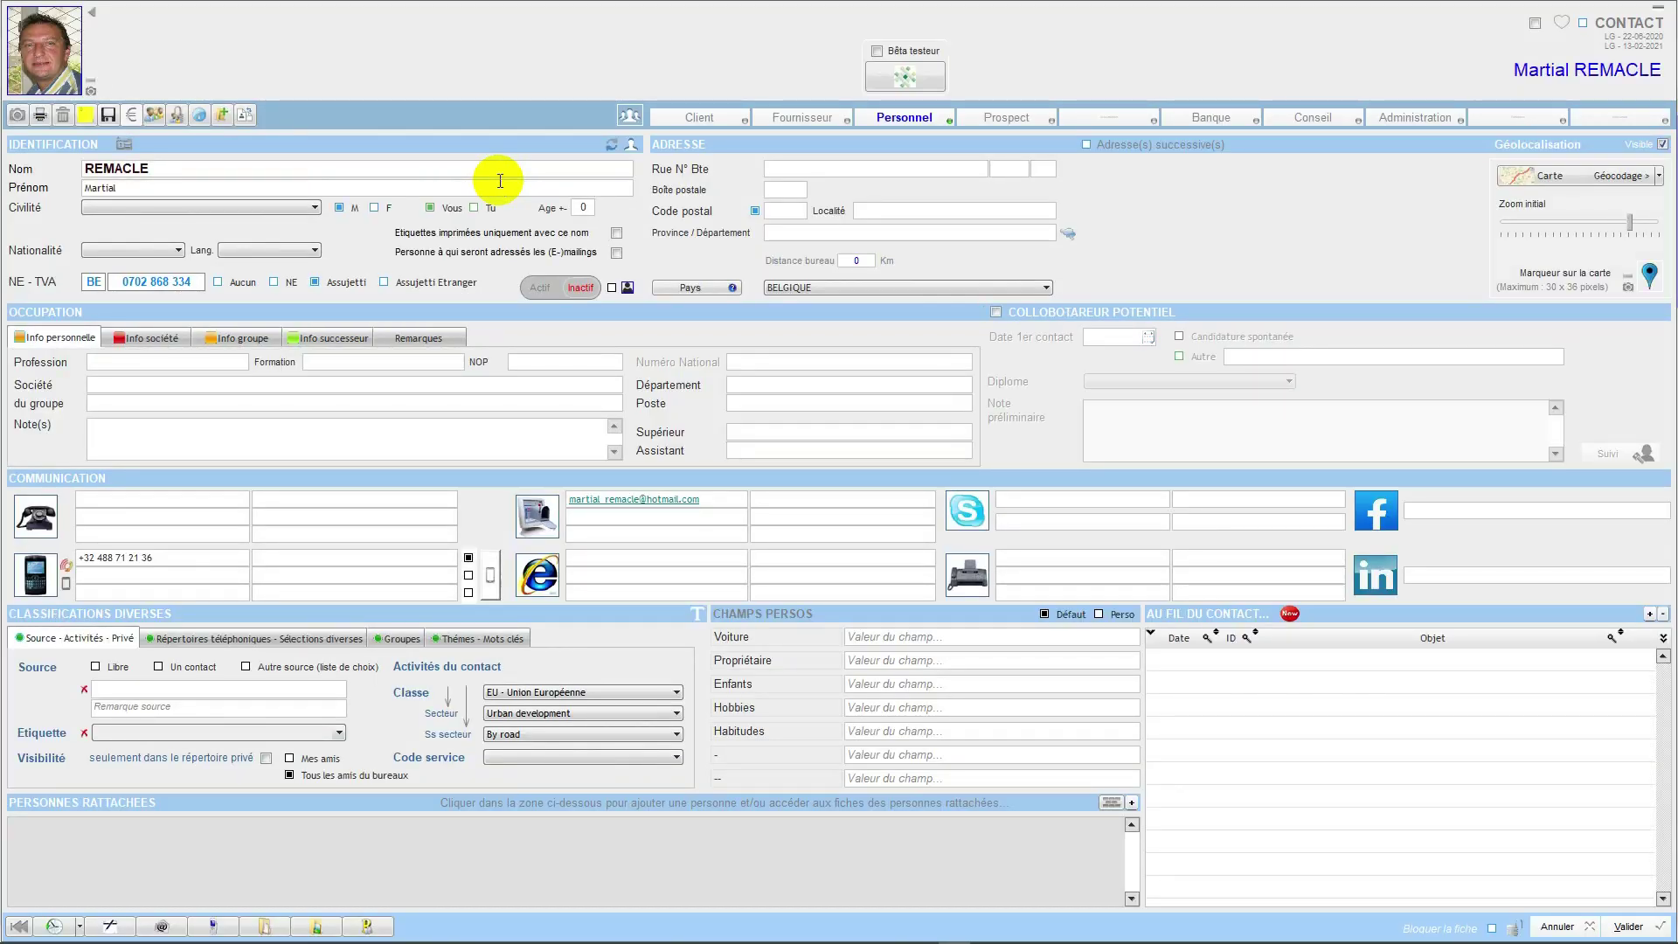
left_click(895, 118)
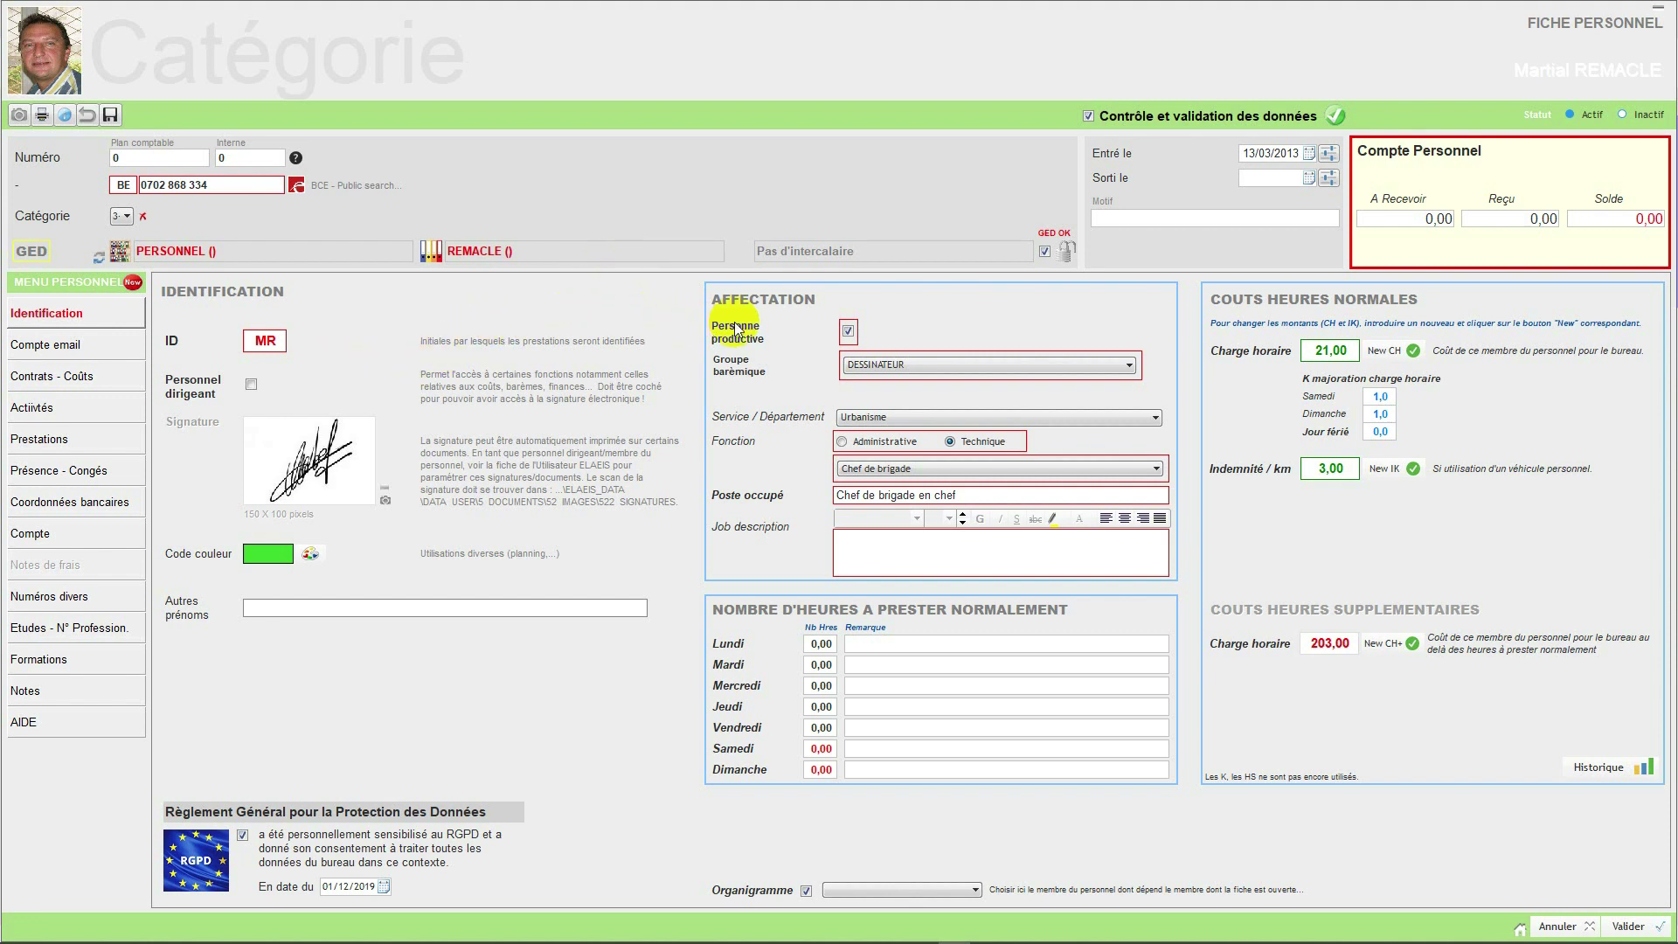
left_click(1554, 927)
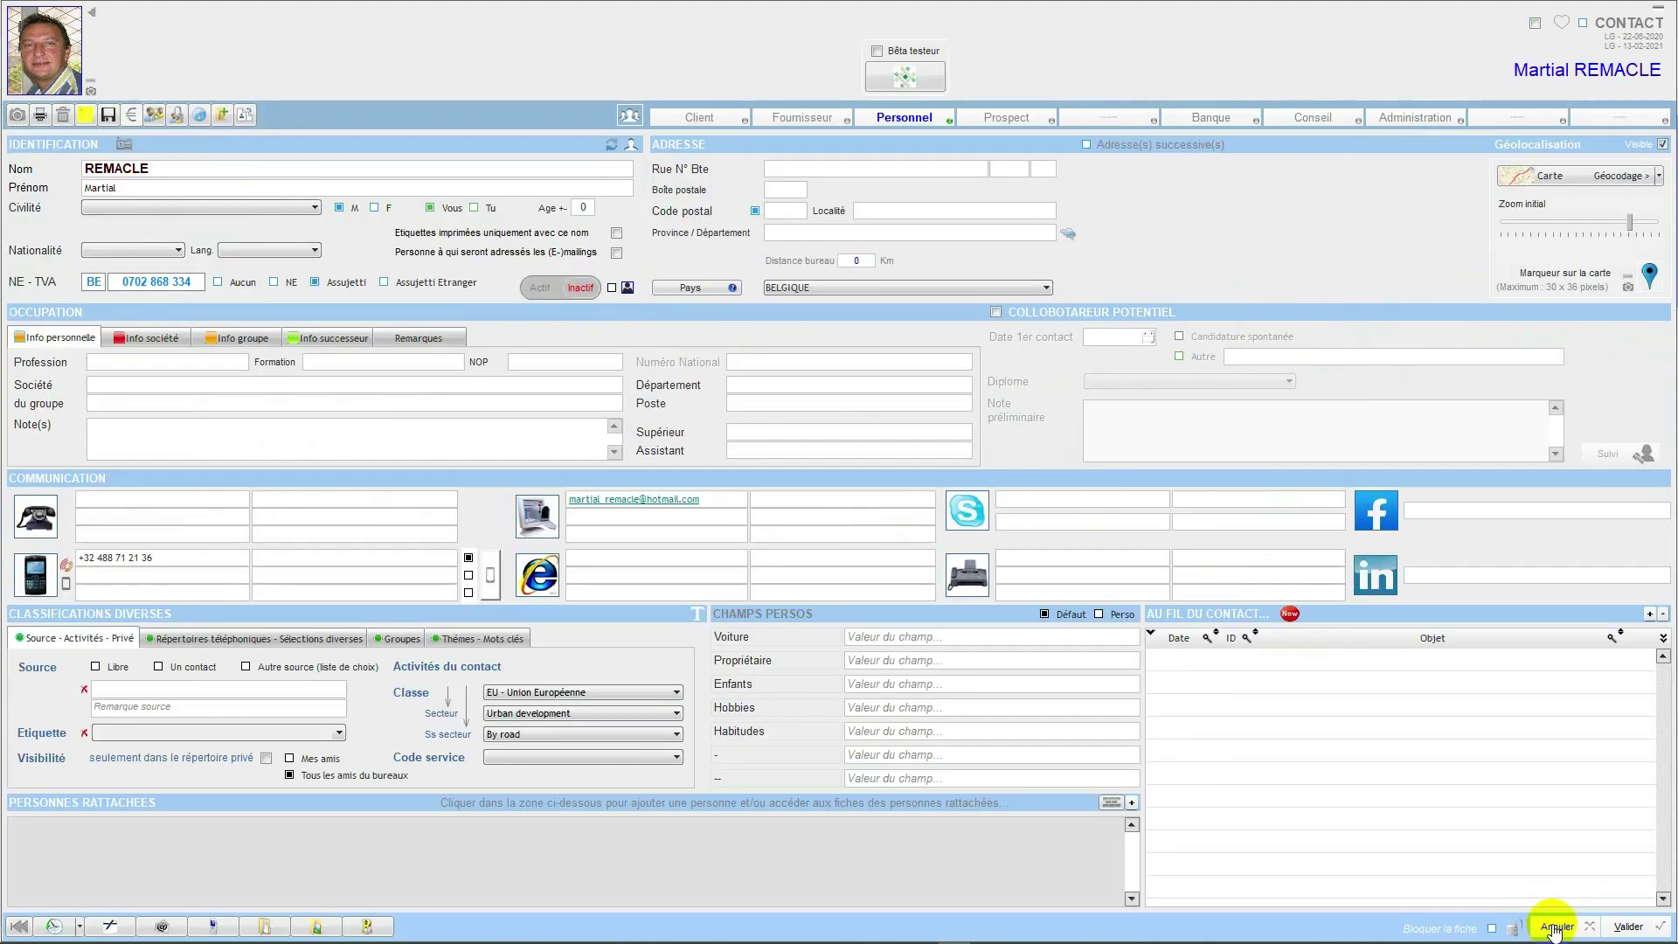
left_click(1554, 928)
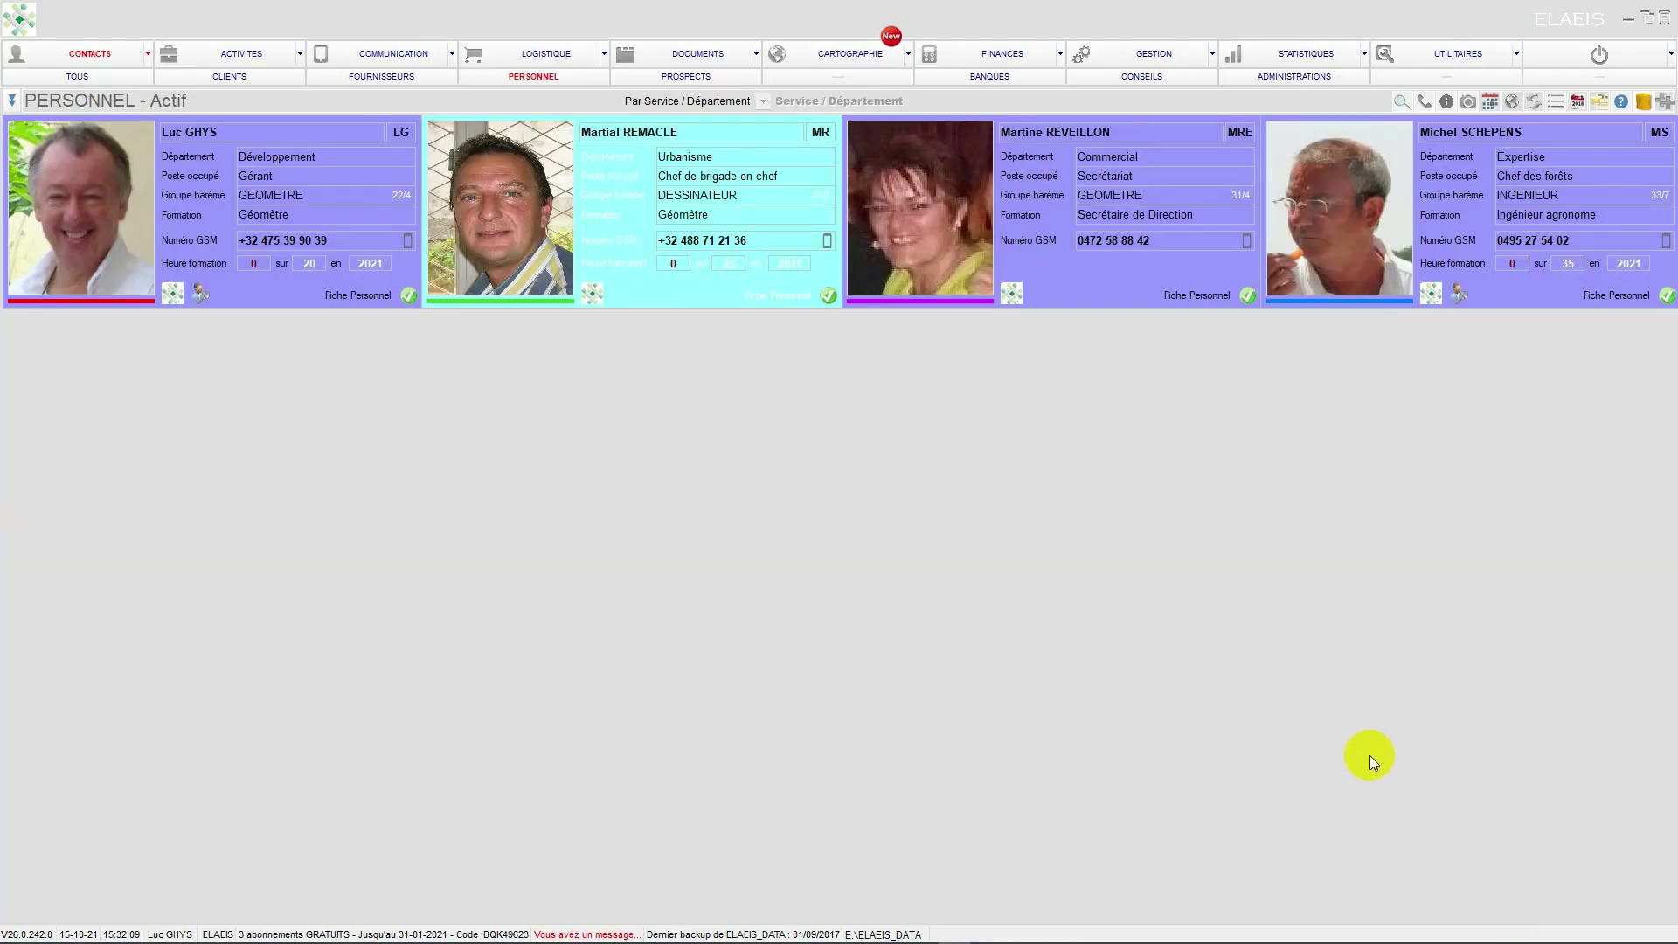
View the Fiche Personnel of the staff member in the INGENIEUR group, examining its groupe barémique and hourly costs, and close it unchanged
left_click(1326, 263)
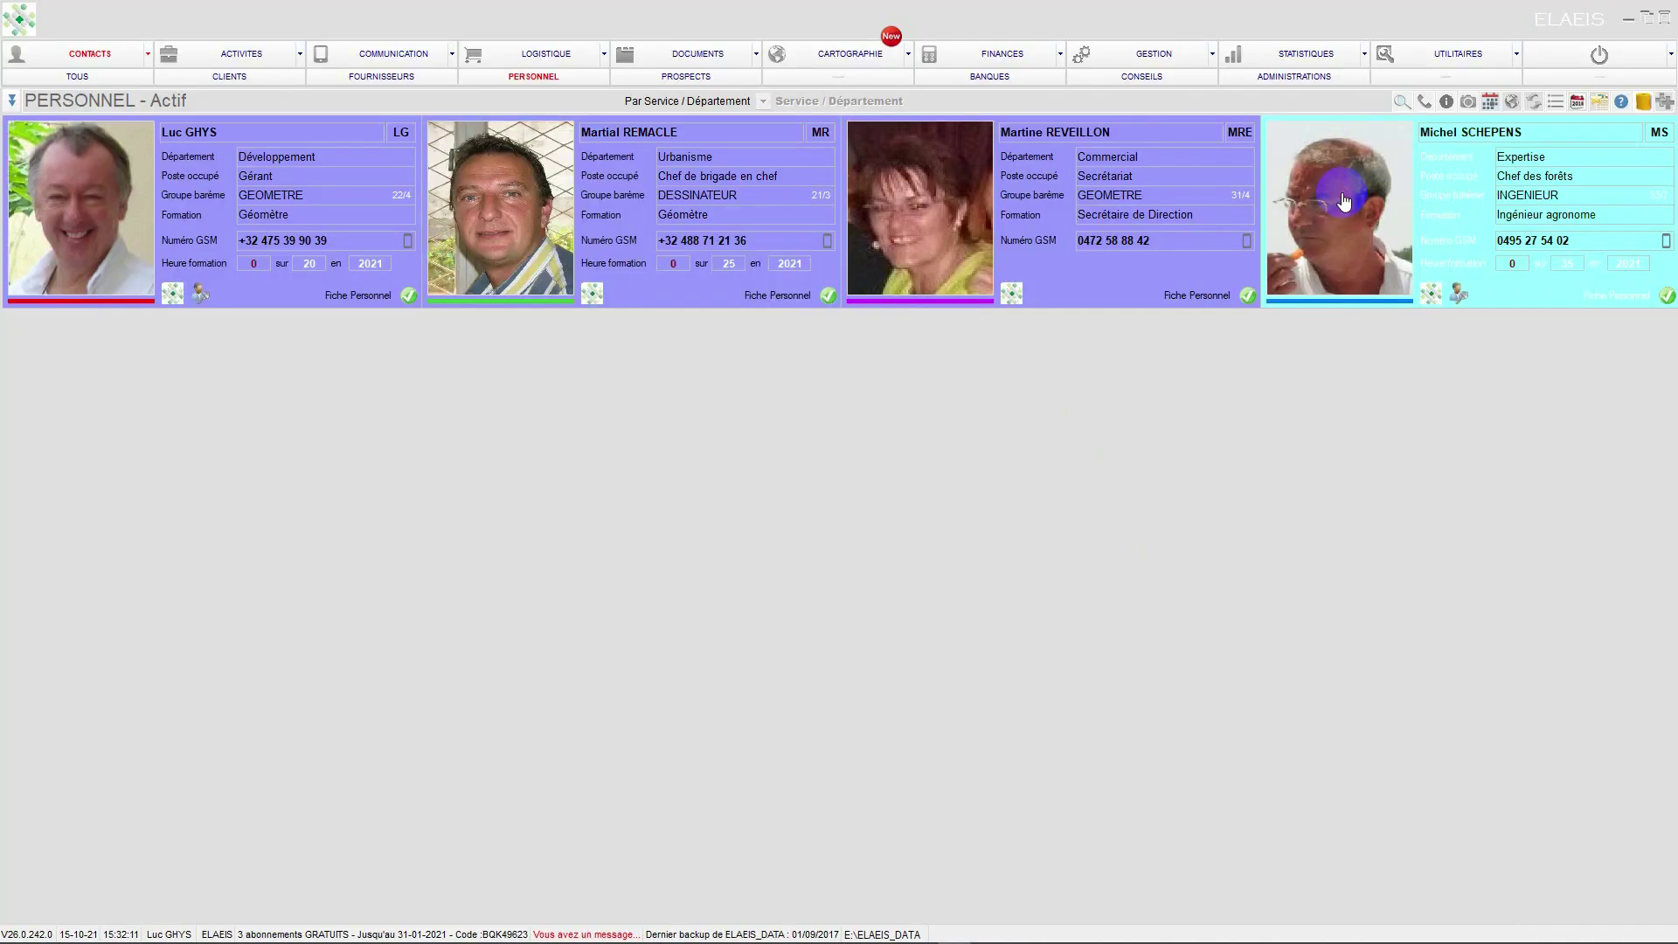
double_click(1325, 255)
mouse_move(885, 121)
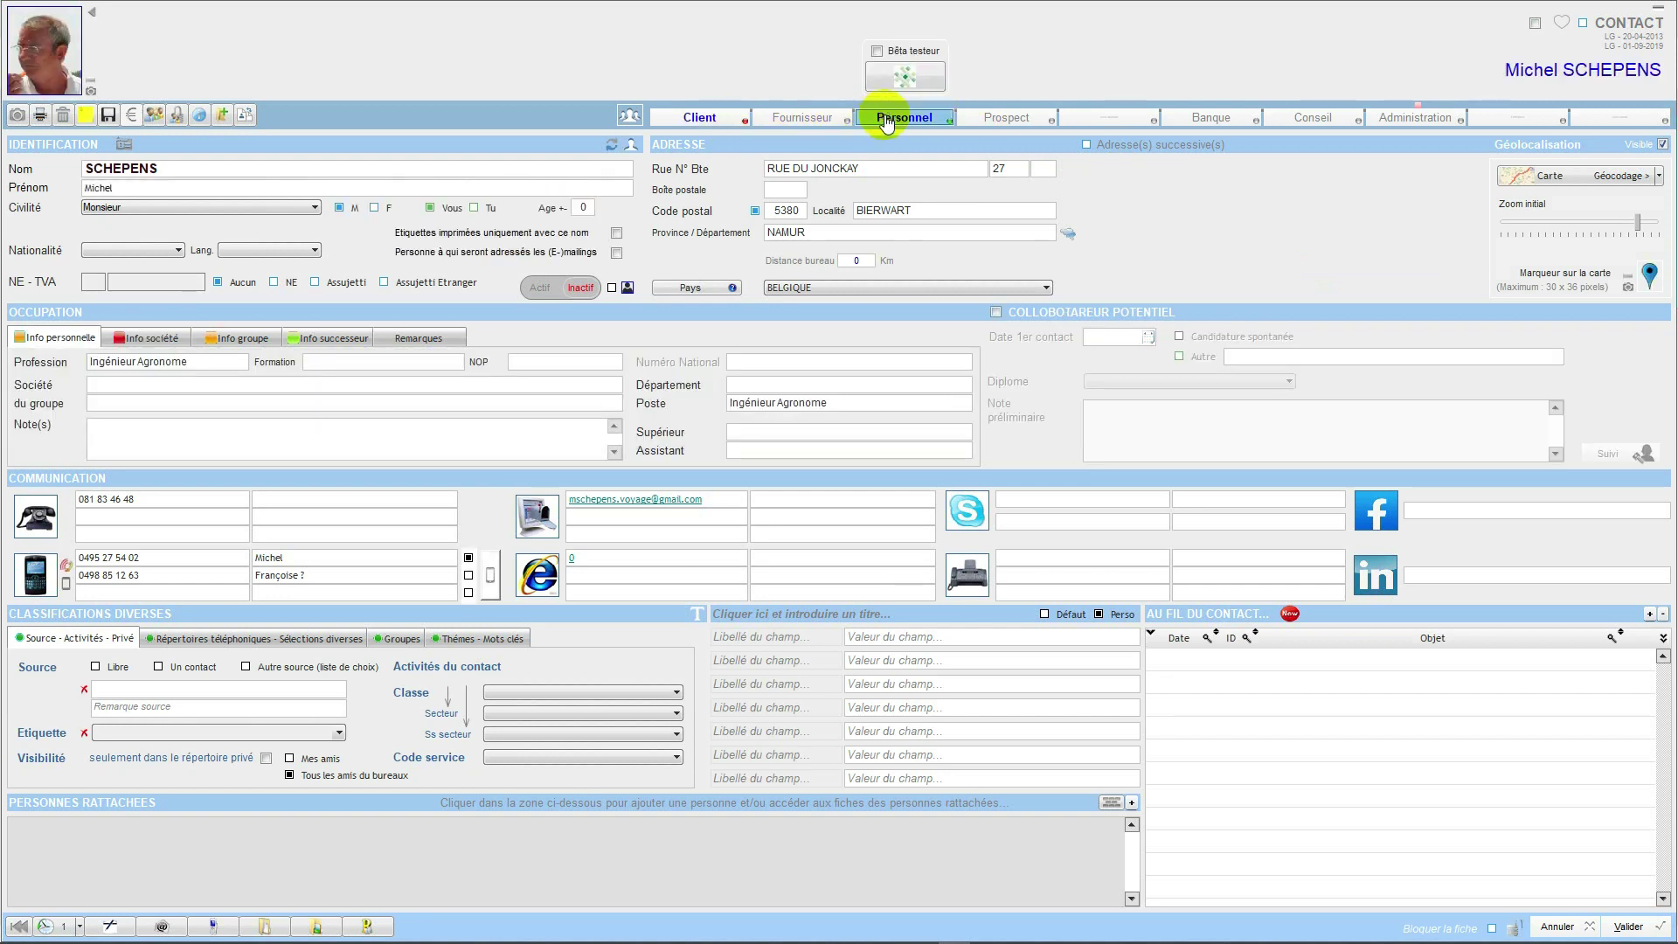
left_click(884, 118)
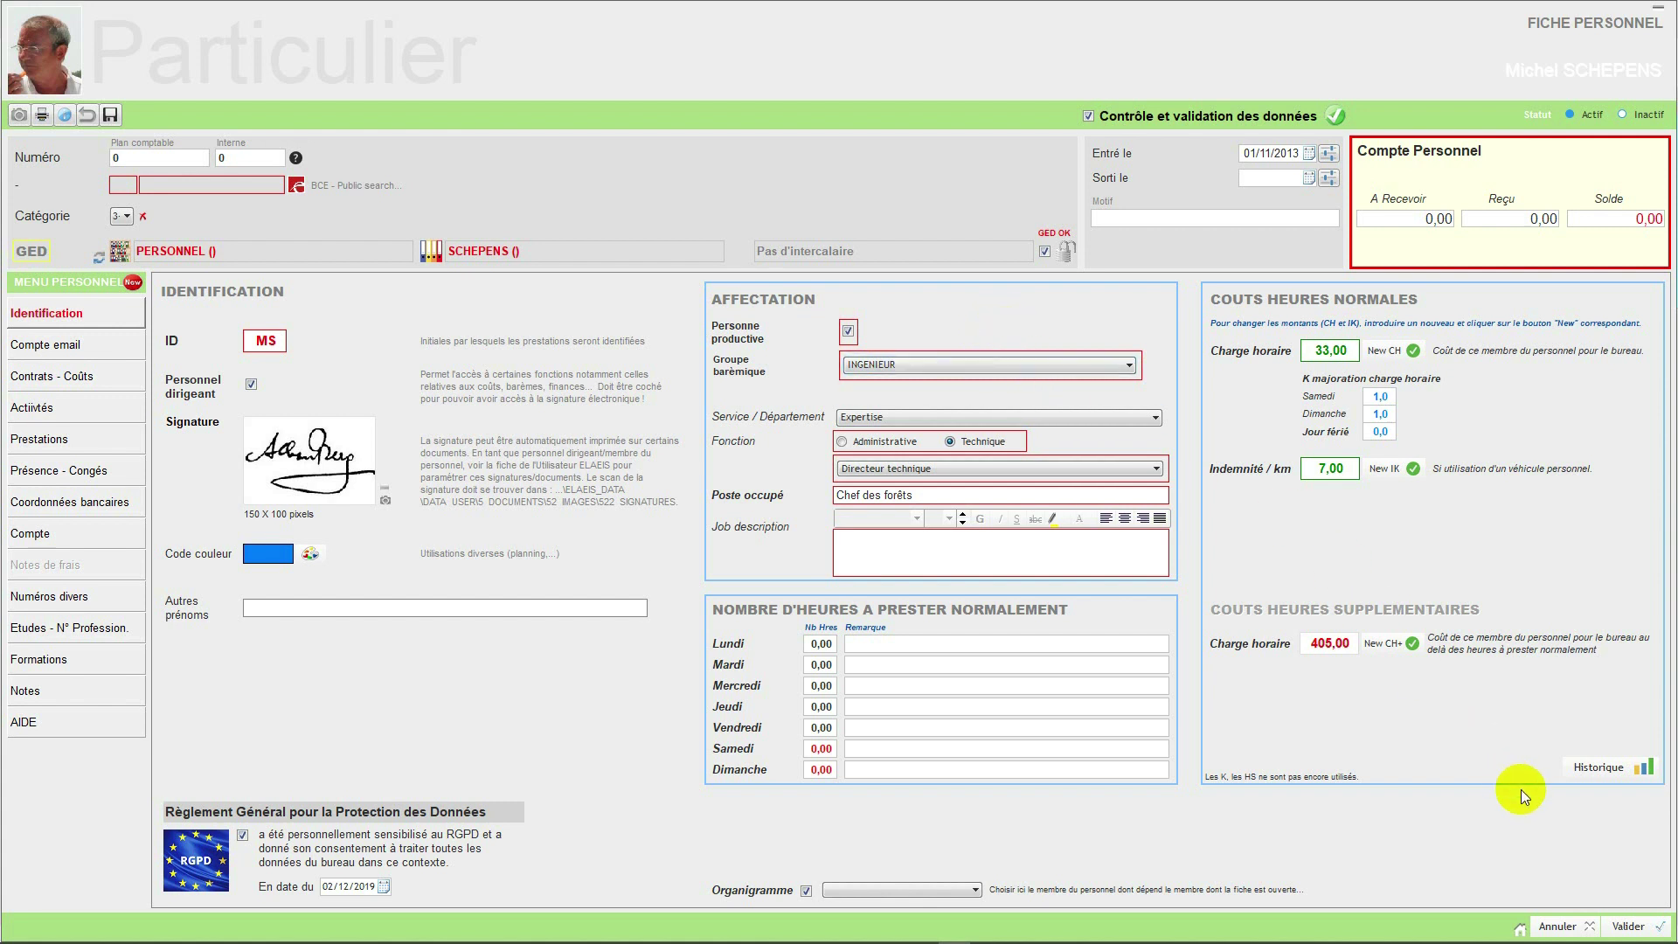
left_click(1553, 926)
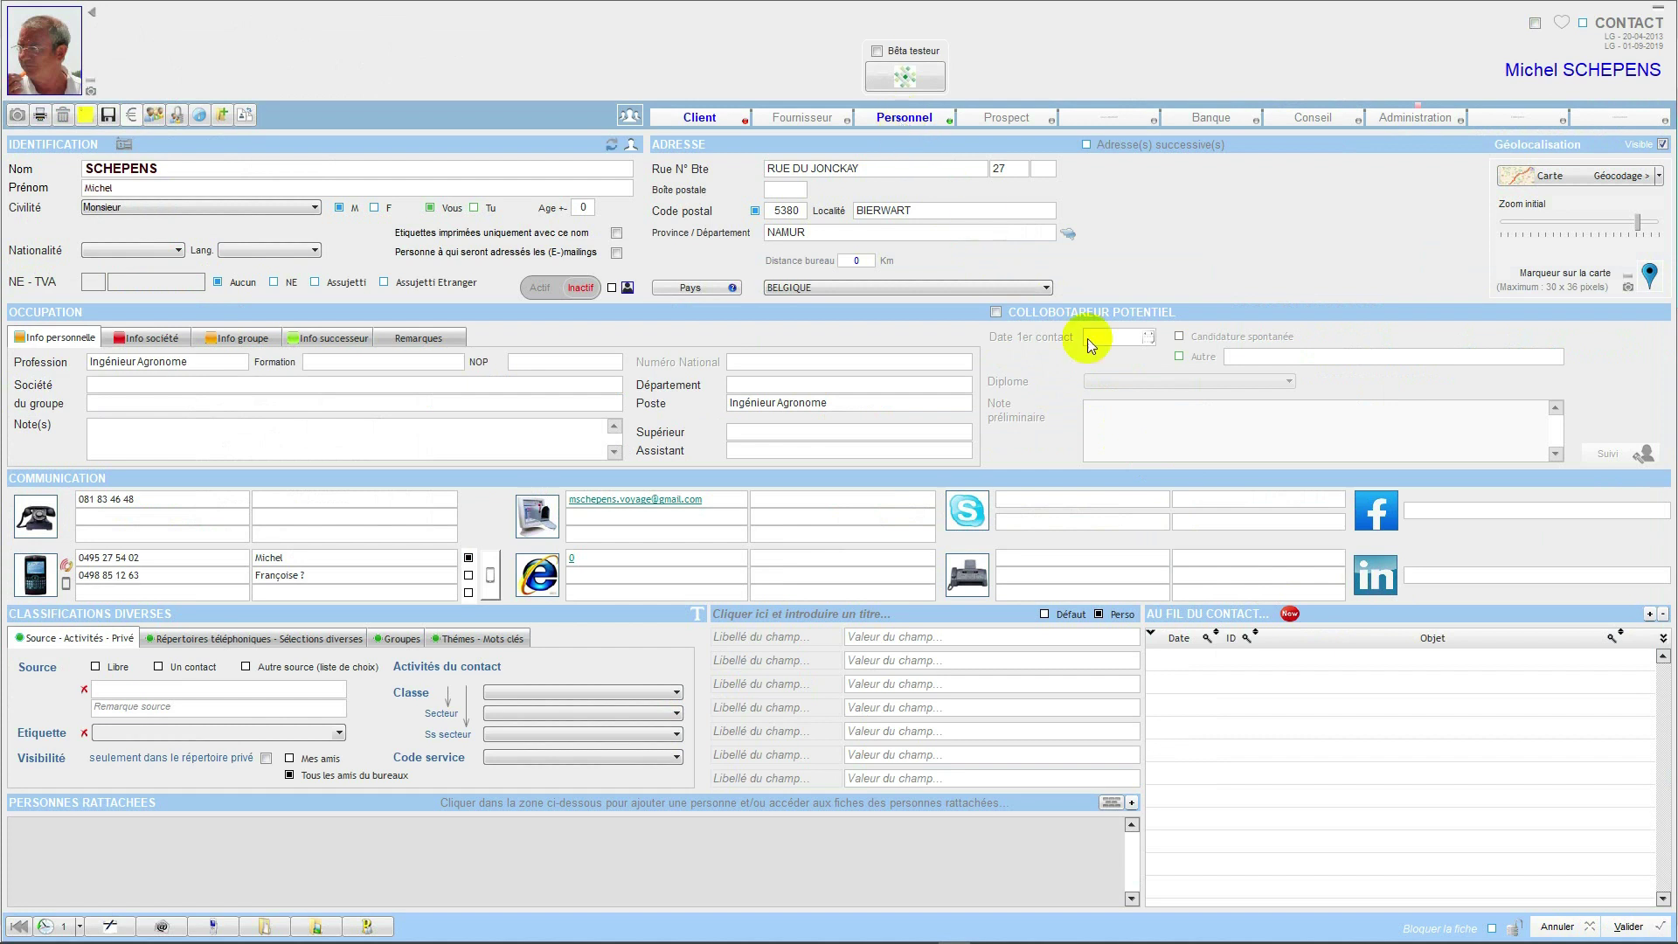
left_click(1557, 926)
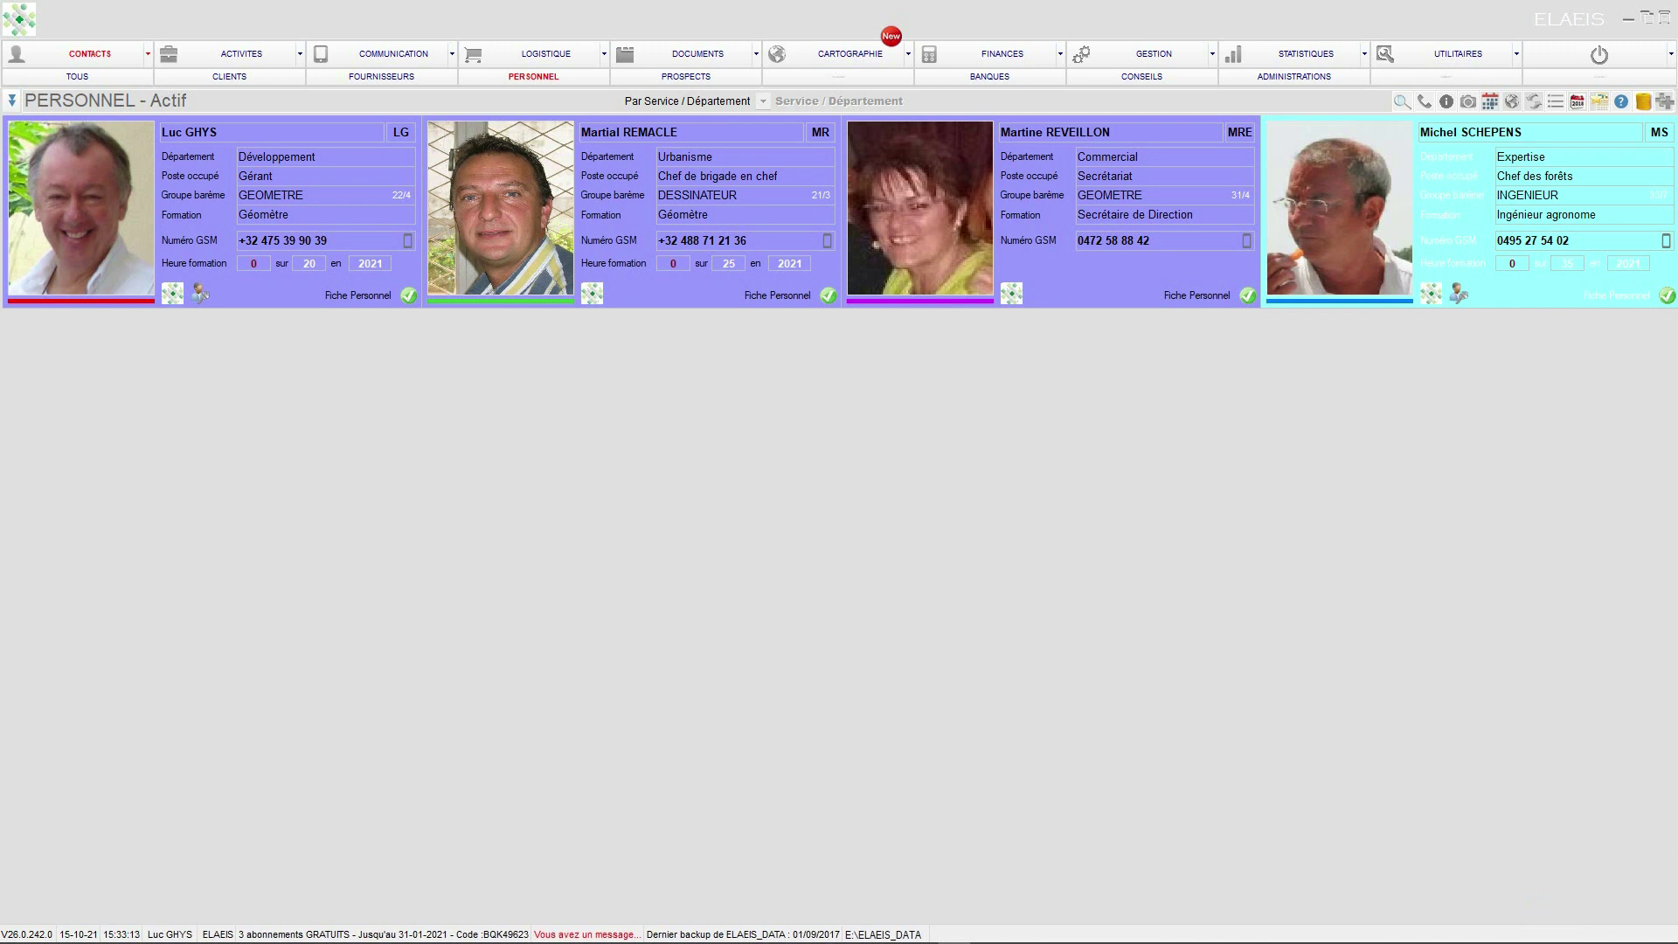
Open the régie barème NEW BAREME 2021 from the BAREMES list of the FINANCES module and show its Edition view
left_click(986, 55)
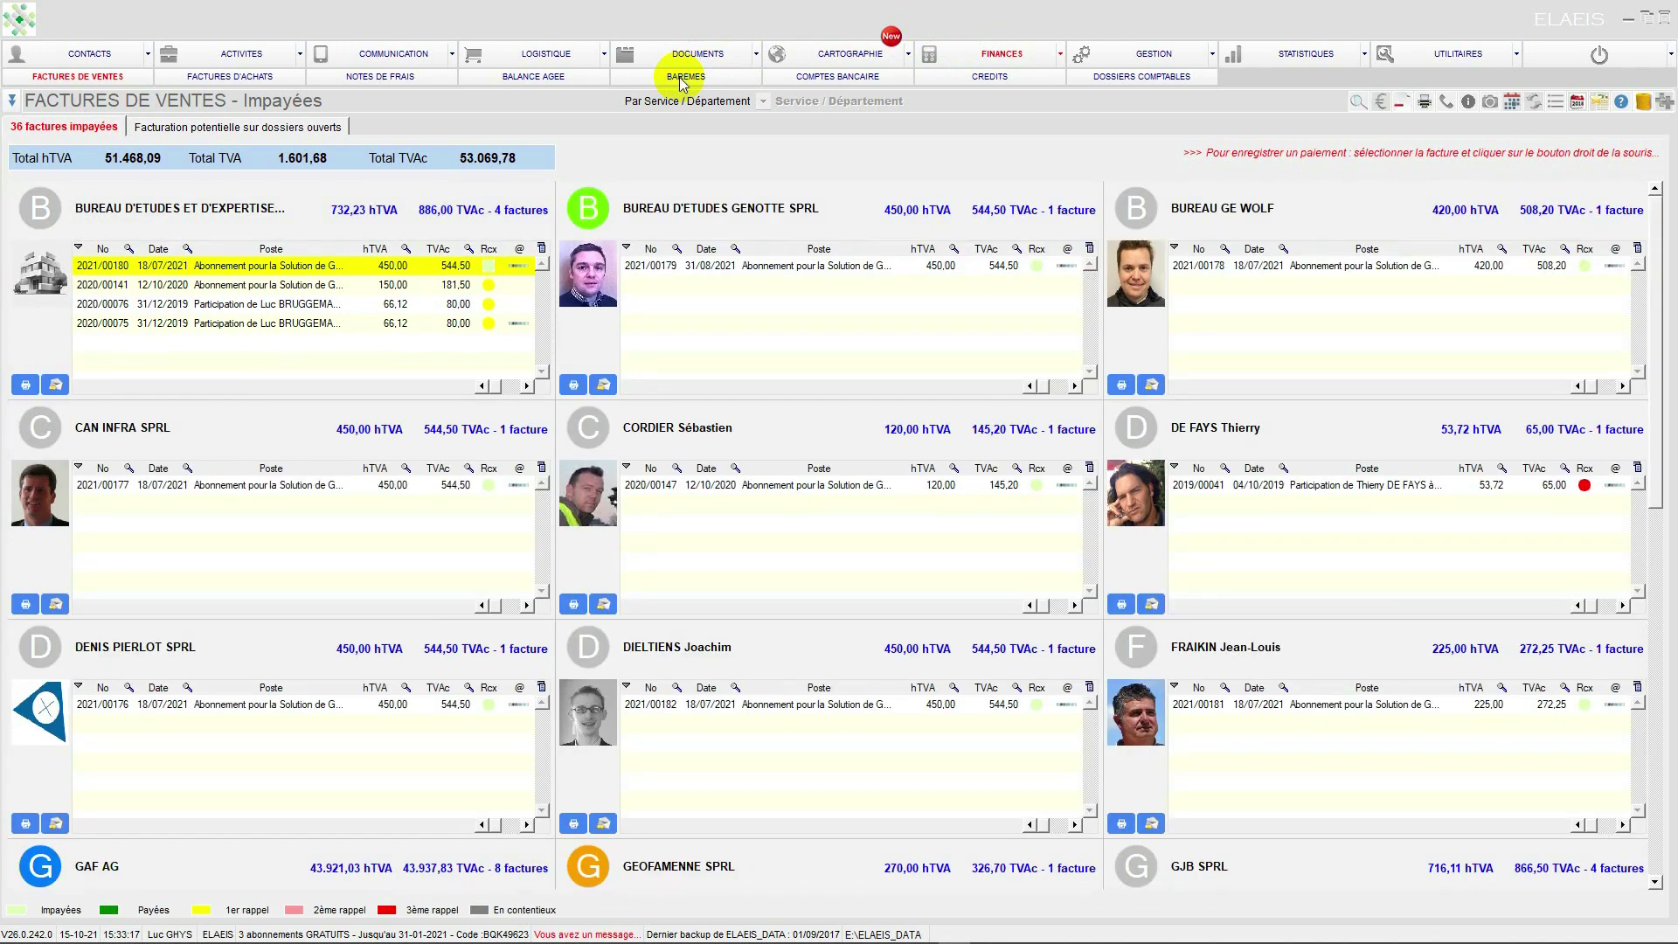
left_click(679, 77)
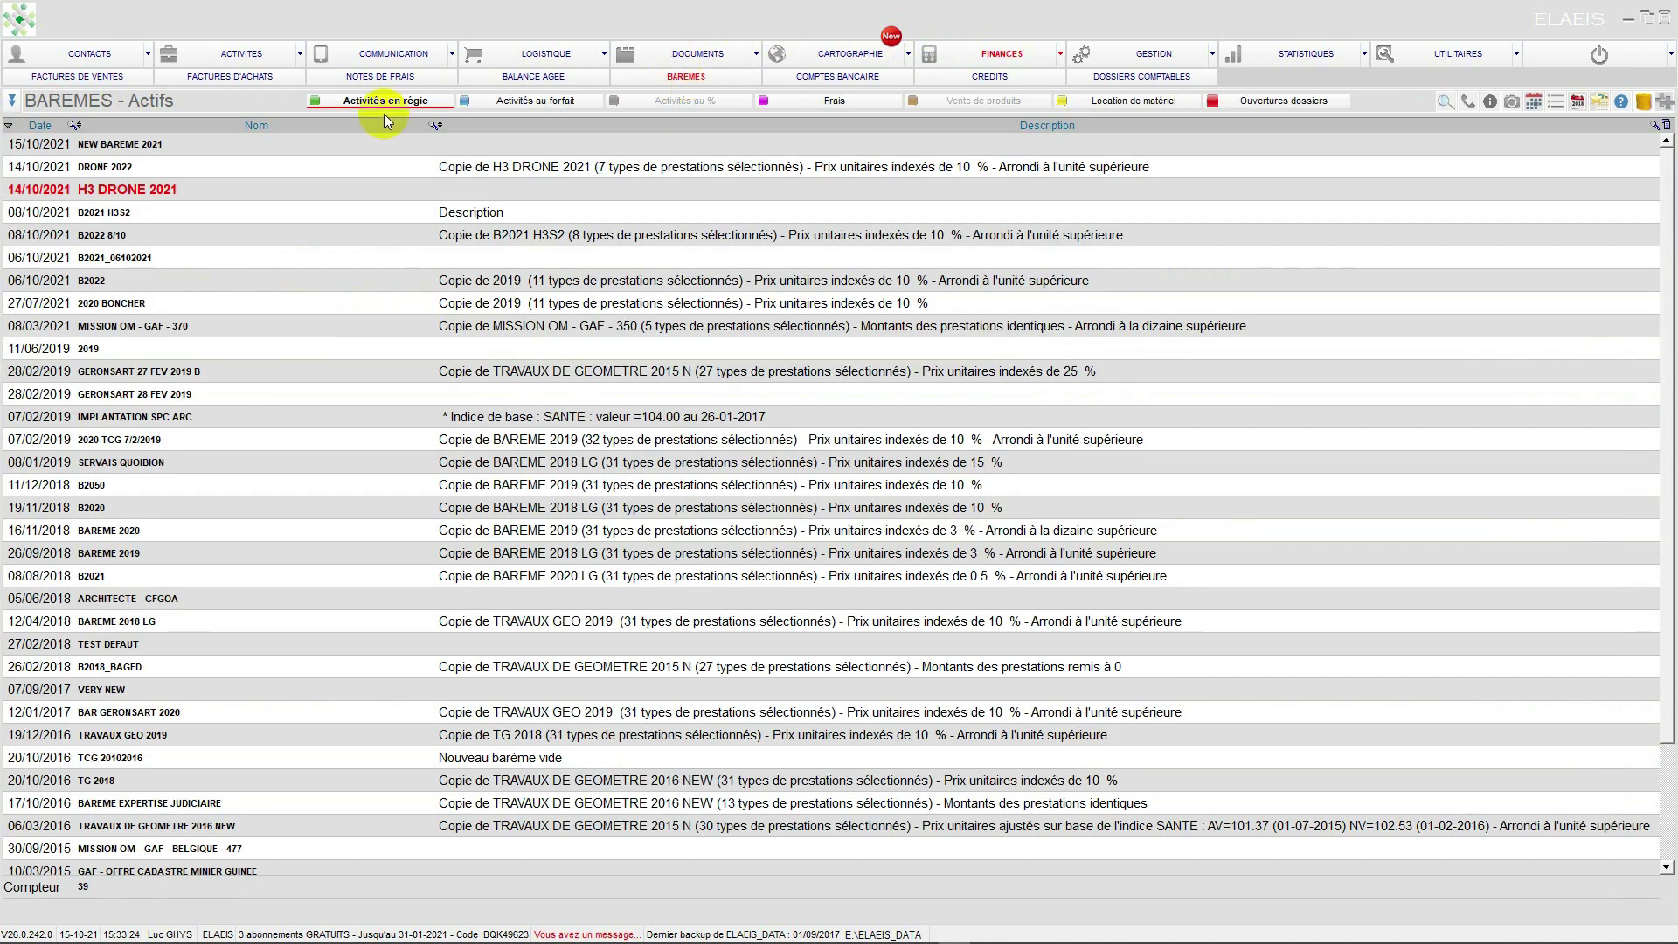
left_click(187, 143)
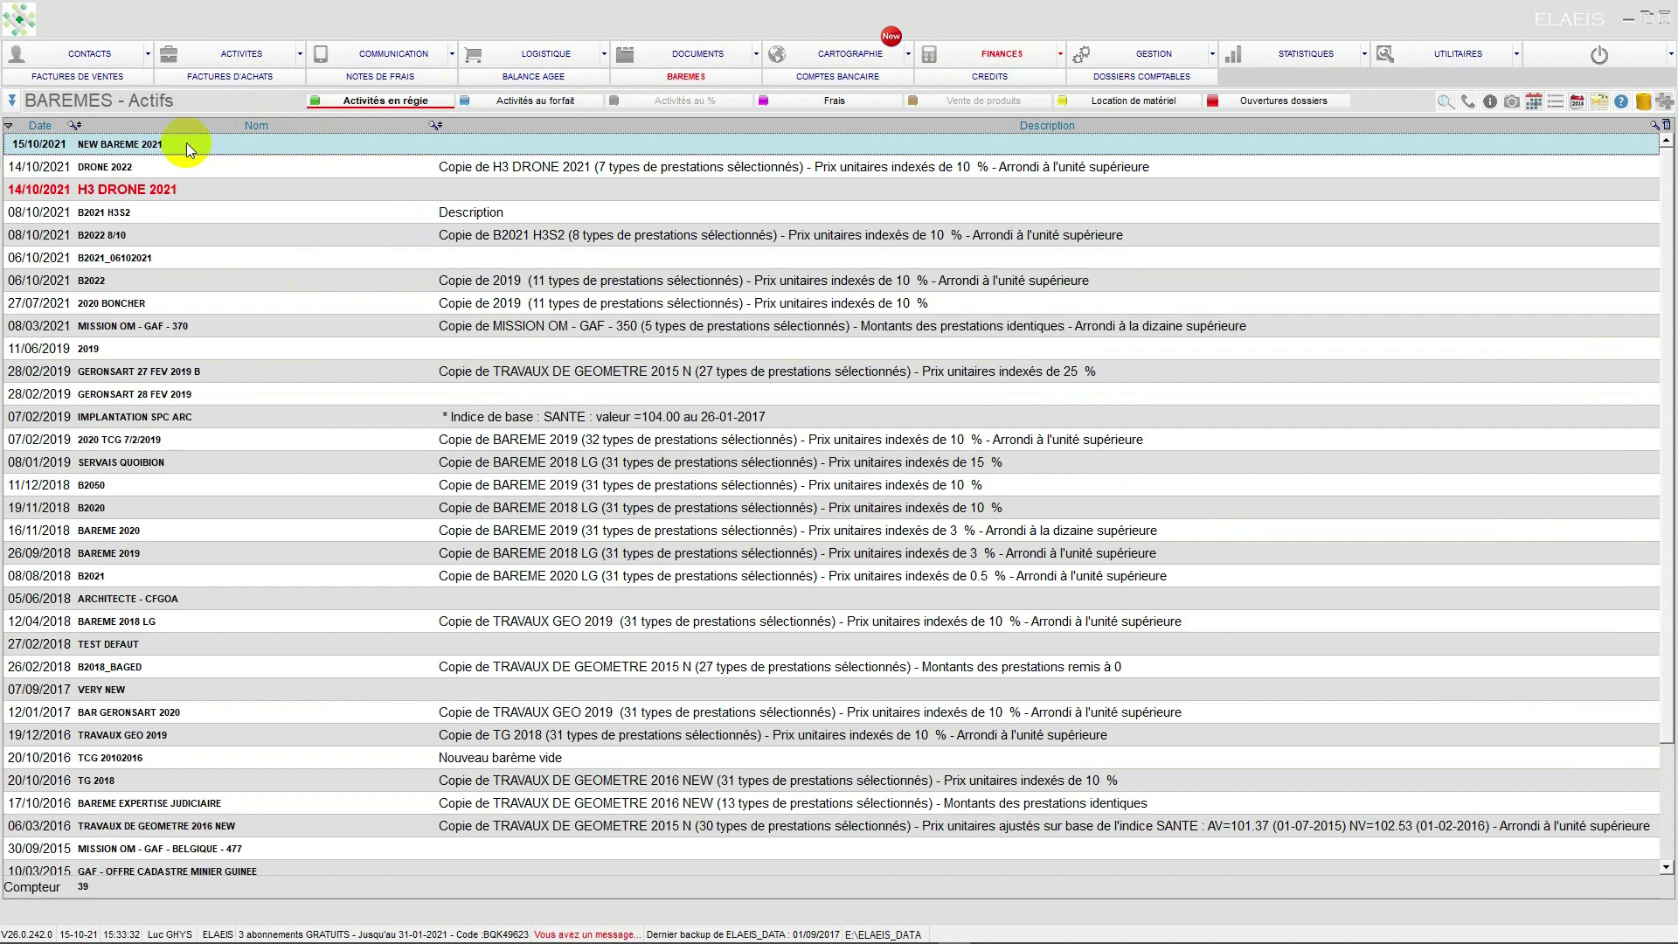
double_click(186, 143)
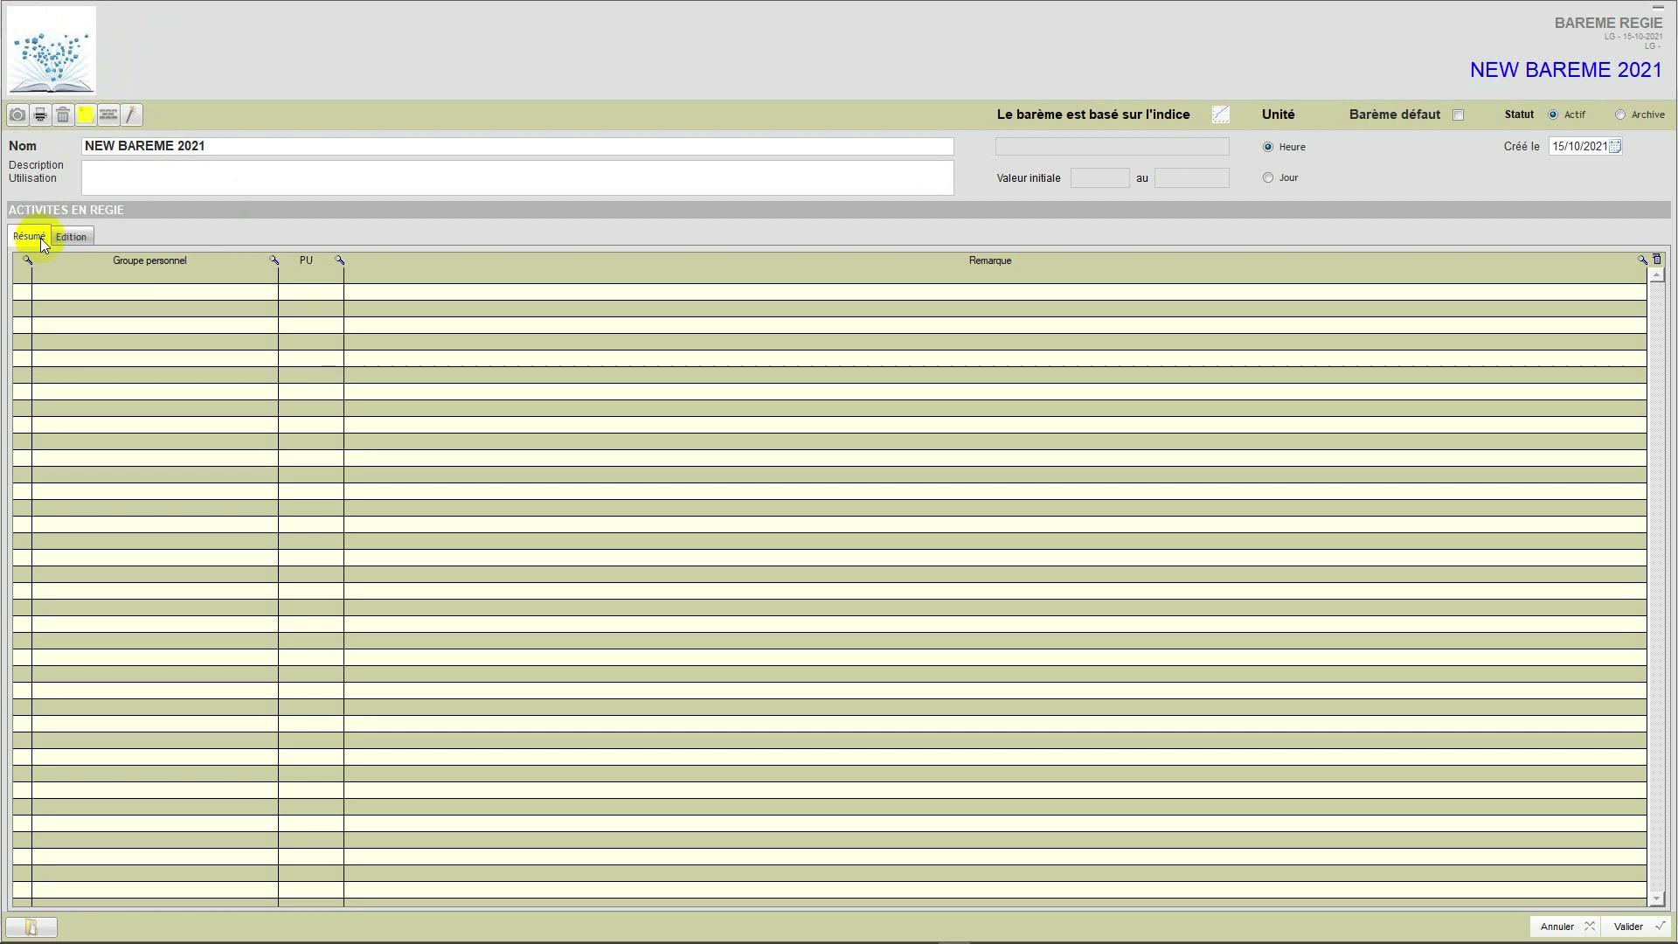
left_click(69, 237)
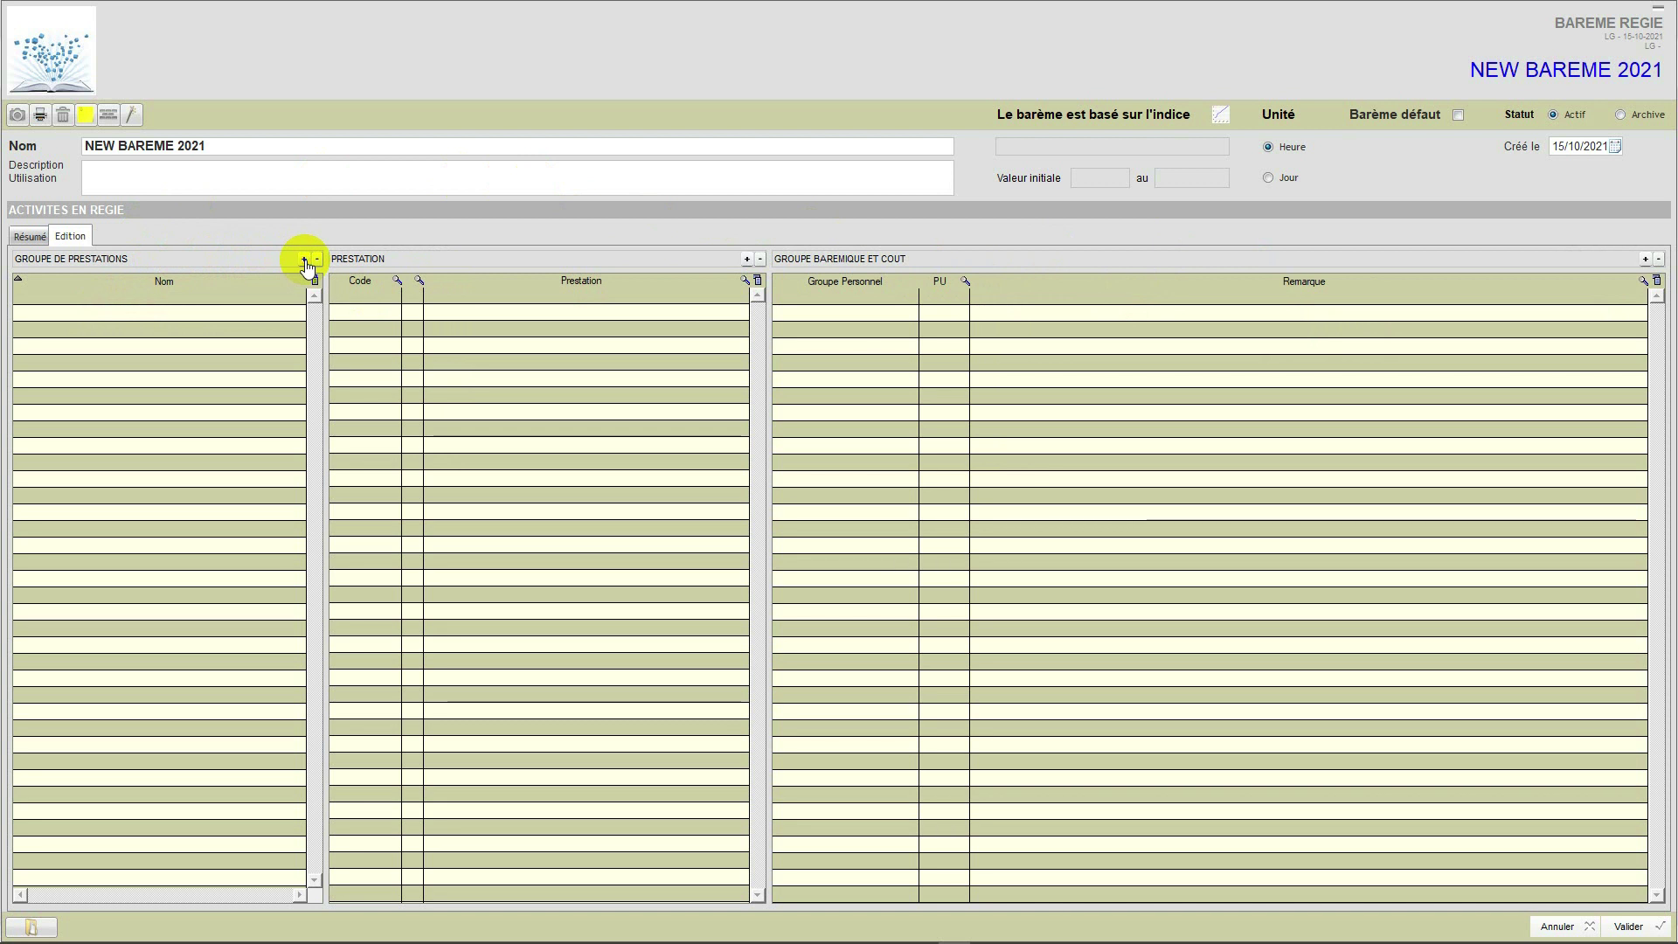
Add the groupes de prestations TERRAIN and BUREAU to the barème
left_click(305, 260)
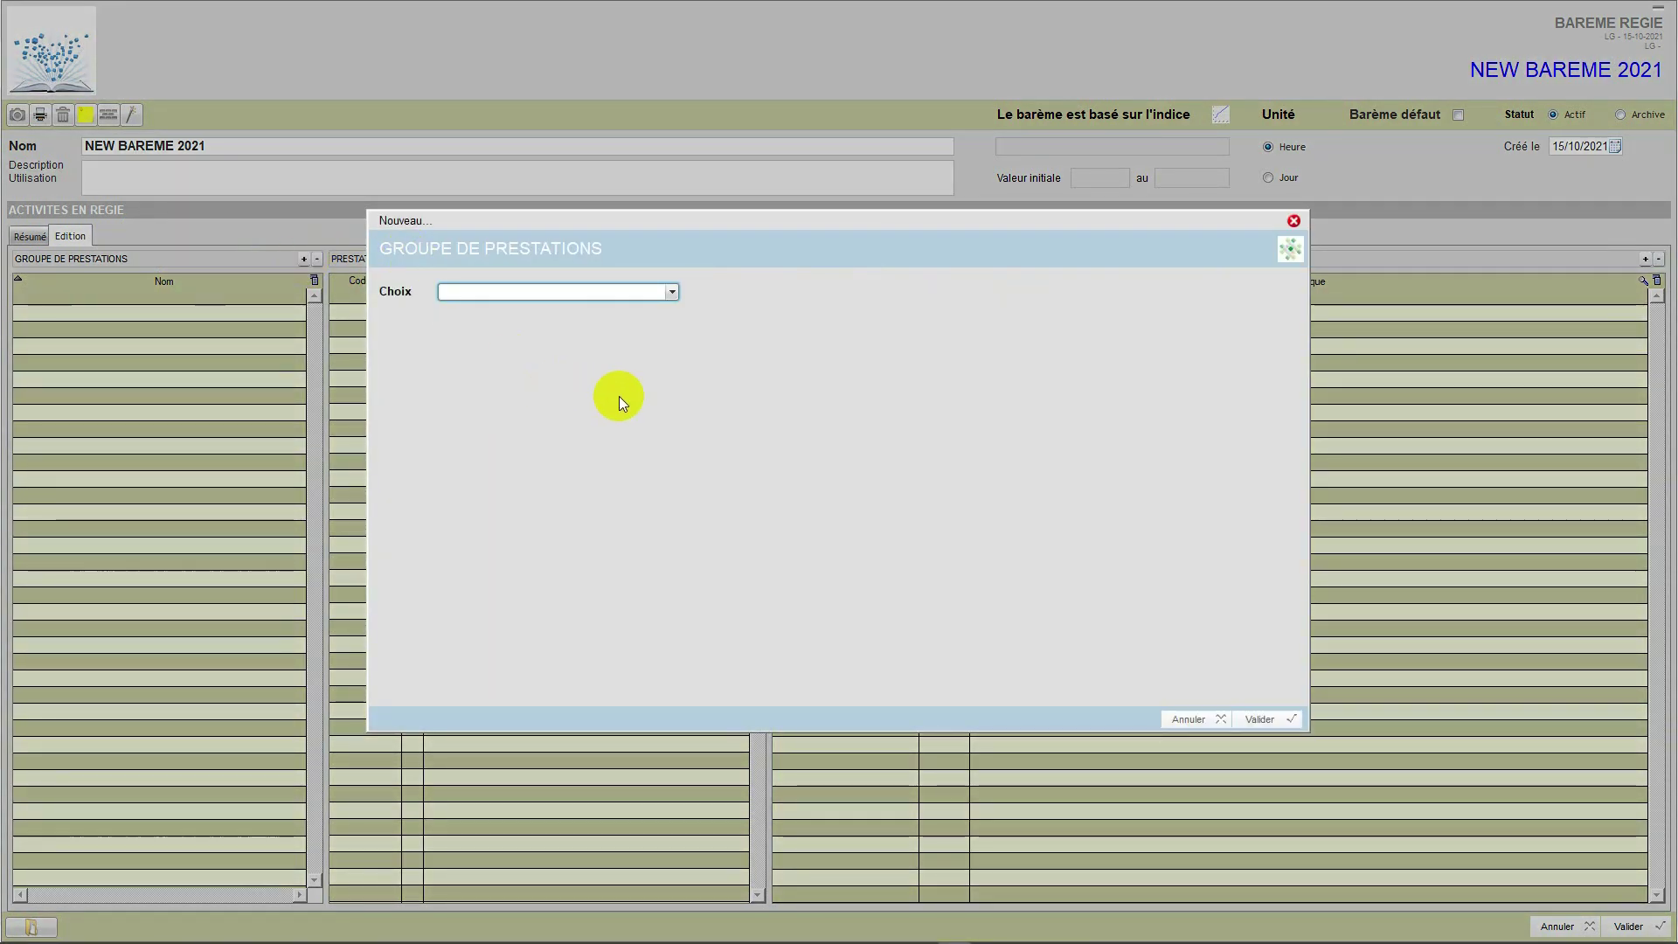
left_click(673, 292)
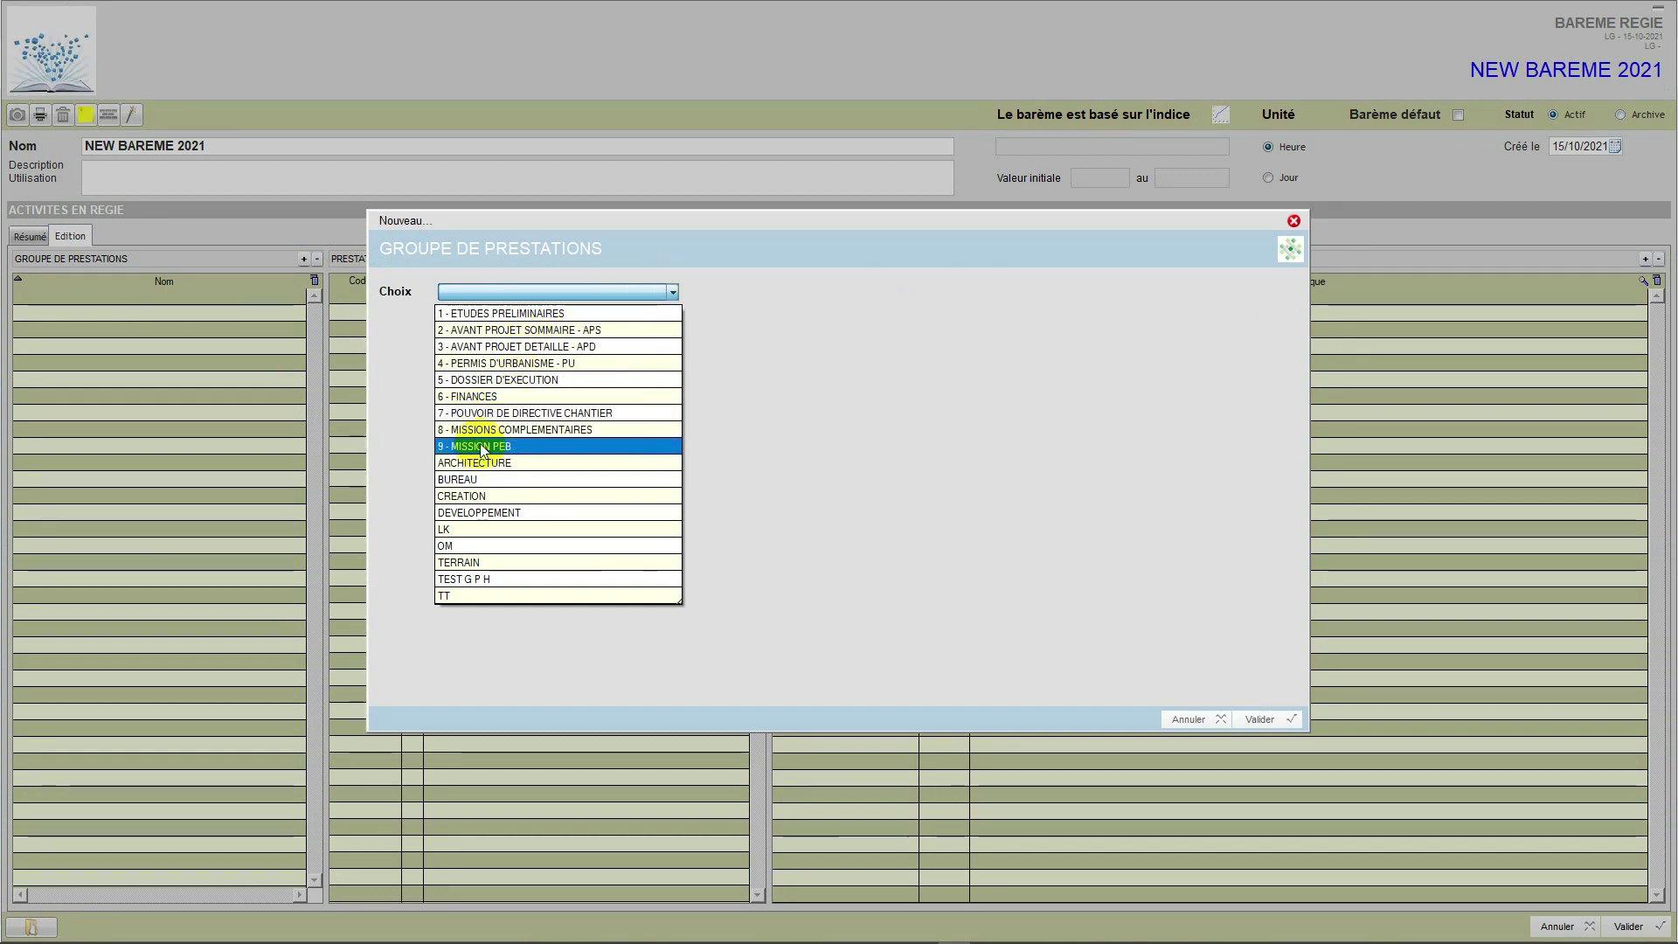
left_click(473, 564)
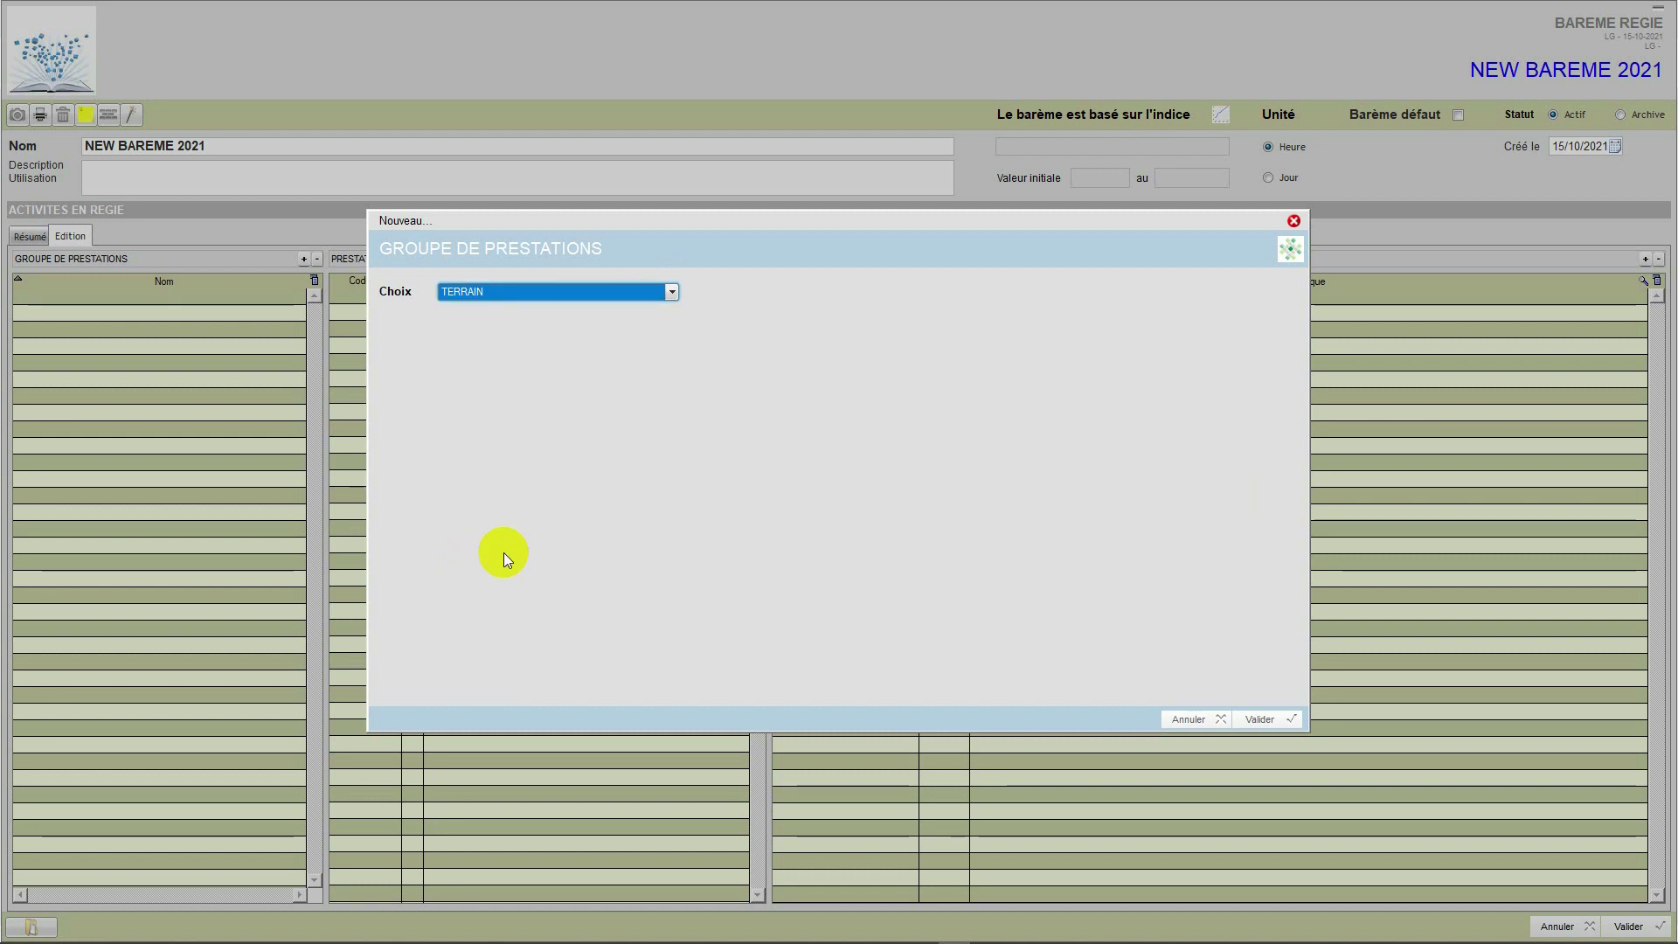
left_click(1249, 721)
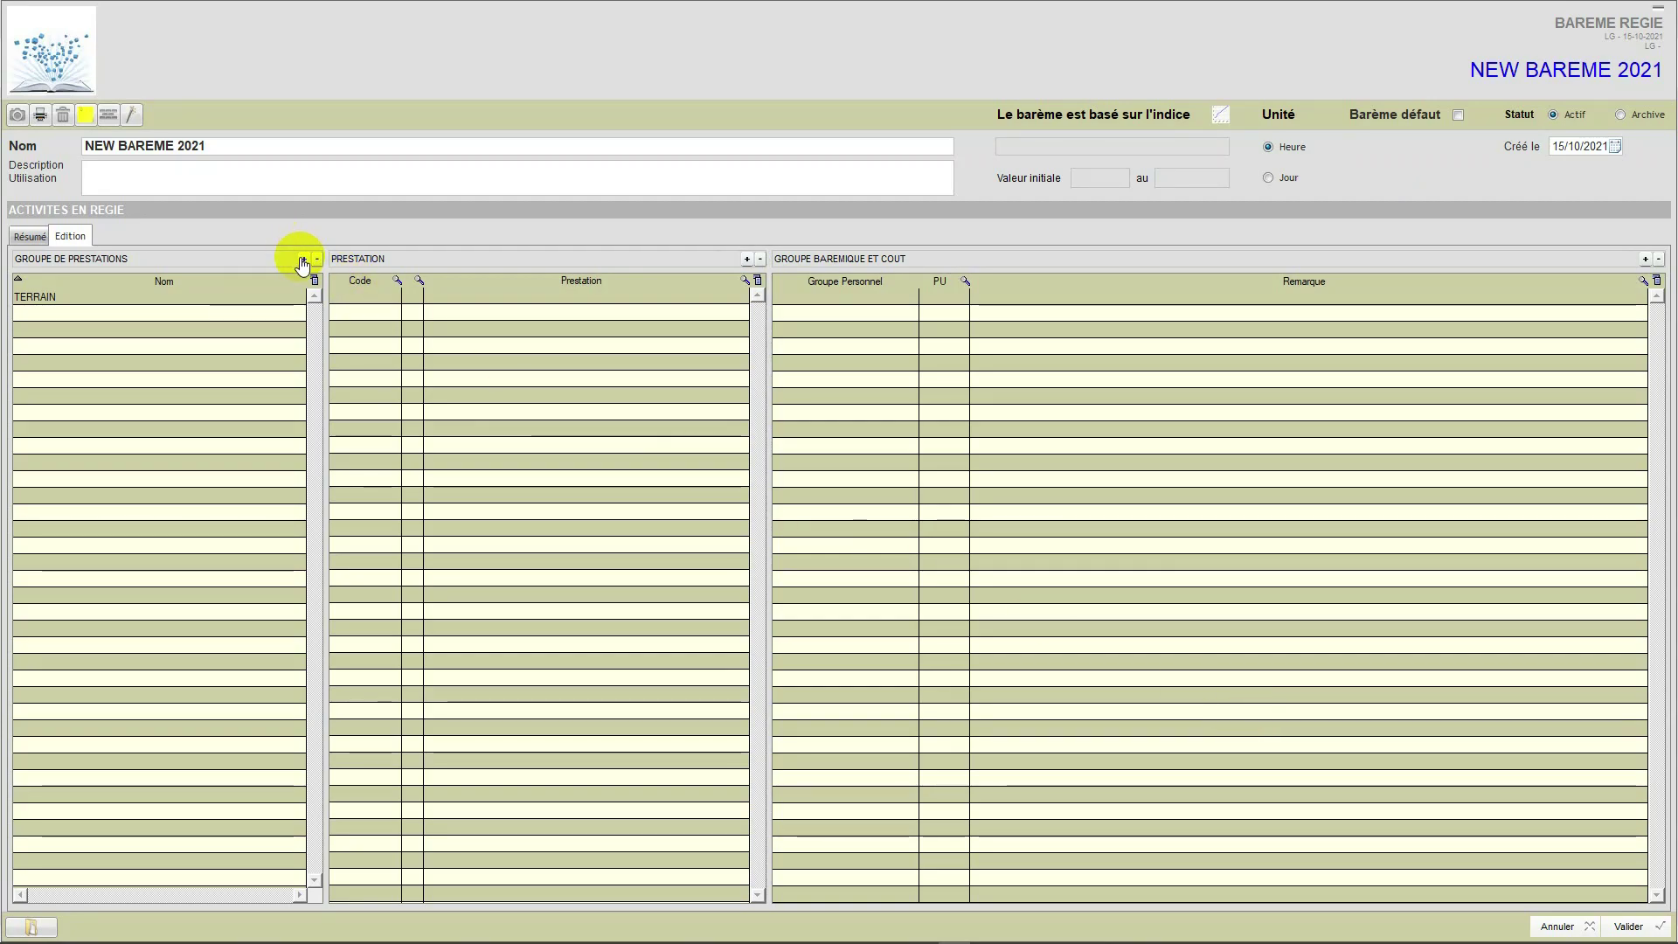
left_click(302, 259)
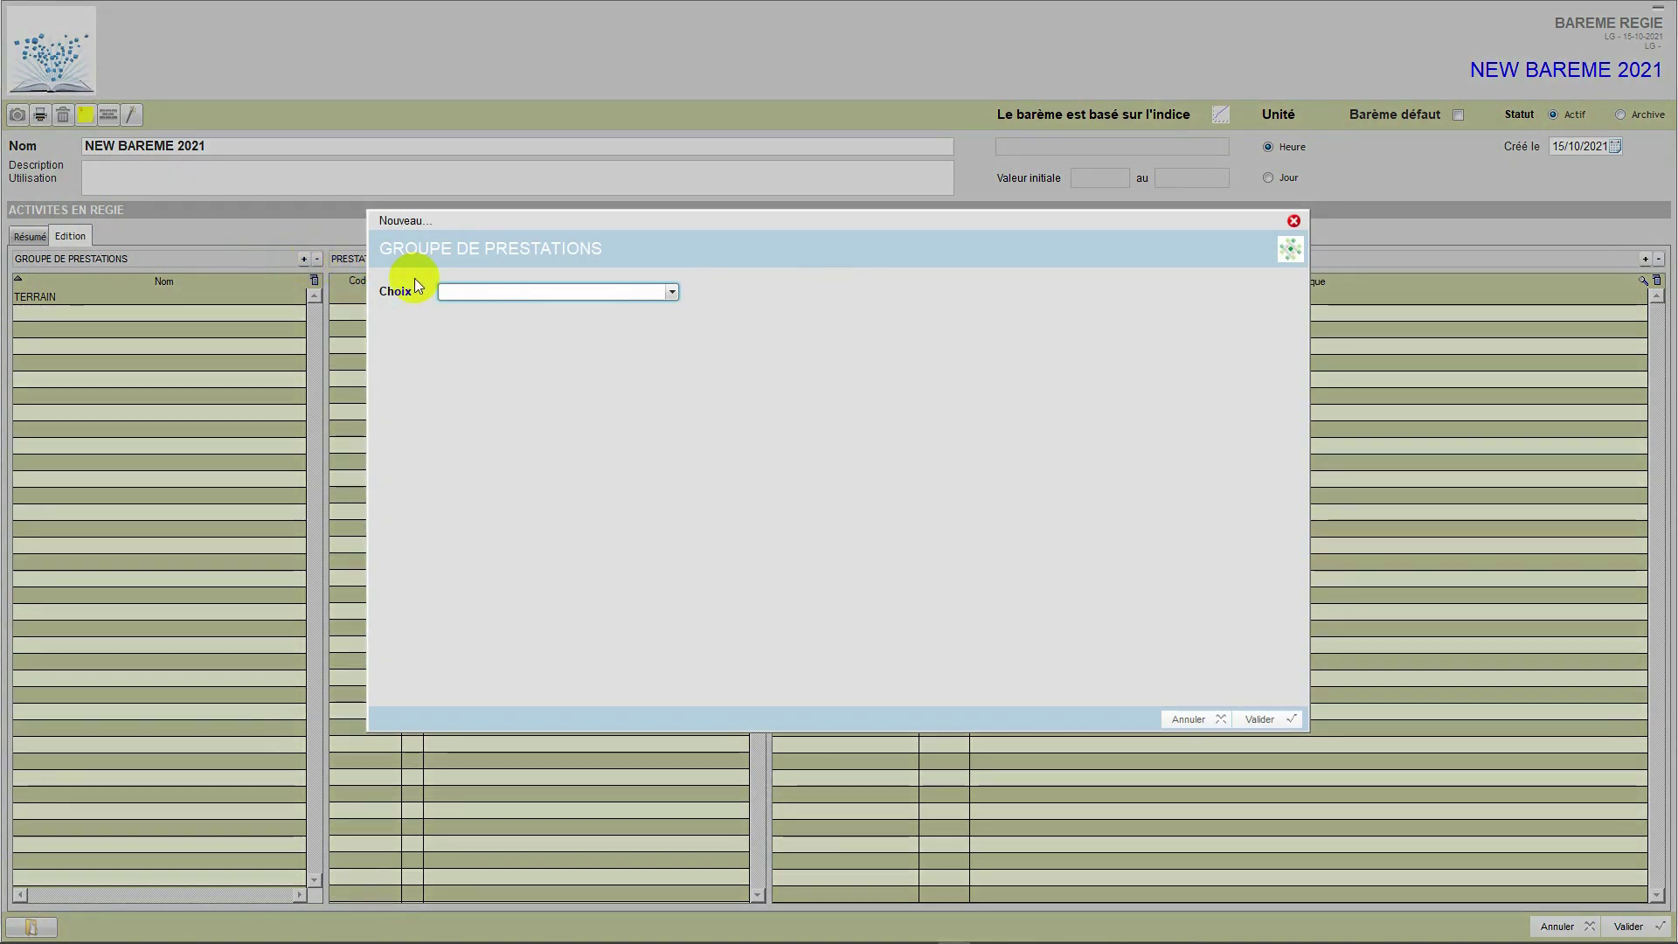
left_click(672, 292)
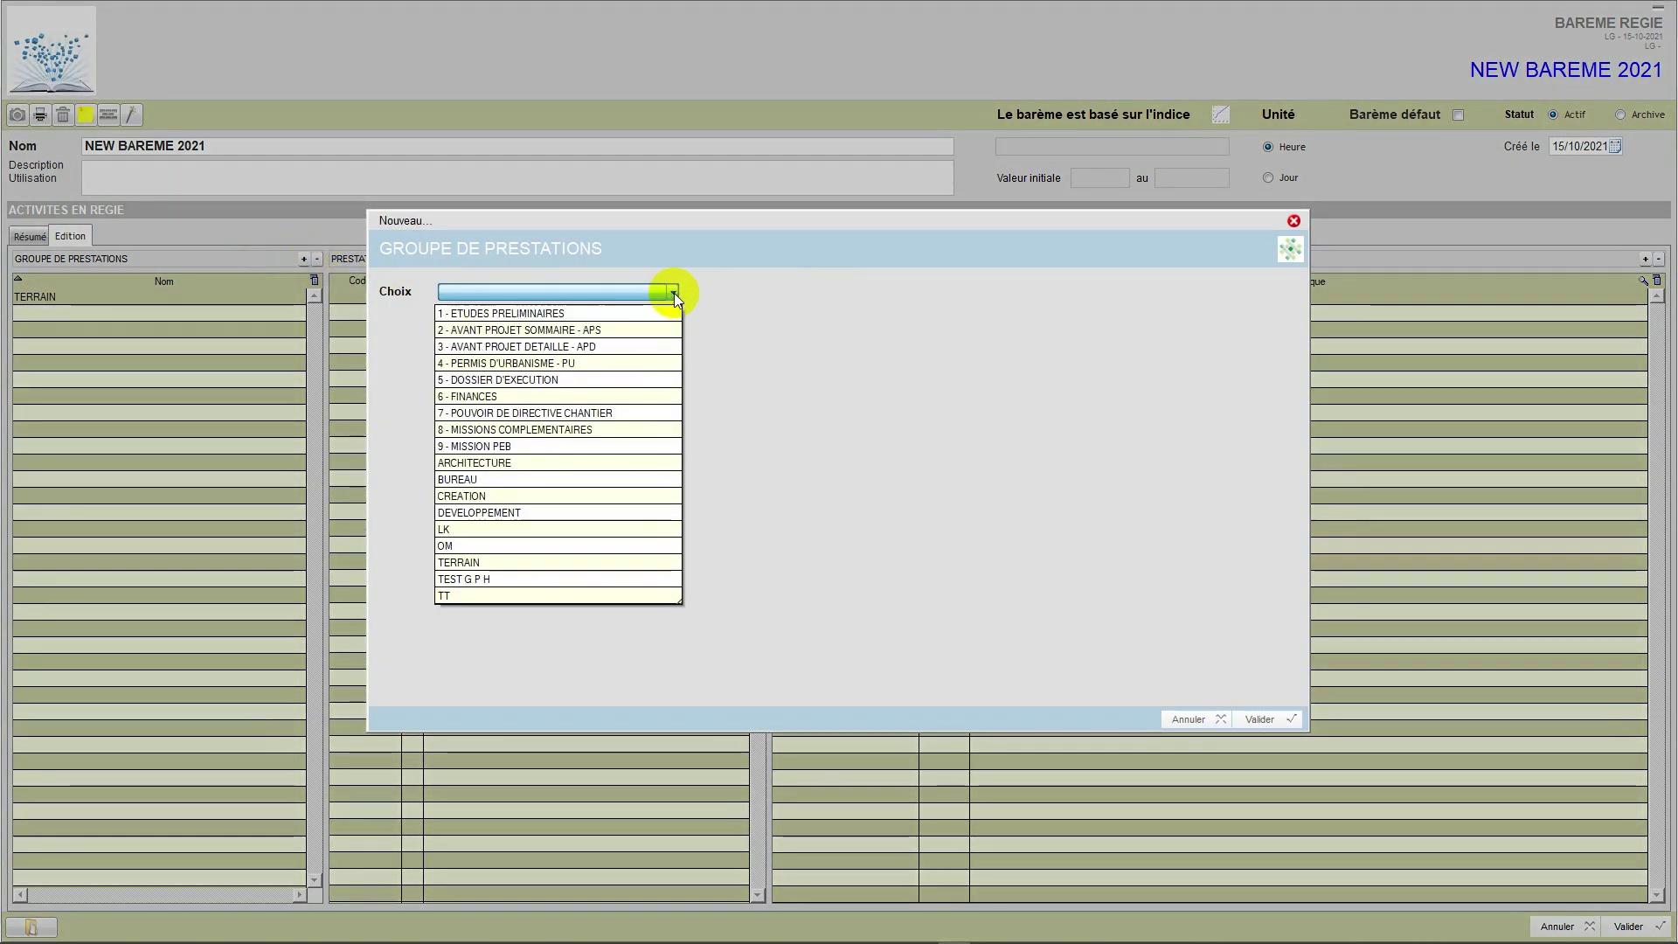
left_click(529, 481)
left_click(1273, 720)
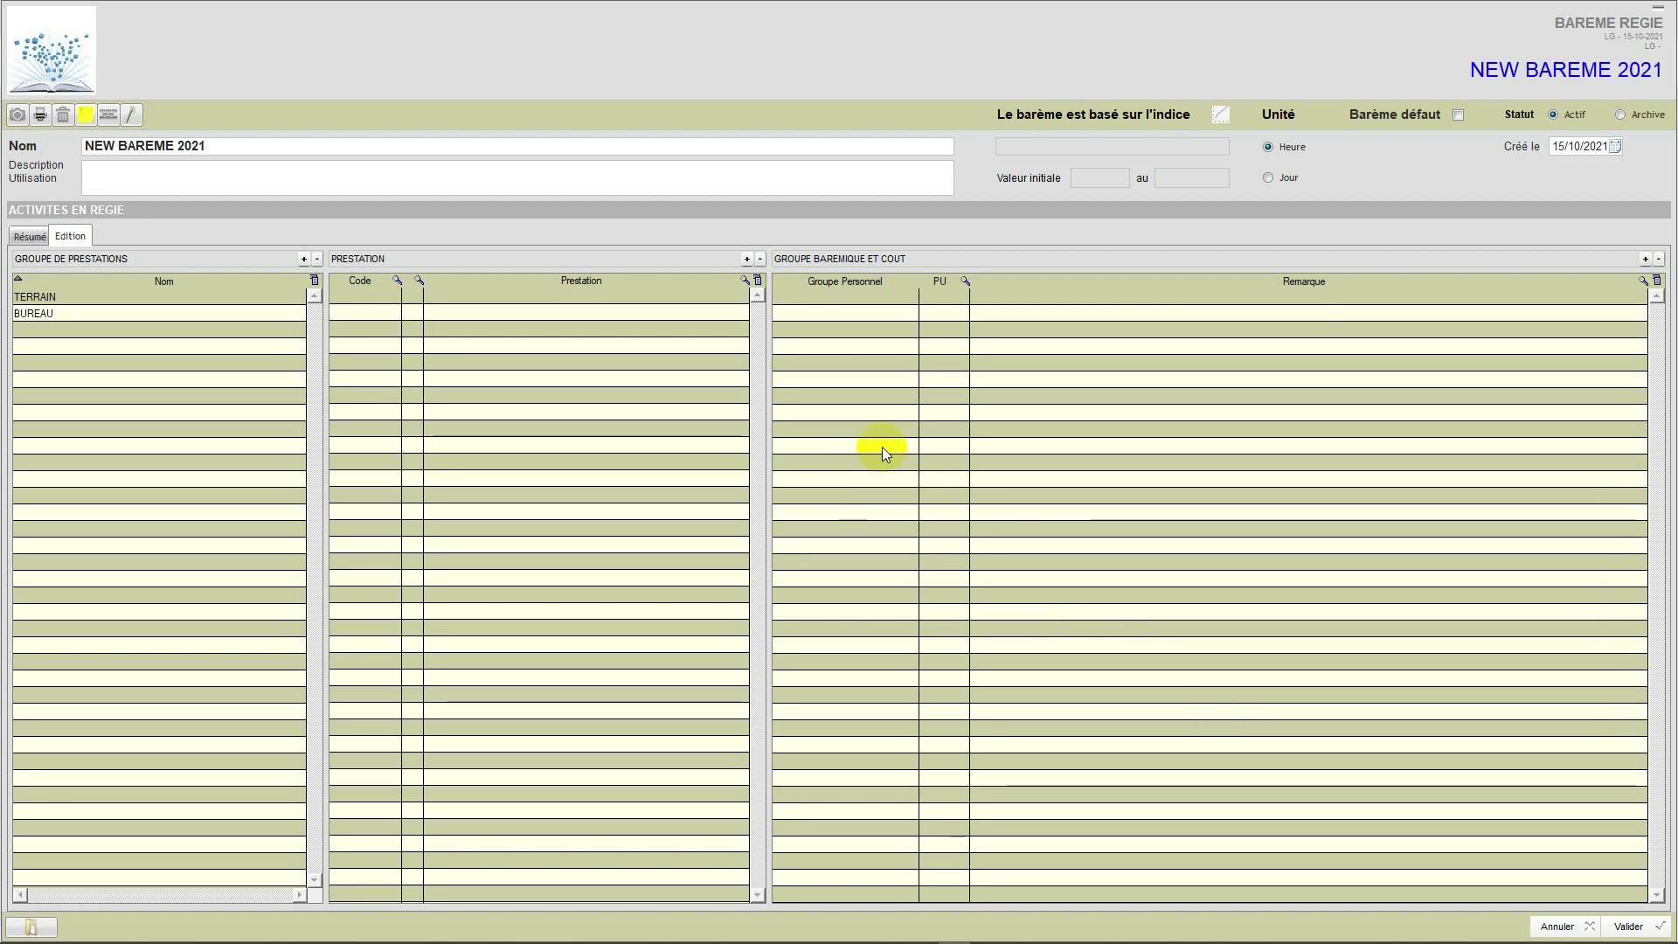
Add only the prestations VISITE IMMEUBLE, RECHERCHE DIVERSE and REUNION to the TERRAIN group
left_click(83, 298)
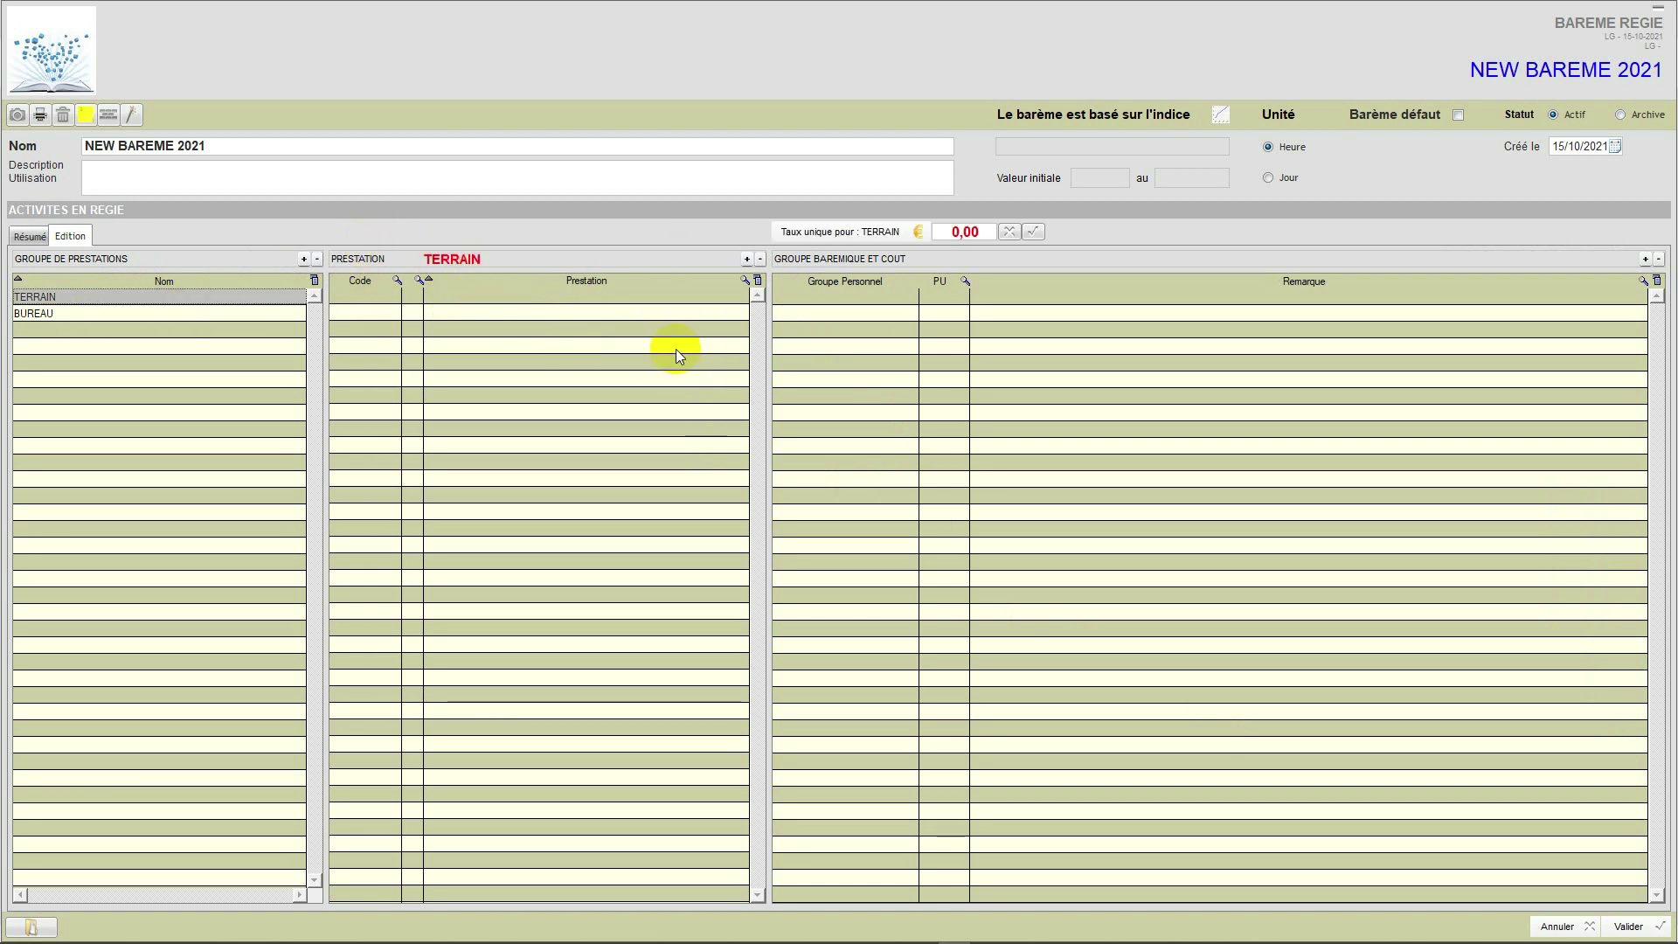
left_click(747, 260)
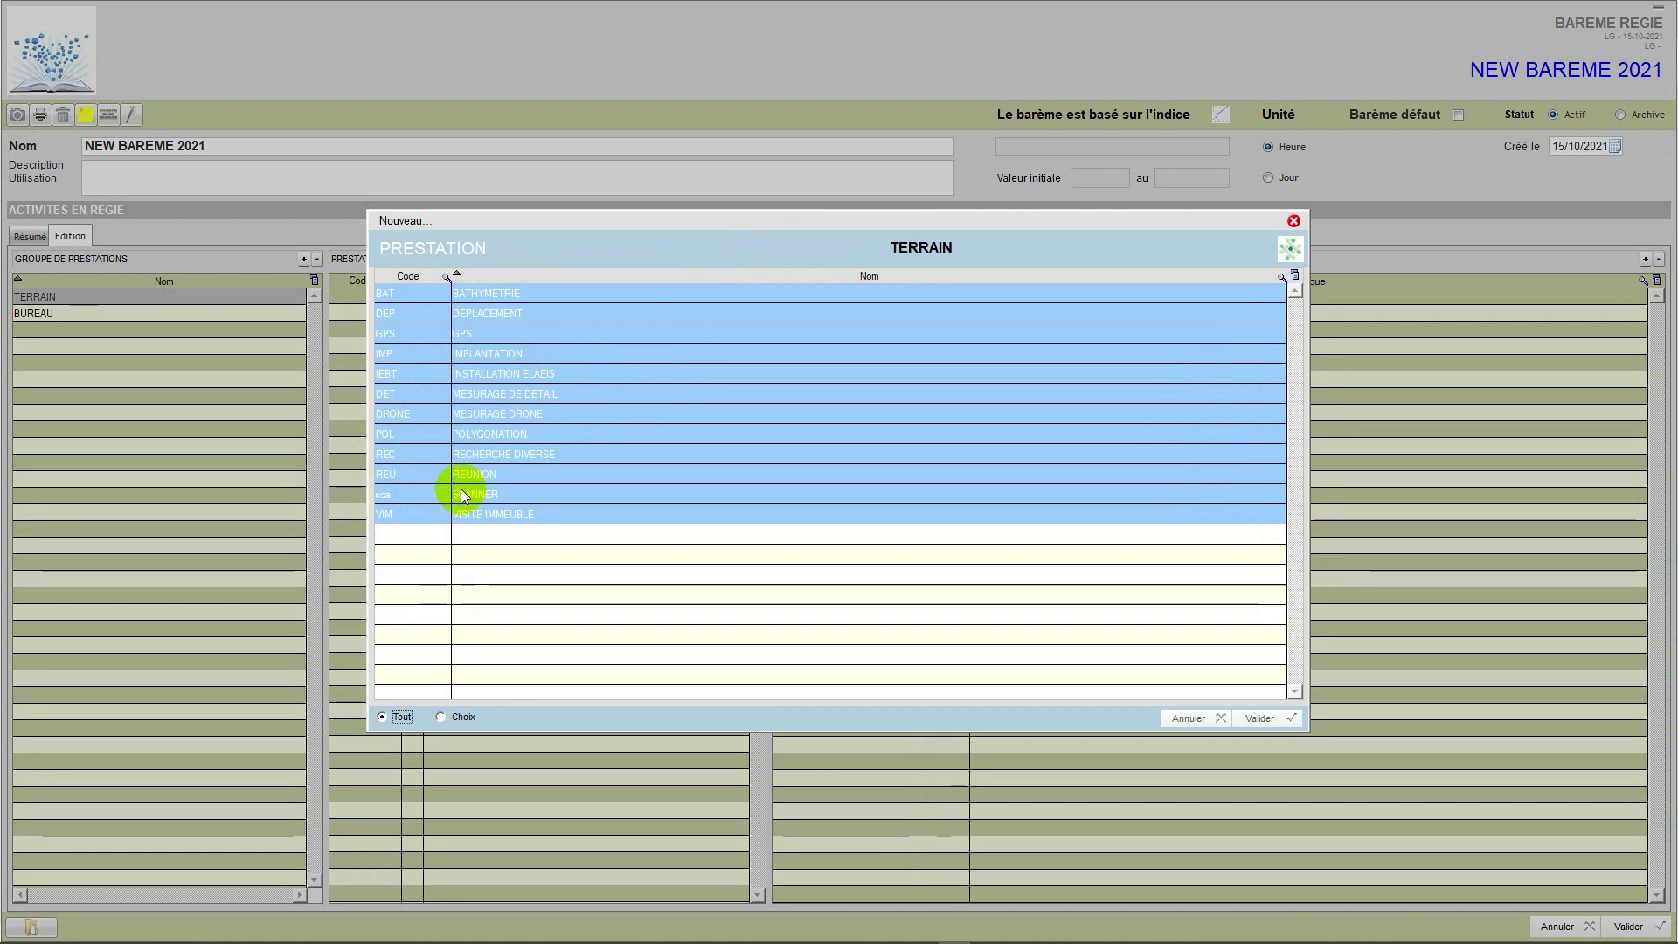
left_click(442, 717)
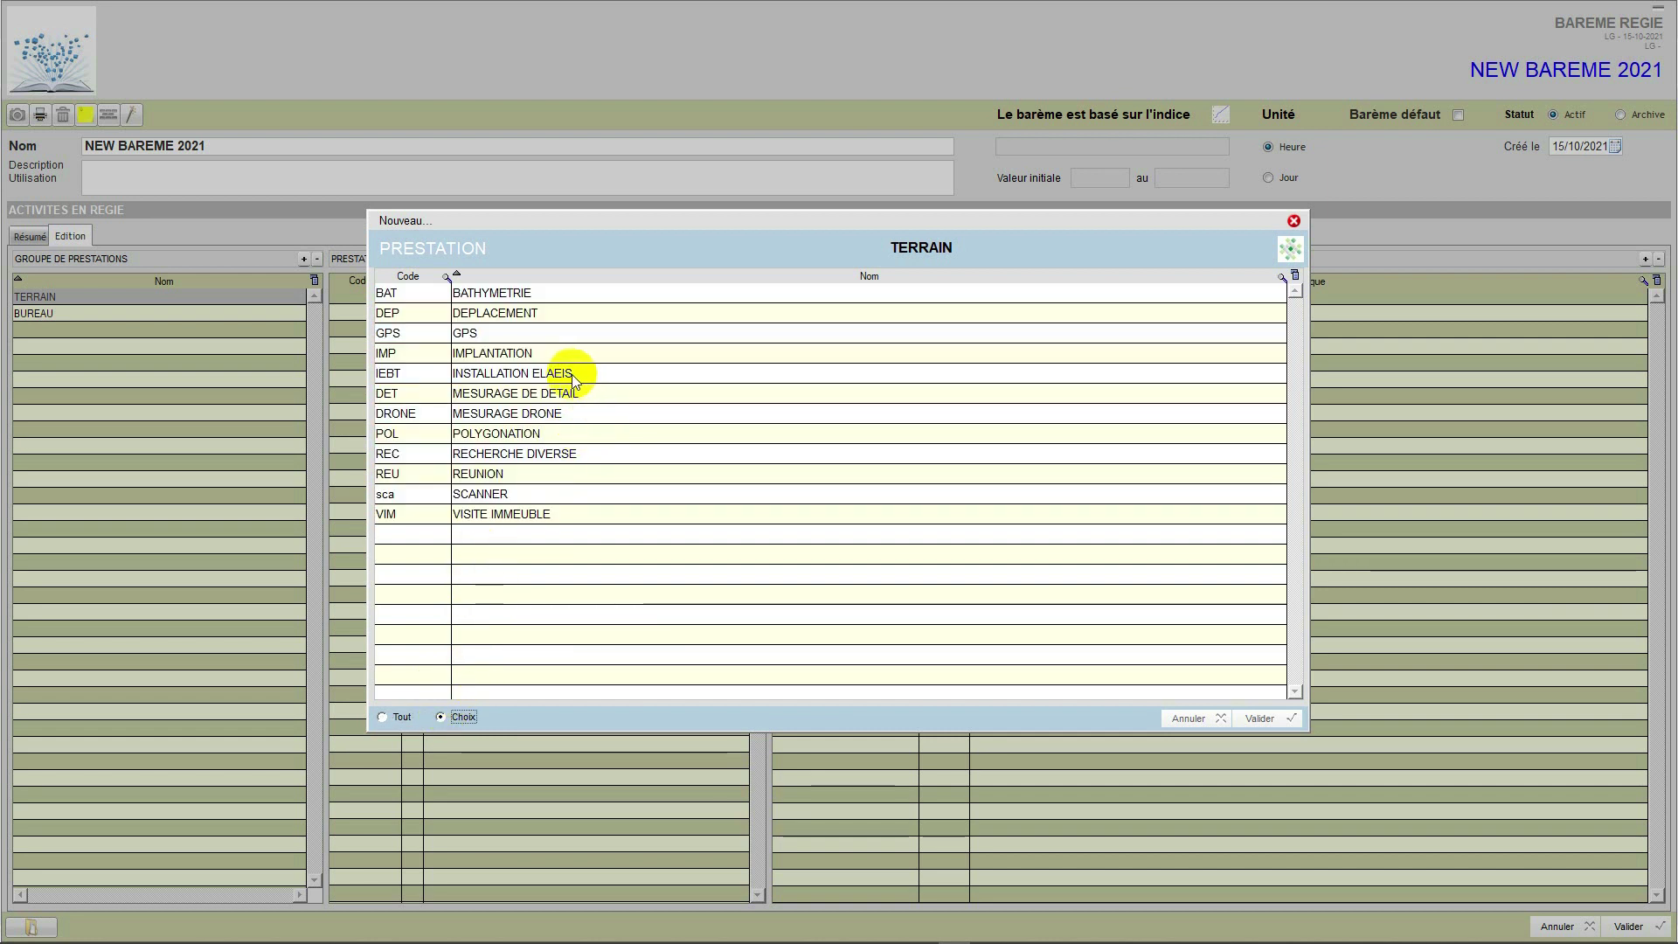
left_click(553, 513)
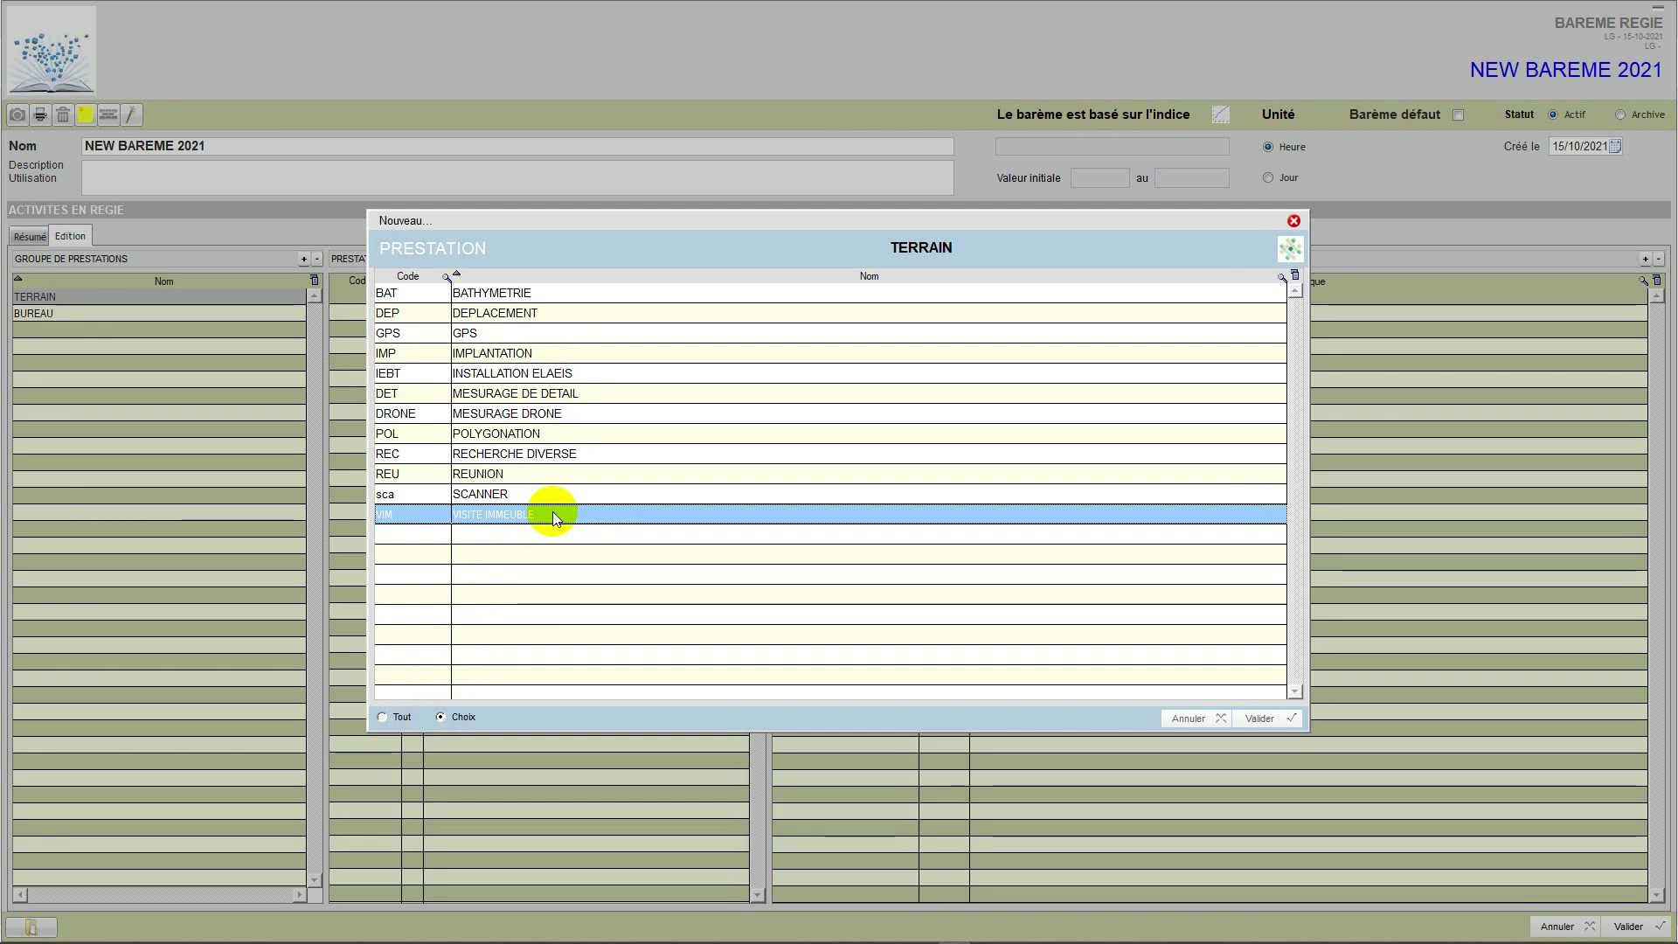
left_click(524, 455, "ctrl")
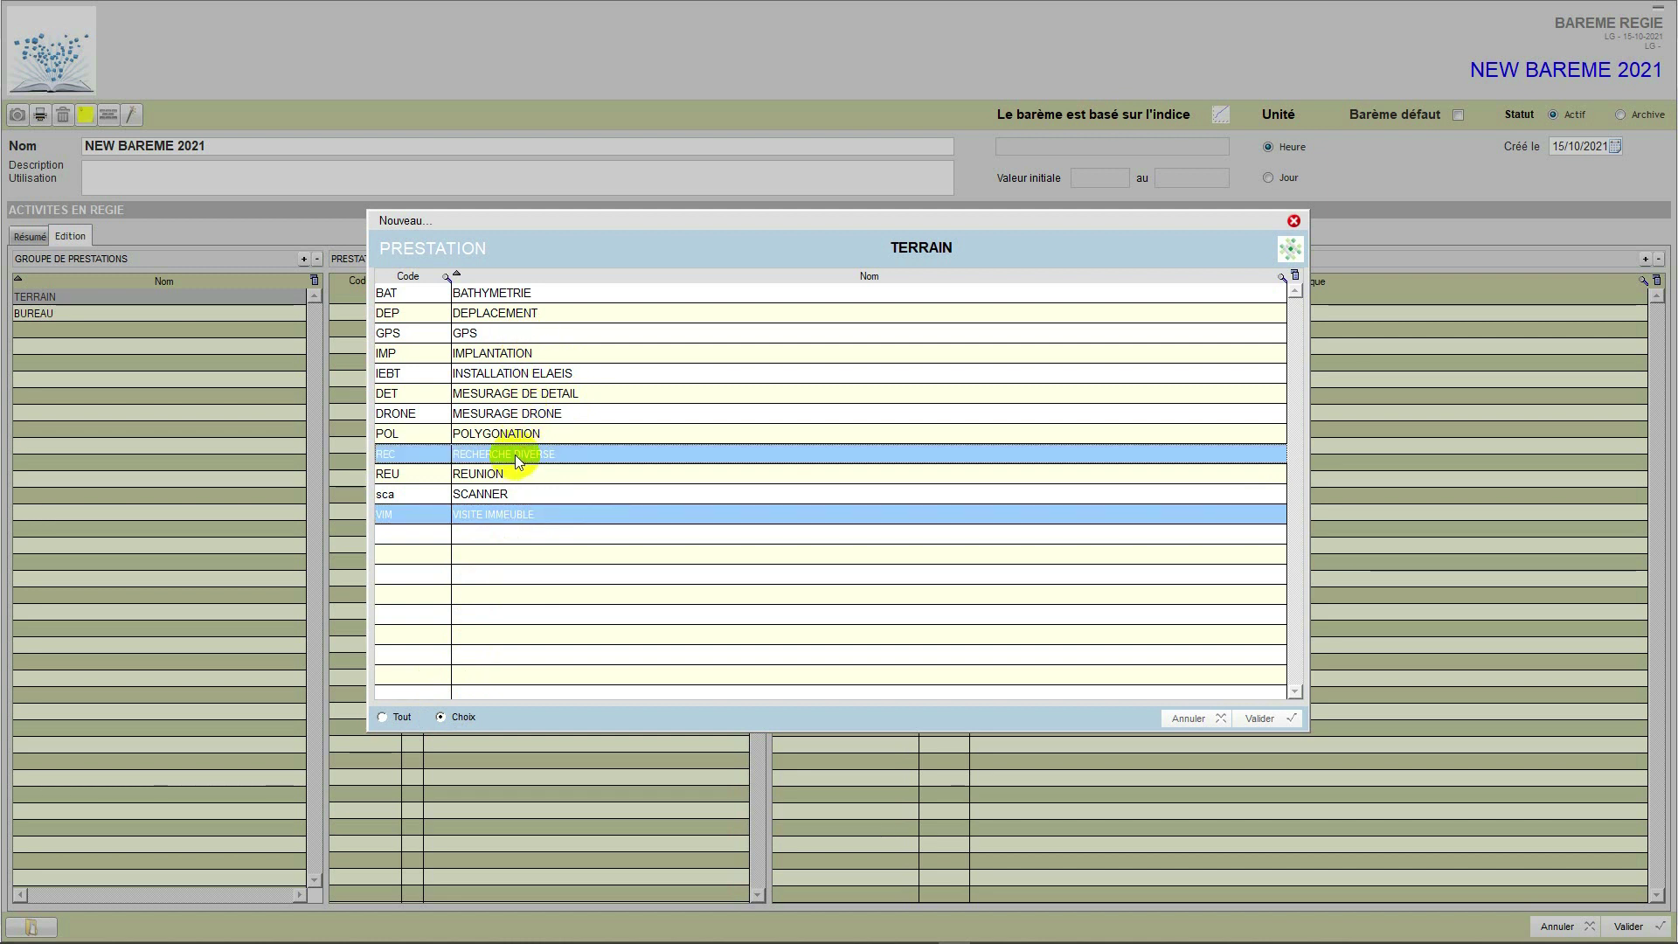
left_click(511, 468, "ctrl")
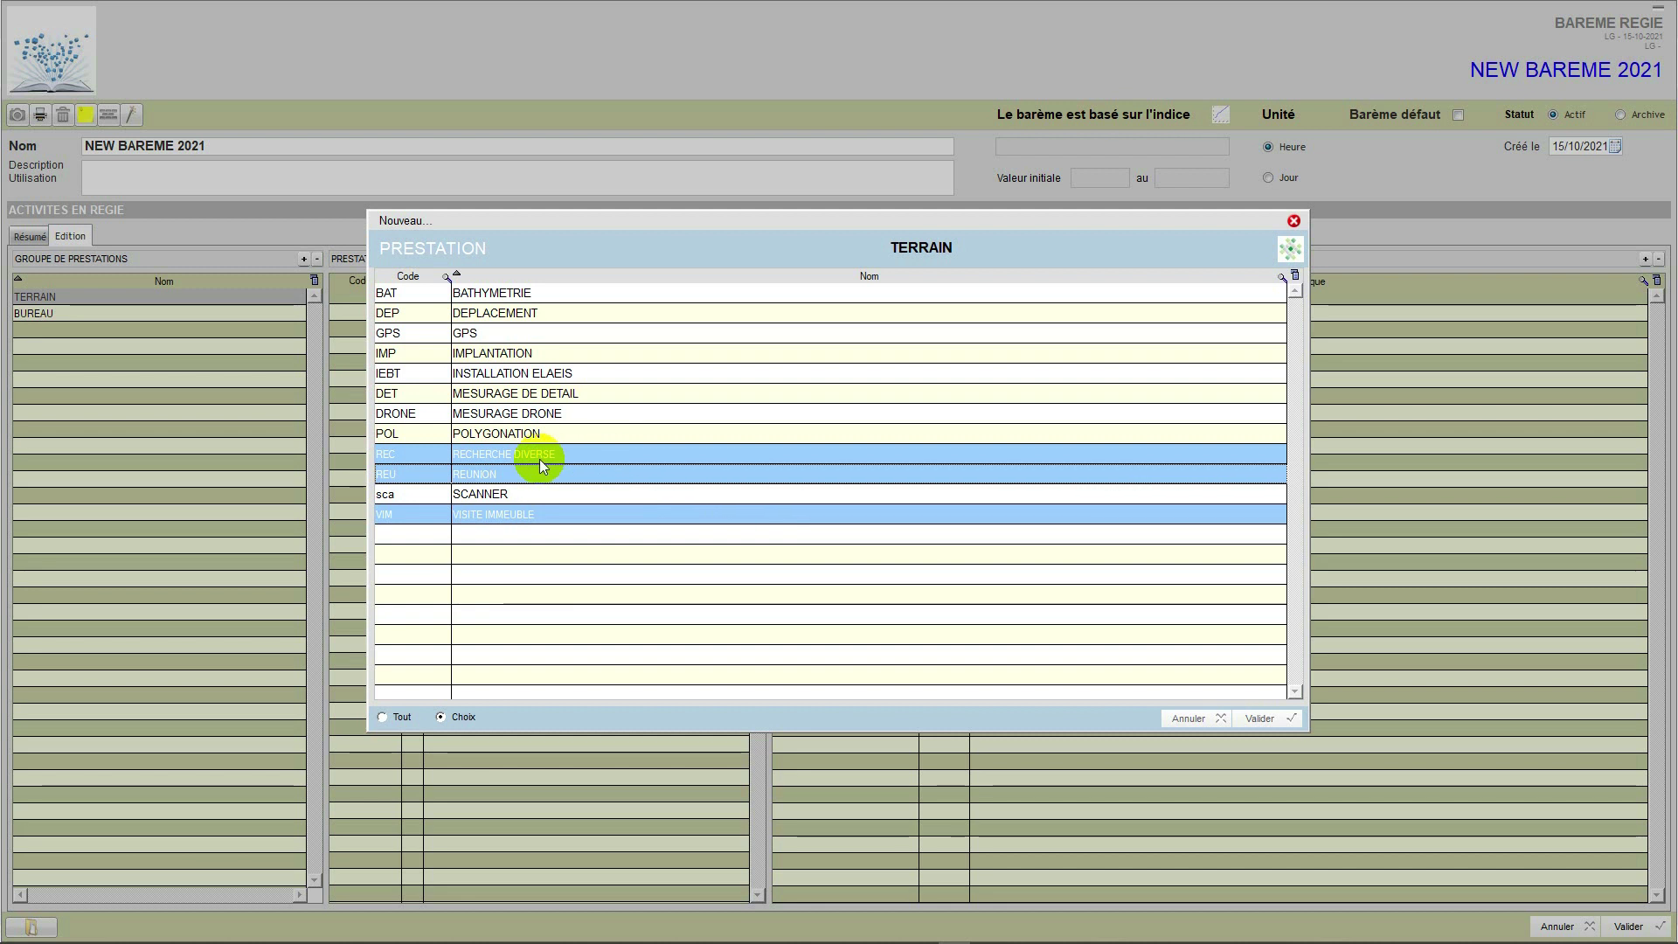
left_click(1250, 719)
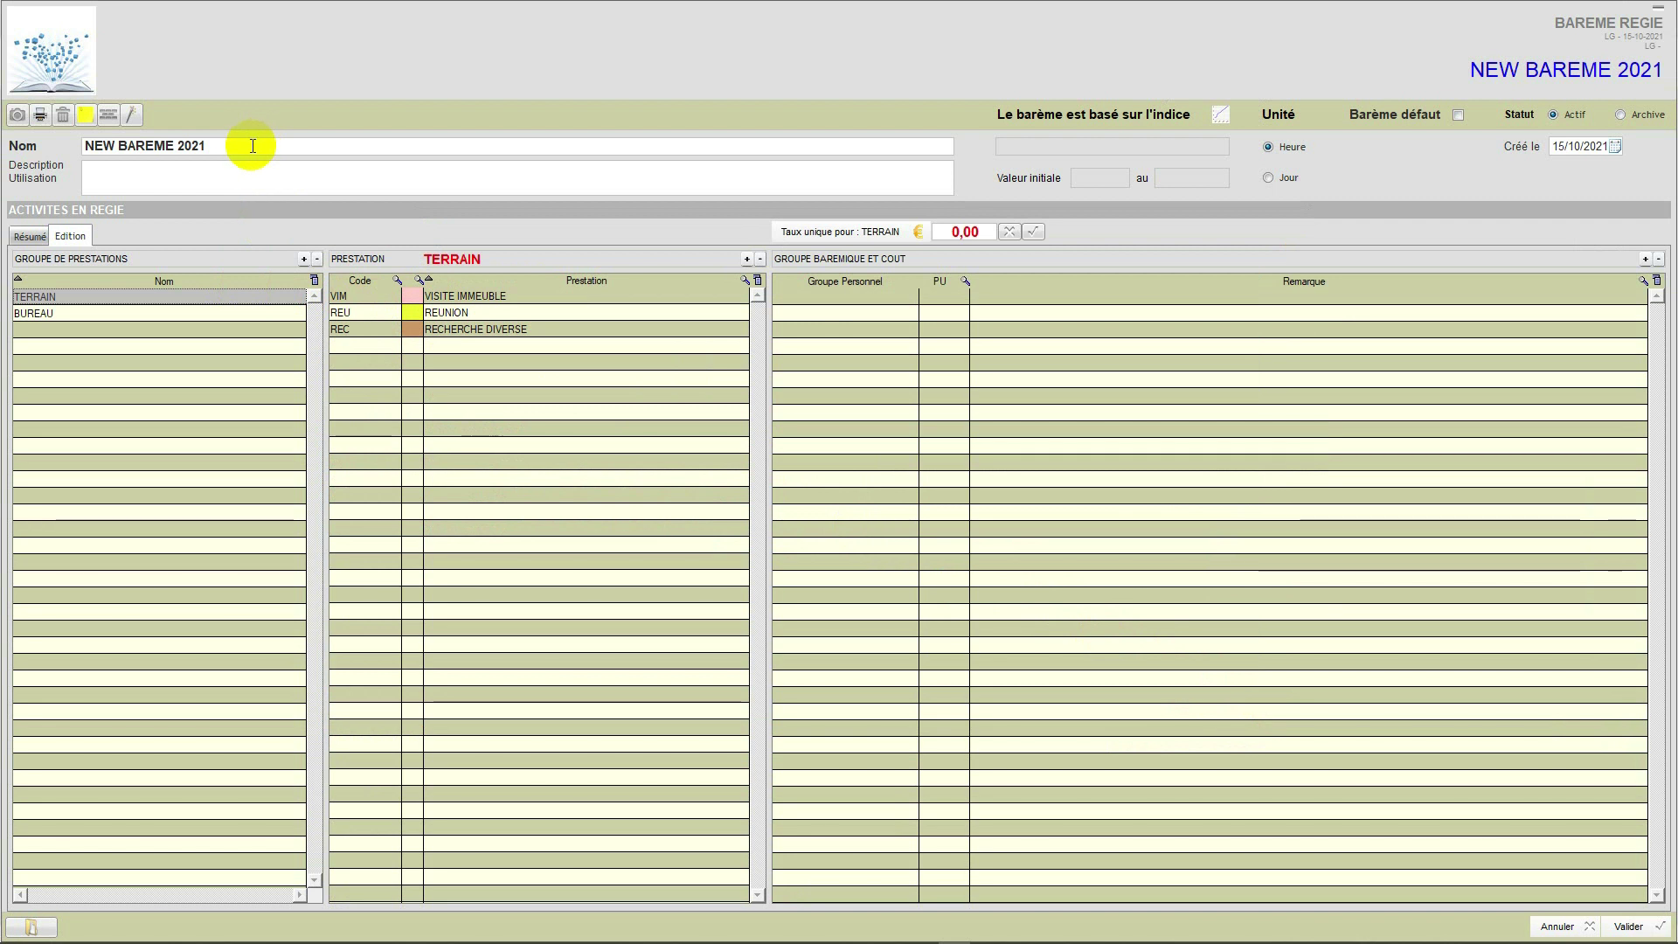
Rename the barème as BAREME EX 2021
double_click(191, 146)
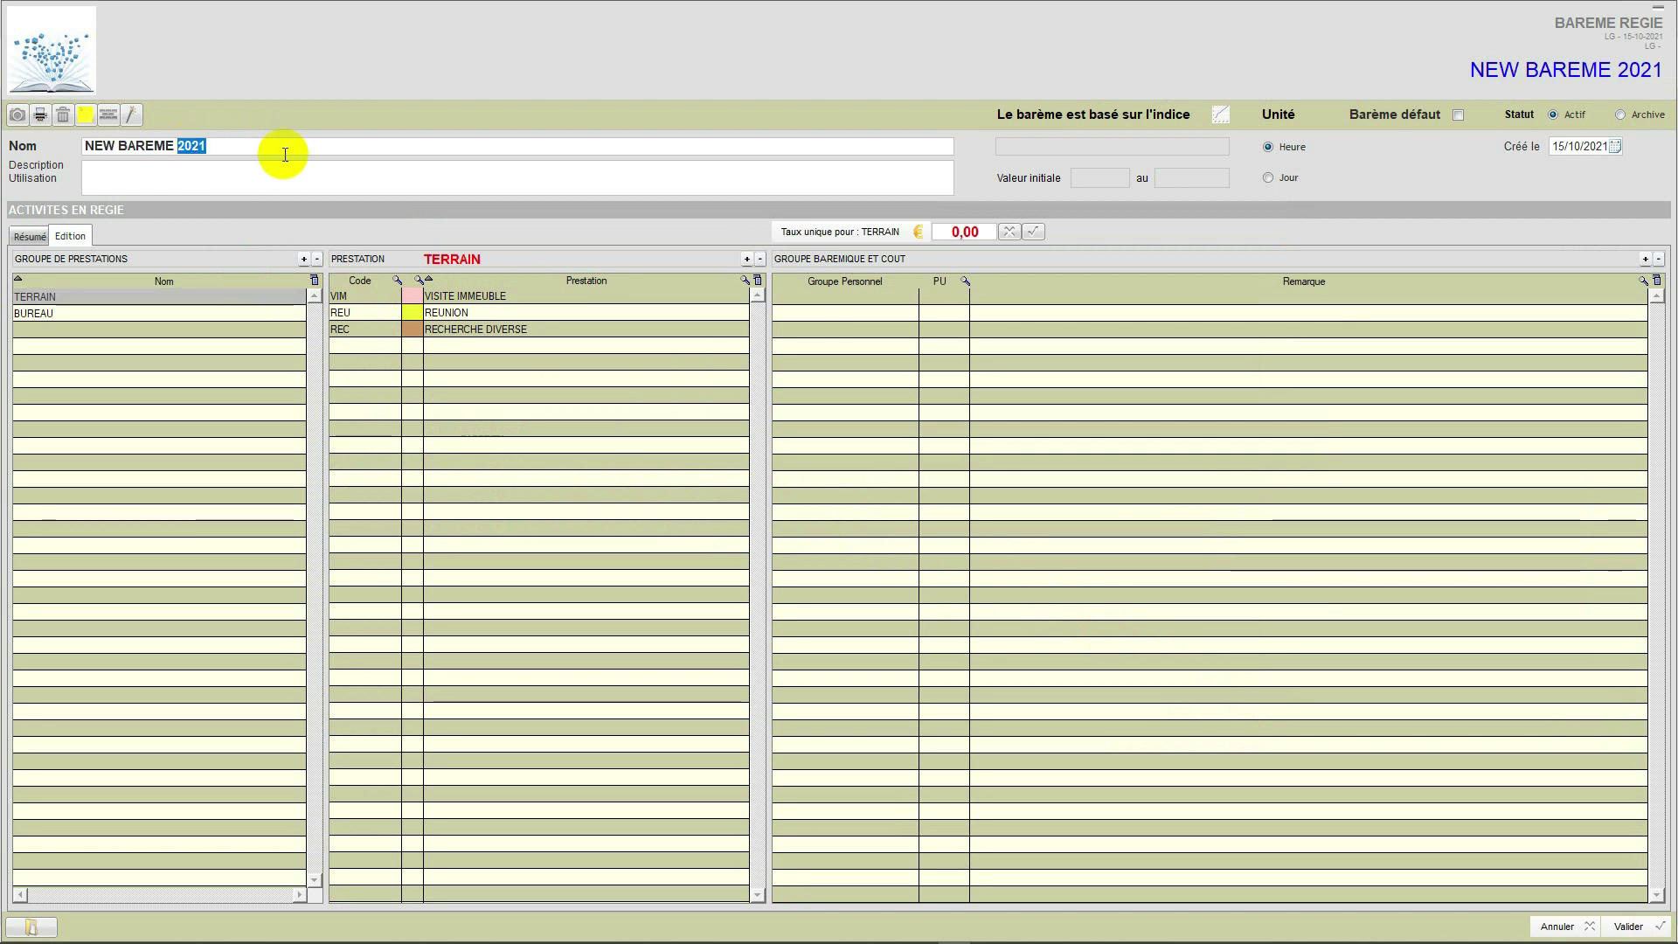
type("EX")
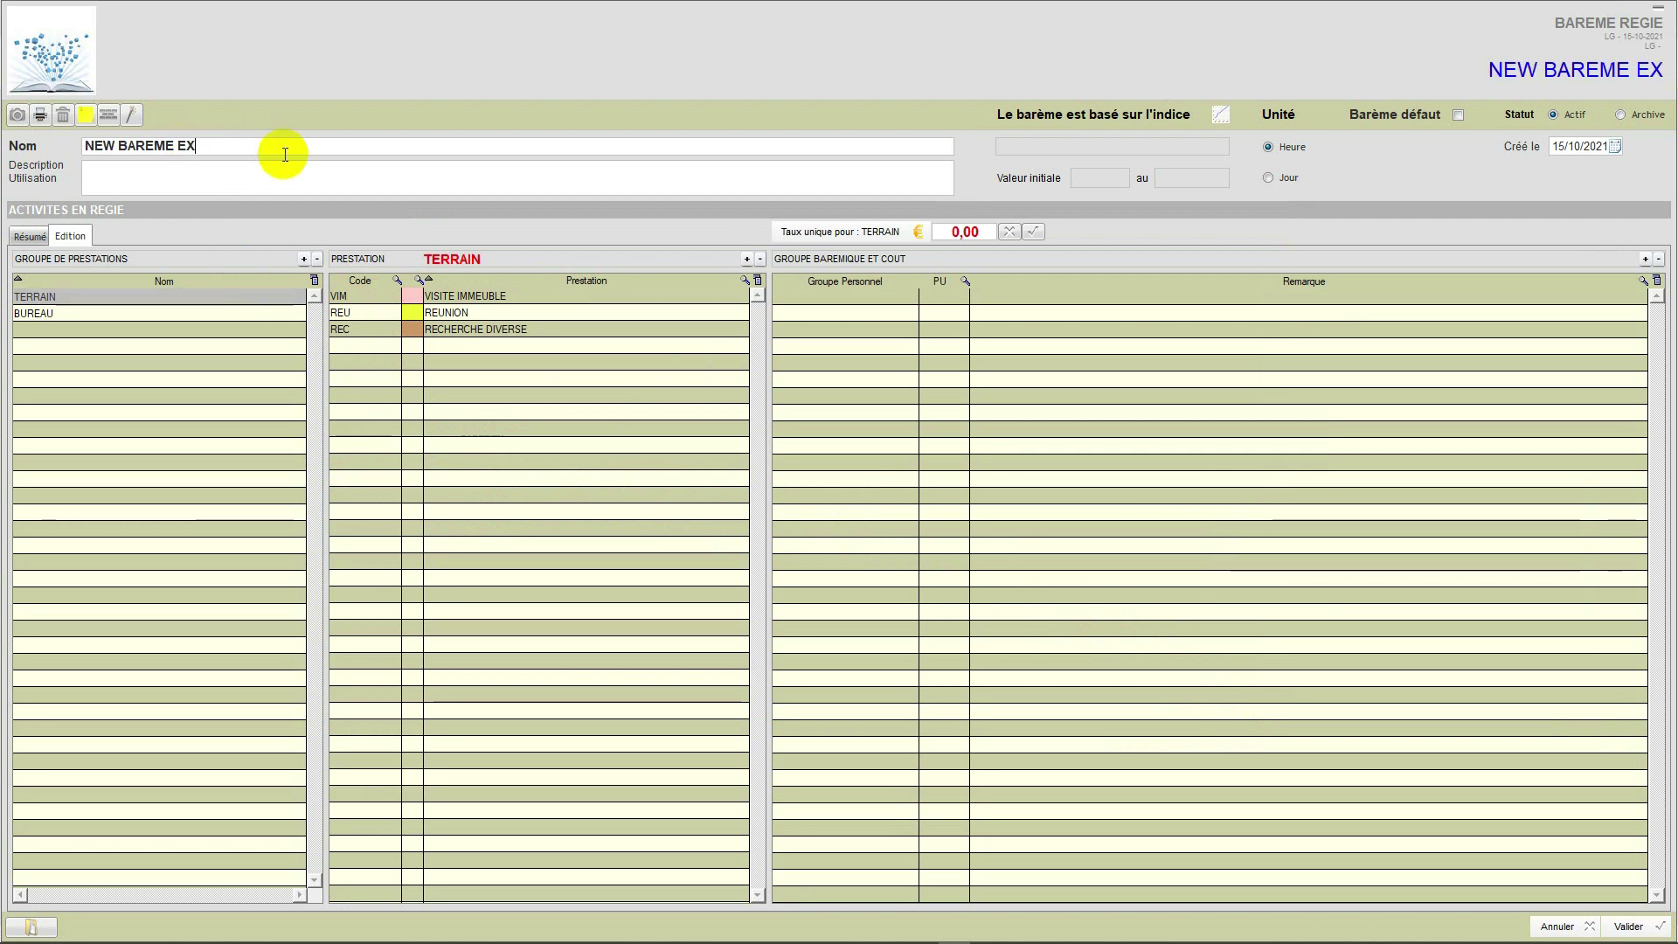
type(" 2021")
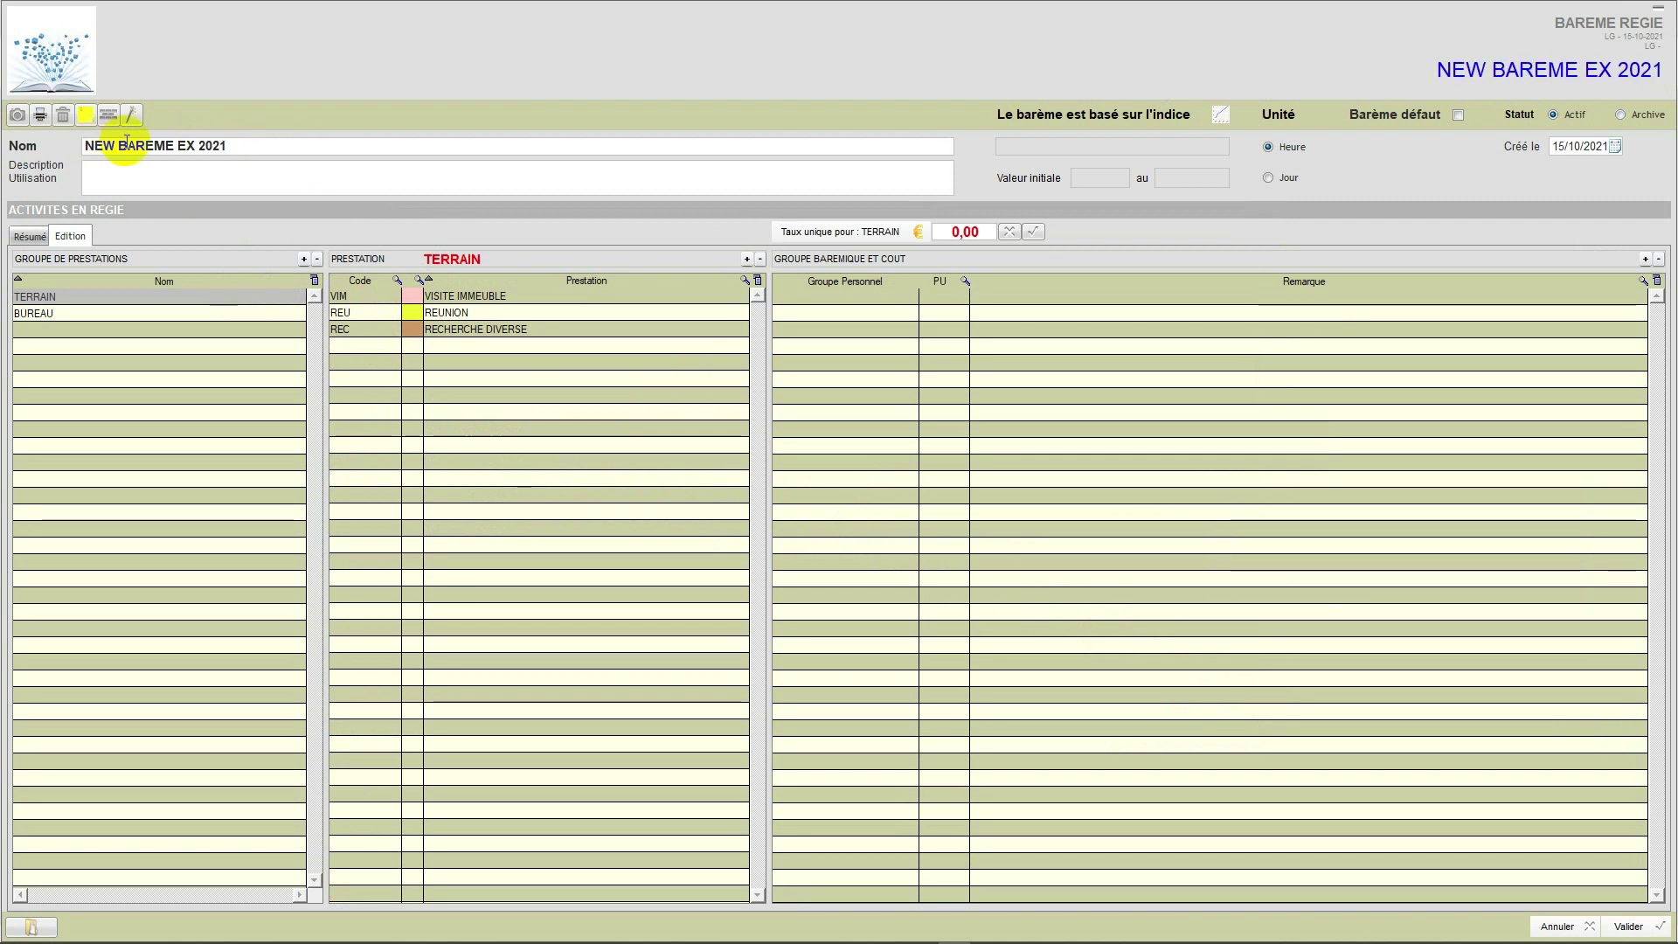
left_click_drag(129, 147, 74, 145)
key("BackSpace")
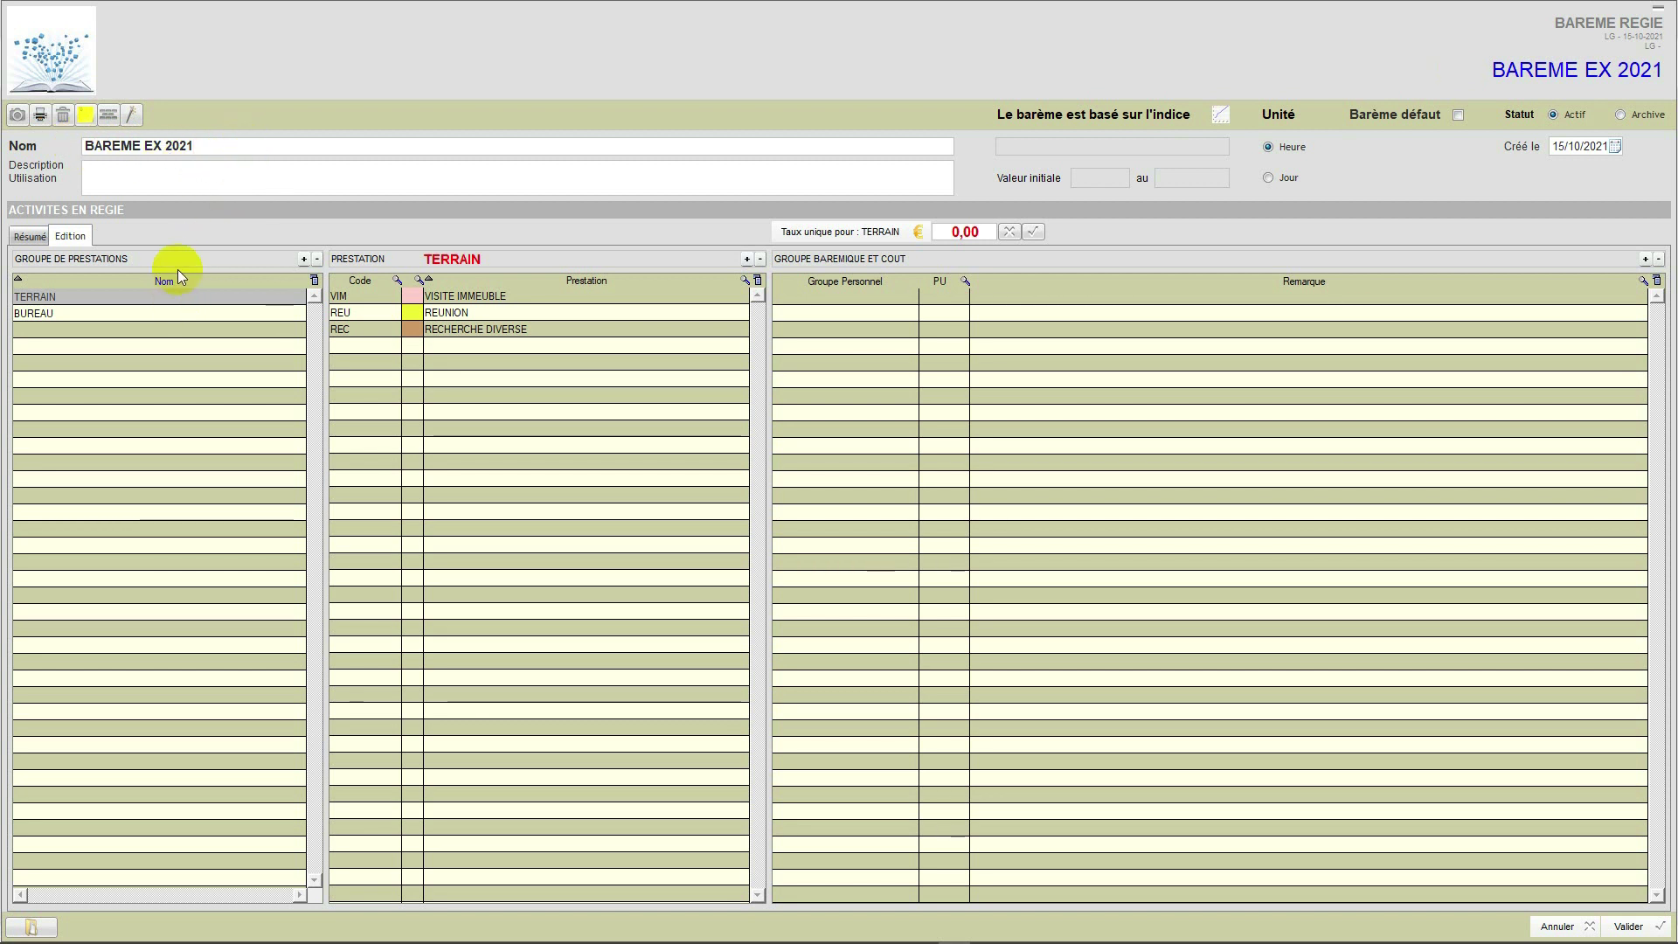
Add only the prestations ADMINISTRATION DOSSIER, APPEL TELEPHONIQUE, REDACTION DE RAPPORT and SECRETARIAT to the BUREAU group, and check the barème's organigramme
left_click(70, 313)
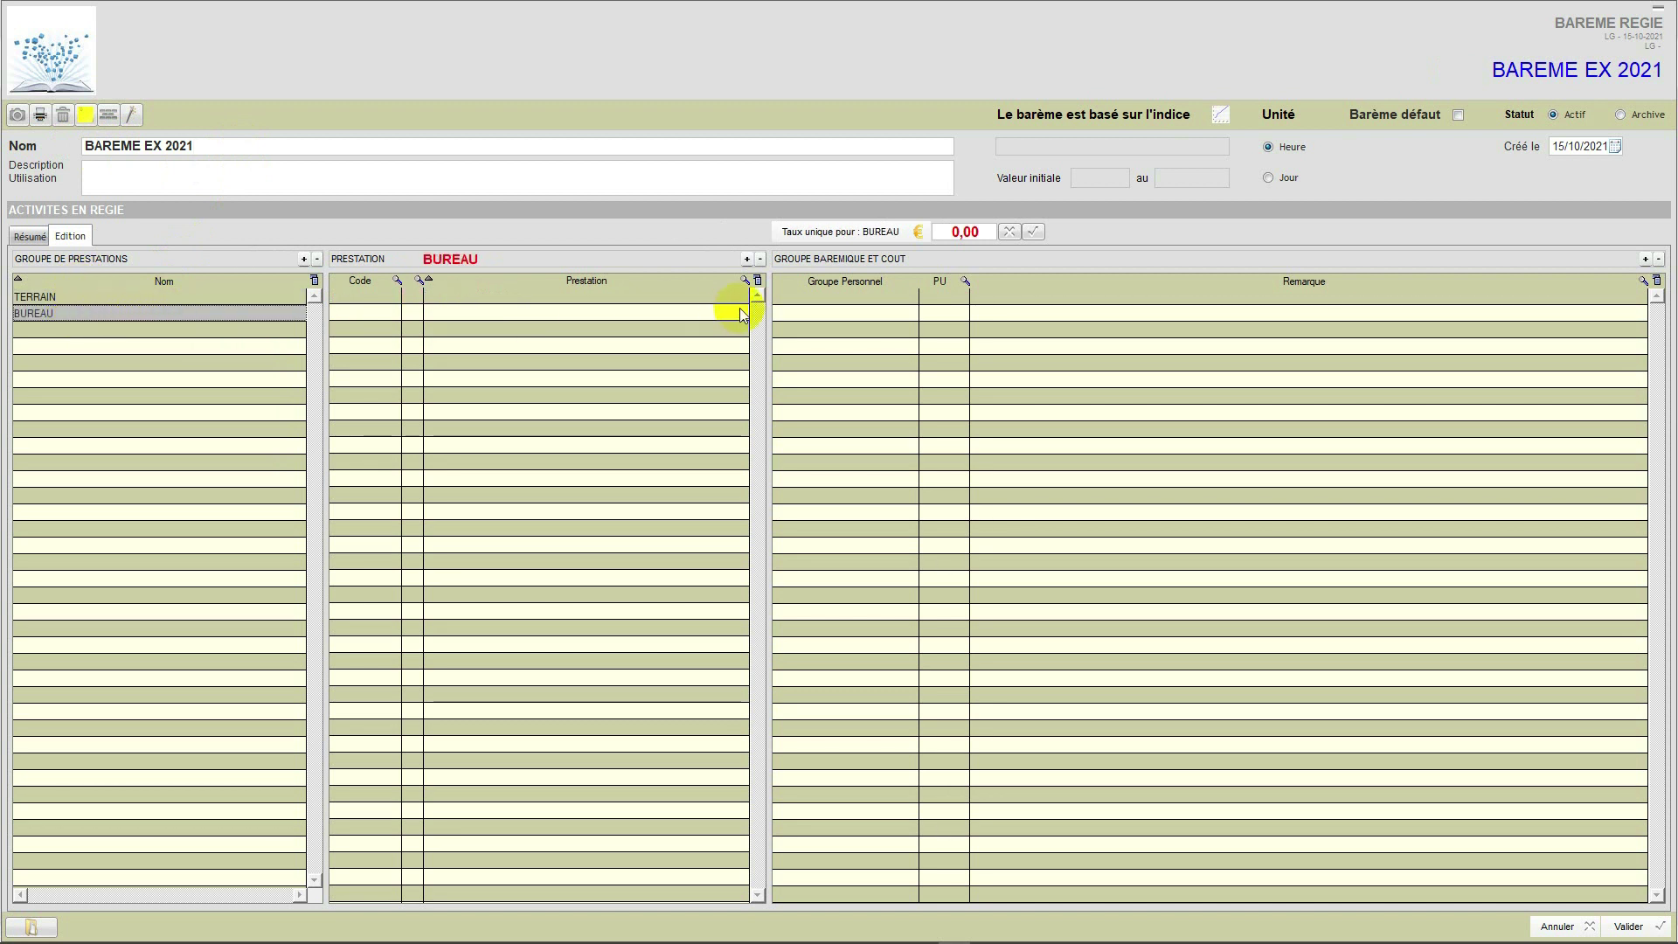
left_click(747, 260)
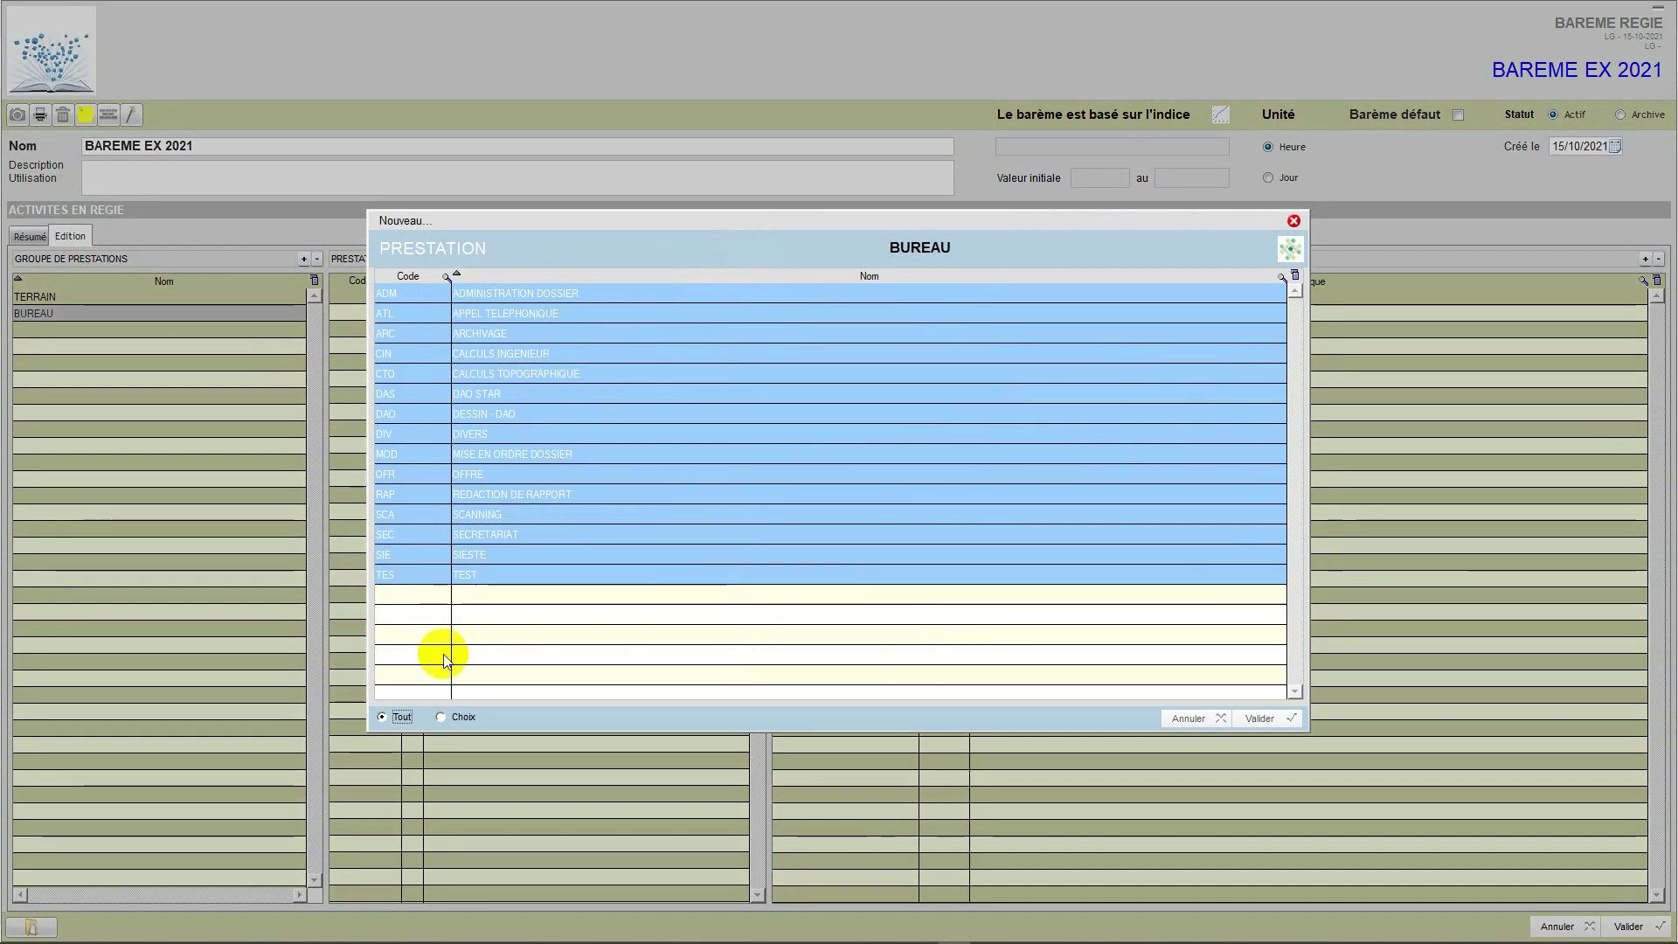
left_click(443, 713)
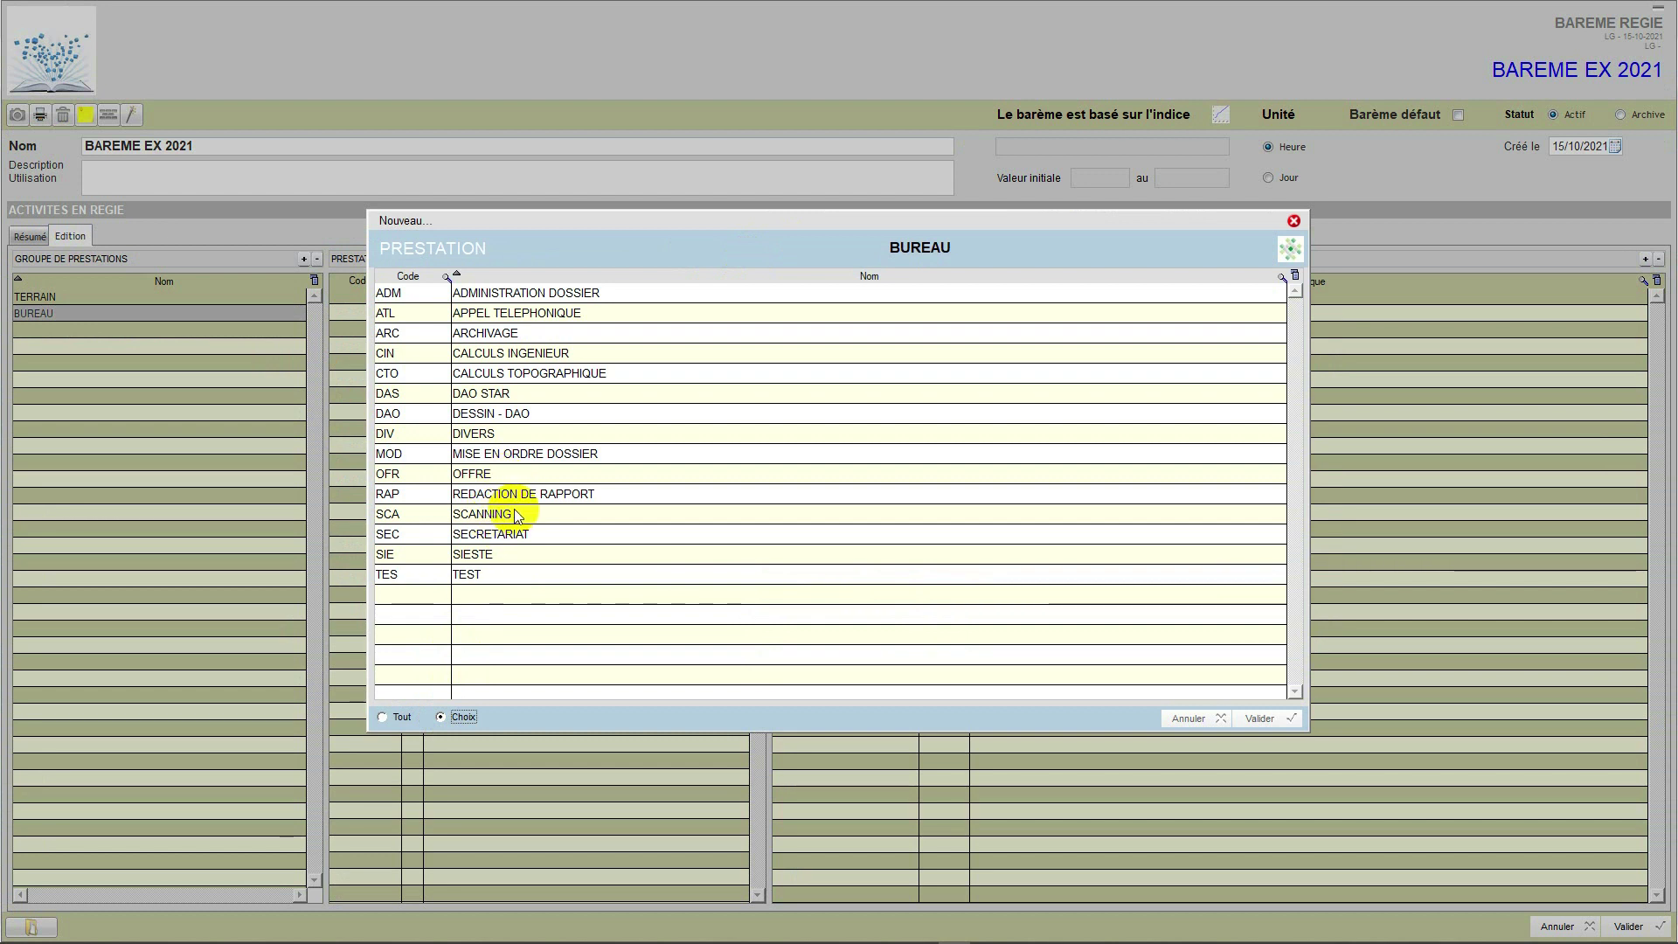
left_click(515, 291)
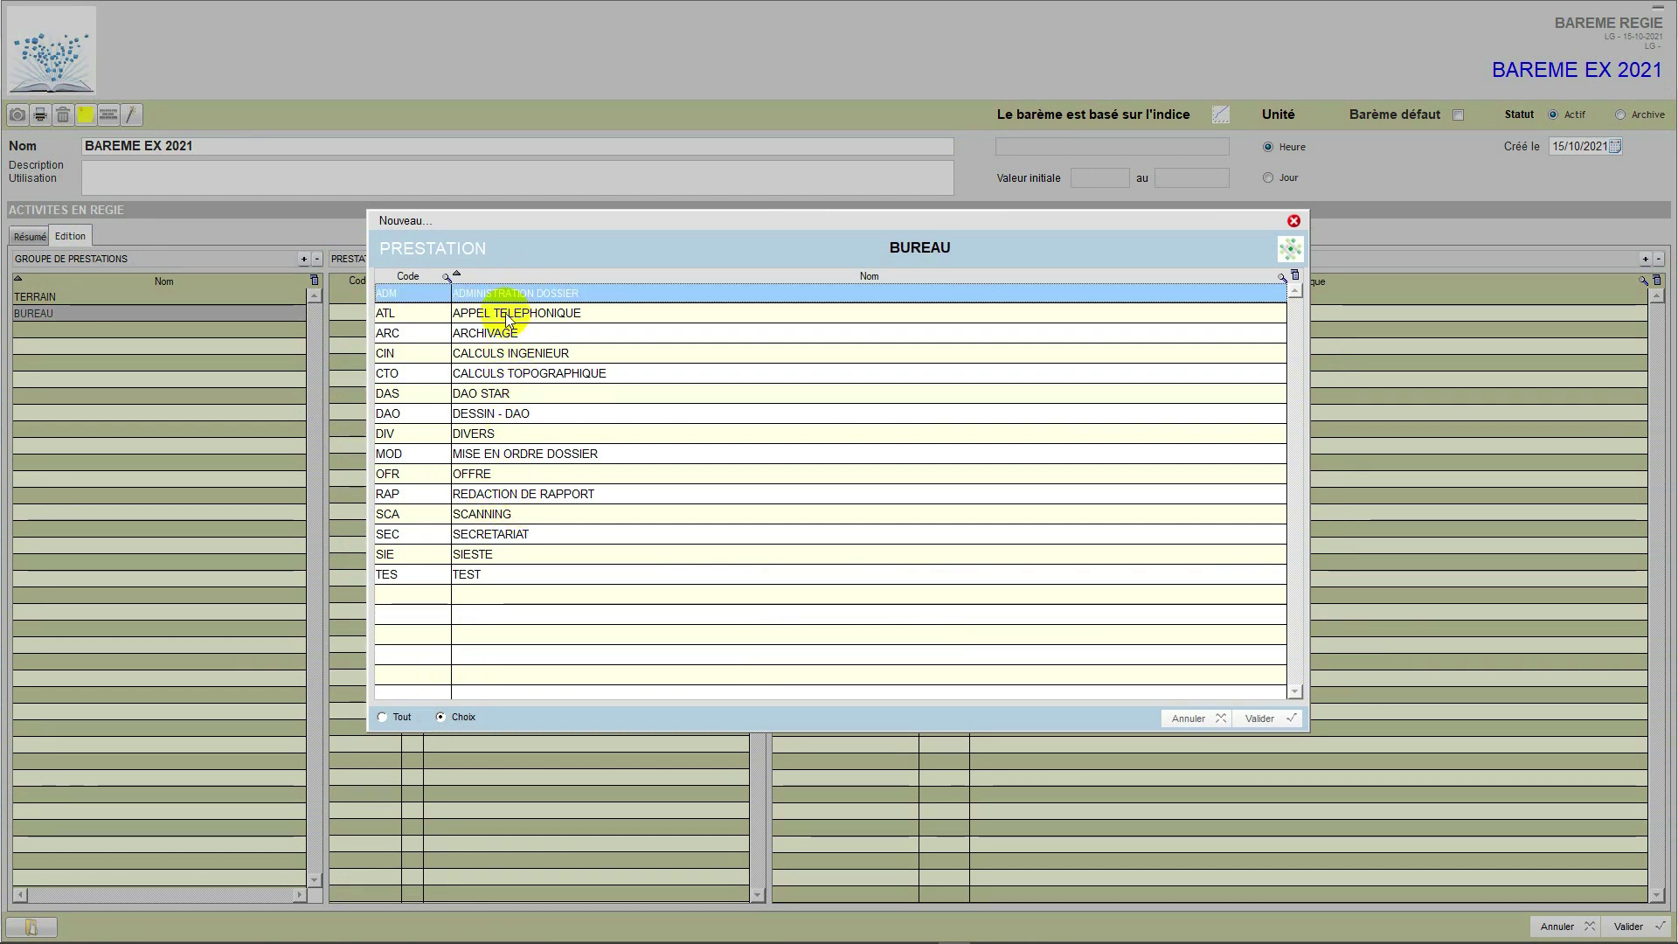
left_click(507, 313)
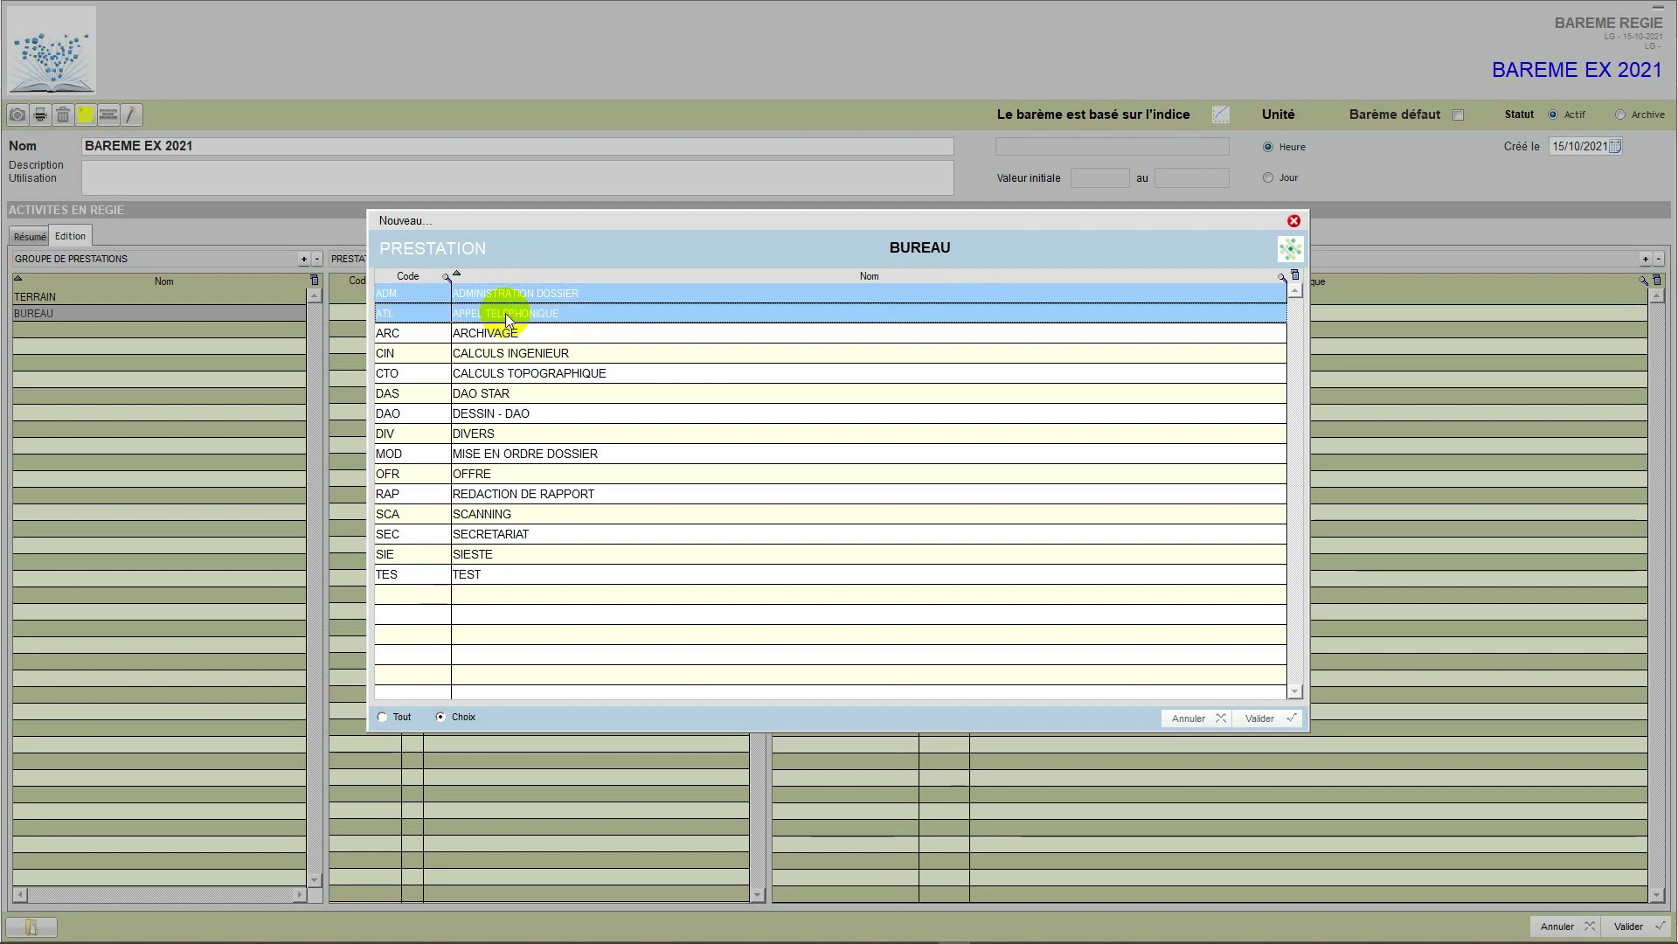
left_click(494, 495)
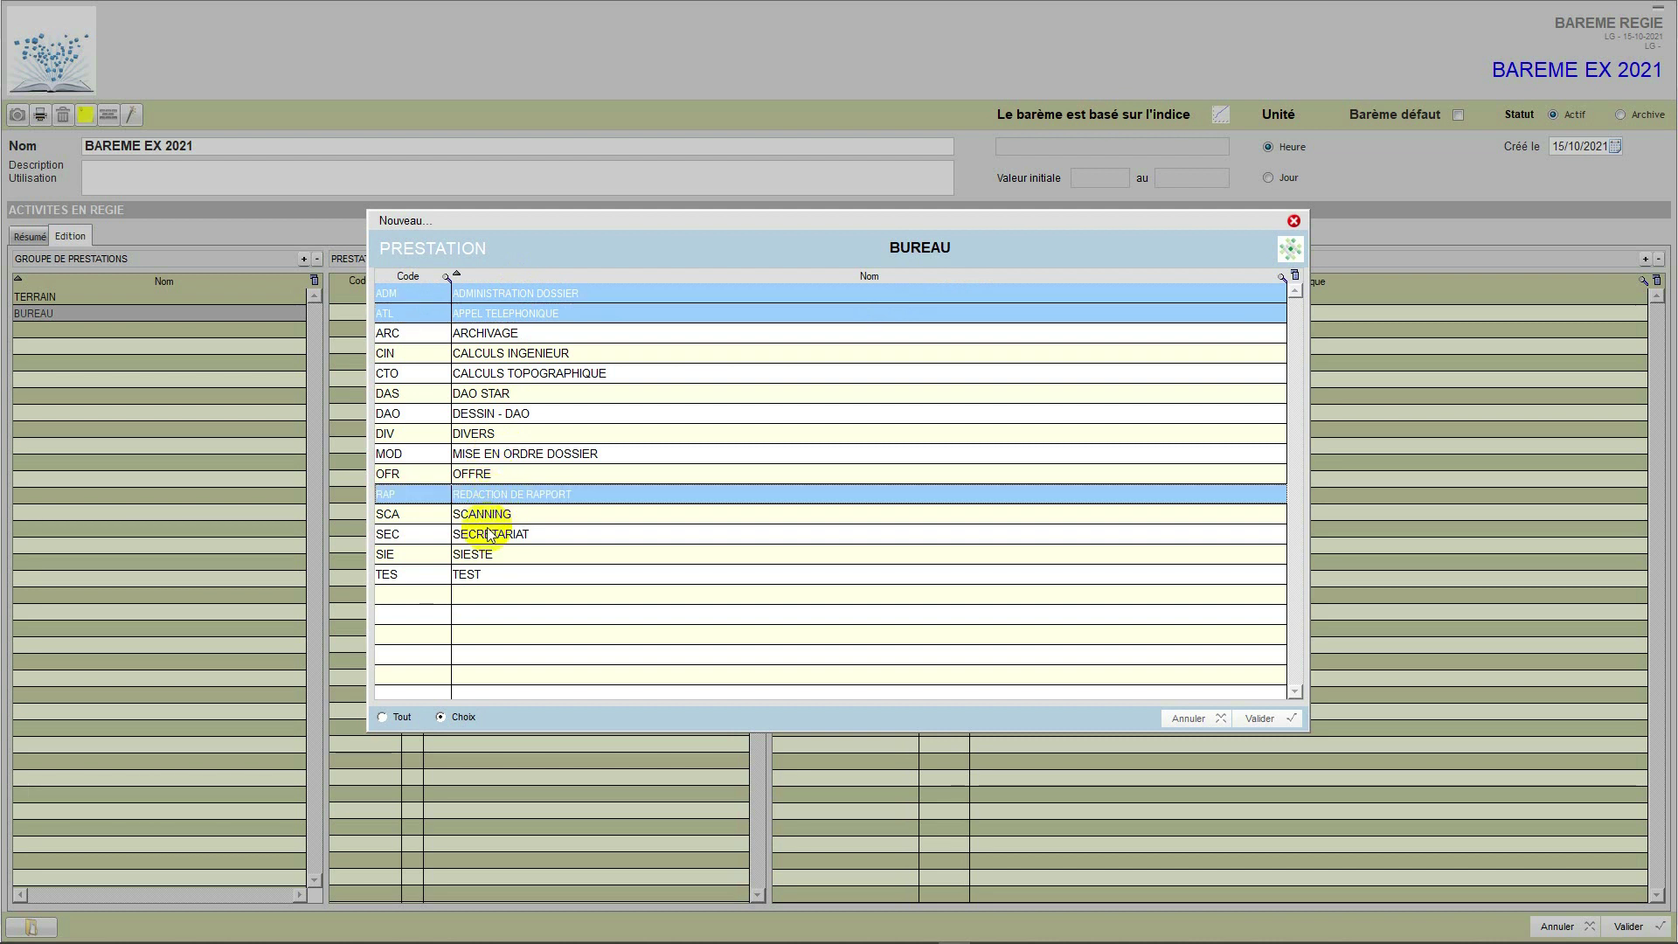
left_click(485, 534)
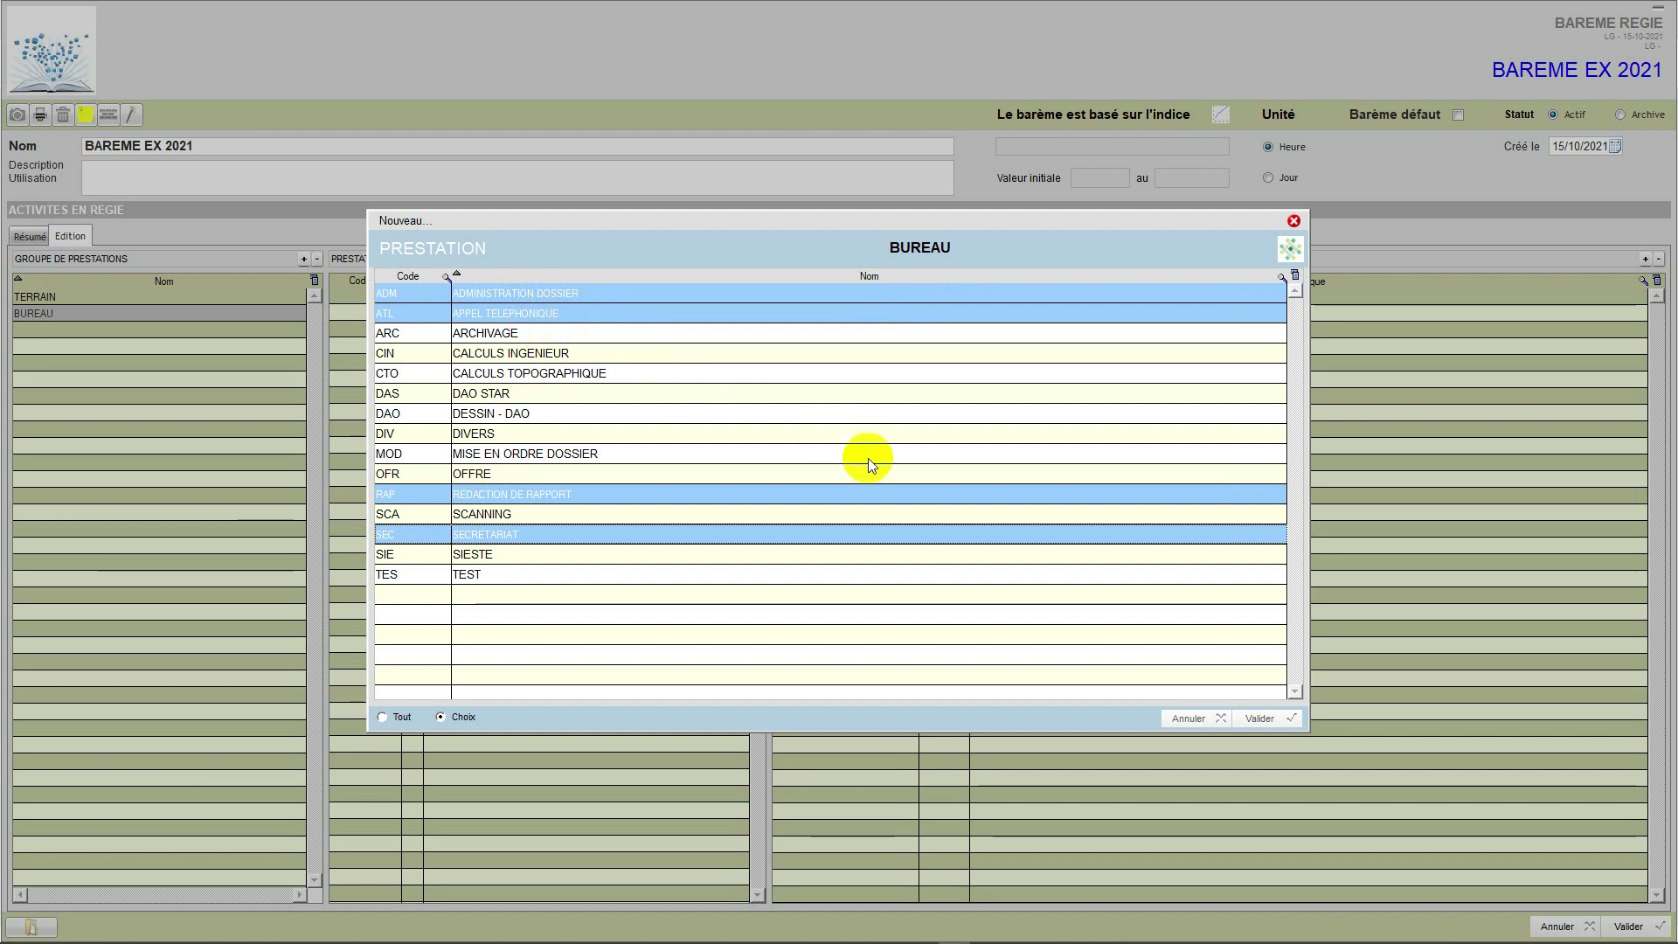
left_click(1255, 717)
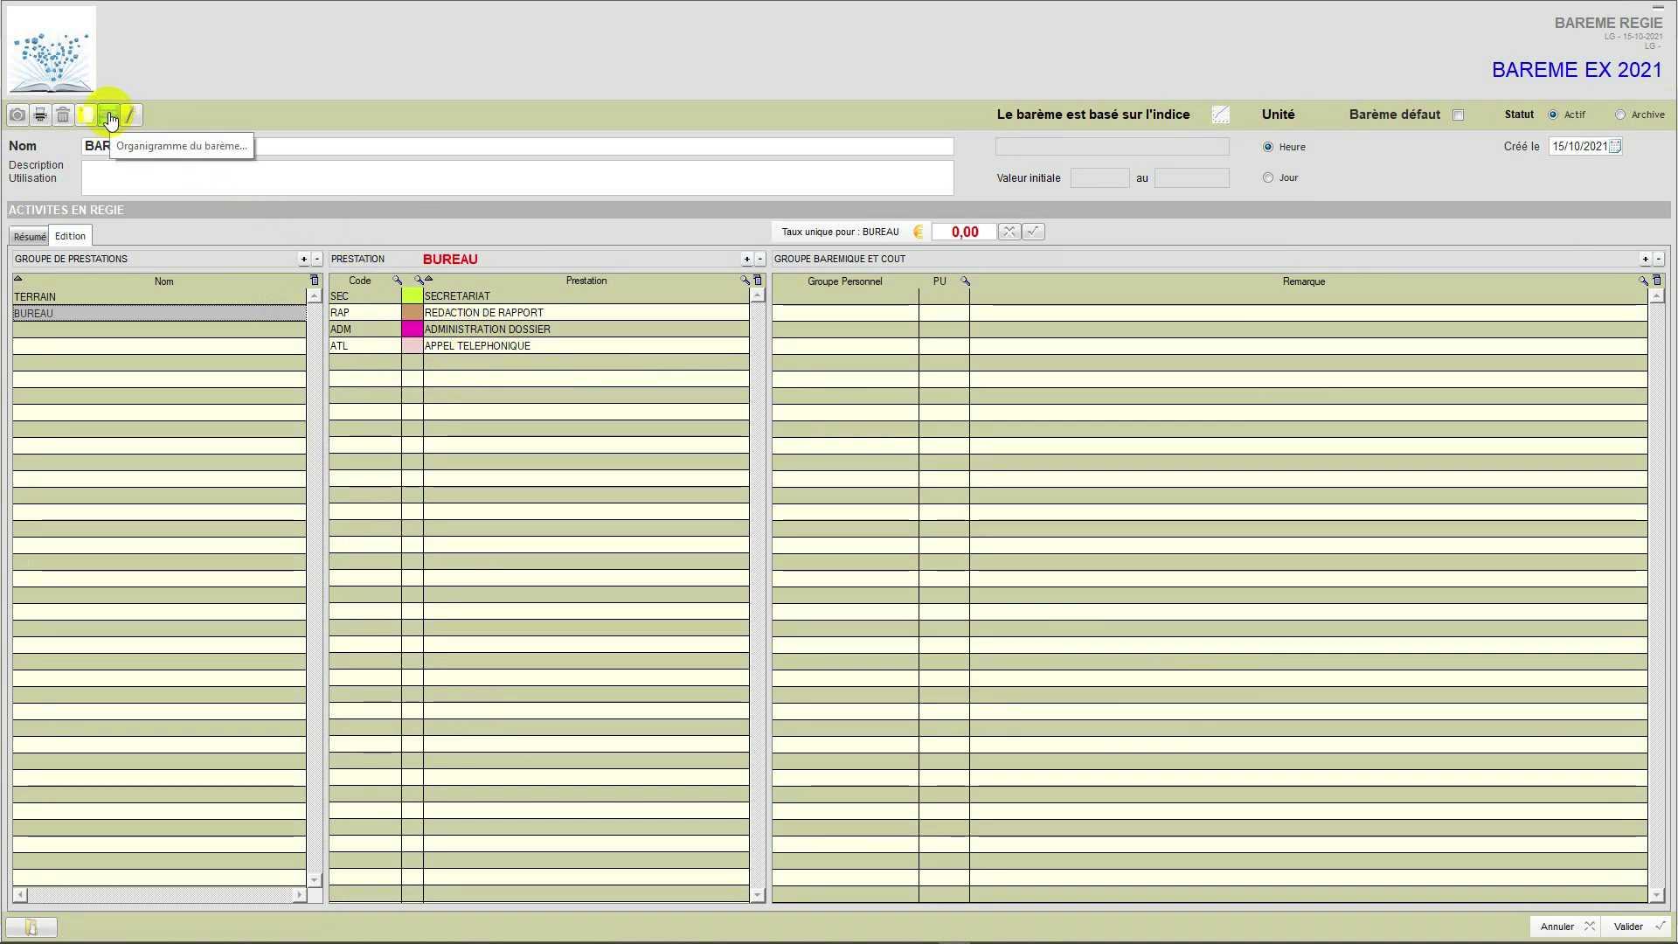
left_click(109, 117)
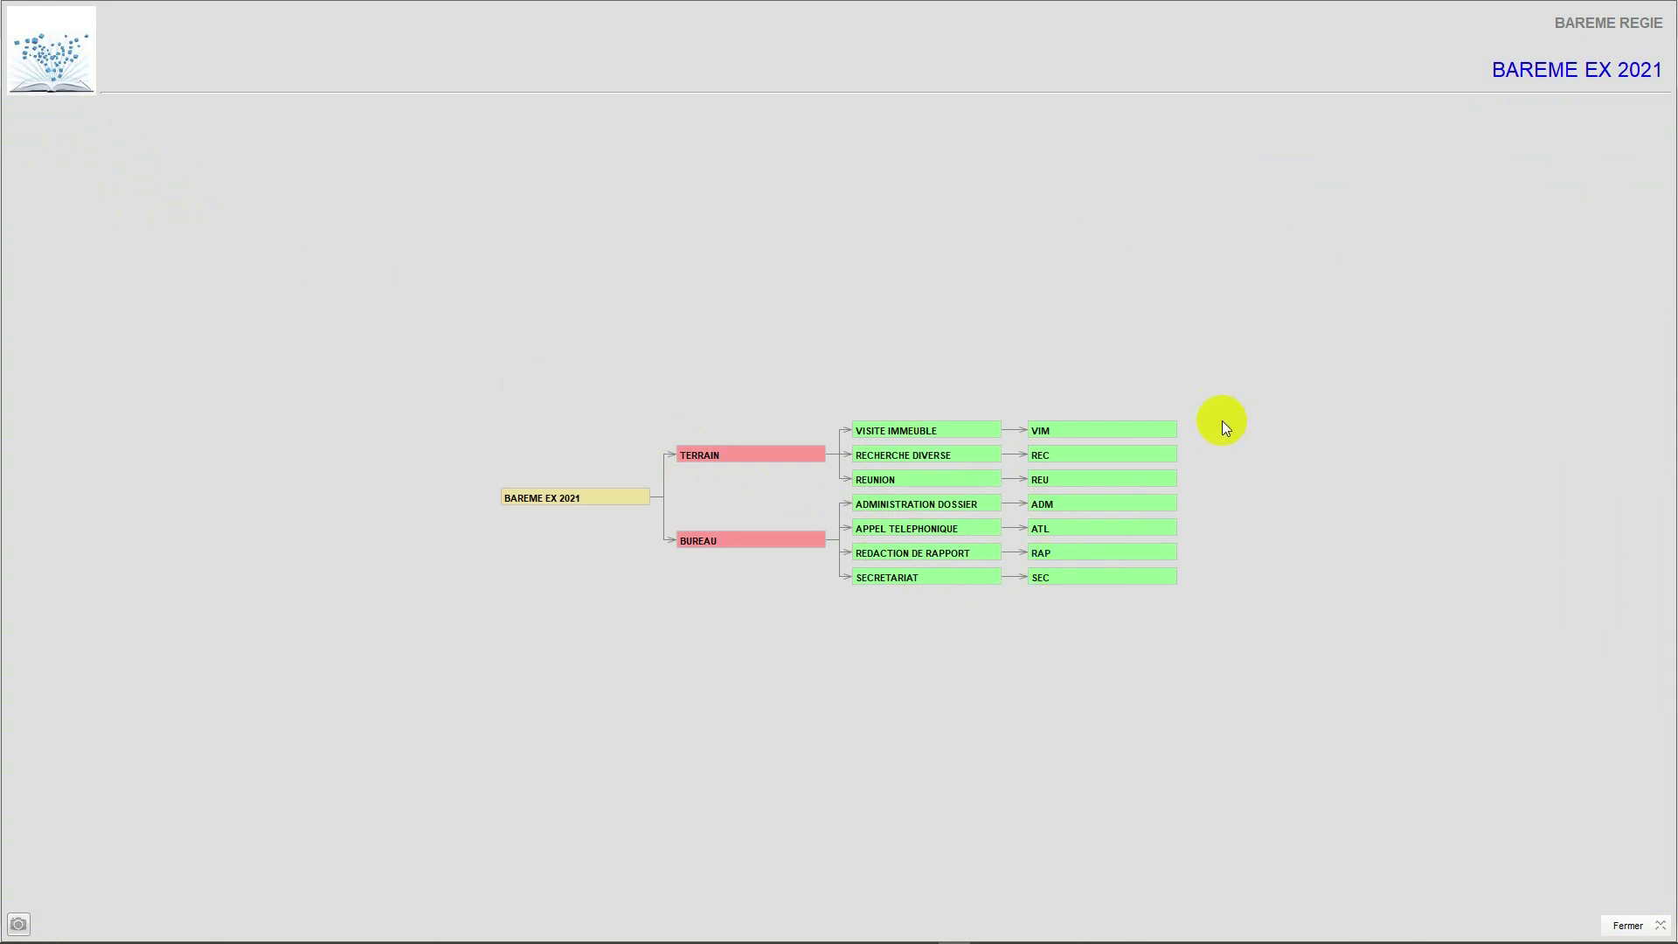
left_click(1615, 923)
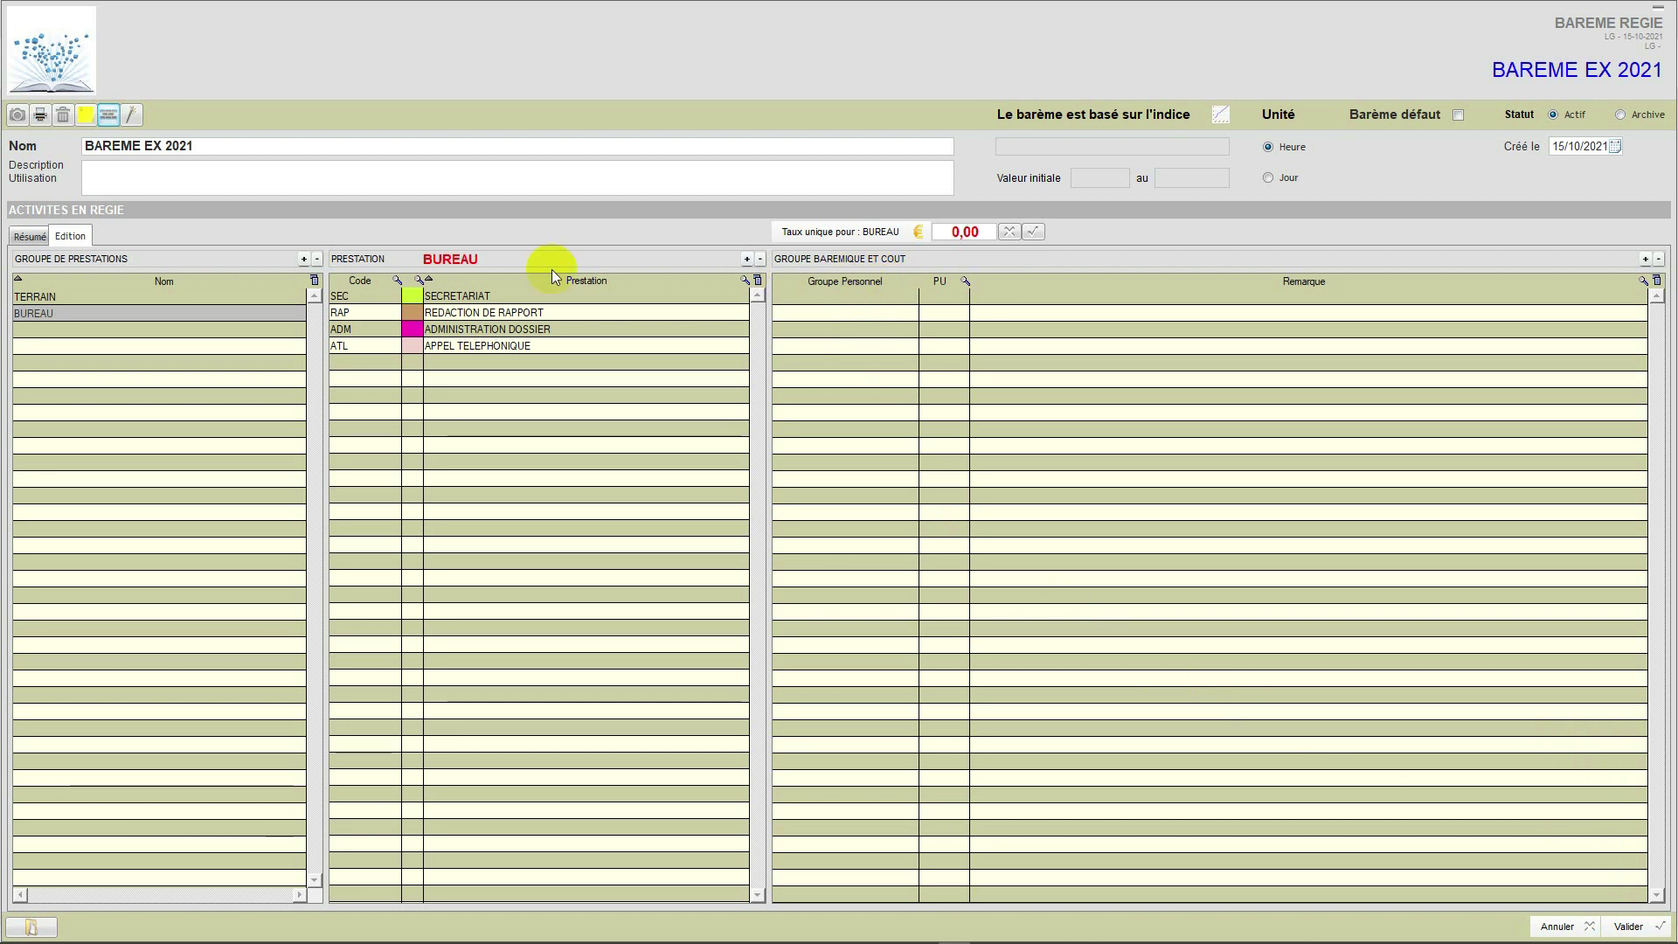
Add the groupe barémique GEOMETRE to TERRAIN's VISITE IMMEUBLE with a manually entered cost of 85 and no rounding
left_click(117, 296)
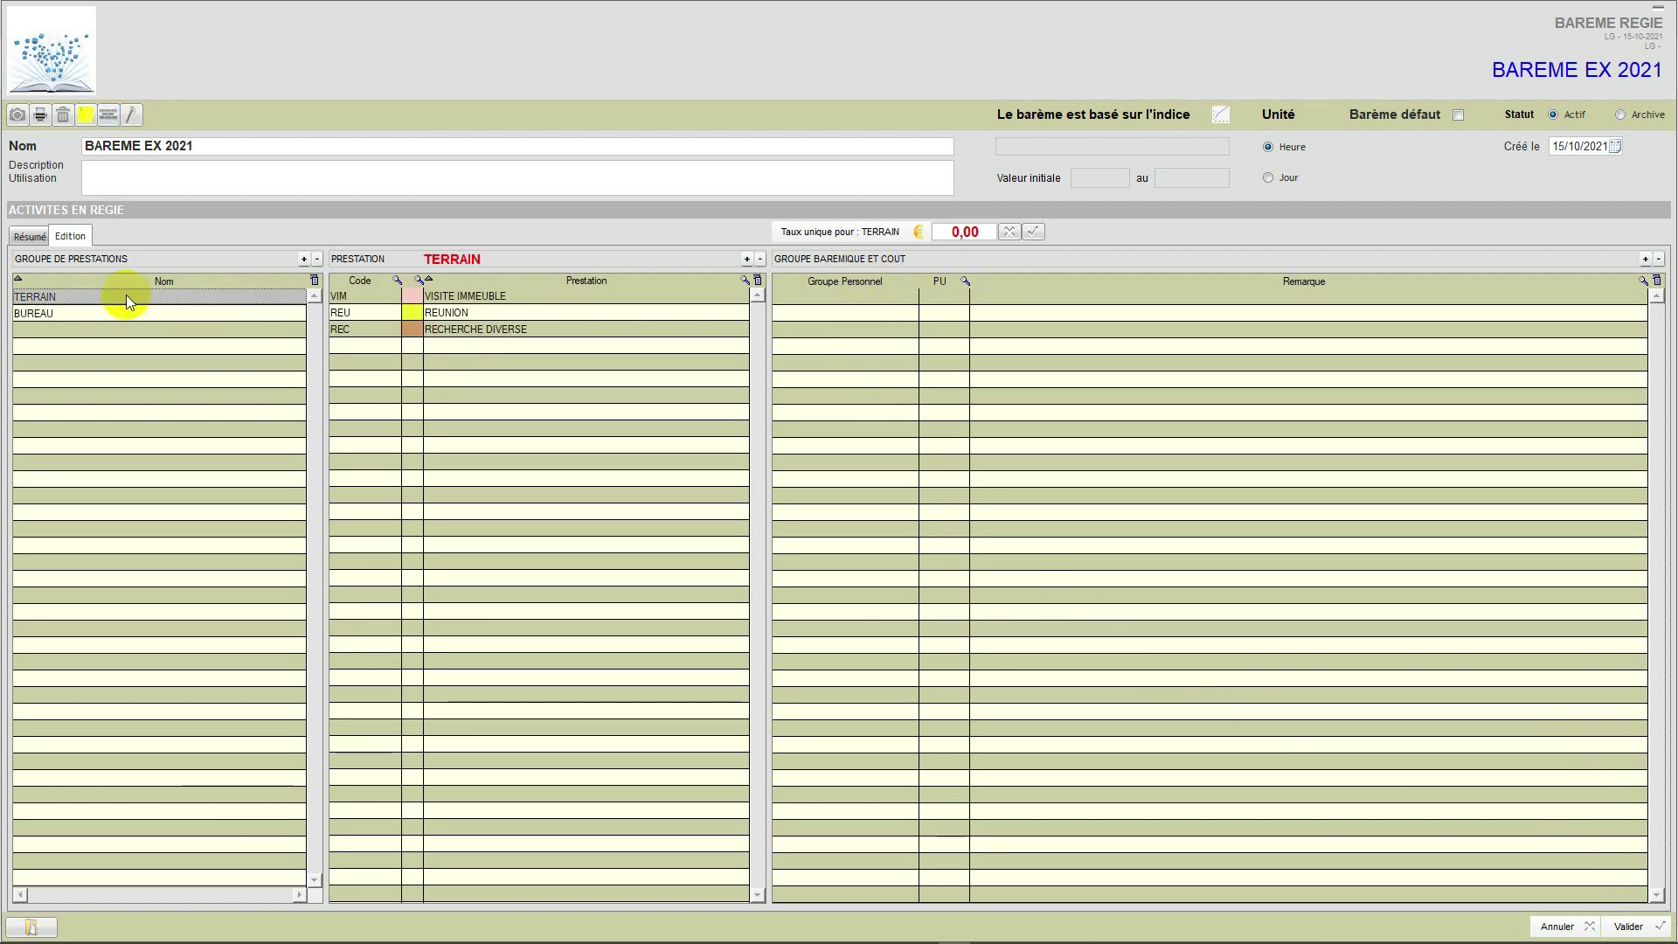
left_click(489, 296)
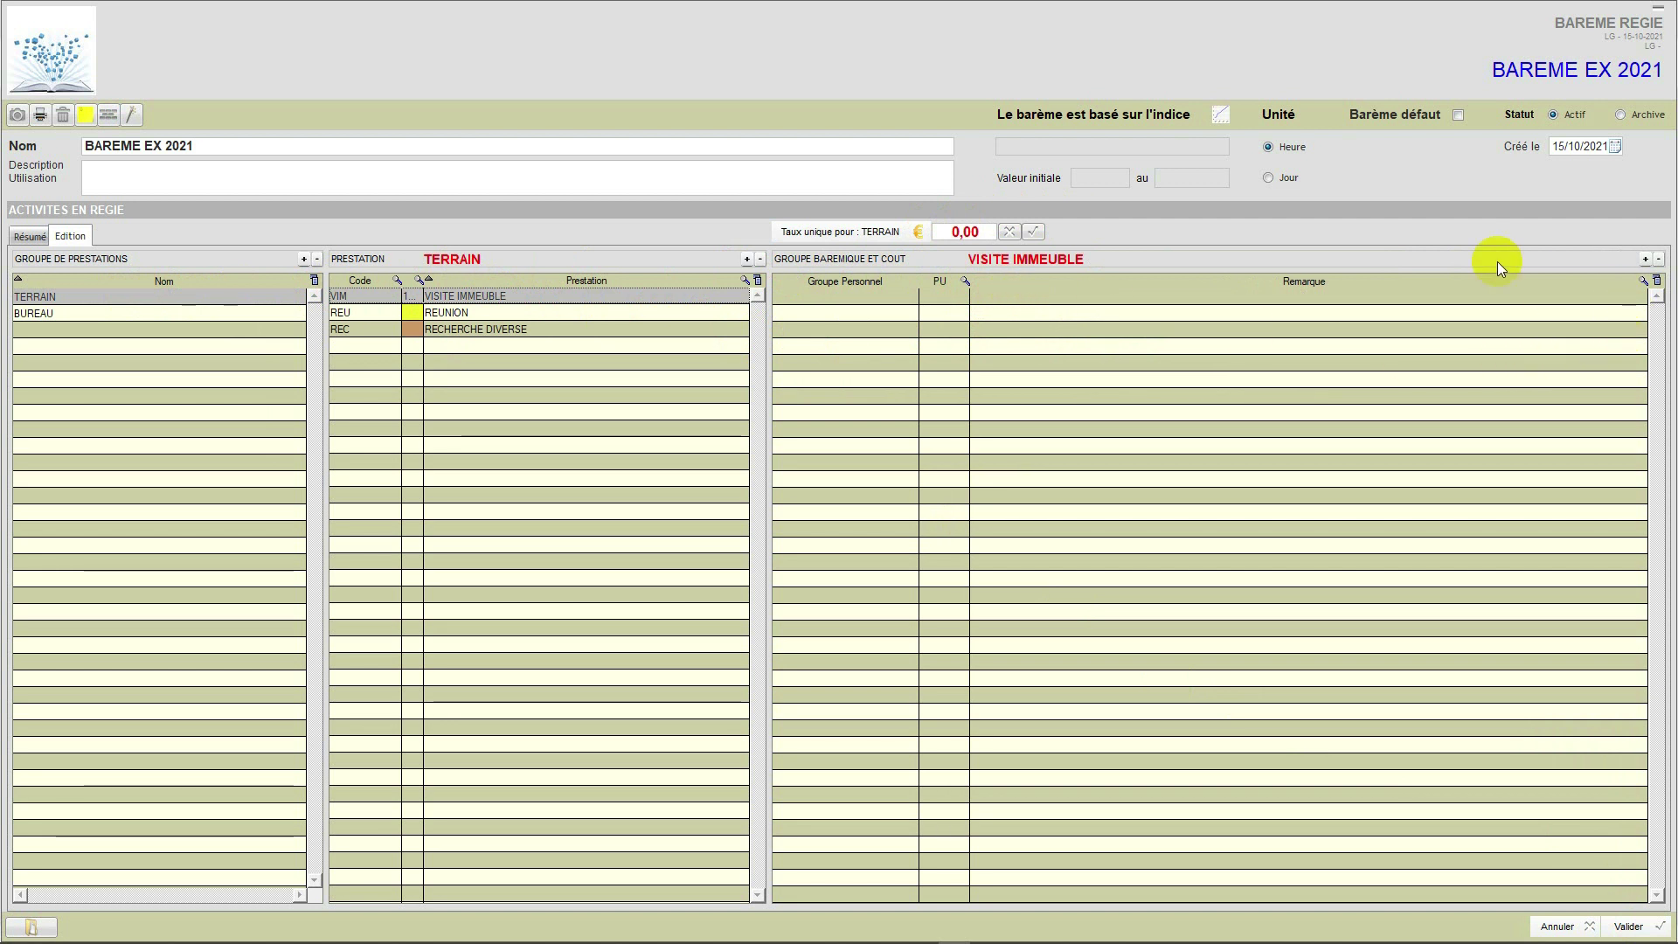
left_click(1646, 260)
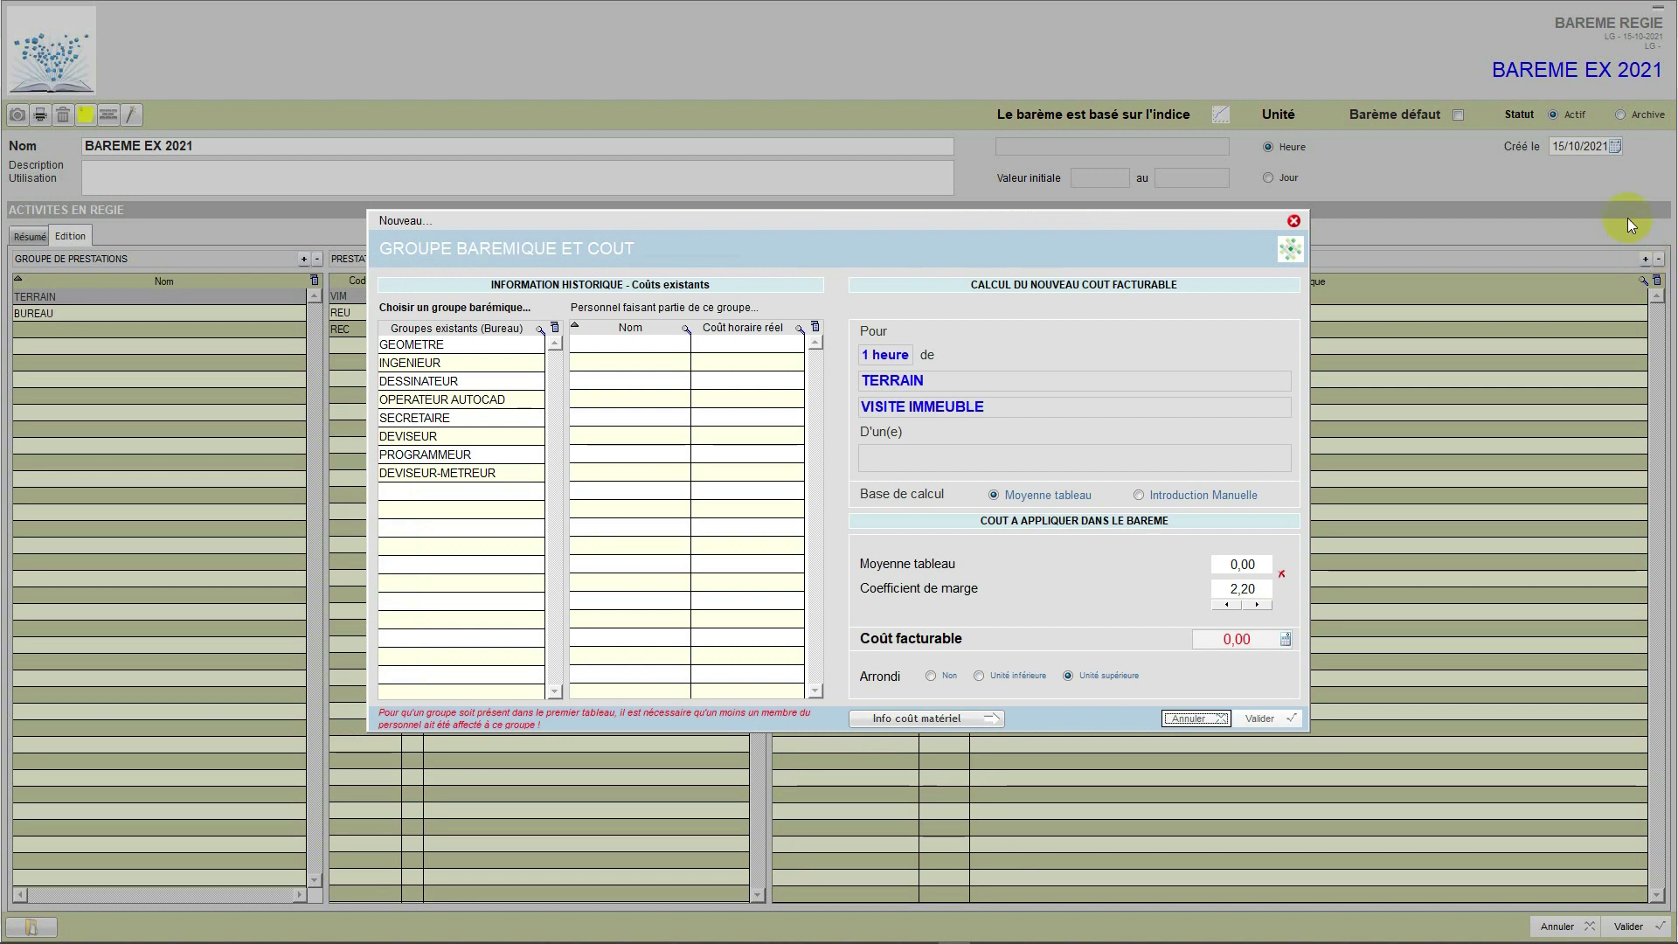
left_click_drag(989, 222, 997, 161)
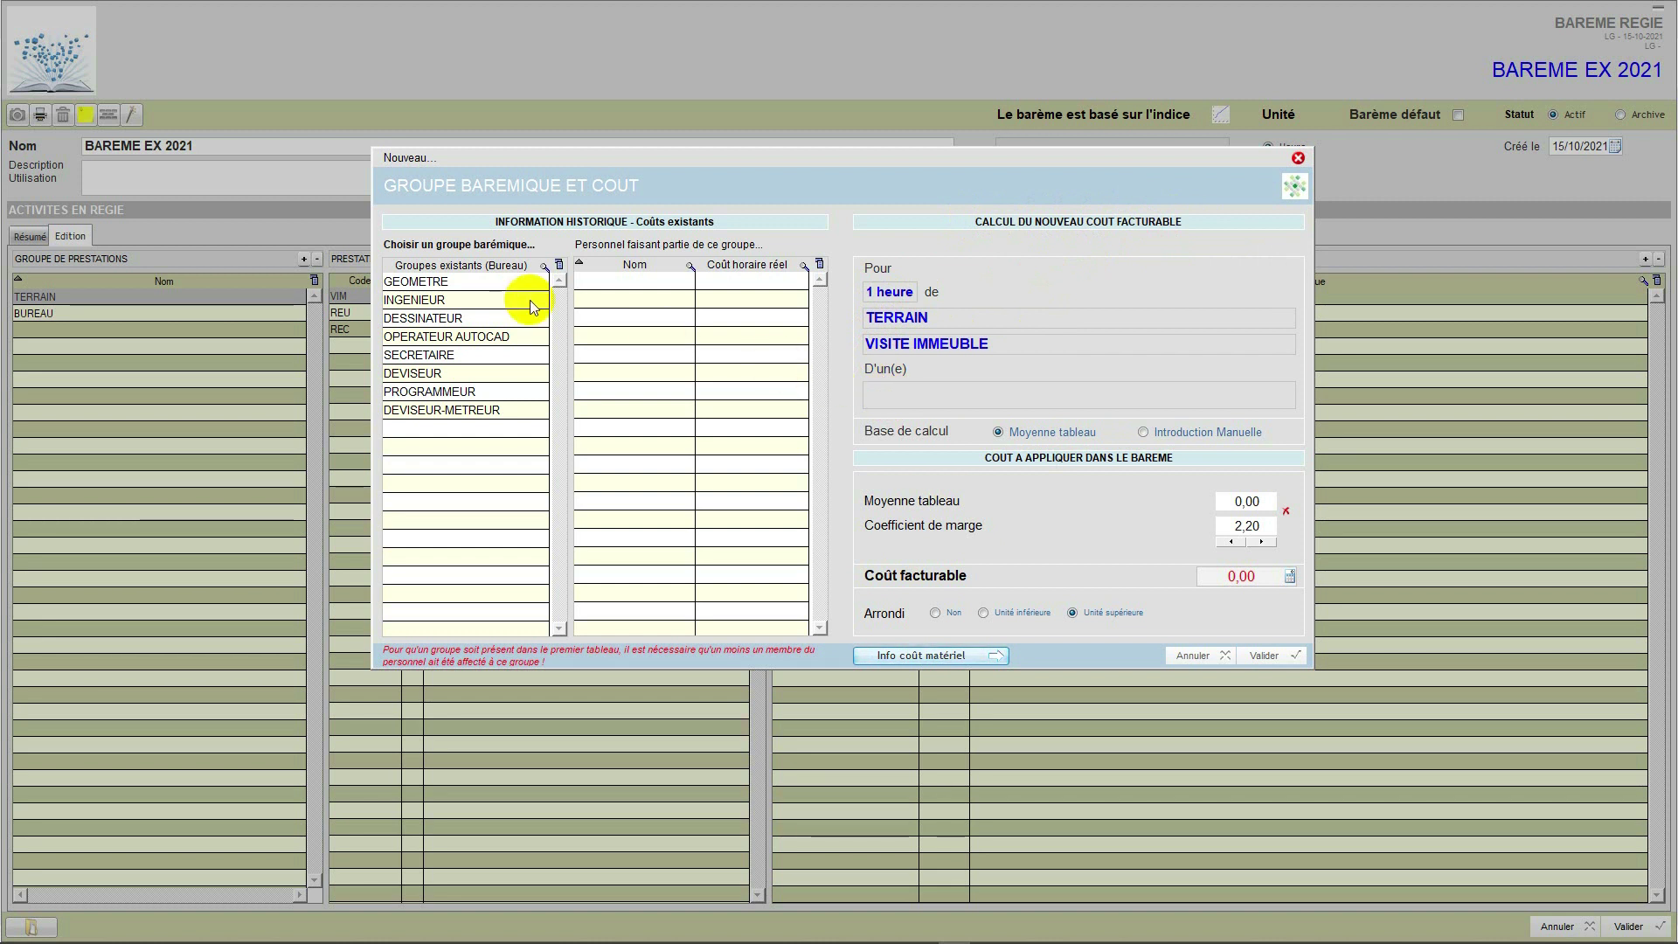
left_click(420, 285)
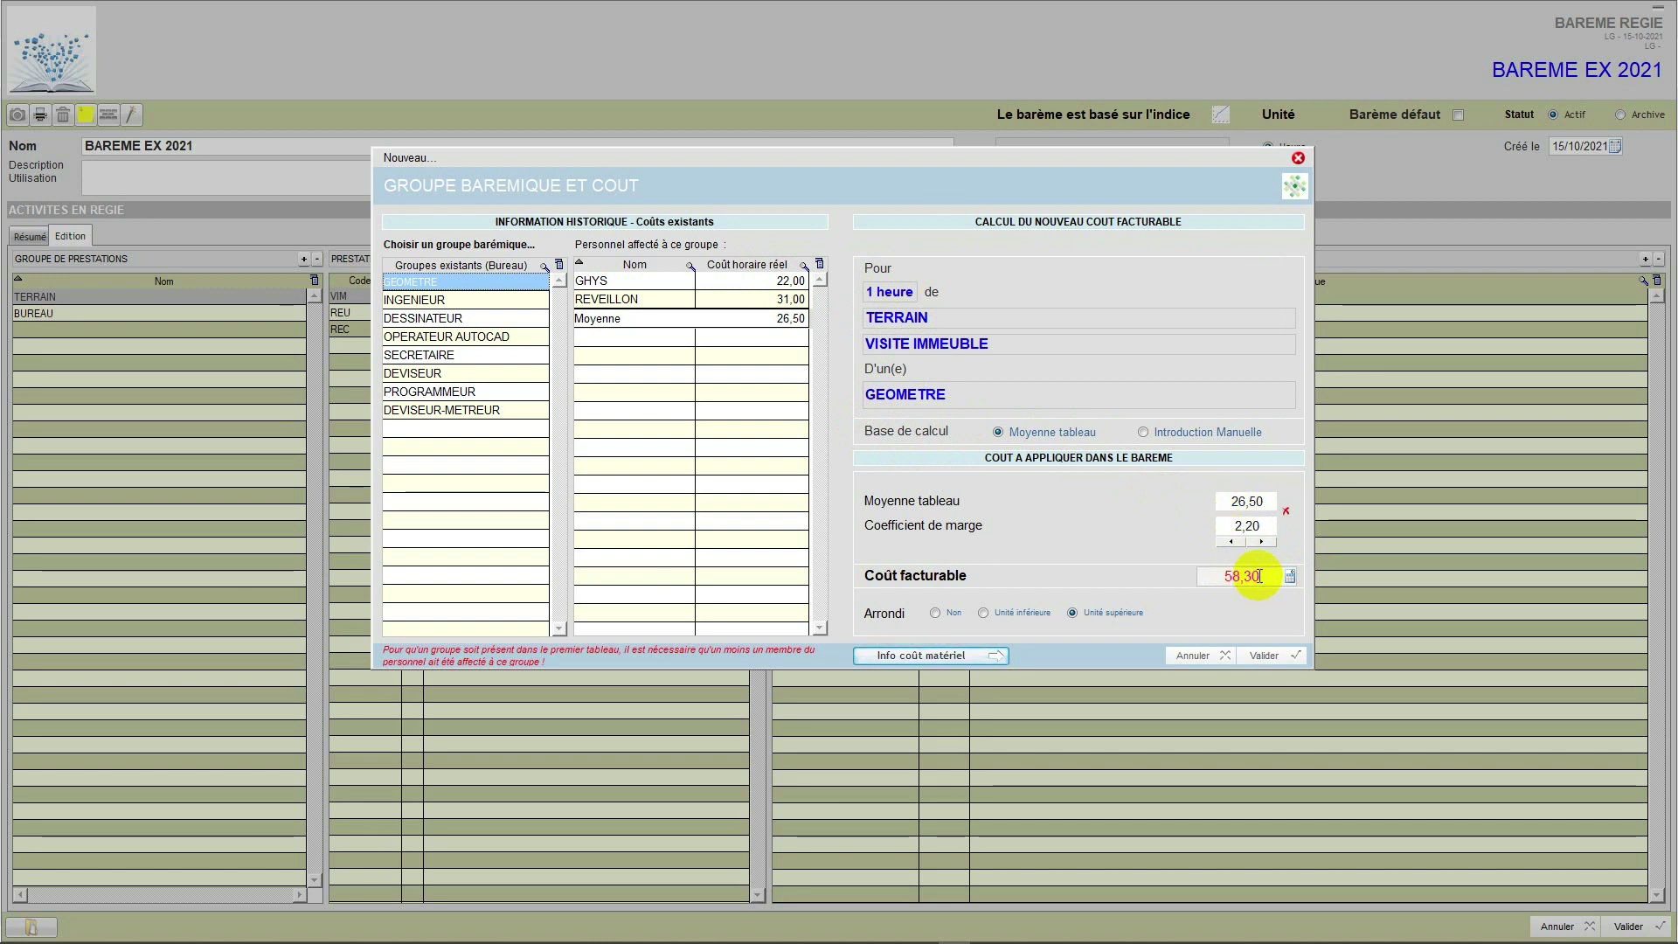
left_click(1143, 431)
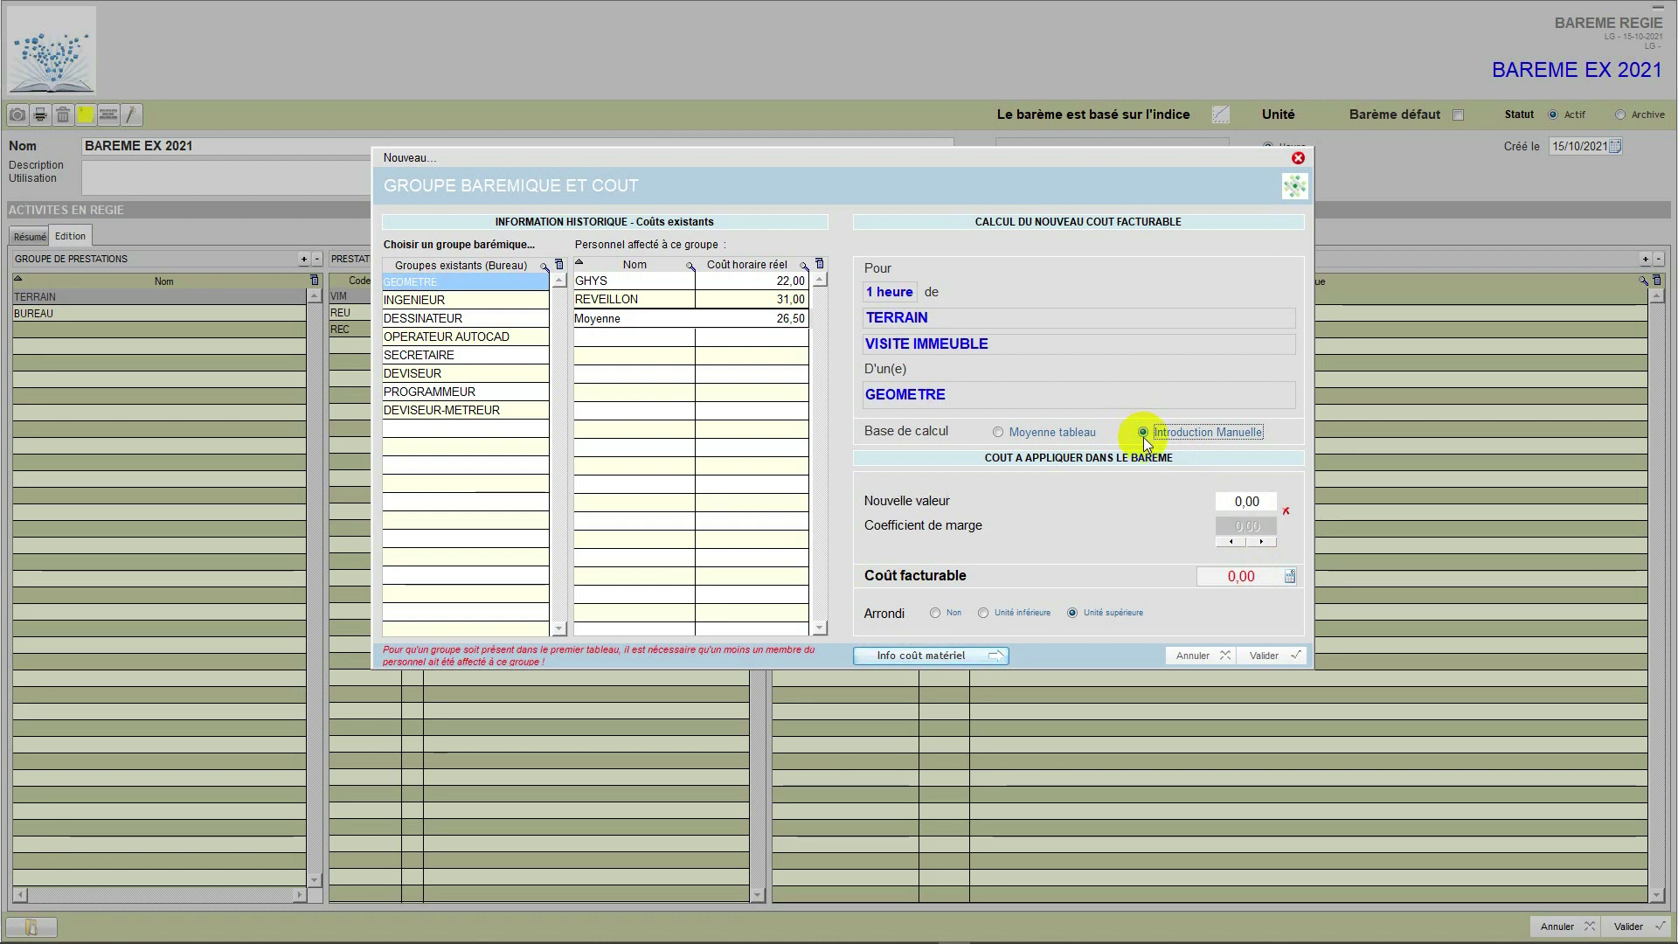
left_click(1236, 500)
type("85")
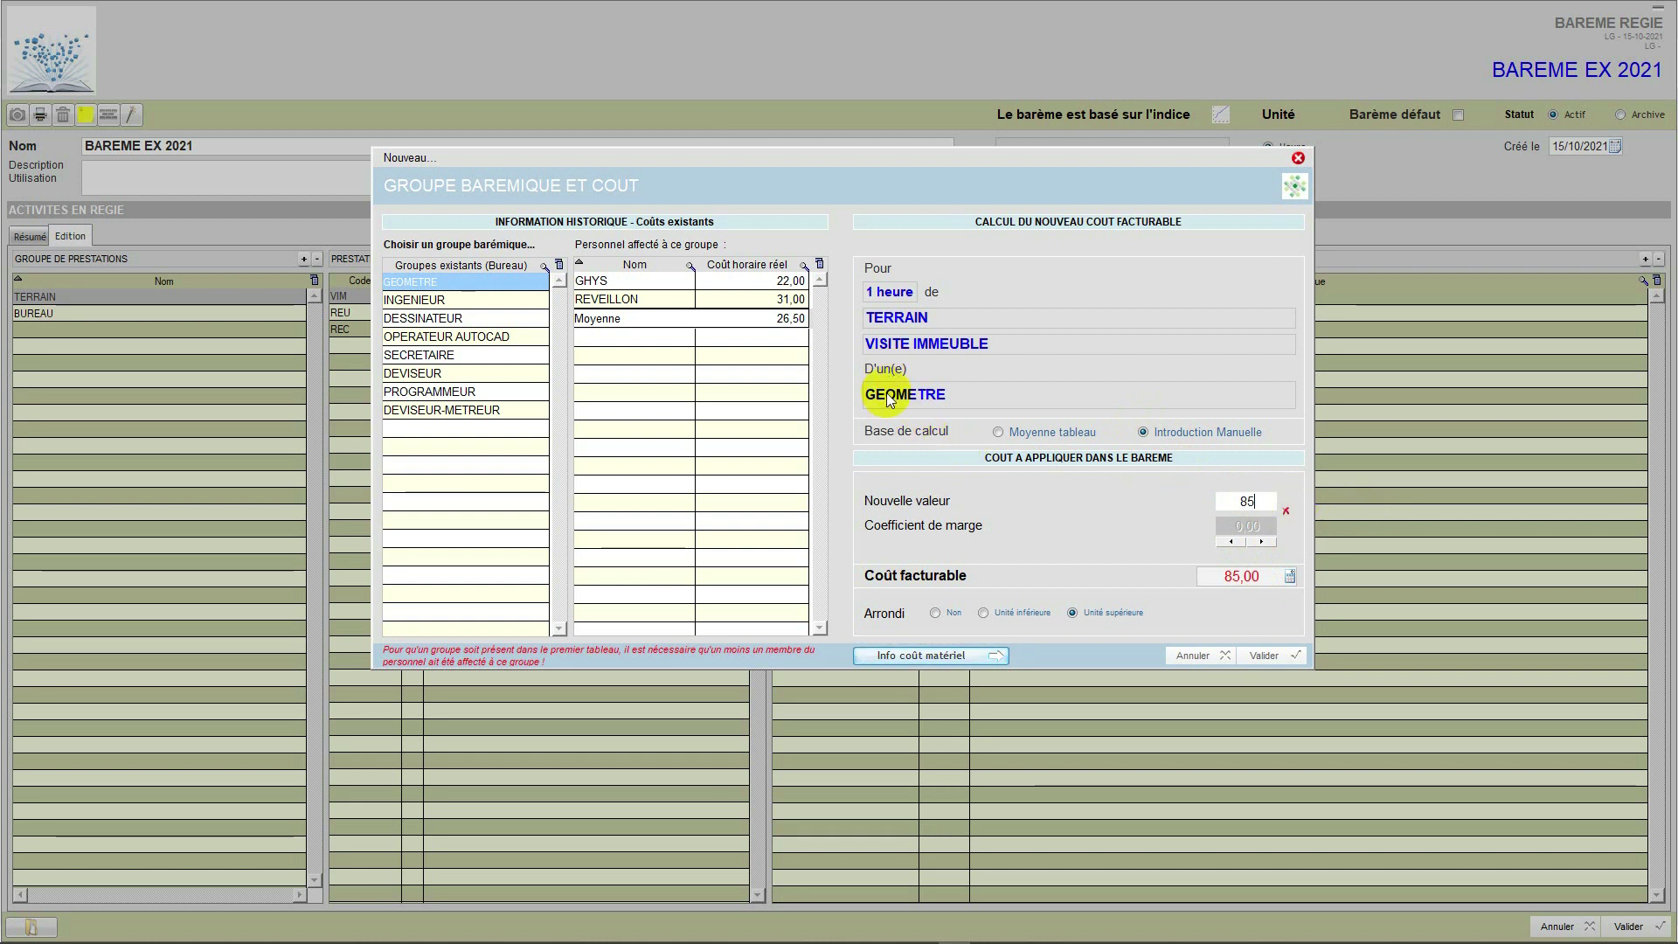
left_click(934, 613)
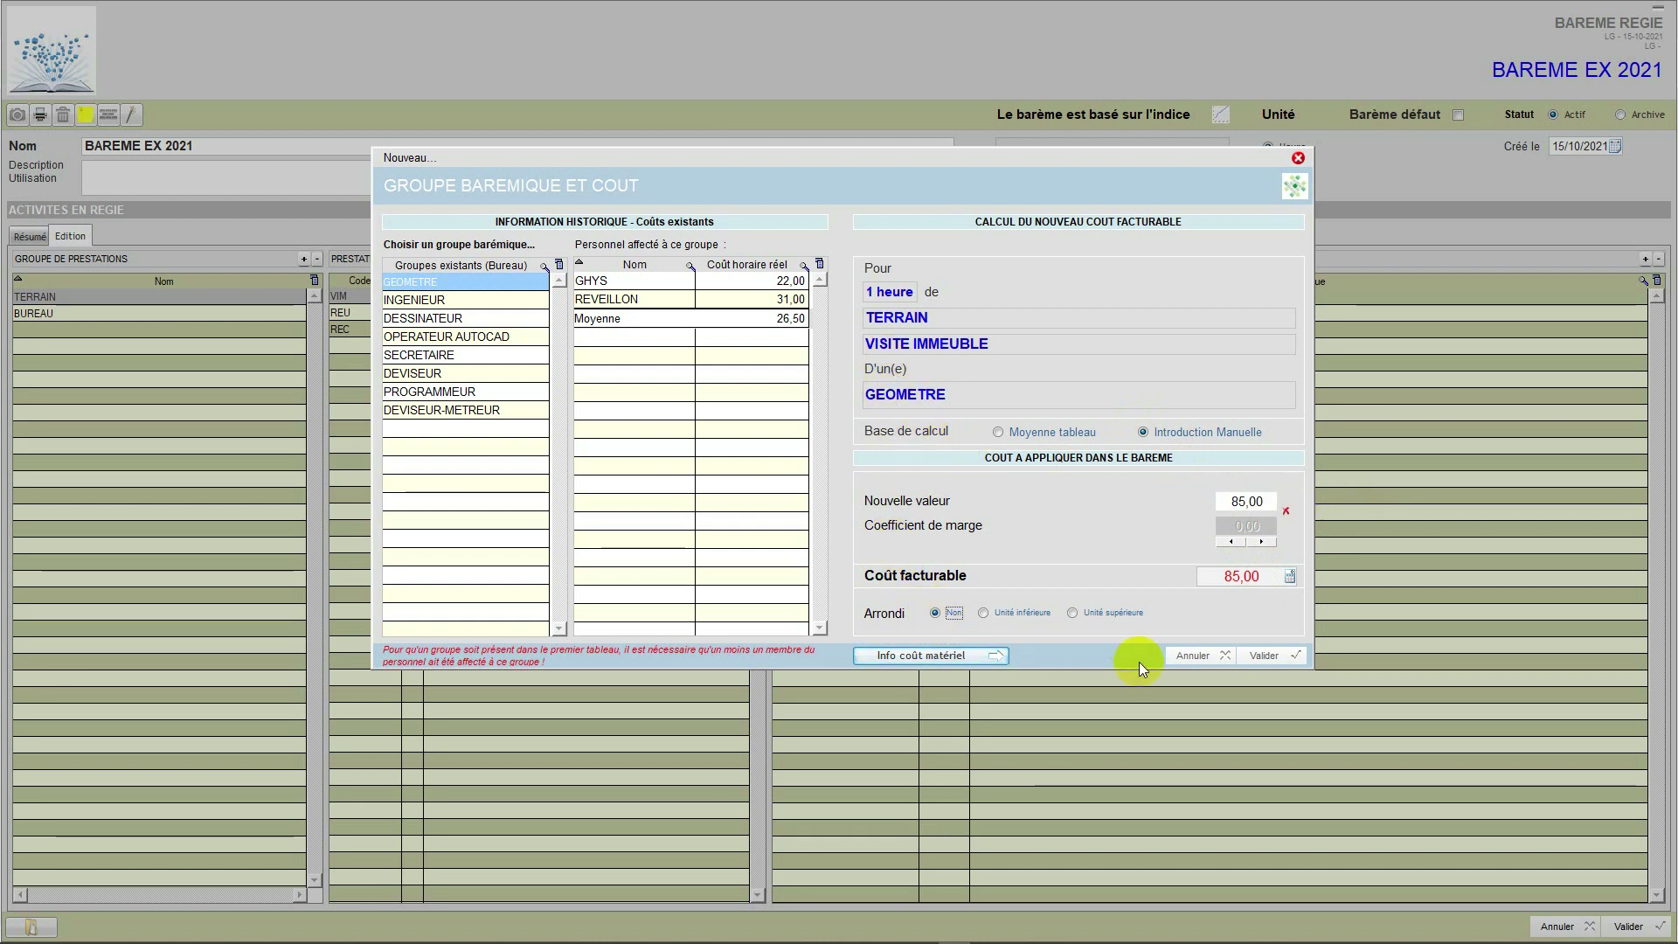
left_click(1269, 656)
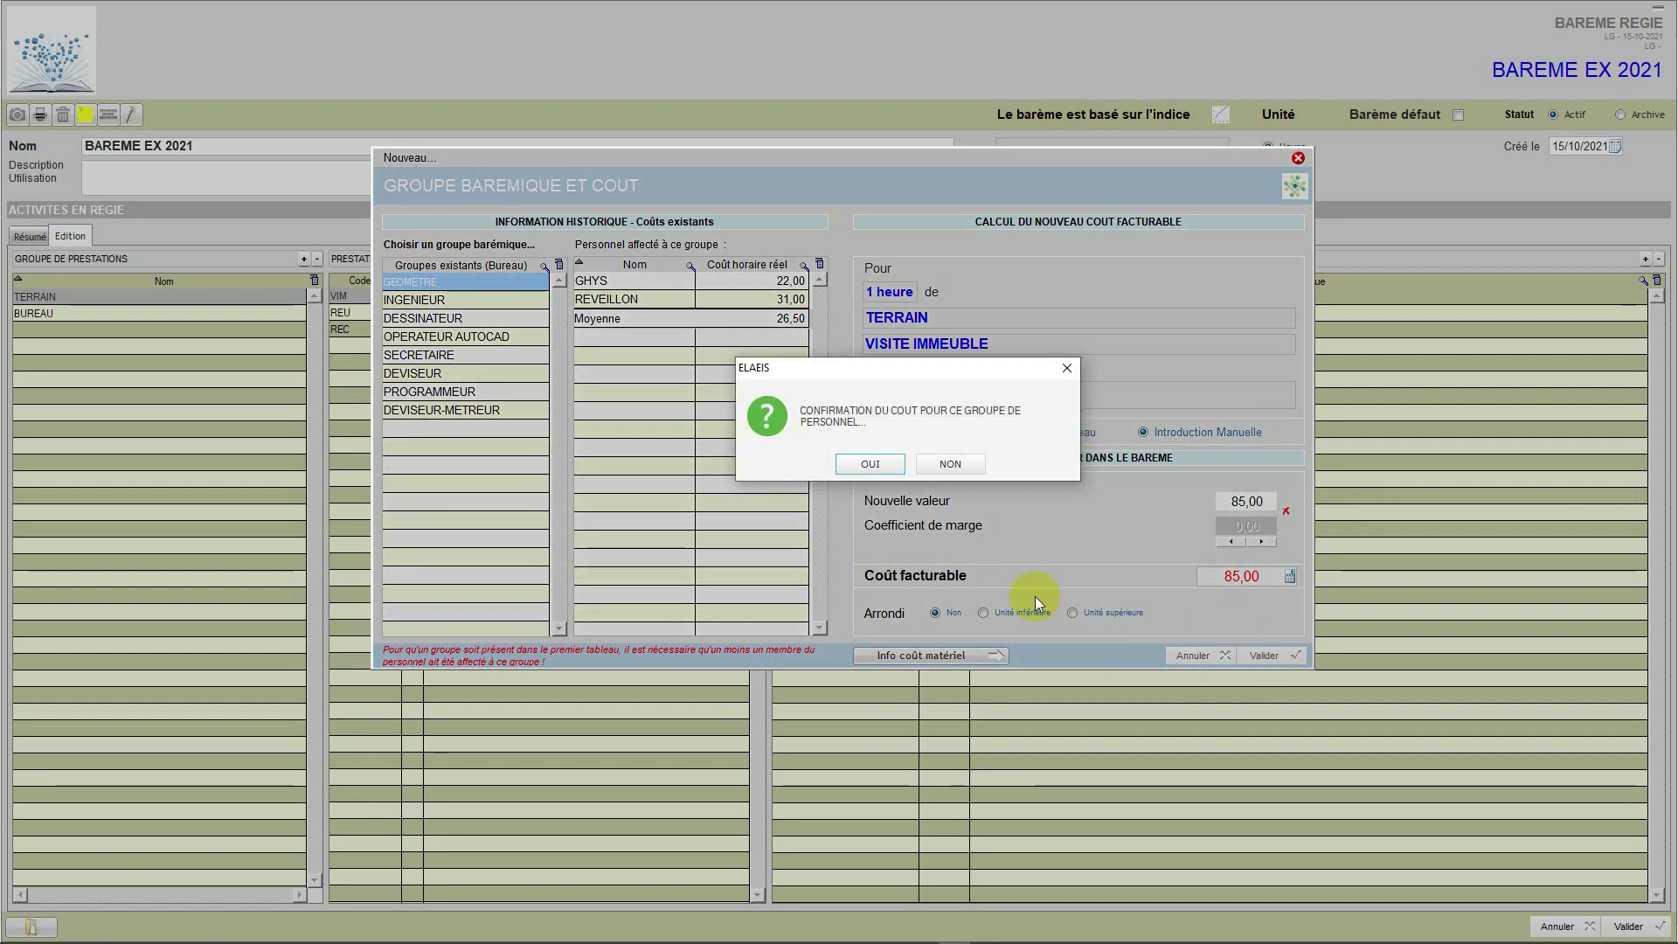
left_click(878, 463)
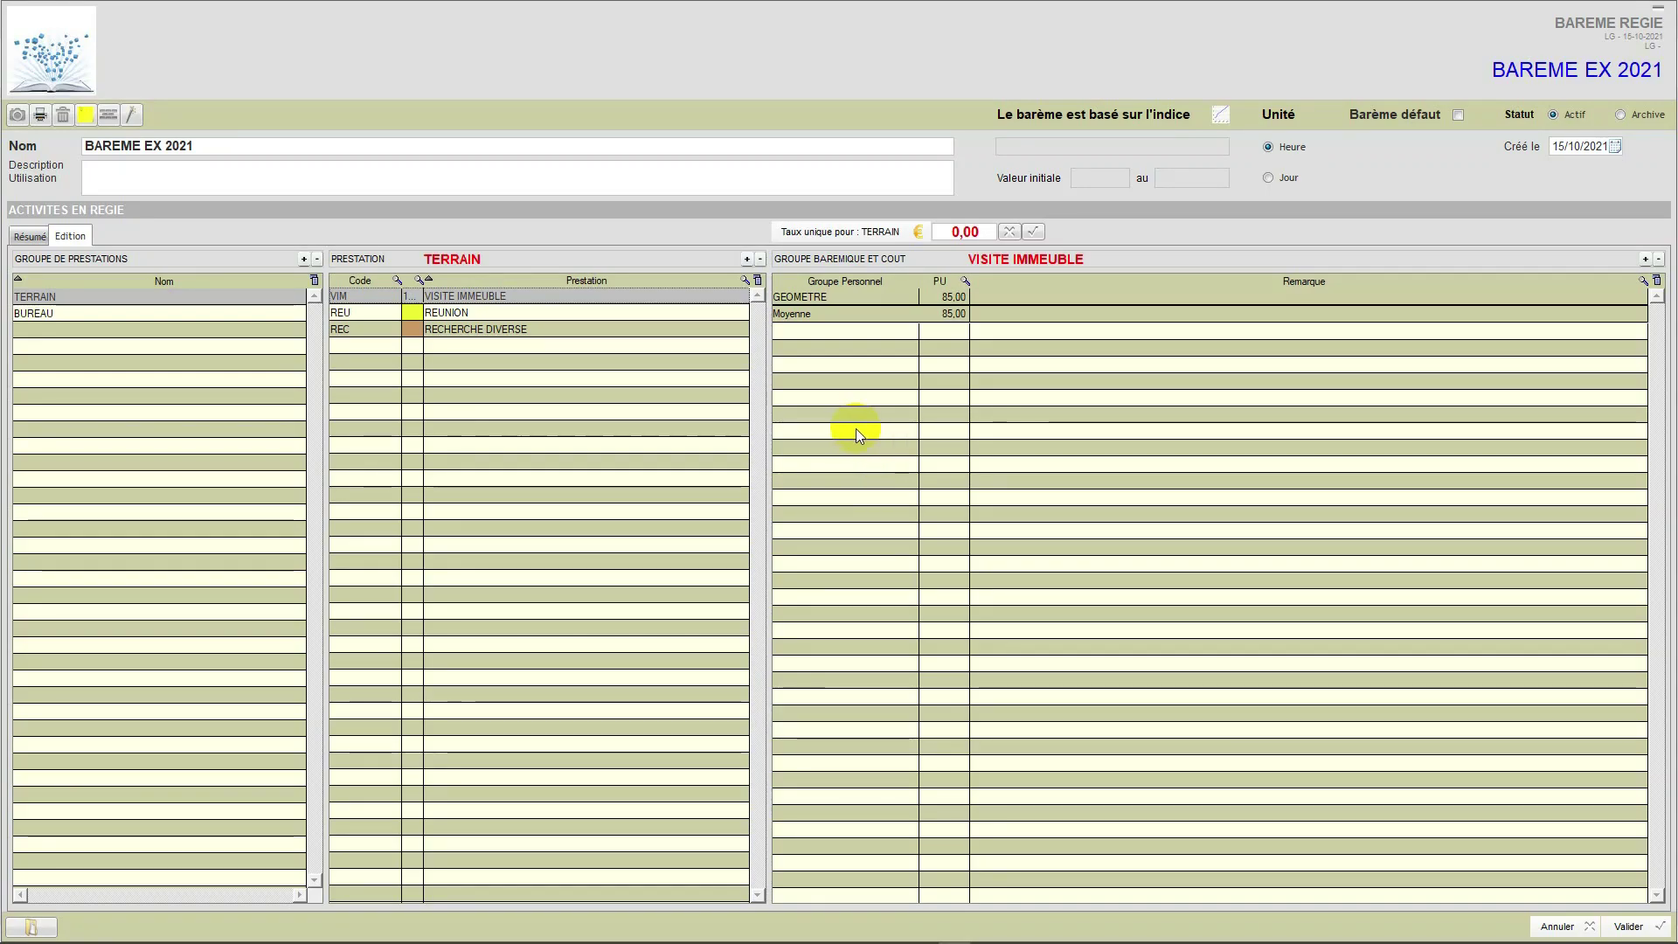
Add the groupe barémique GEOMETRE to TERRAIN's REUNION prestation with a manually entered cost of 95 and no rounding
left_click(533, 309)
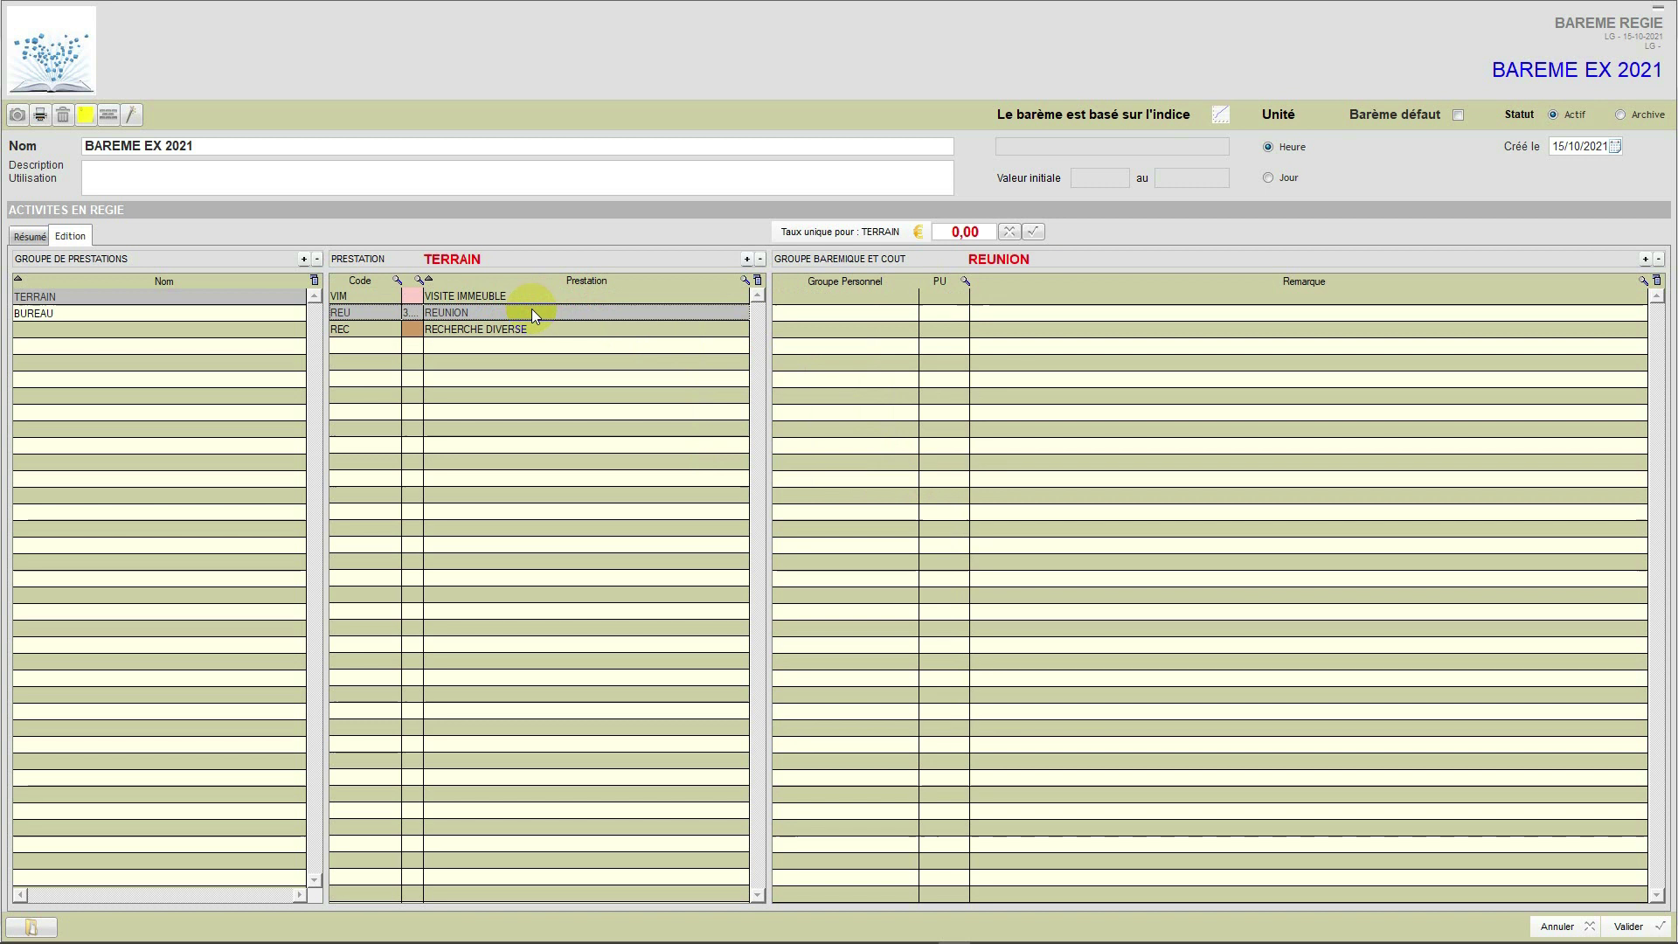
left_click(613, 297)
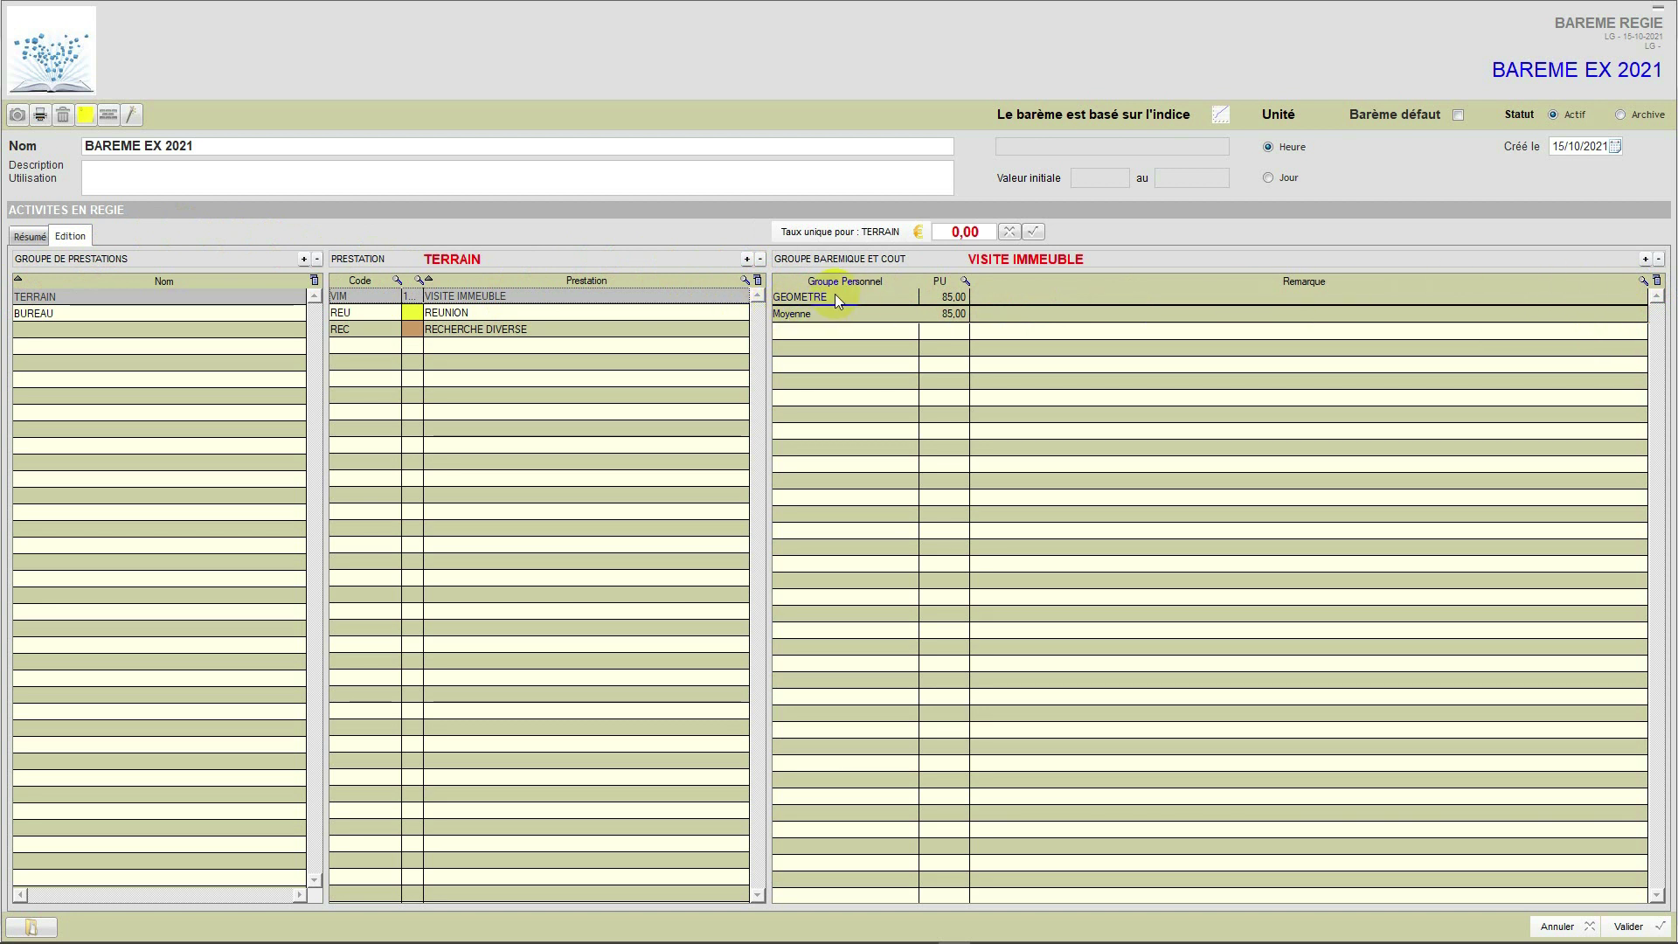
left_click(673, 312)
left_click(1645, 260)
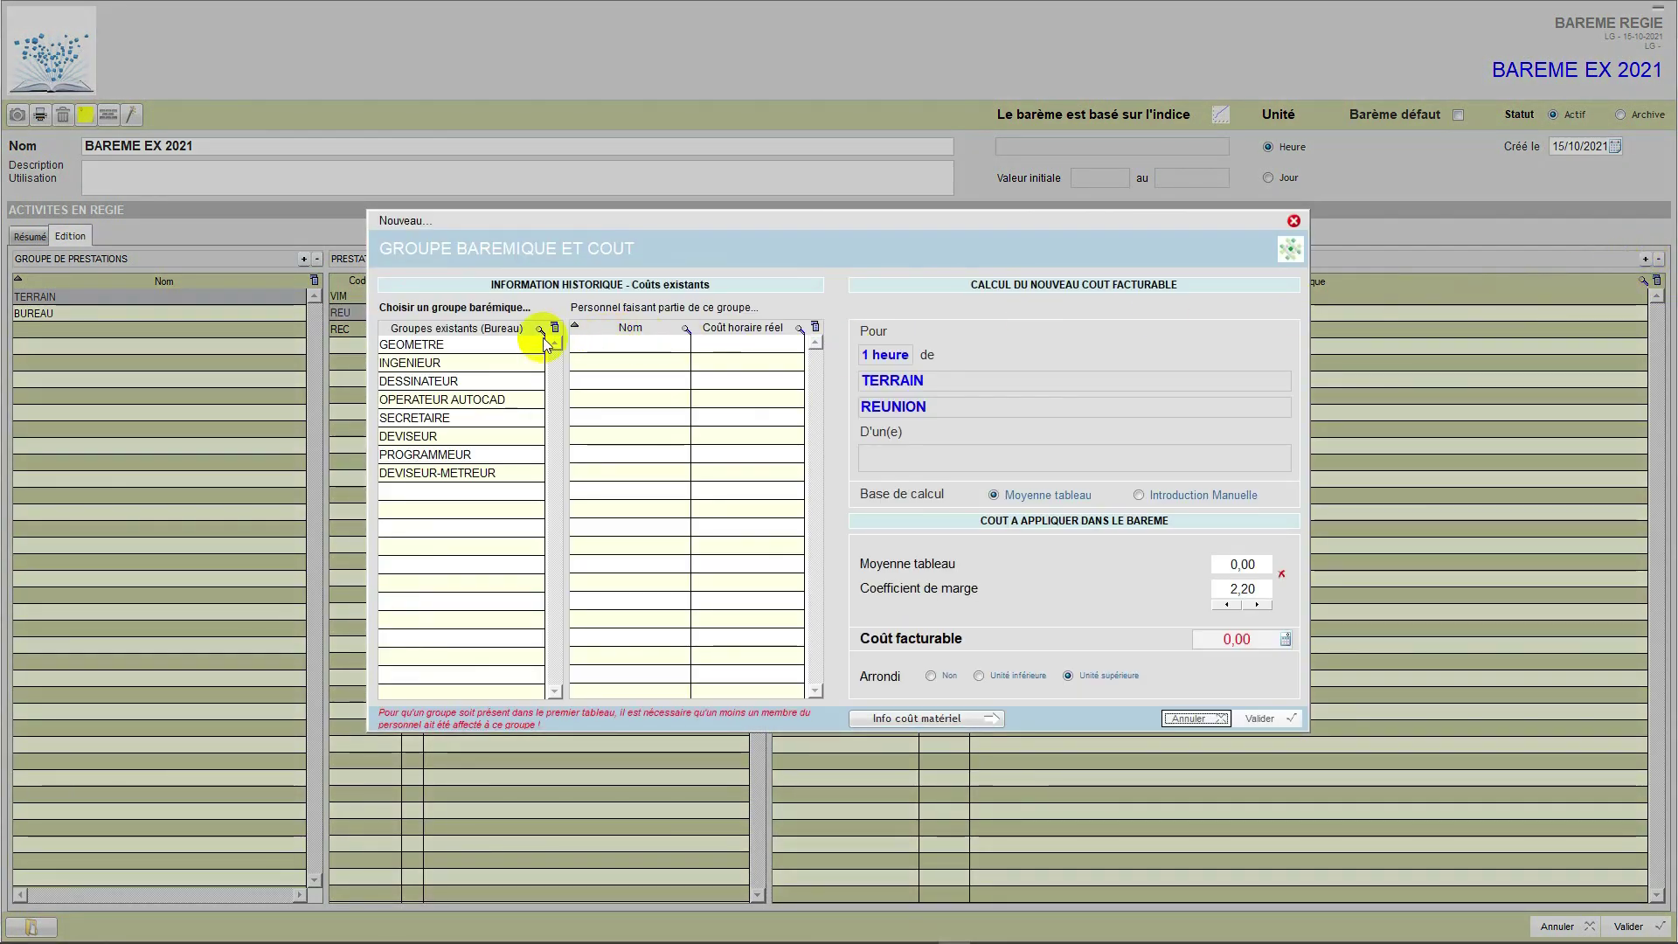
left_click(476, 344)
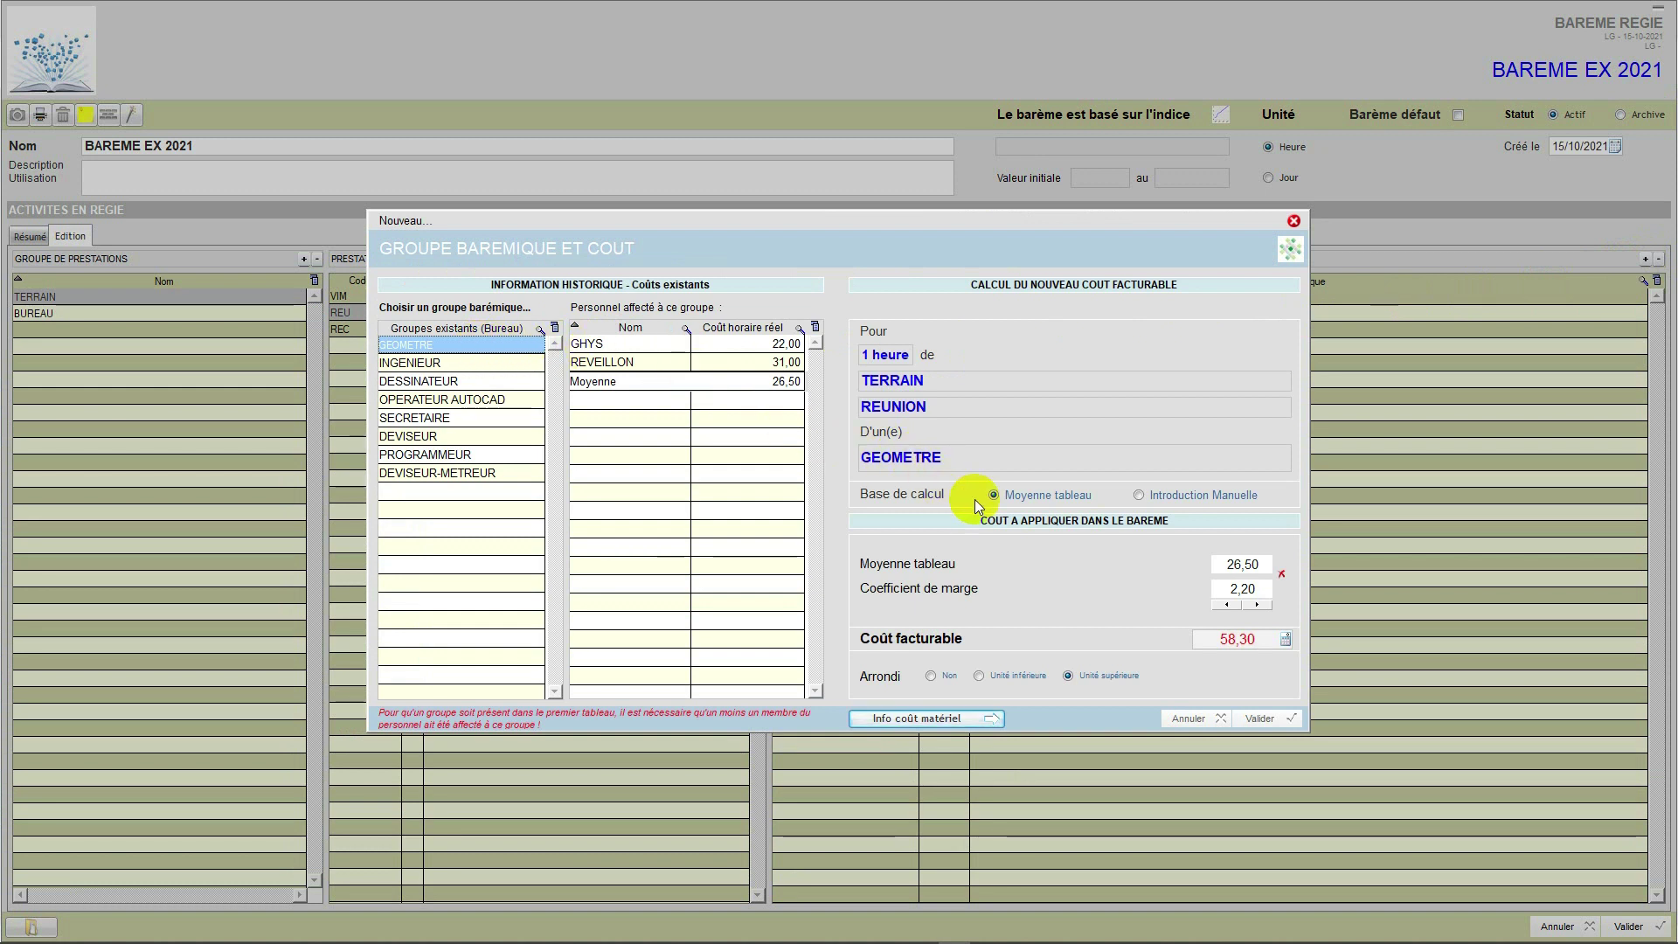
left_click(1138, 494)
left_click(1241, 566)
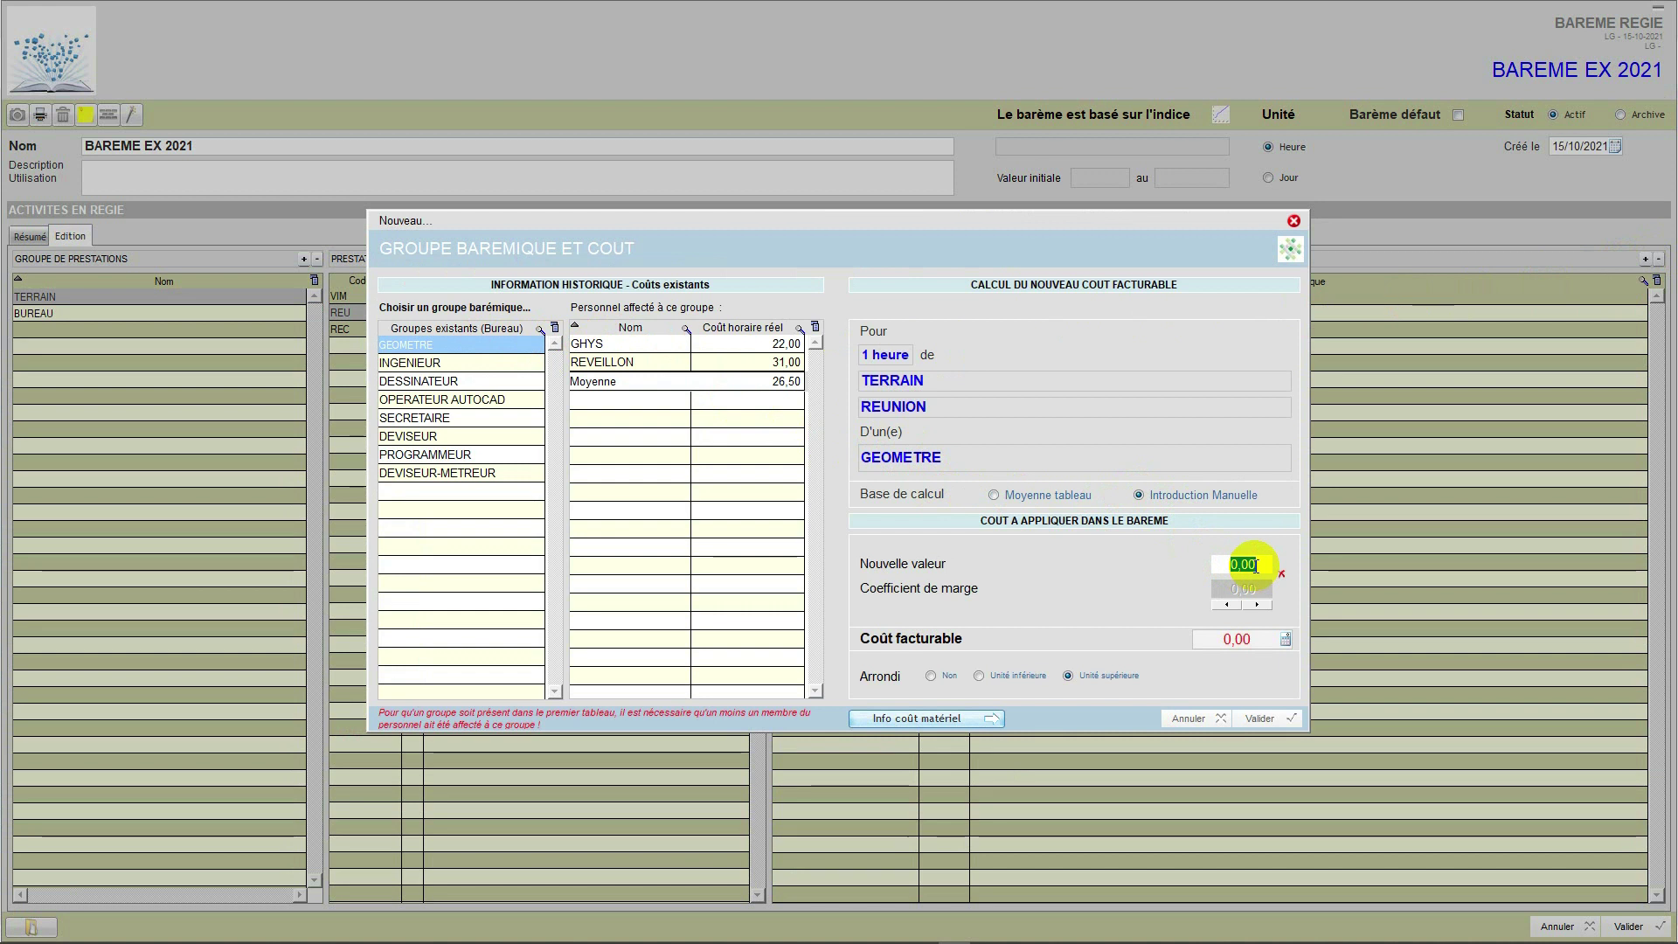
type("95")
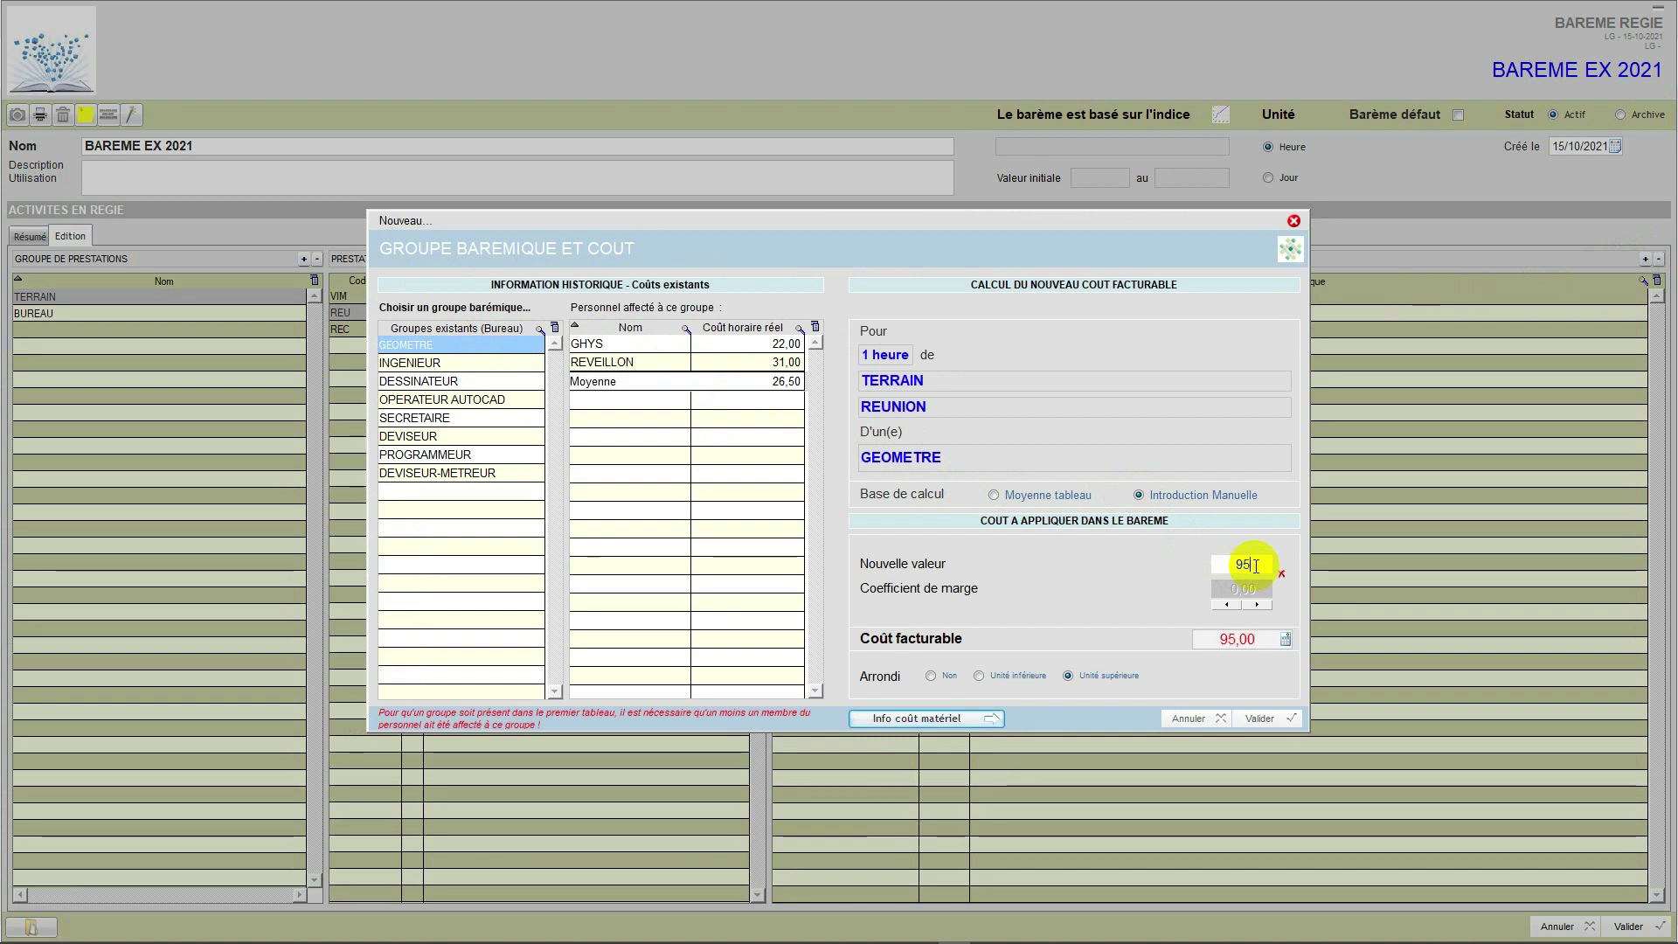
left_click(931, 675)
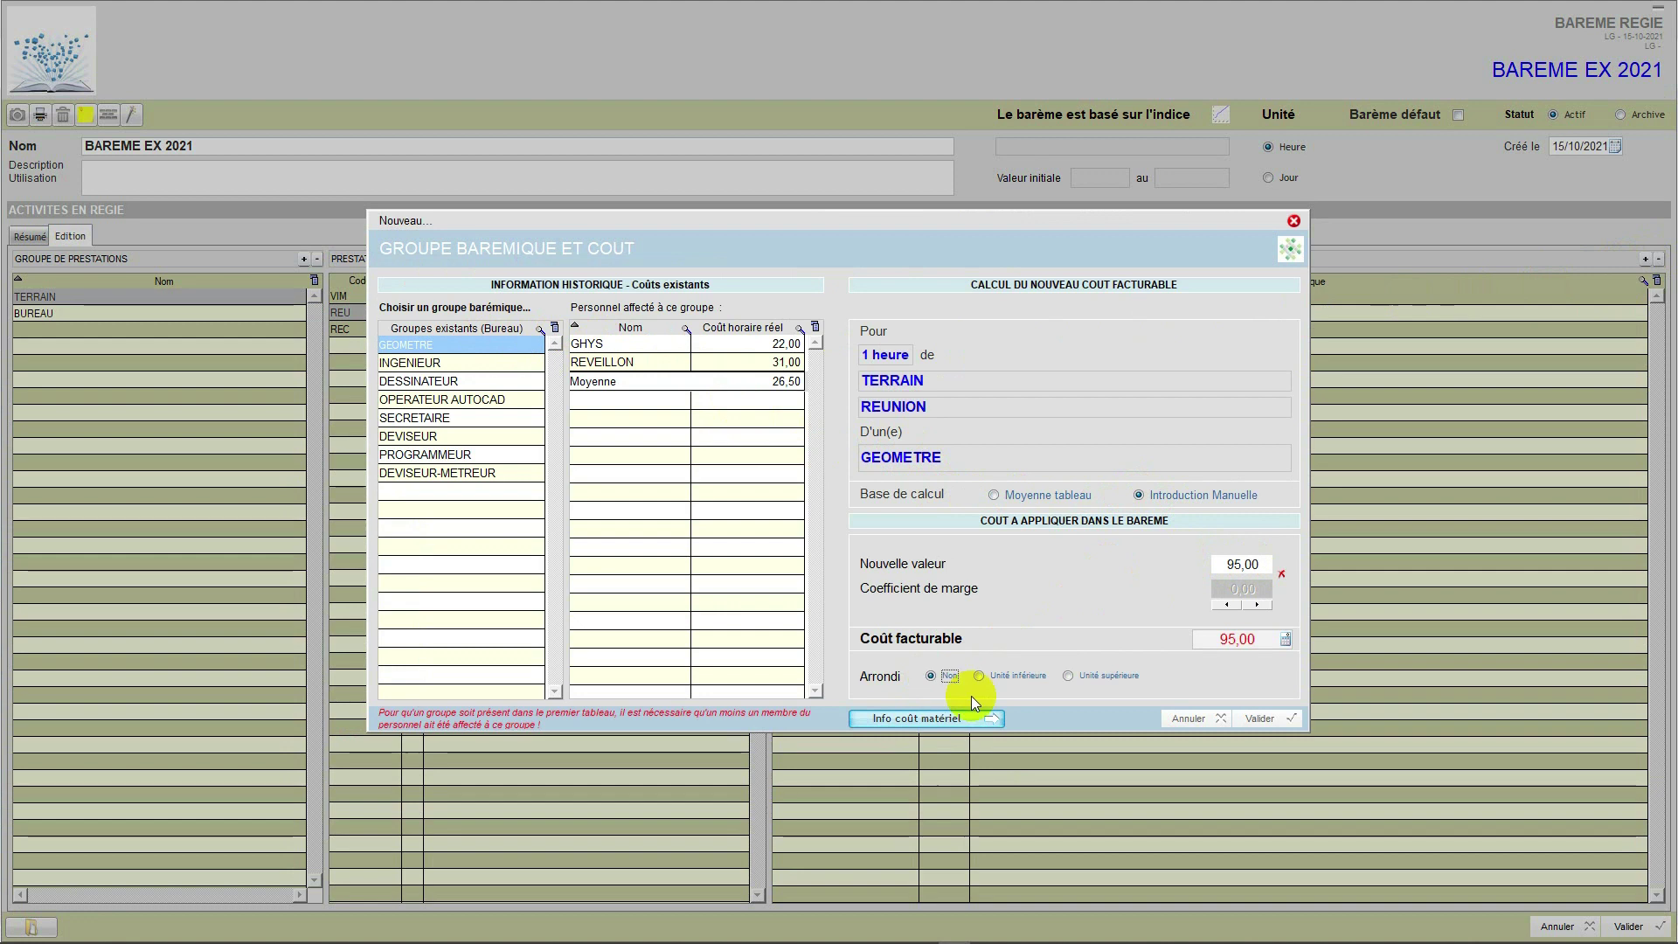
left_click(1254, 718)
left_click(867, 525)
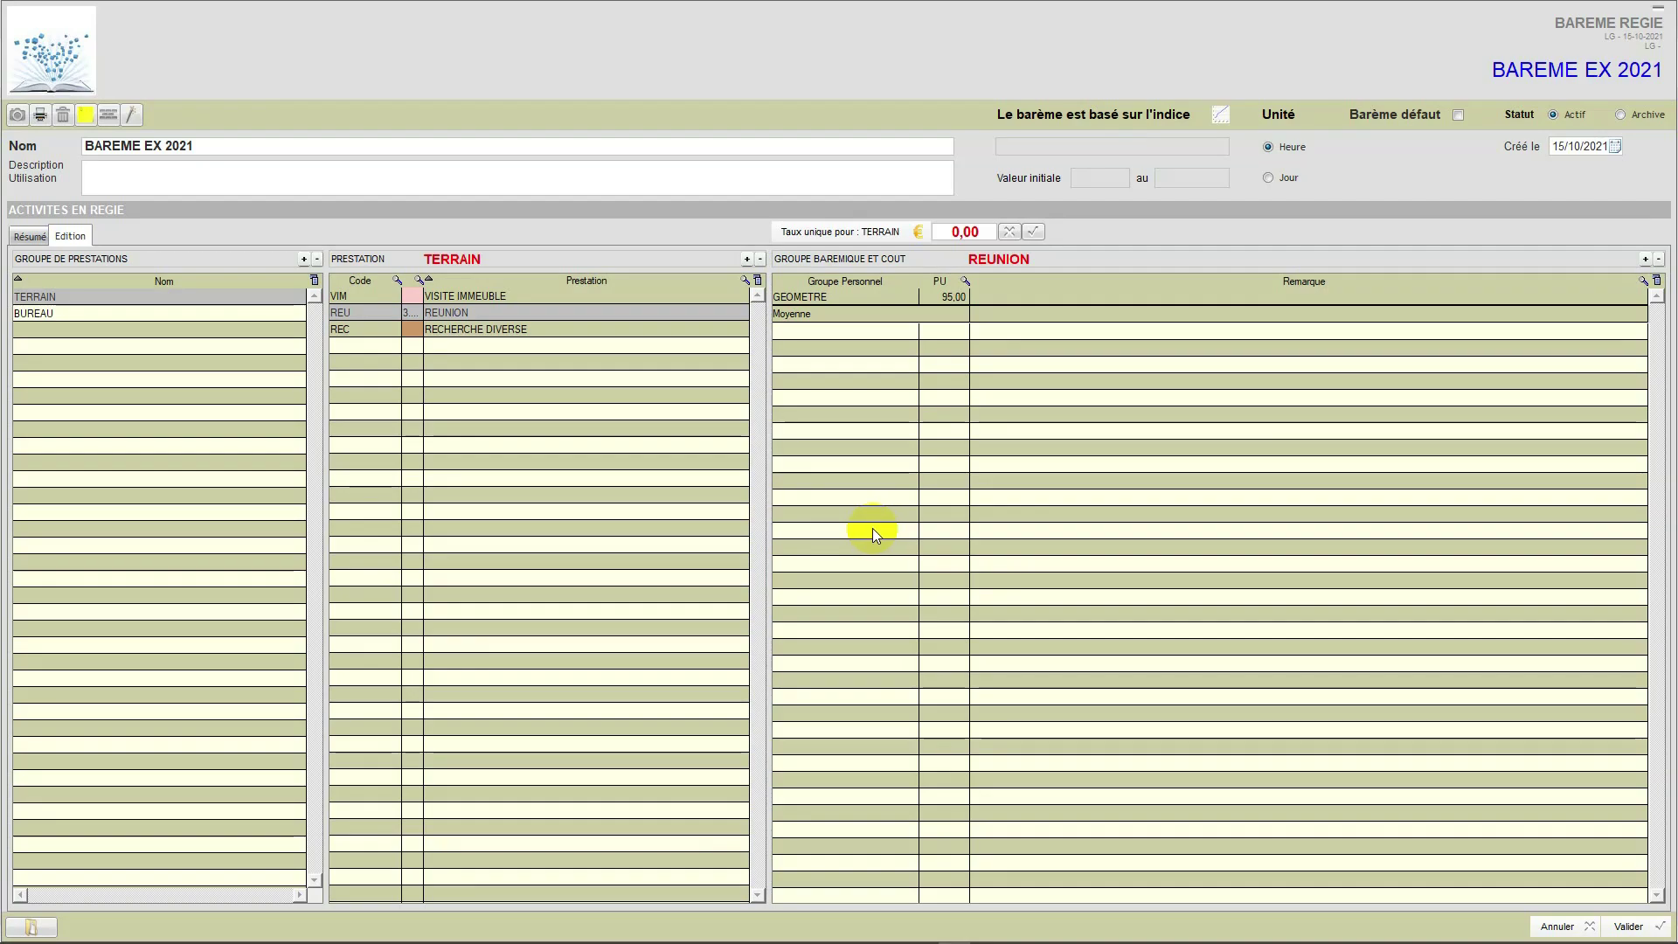
Add the groupe barémique GEOMETRE to TERRAIN's RECHERCHE DIVERSE prestation with a manually entered cost of 110 and no rounding
left_click(454, 329)
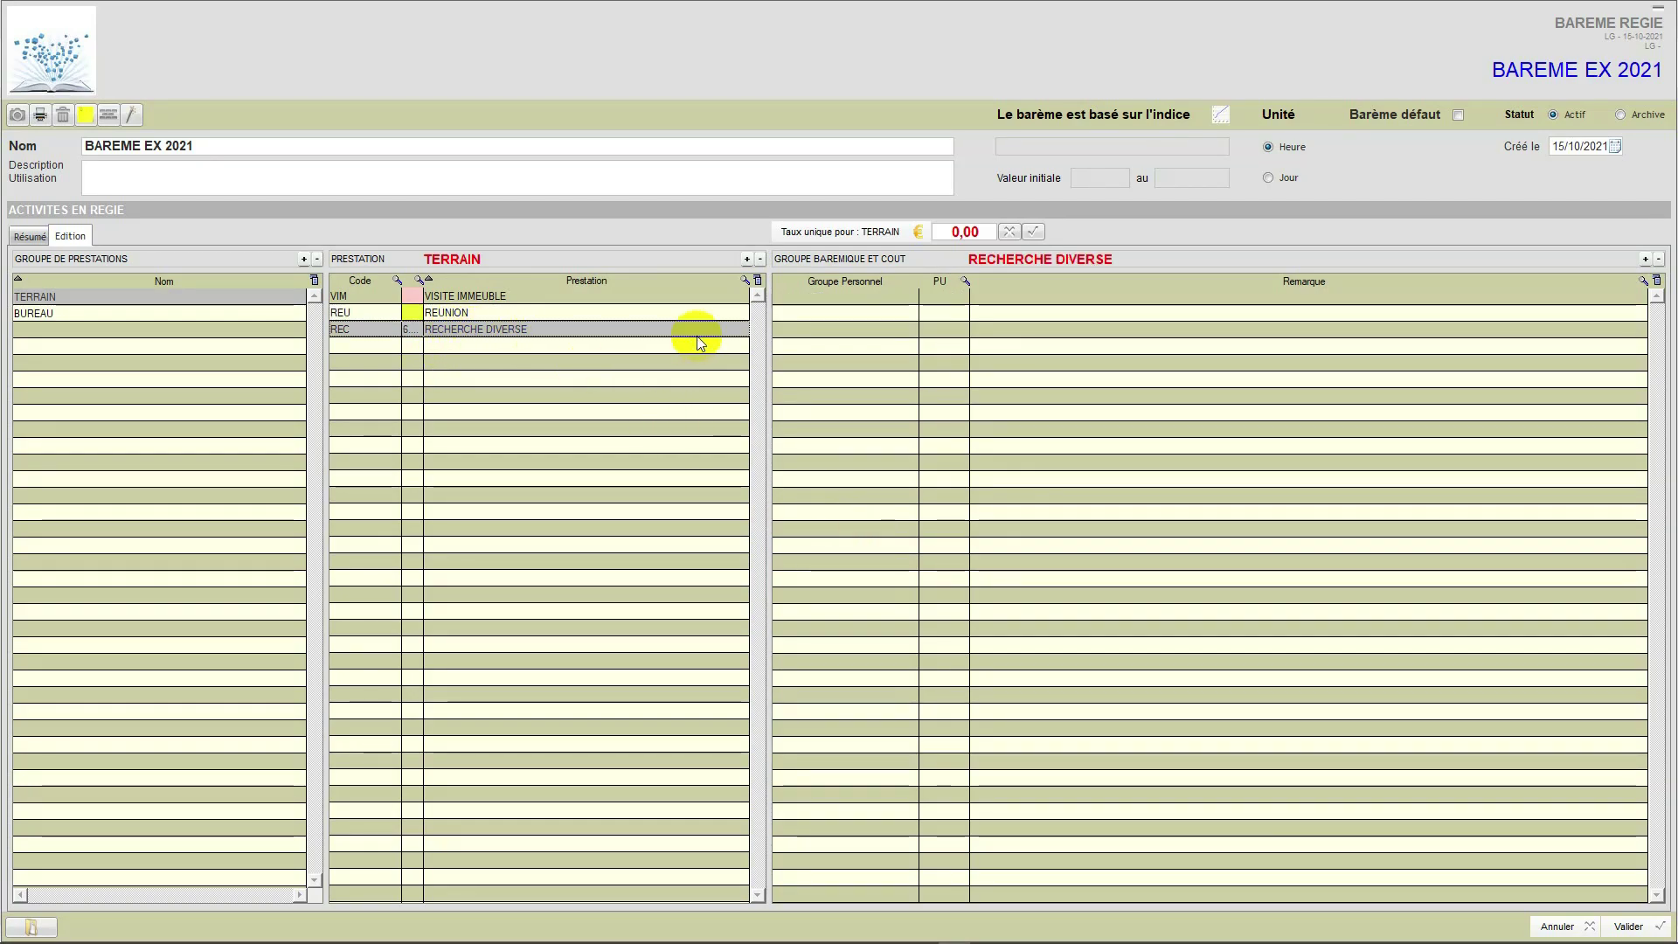
left_click(1645, 259)
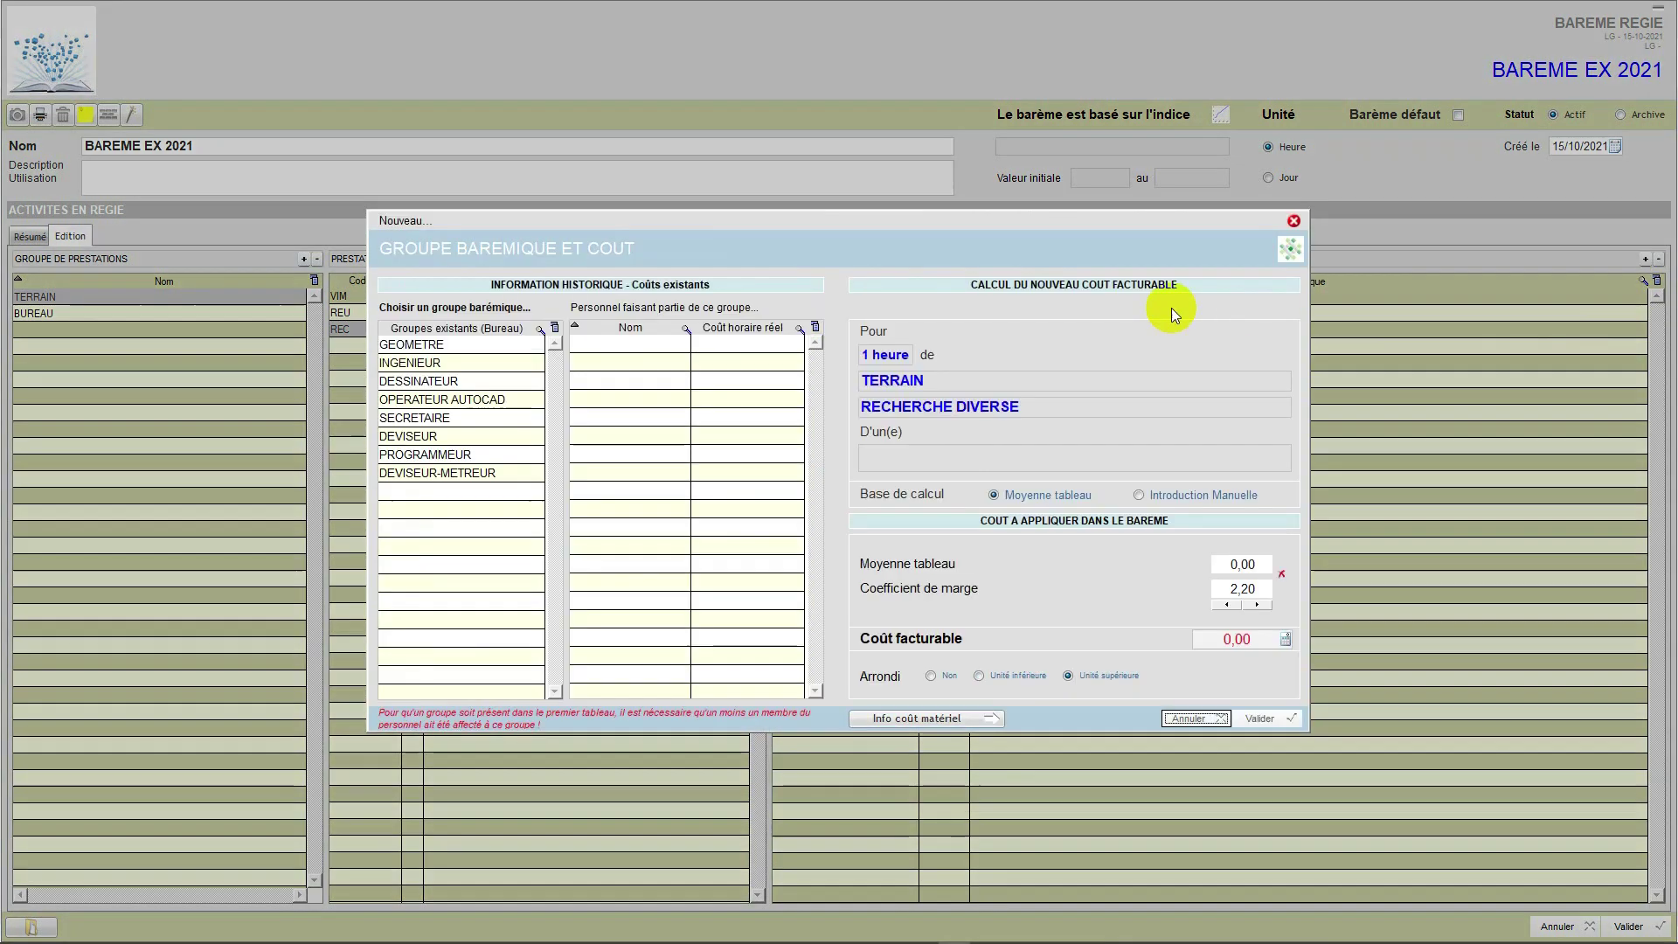
left_click(481, 346)
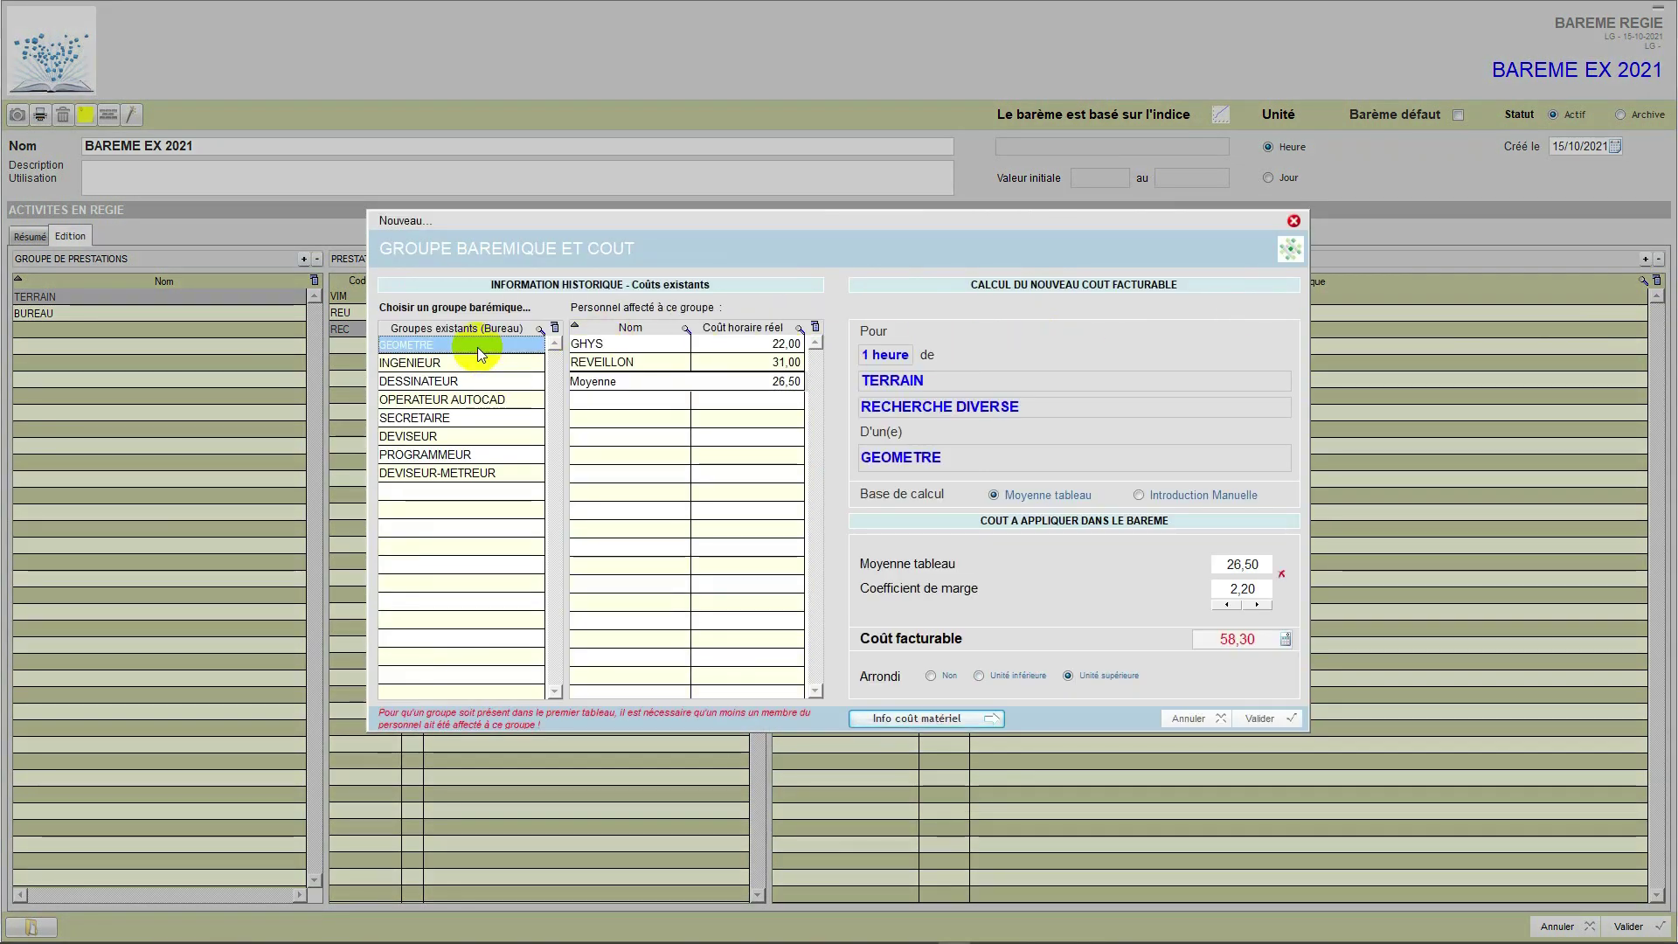
left_click(1138, 495)
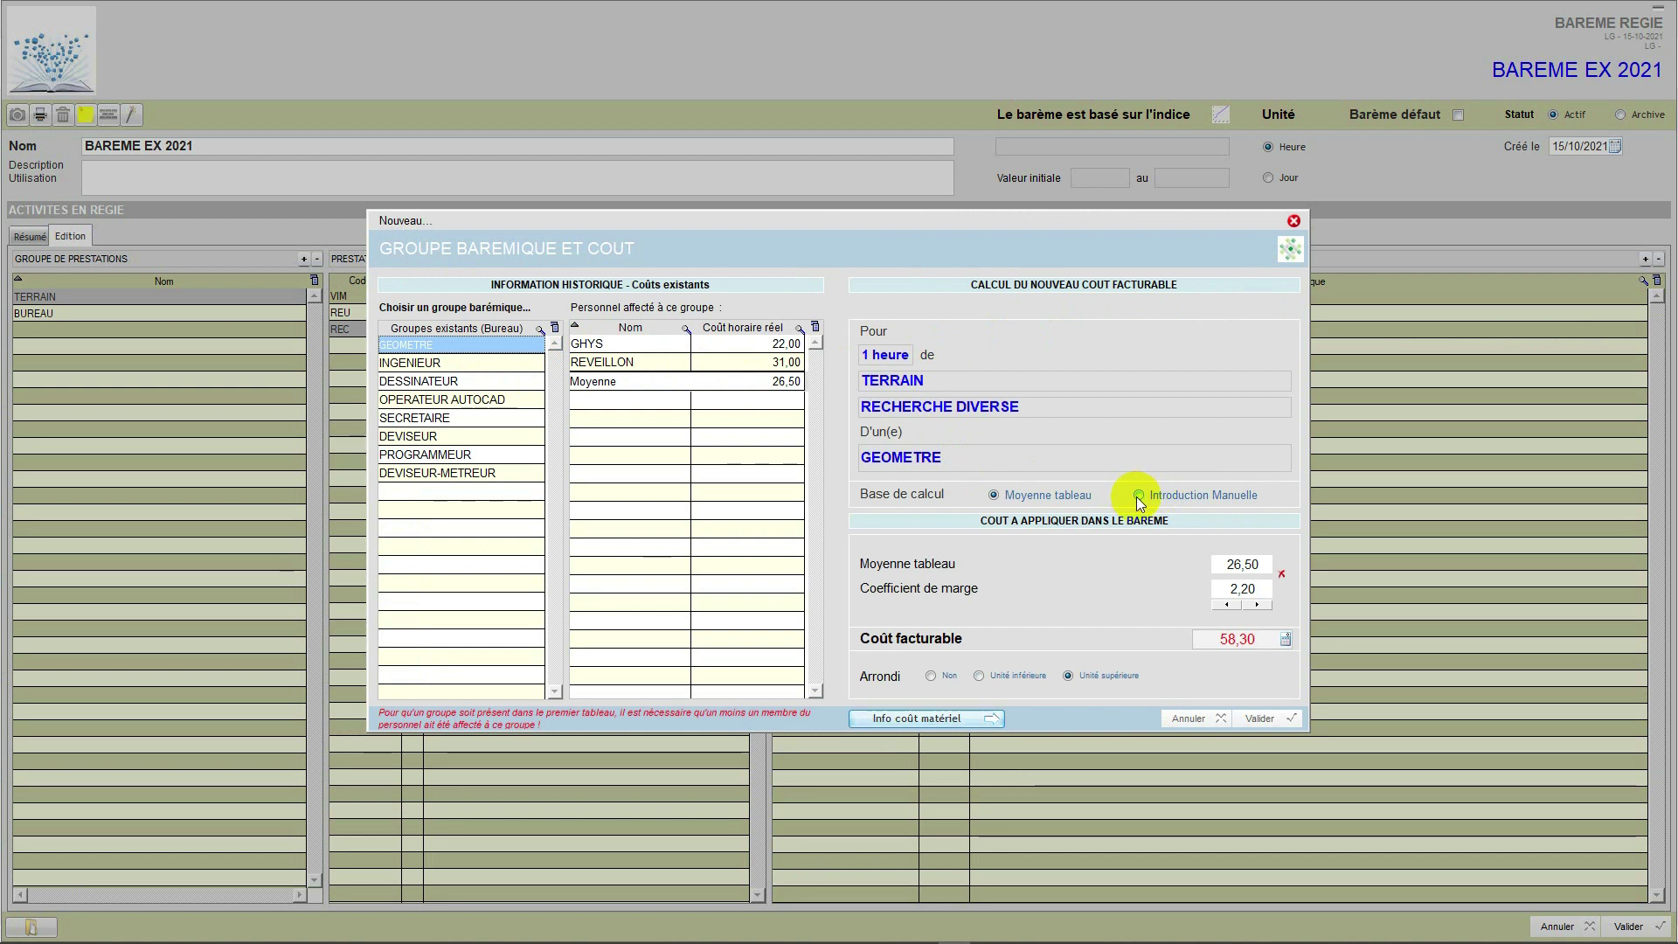
left_click(1236, 560)
type("110")
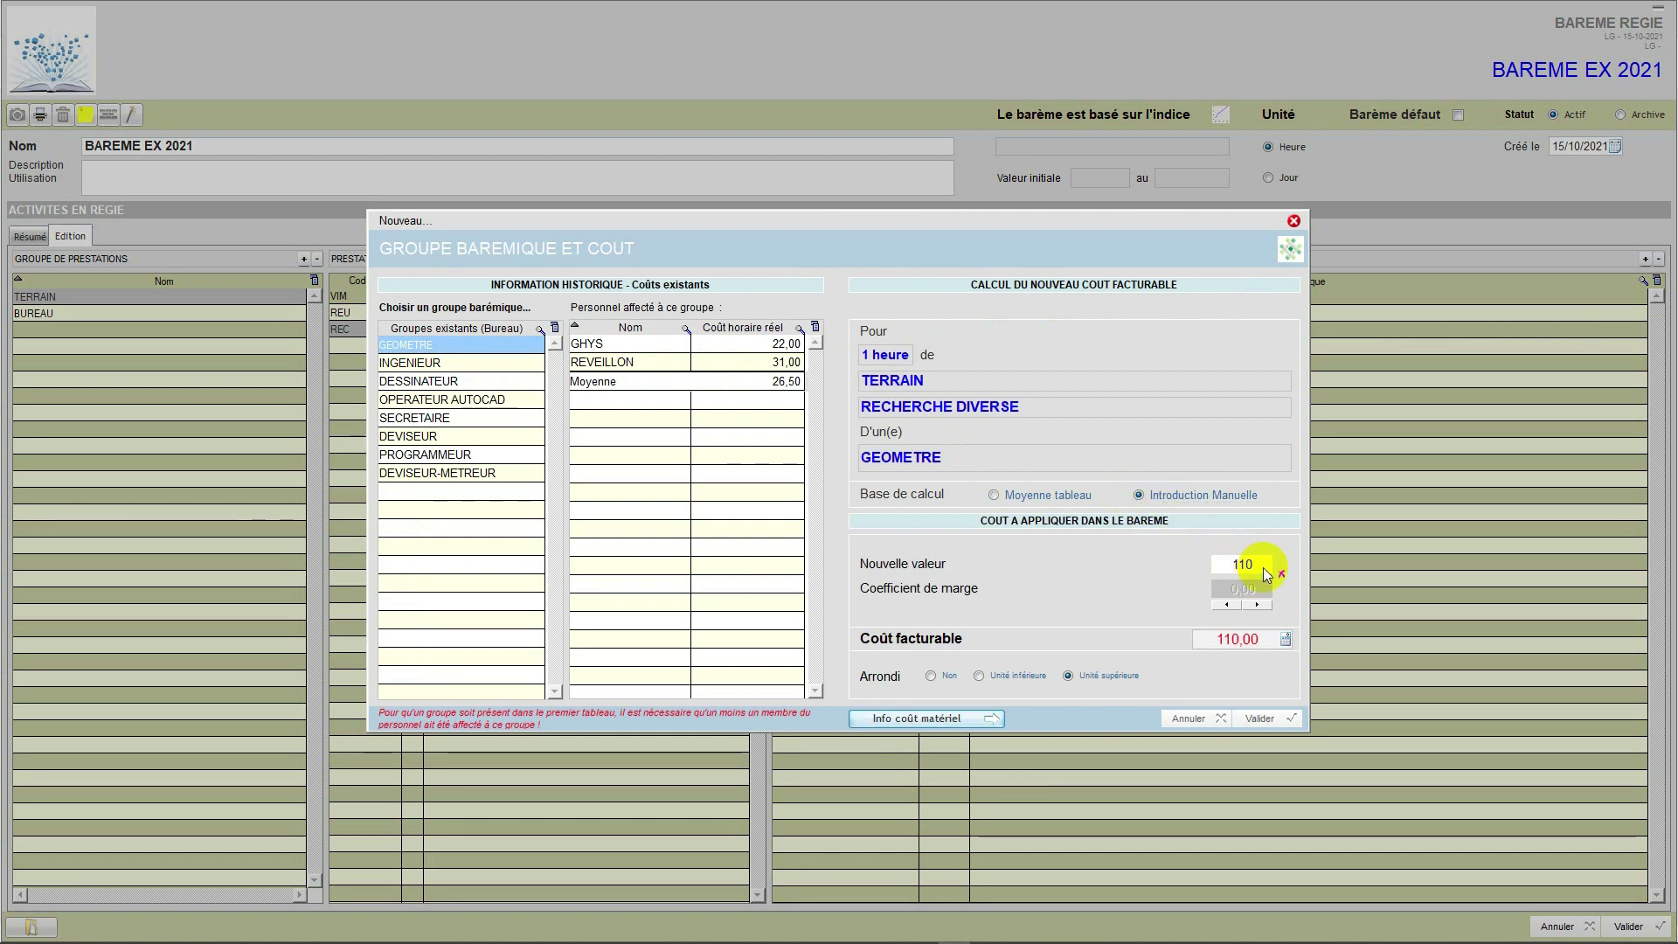
left_click(930, 676)
left_click(1261, 718)
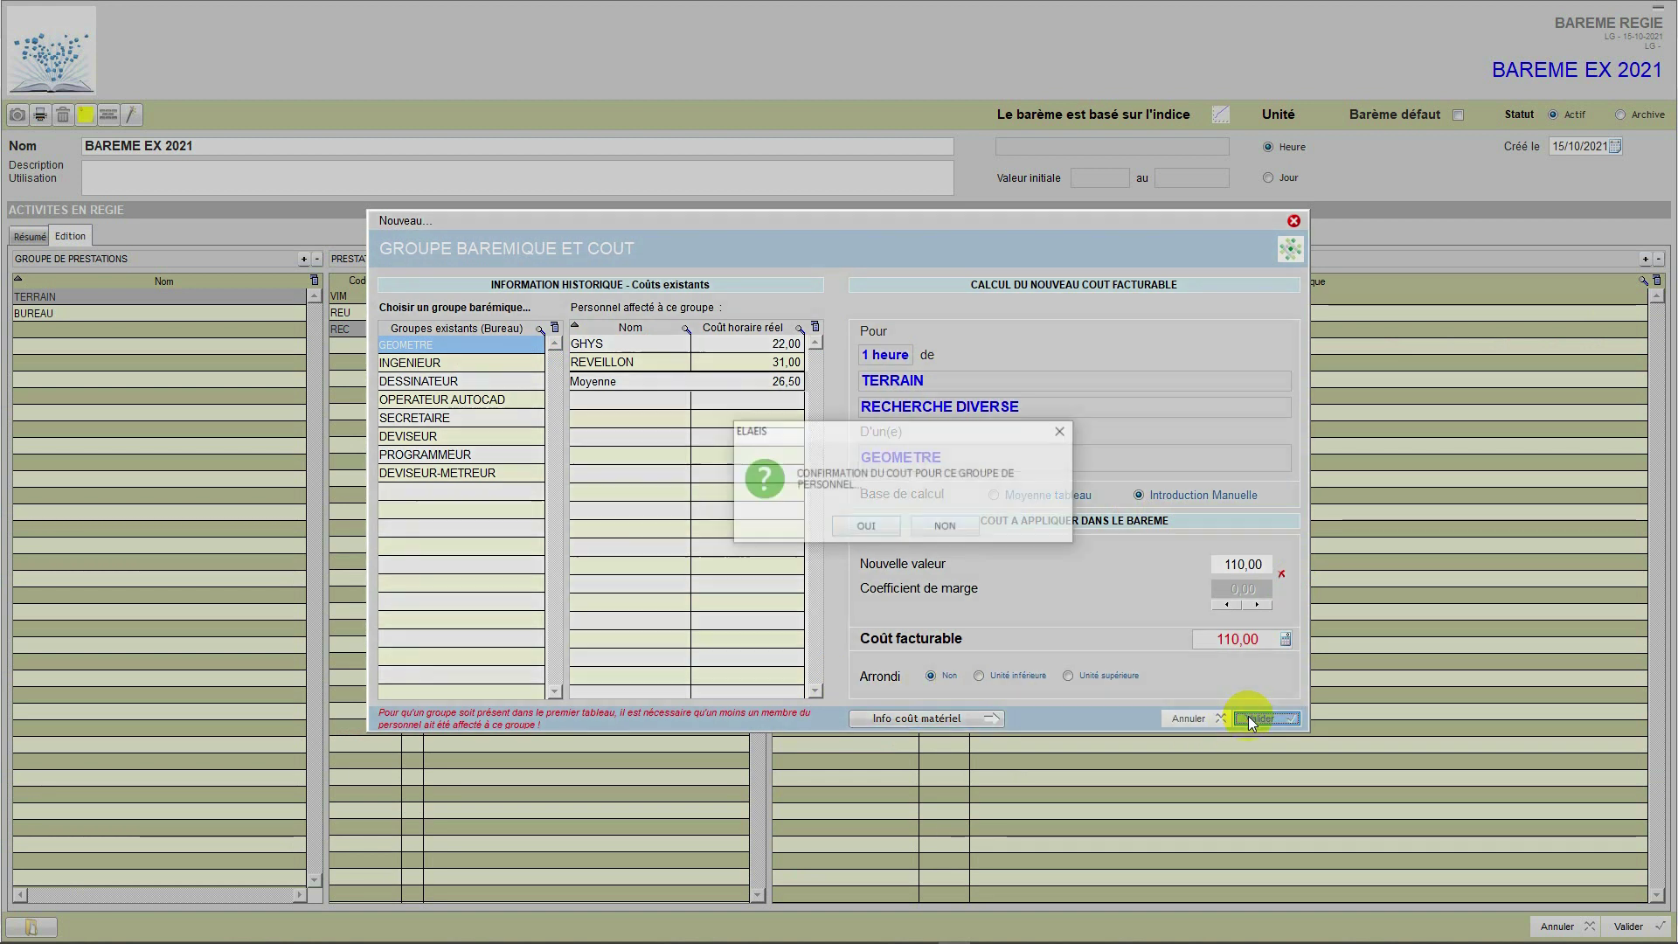
left_click(840, 528)
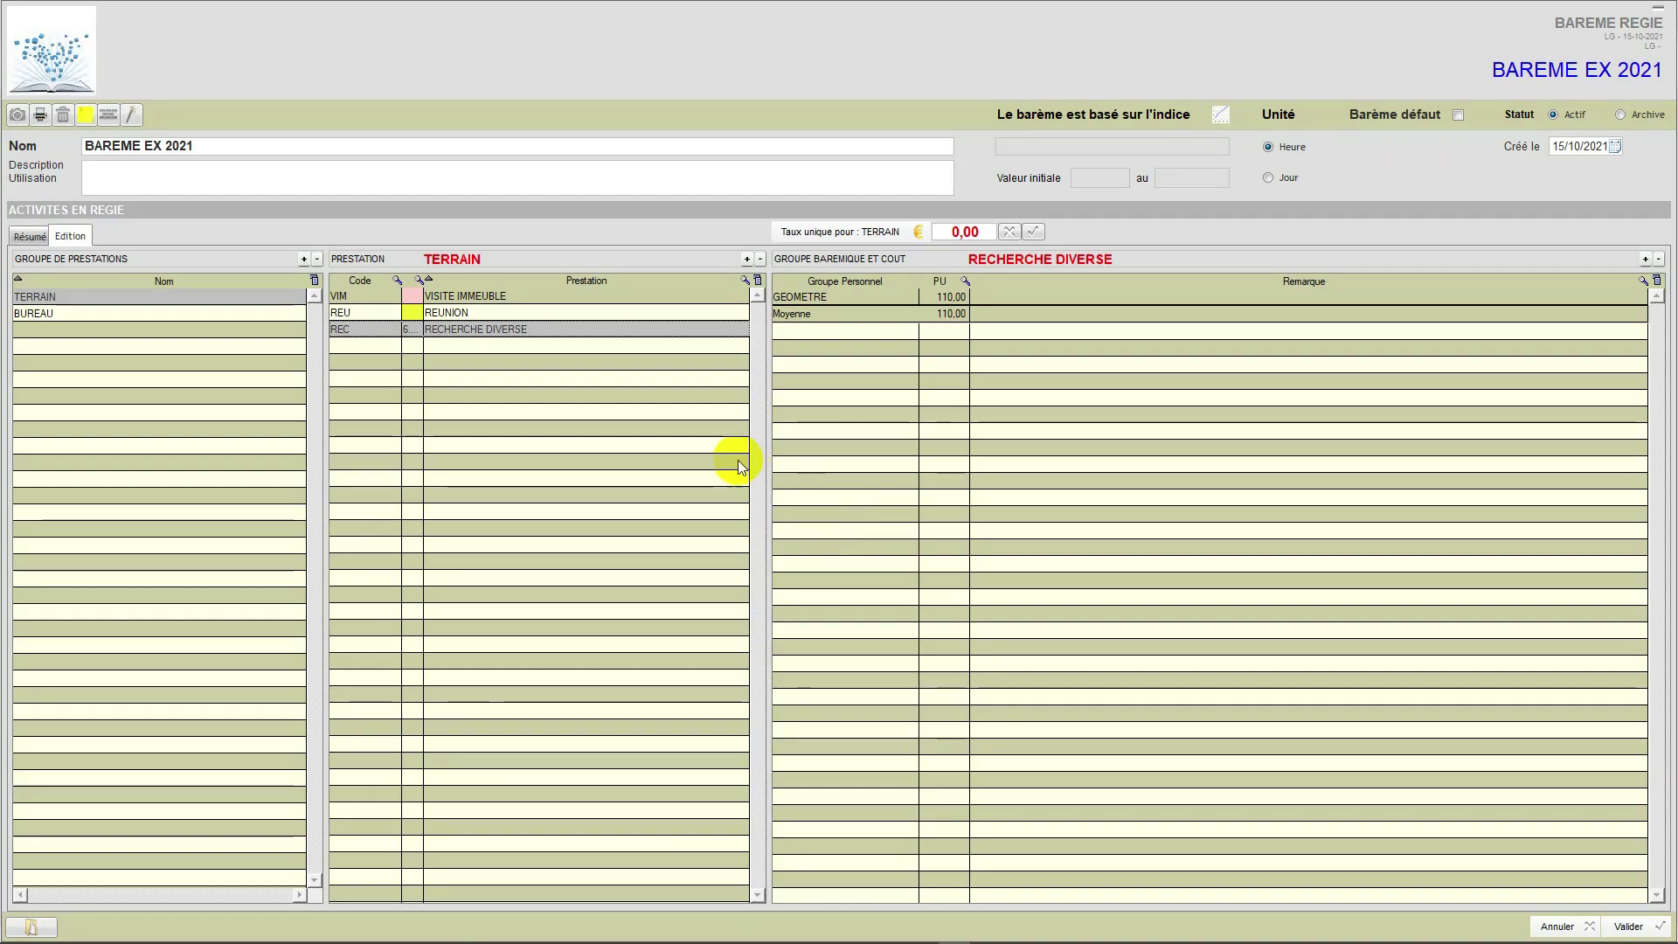
Check the organigramme, and add the groupe barémique GEOMETRE to BUREAU's REDACTION DE RAPPORT with a manually entered cost of 95 and no rounding
left_click(108, 115)
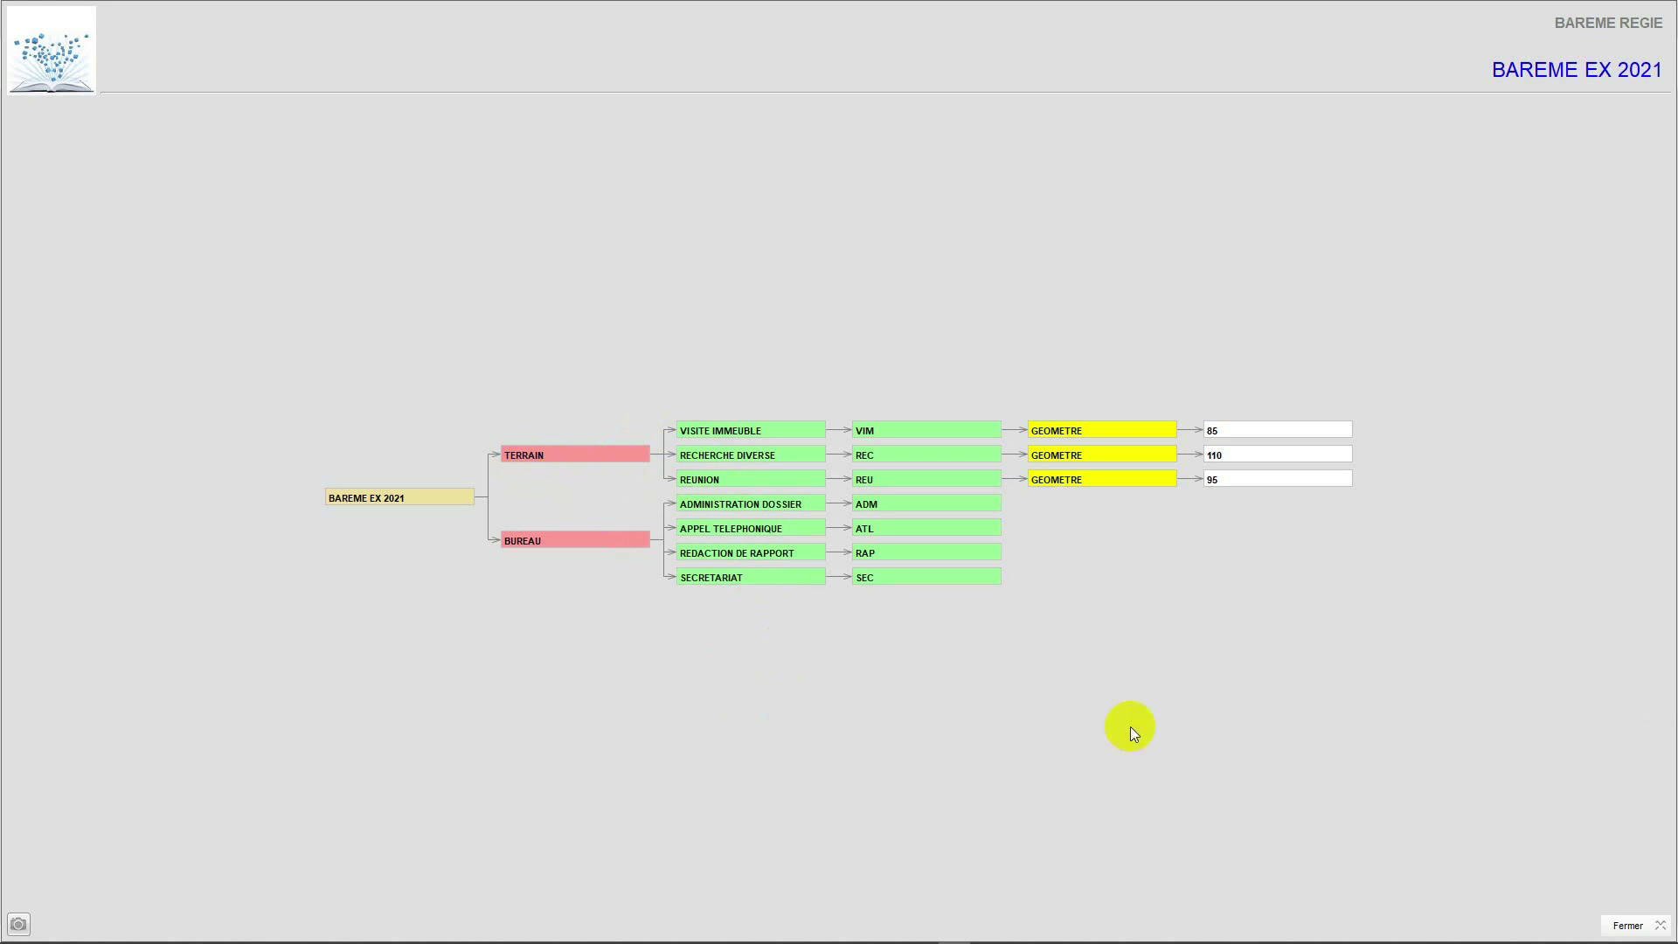
left_click(1627, 929)
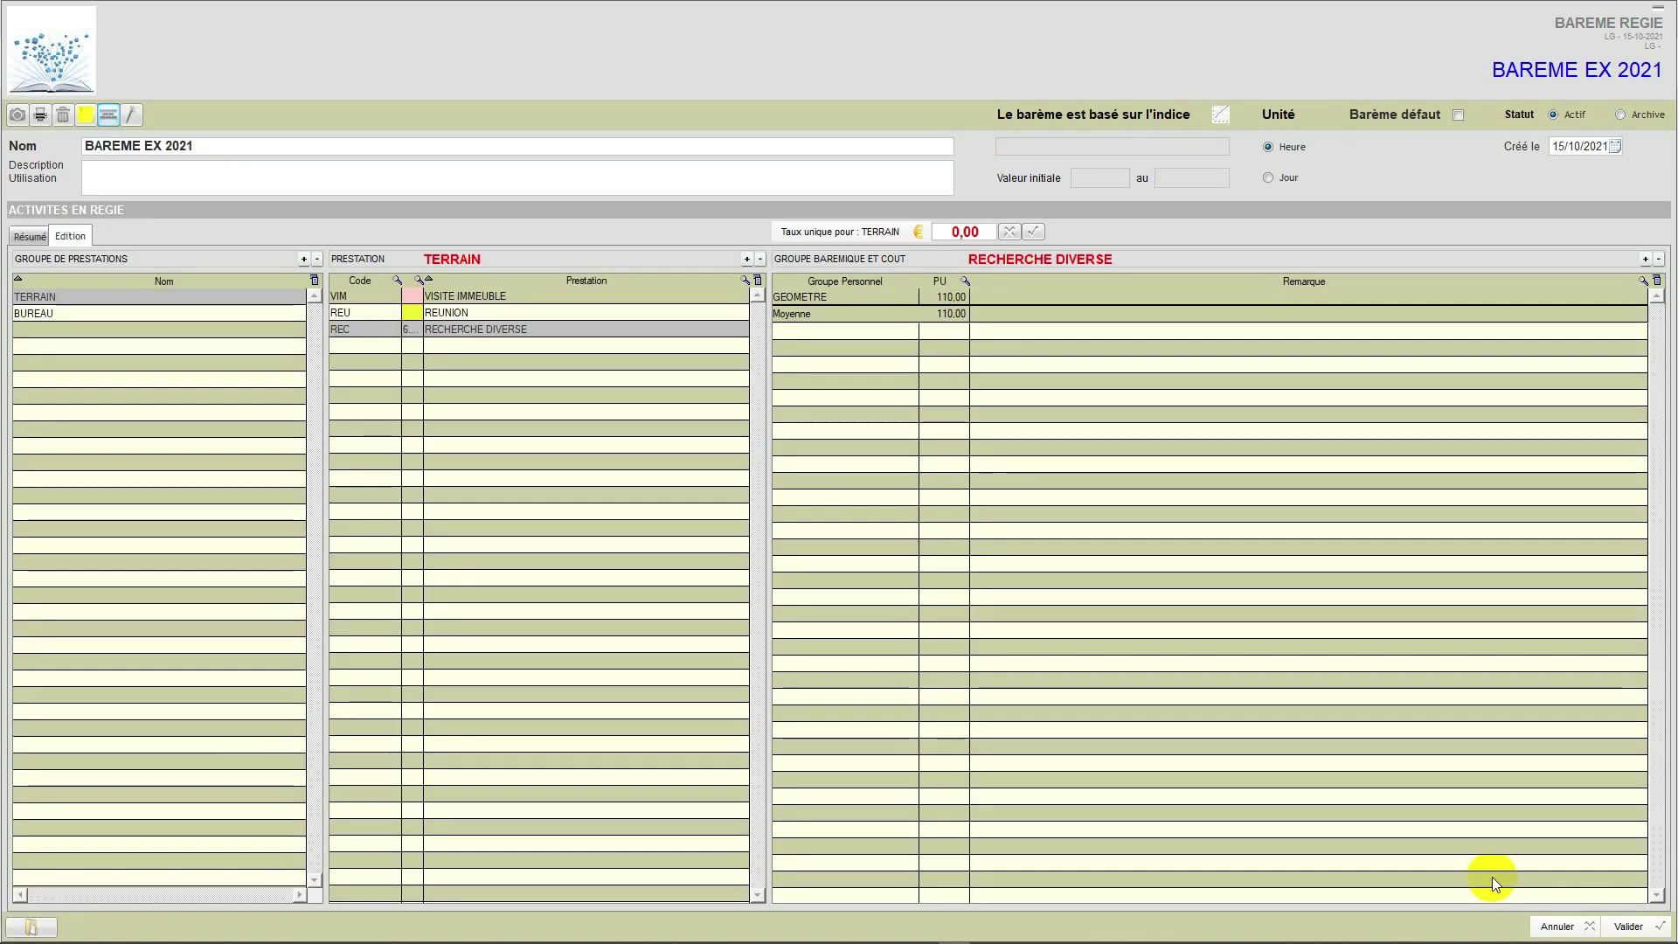
left_click(107, 313)
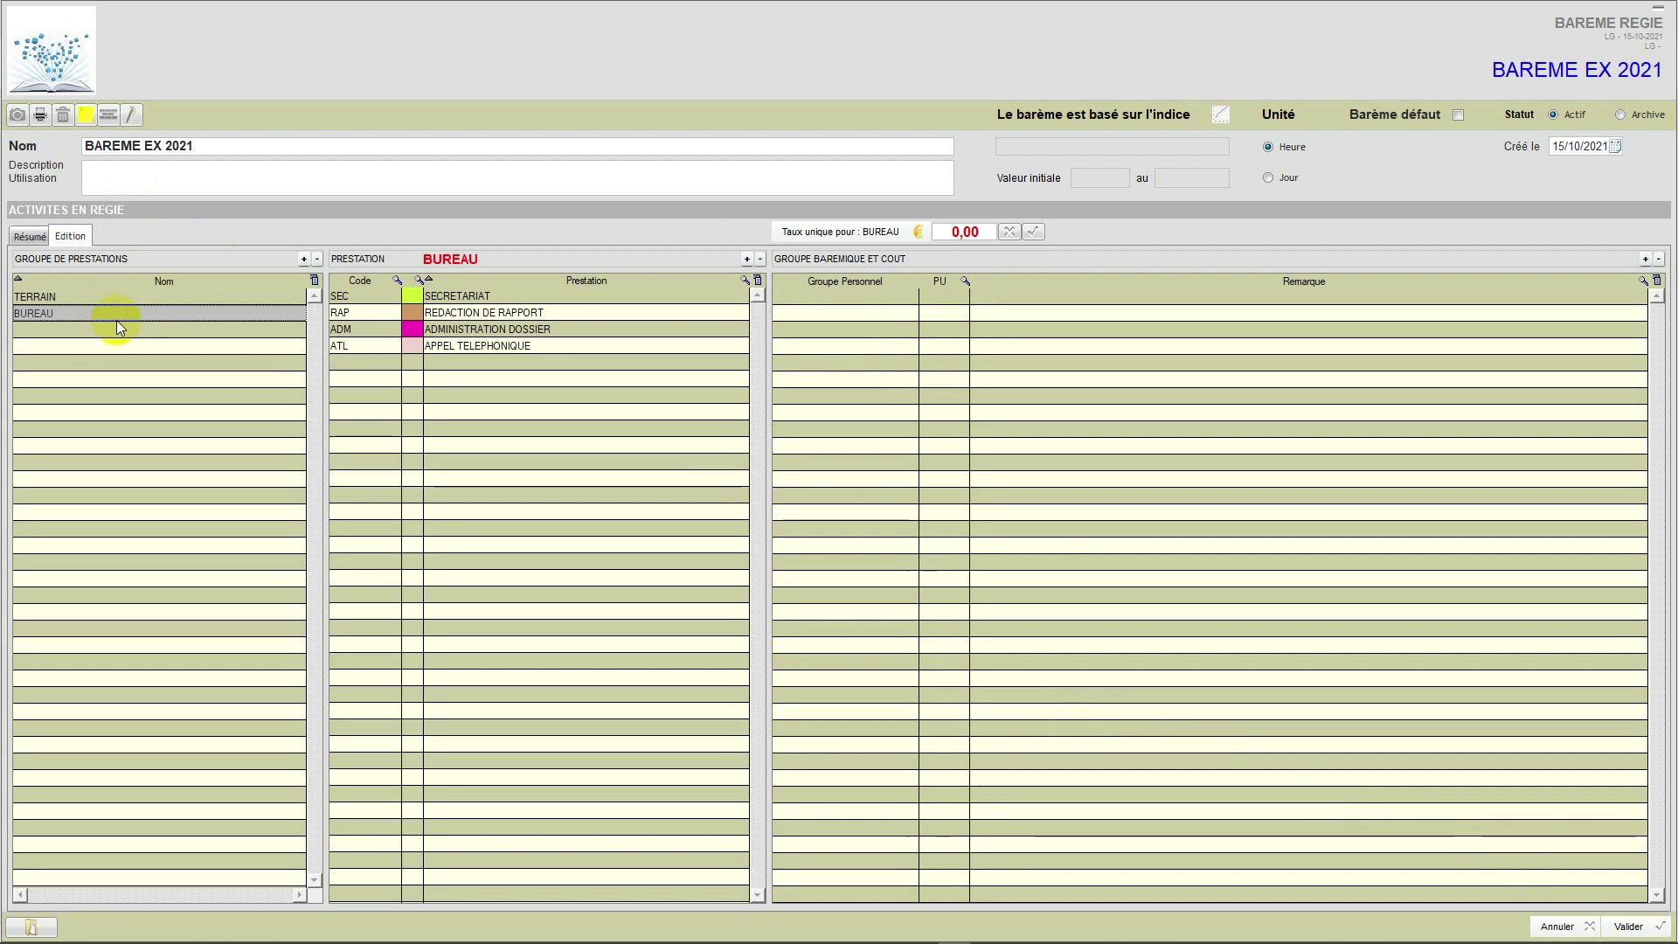
left_click(563, 312)
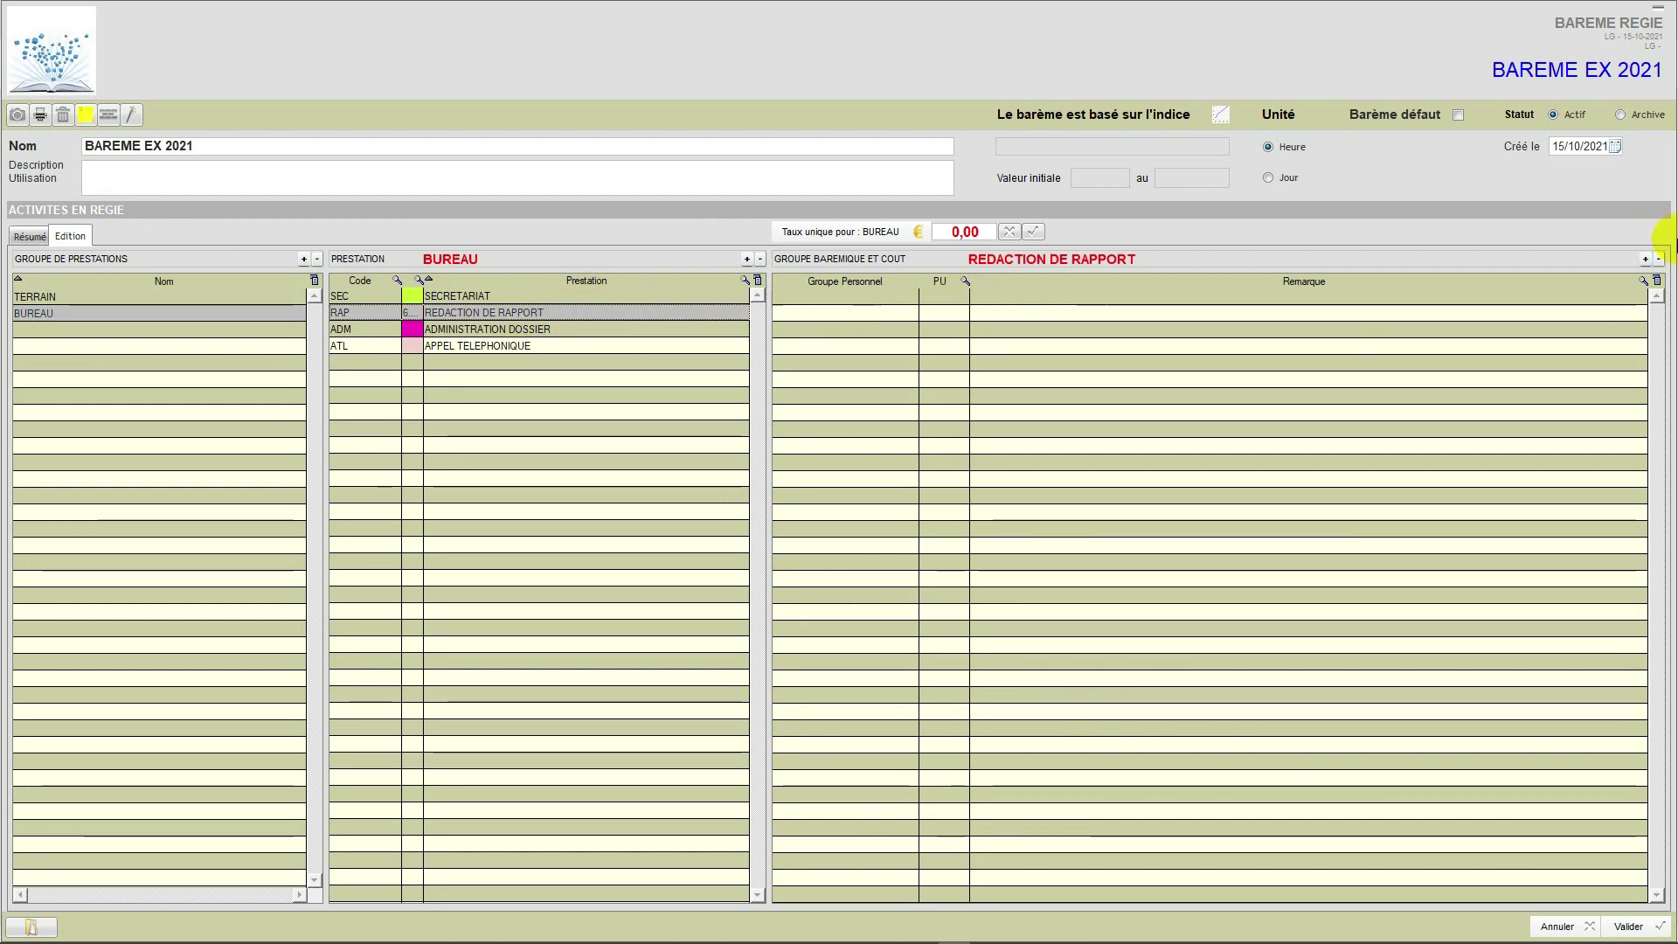
left_click(1644, 260)
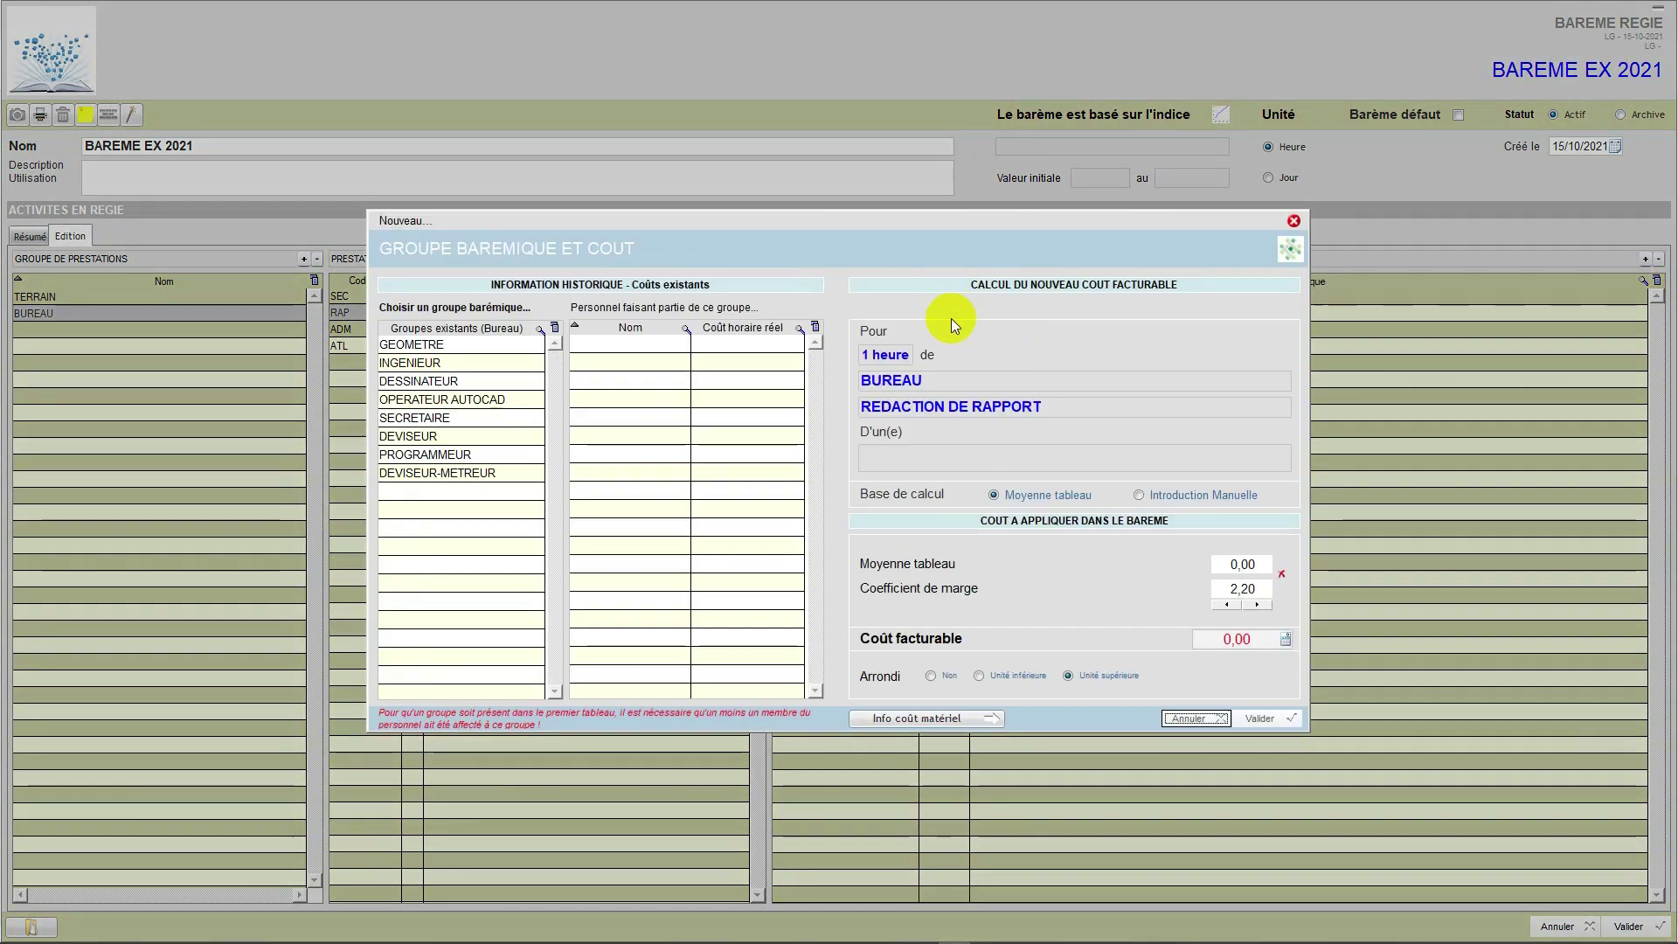
left_click(489, 344)
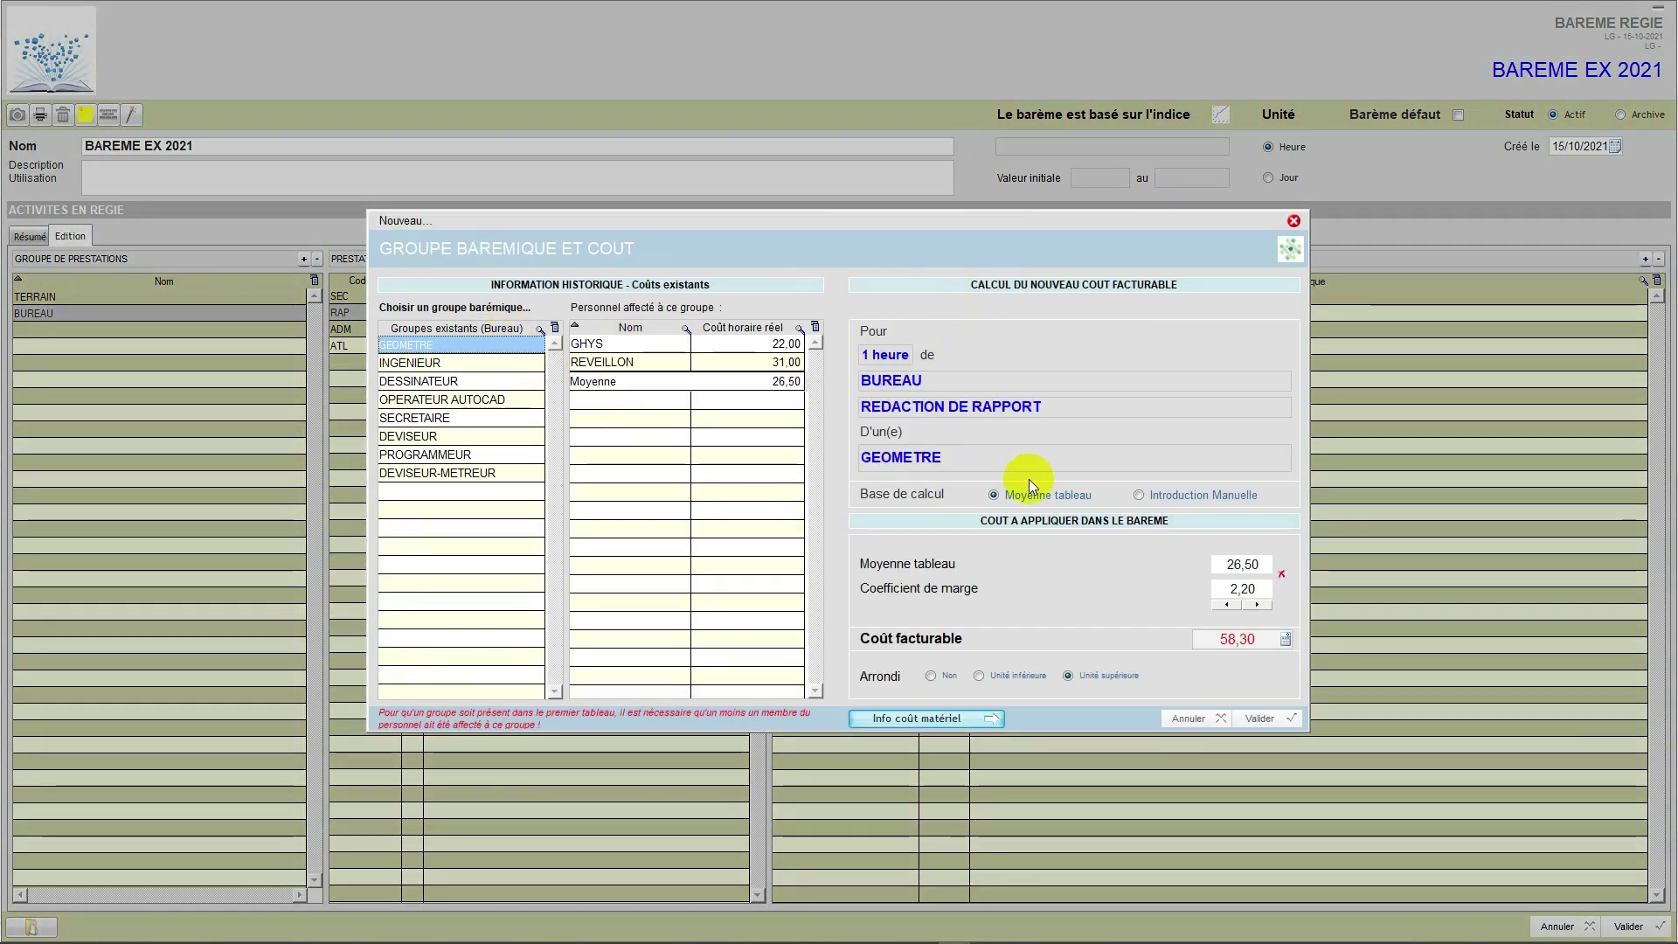
left_click(1139, 495)
left_click(1240, 563)
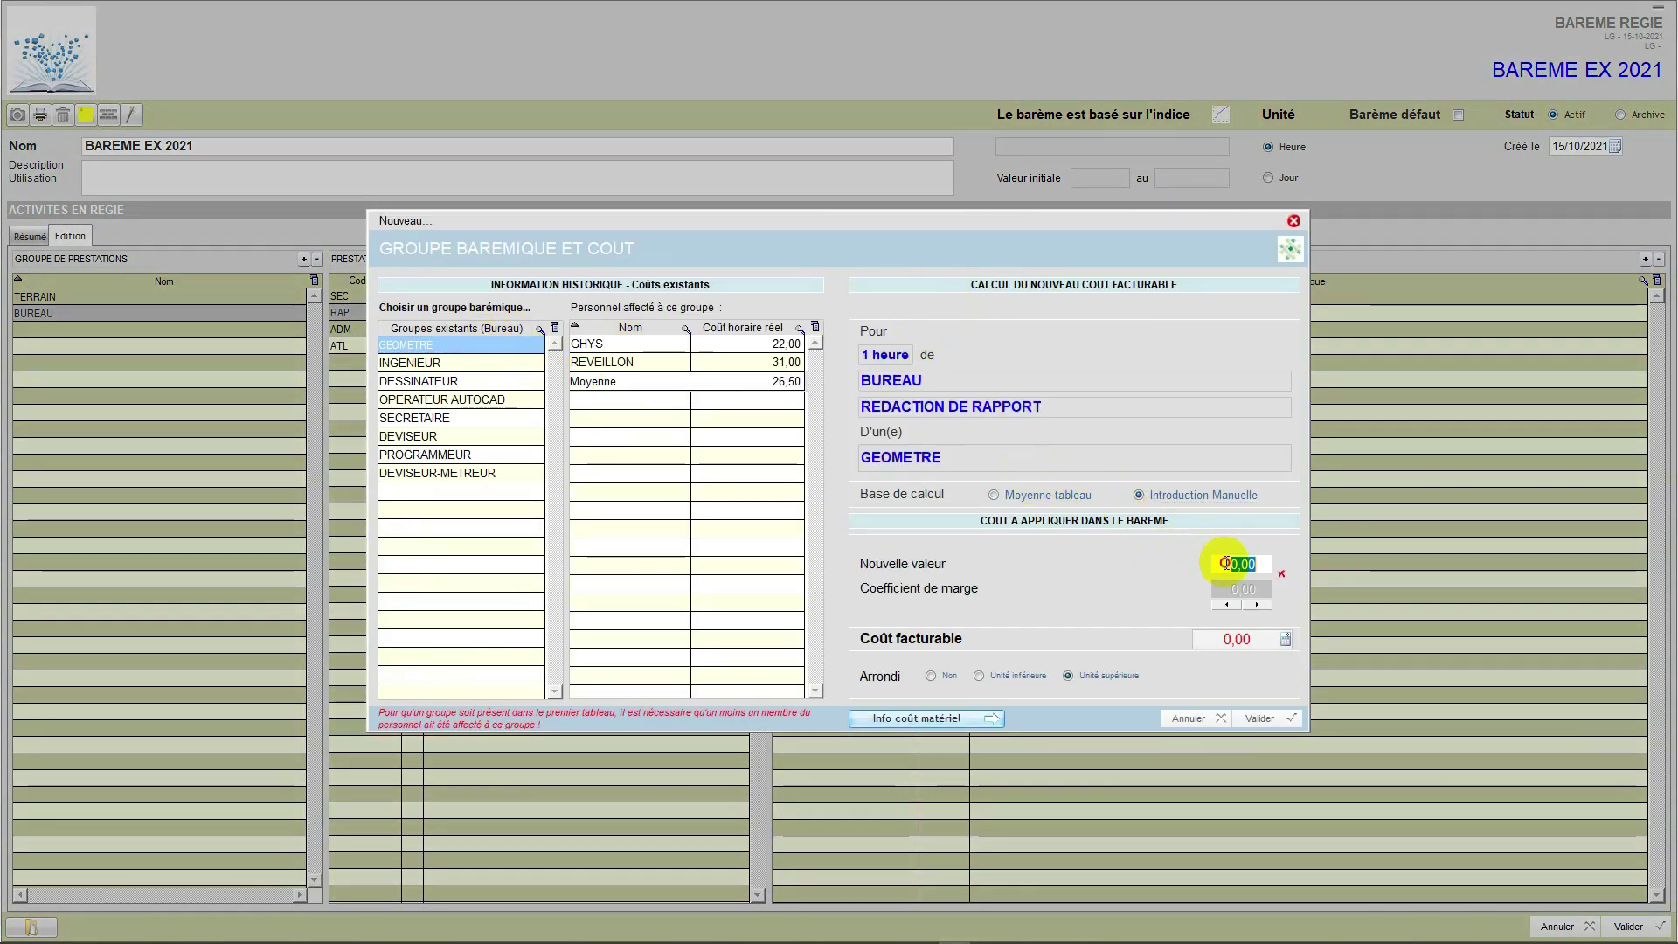
type("95")
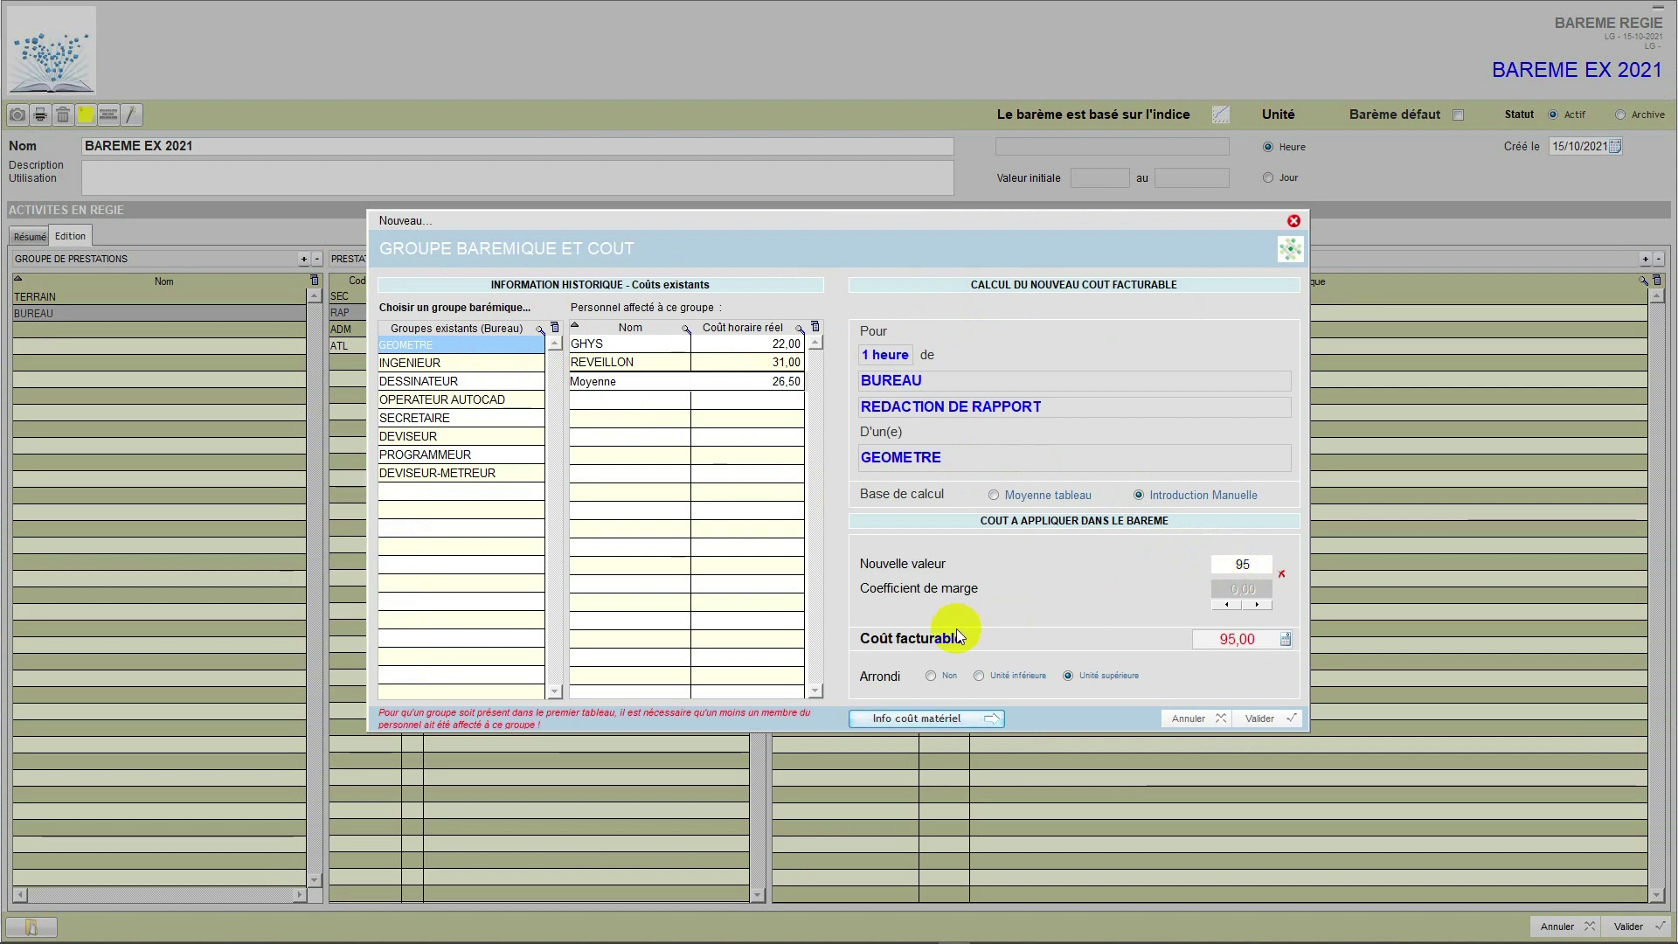
left_click(931, 676)
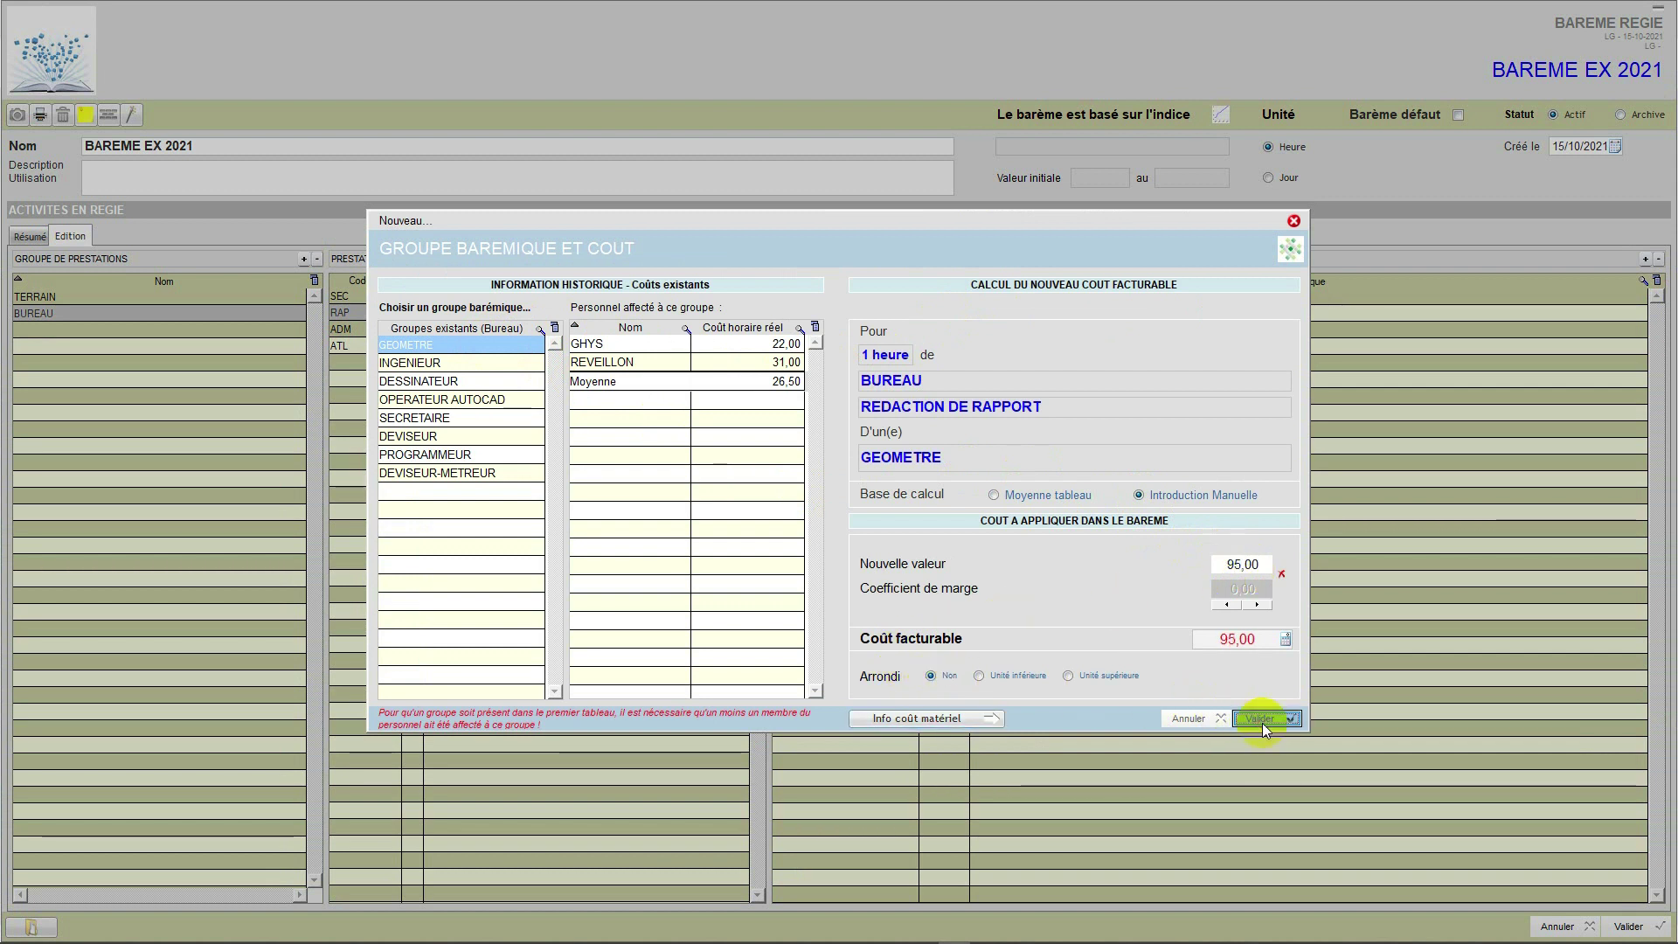
left_click(1261, 720)
left_click(884, 527)
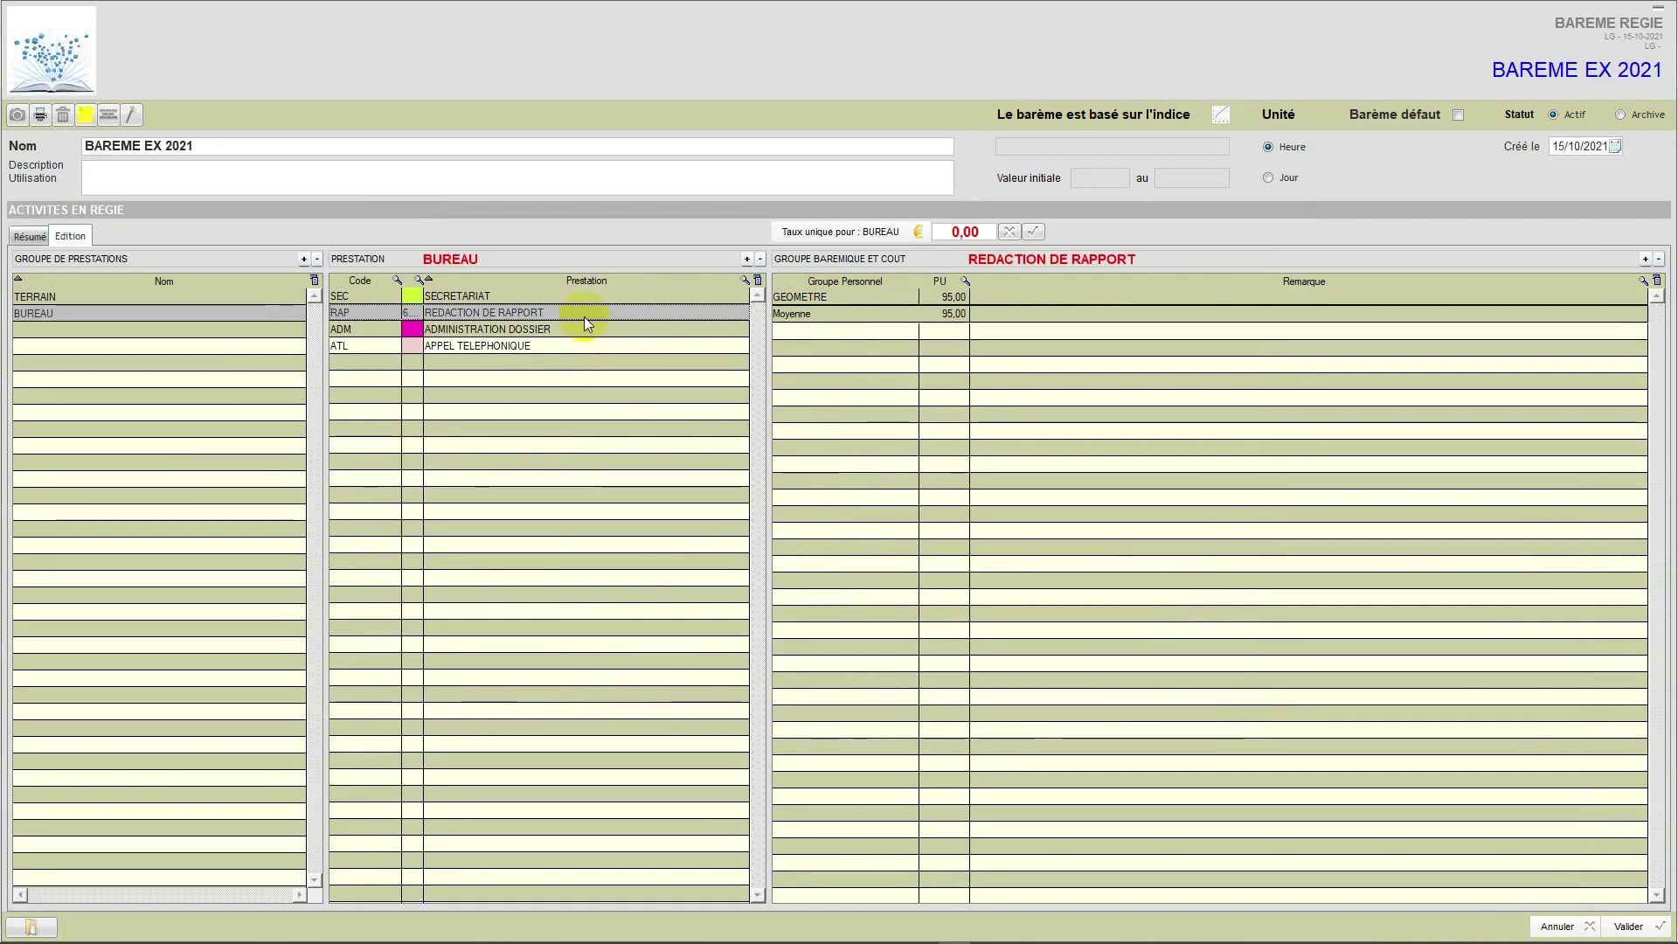
Add the groupe barémique DESSINATEUR to BUREAU's SECRETARIAT prestation with a manually entered cost of 75 and no rounding
left_click(569, 295)
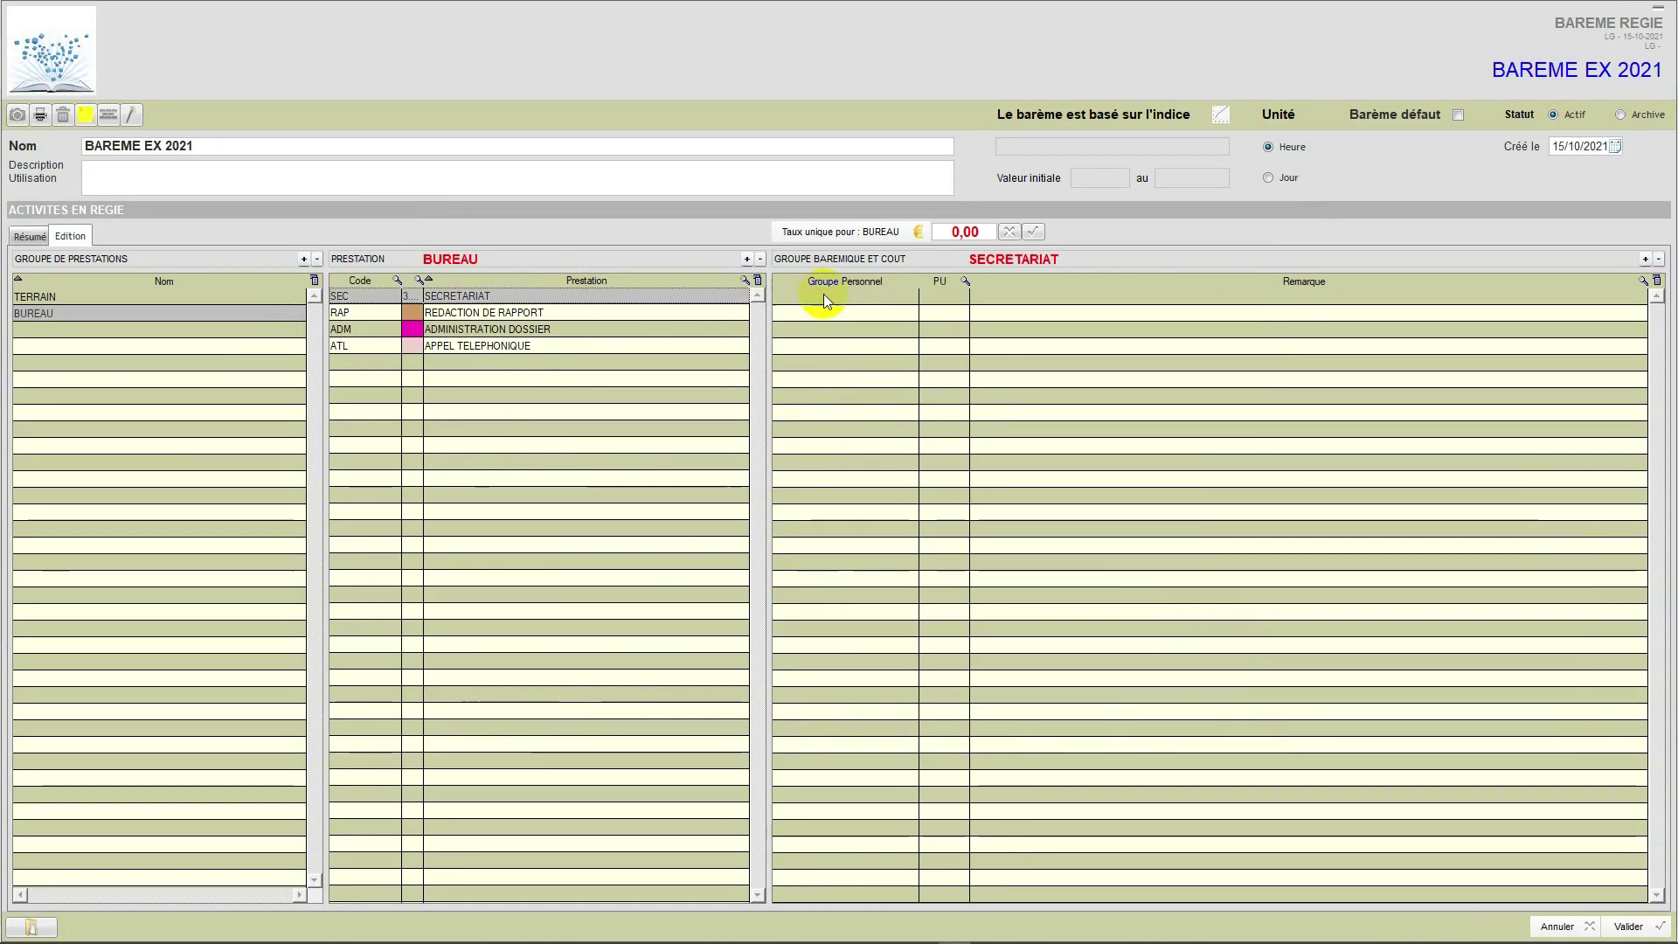
left_click(1645, 263)
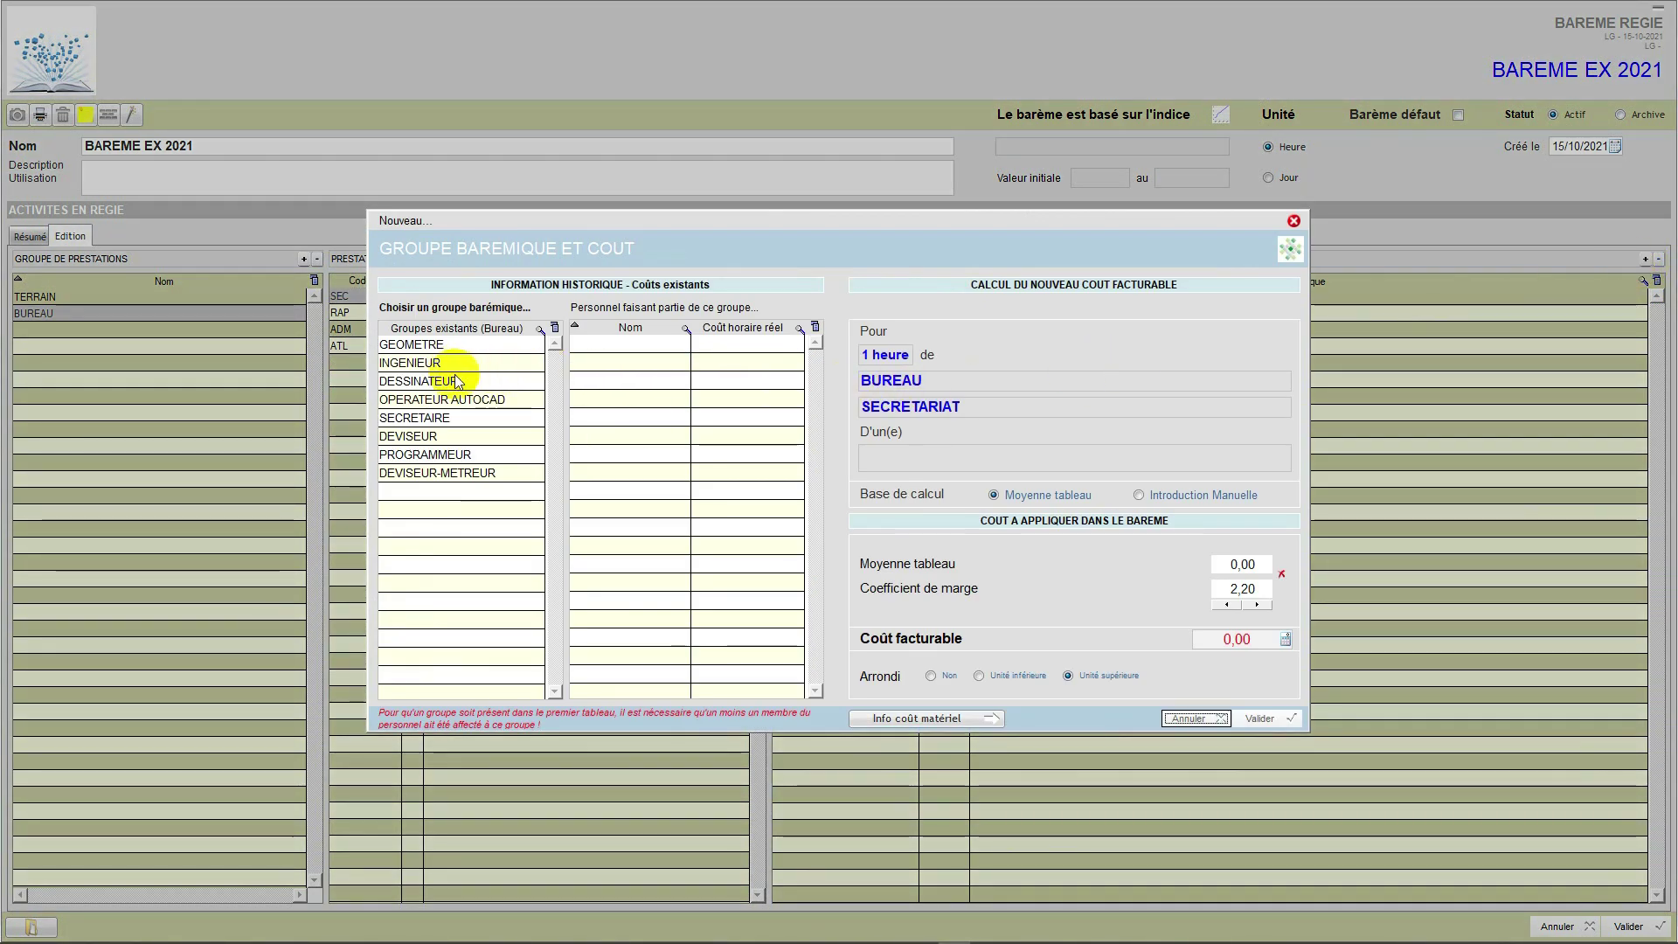
left_click(465, 420)
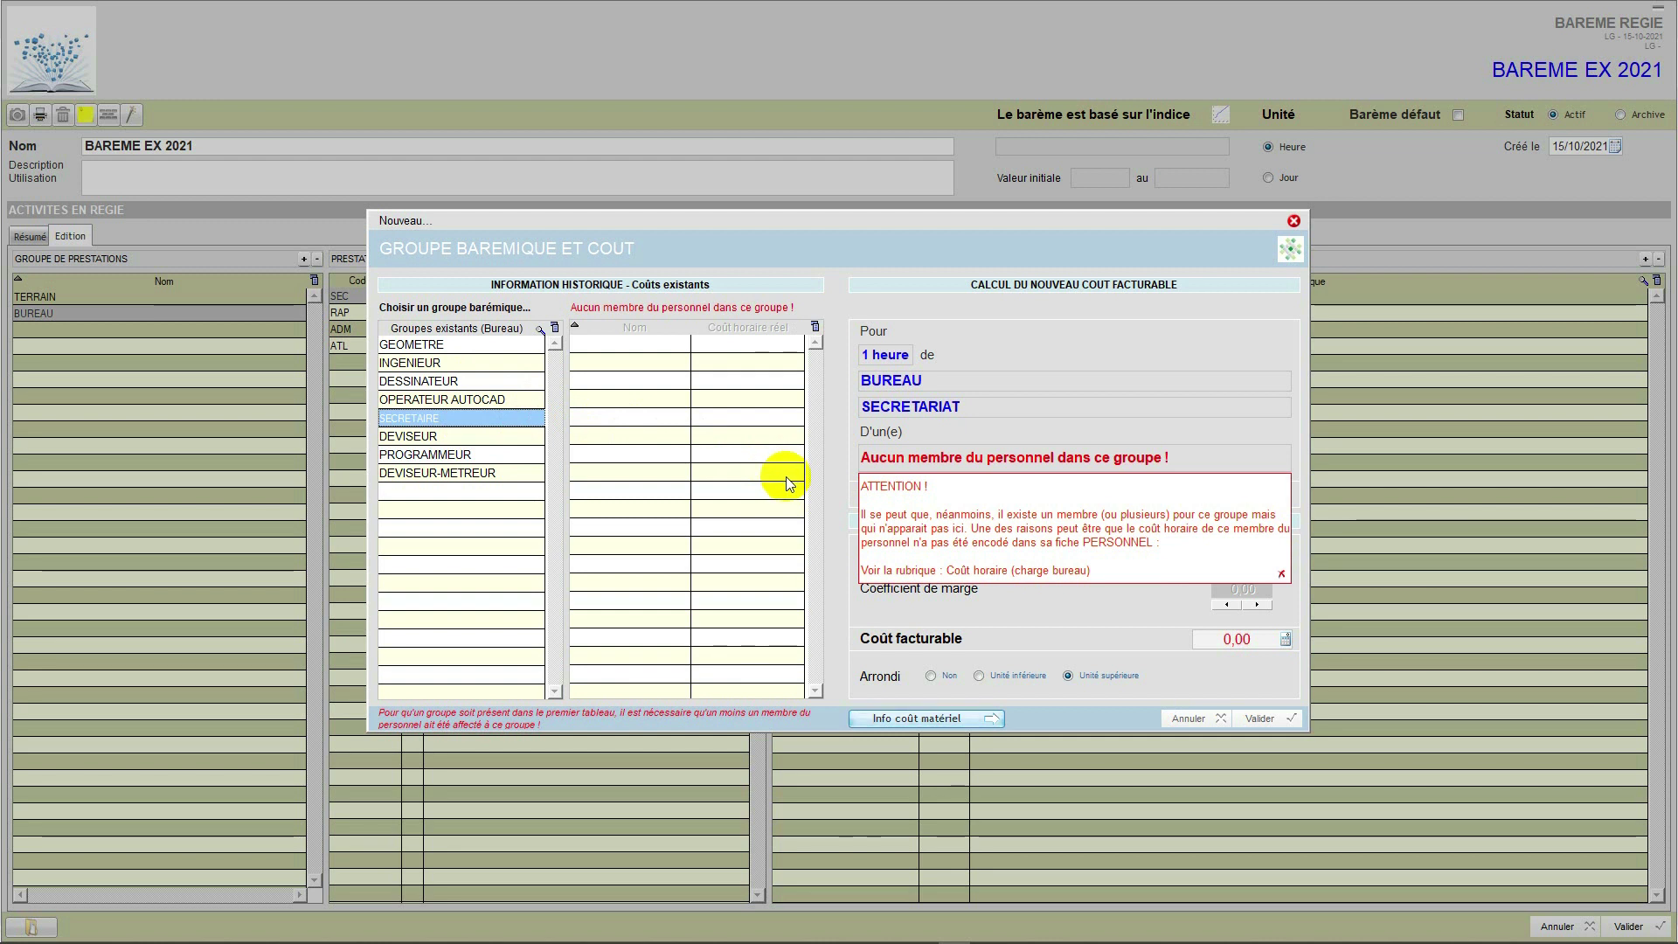
left_click(1282, 575)
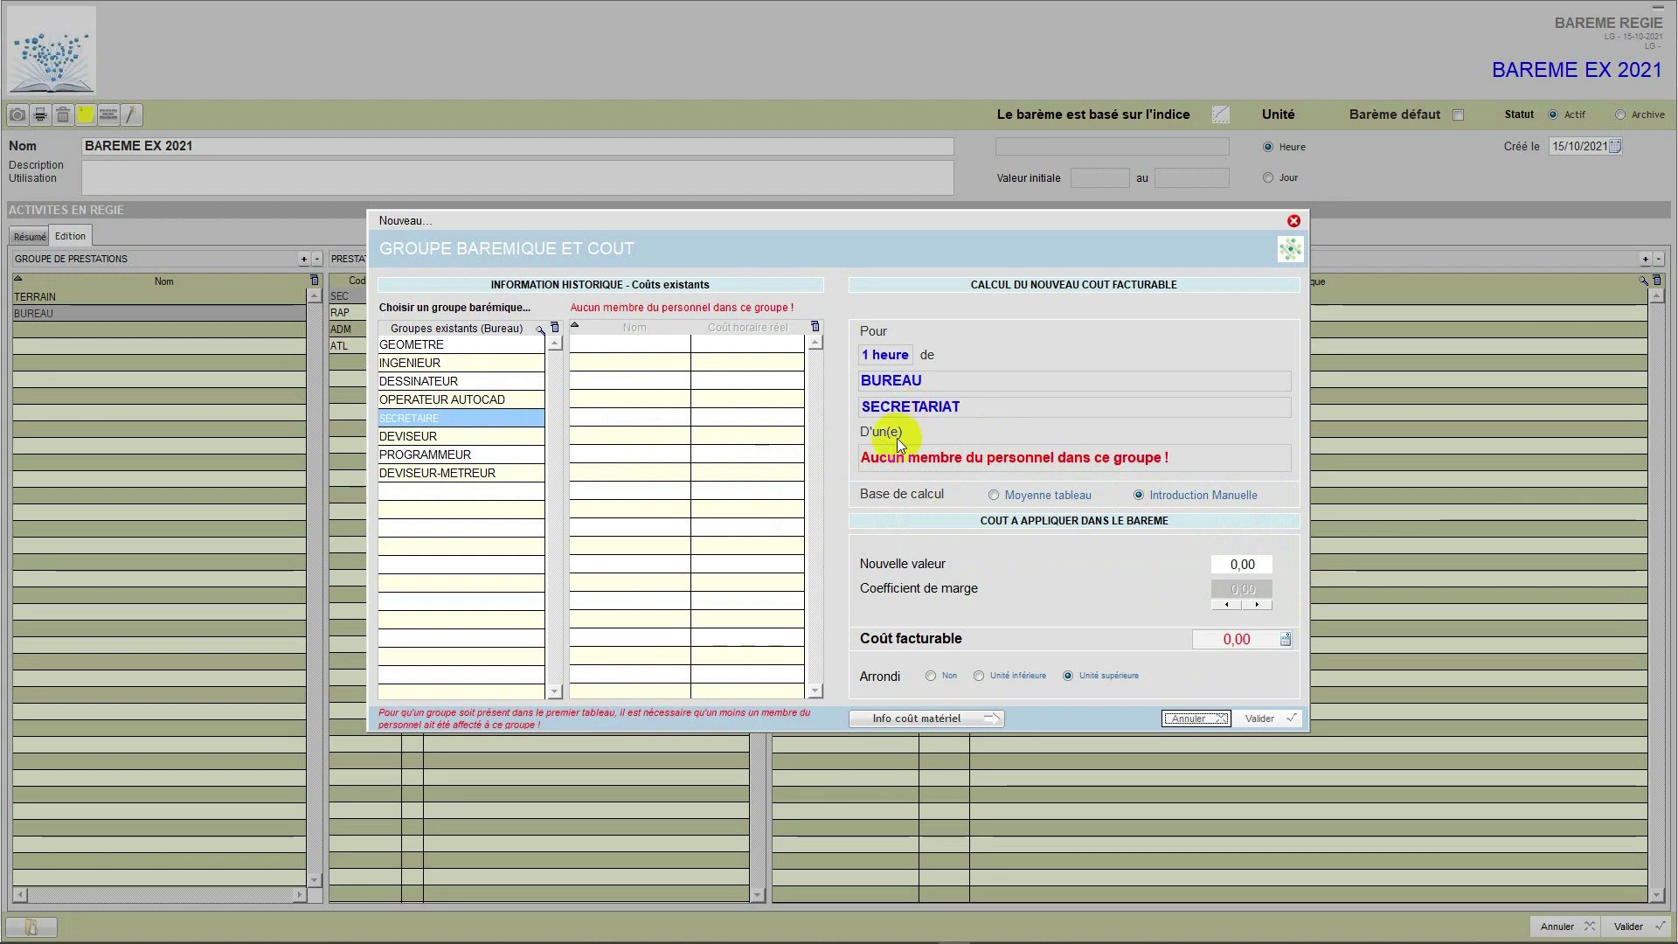
left_click(435, 385)
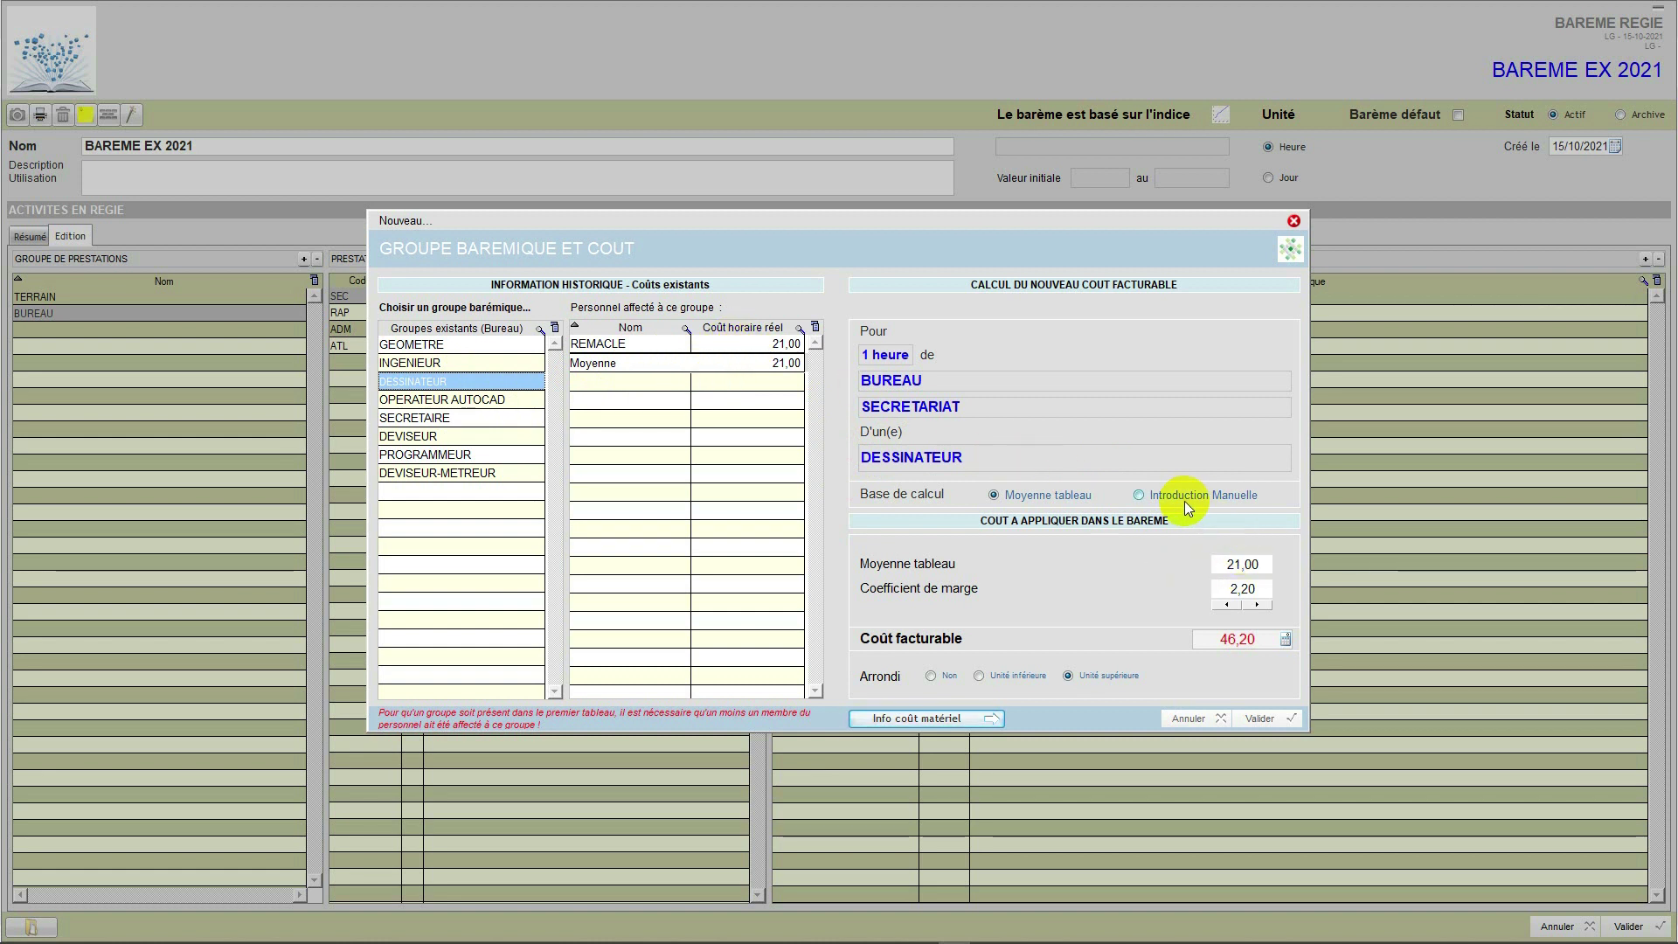
left_click(1138, 495)
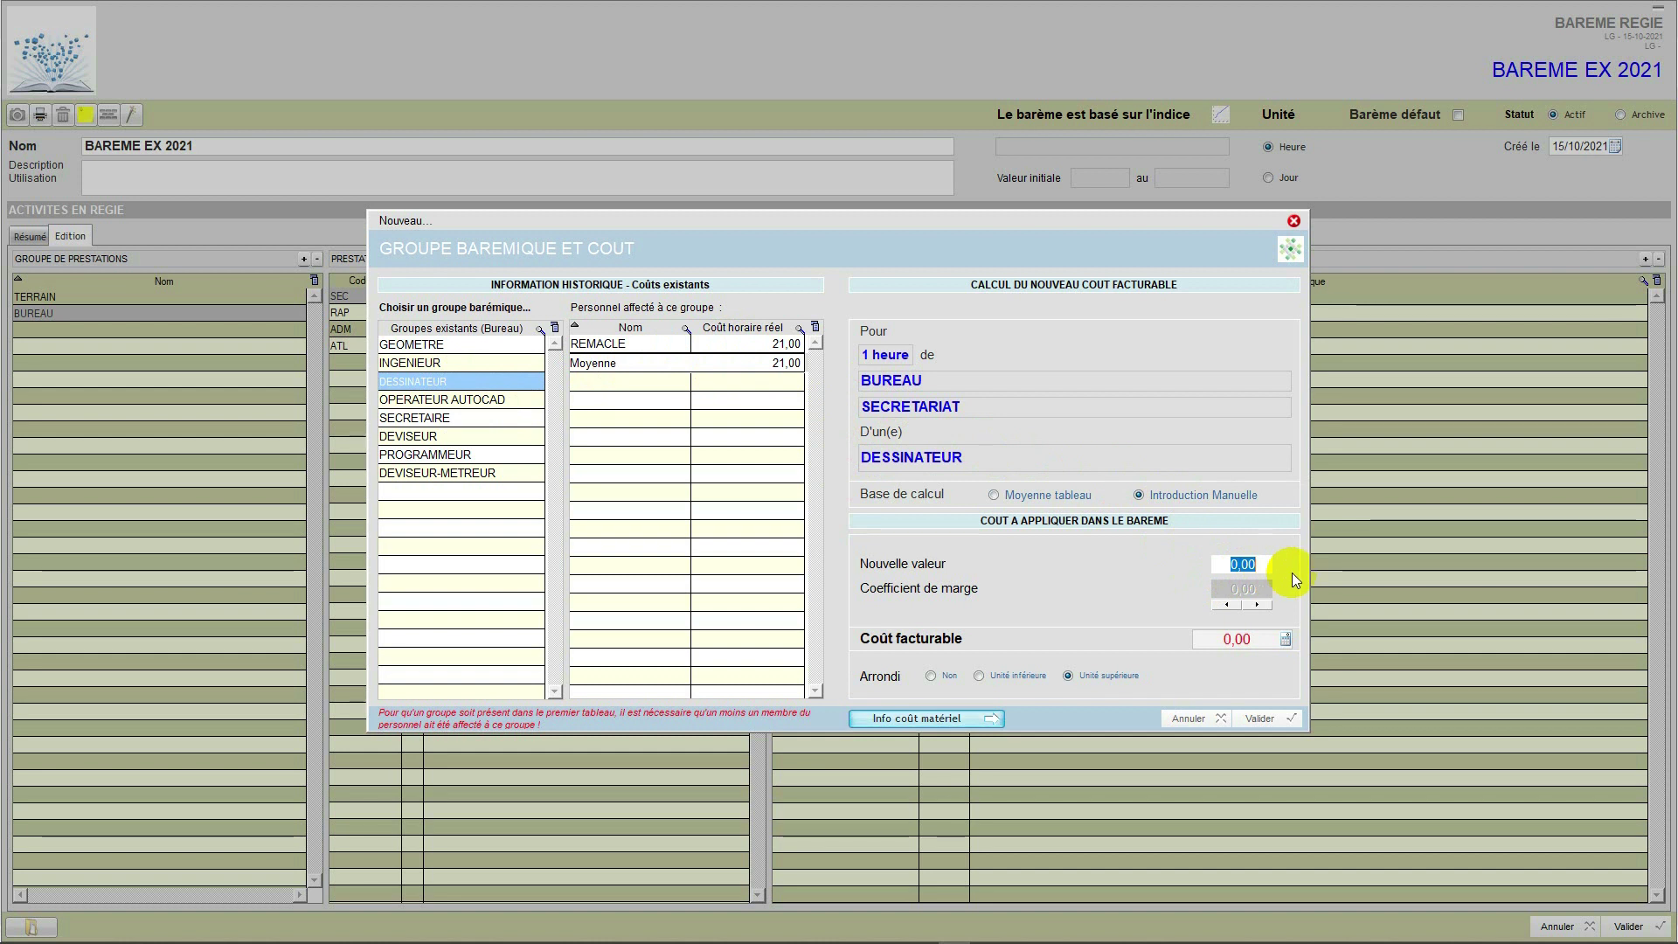
type("75")
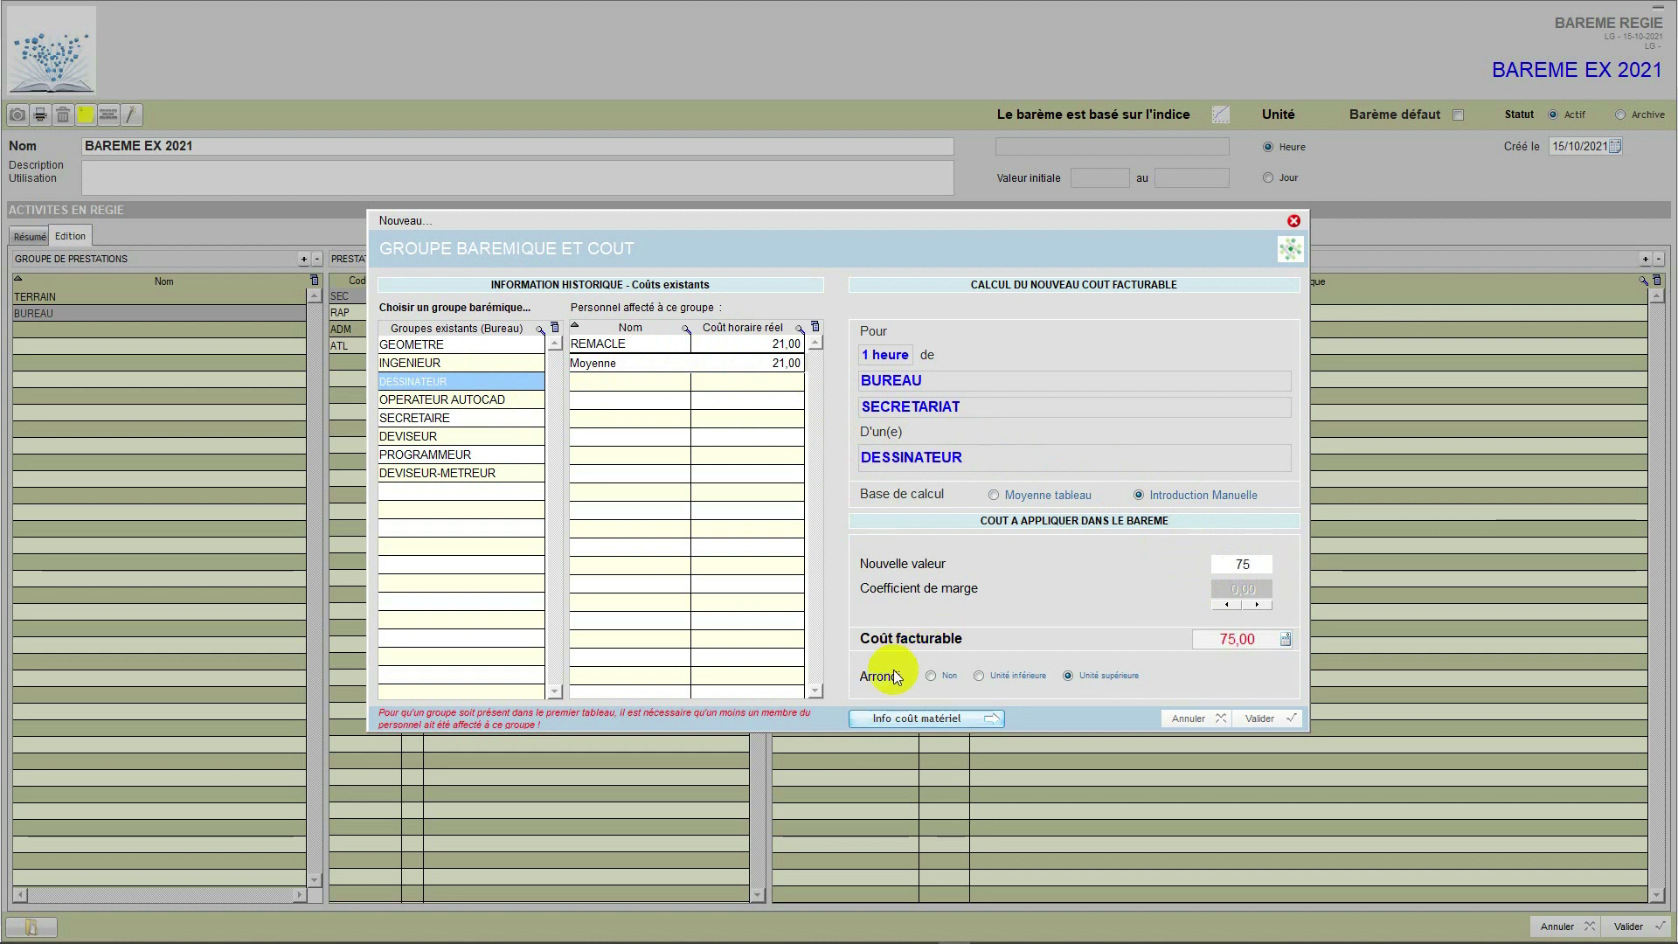
left_click(934, 675)
left_click(1266, 716)
left_click(854, 521)
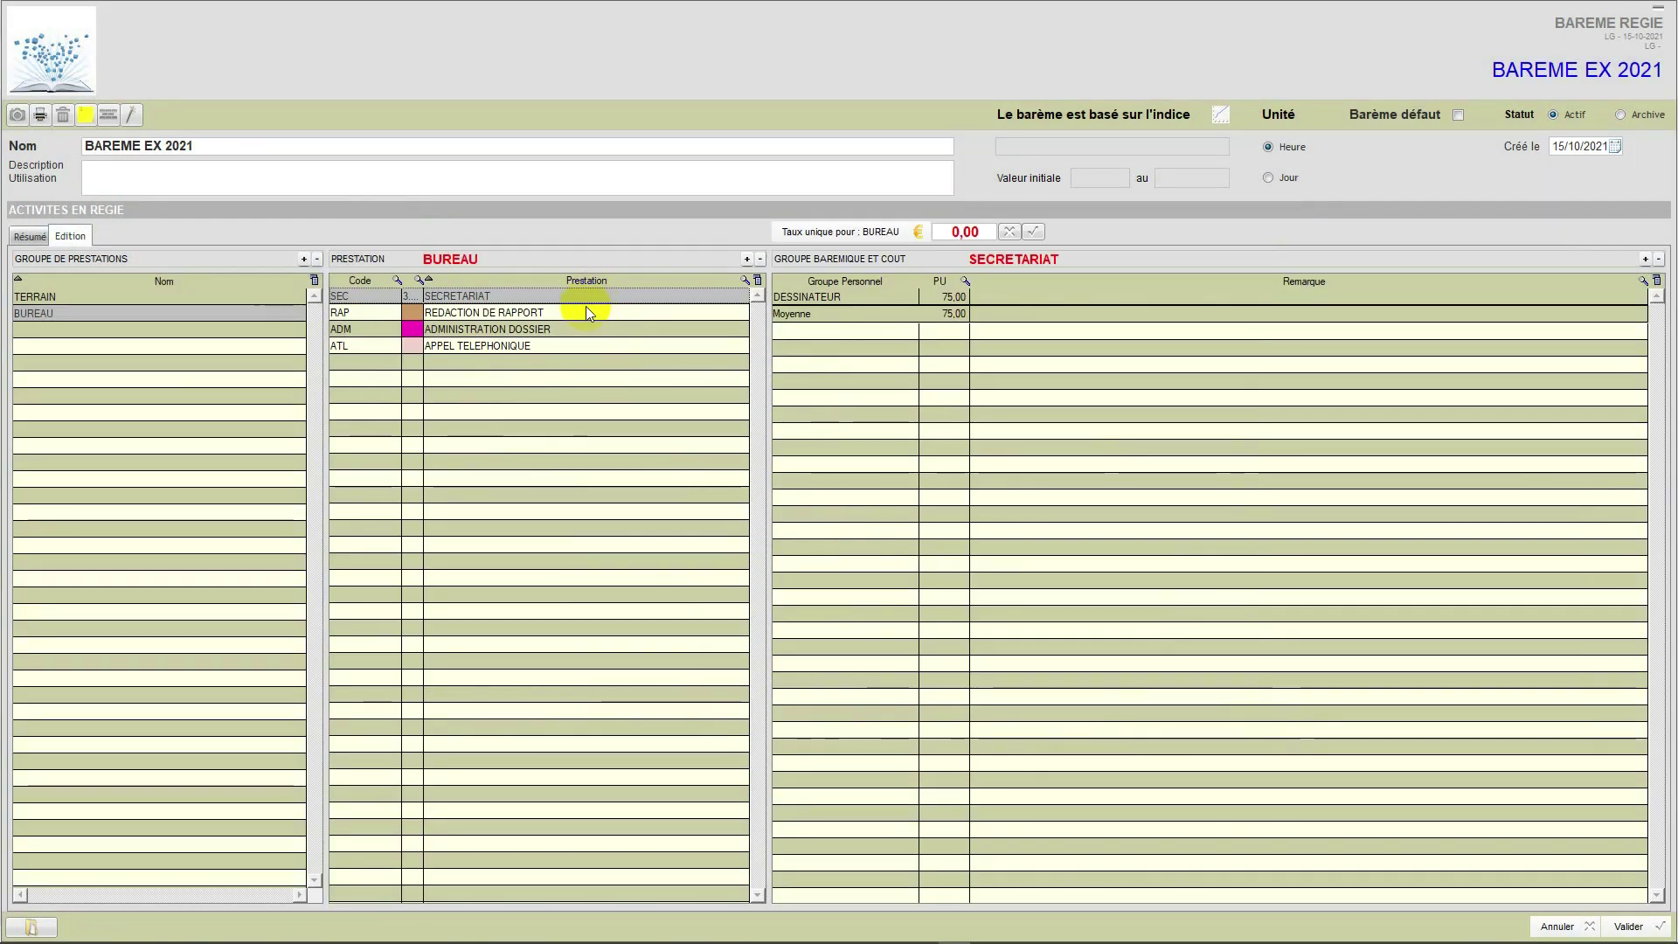
Add the groupe barémique GEOMETRE to BUREAU's ADMINISTRATION DOSSIER prestation with a manually entered cost of 65 and no rounding
left_click(576, 312)
left_click(568, 329)
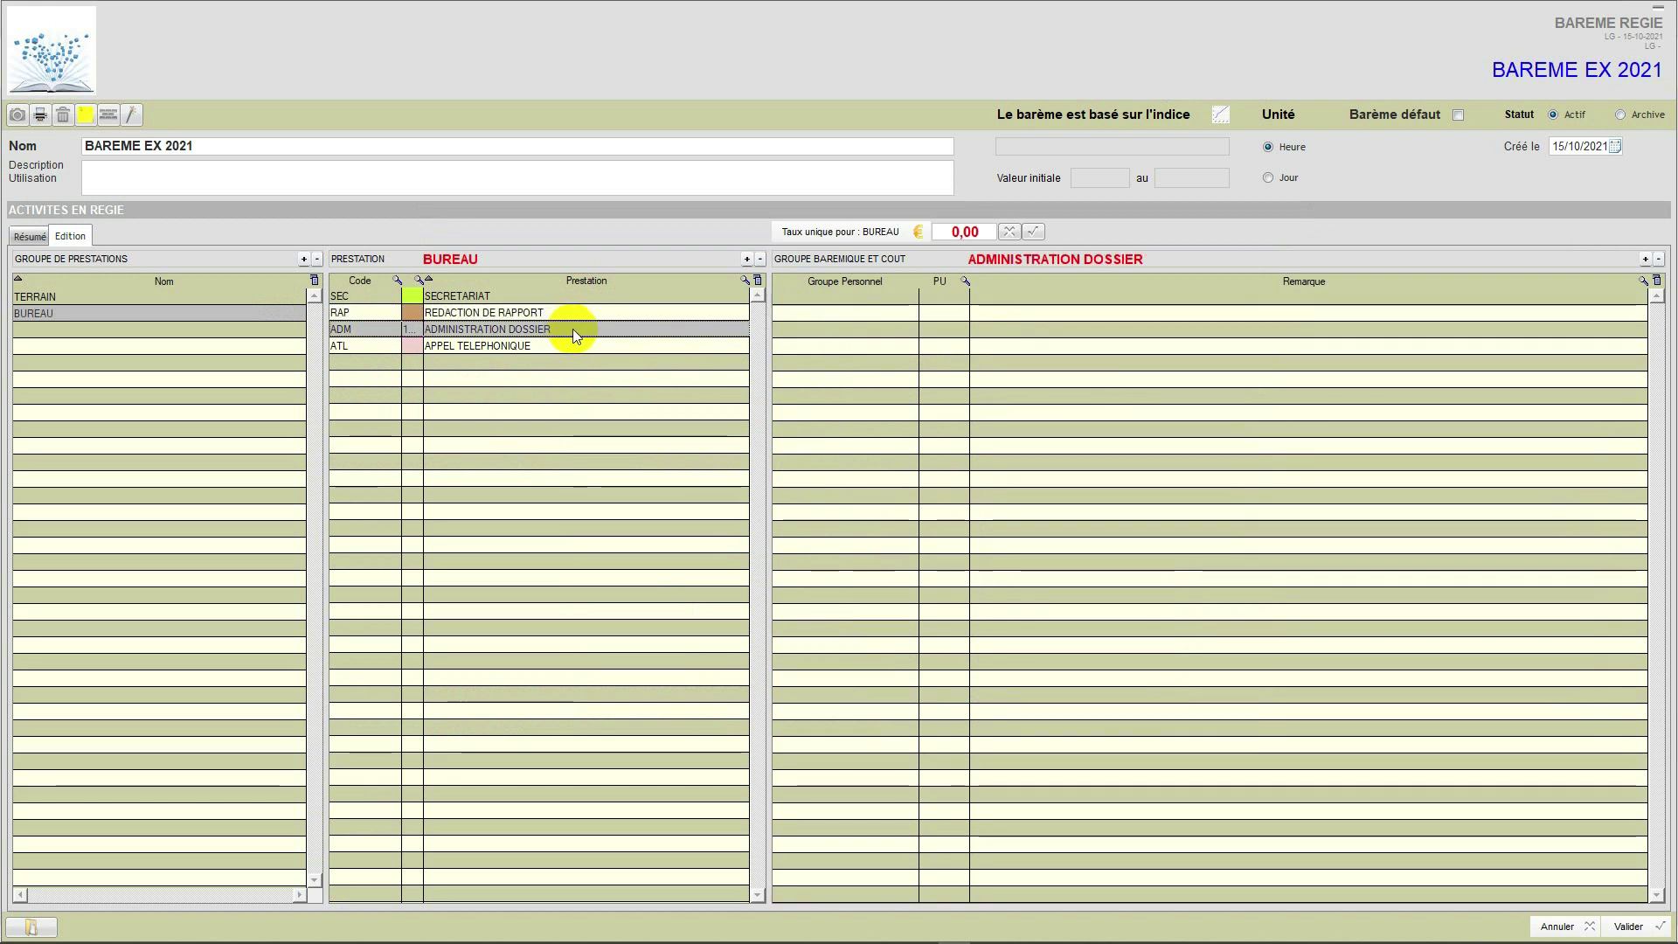
left_click(1643, 260)
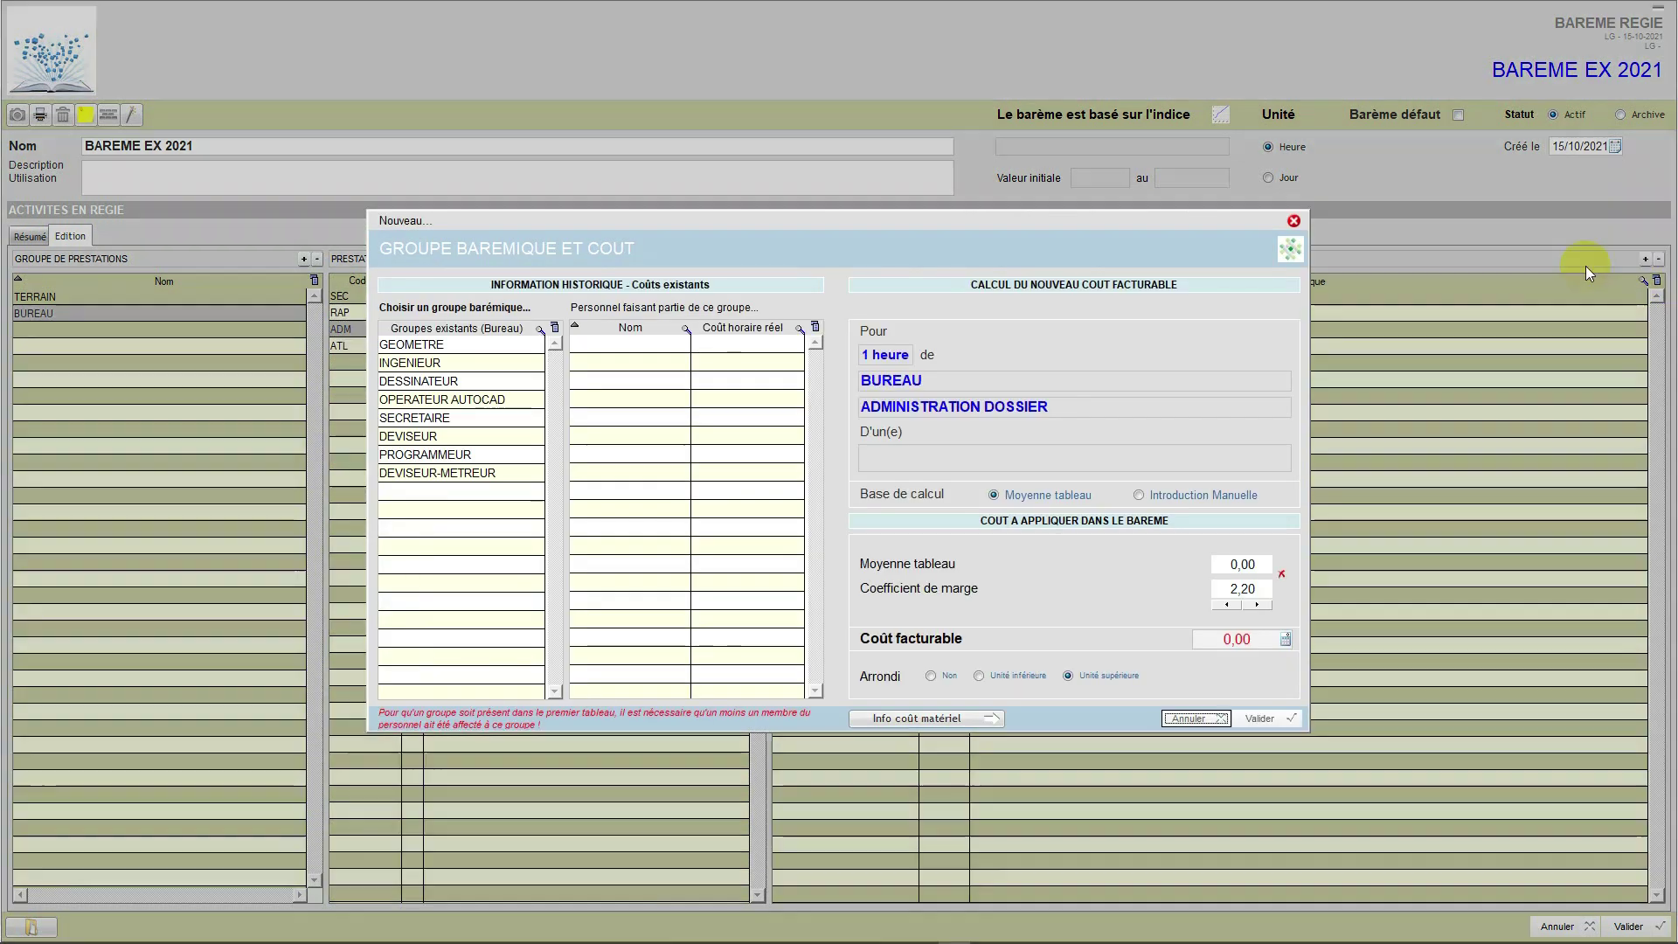
left_click(535, 346)
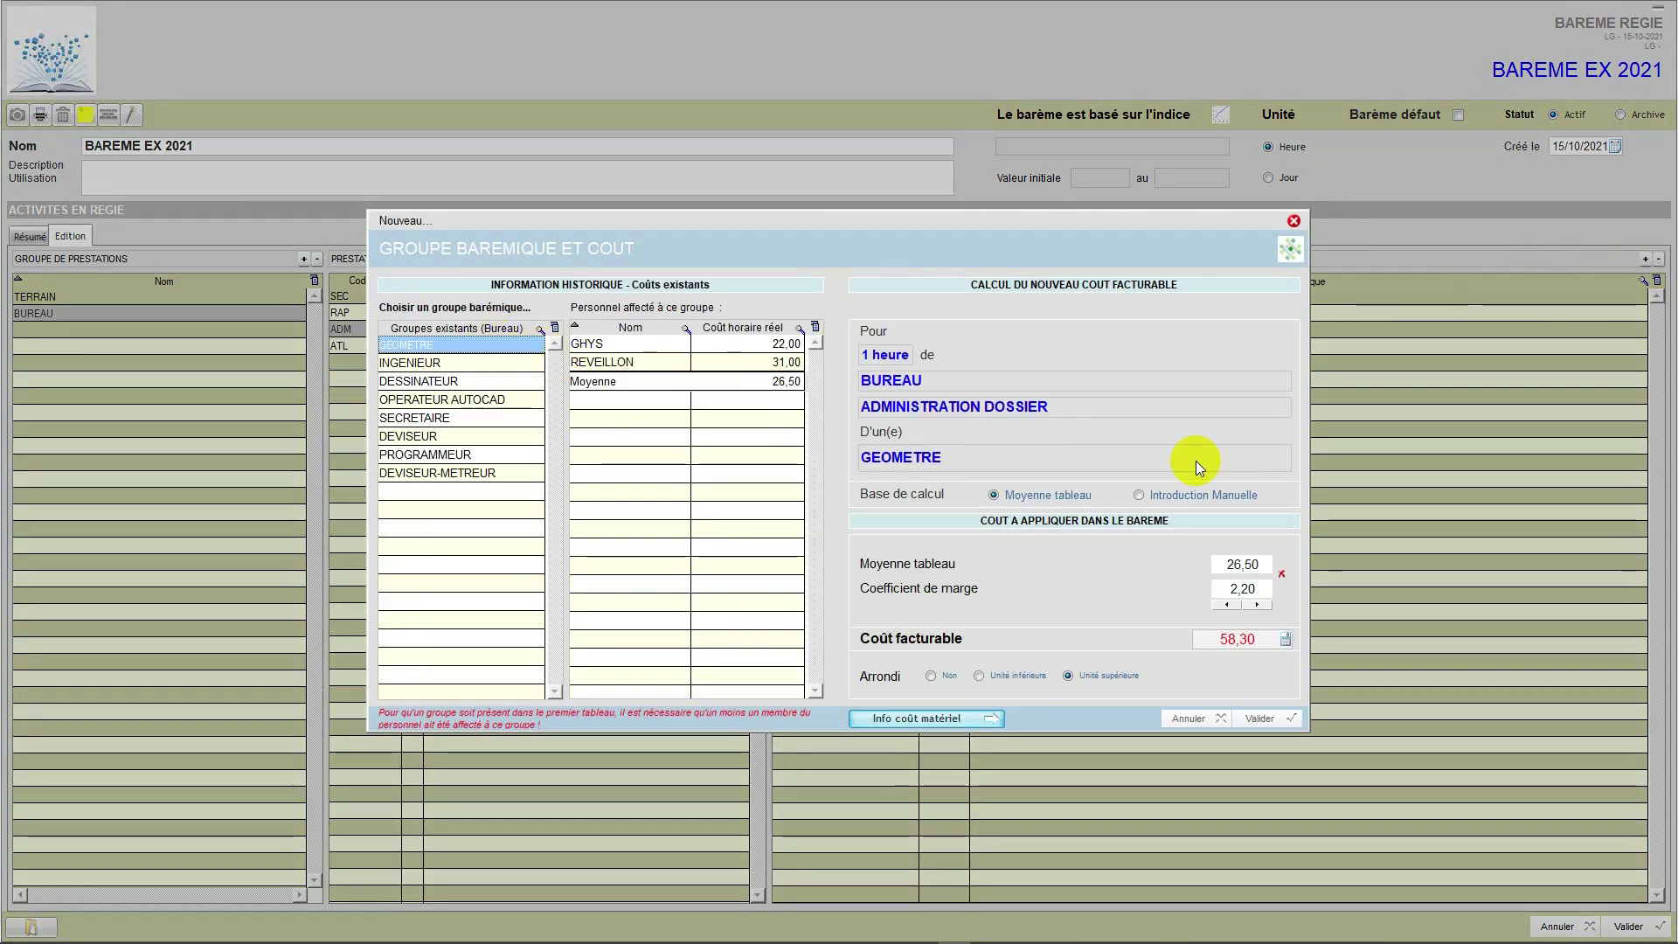
left_click(1139, 496)
left_click(1241, 563)
type("65")
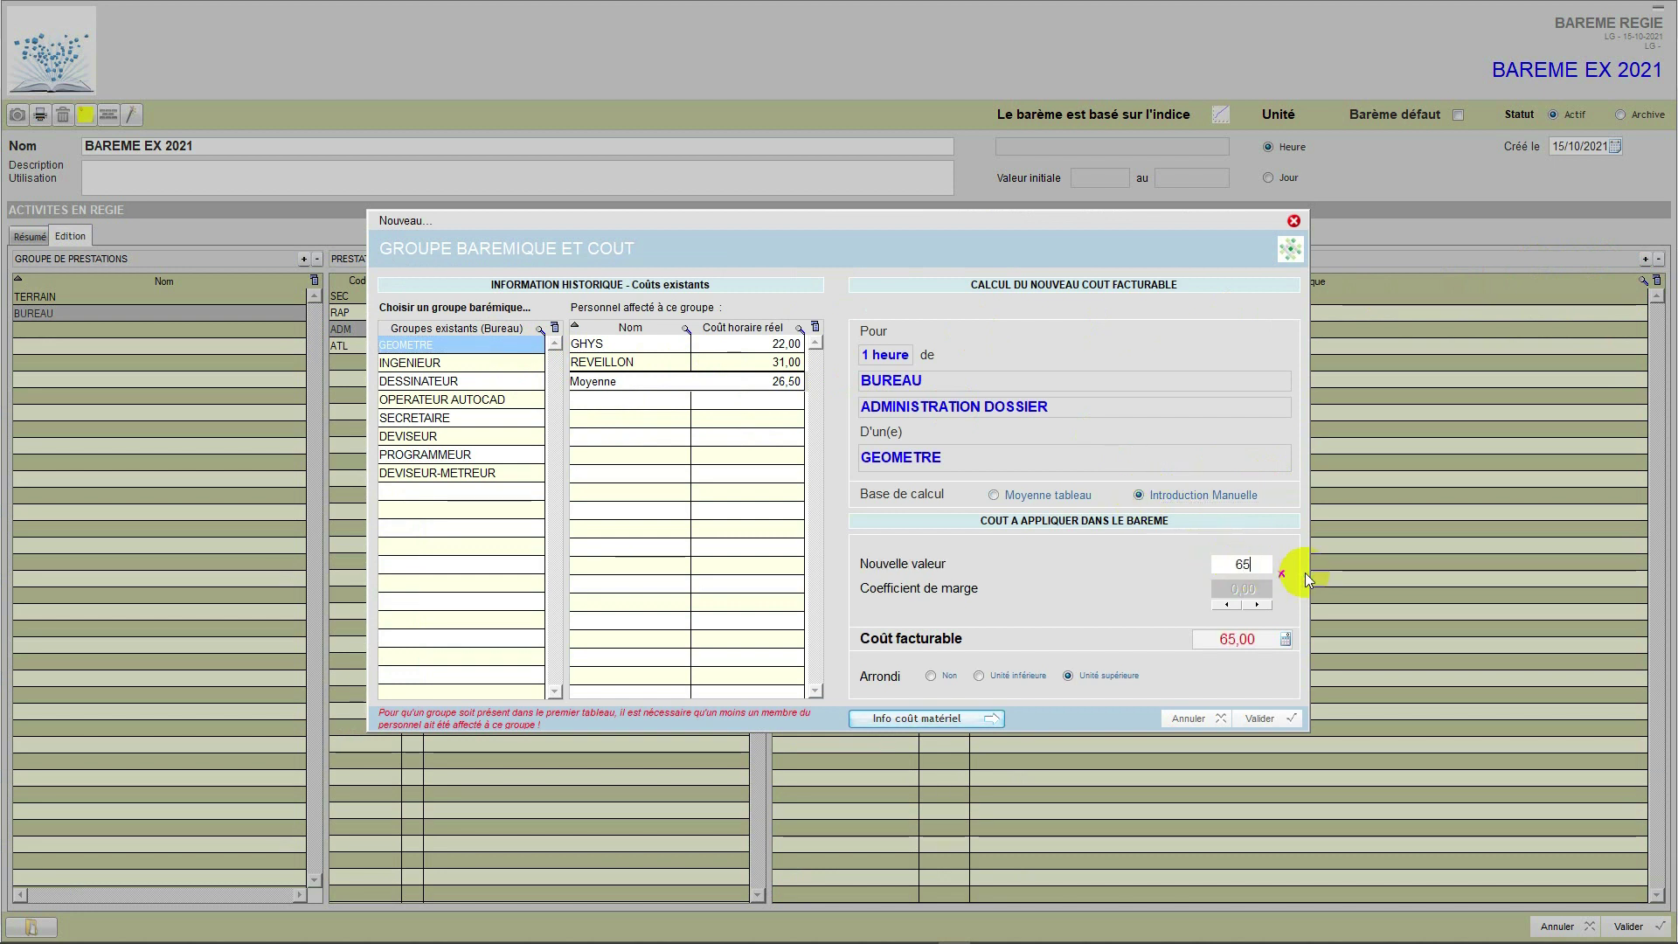
left_click(930, 674)
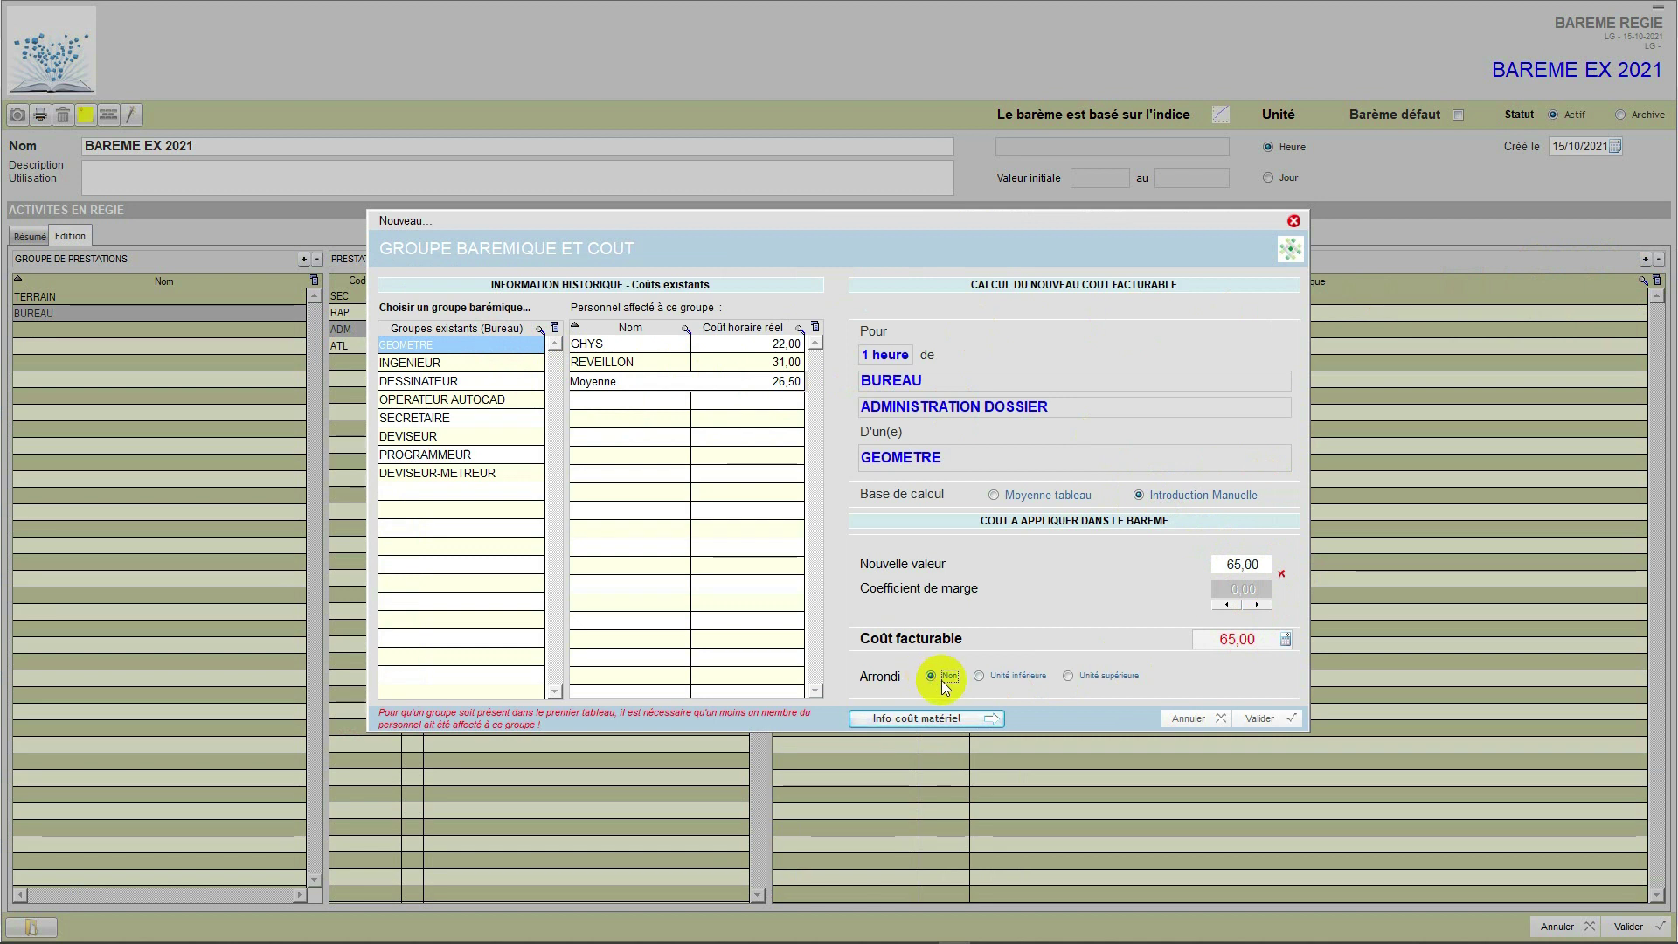
left_click(1255, 718)
left_click(888, 532)
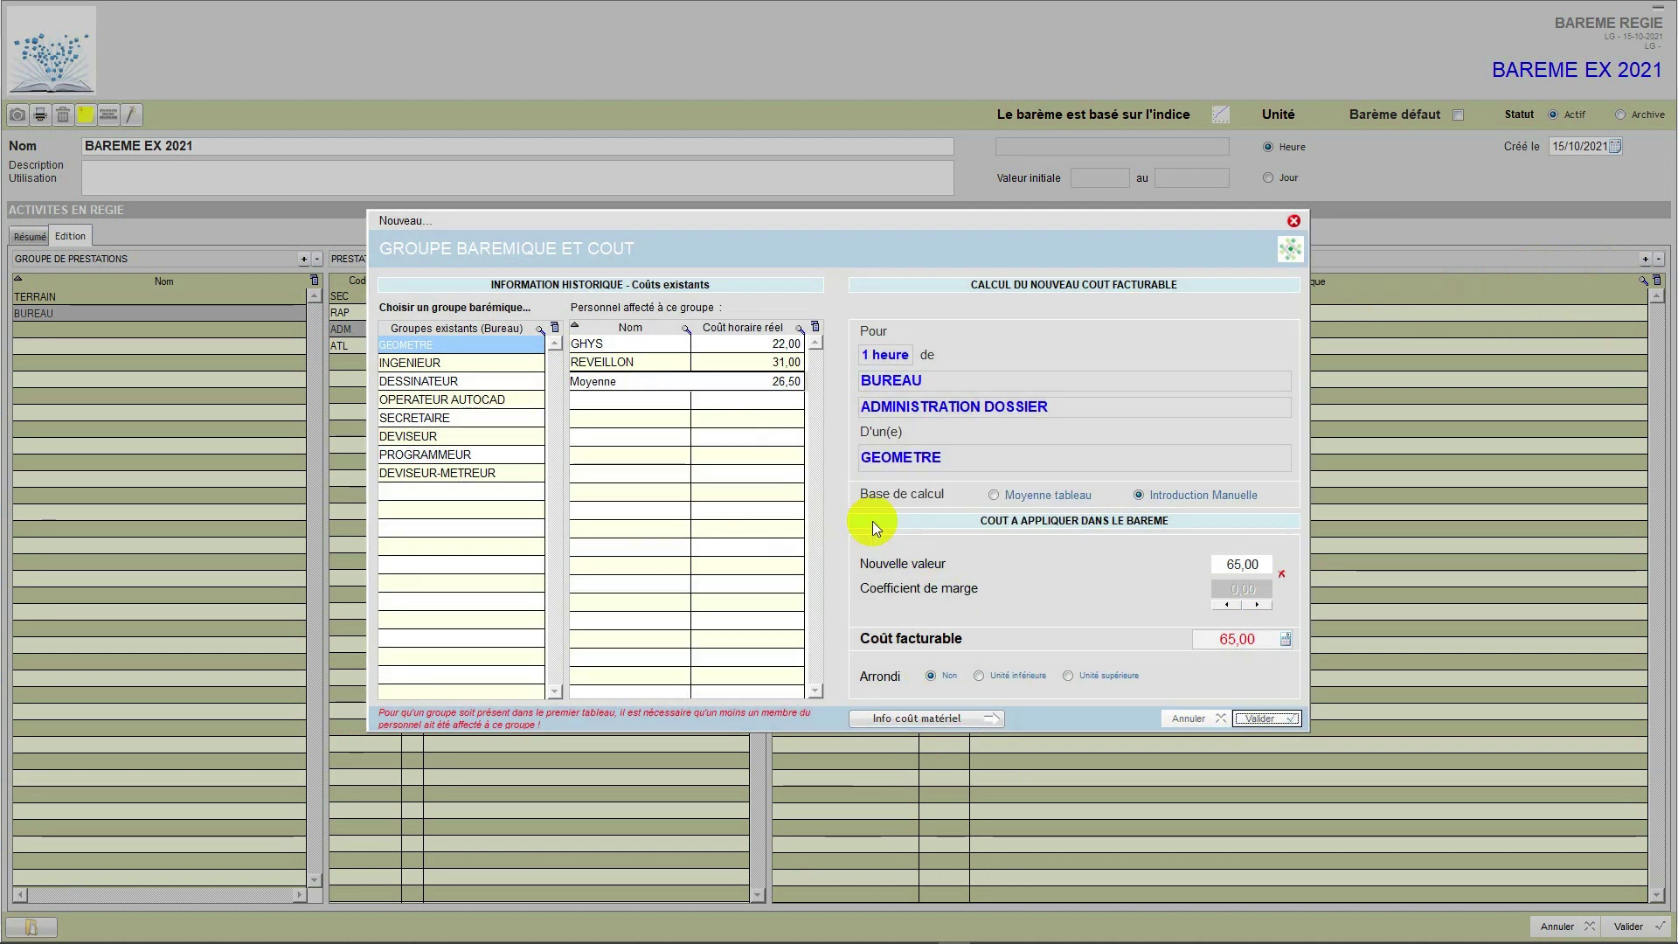
Add the groupe barémique GEOMETRE to BUREAU's APPEL TELEPHONIQUE prestation with a manually entered cost of 90 and no rounding
left_click(507, 347)
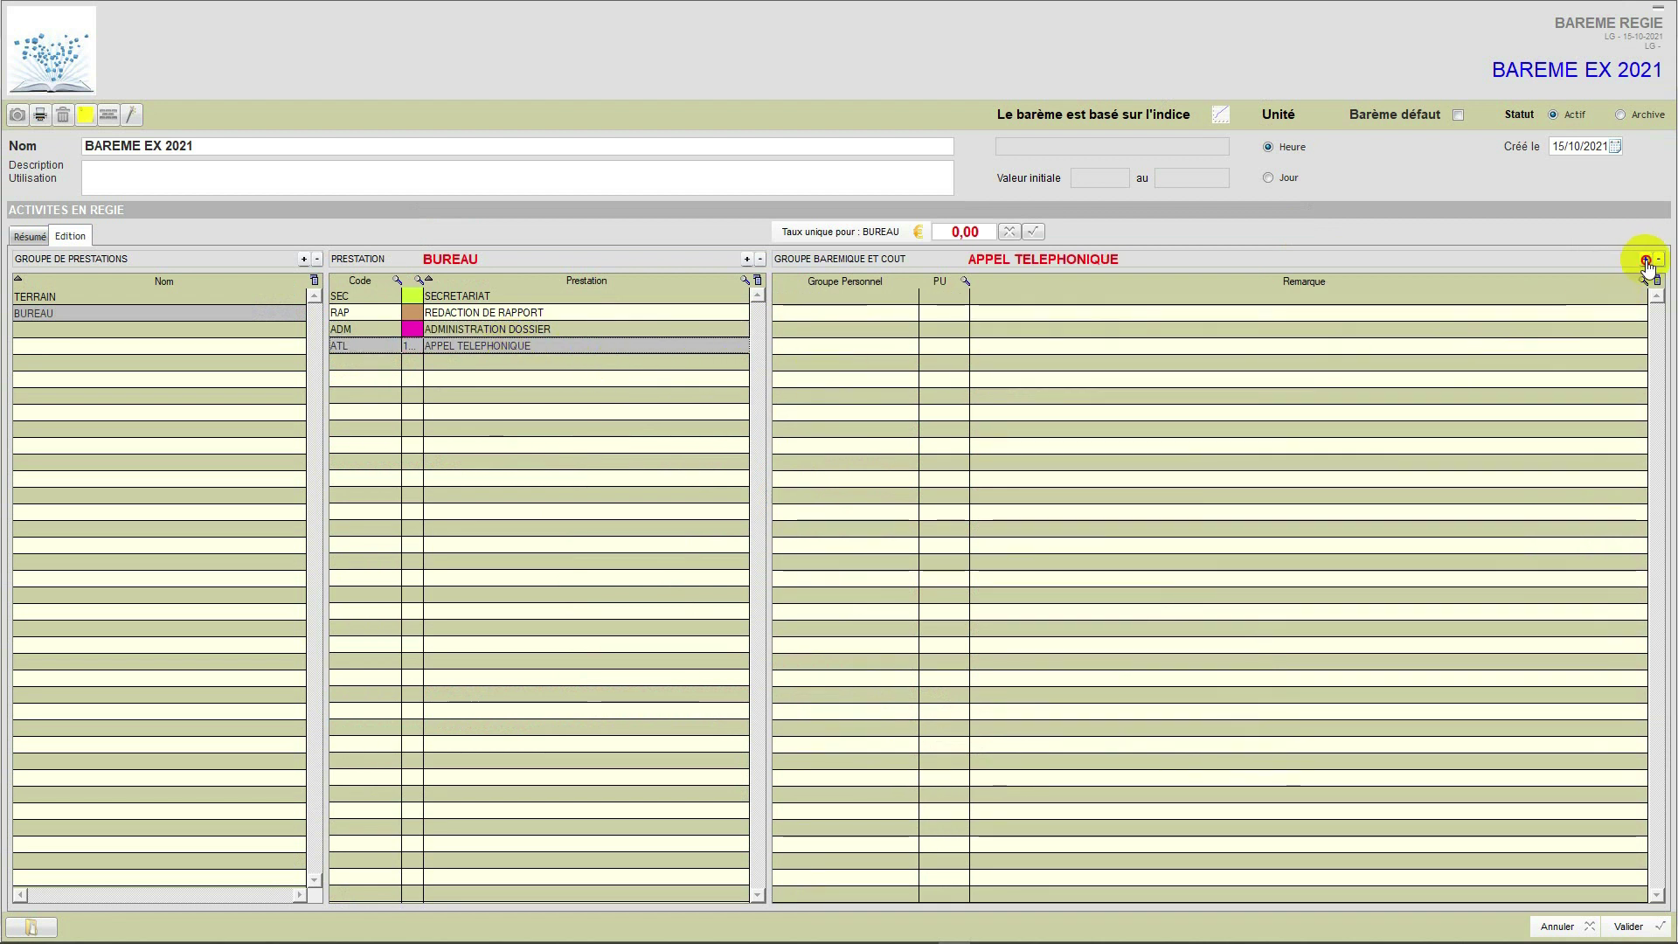
left_click(1645, 261)
left_click(464, 345)
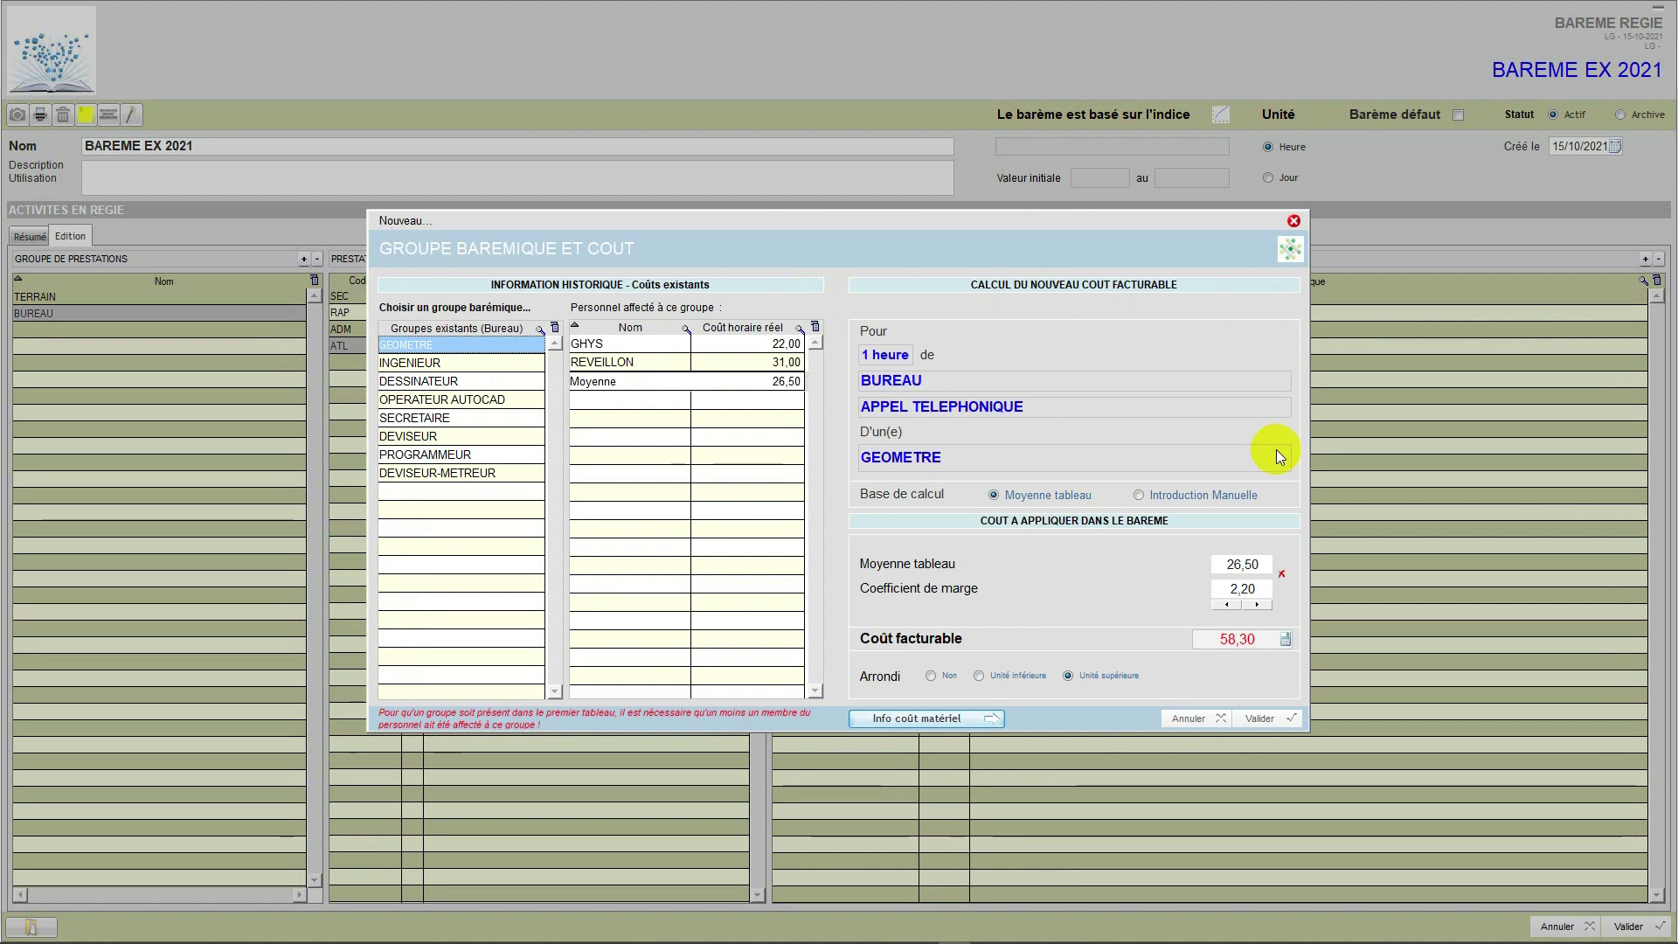
left_click(1140, 496)
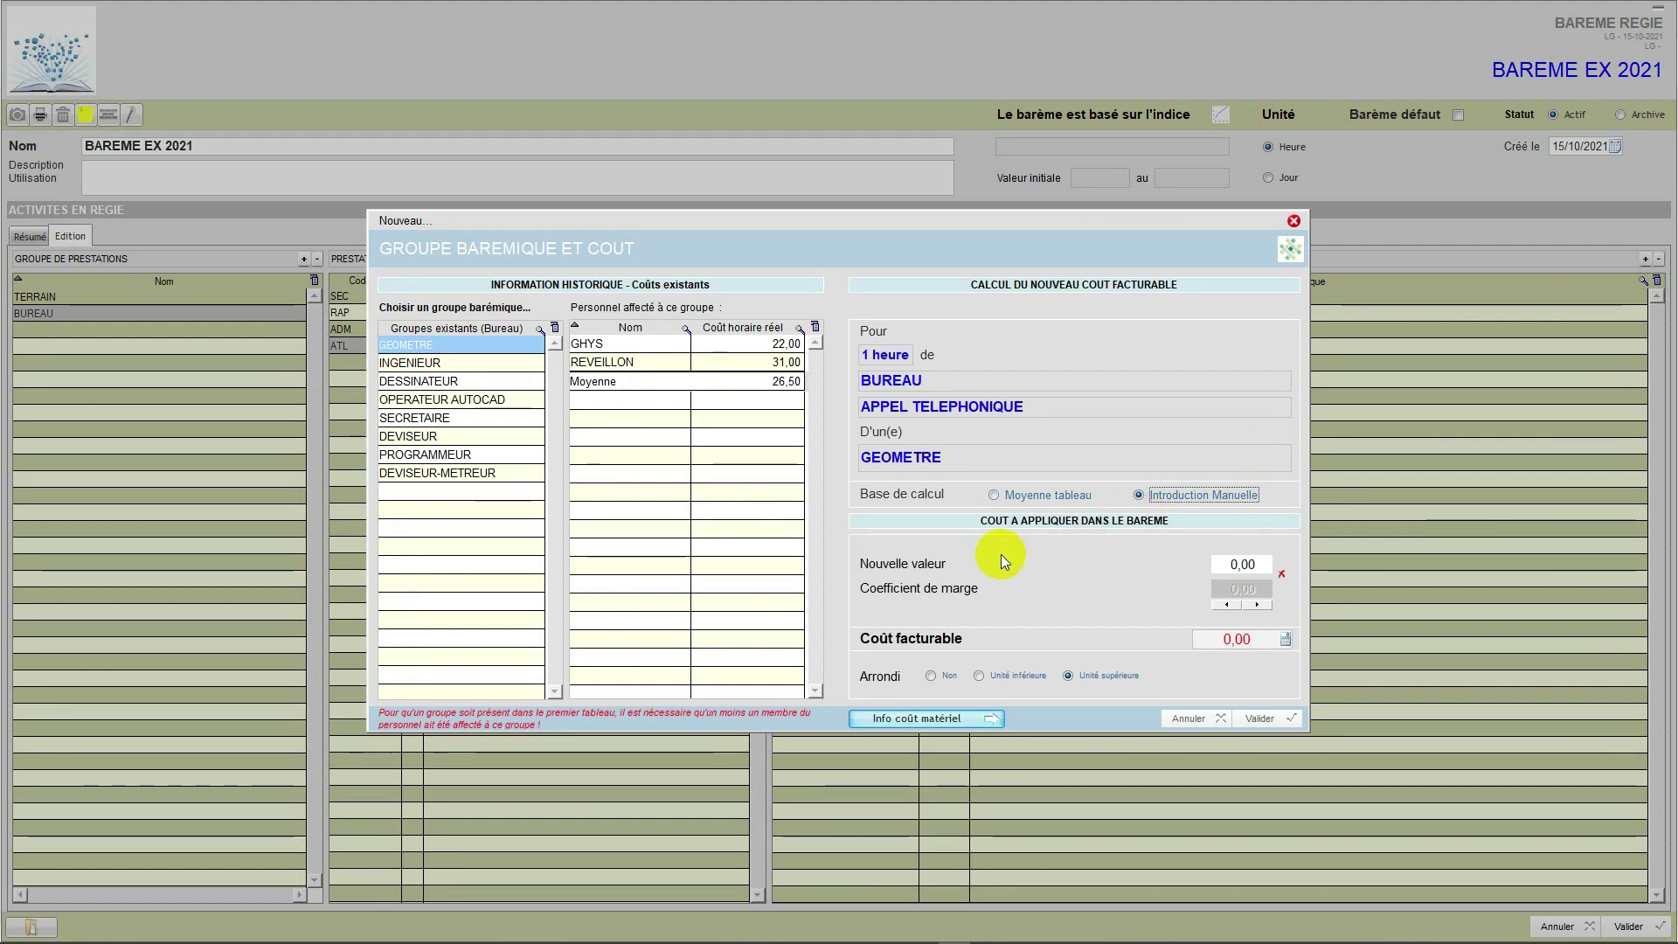
left_click(1243, 564)
type("90")
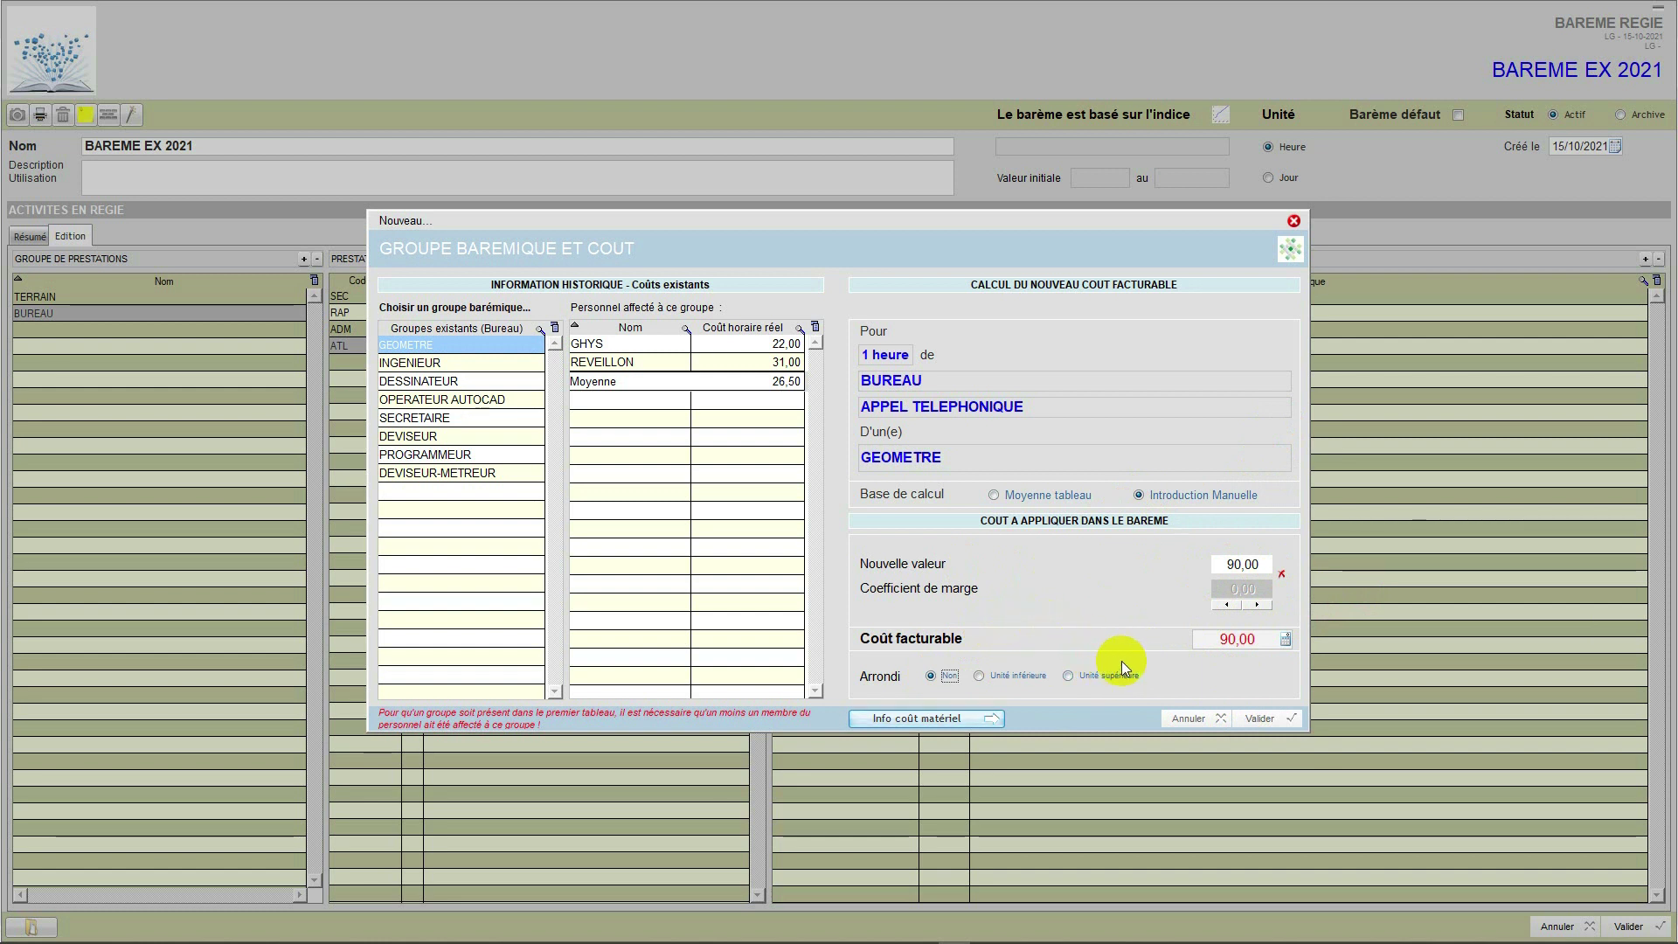
left_click(1256, 718)
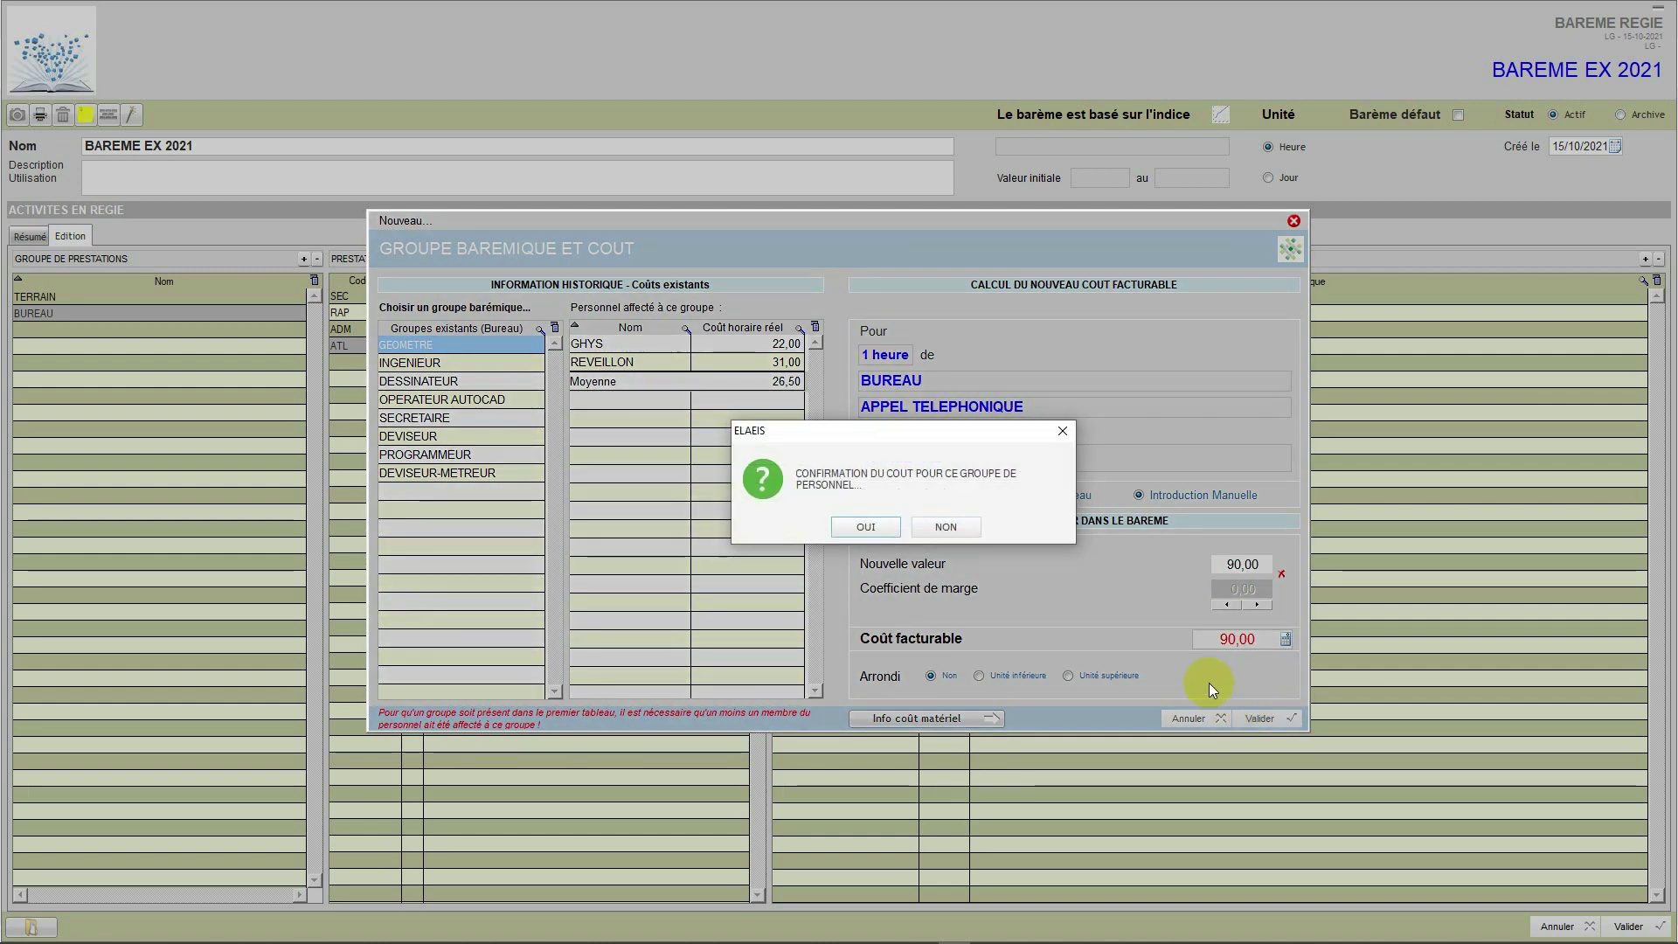
left_click(883, 529)
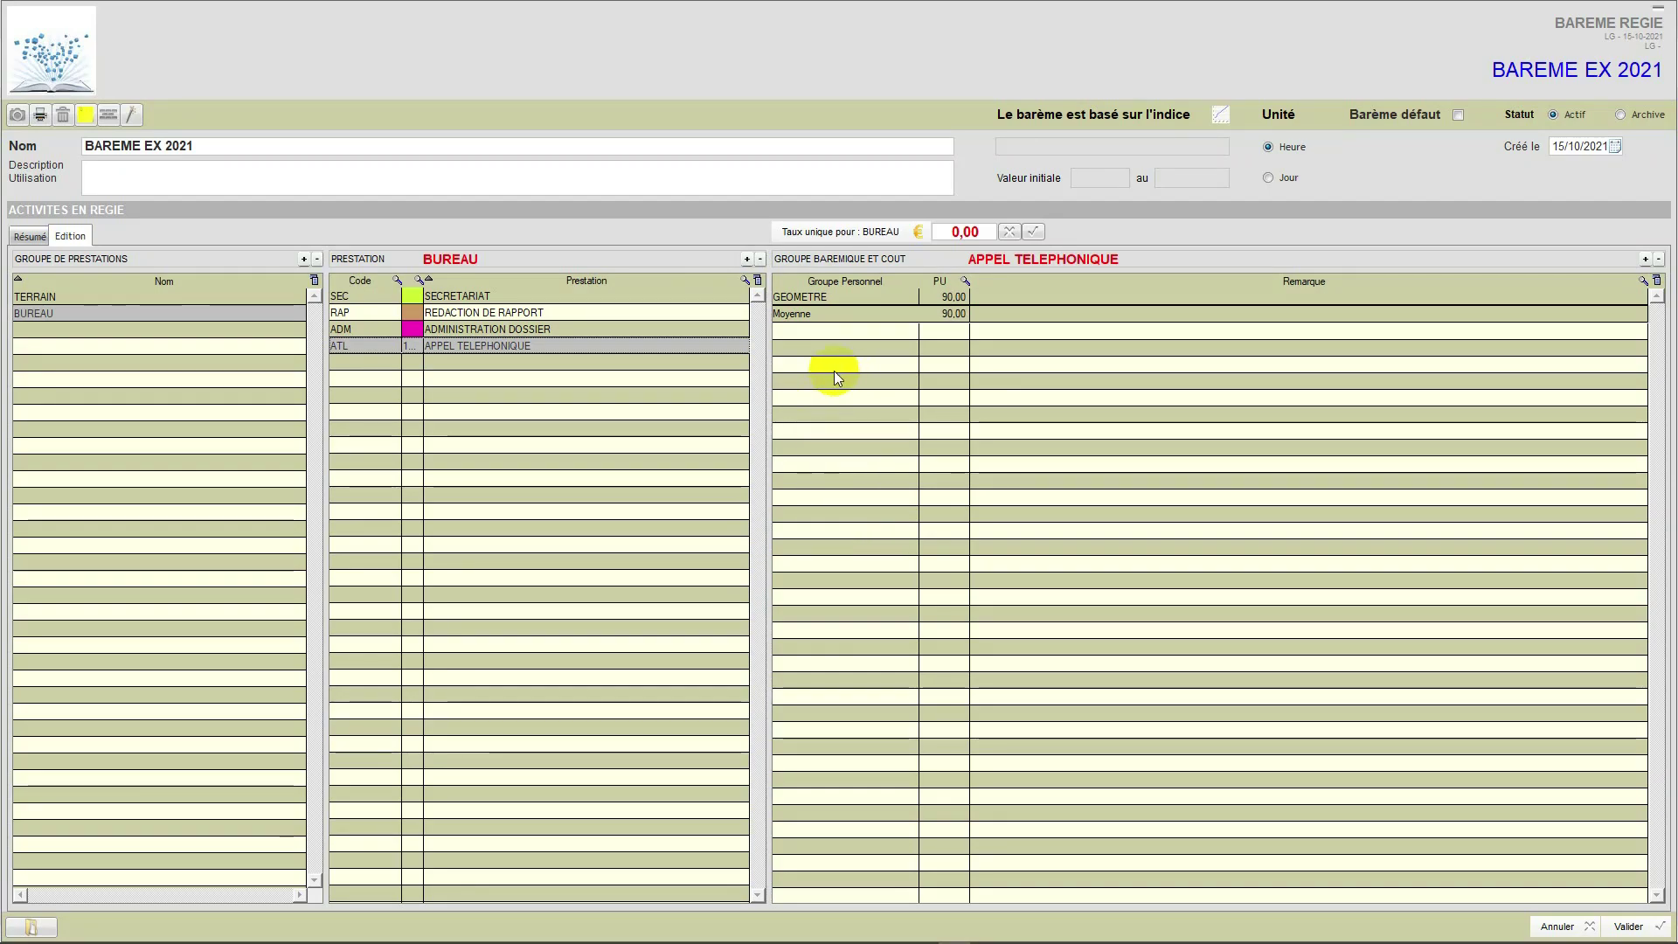
Review the barème's organigramme and the SECRETARIAT cost, and leave BAREME EX 2021 without saving the changes
left_click(110, 117)
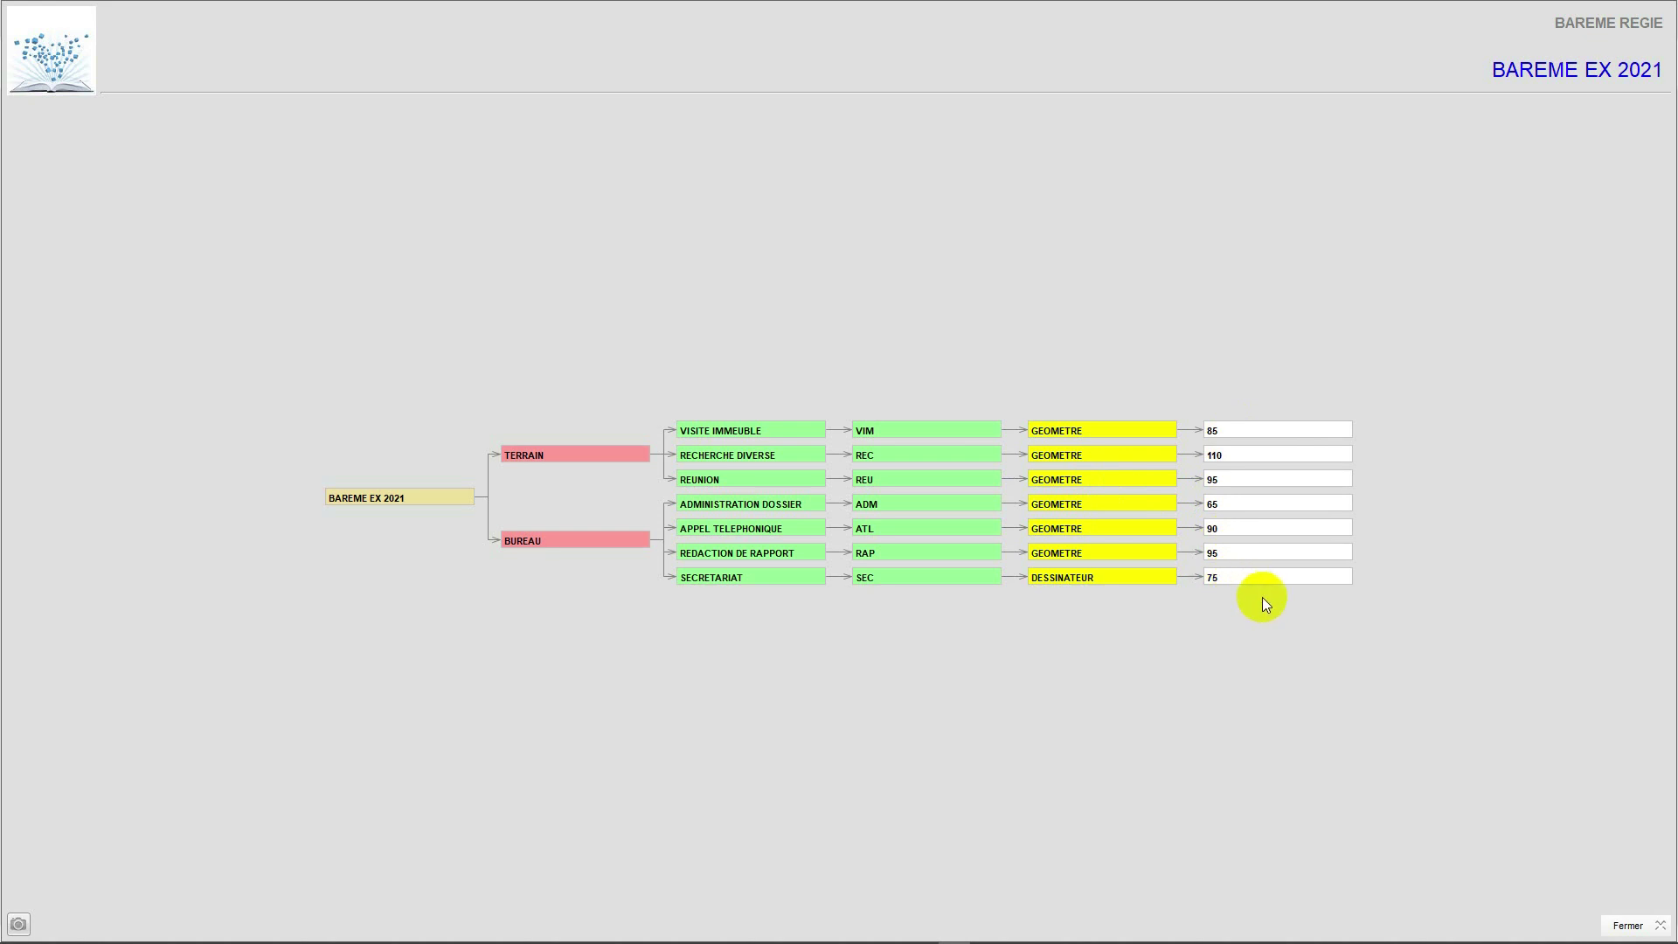
left_click(1621, 928)
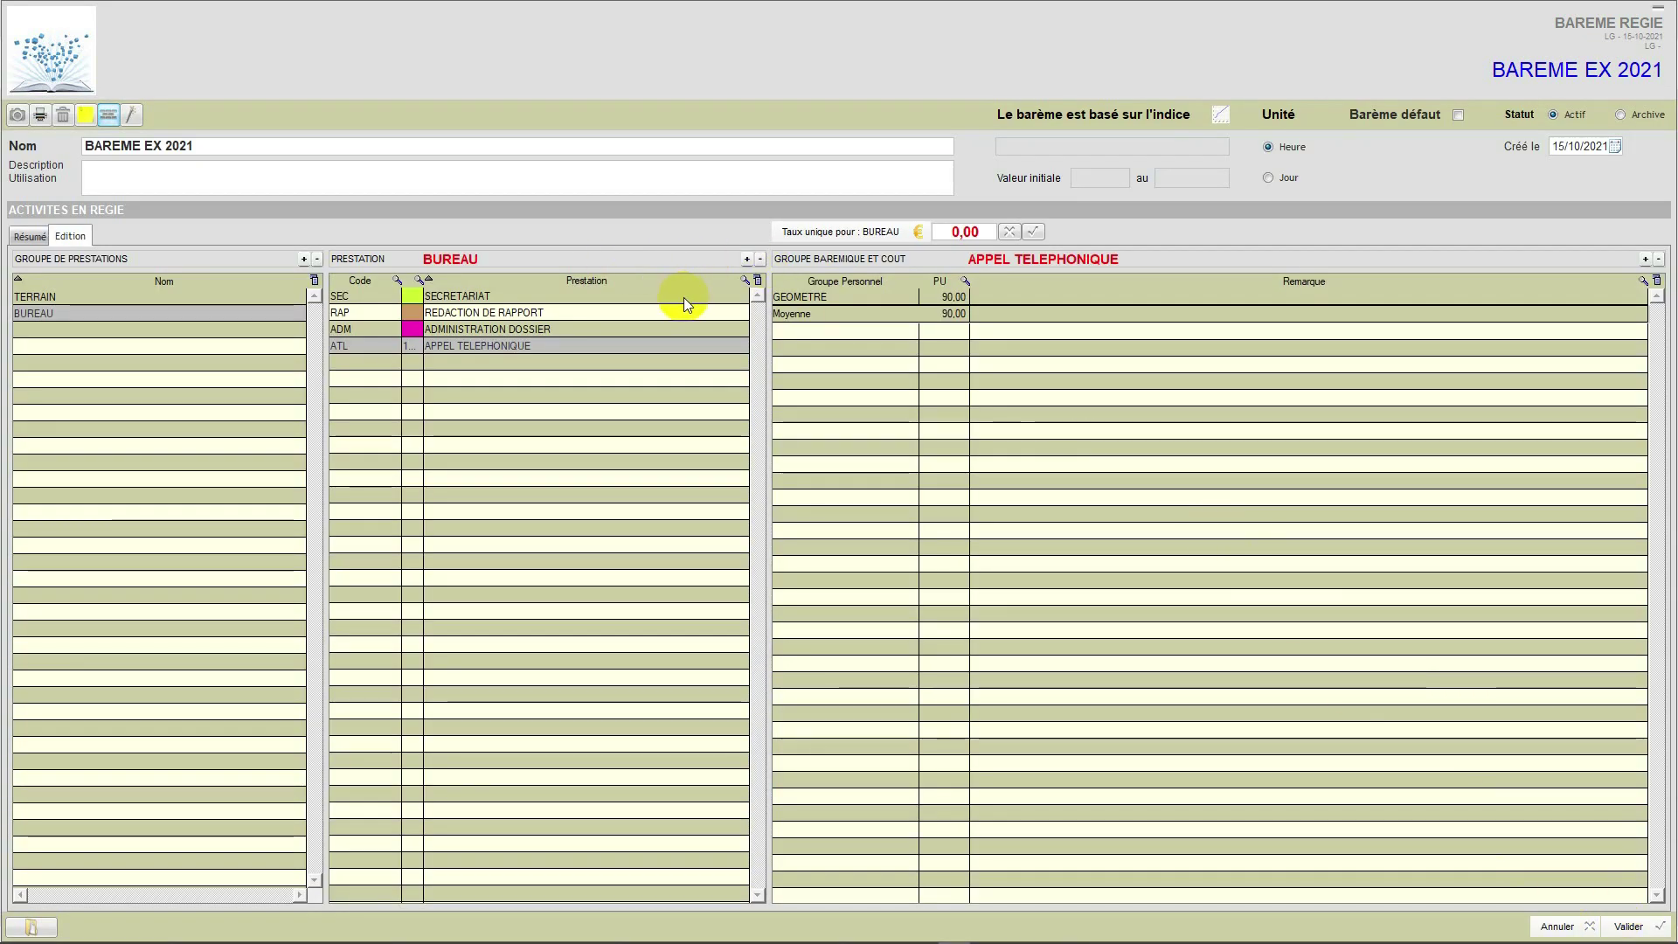
left_click(506, 297)
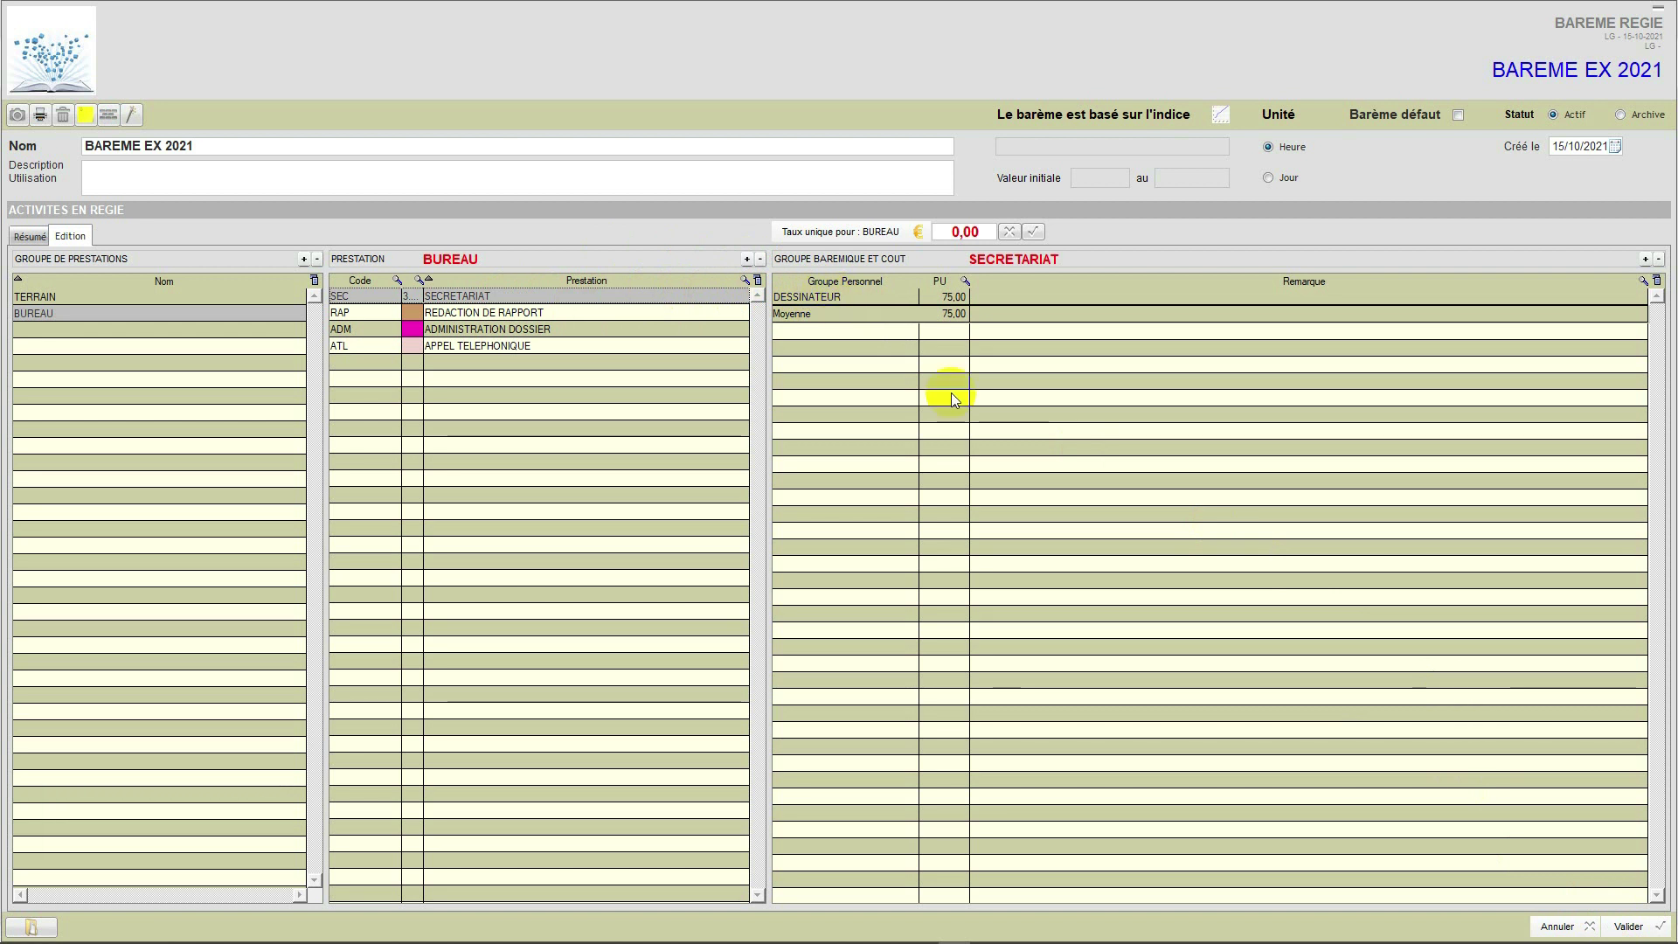
left_click(1560, 926)
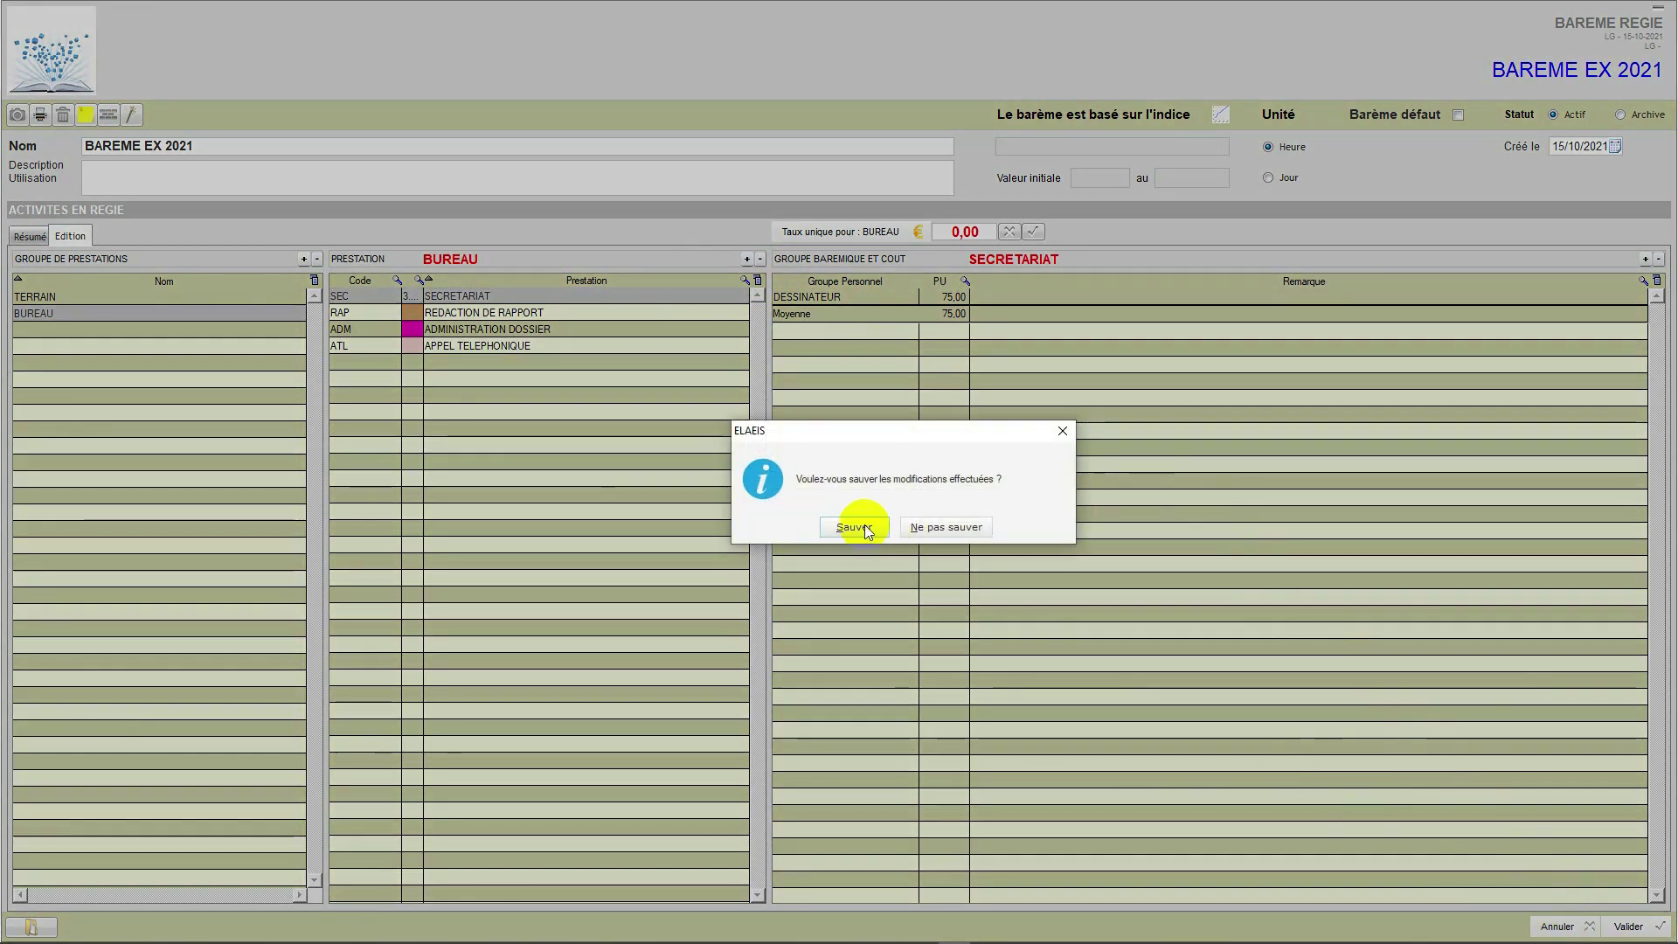
left_click(925, 529)
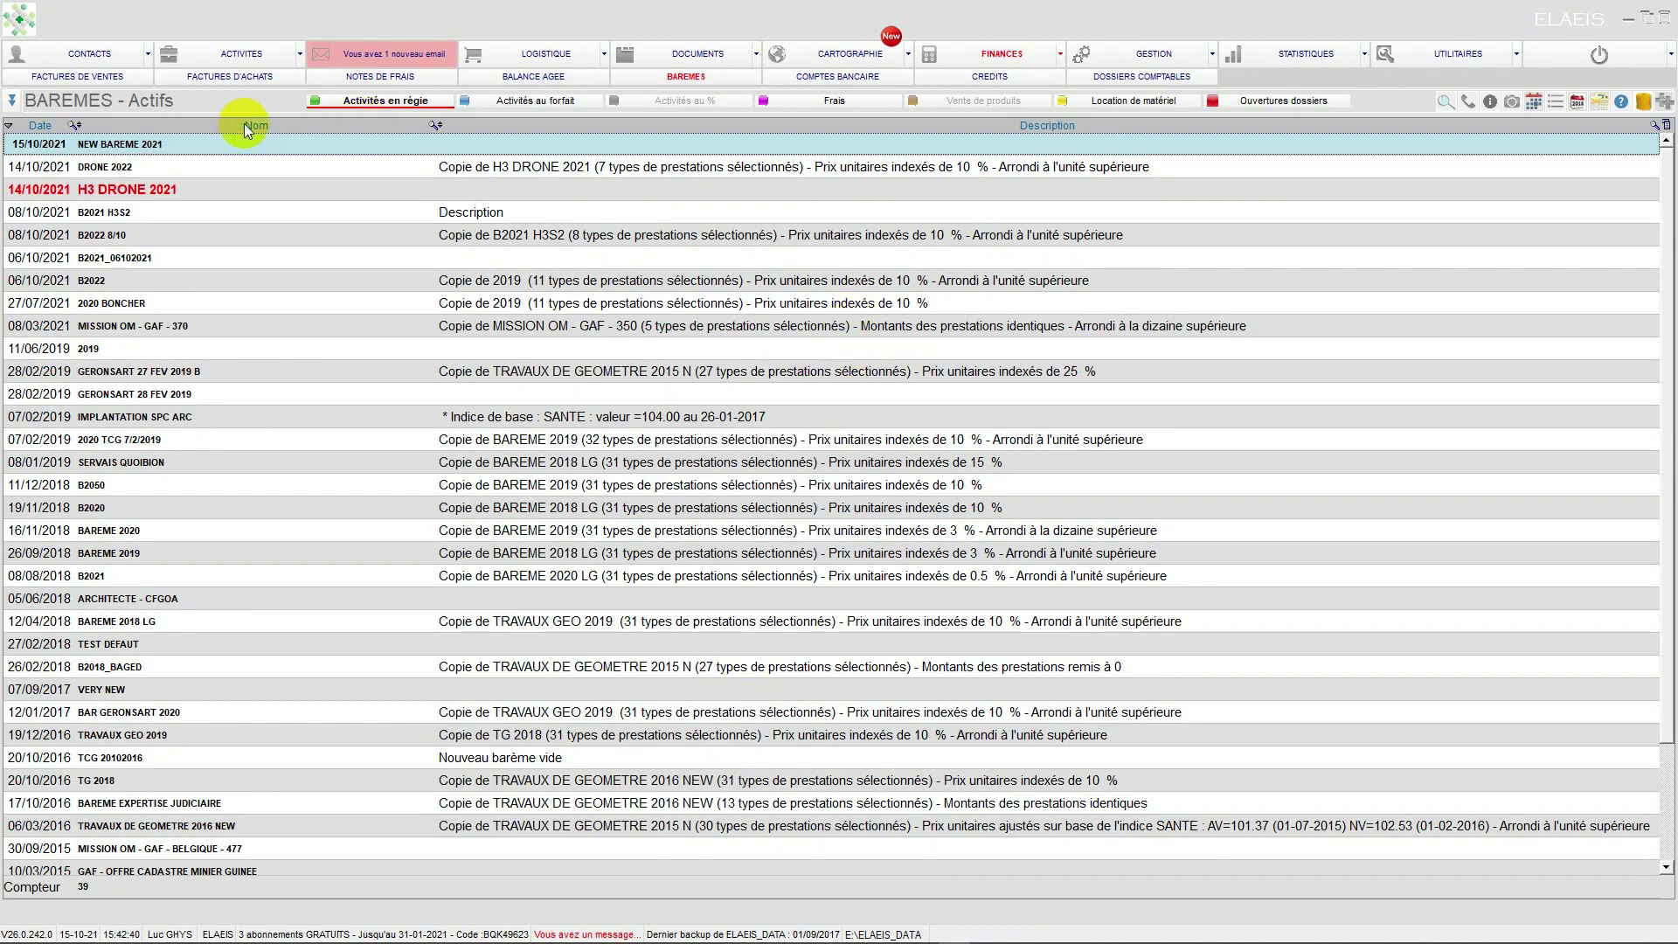
Open NEW BAREME 2021 for editing, examine its TERRAIN and BUREAU groups, and sort BUREAU's prestations by name
double_click(194, 144)
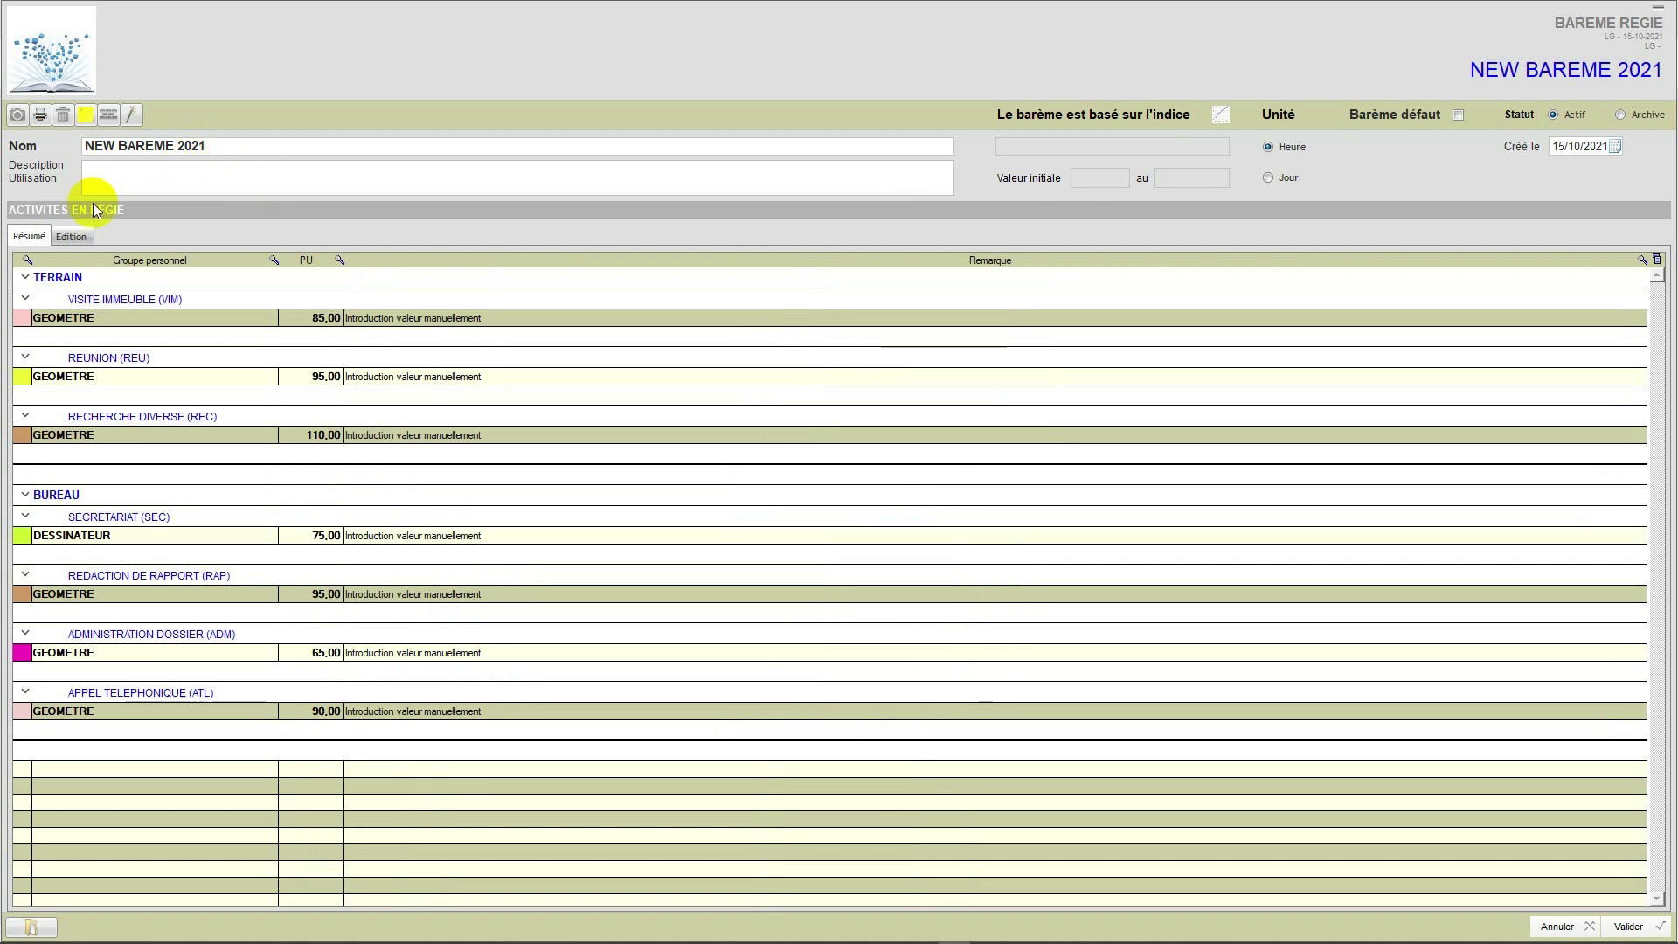
left_click(68, 236)
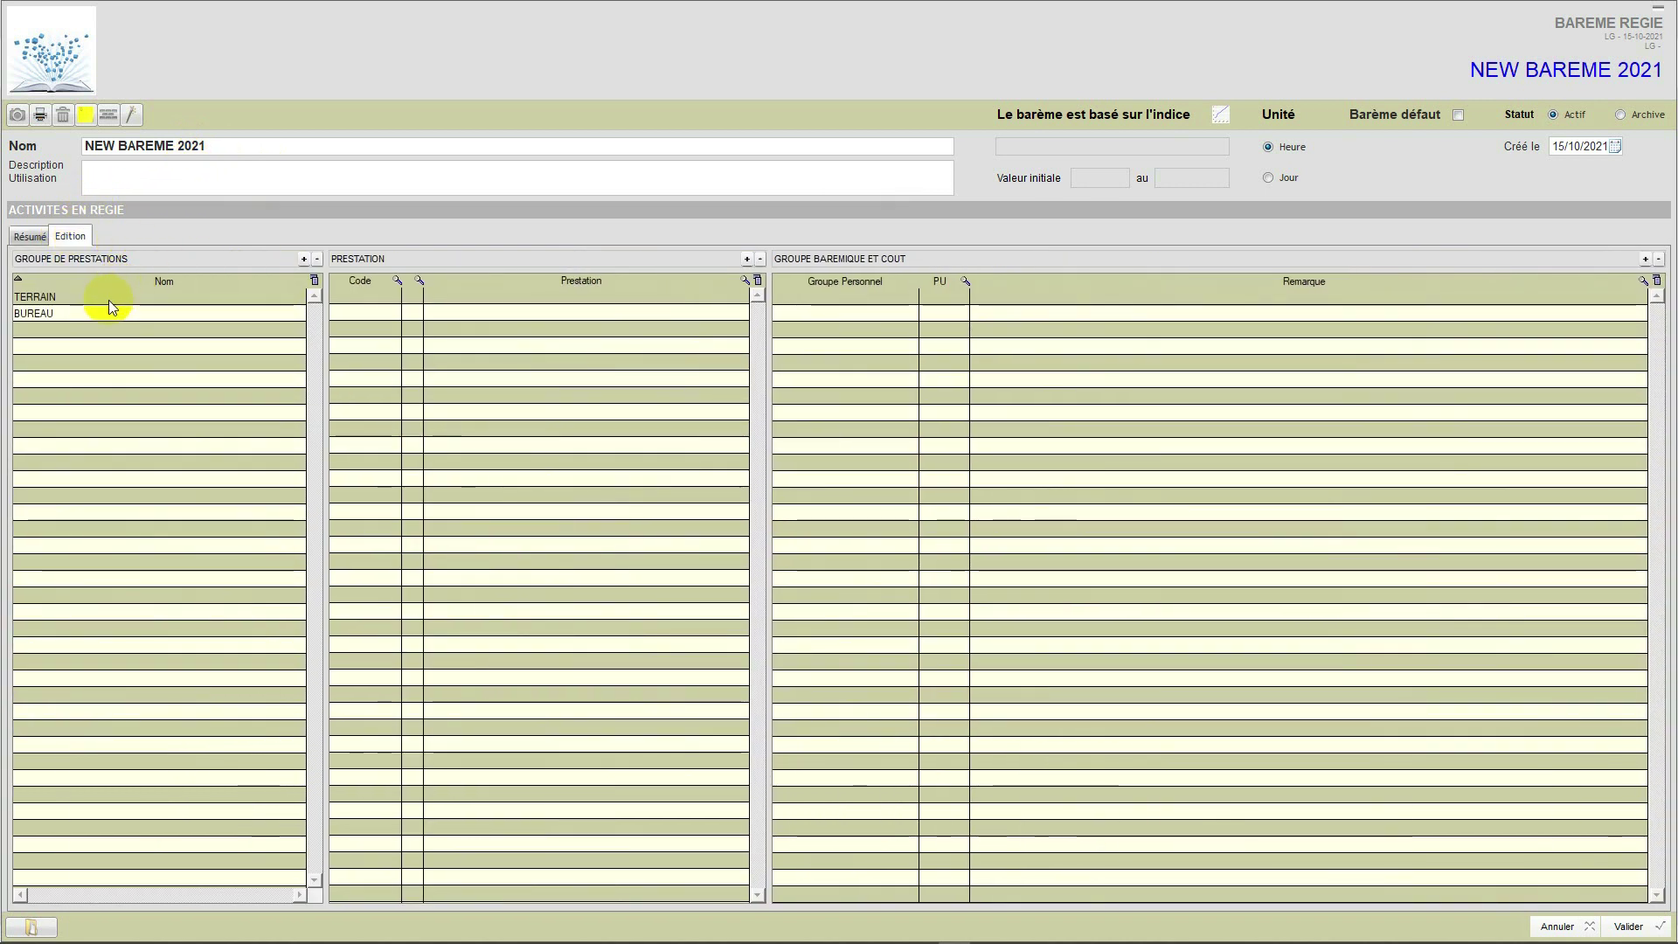
left_click(108, 299)
left_click(96, 317)
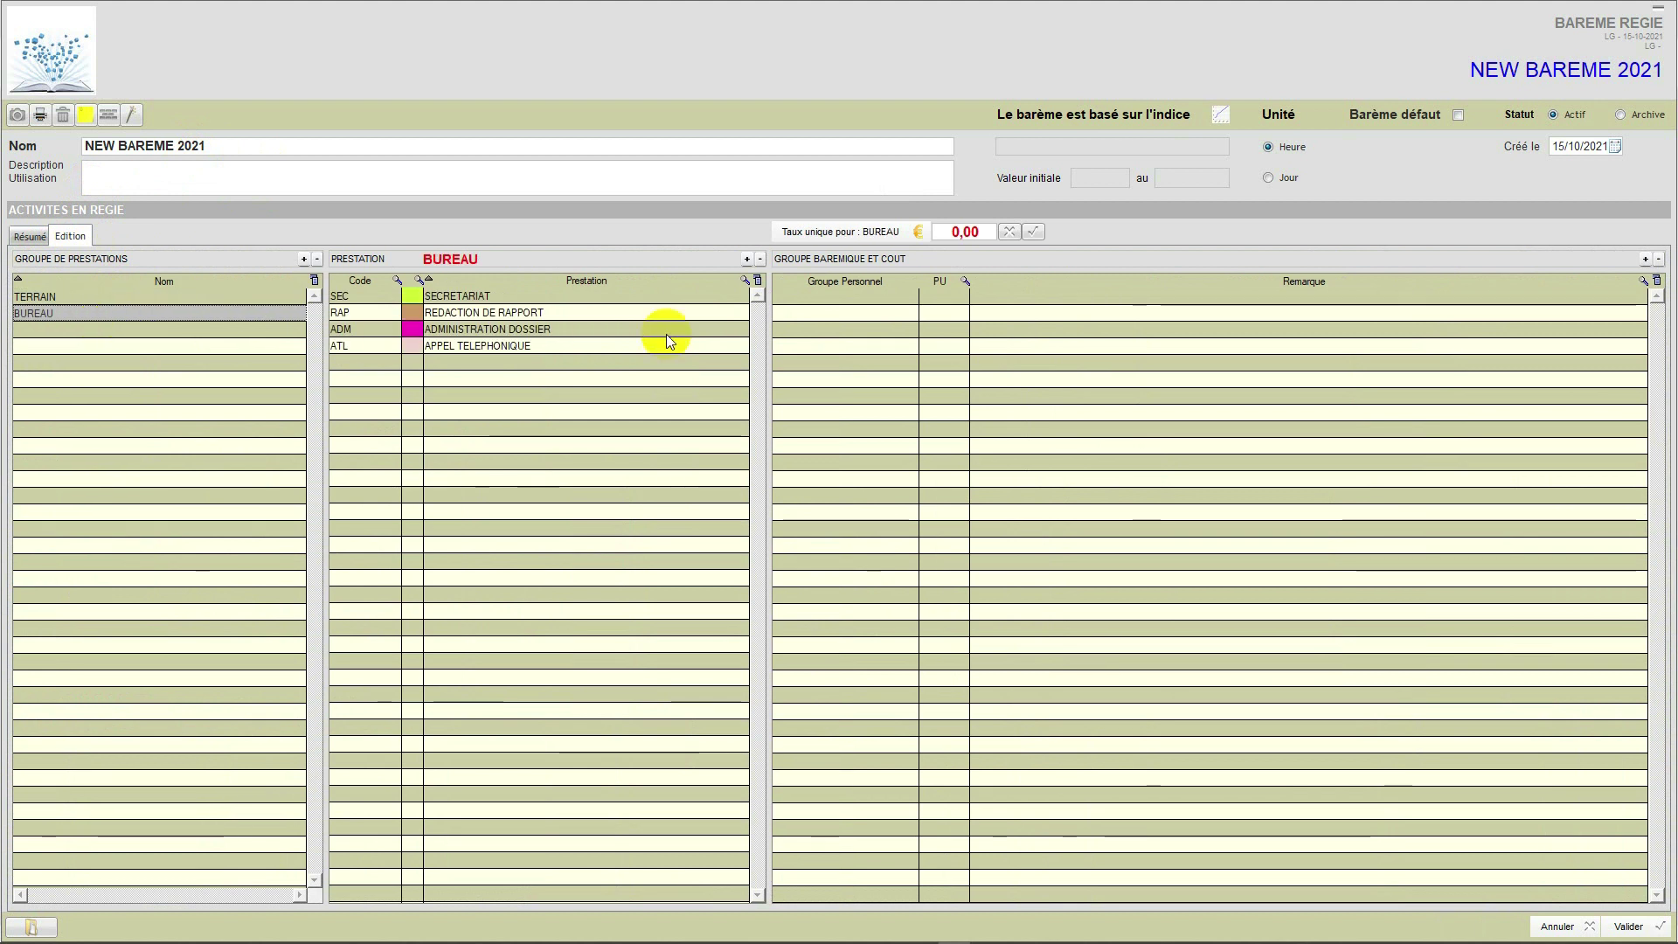
left_click(585, 282)
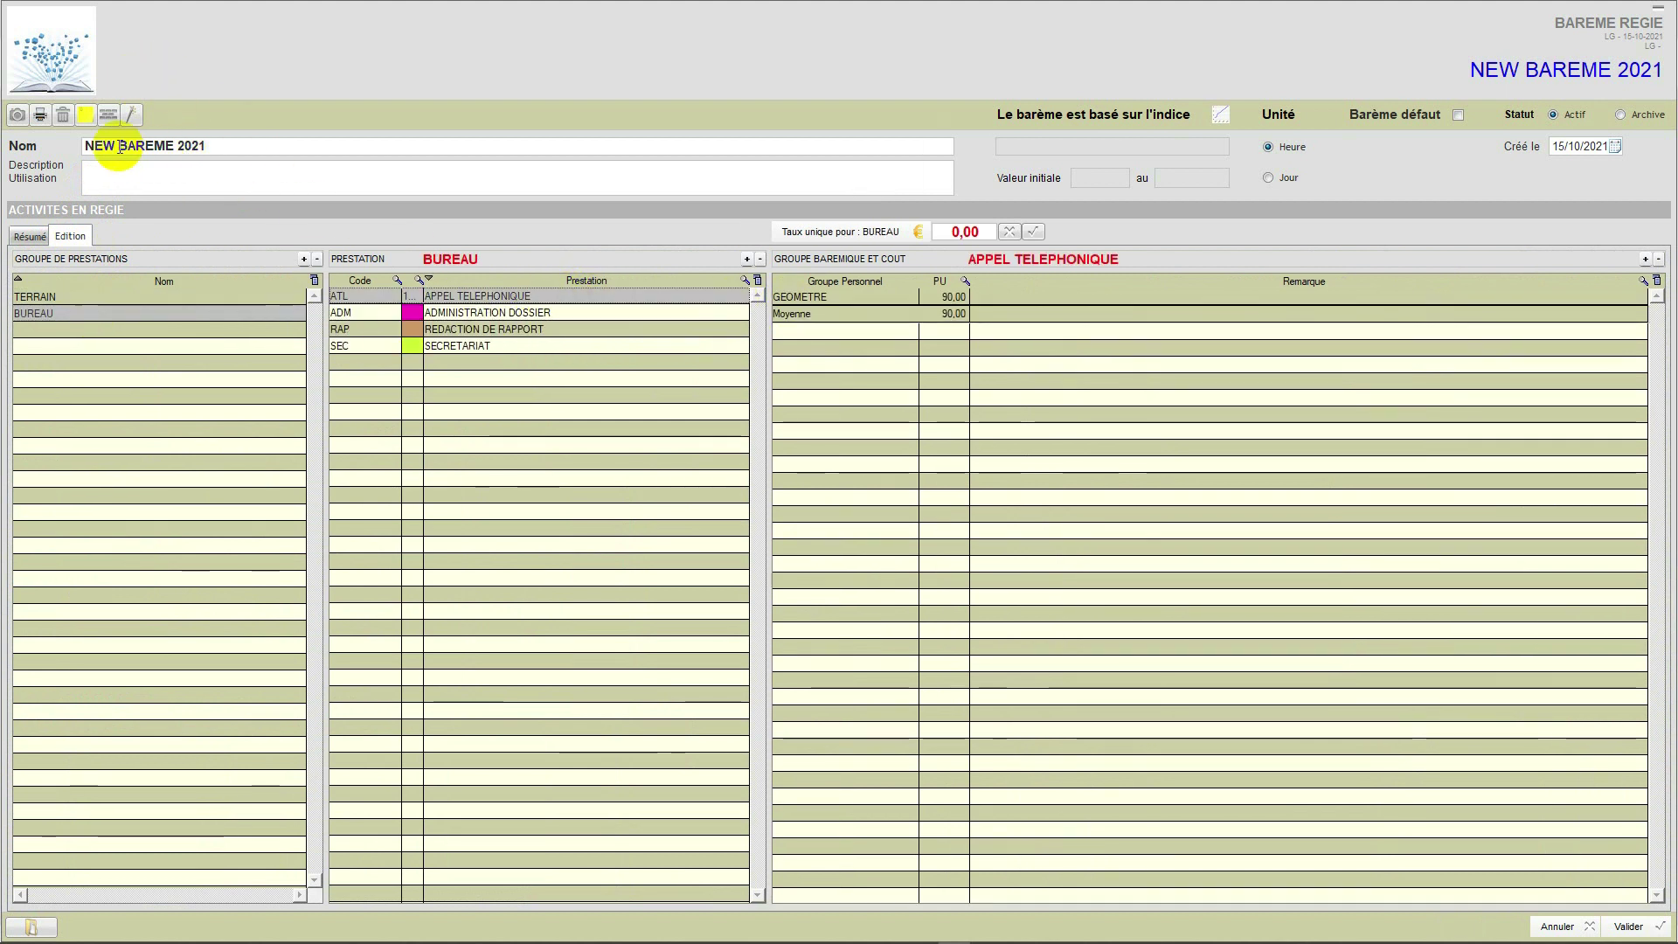
Rename the barème as BAREME EX 2021 and save it
left_click_drag(85, 146, 116, 145)
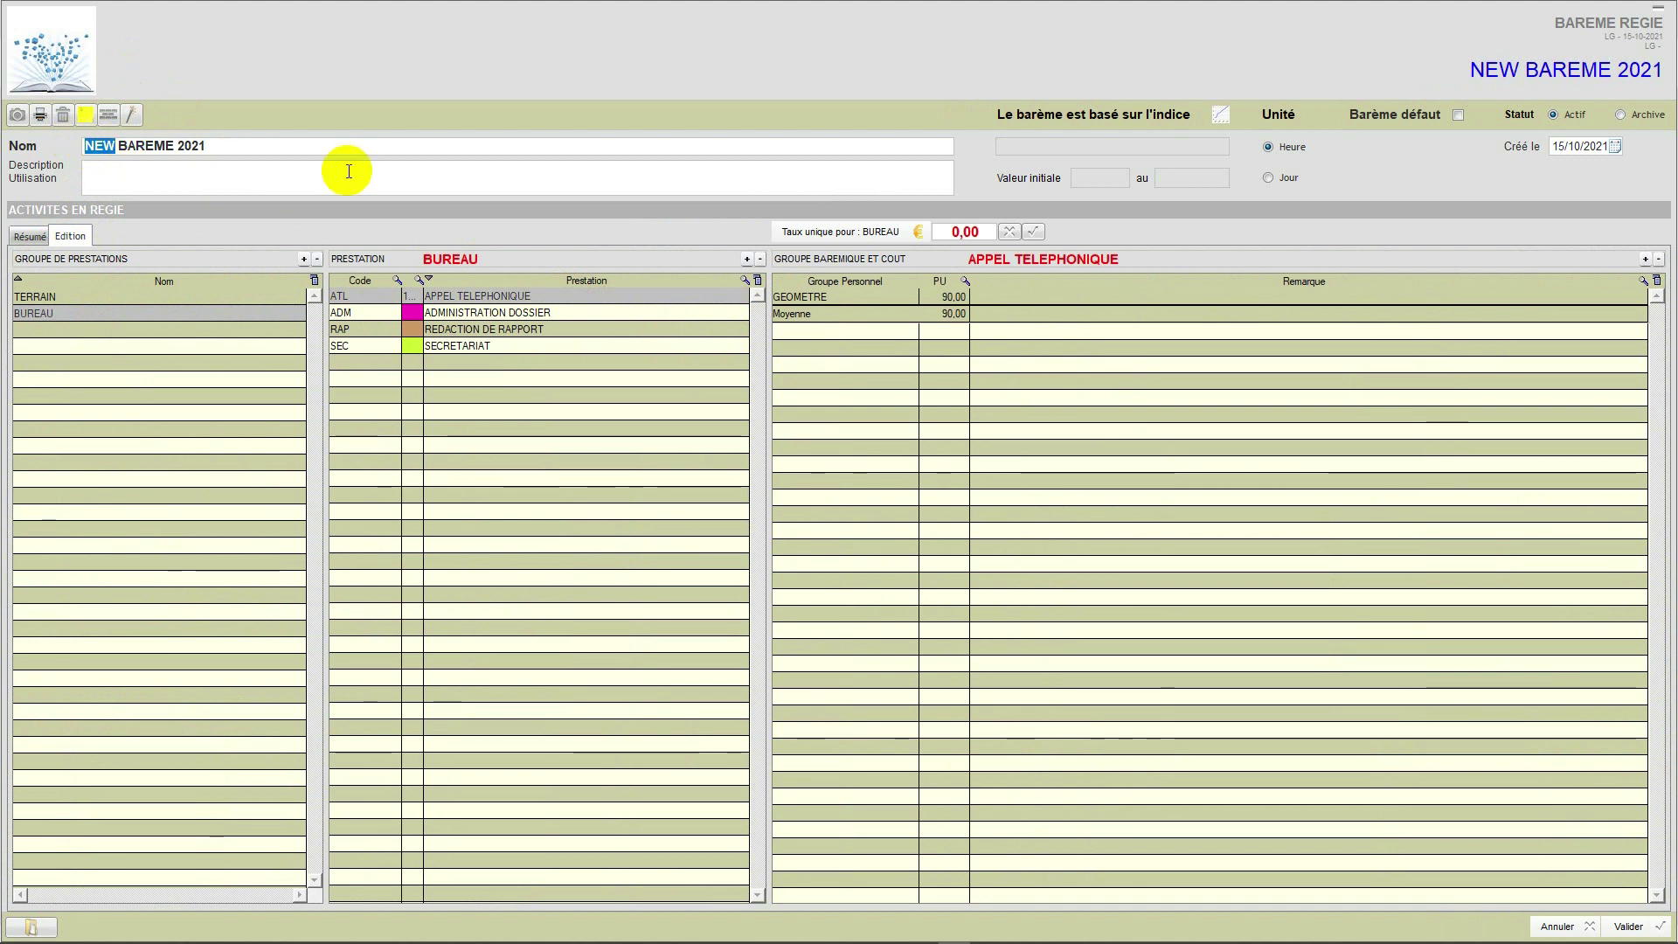
key("Delete")
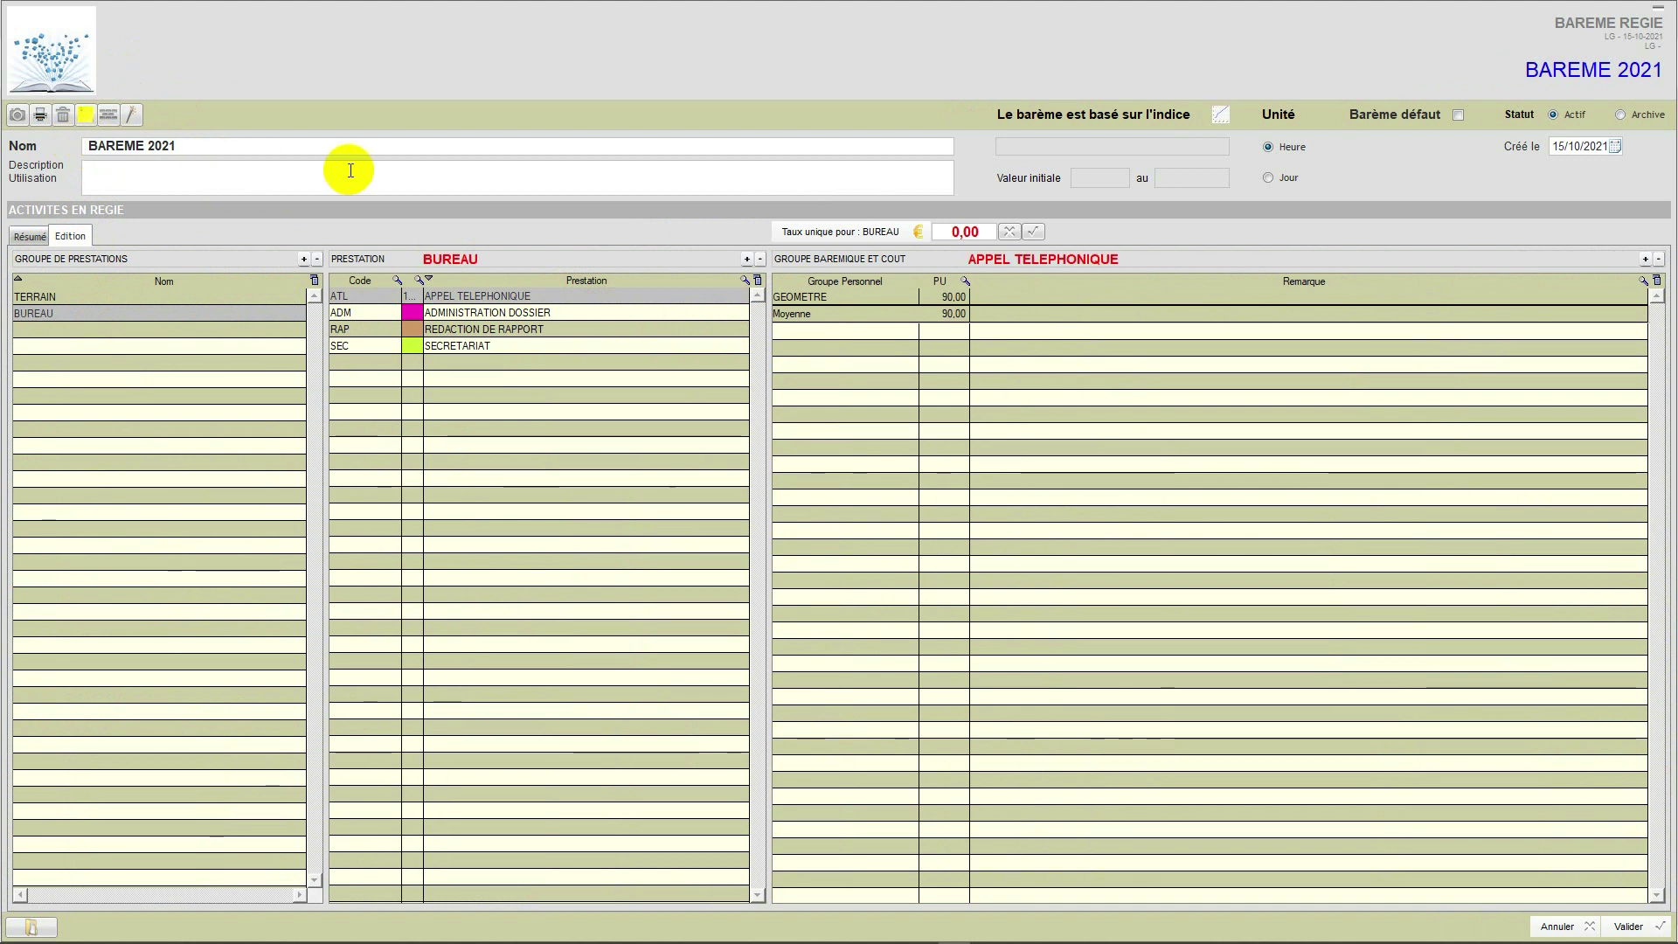
key("ctrl+Right")
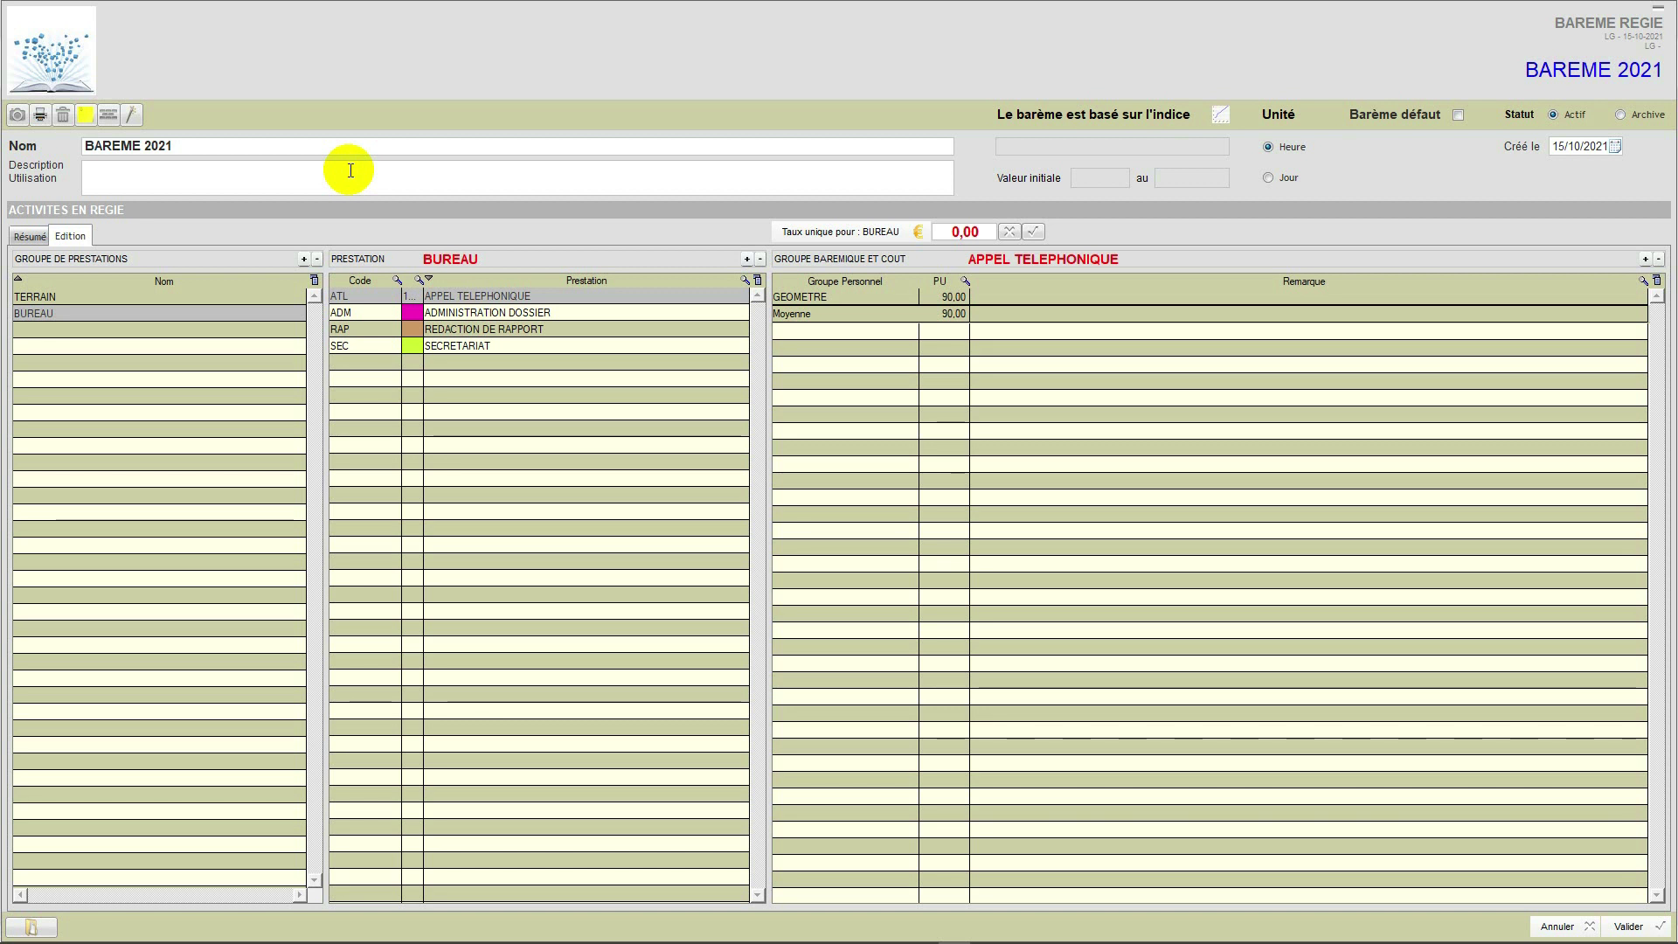
type("EX")
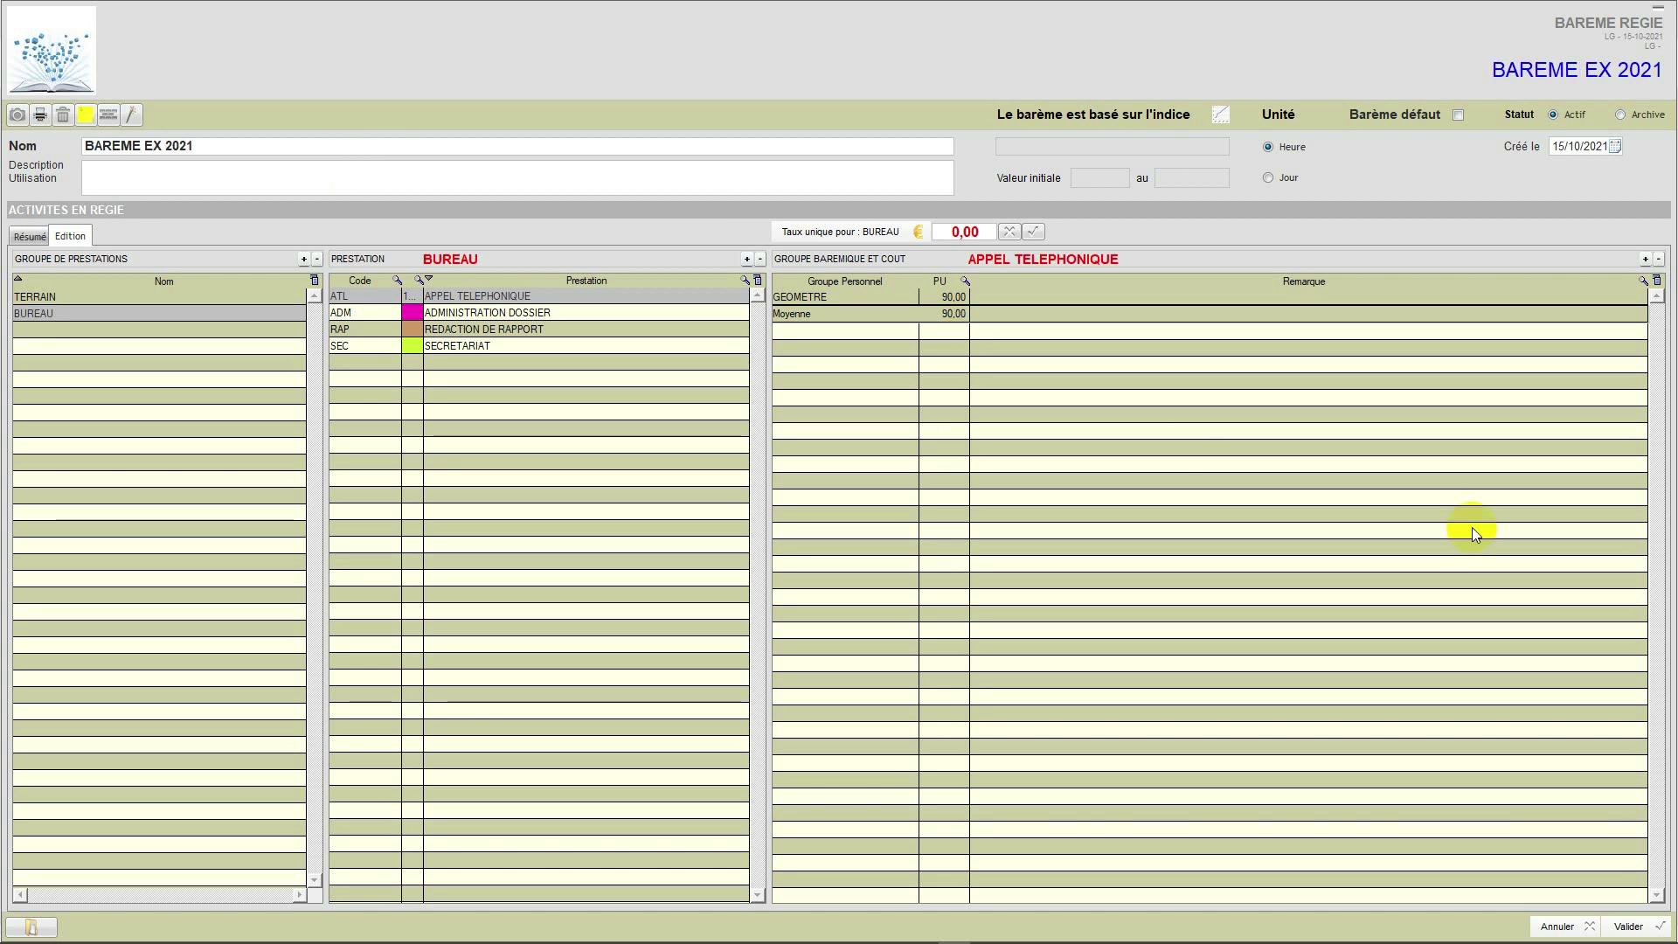
left_click(1630, 924)
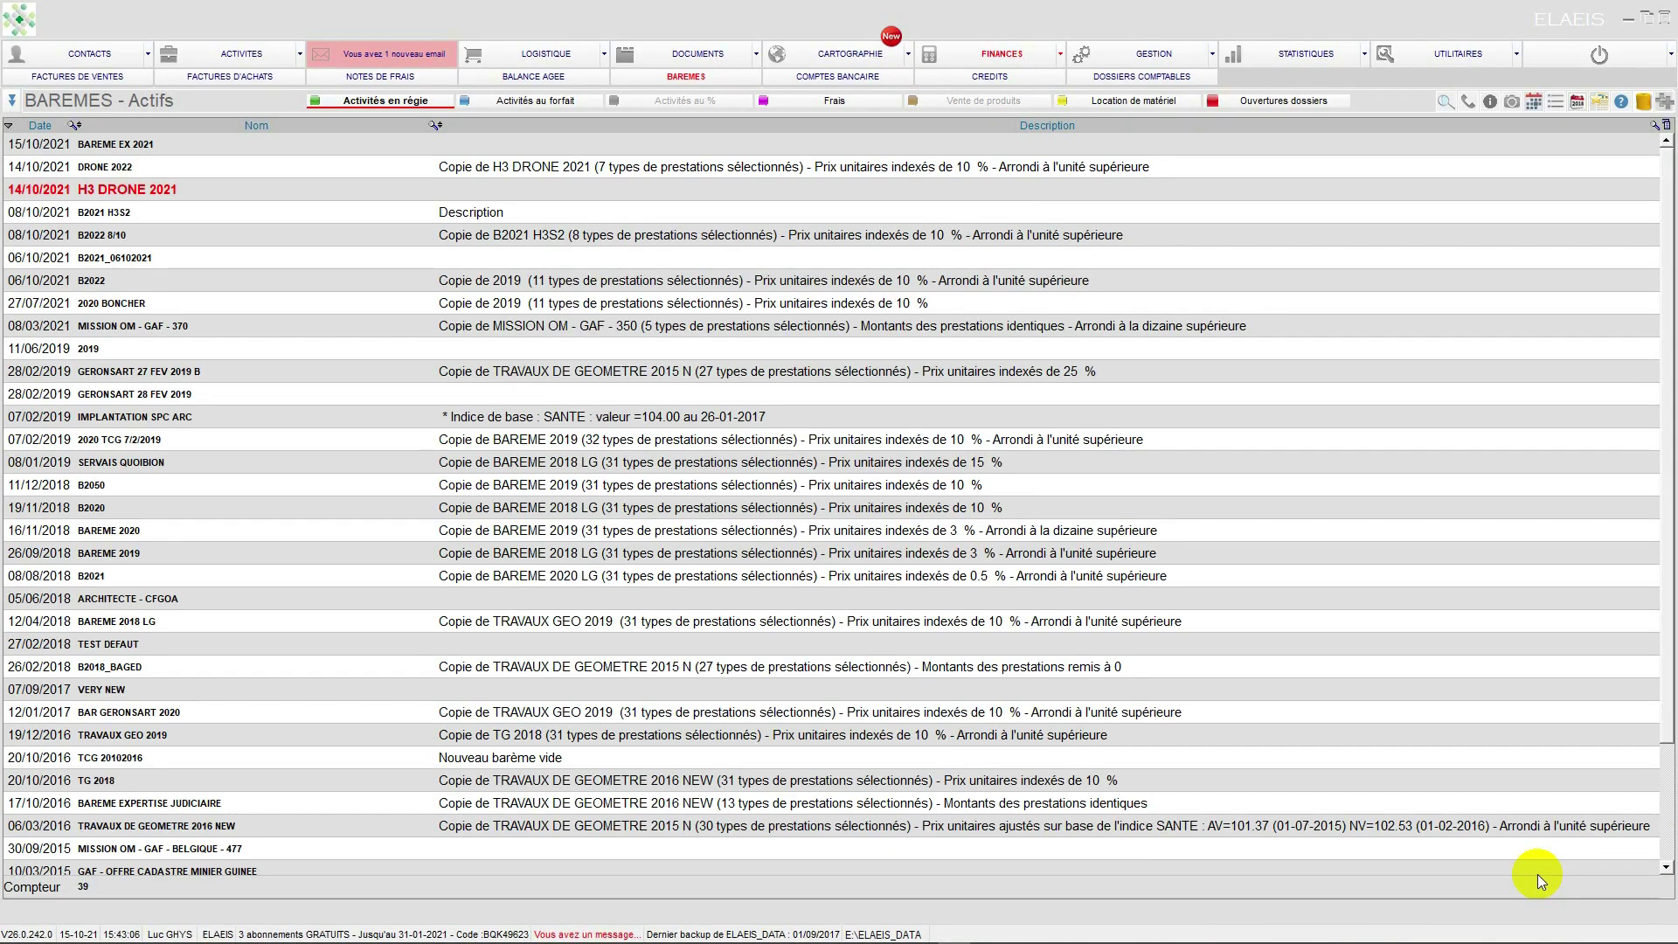
Remove the default barème status from H3 DRONE 2021 and make BAREME EX 2021 the default instead, saving both
double_click(228, 187)
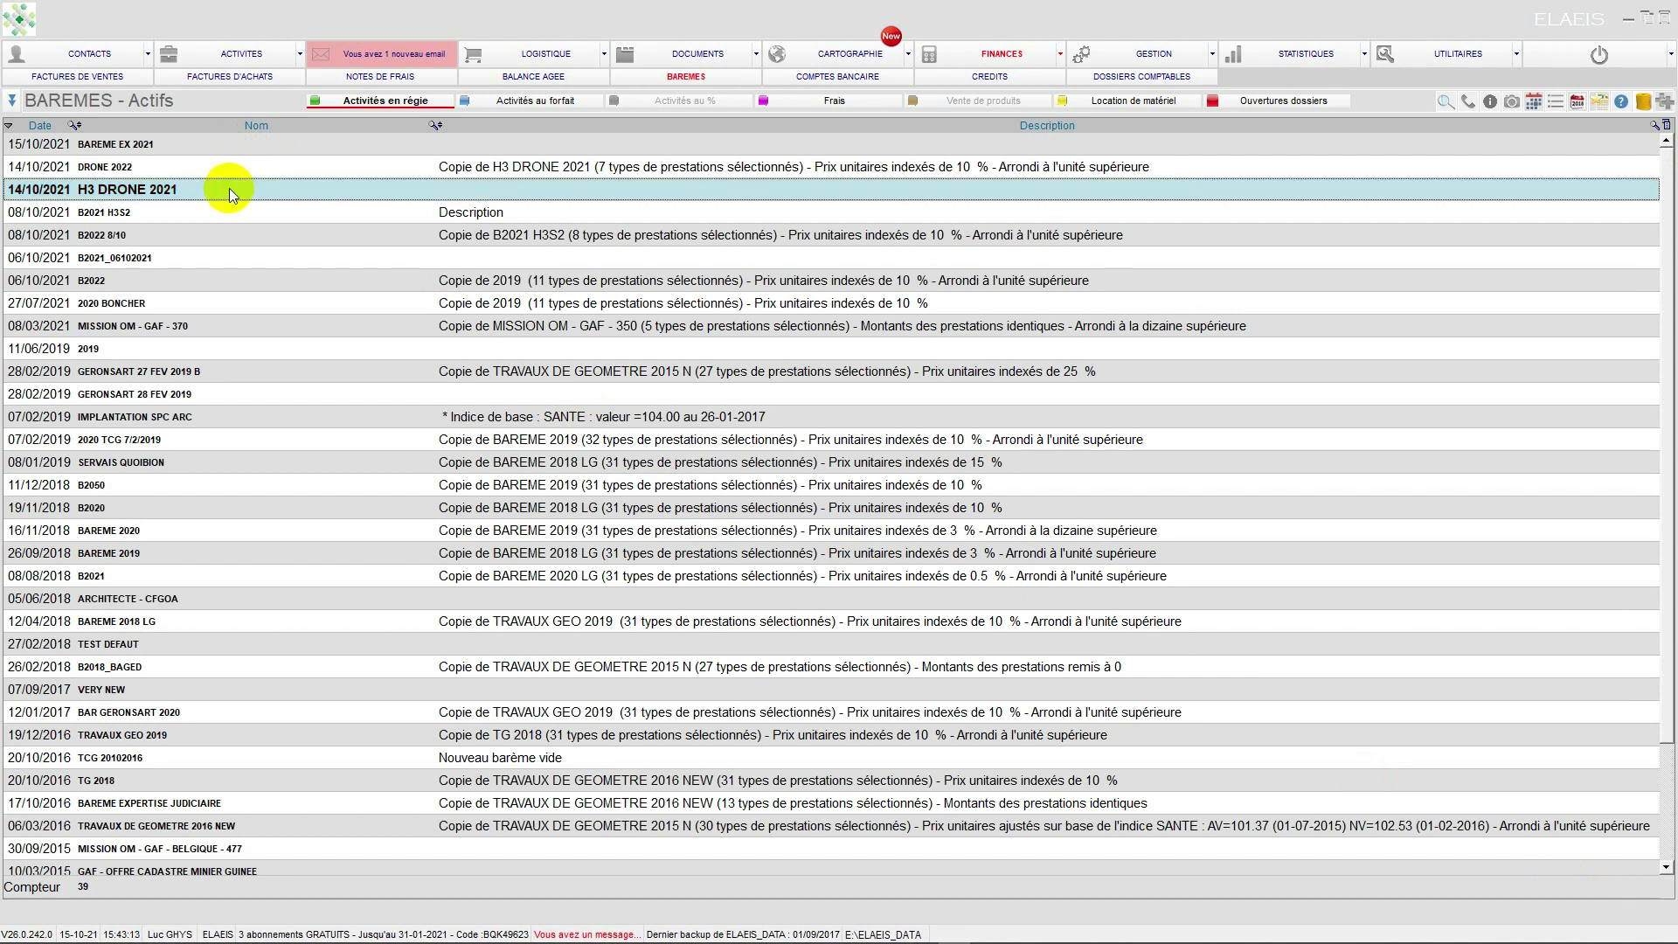
left_click(1459, 115)
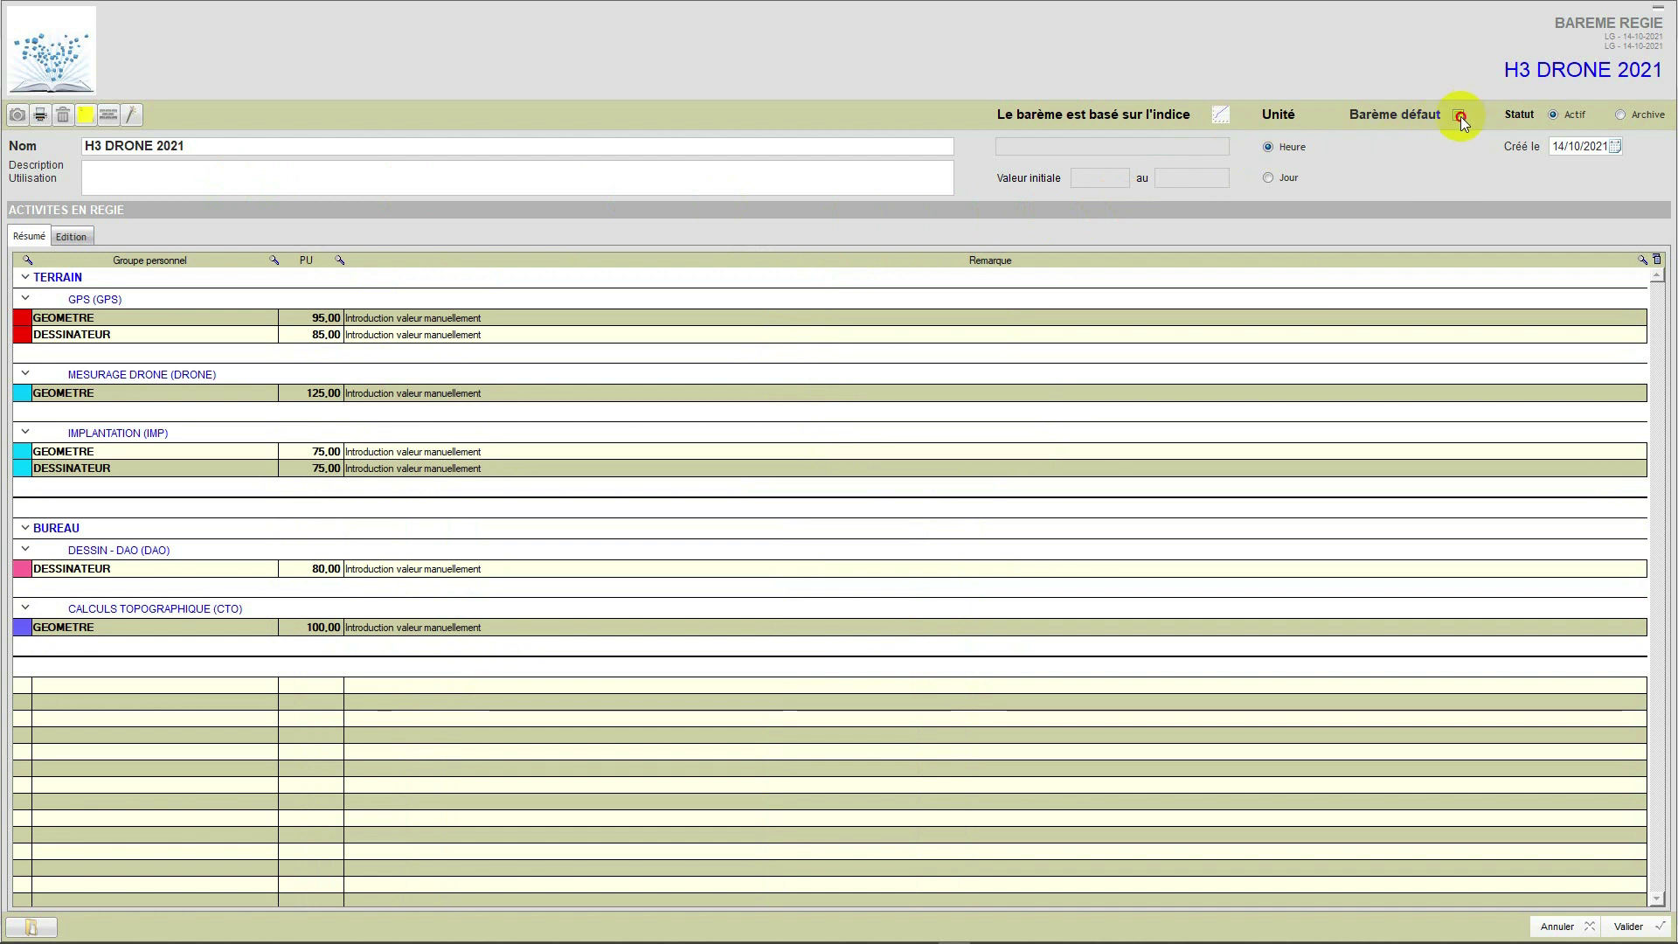
left_click(1630, 926)
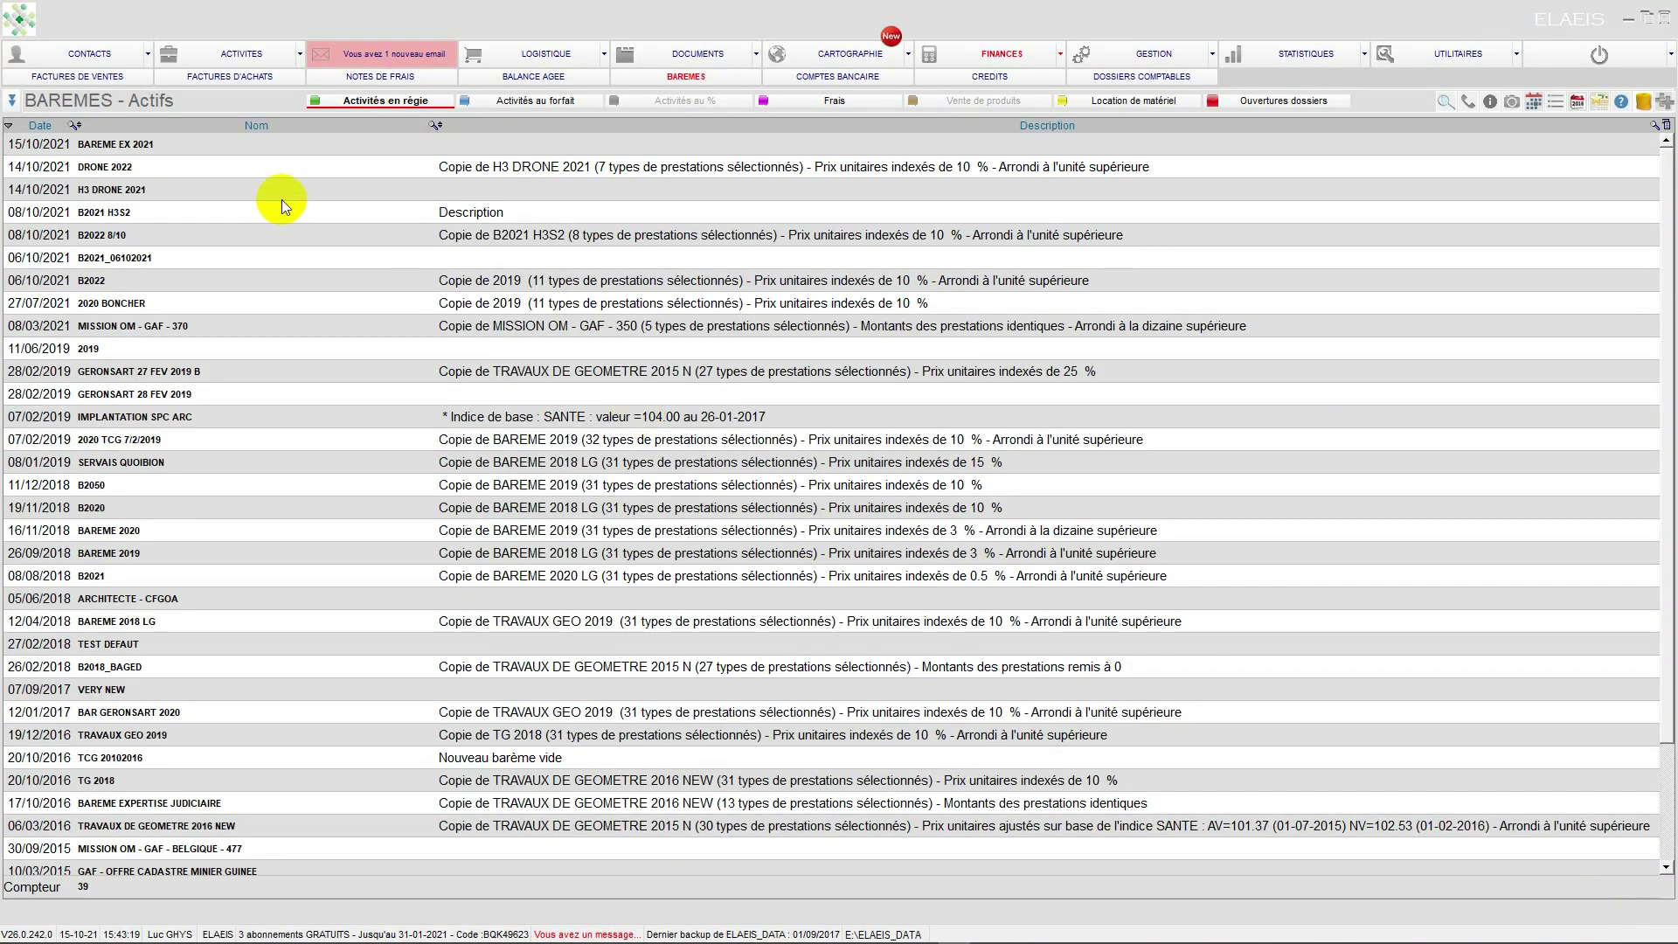
double_click(205, 145)
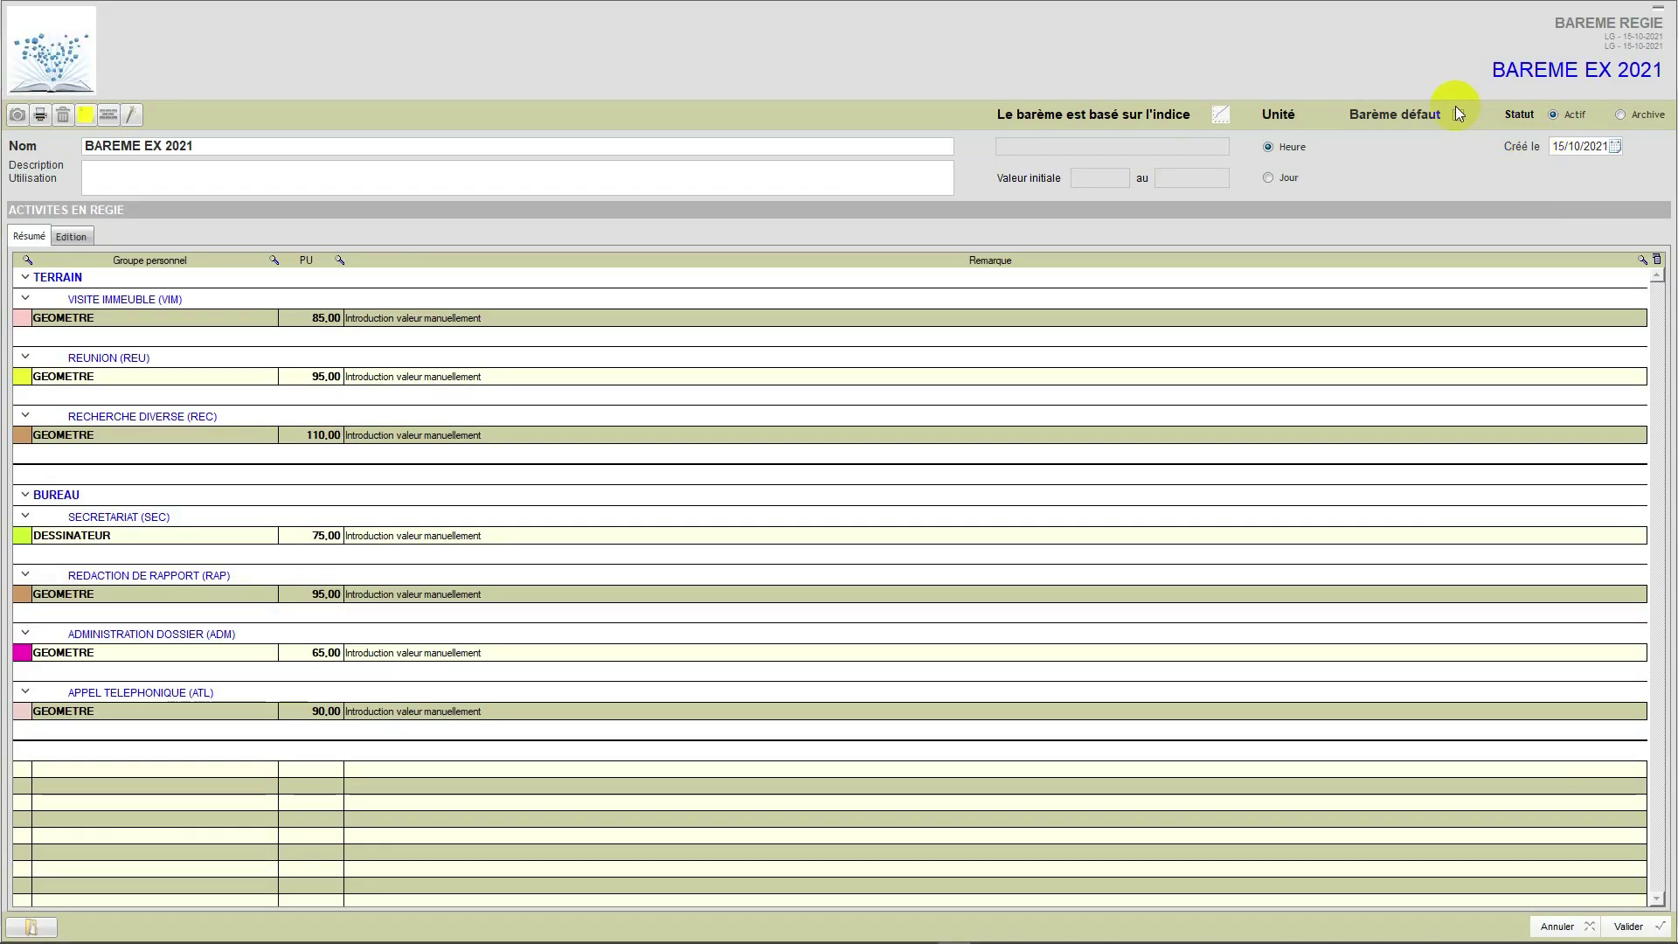
left_click(1456, 113)
left_click(1625, 924)
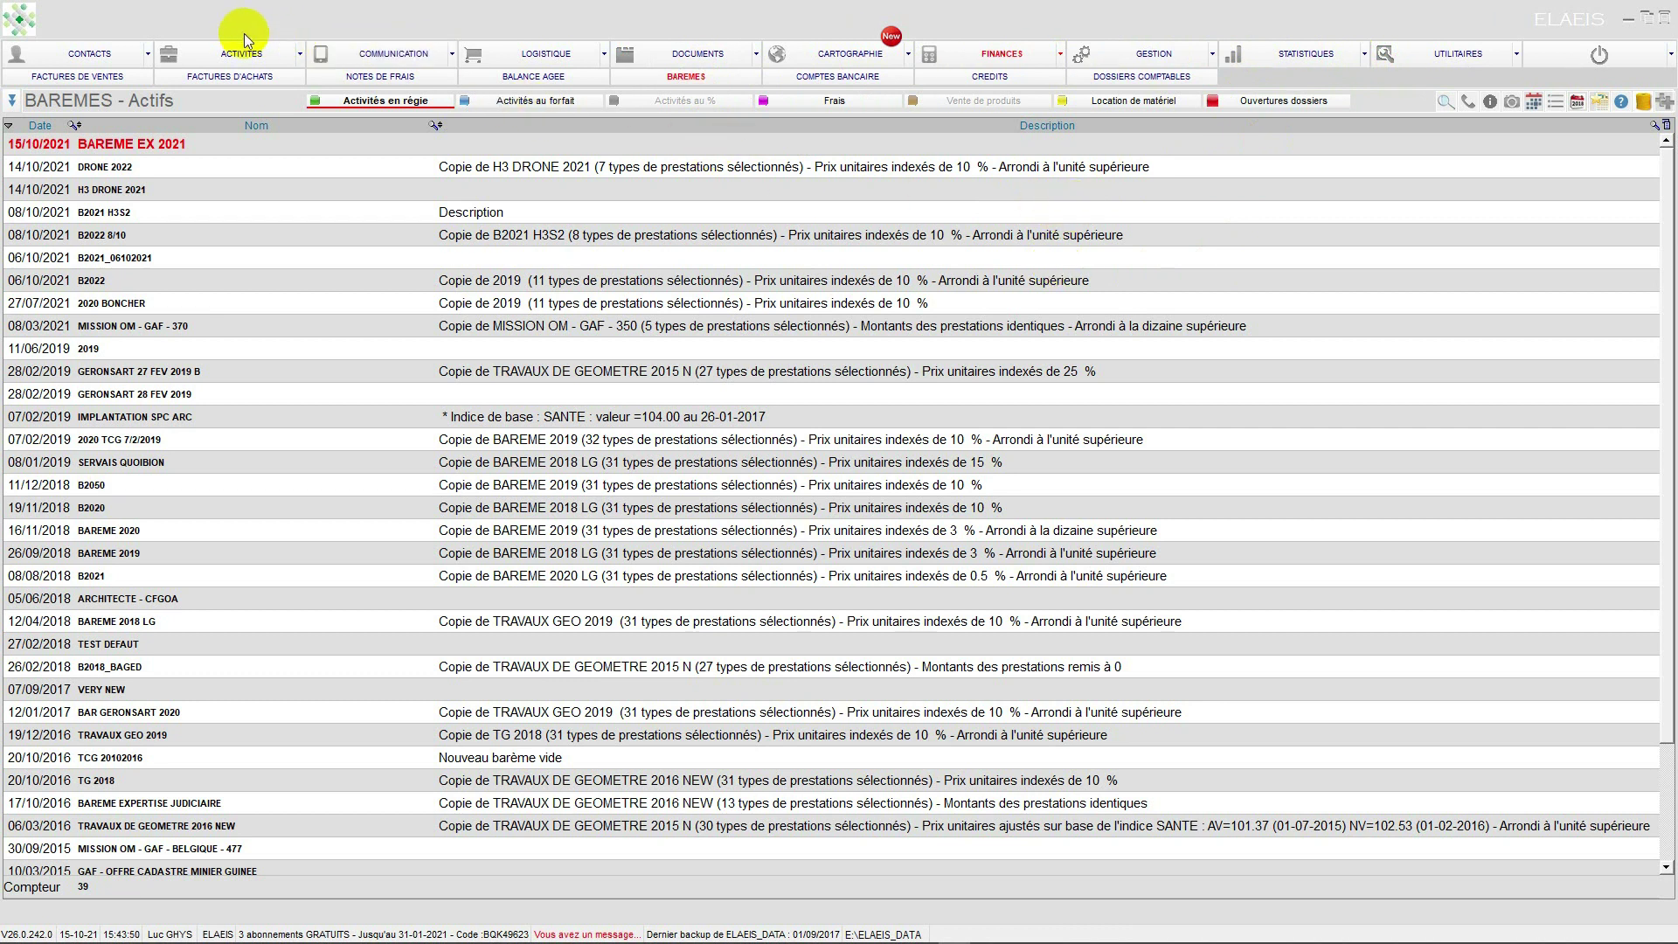
Examine the active personnel cards and the groupe barème assigned to each employee
left_click(113, 55)
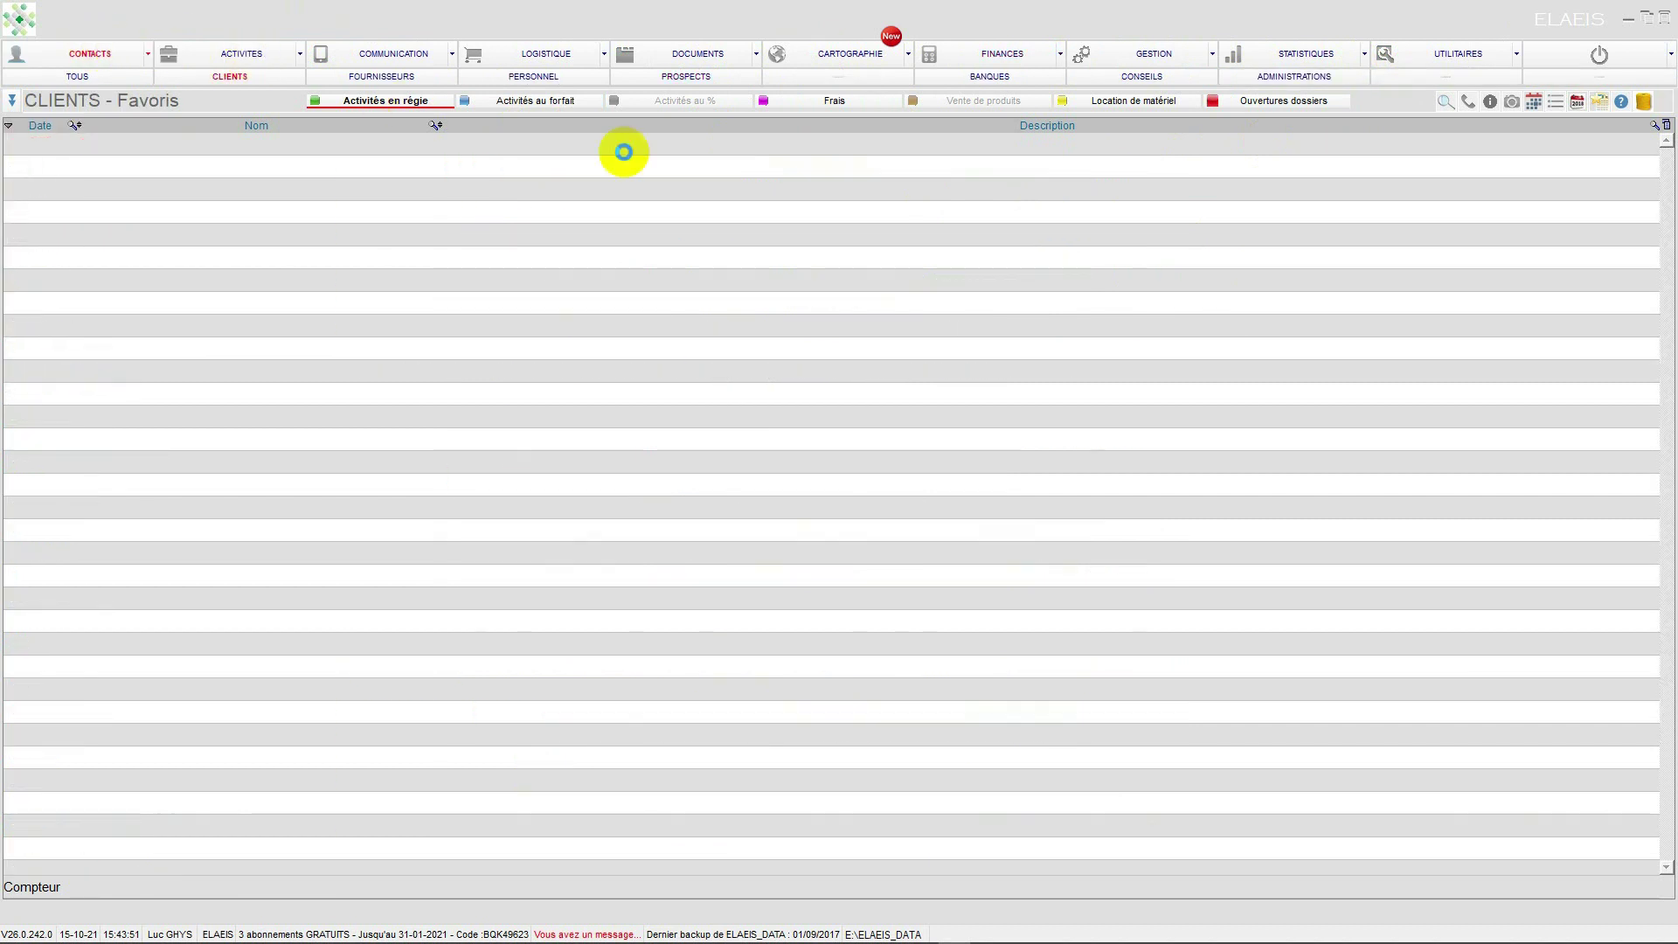
left_click(537, 76)
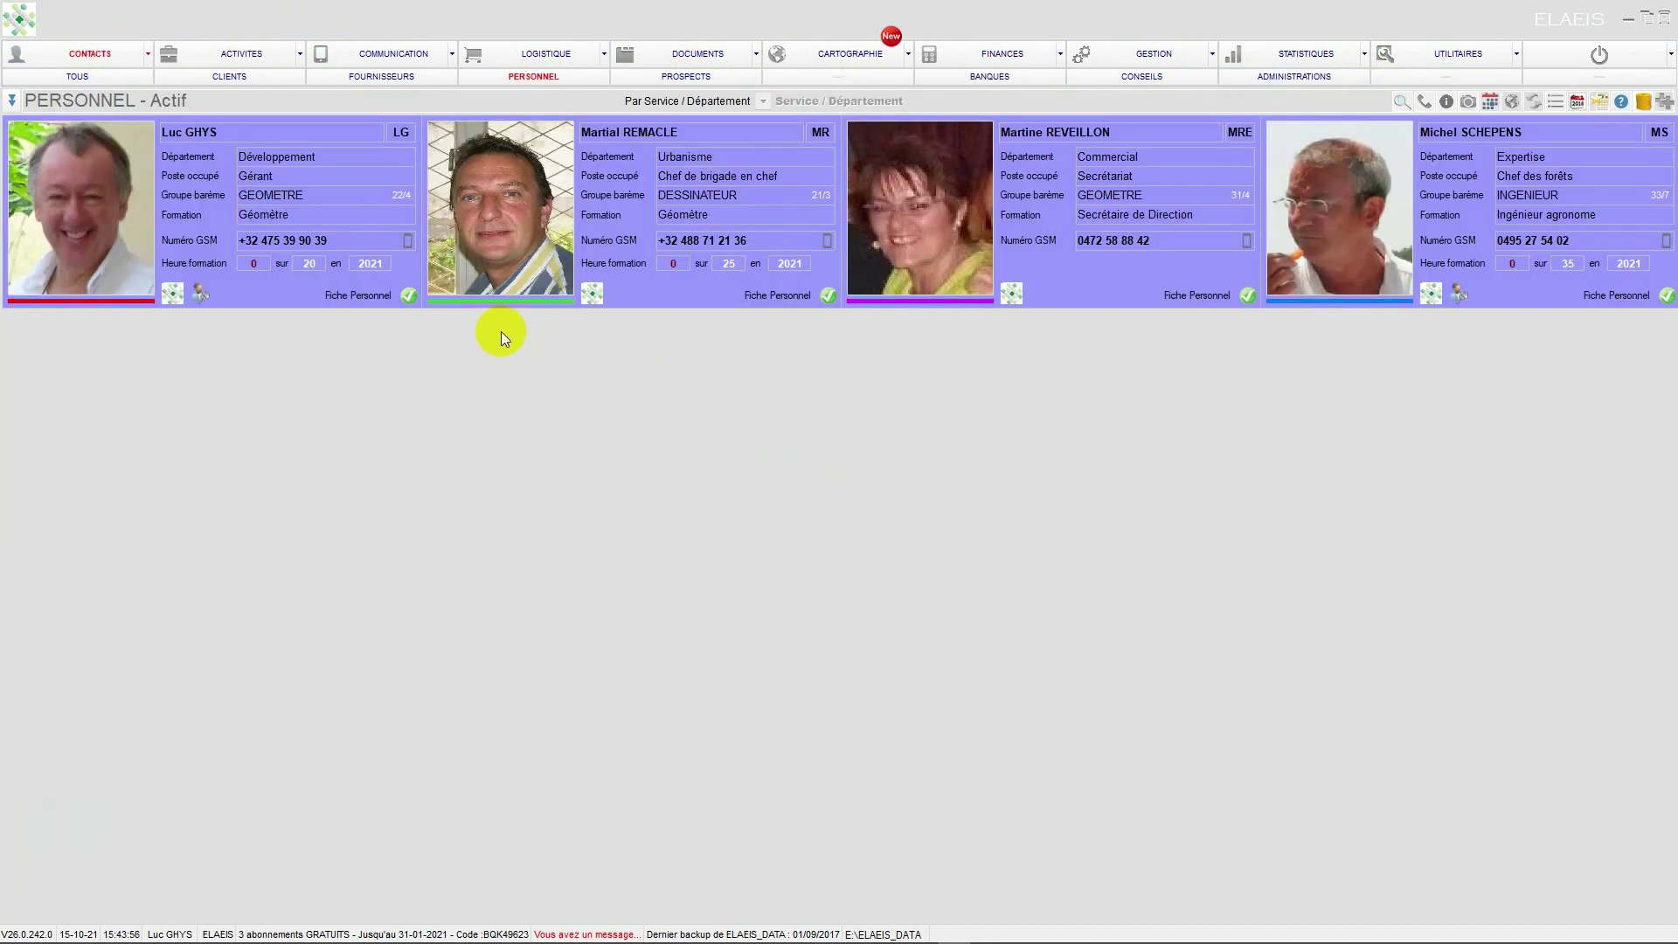
left_click(475, 280)
Start a new dossier among the activities and choose the fourth client in the client list as its contact
left_click(253, 63)
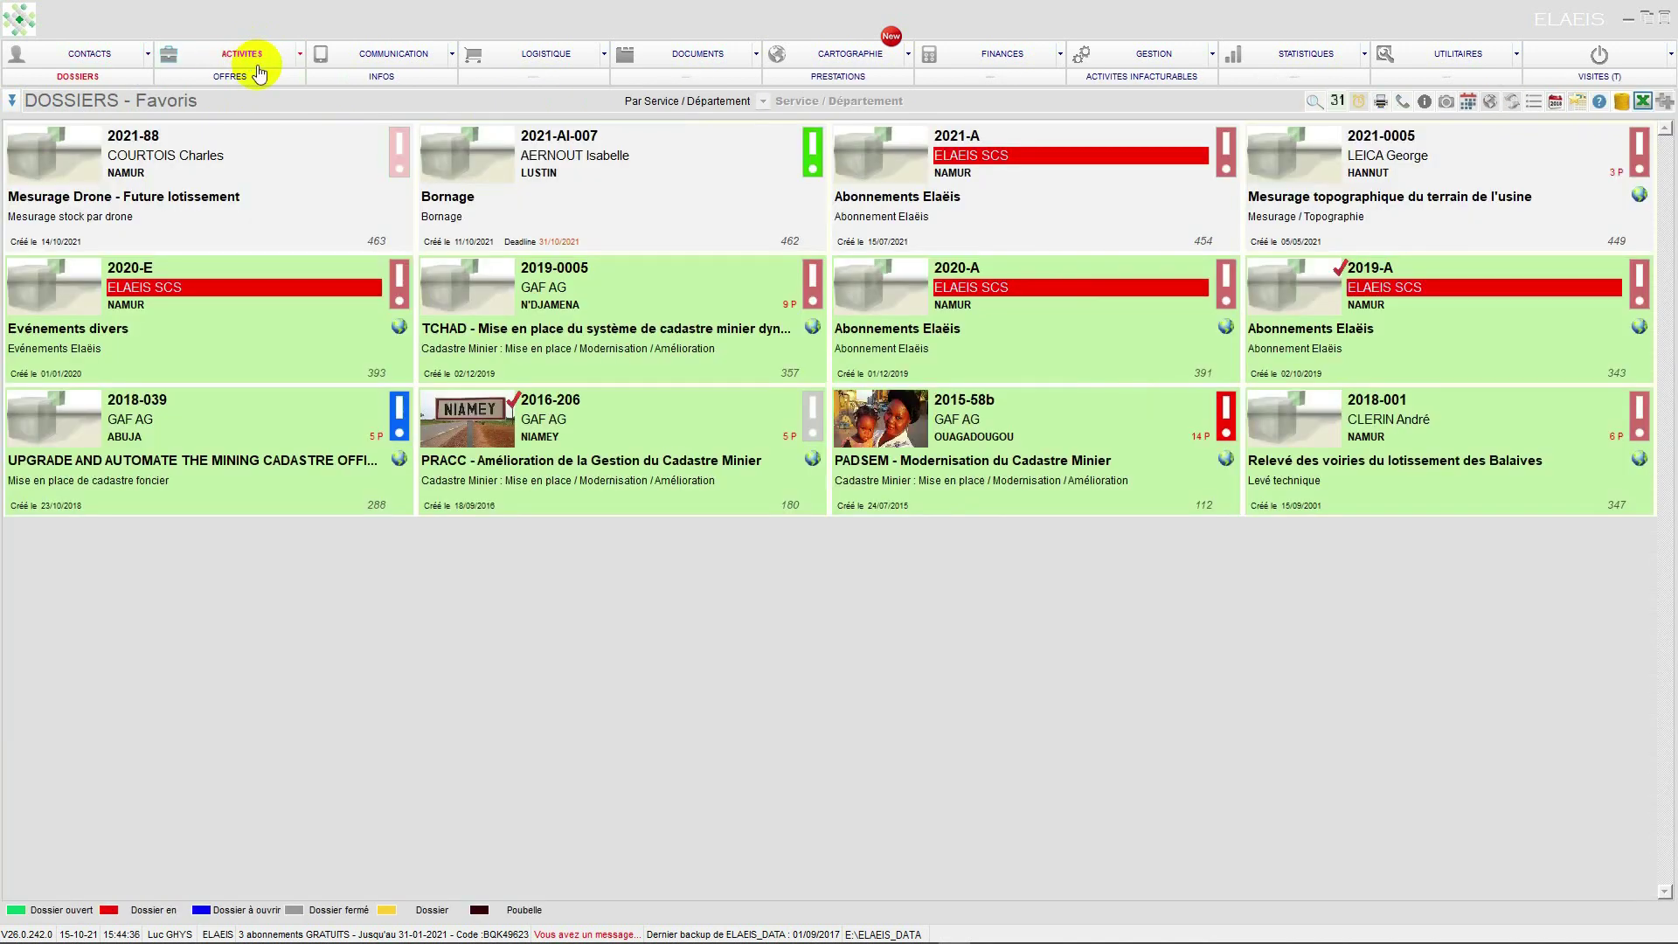
left_click(1665, 102)
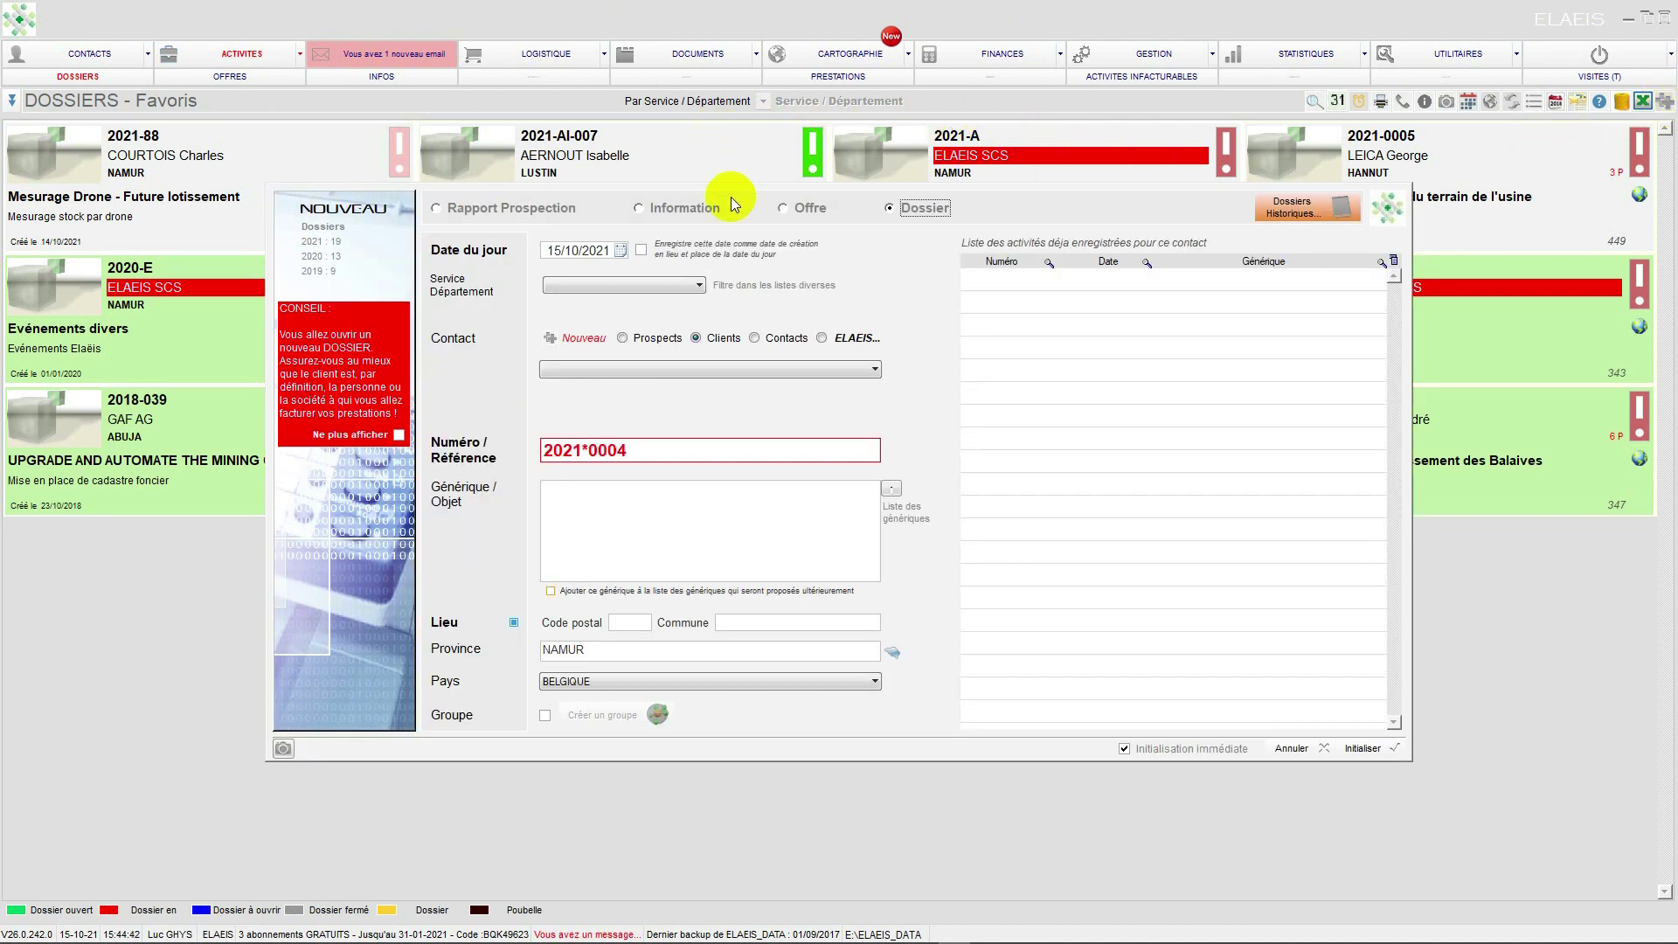
left_click_drag(1041, 213, 1037, 54)
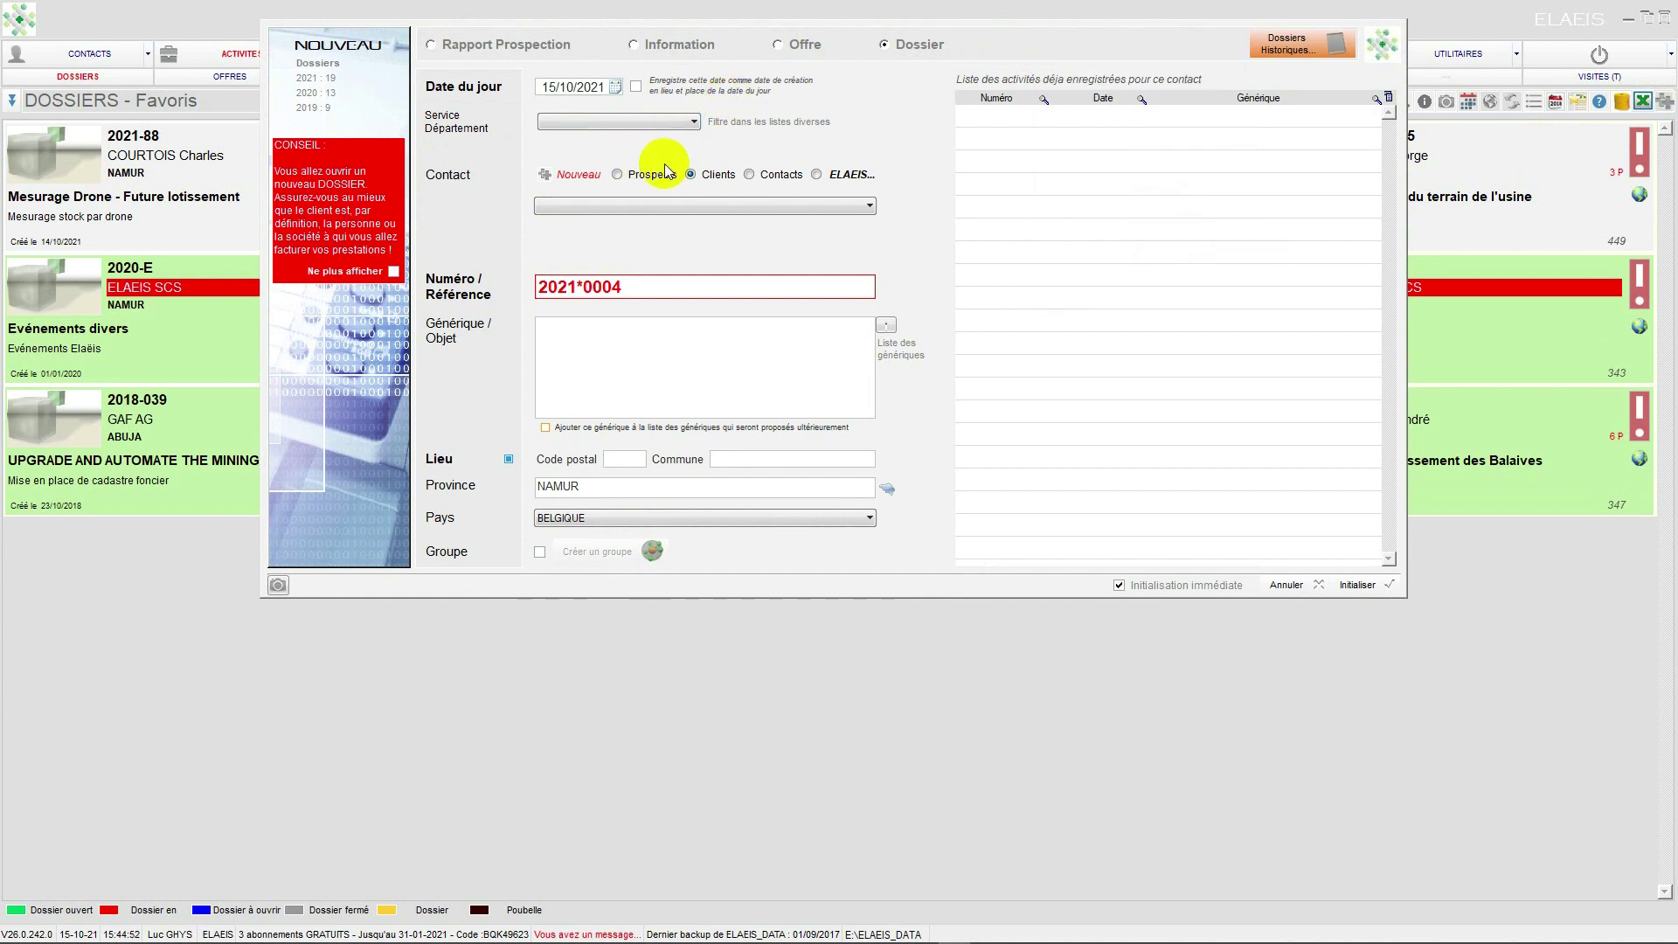
left_click(869, 205)
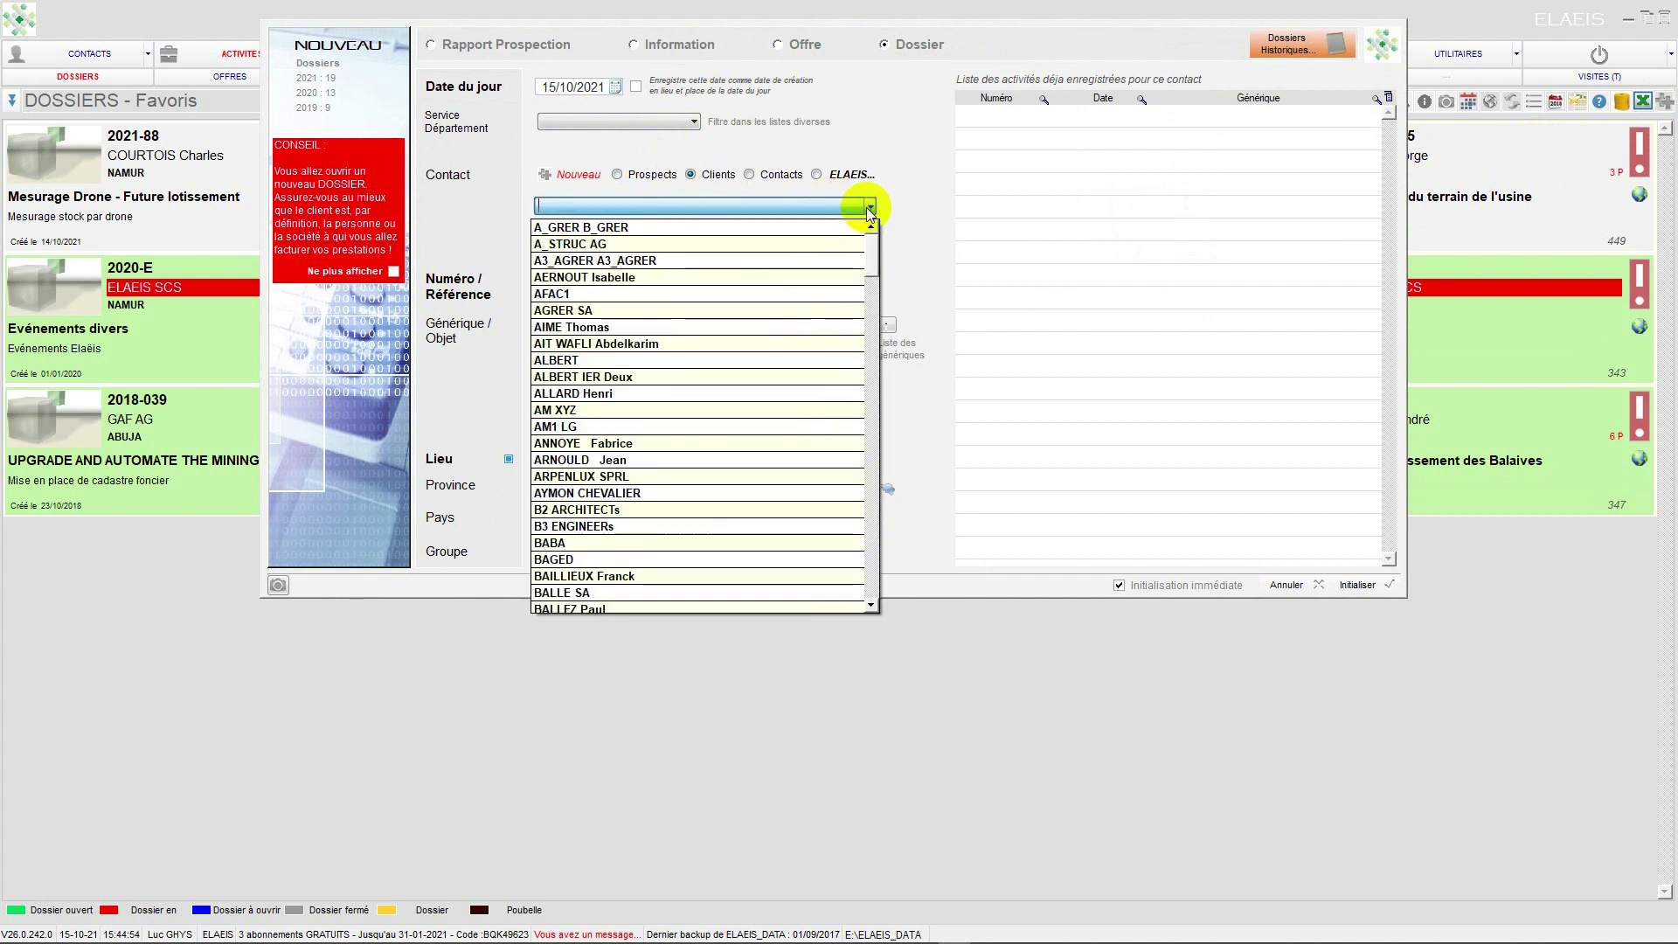
left_click(612, 278)
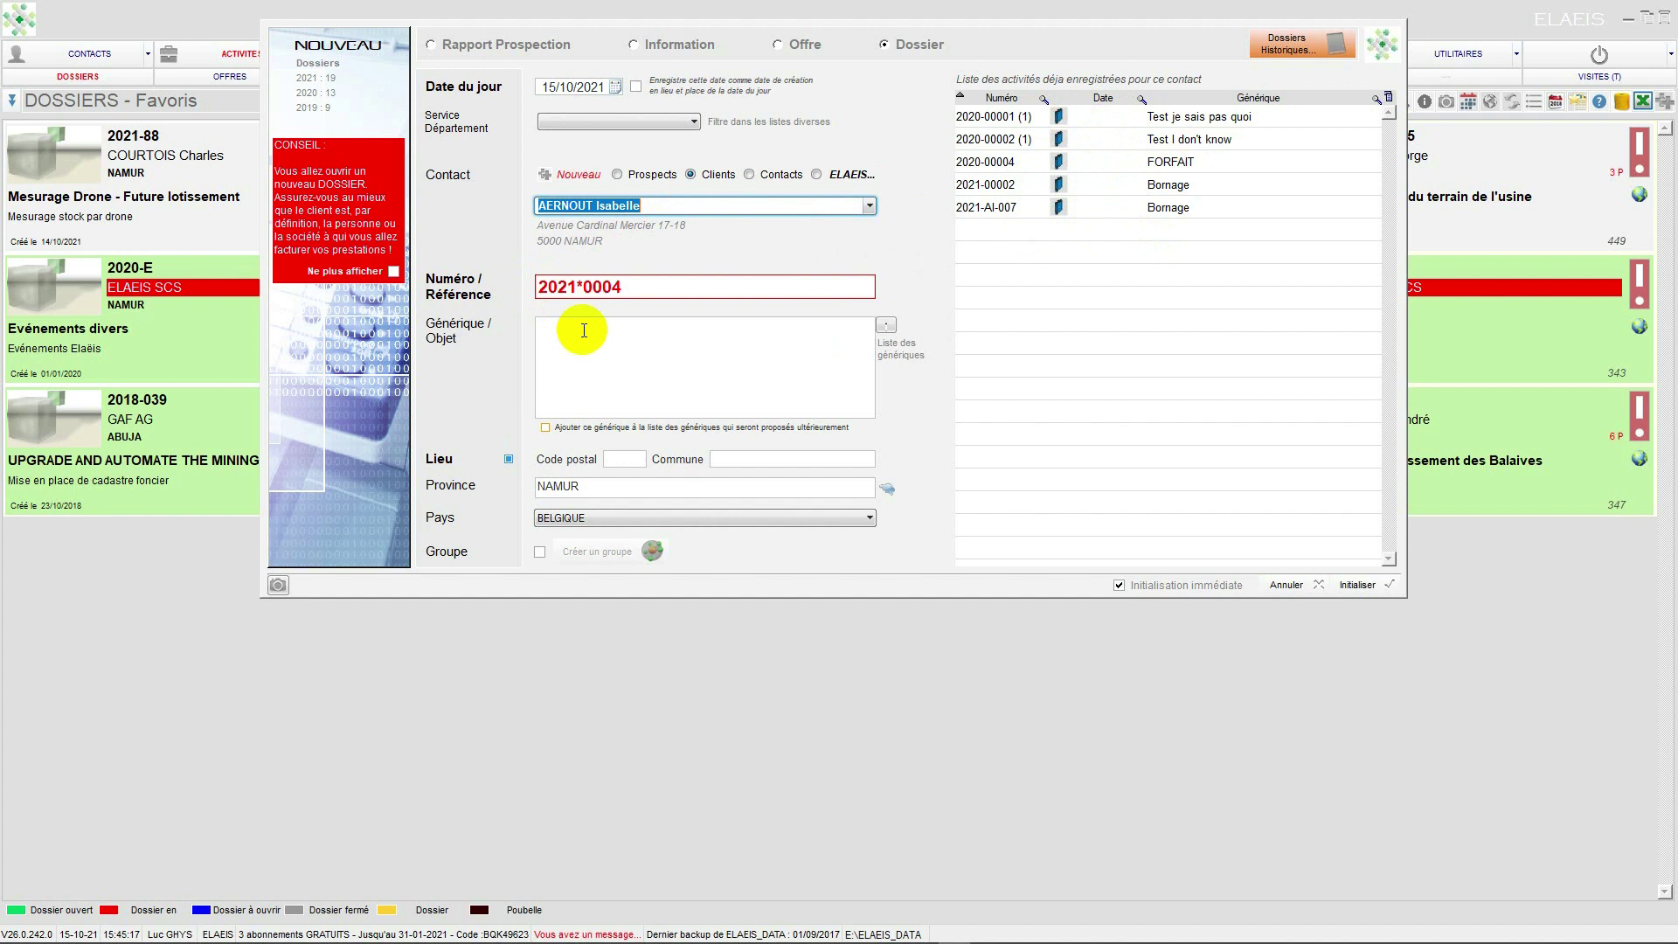
Set the dossier reference to 2021* EX 0004 and its générique to "Expertise bureaux"
left_click(657, 287)
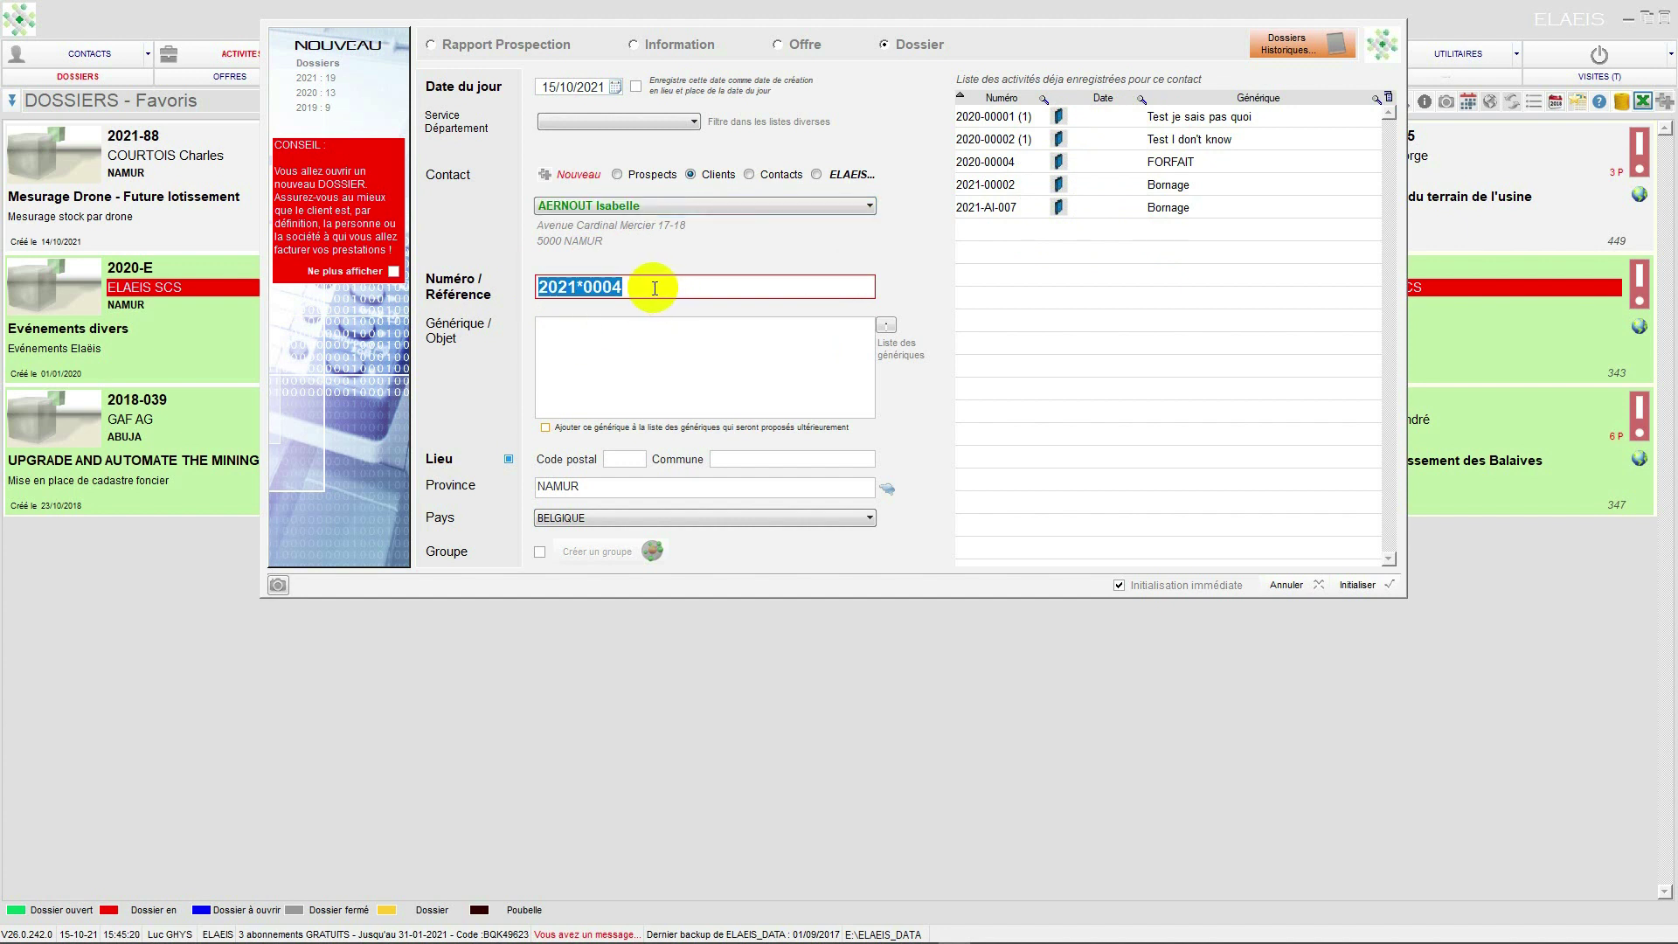
left_click(654, 287)
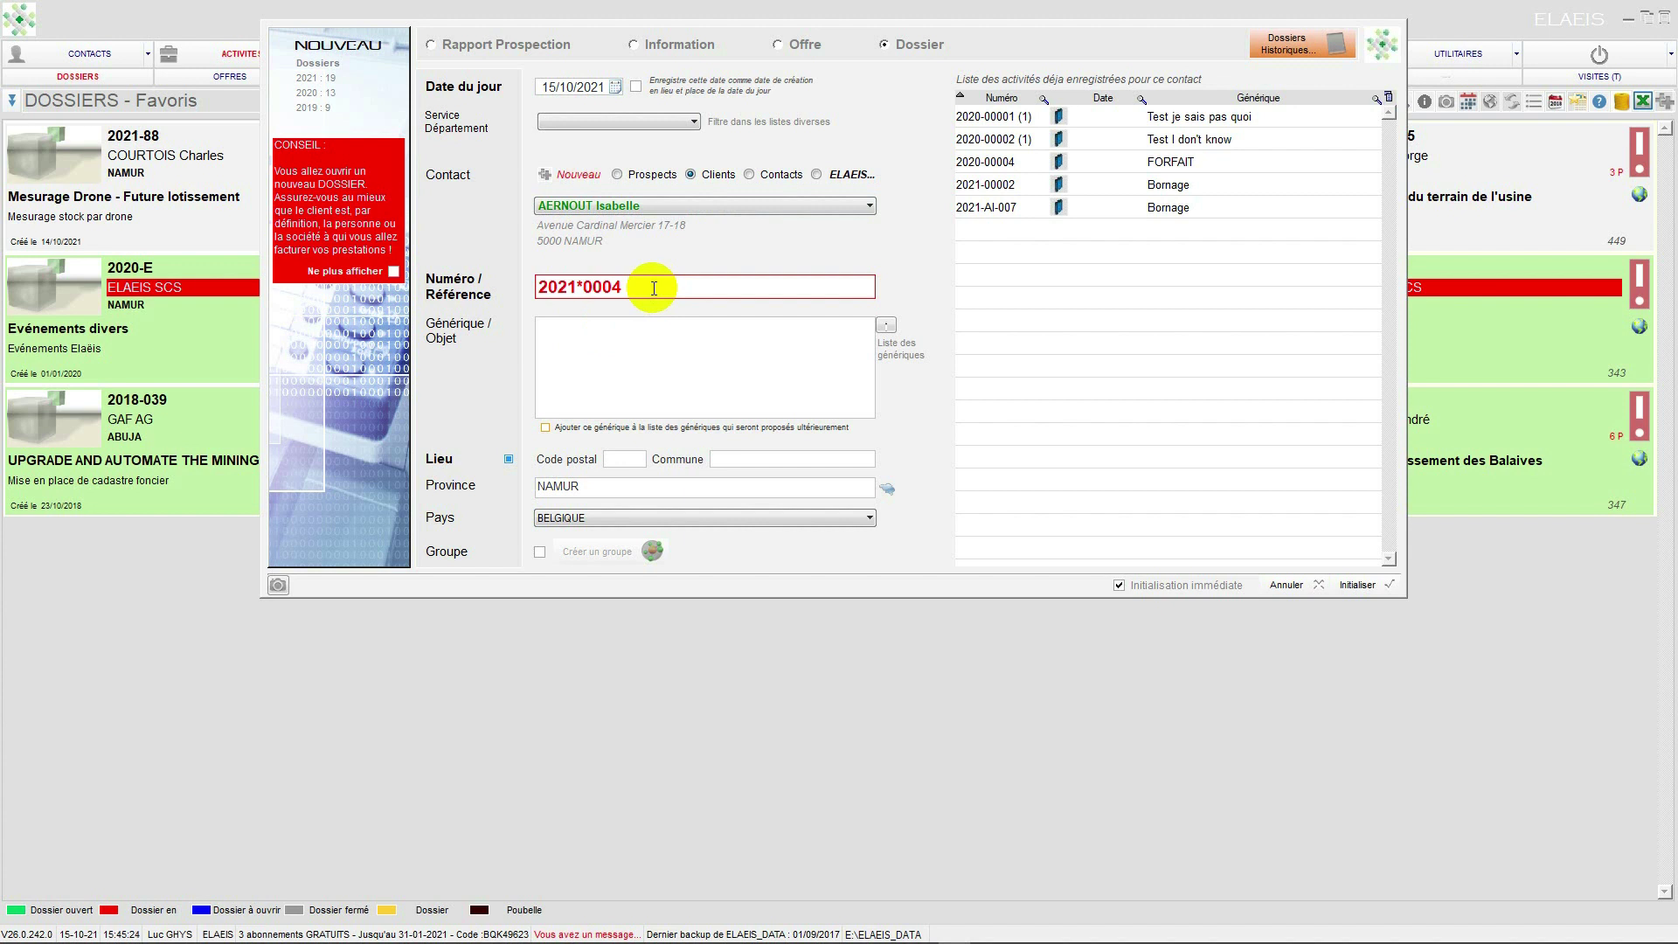
type("EX")
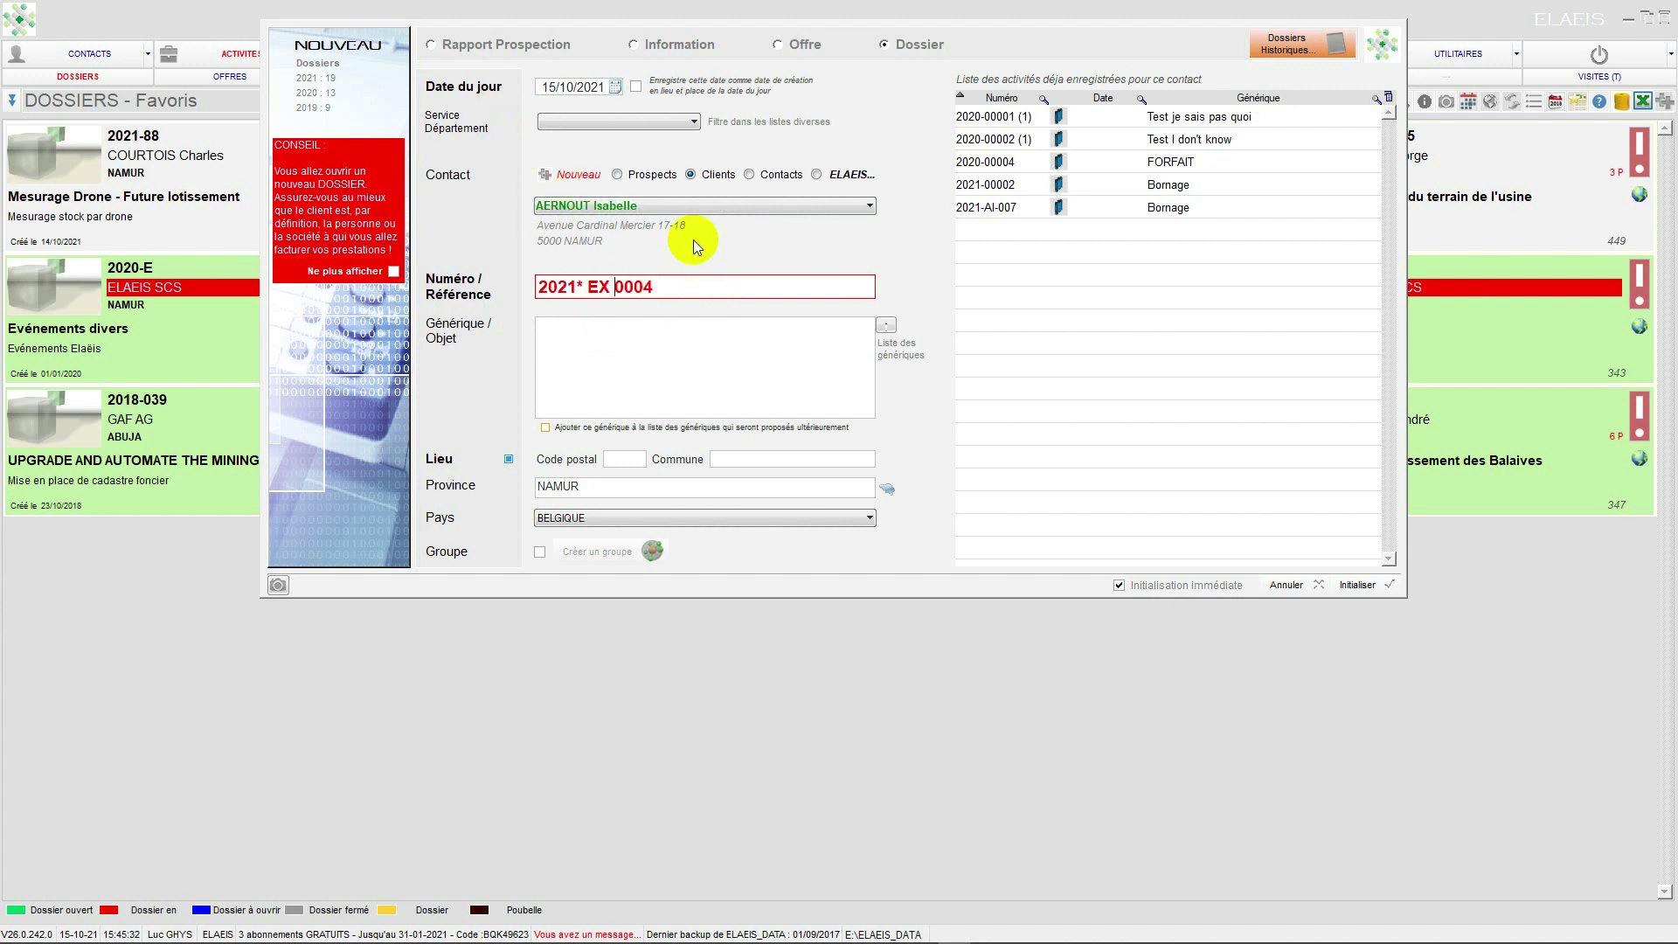
left_click(666, 329)
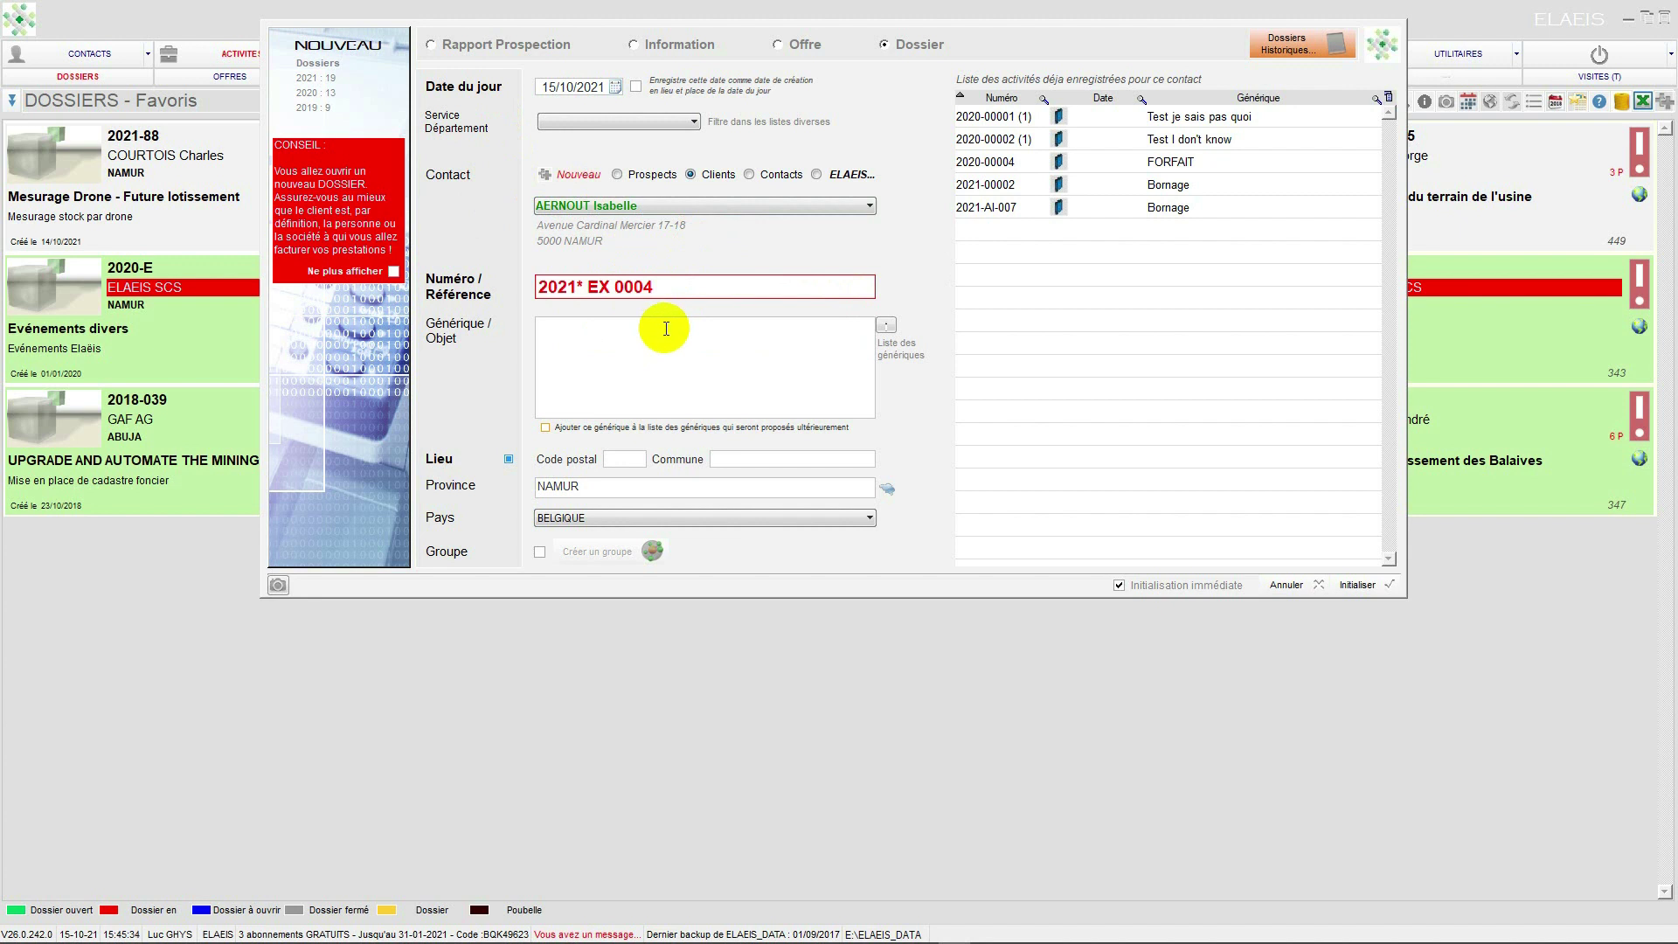
type("Expertise bureaux")
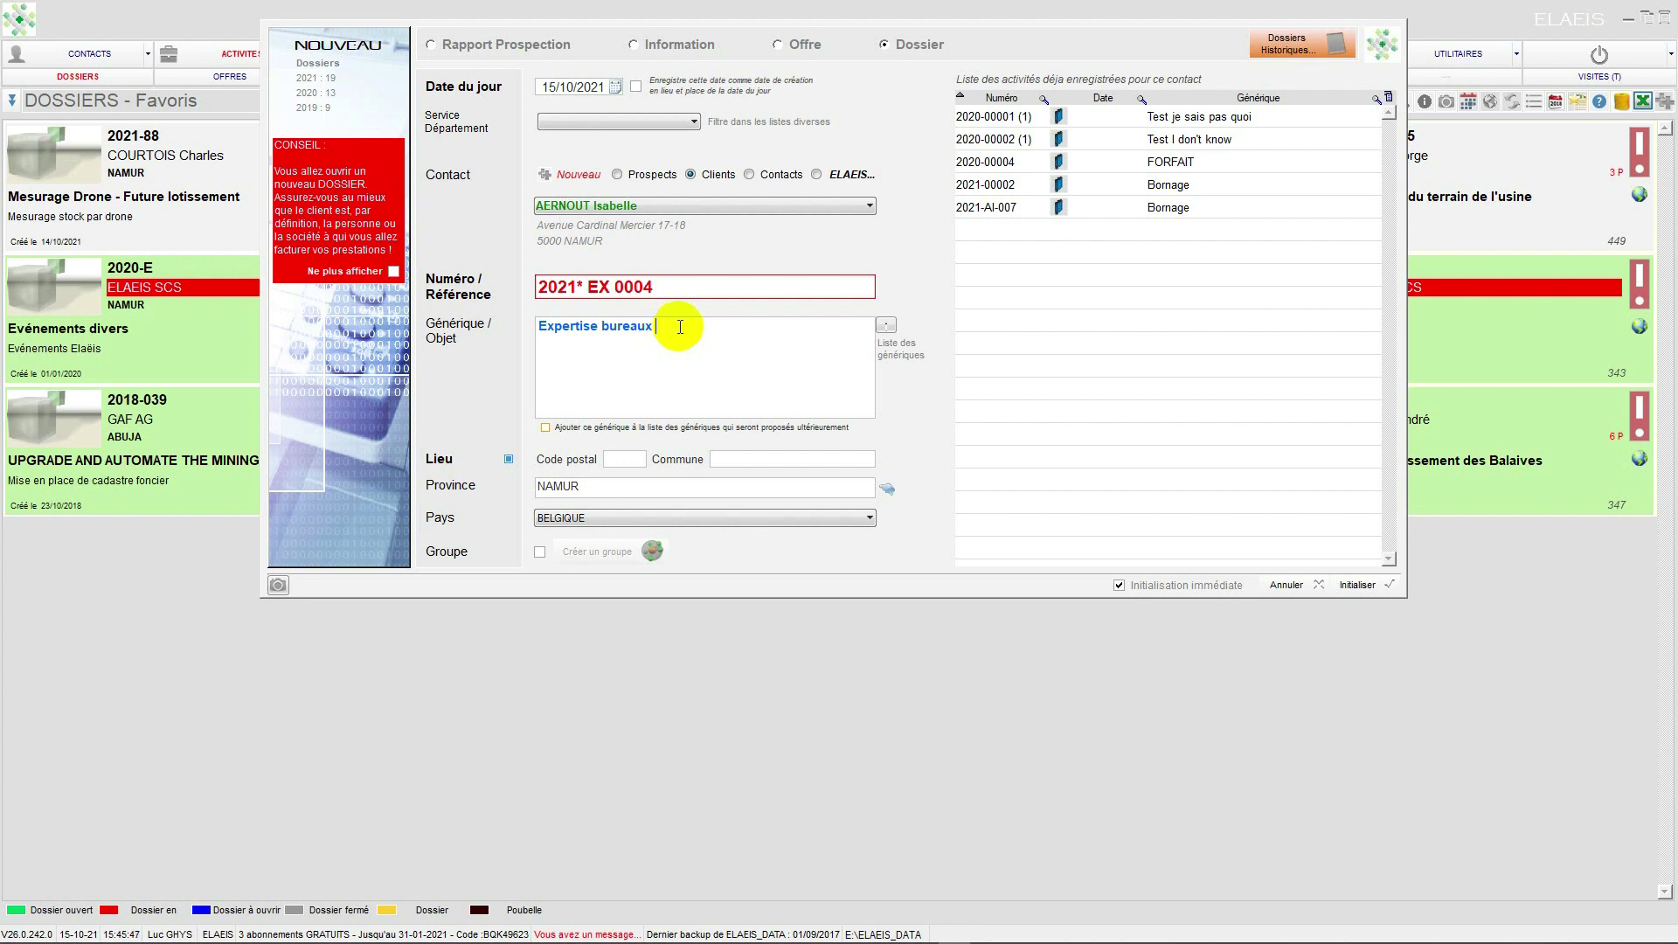
Set the dossier's location to postal code 5100, commune Erpent, and initialise the dossier
left_click(625, 460)
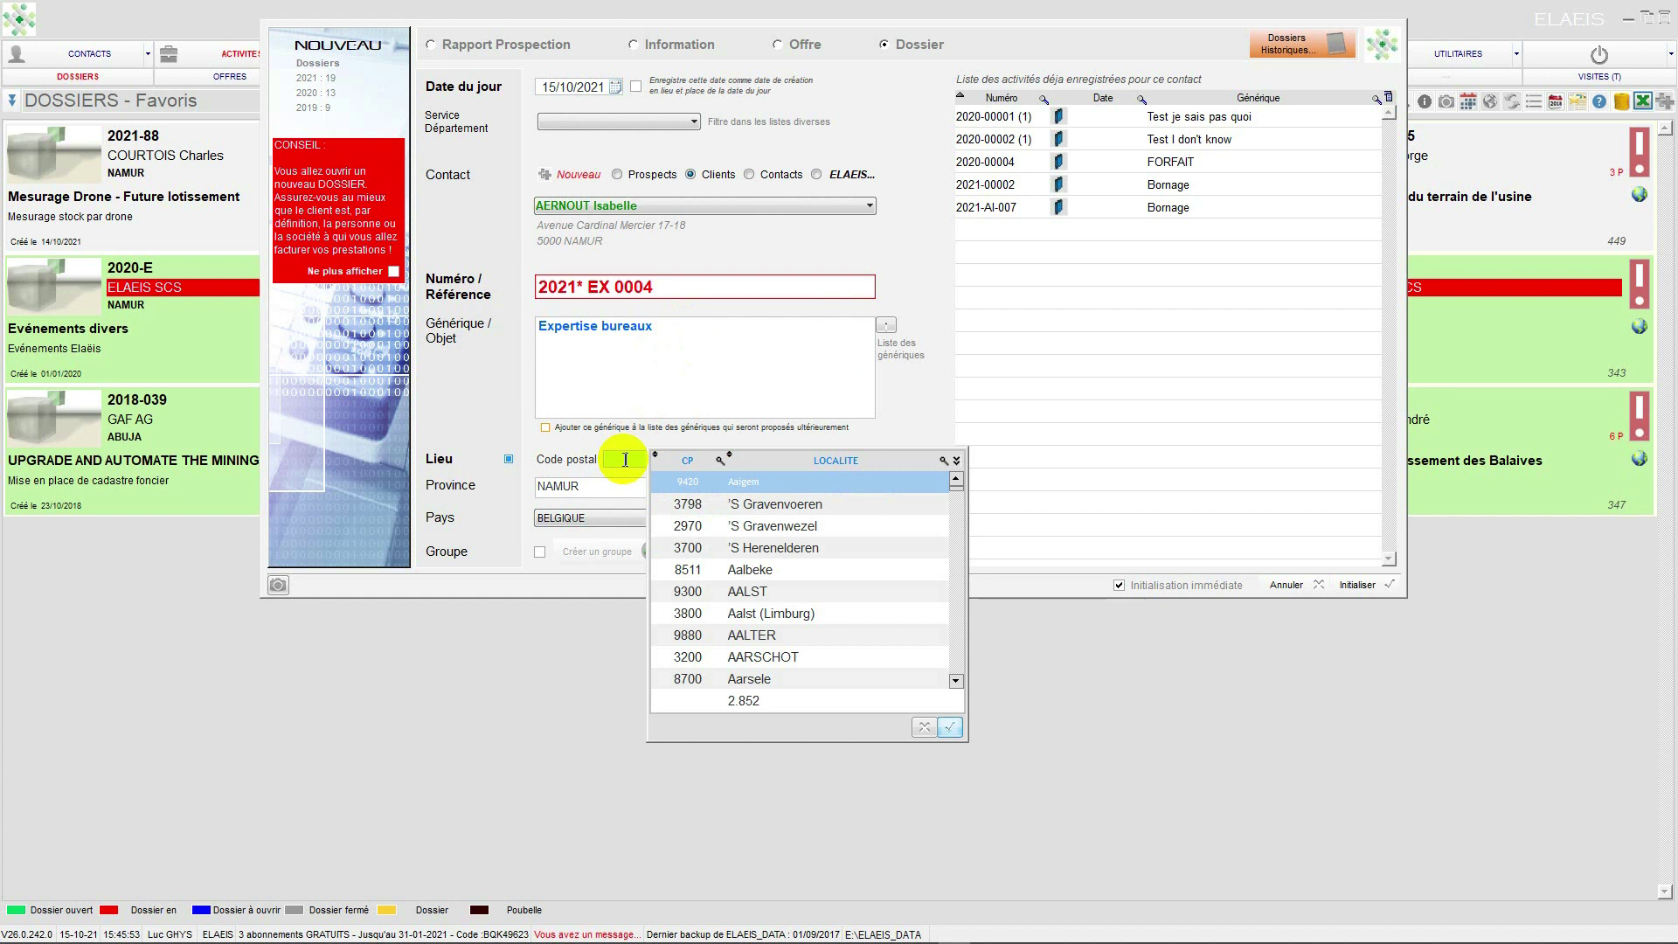
type("5100")
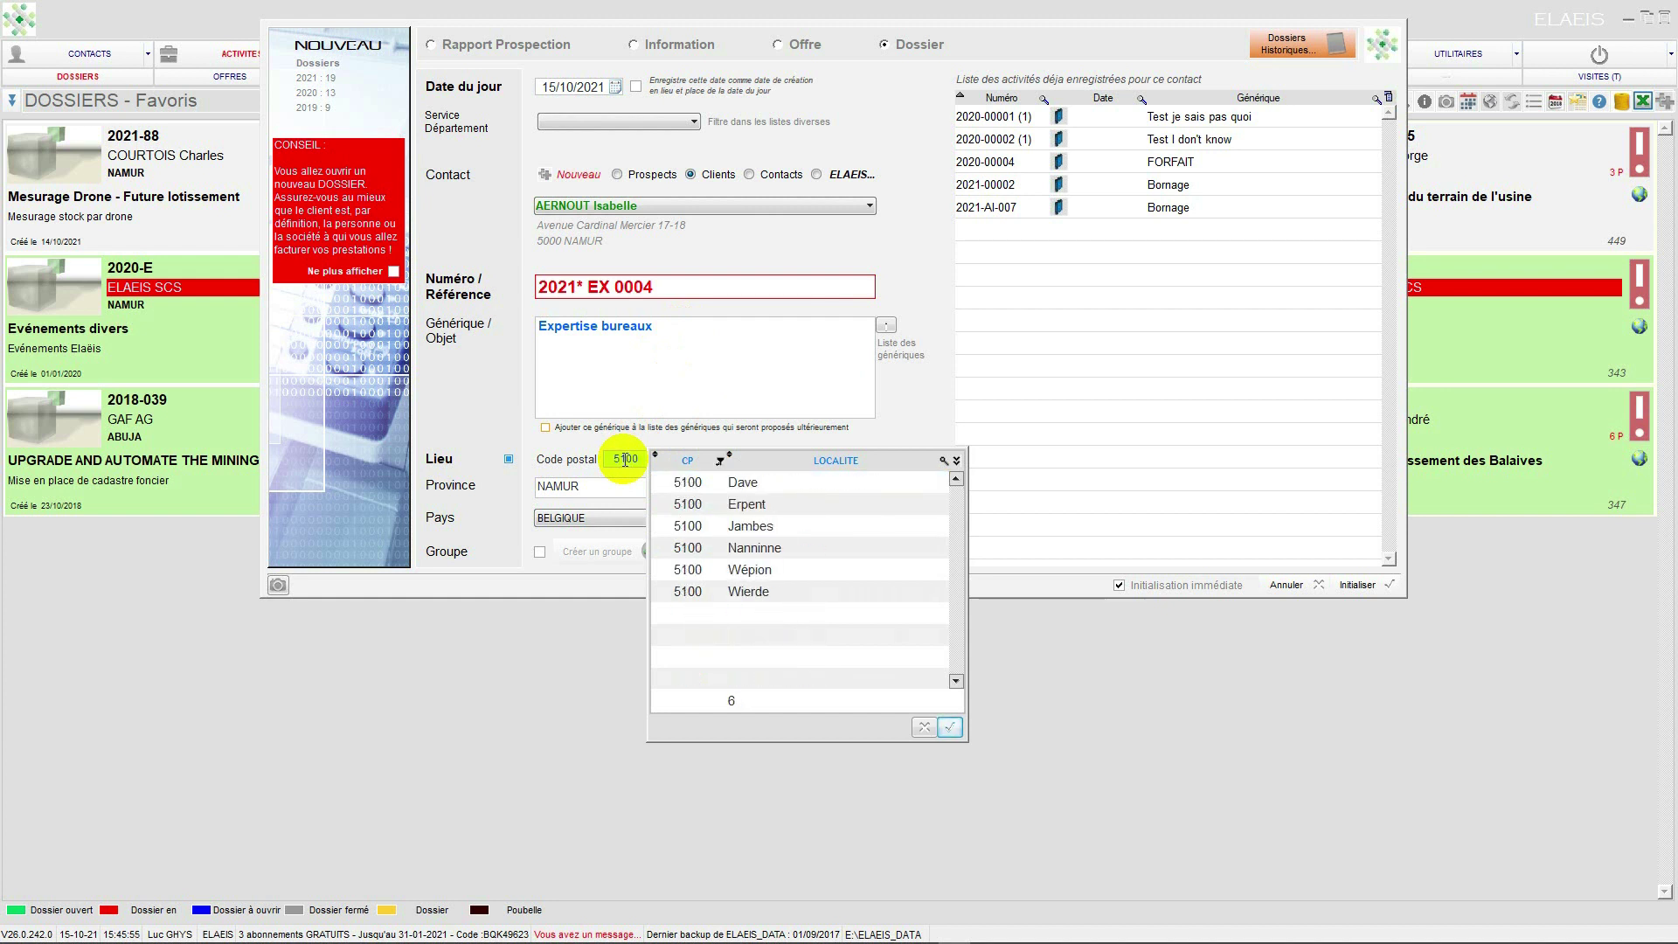
left_click(712, 502)
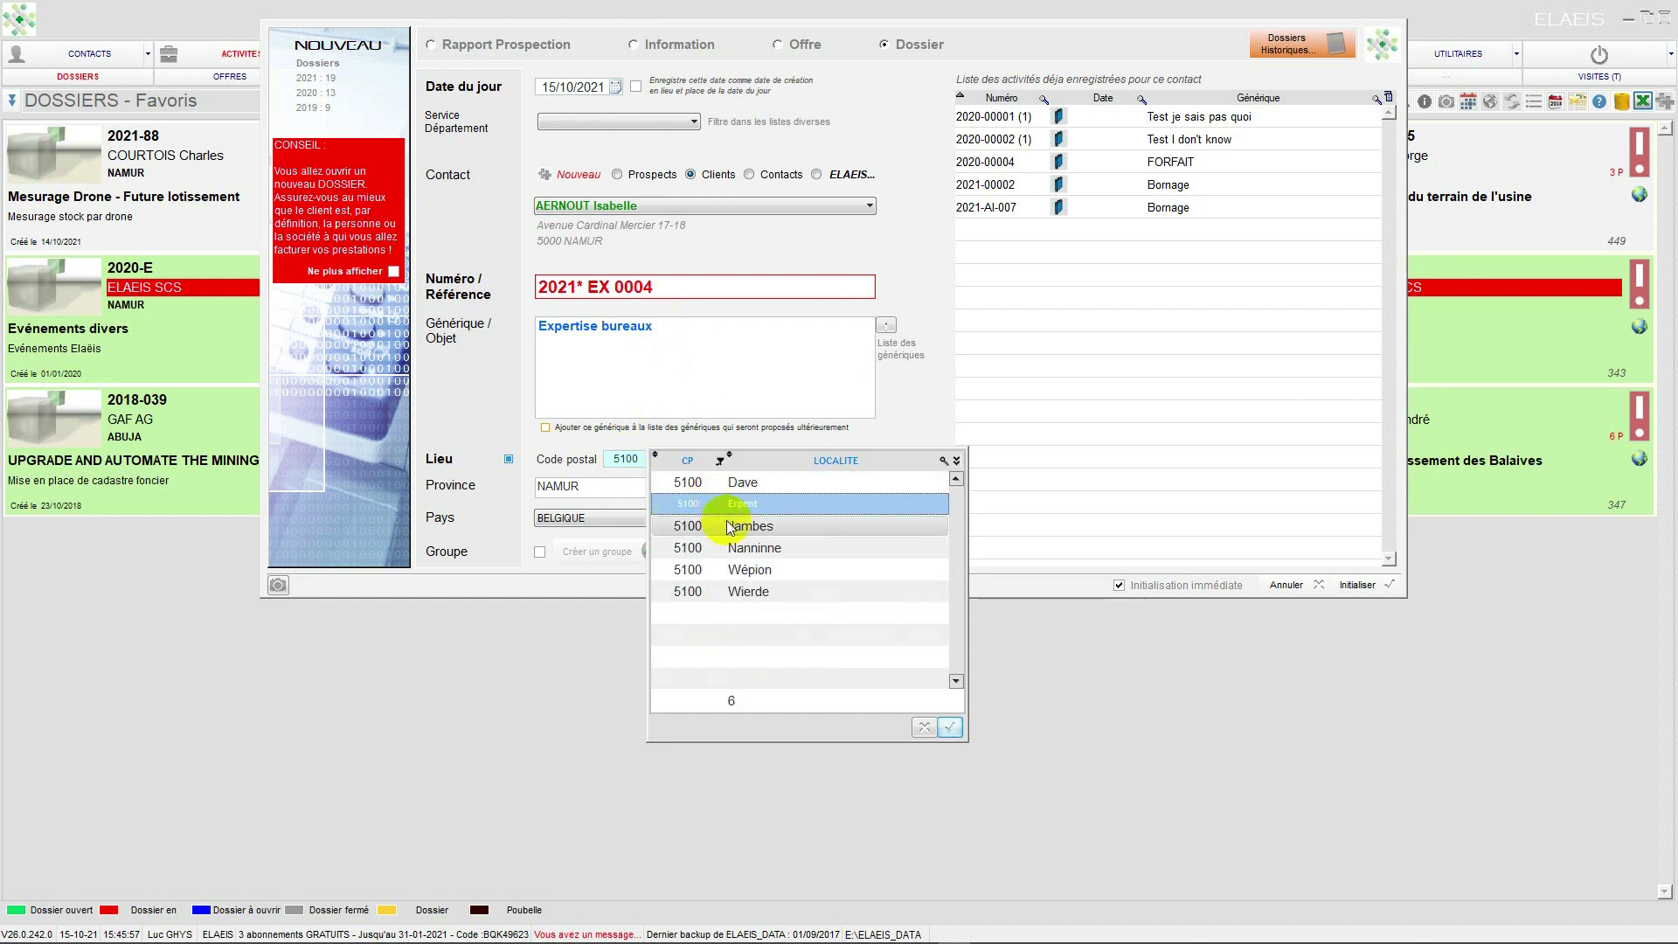
left_click(949, 727)
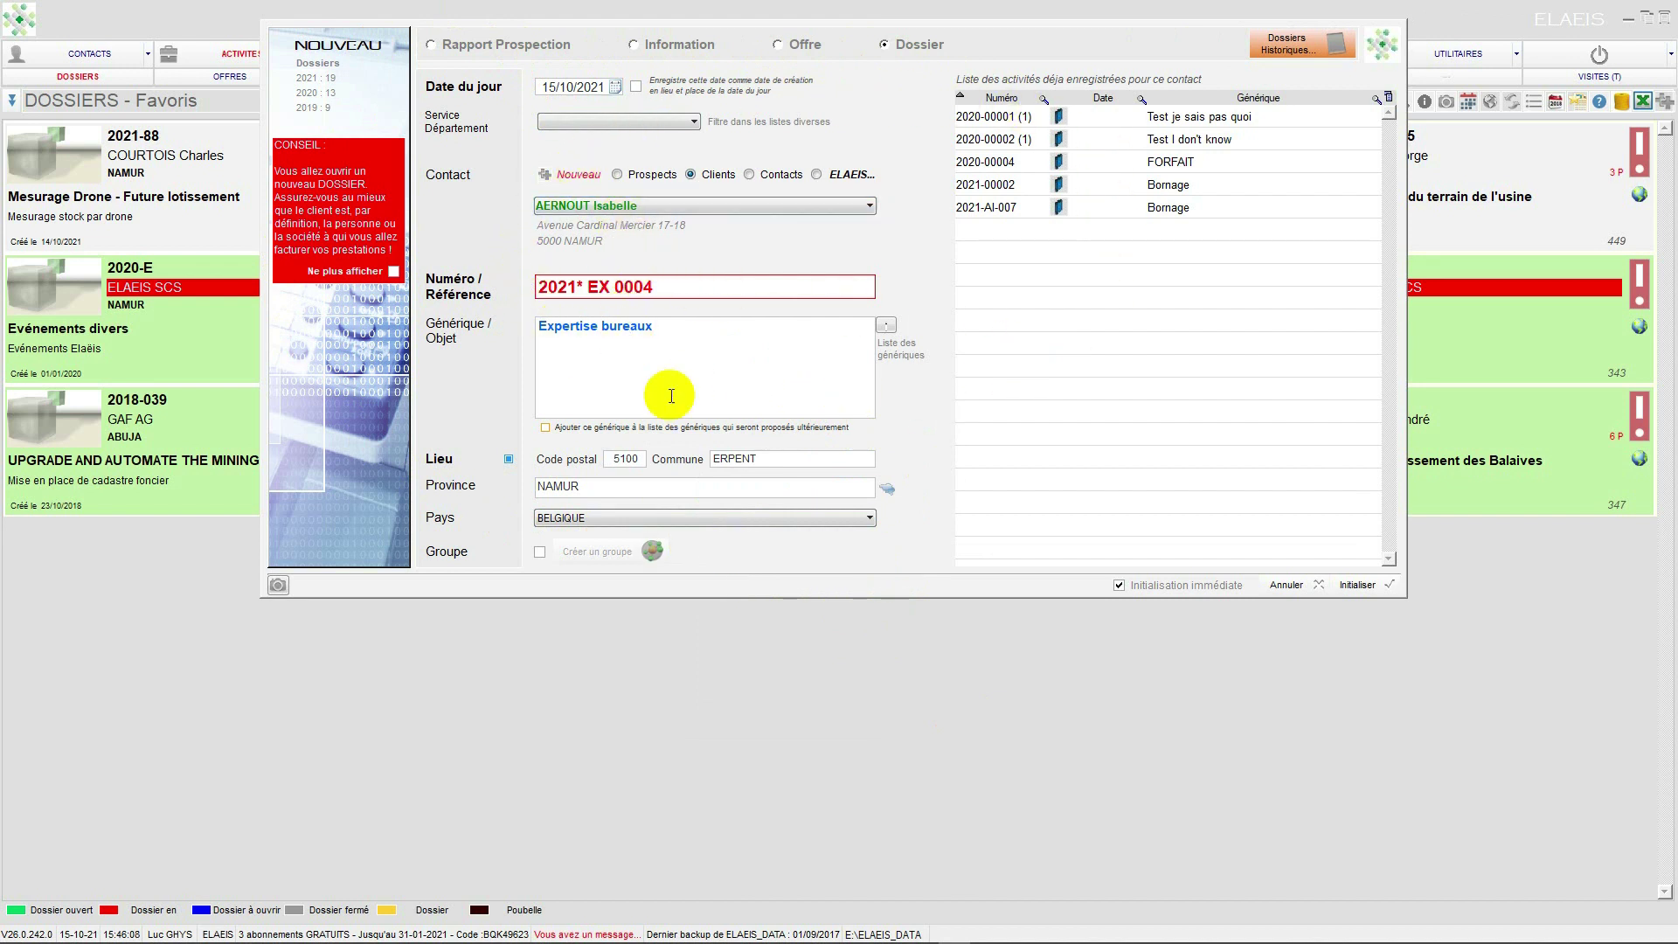
left_click(1352, 585)
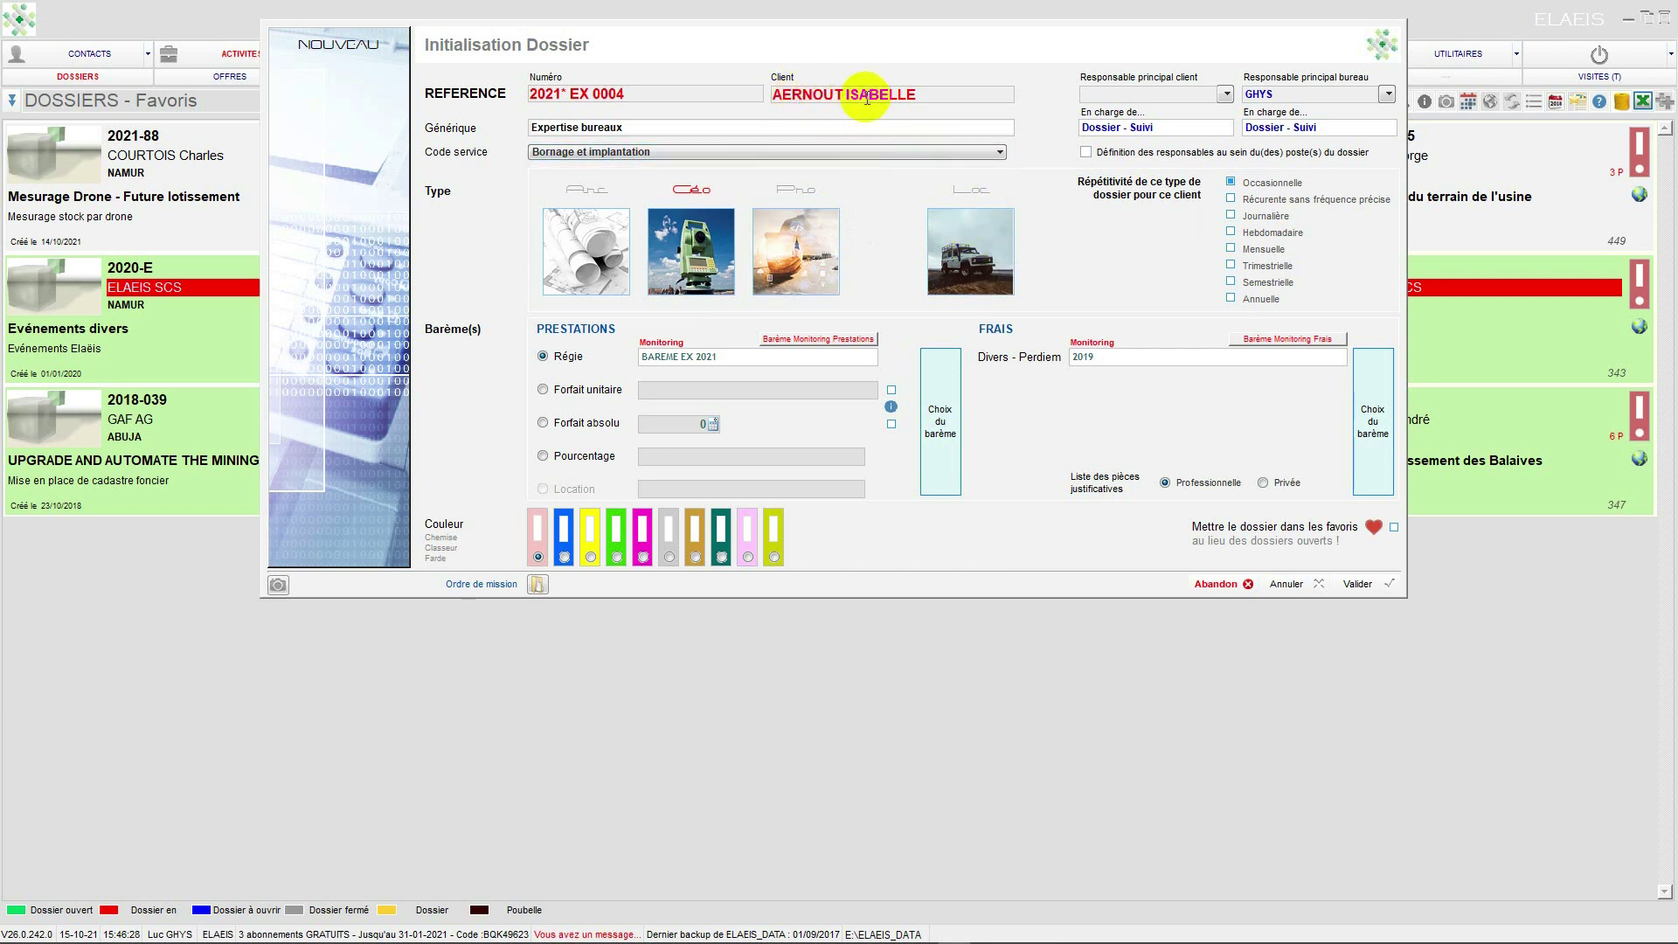
Choose the second listed contact as the client's main responsable and set the dossier's code service to Expertise
left_click(1225, 94)
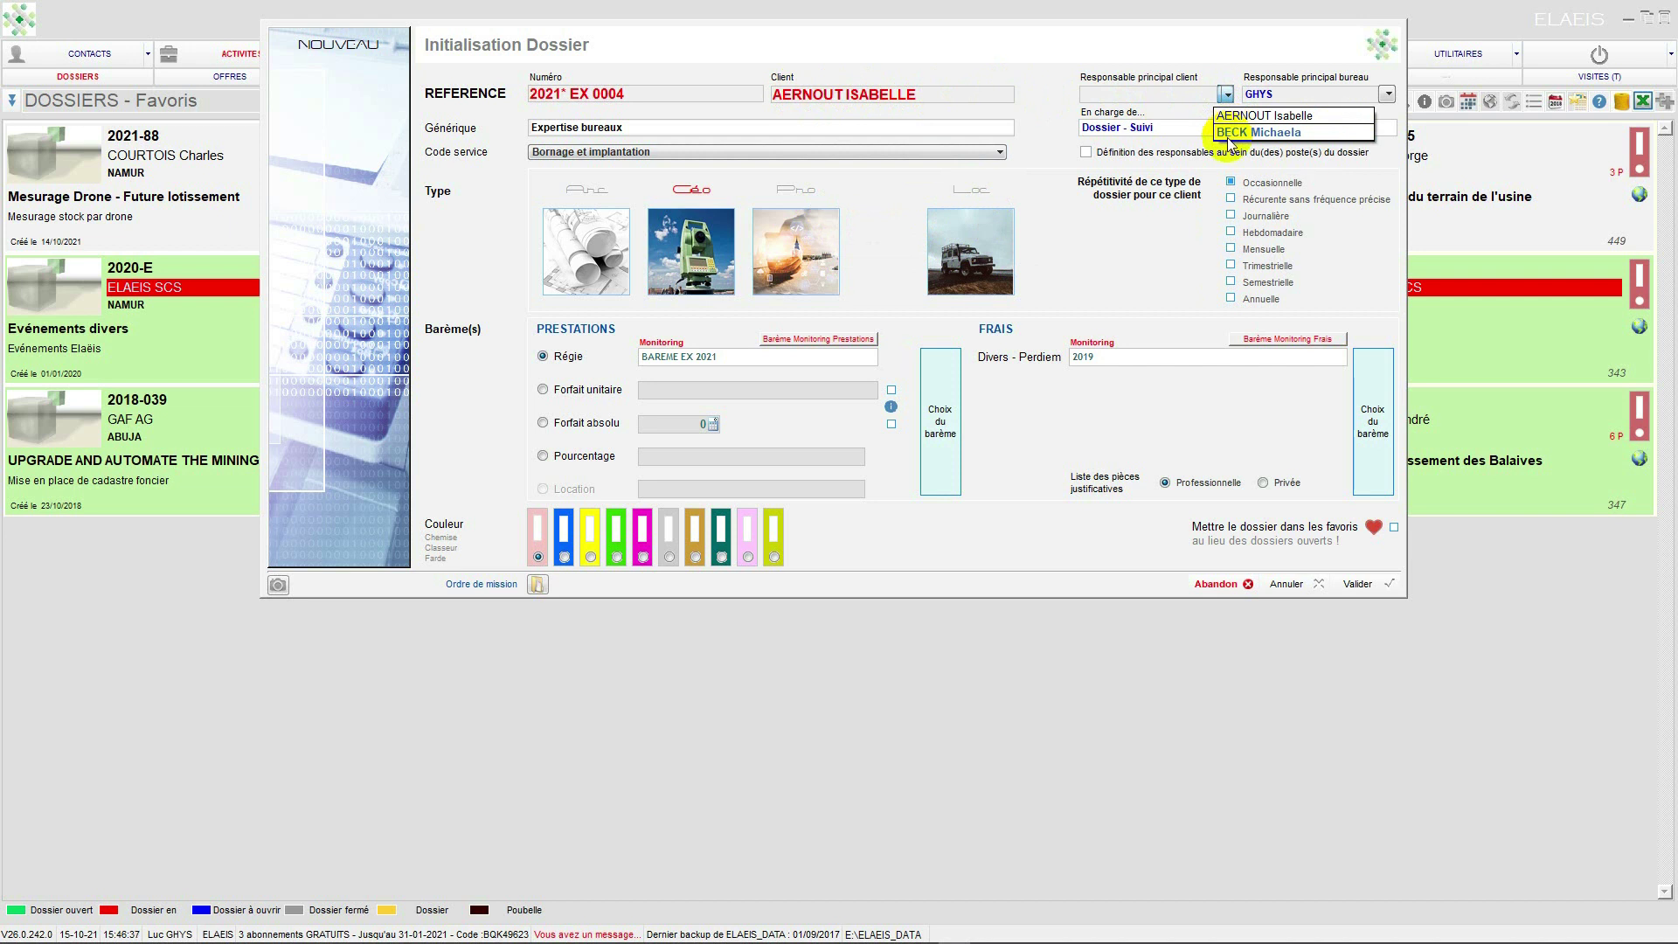
left_click(1230, 134)
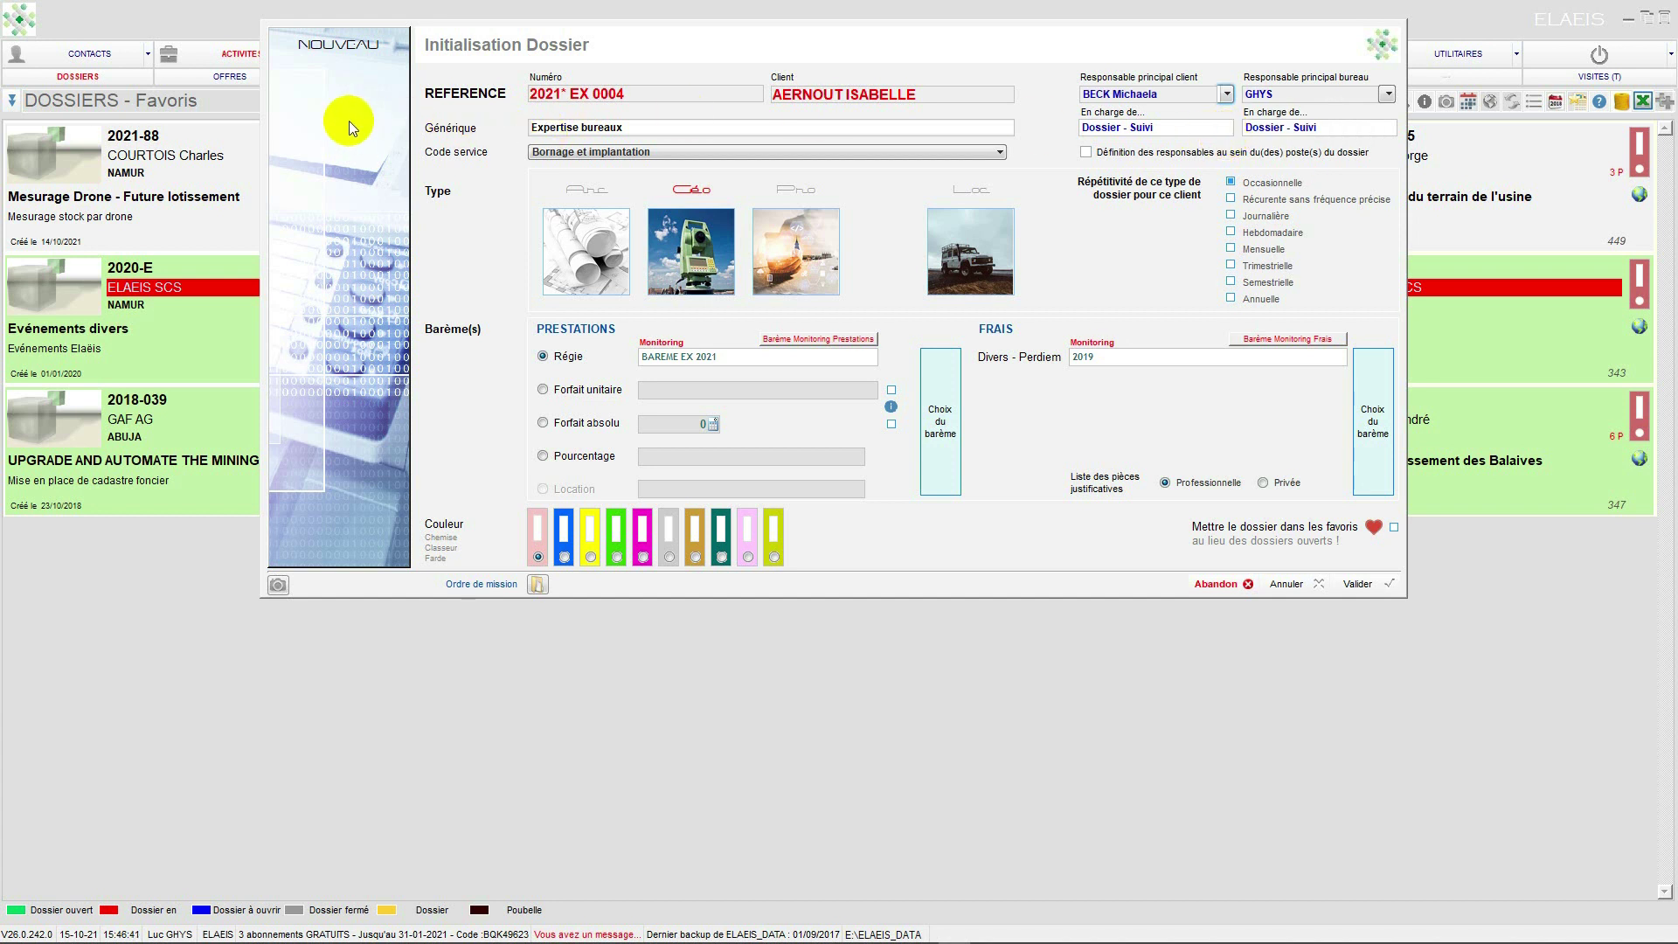
left_click(1000, 155)
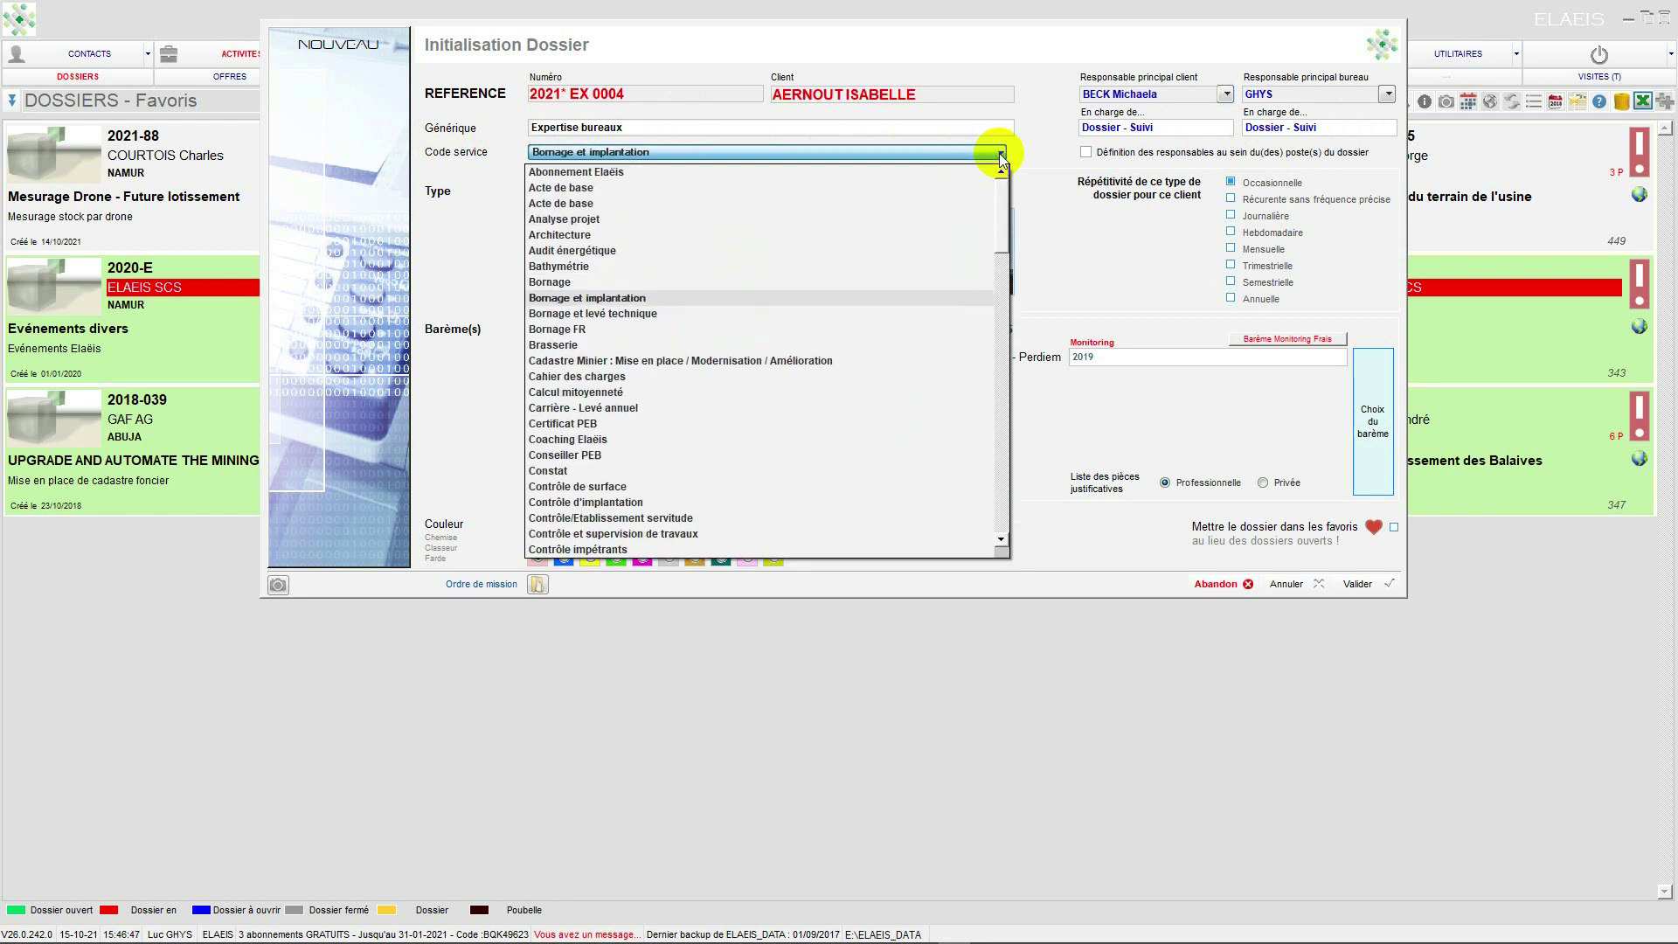
scroll(666, 459, "down", 7)
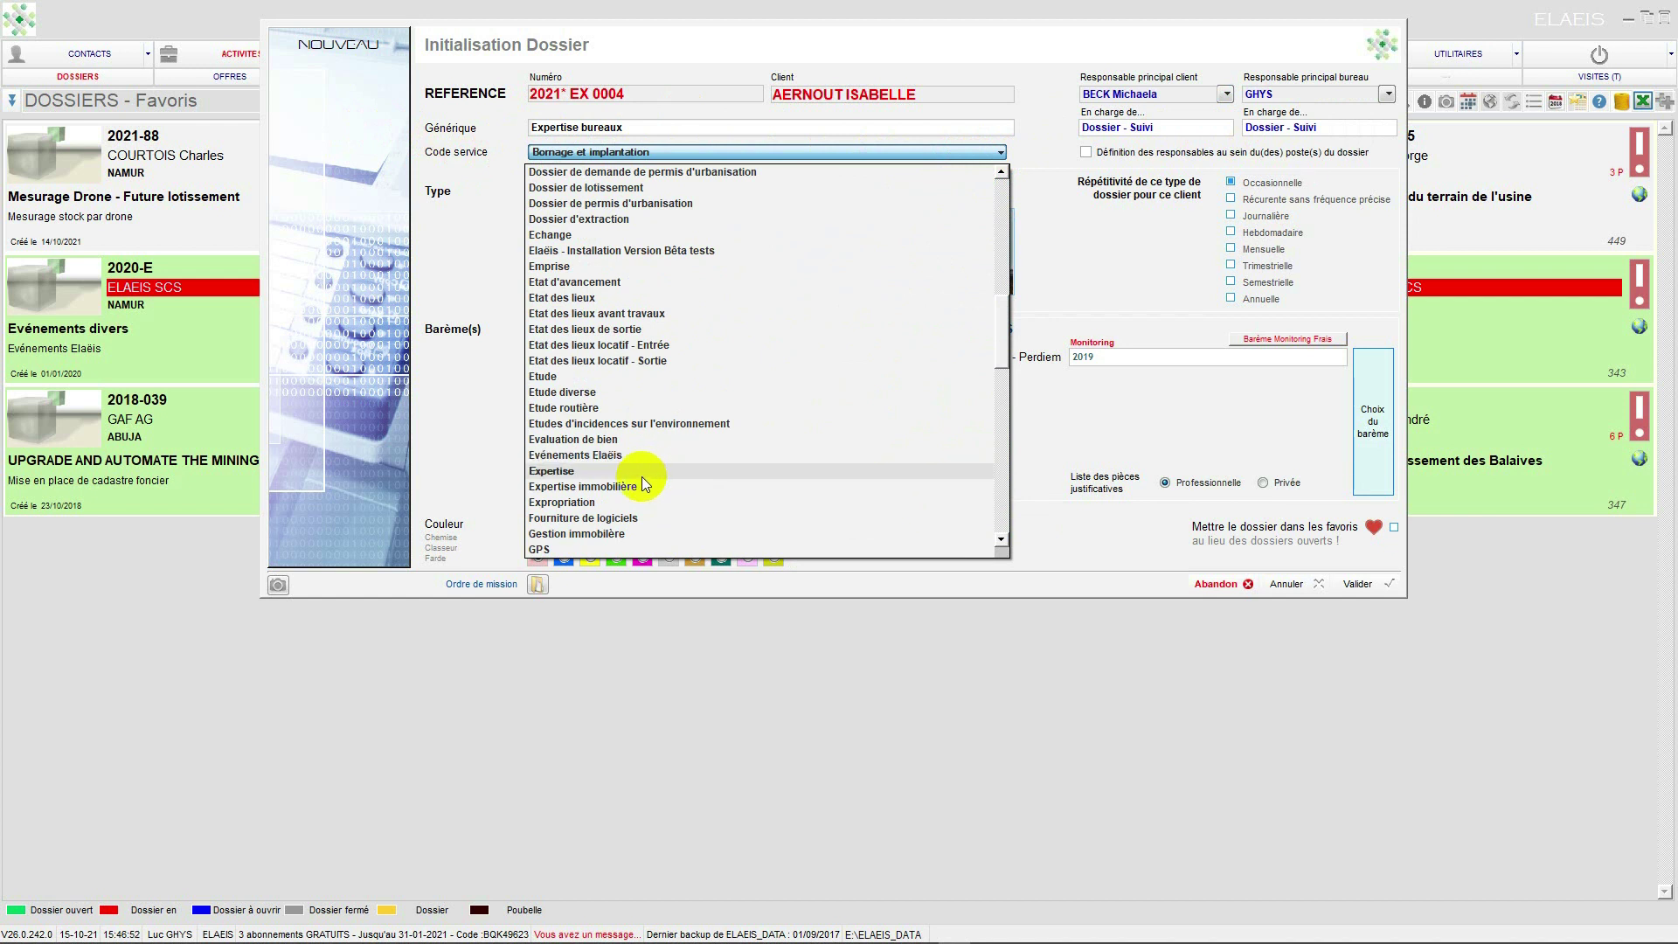
left_click(573, 474)
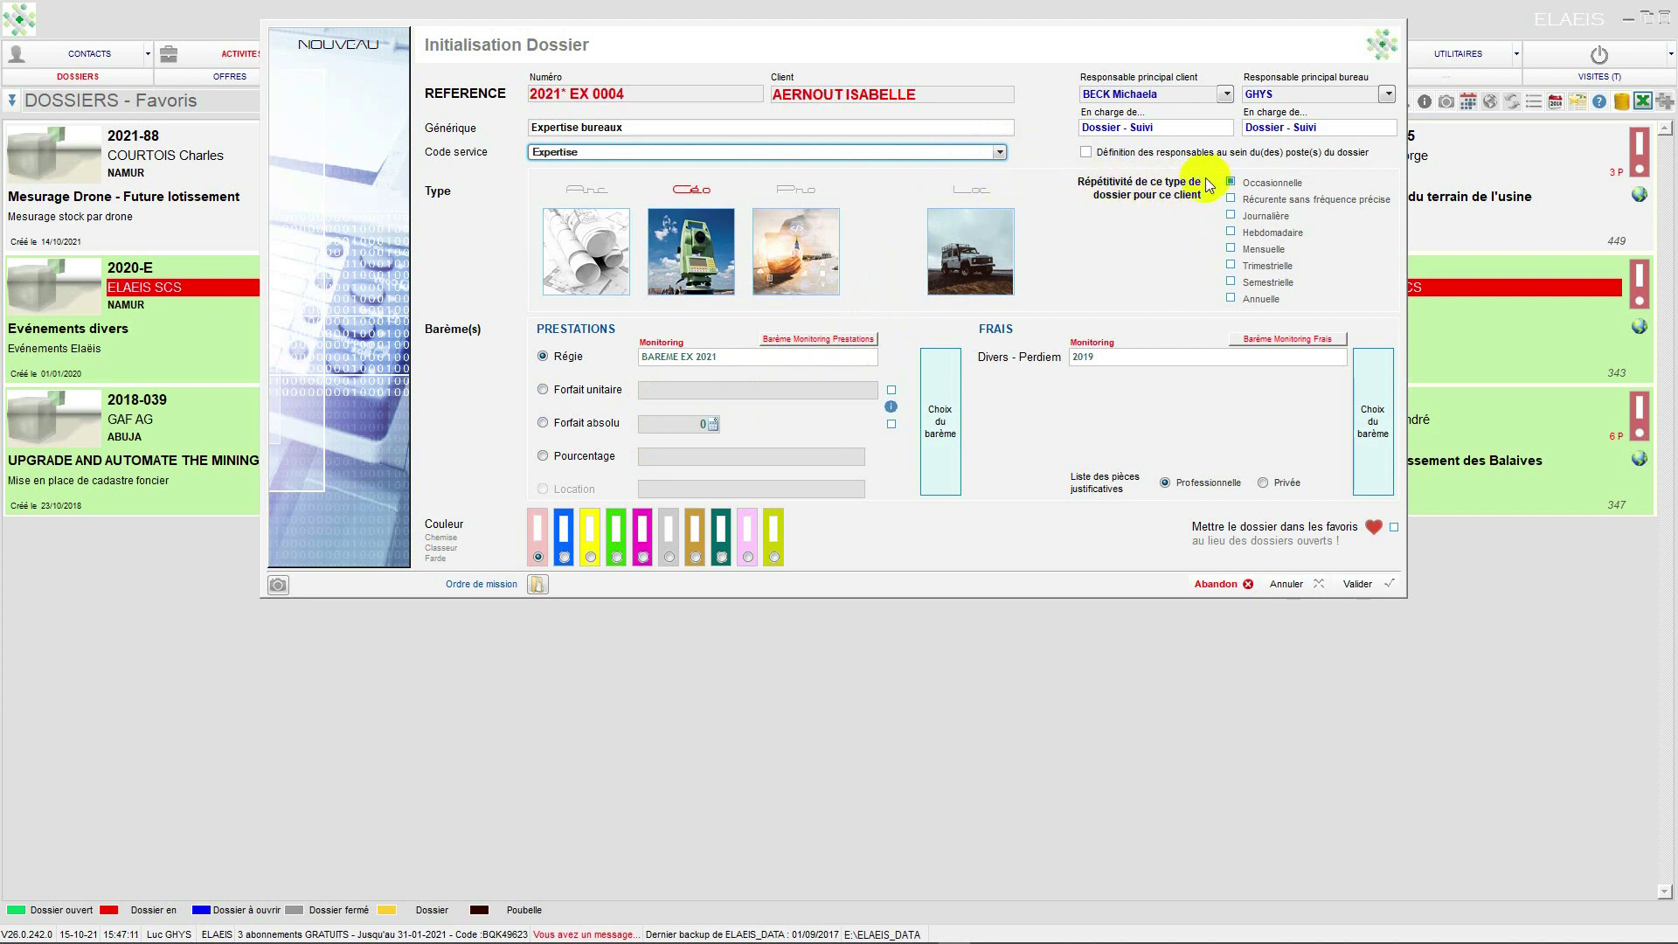
Set the dossier's repetition to Occasionnelle and validate its initialisation without an ordre de mission
left_click(1232, 198)
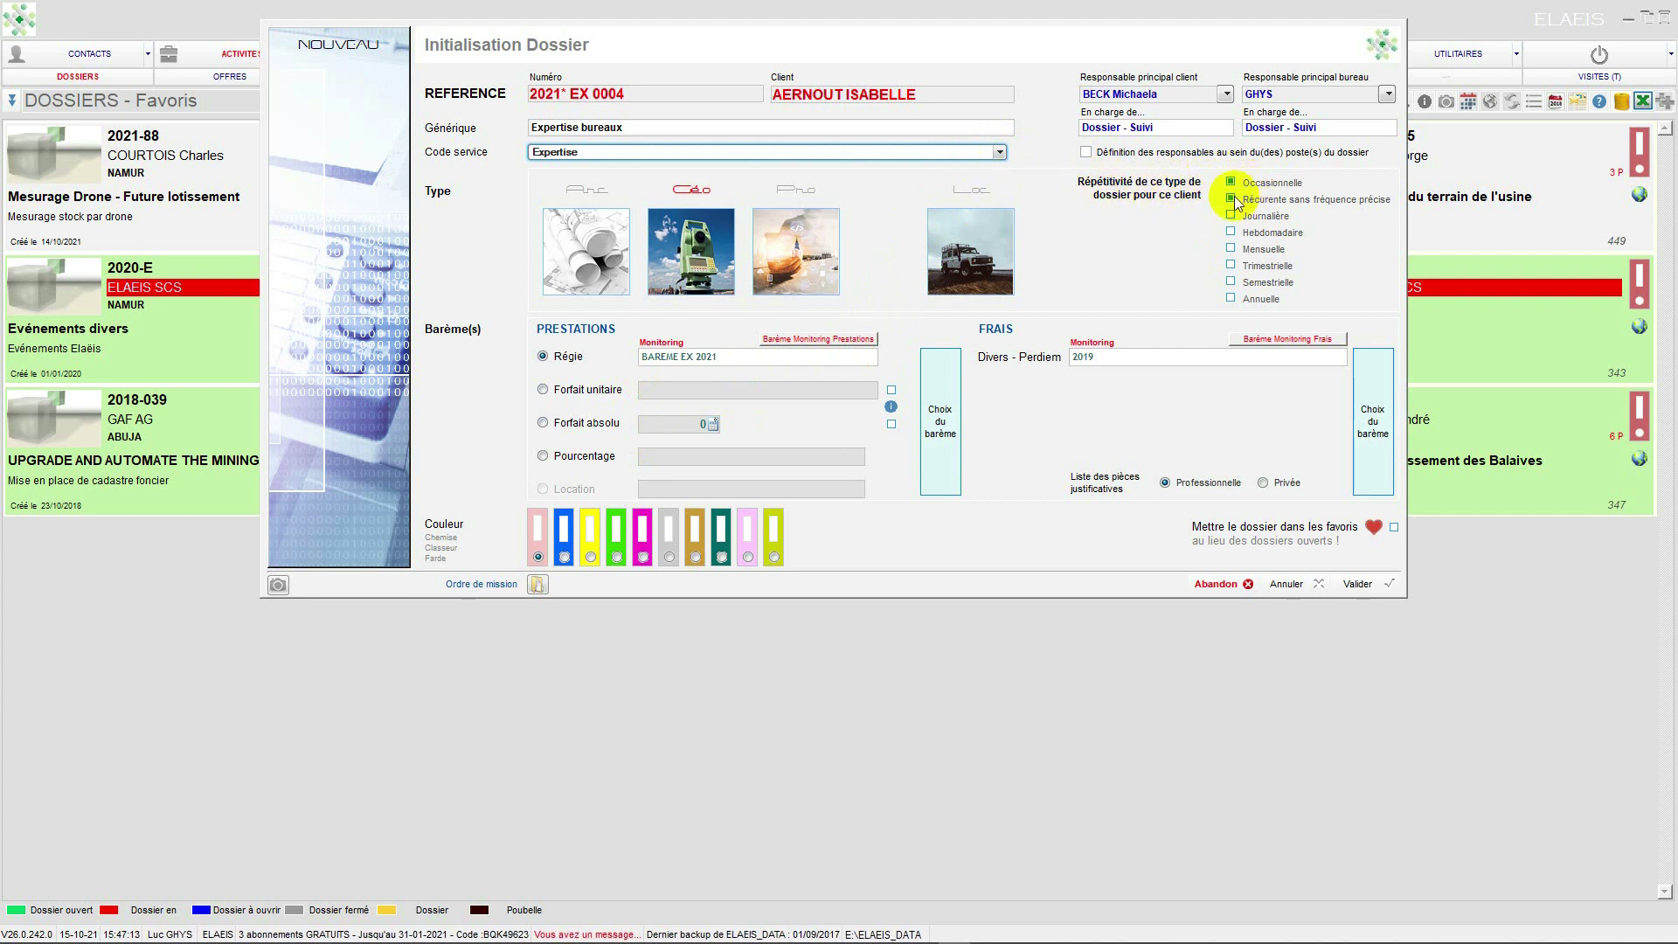
left_click(1231, 183)
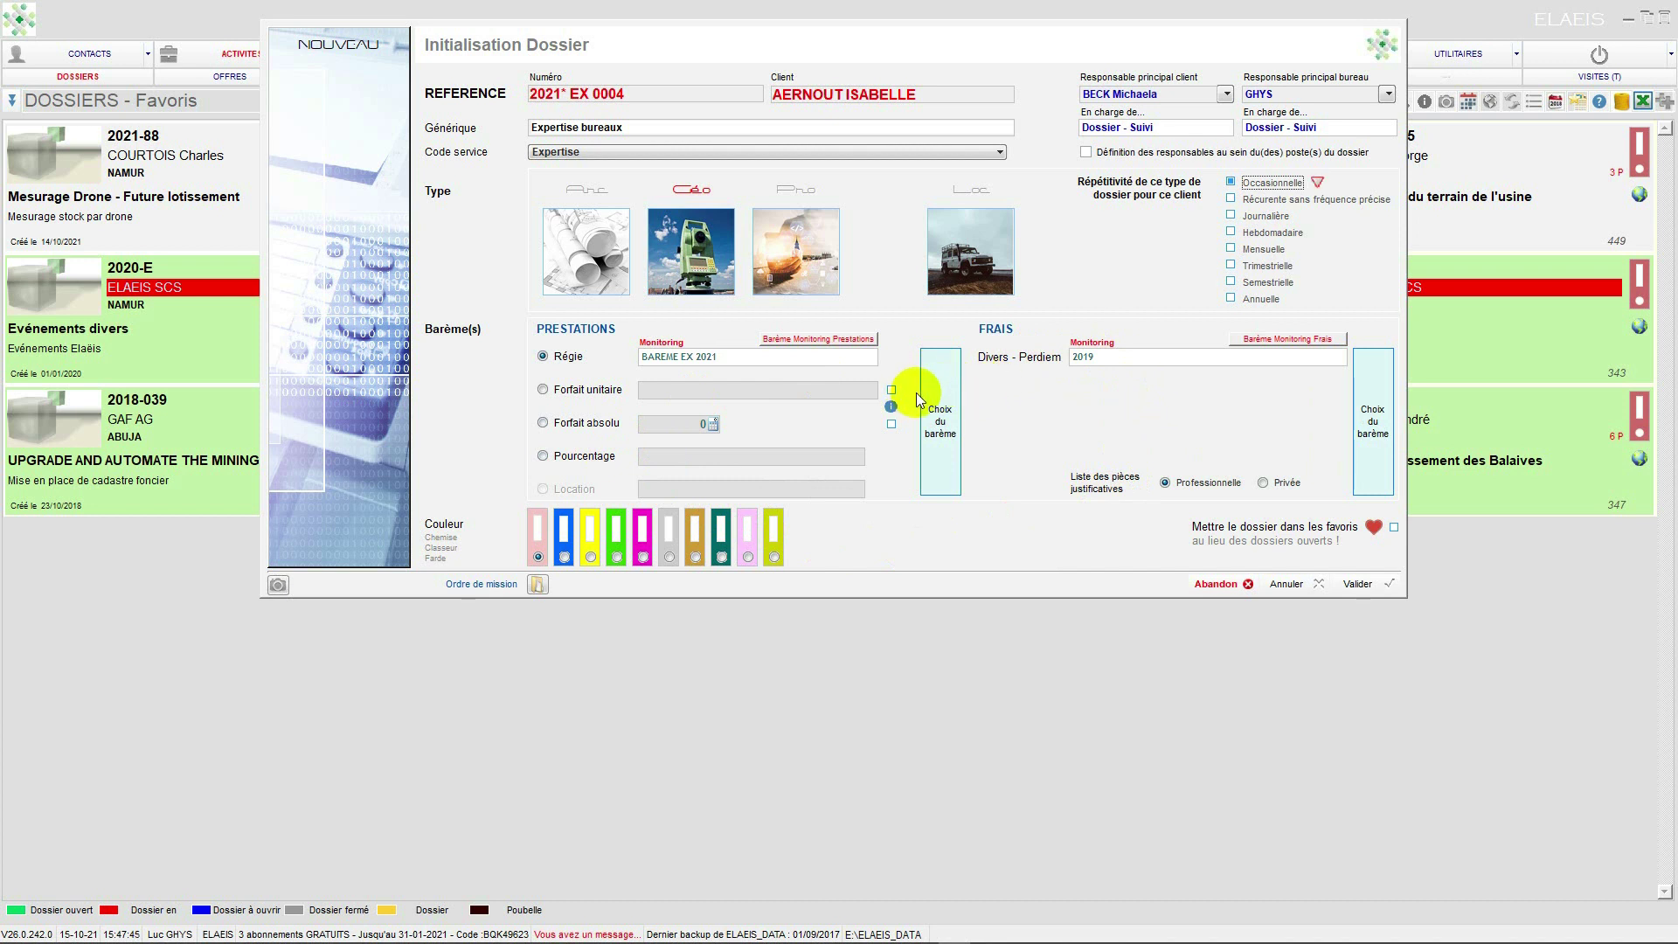
left_click(1354, 587)
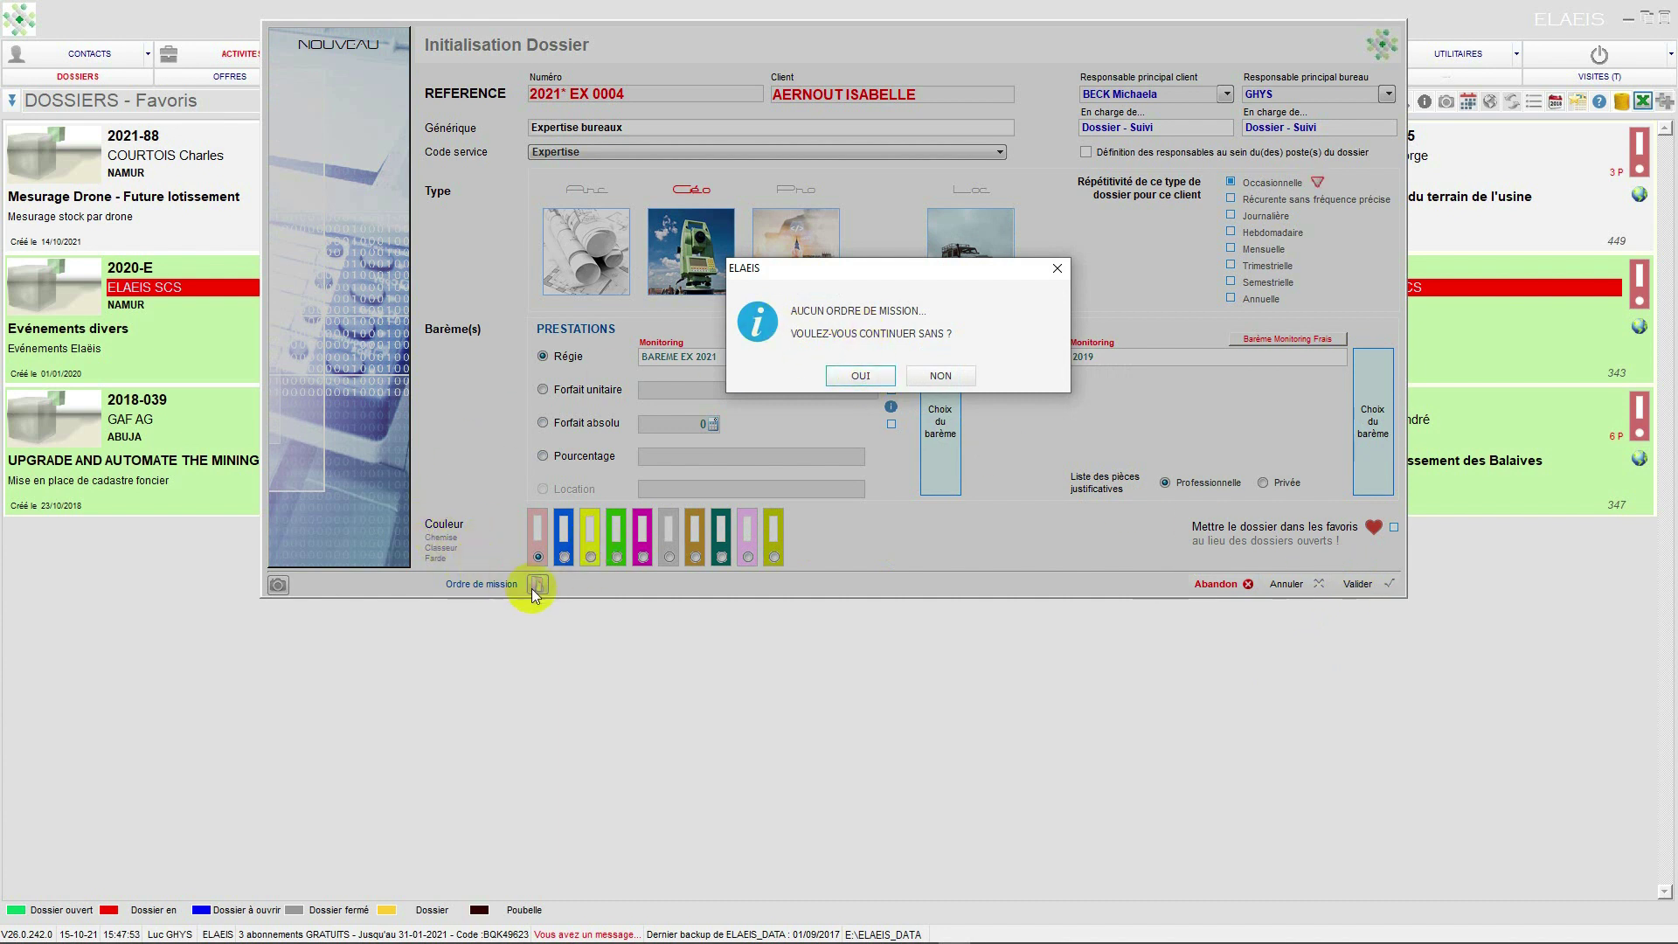
left_click(851, 378)
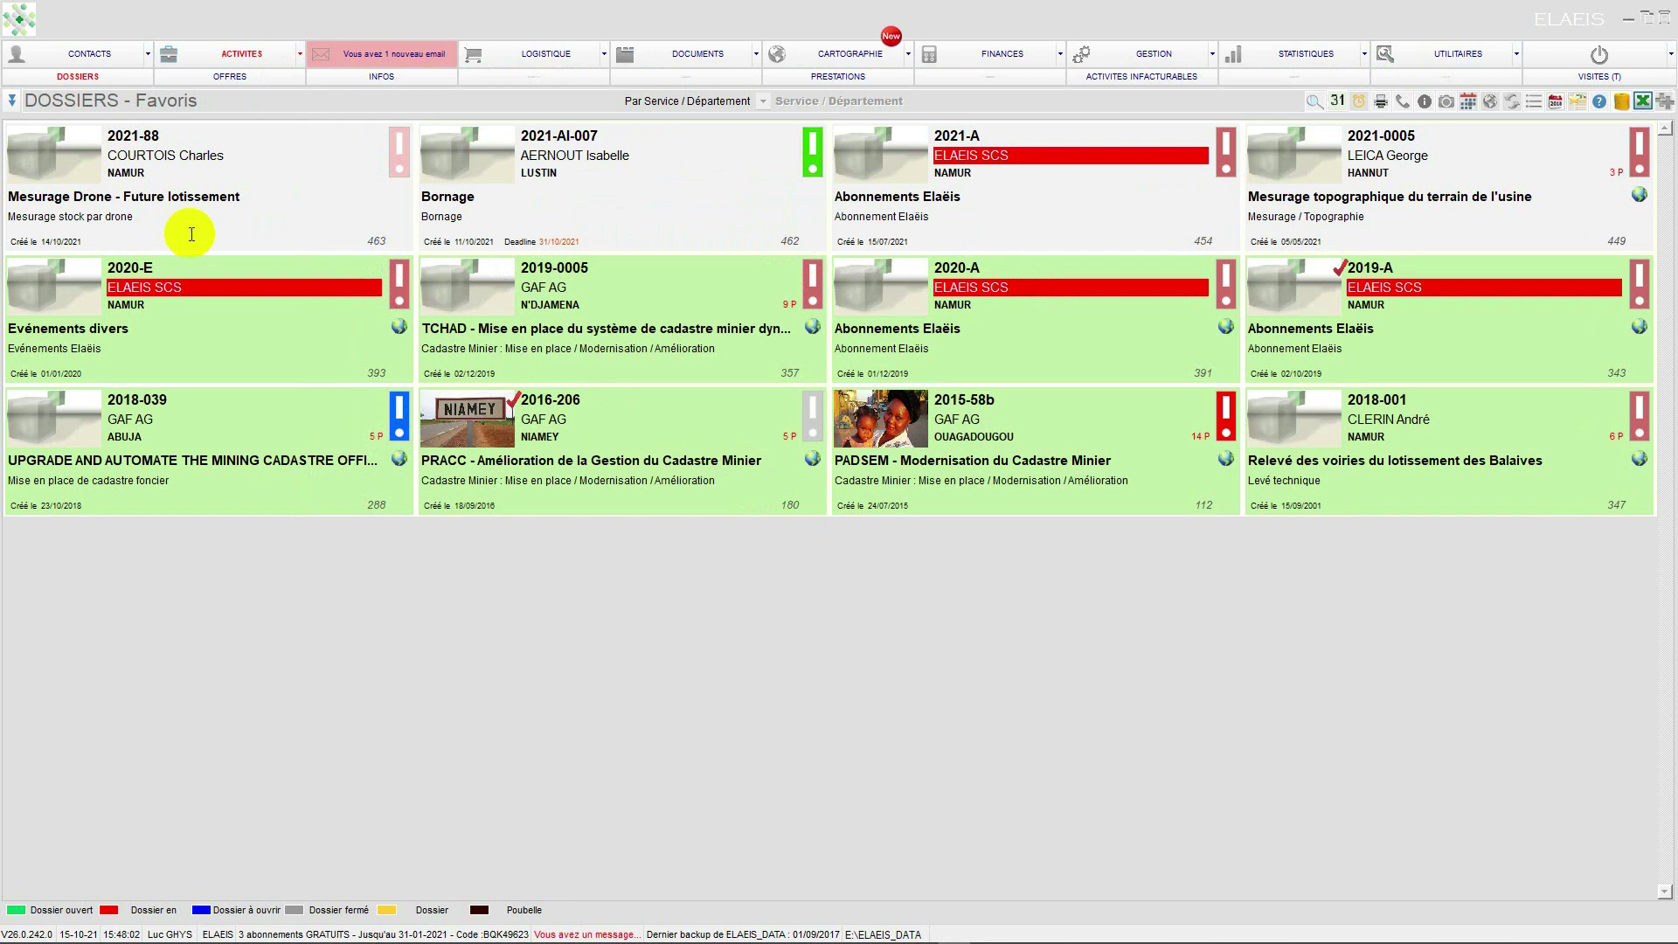
List the open dossiers and open the record of dossier 2021* EX 0004
left_click(225, 59)
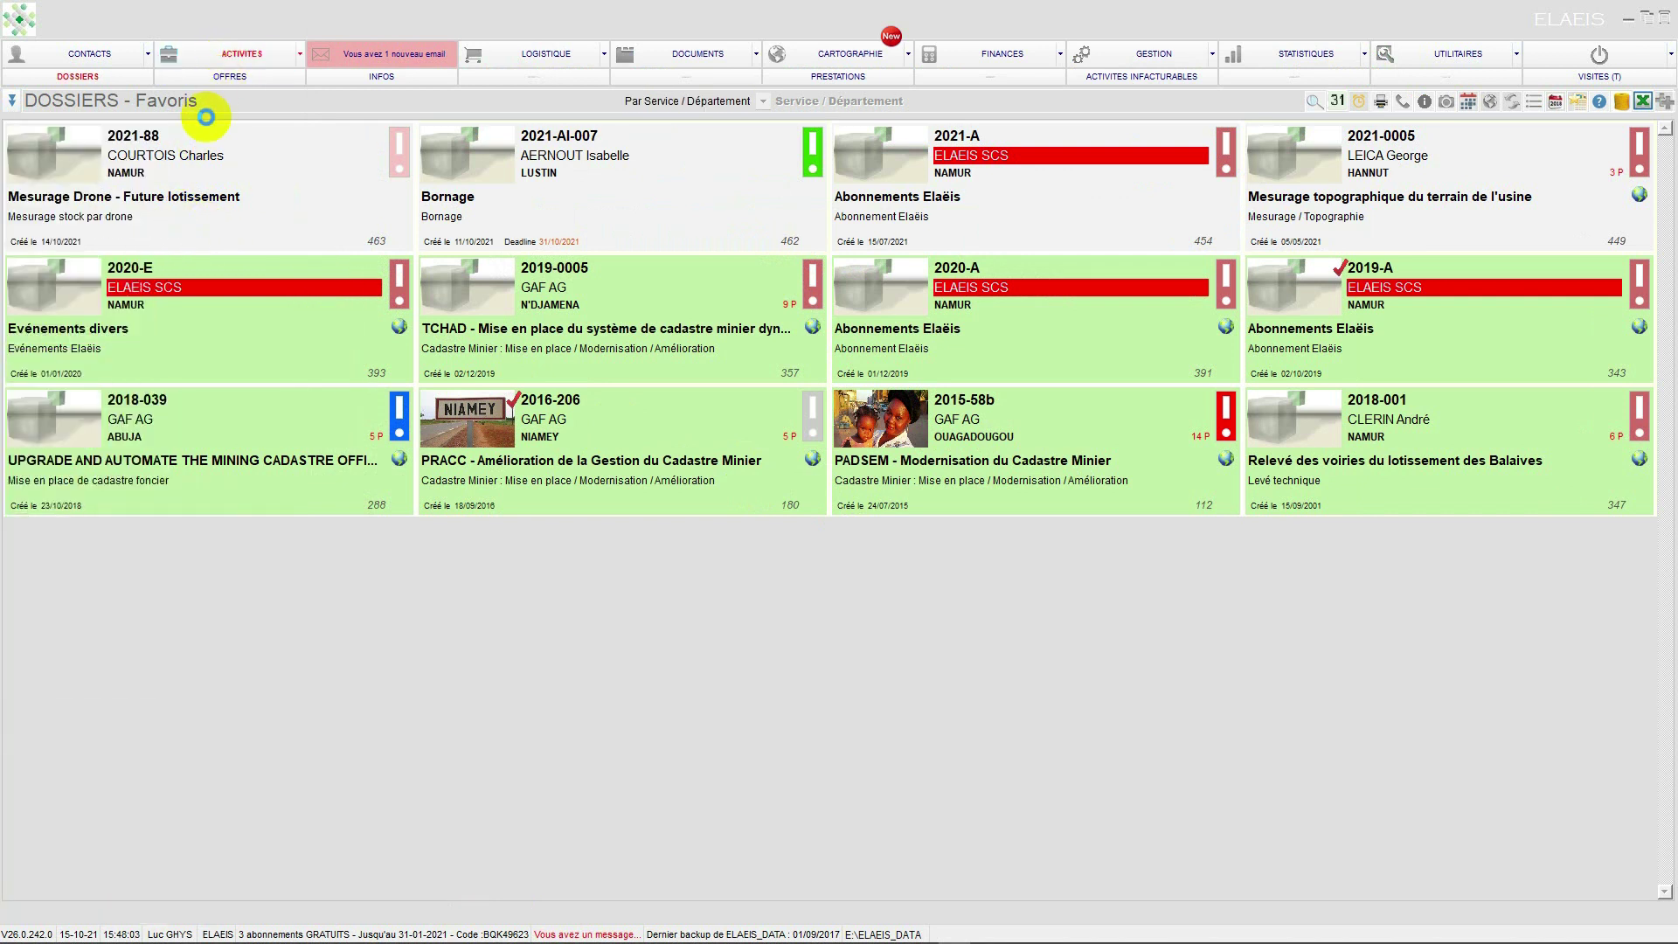
left_click(13, 101)
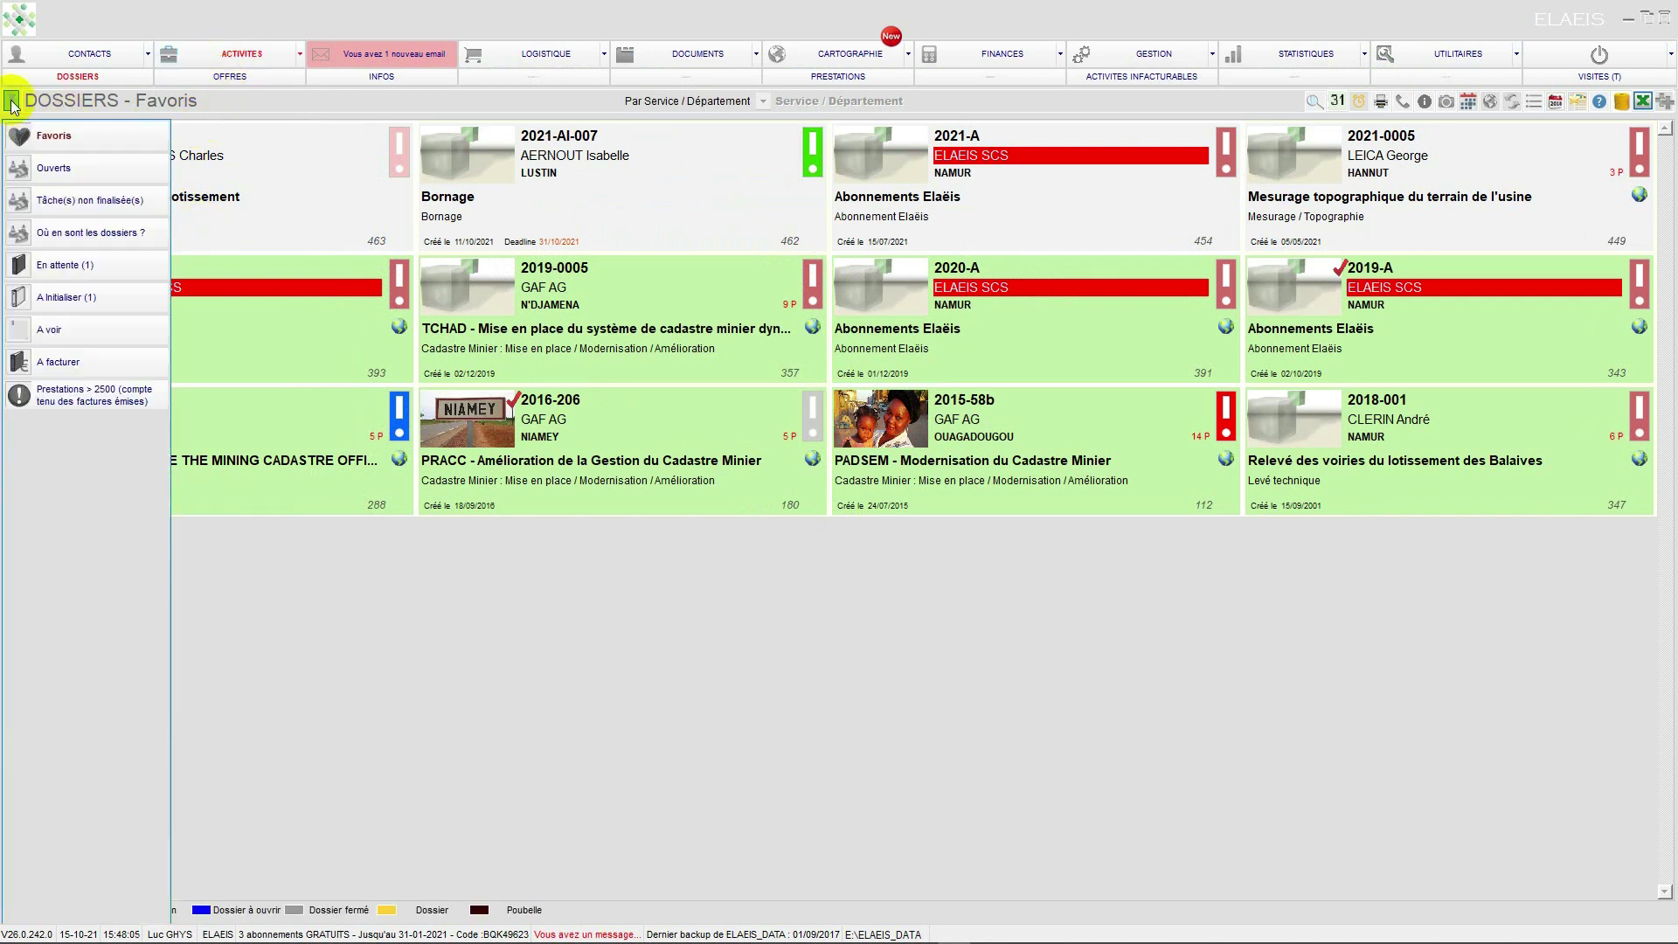
left_click(46, 171)
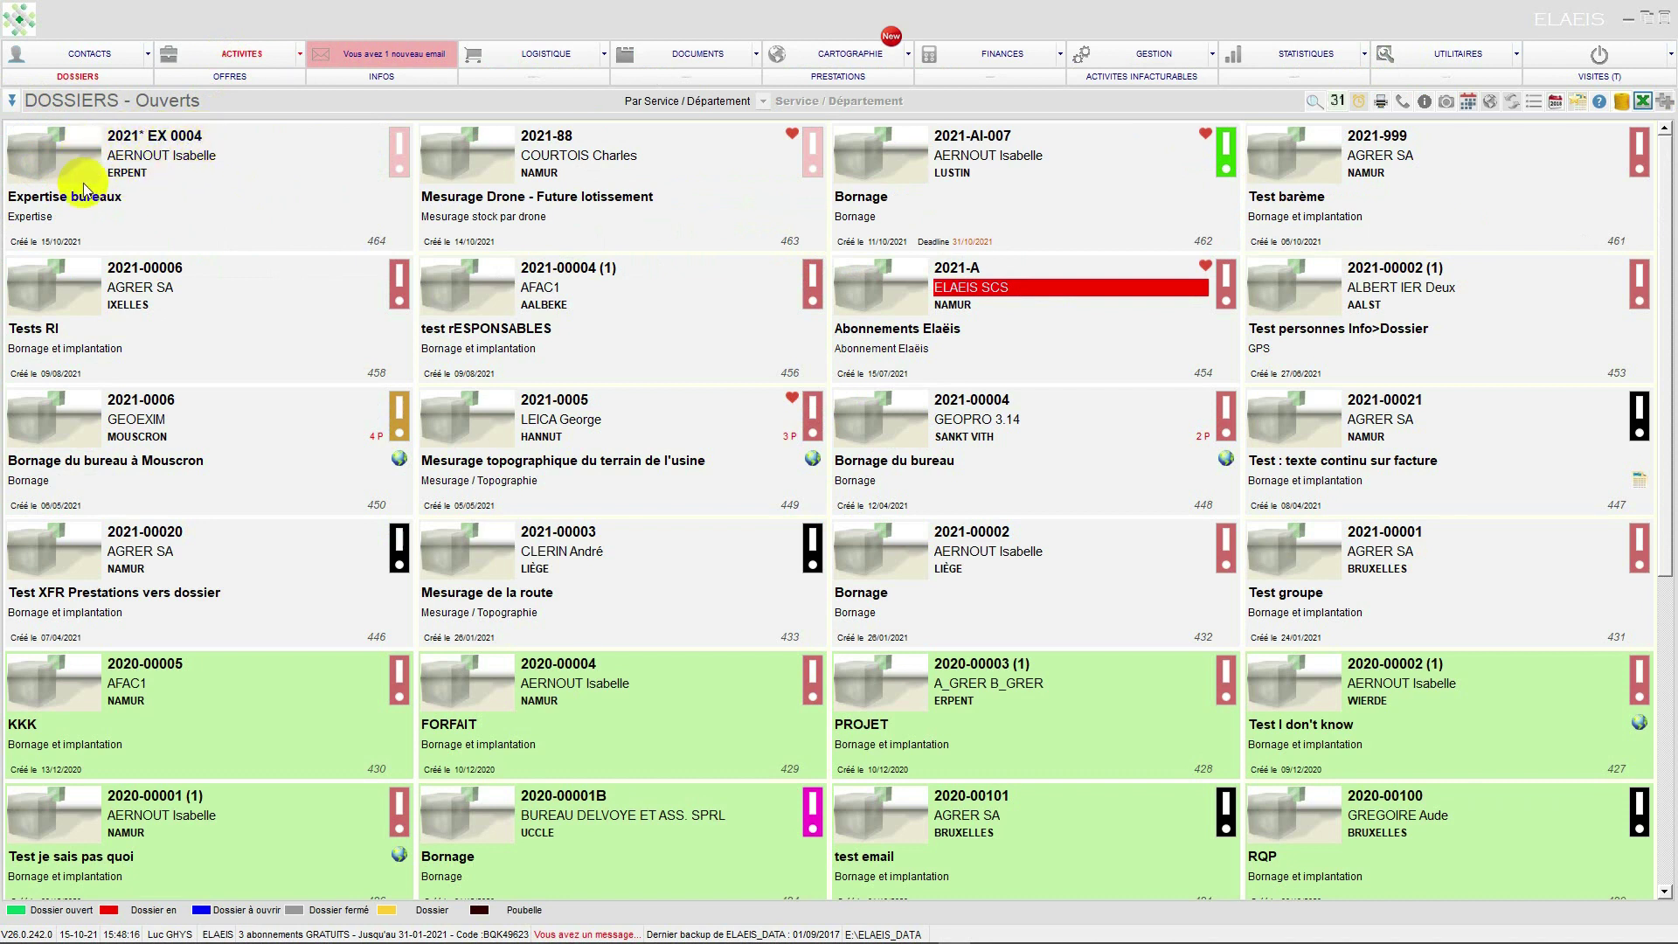
left_click(61, 153)
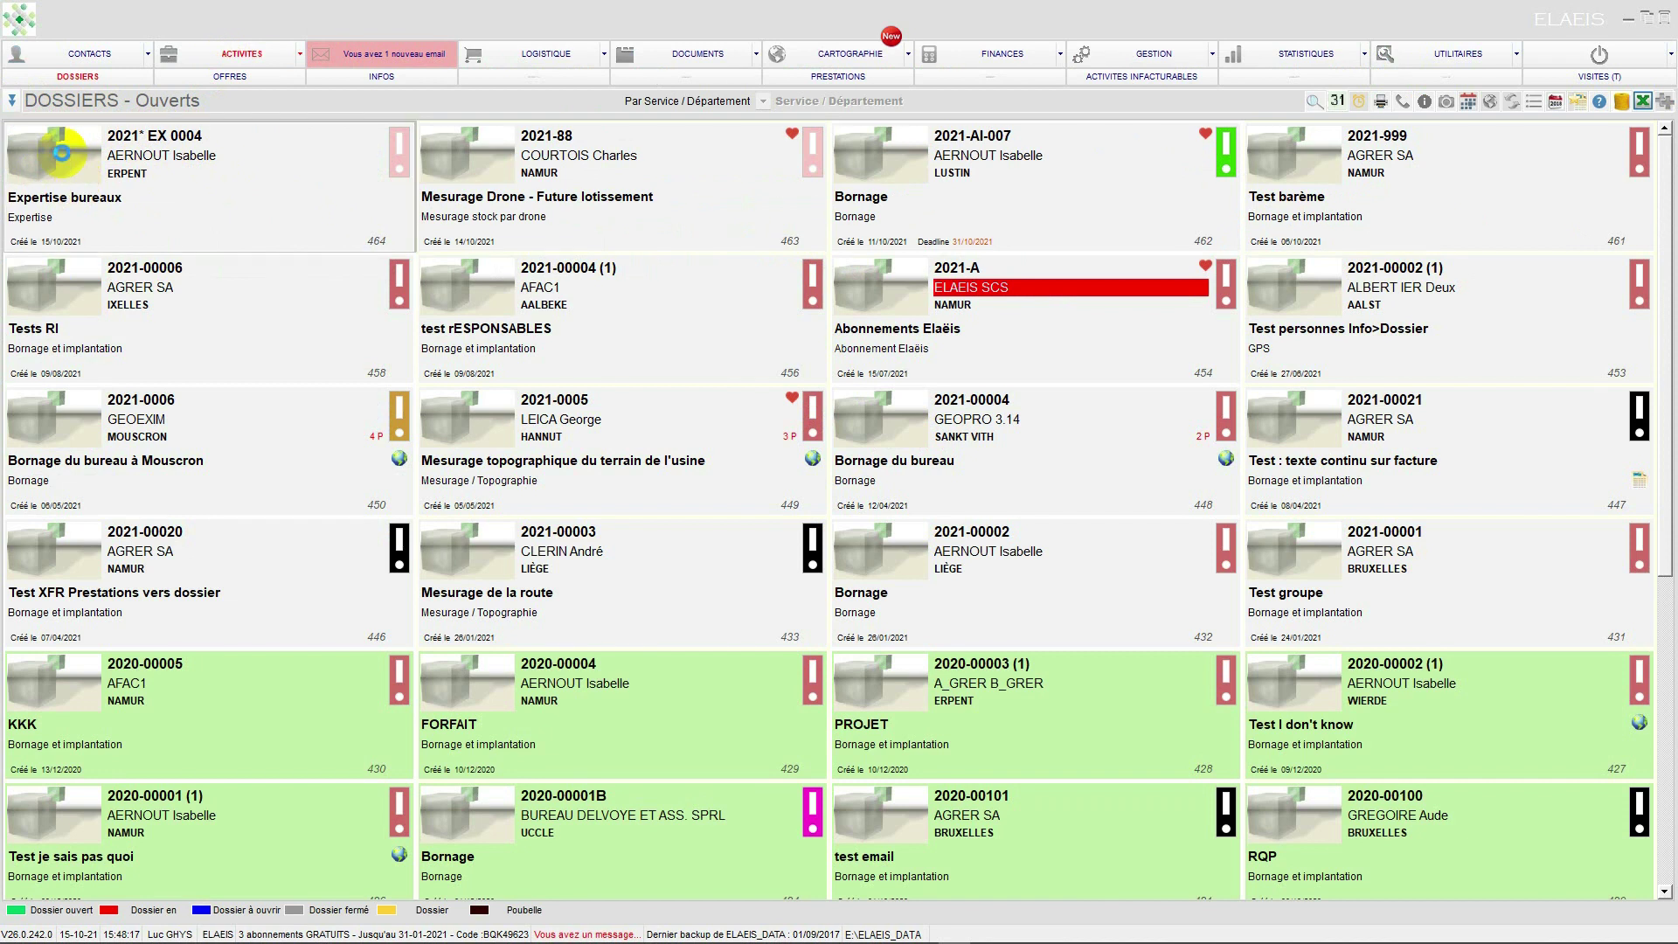
double_click(61, 153)
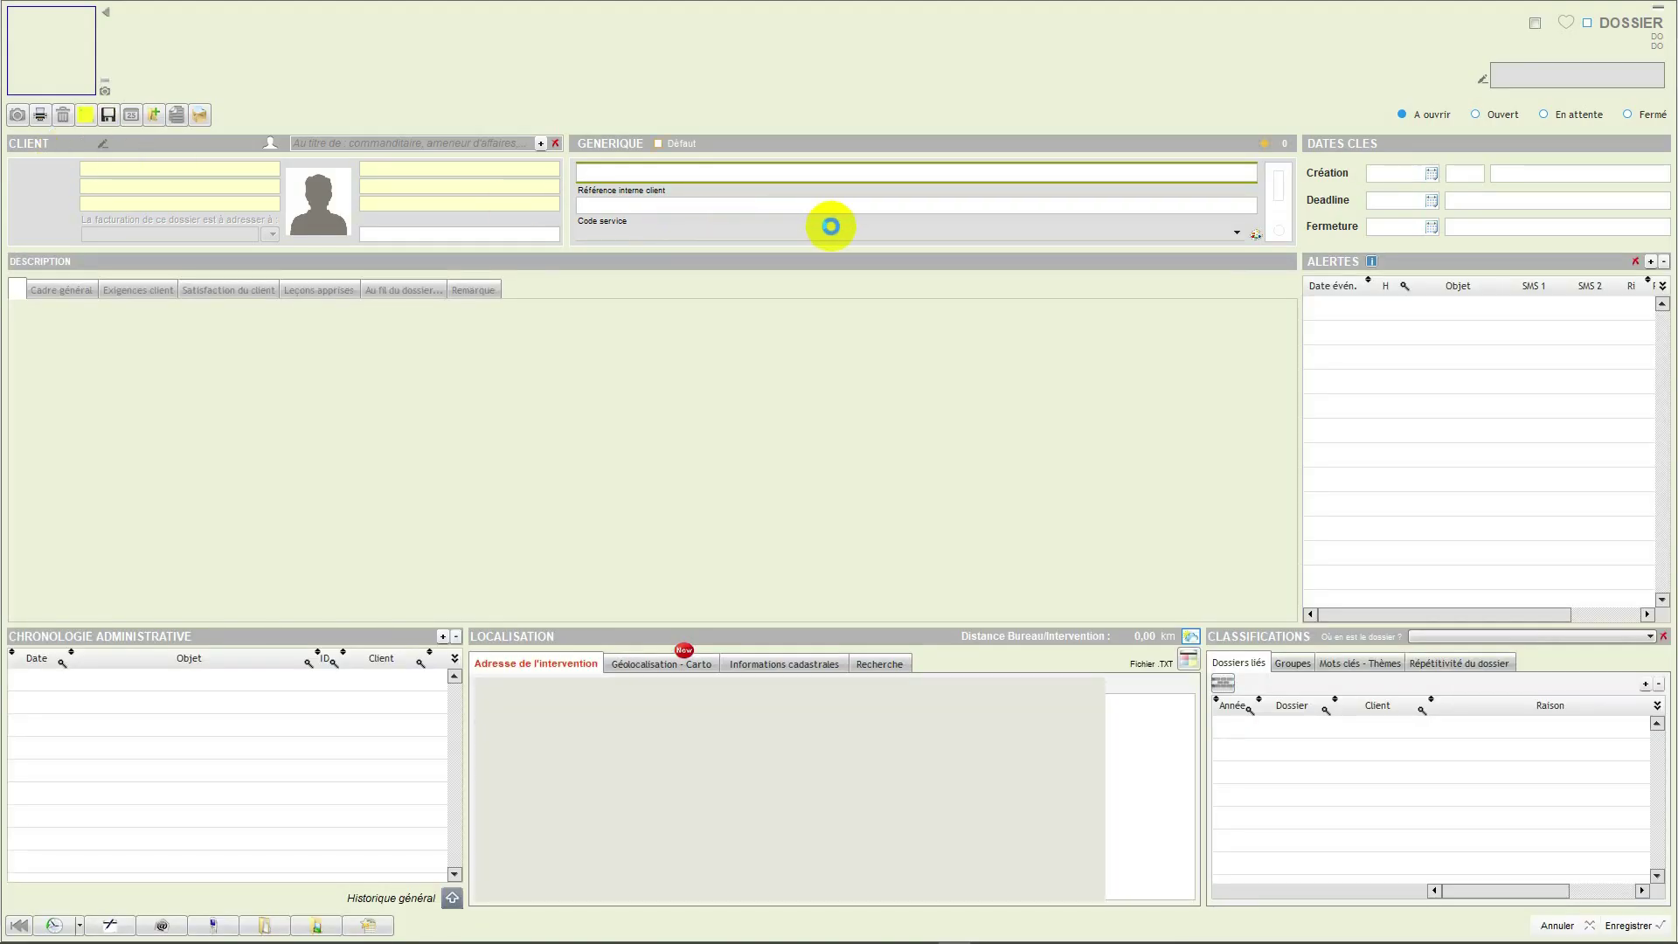
left_click(805, 212)
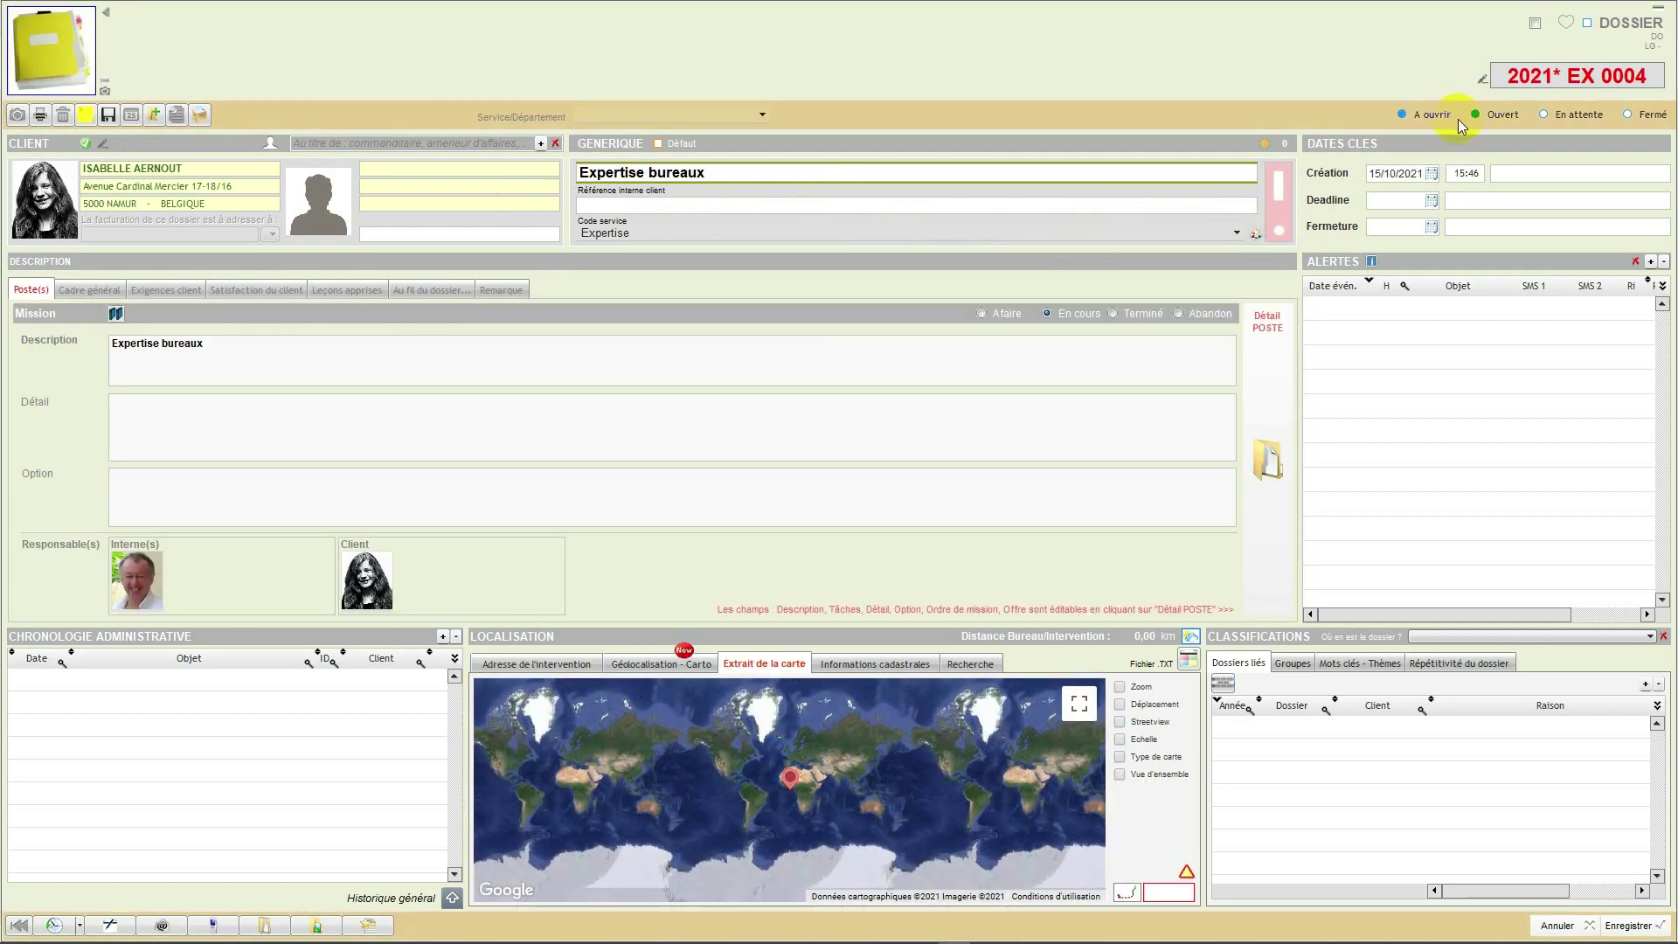
Mark the dossier as a favourite with status Ouvert, save it and acknowledge the travel-cost notice
left_click(1588, 25)
left_click(1588, 26)
left_click(1588, 27)
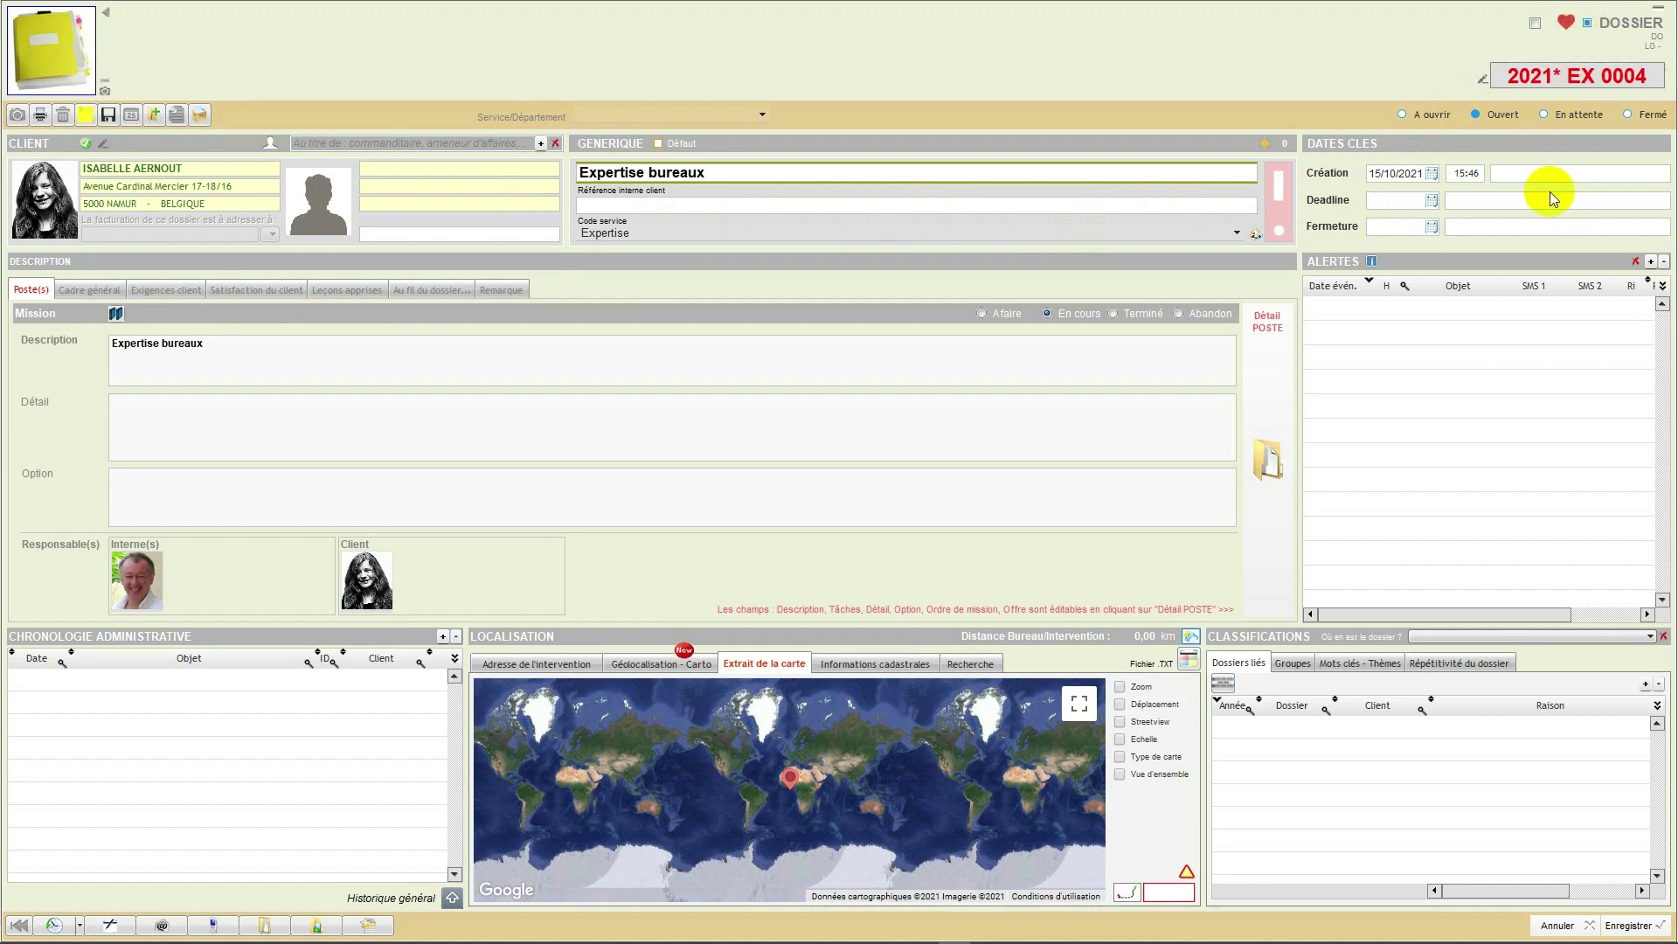
left_click(1629, 924)
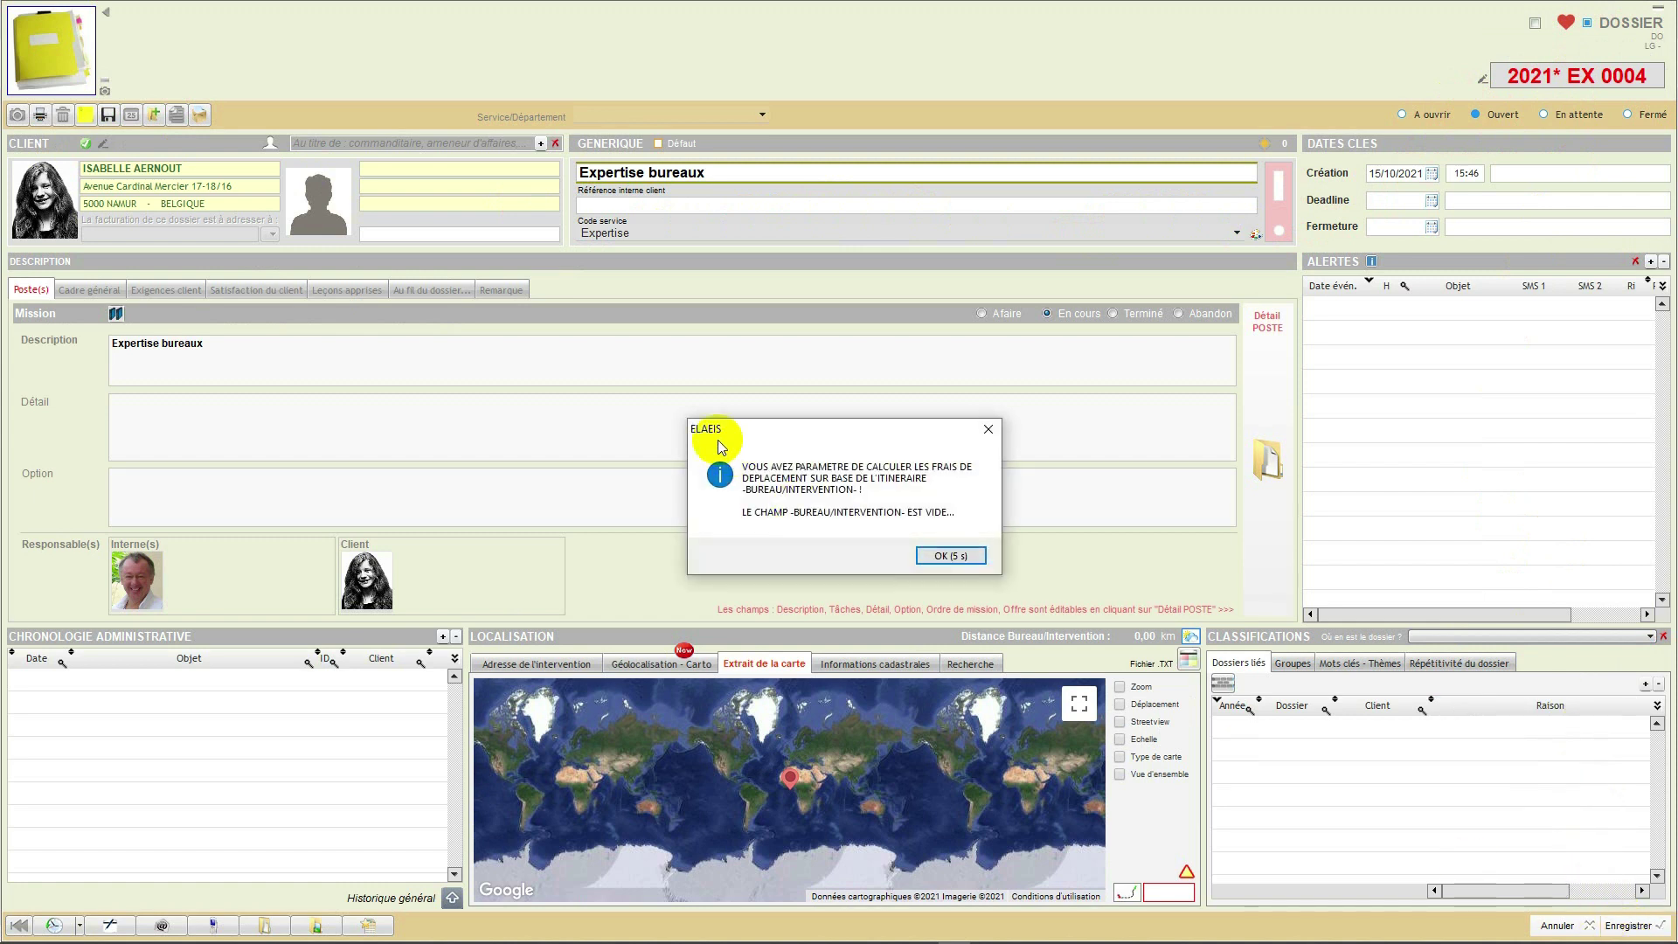
left_click(950, 556)
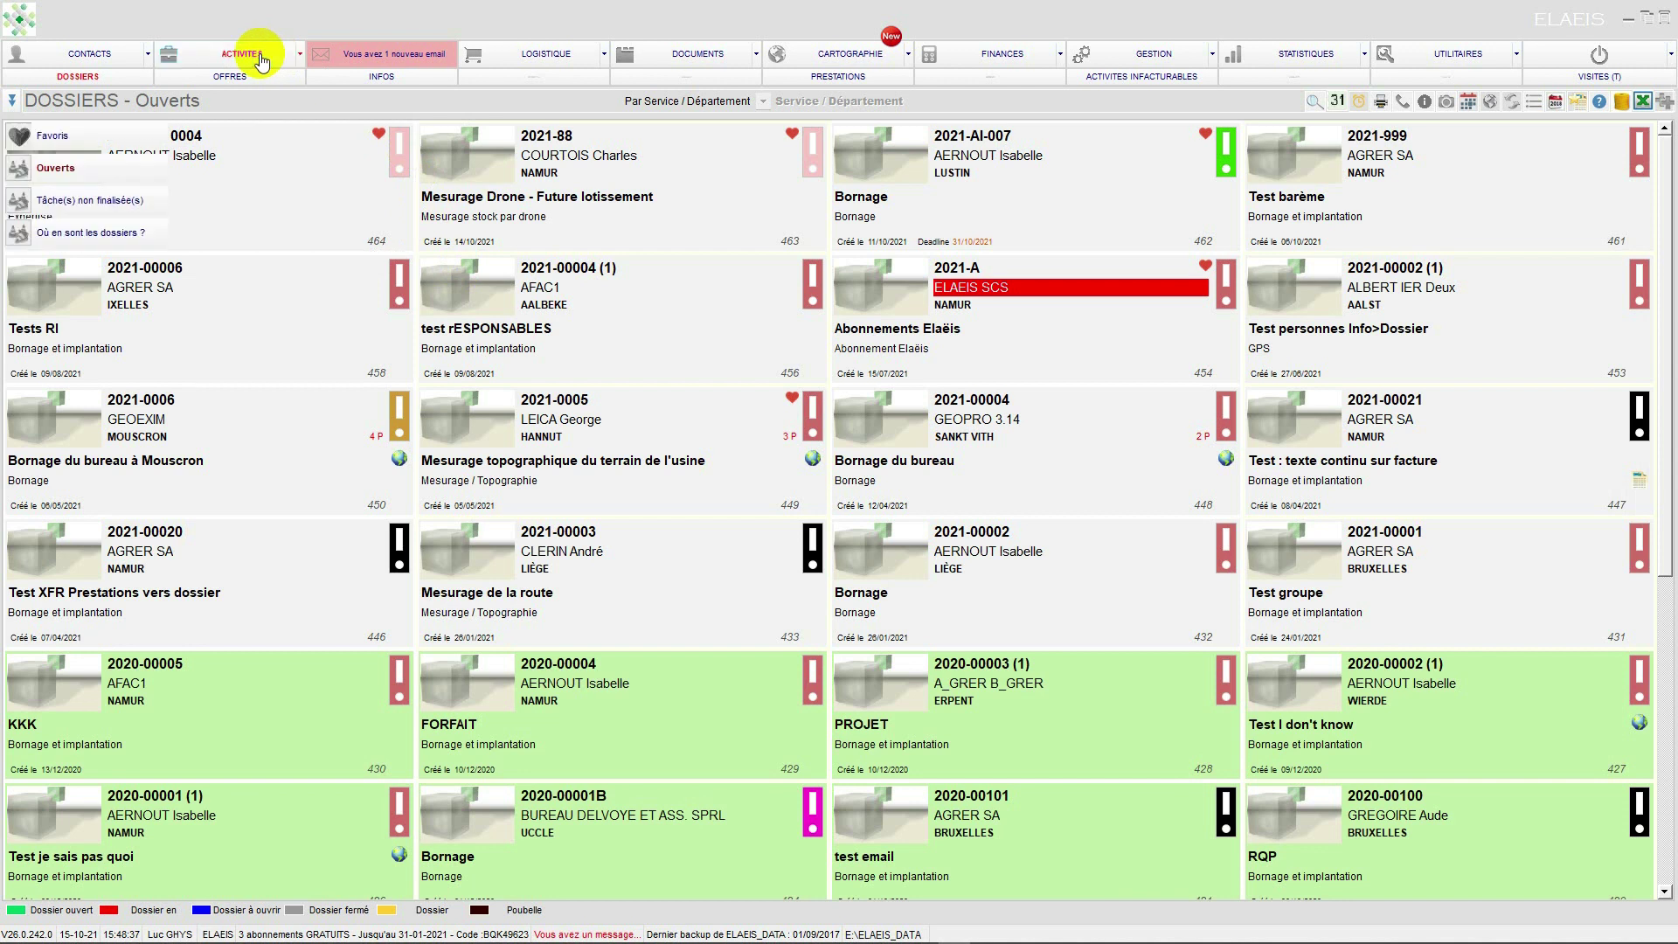
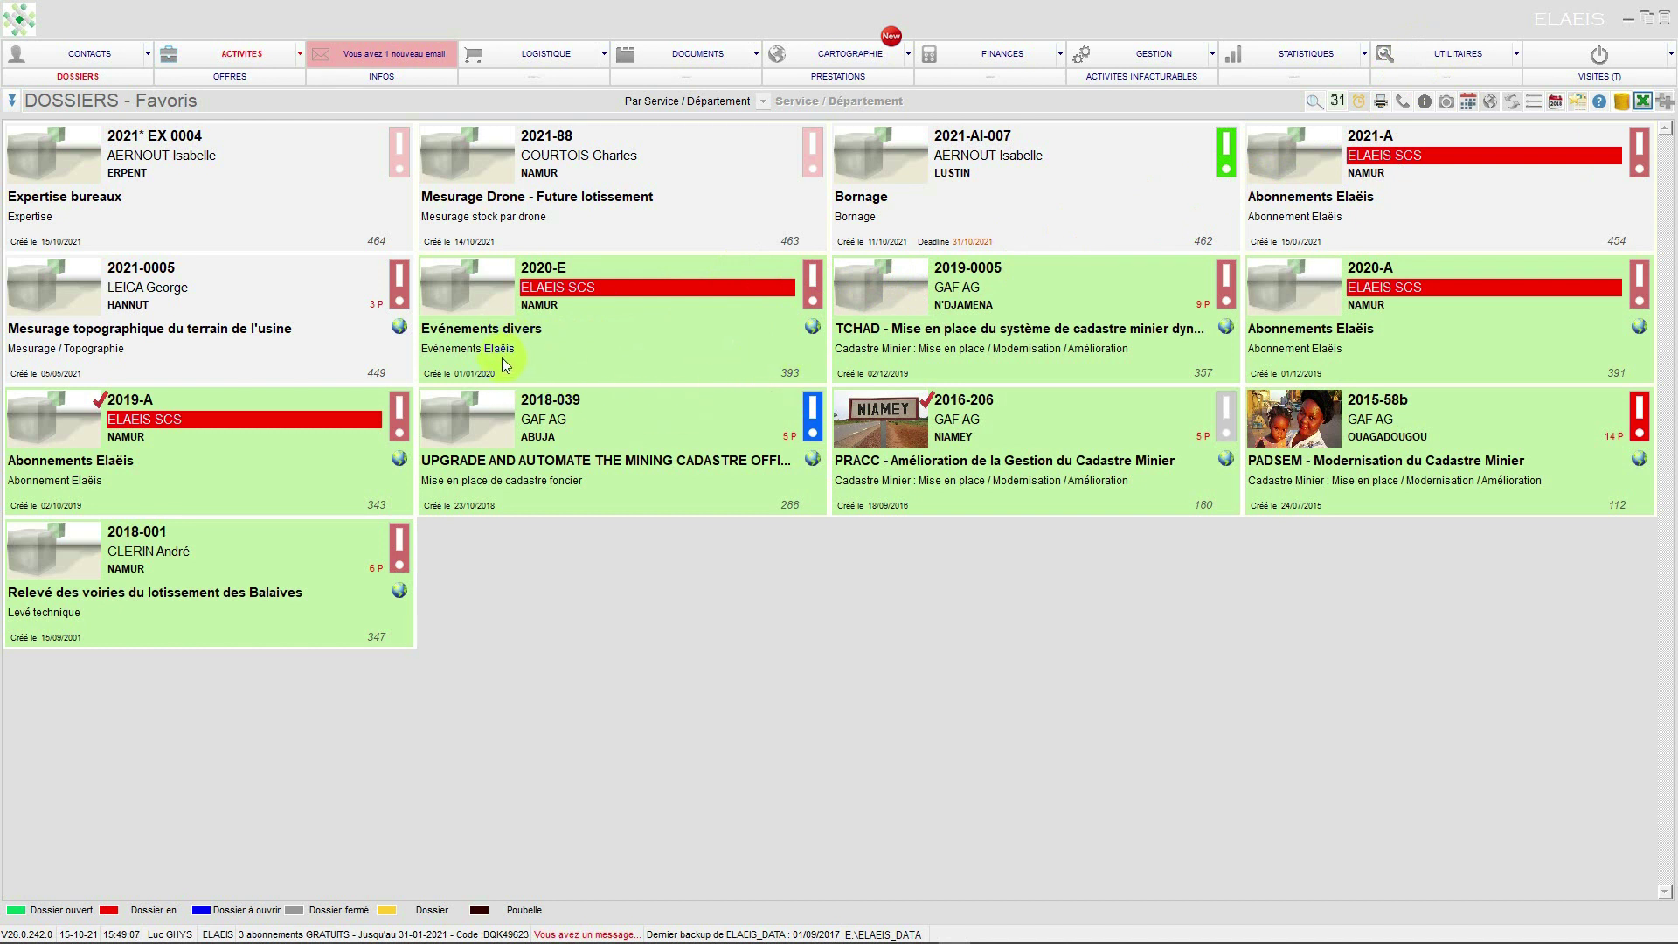
Look up the new dossier among the open dossiers and return to the favourites
left_click(12, 98)
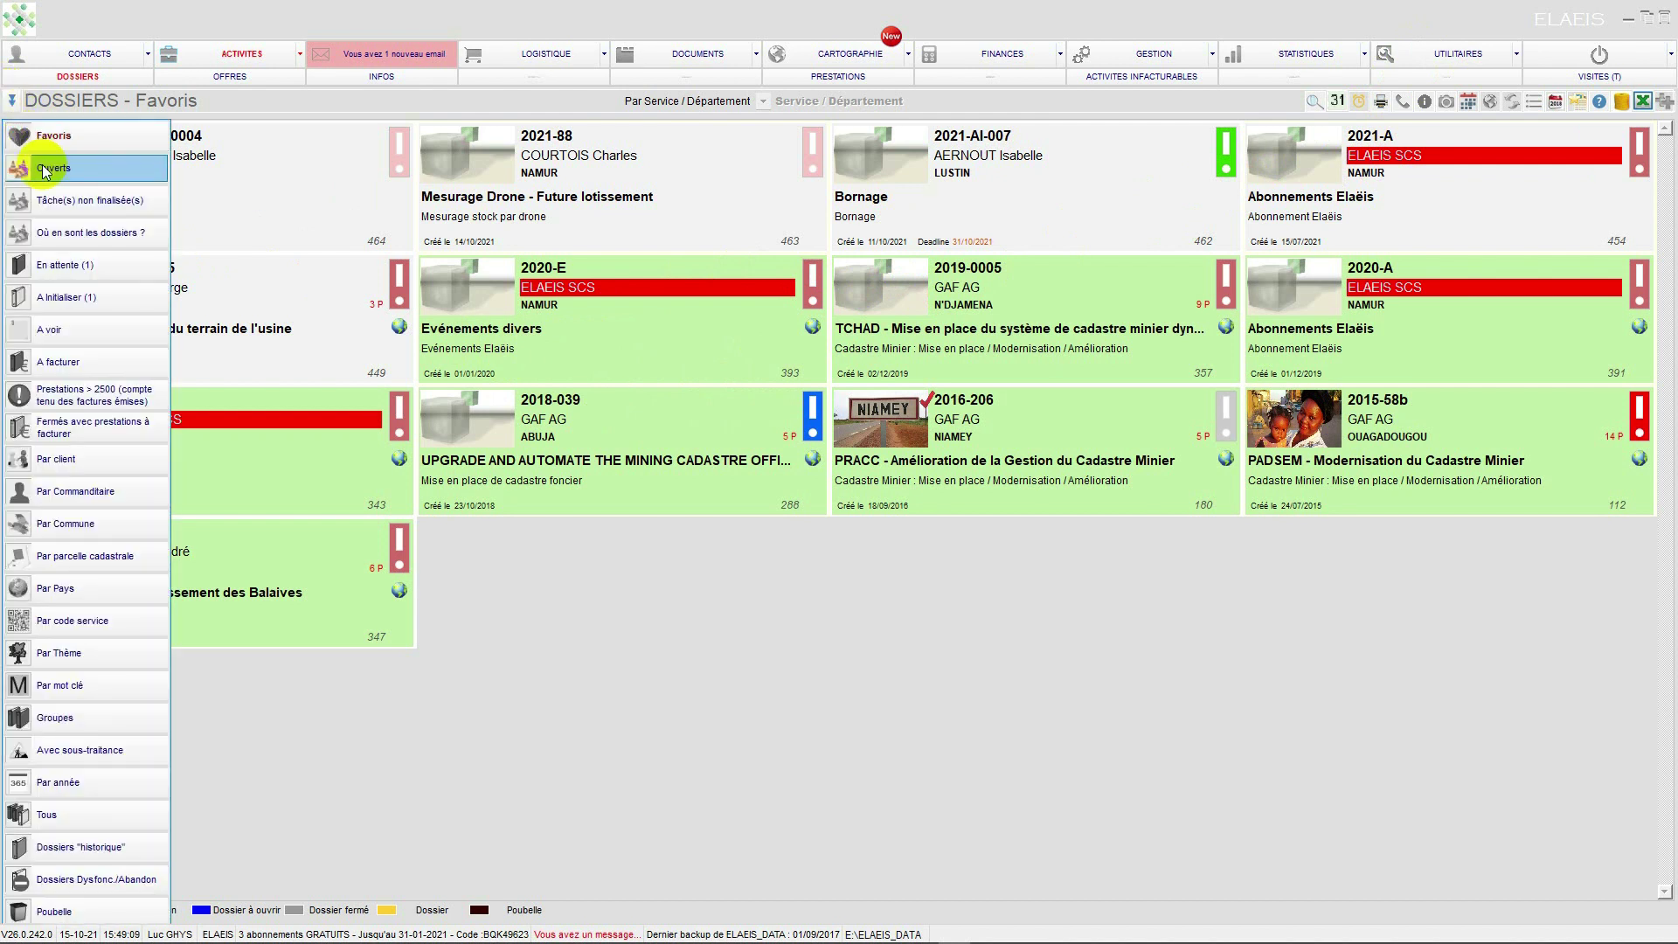
left_click(46, 169)
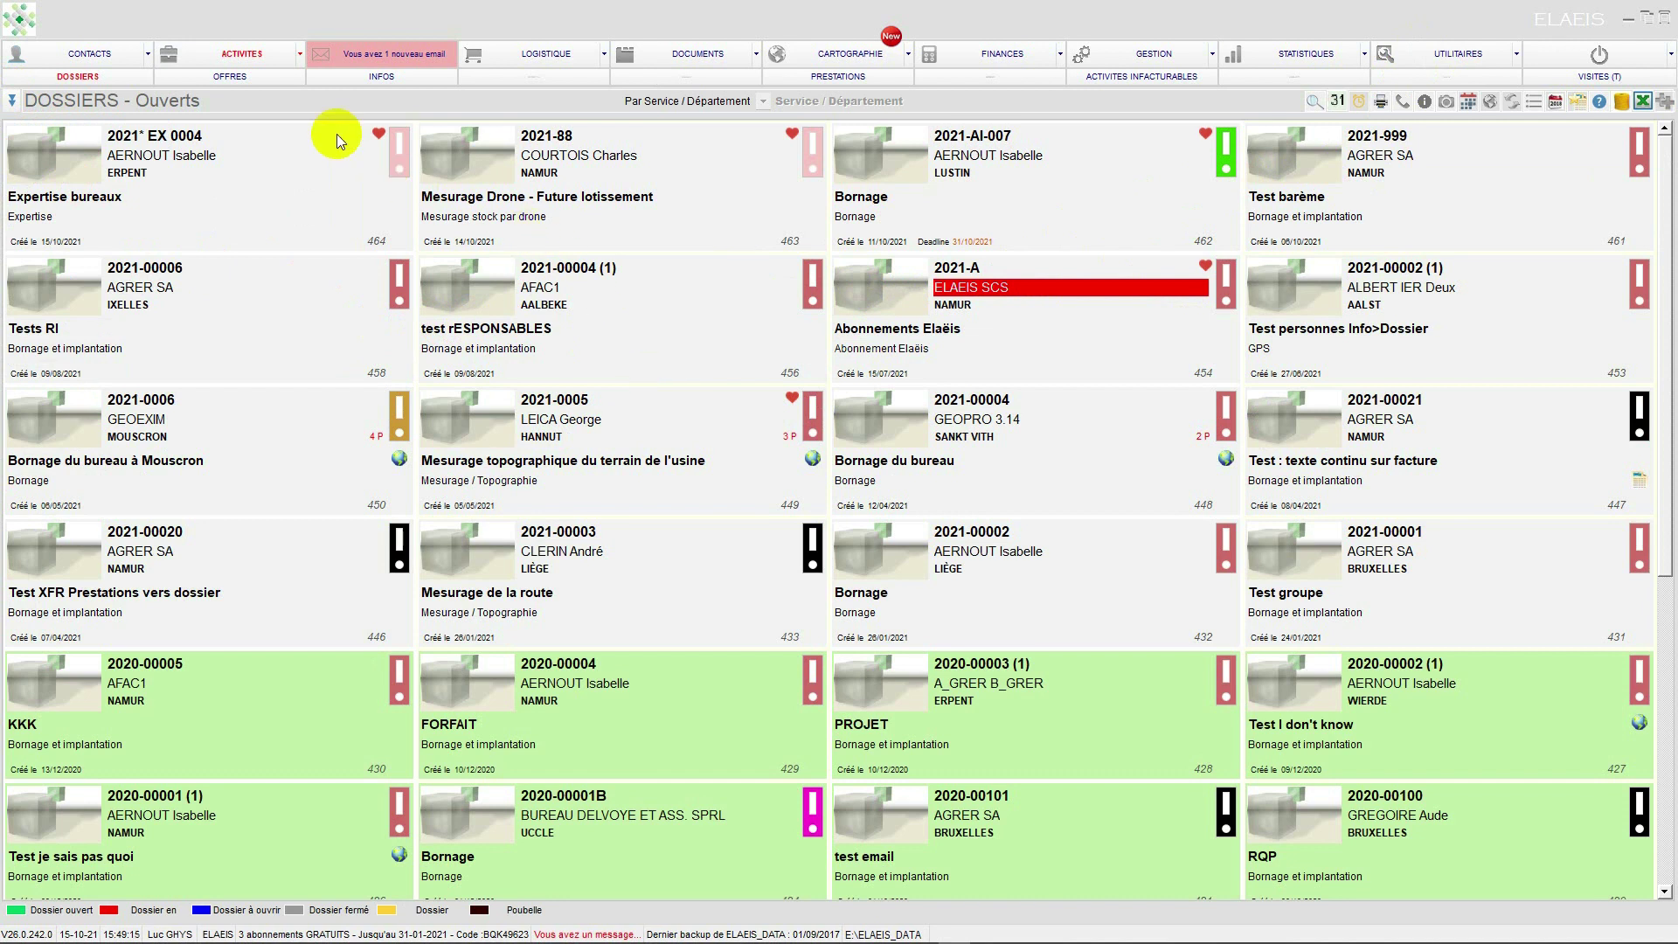
left_click(242, 58)
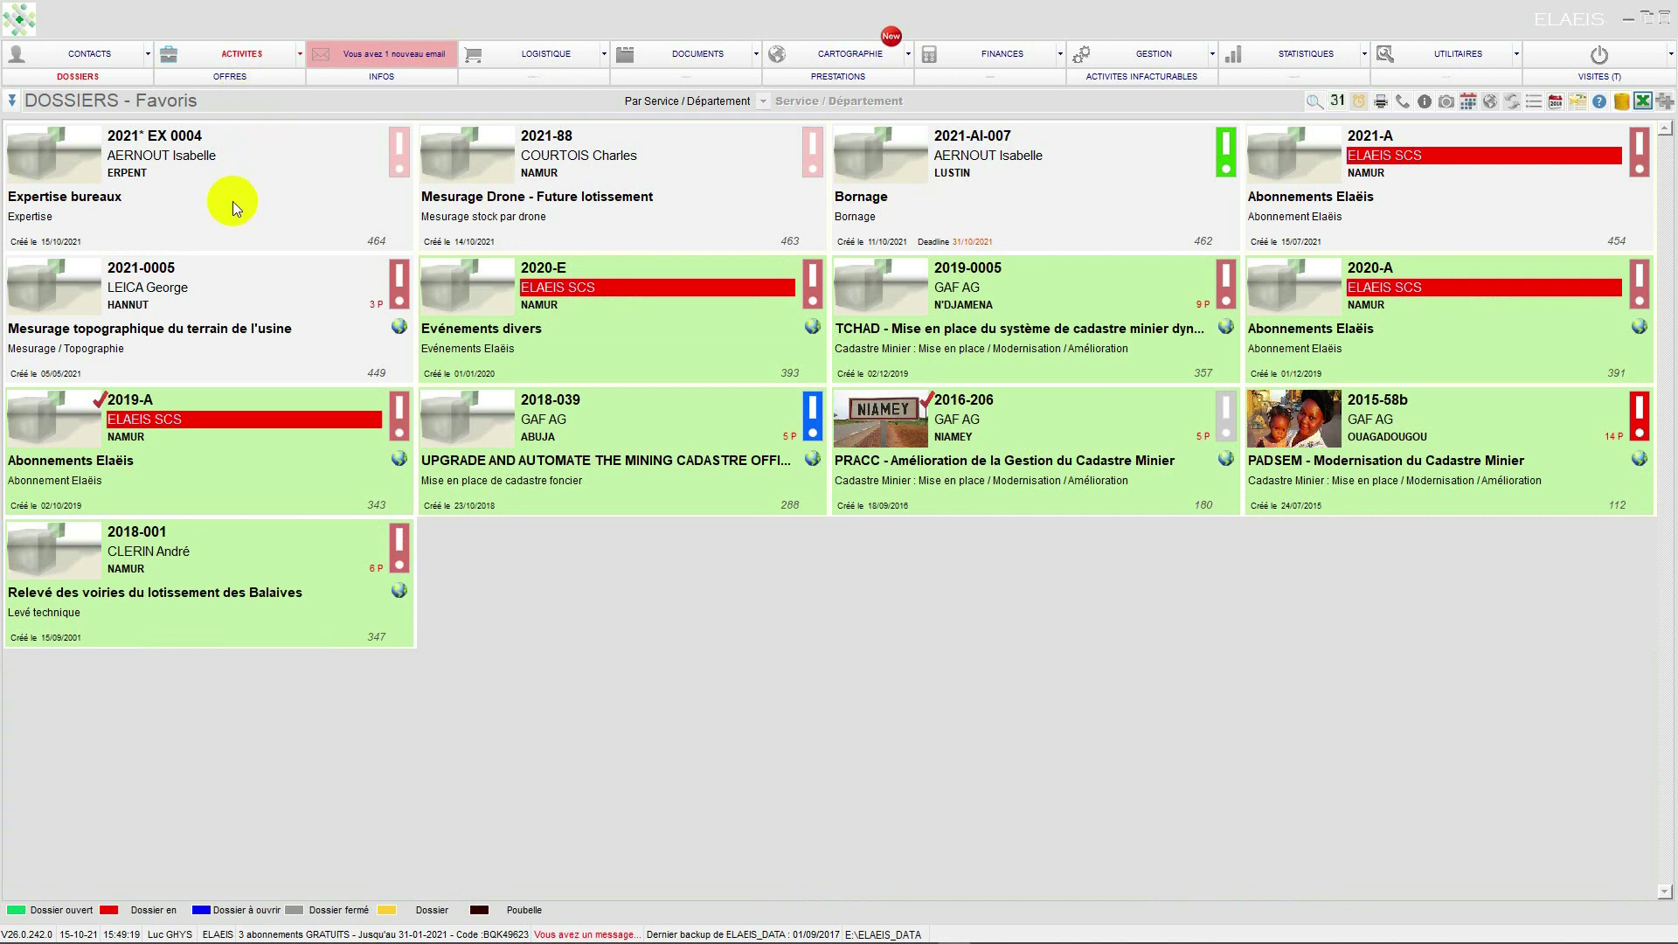
Open the poste detail of dossier 2021* EX 0004 and examine its prestations and frais barèmes
double_click(59, 166)
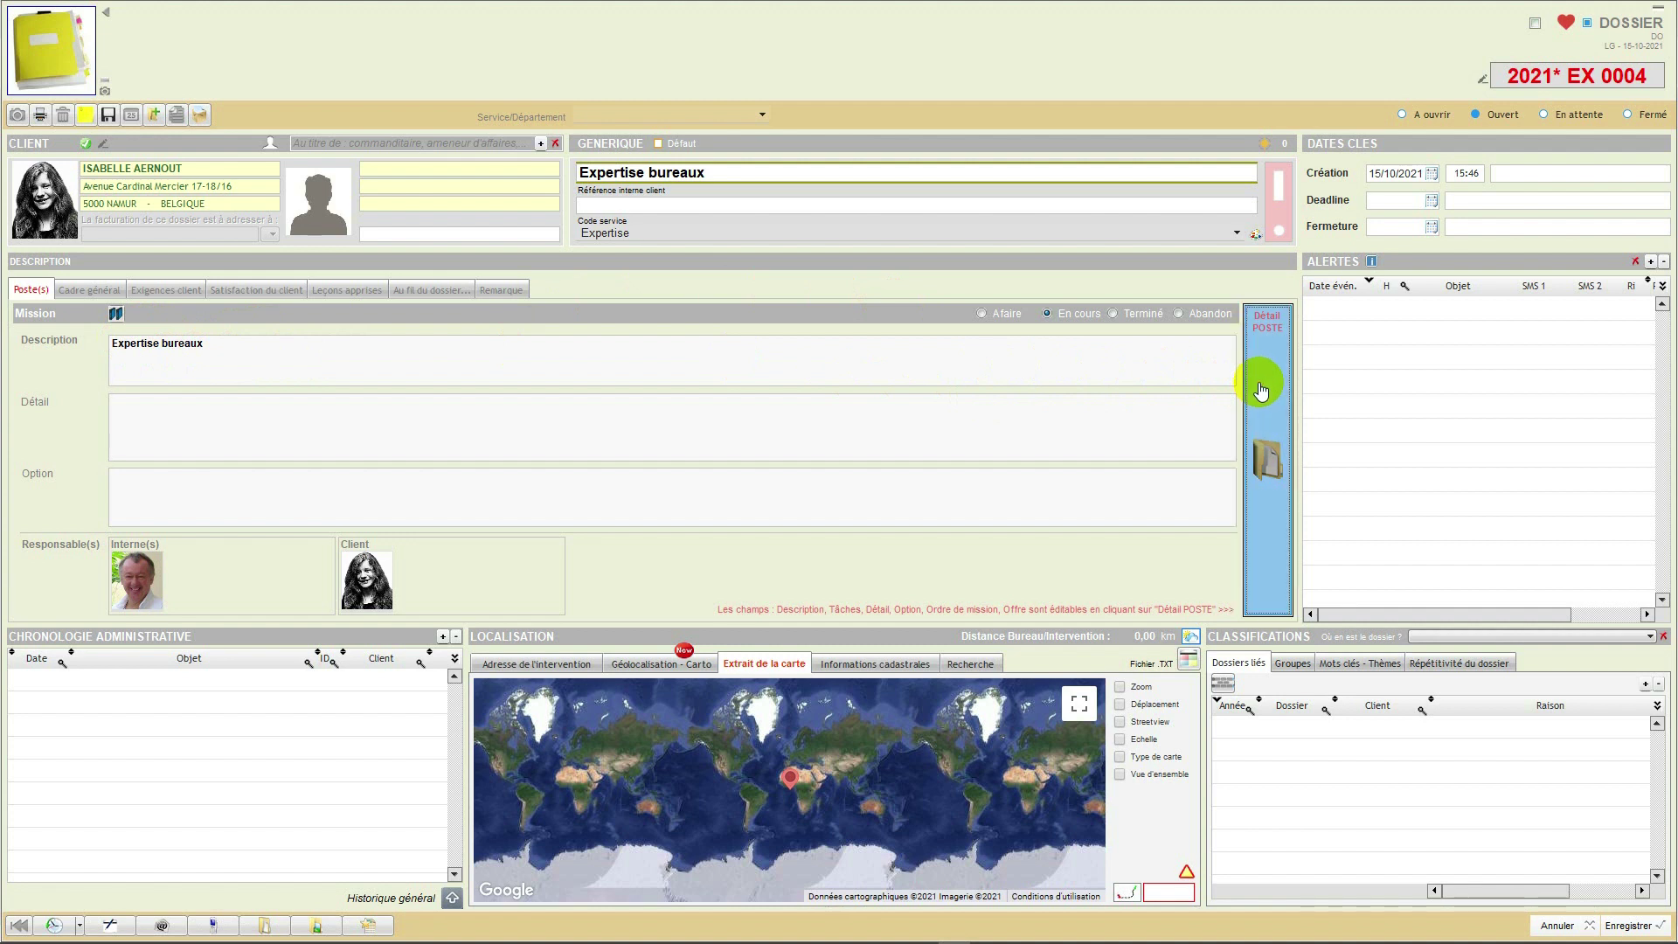
left_click(1260, 391)
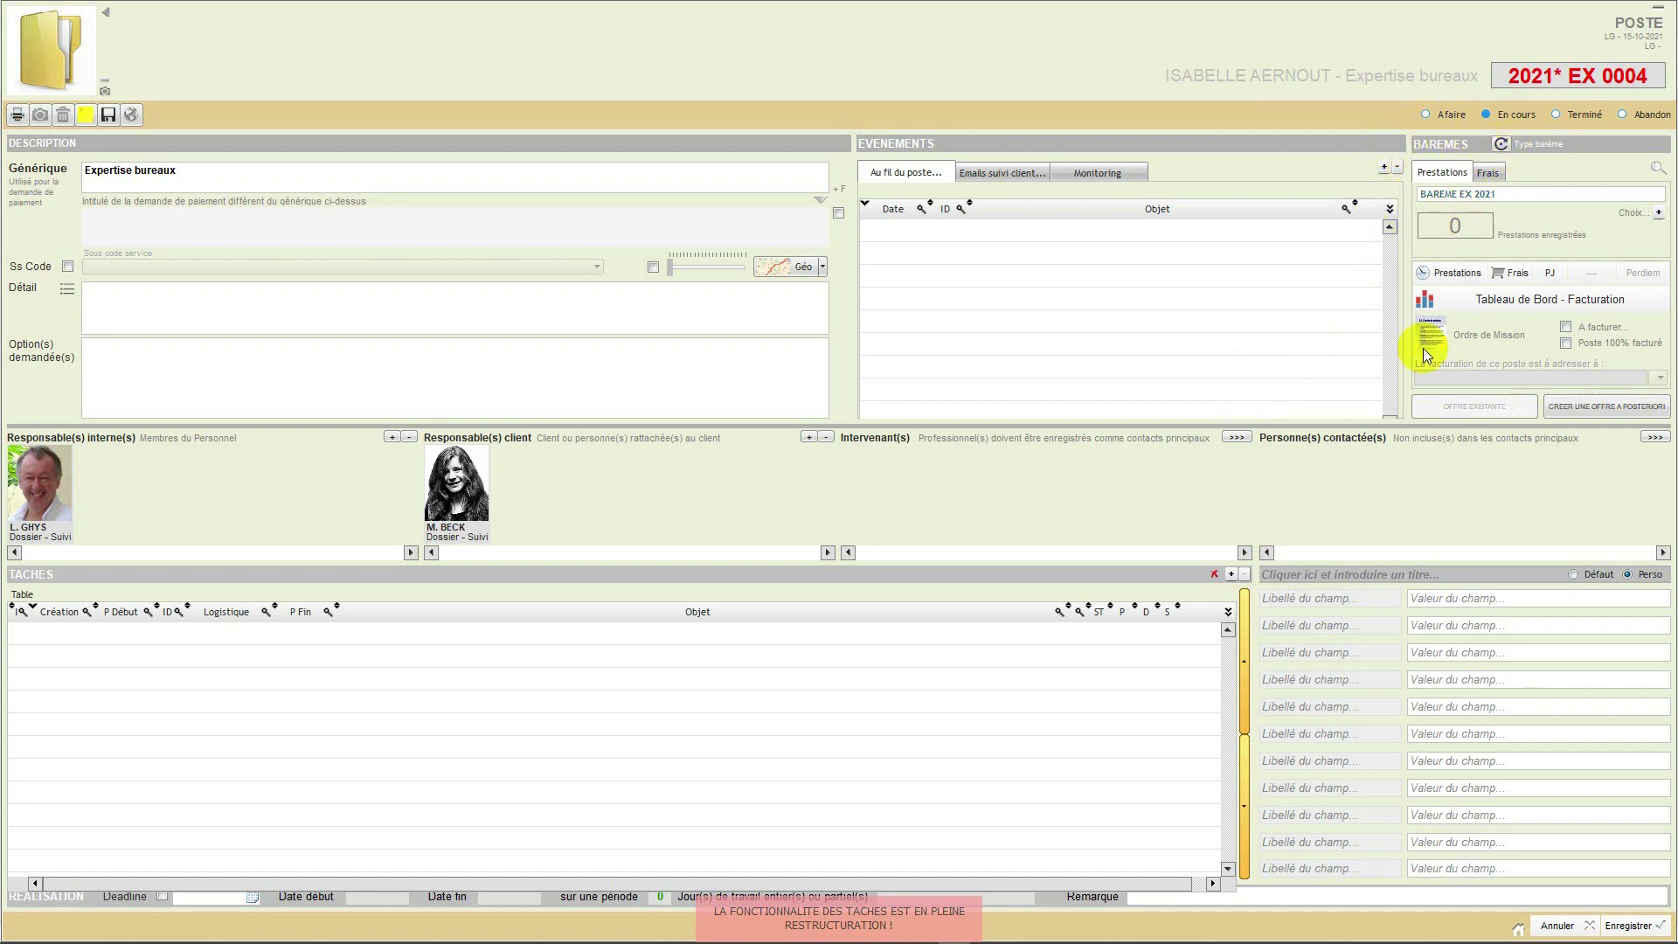
left_click(1658, 214)
left_click(1659, 215)
left_click(1486, 172)
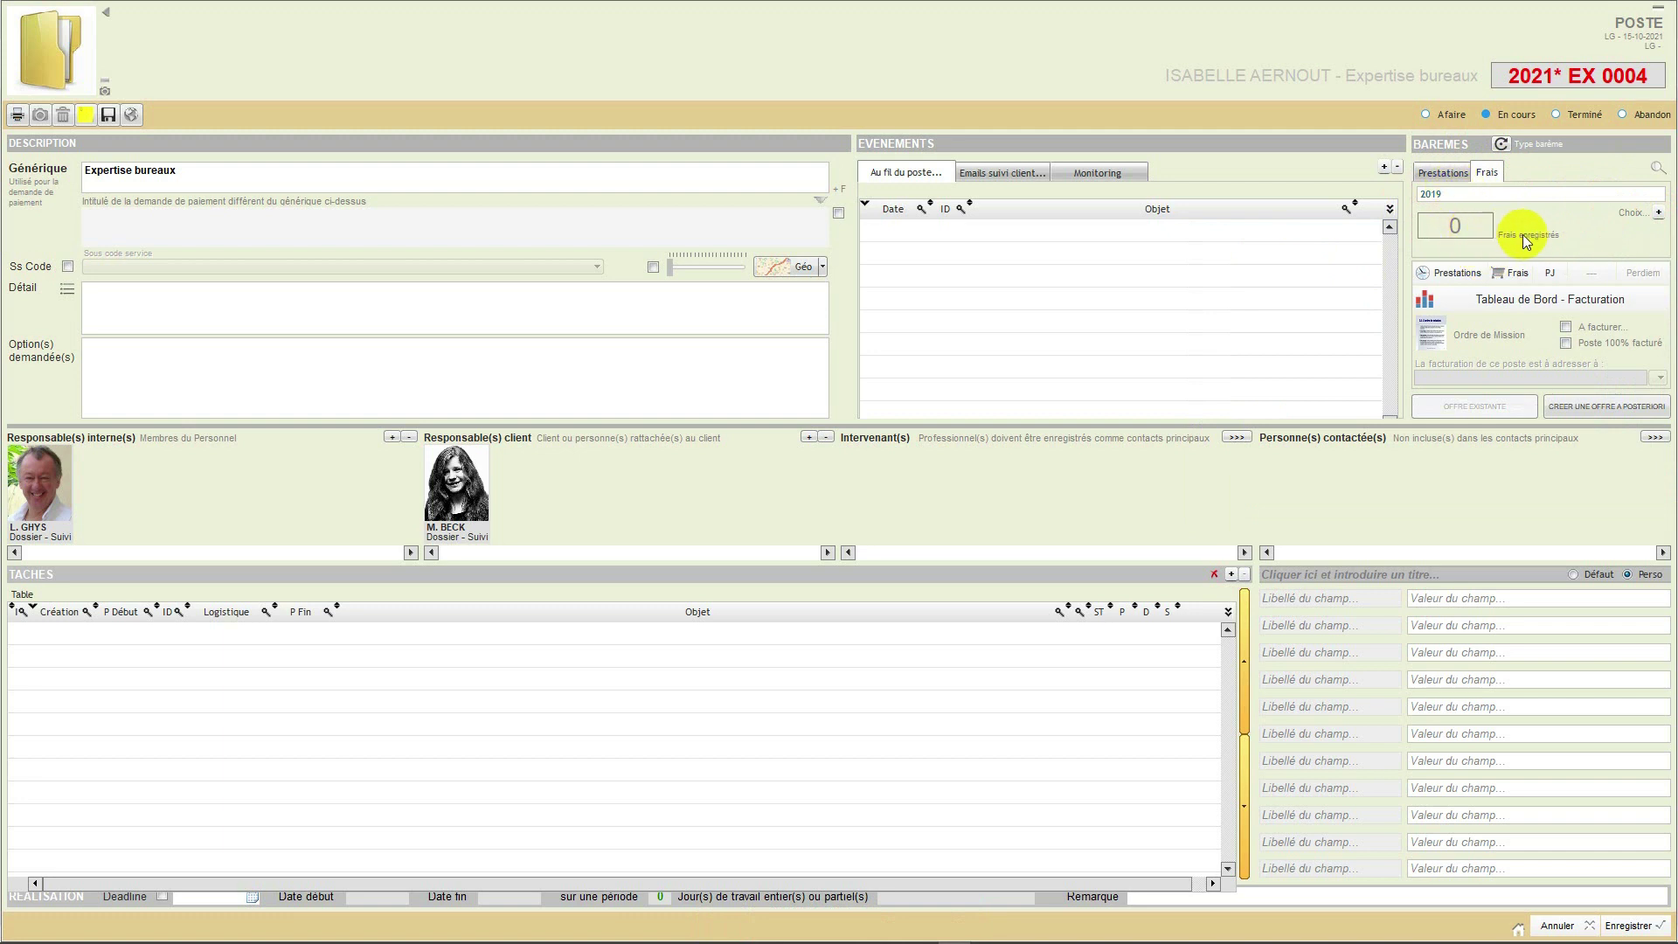
left_click(1440, 173)
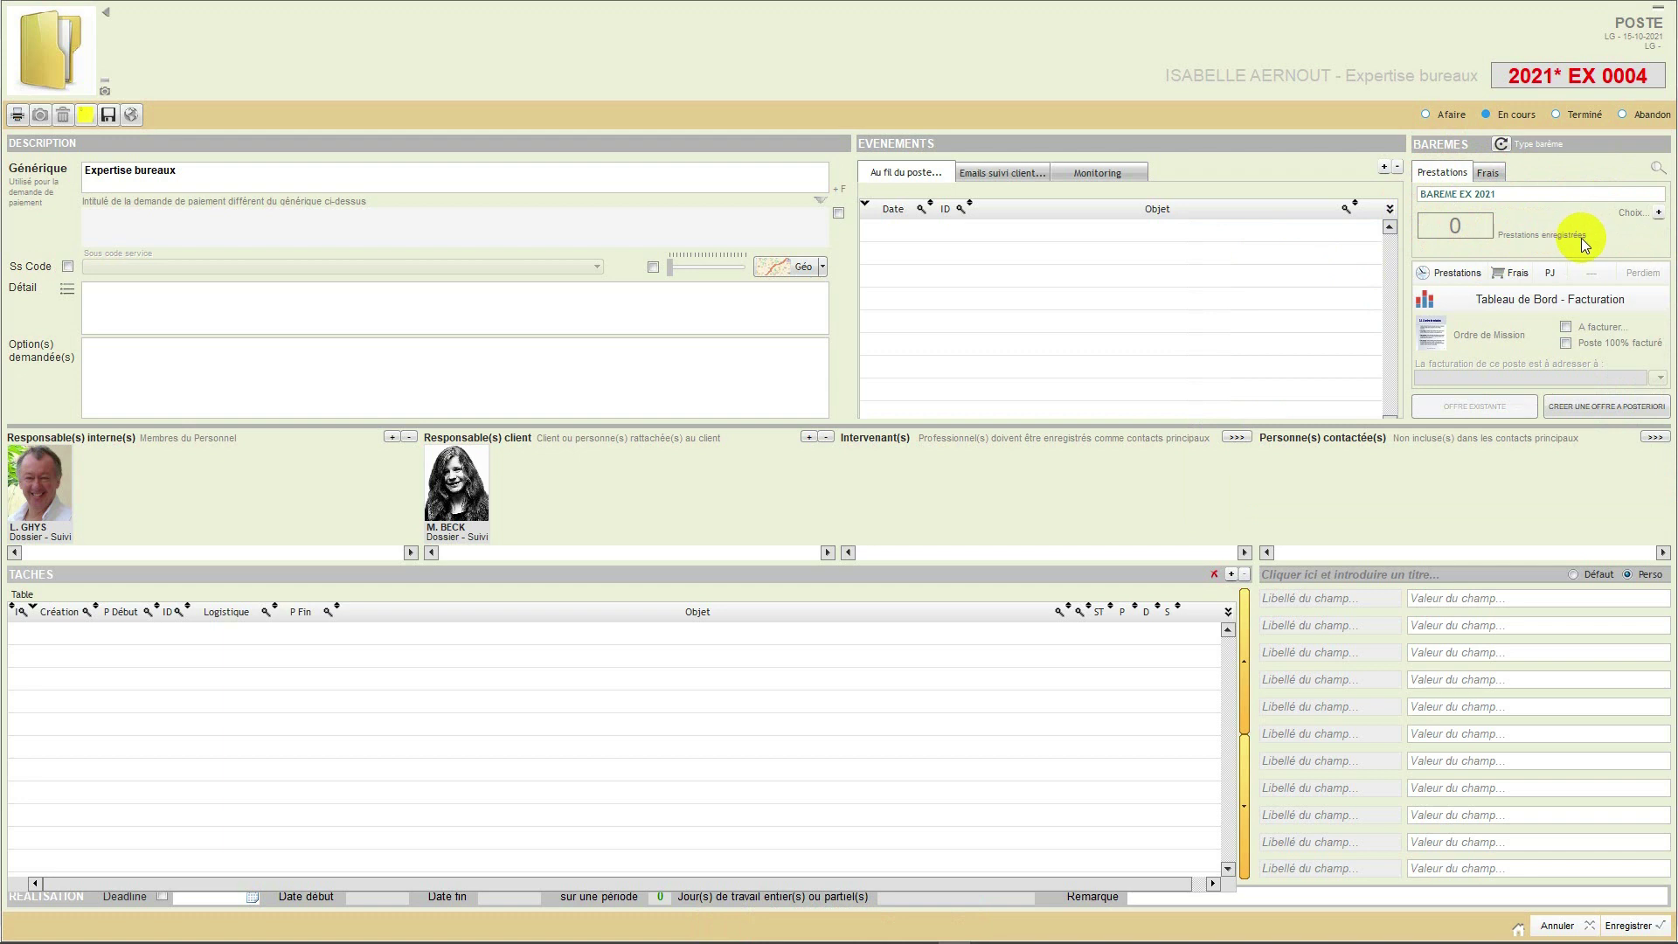
Open the poste's prestations, preview the Chronomètre entry mode and switch to Plage horaire / jour
left_click(1446, 274)
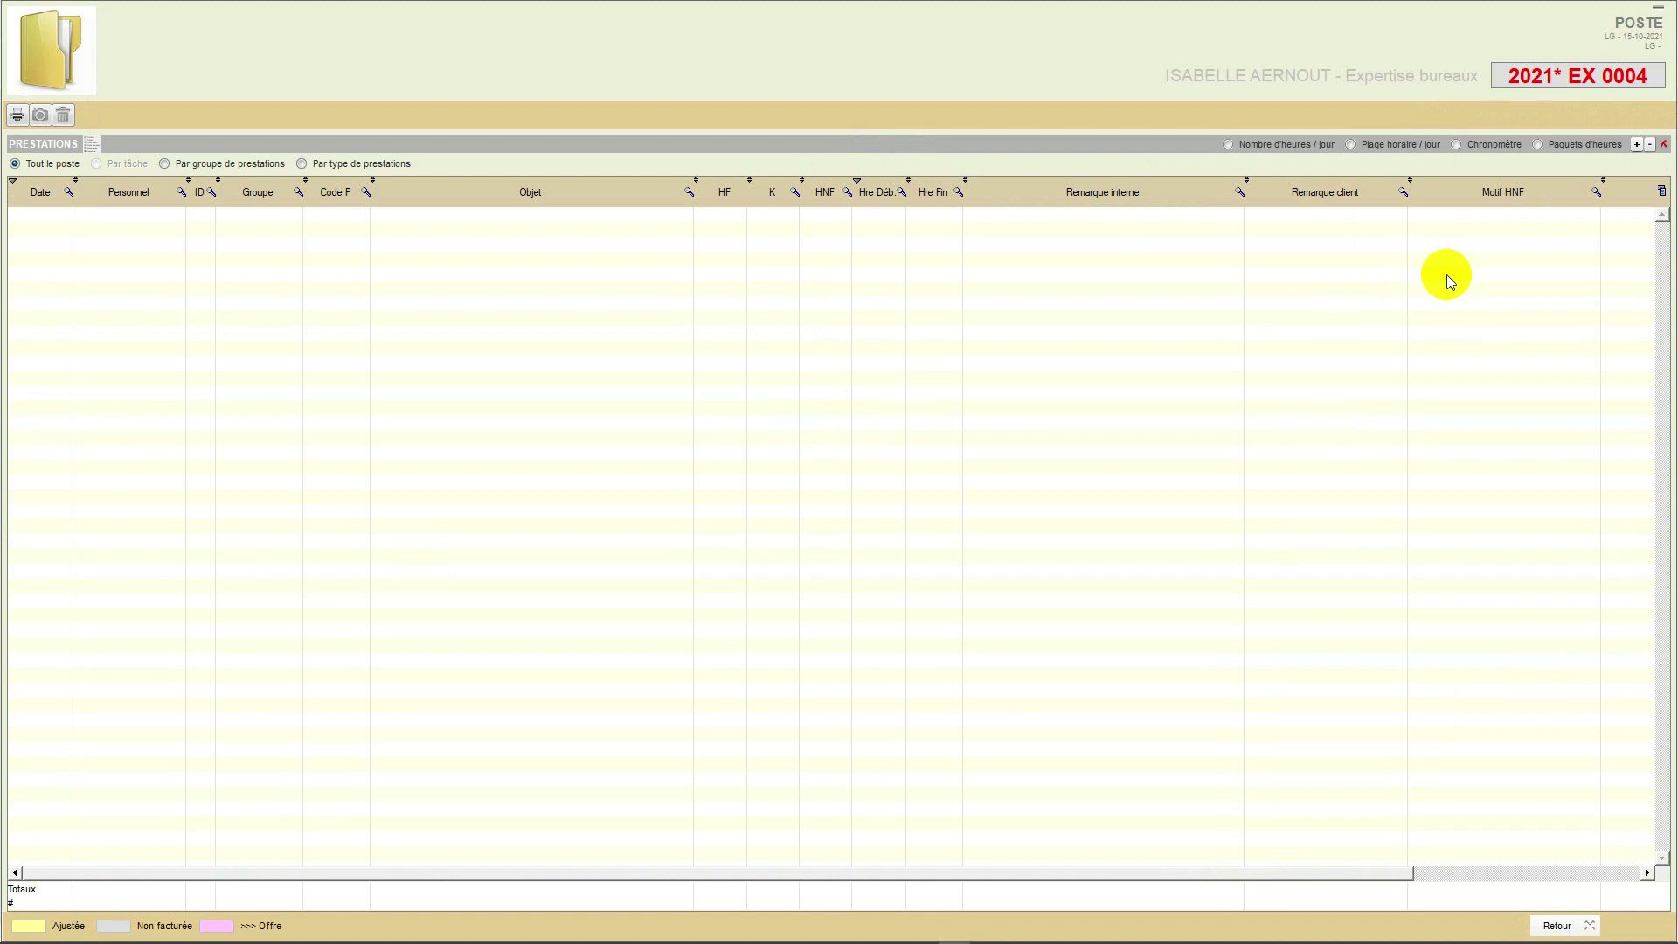
left_click(1351, 145)
left_click(1454, 145)
left_click(1637, 145)
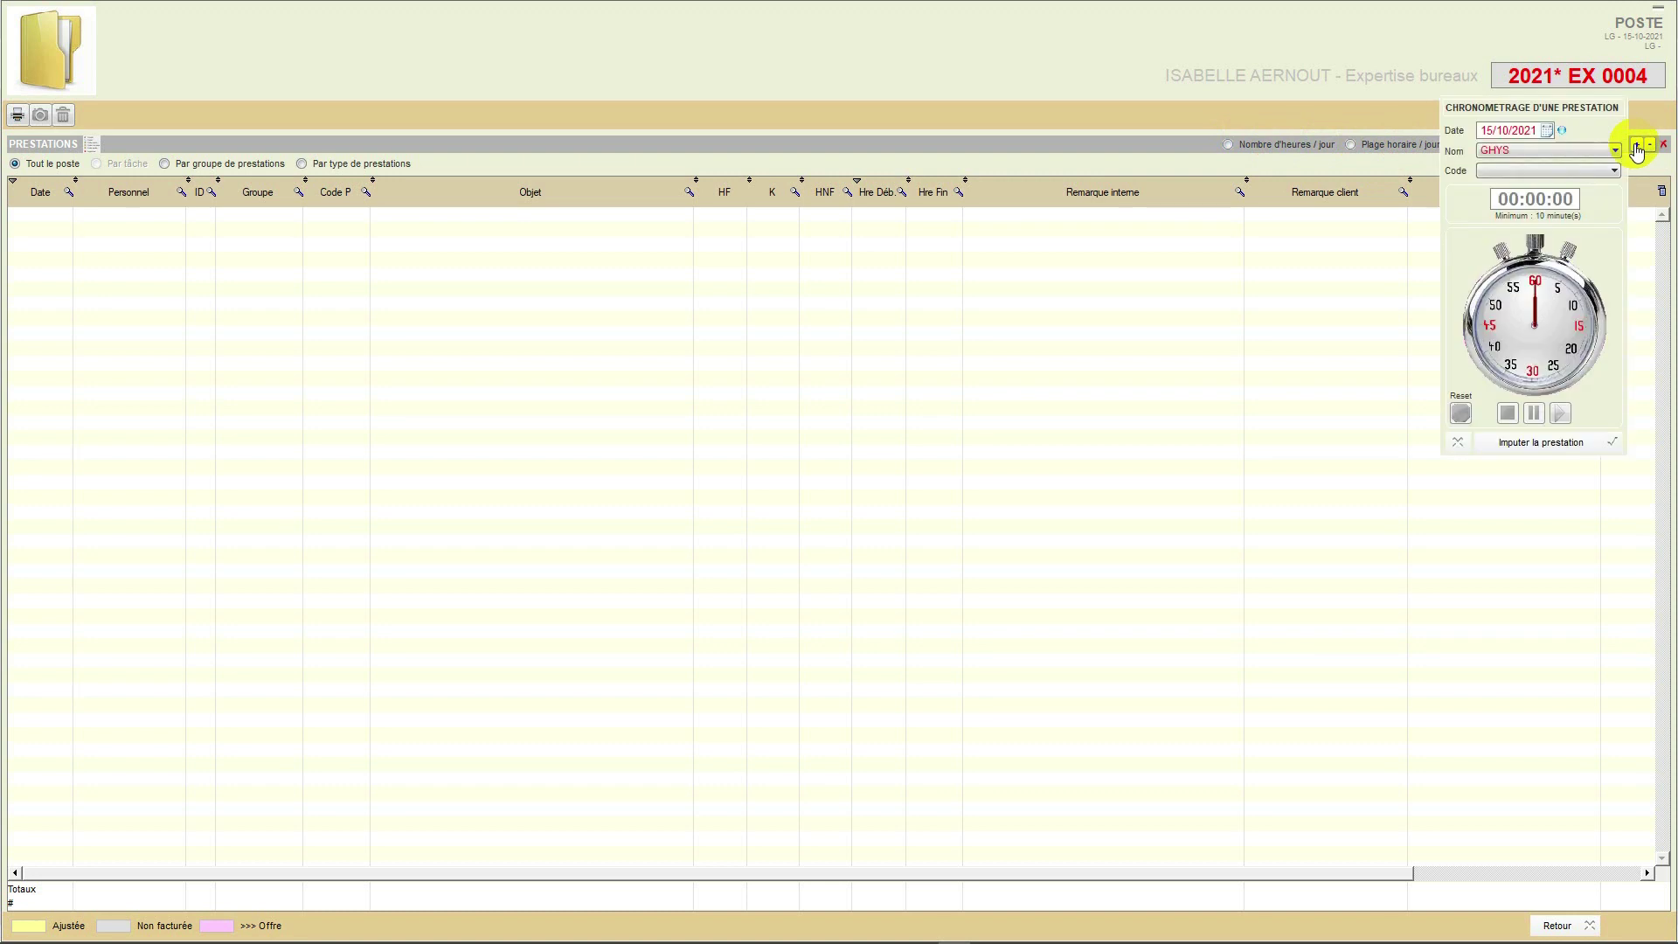
left_click(1457, 443)
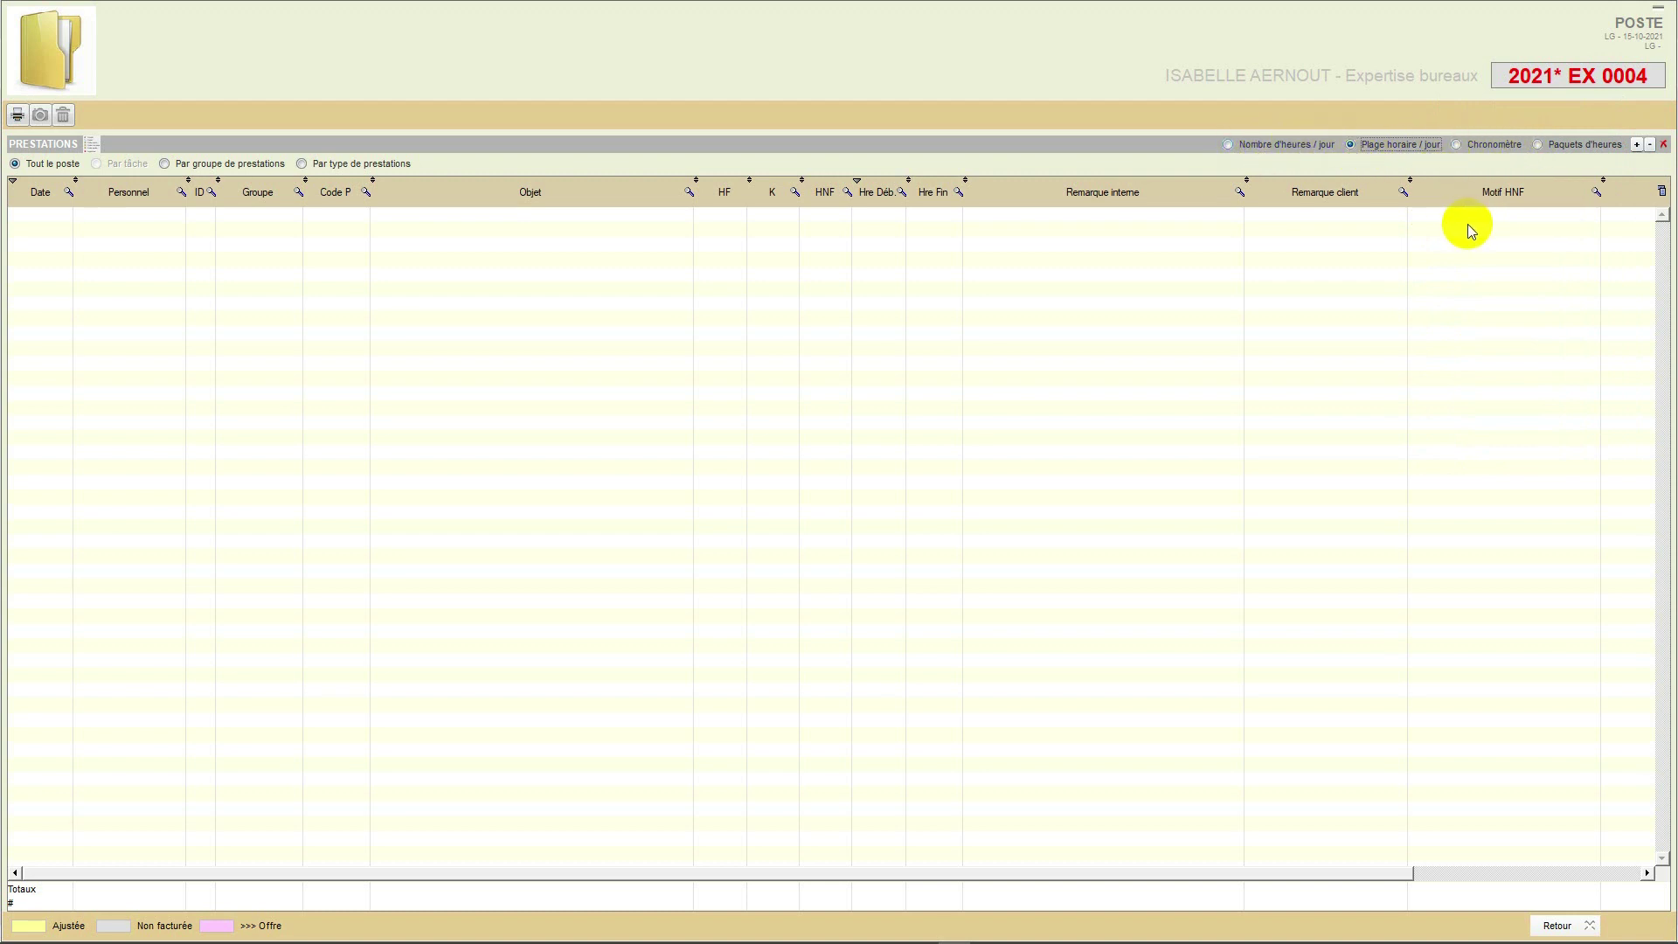
Start a new prestation day dated 15/10/2021 for the first listed staff member, accept replacing existing prestations and switch it ON
left_click(1636, 145)
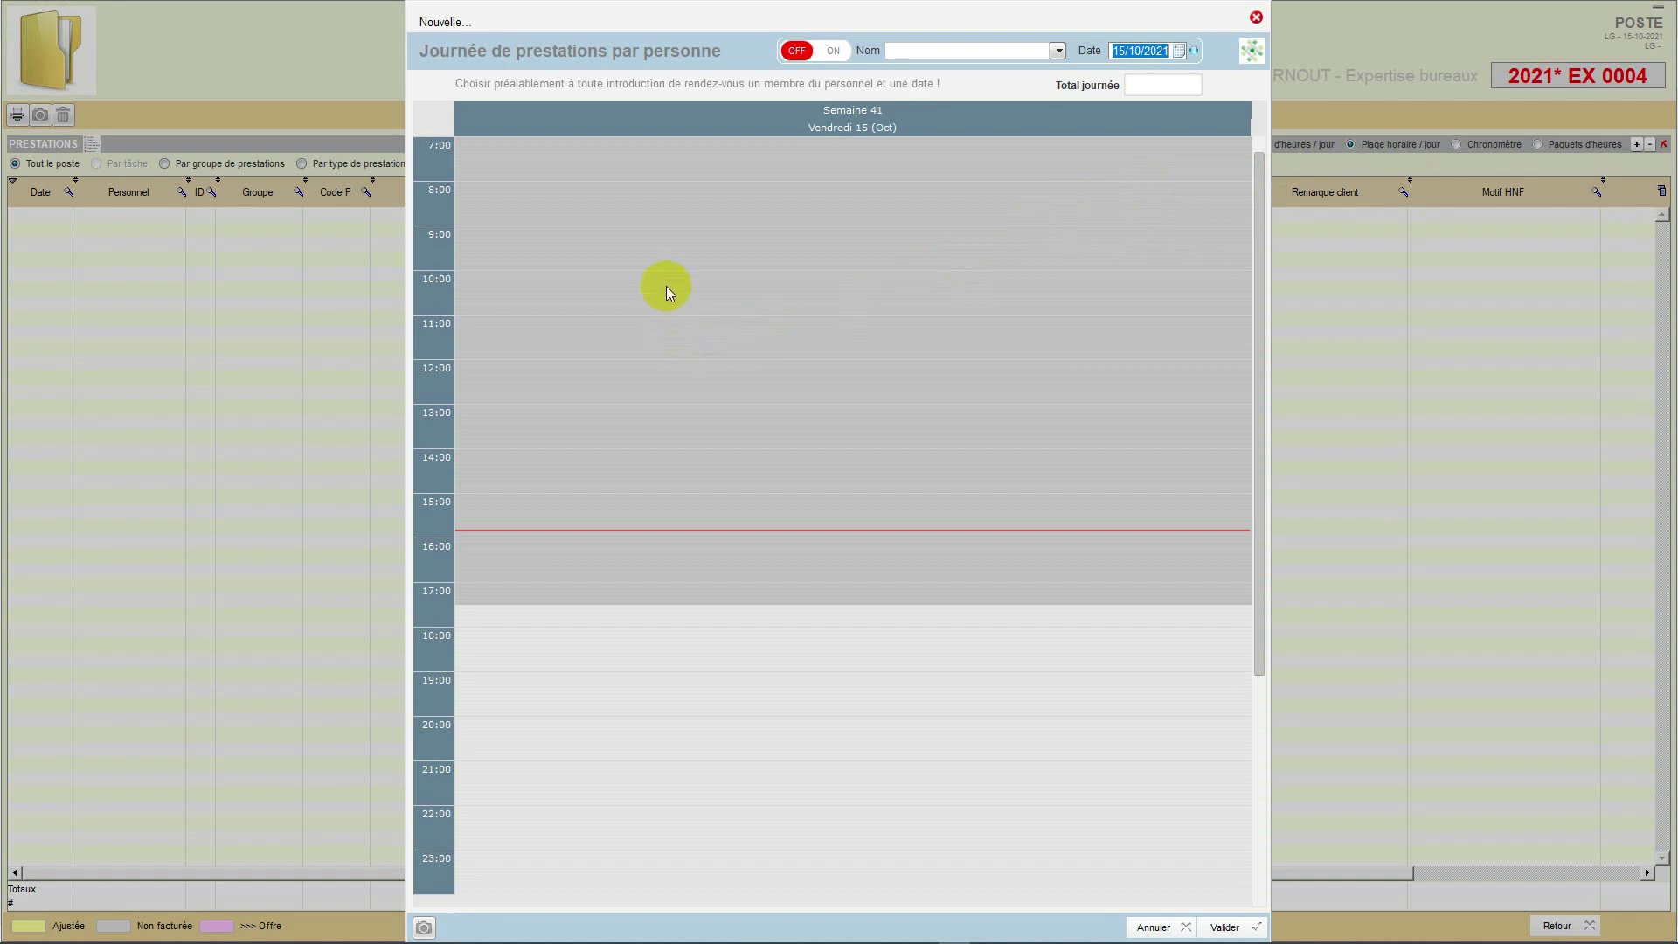
left_click(1140, 57)
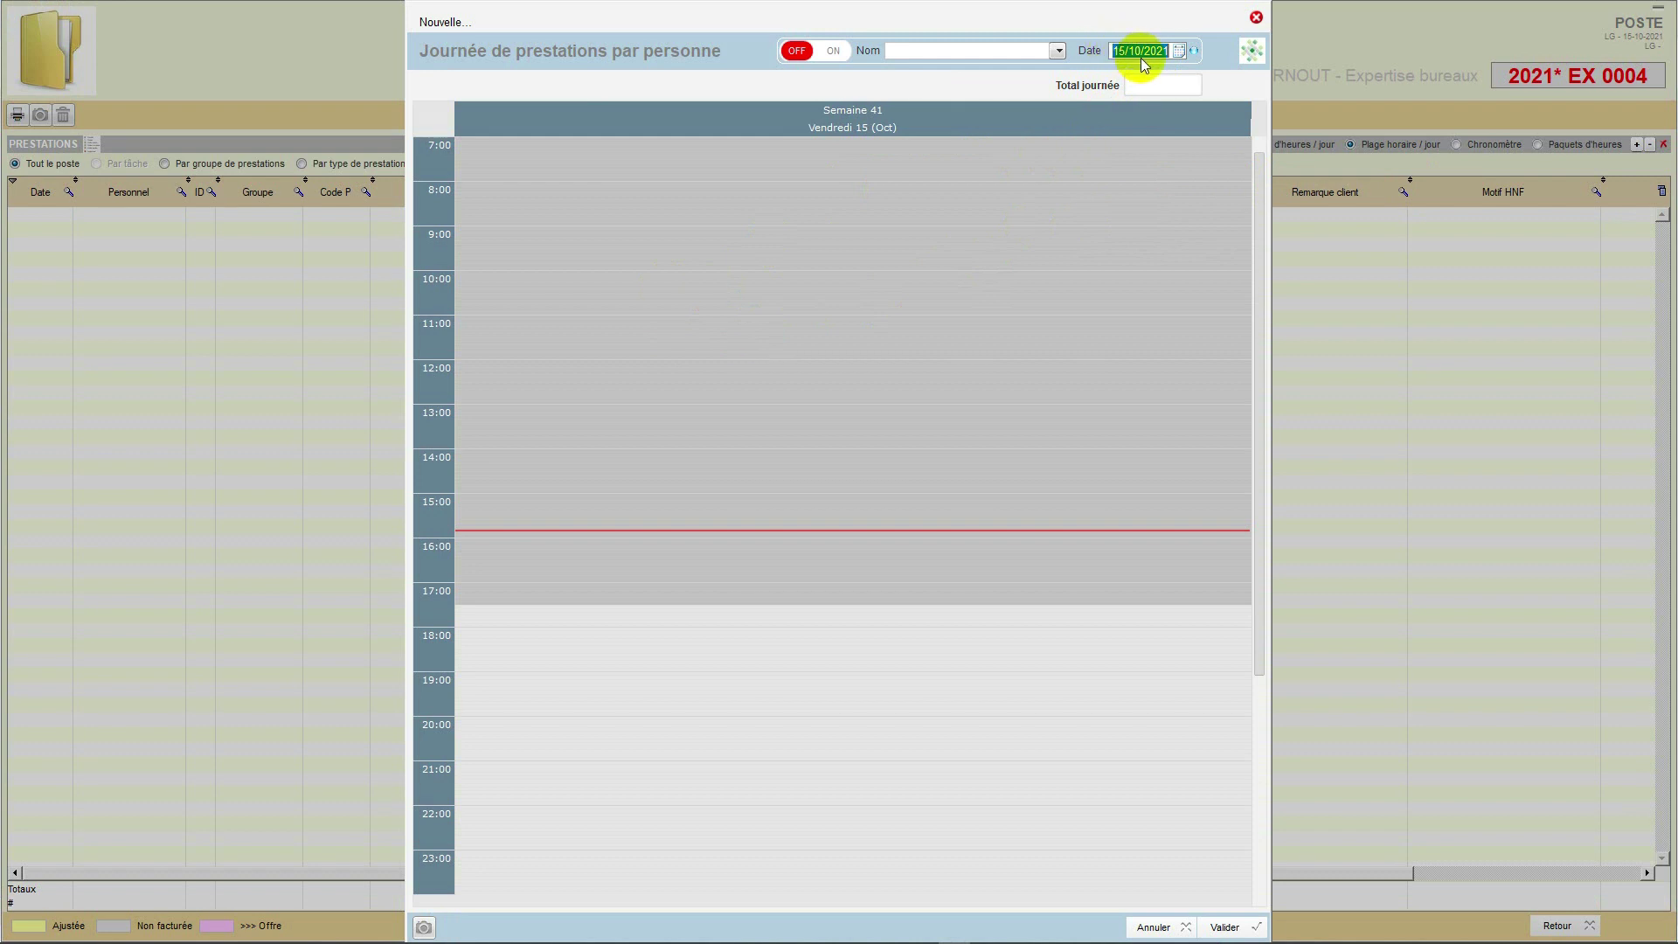
left_click(1057, 53)
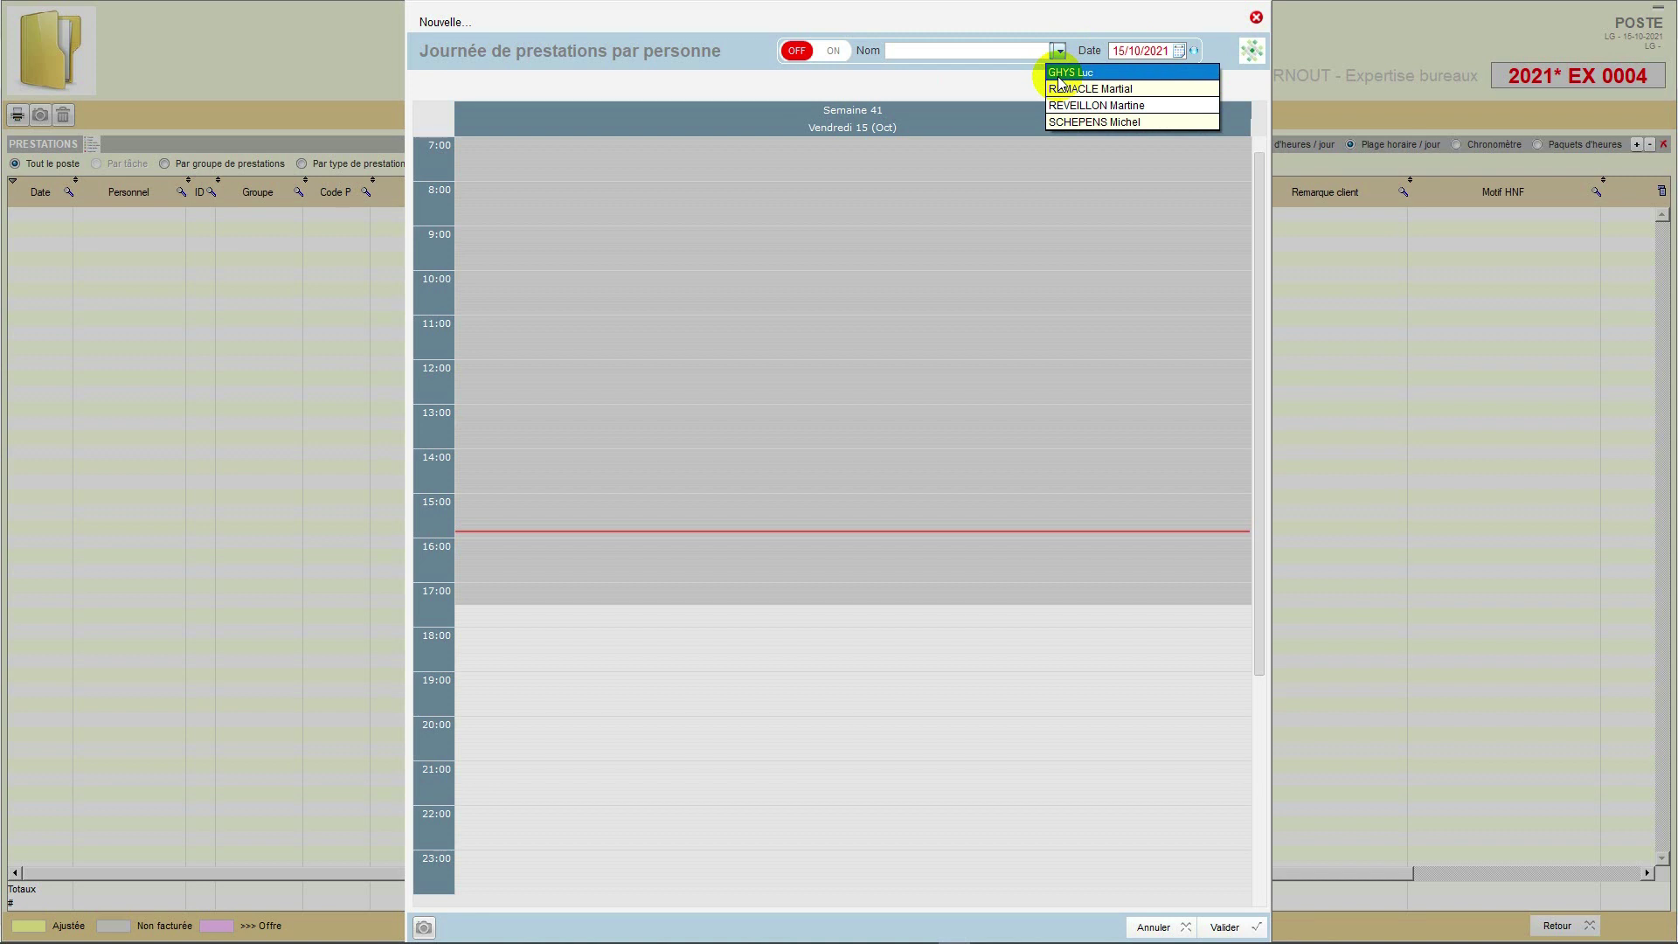
left_click(1059, 88)
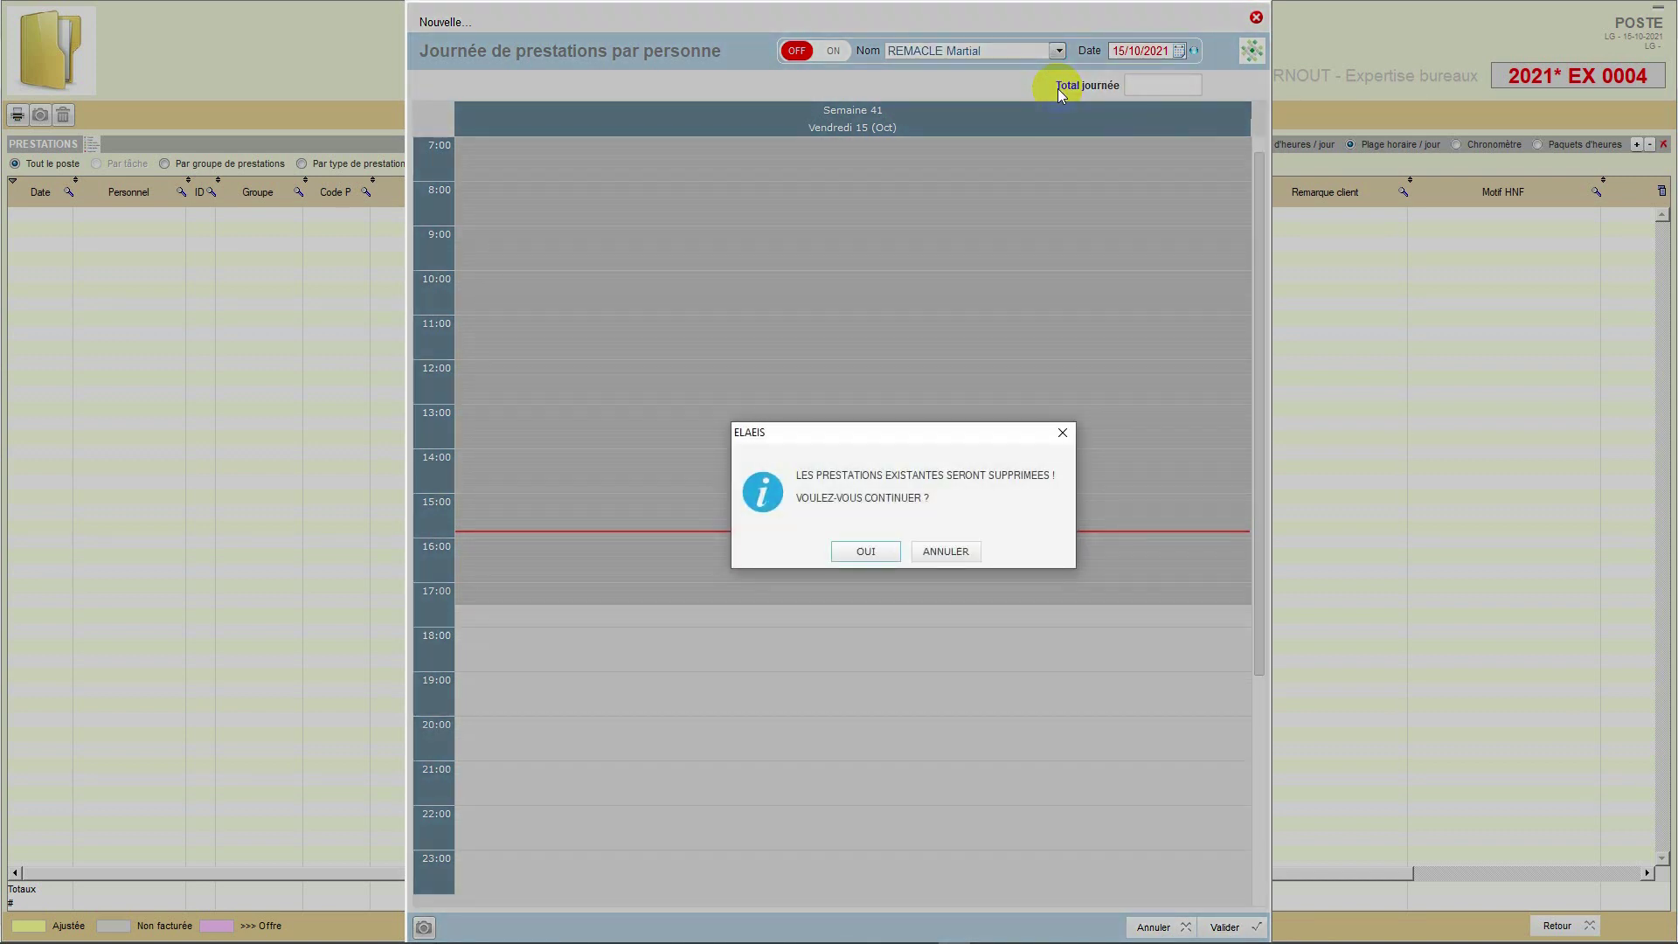
left_click(877, 548)
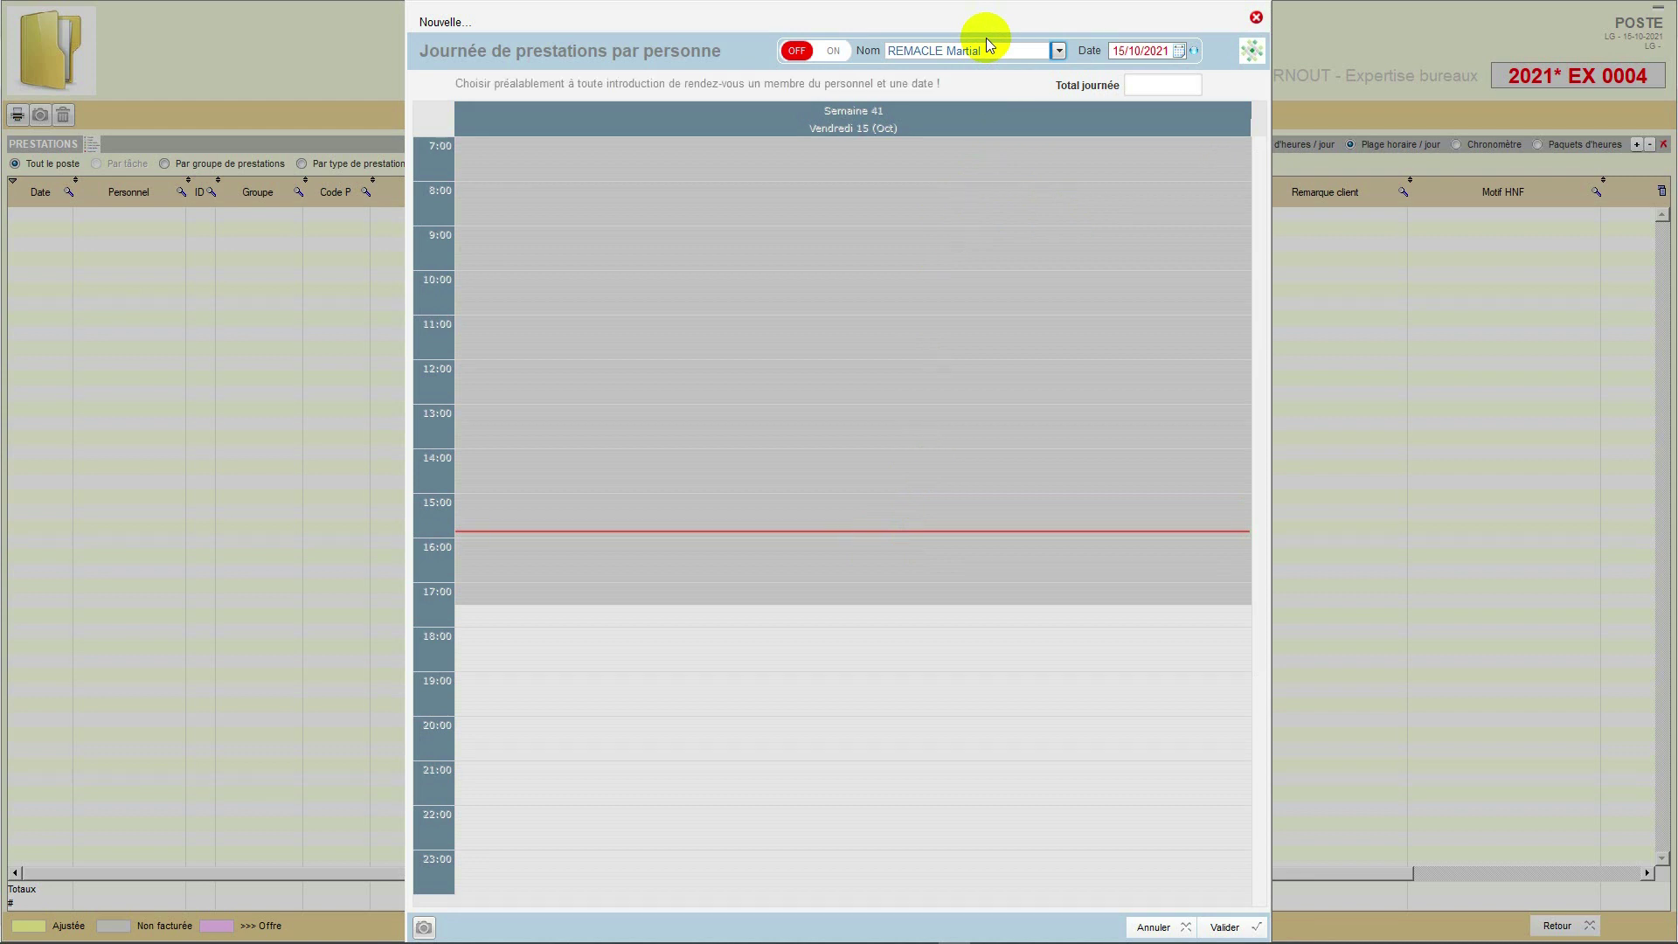
left_click(1060, 52)
left_click(1061, 74)
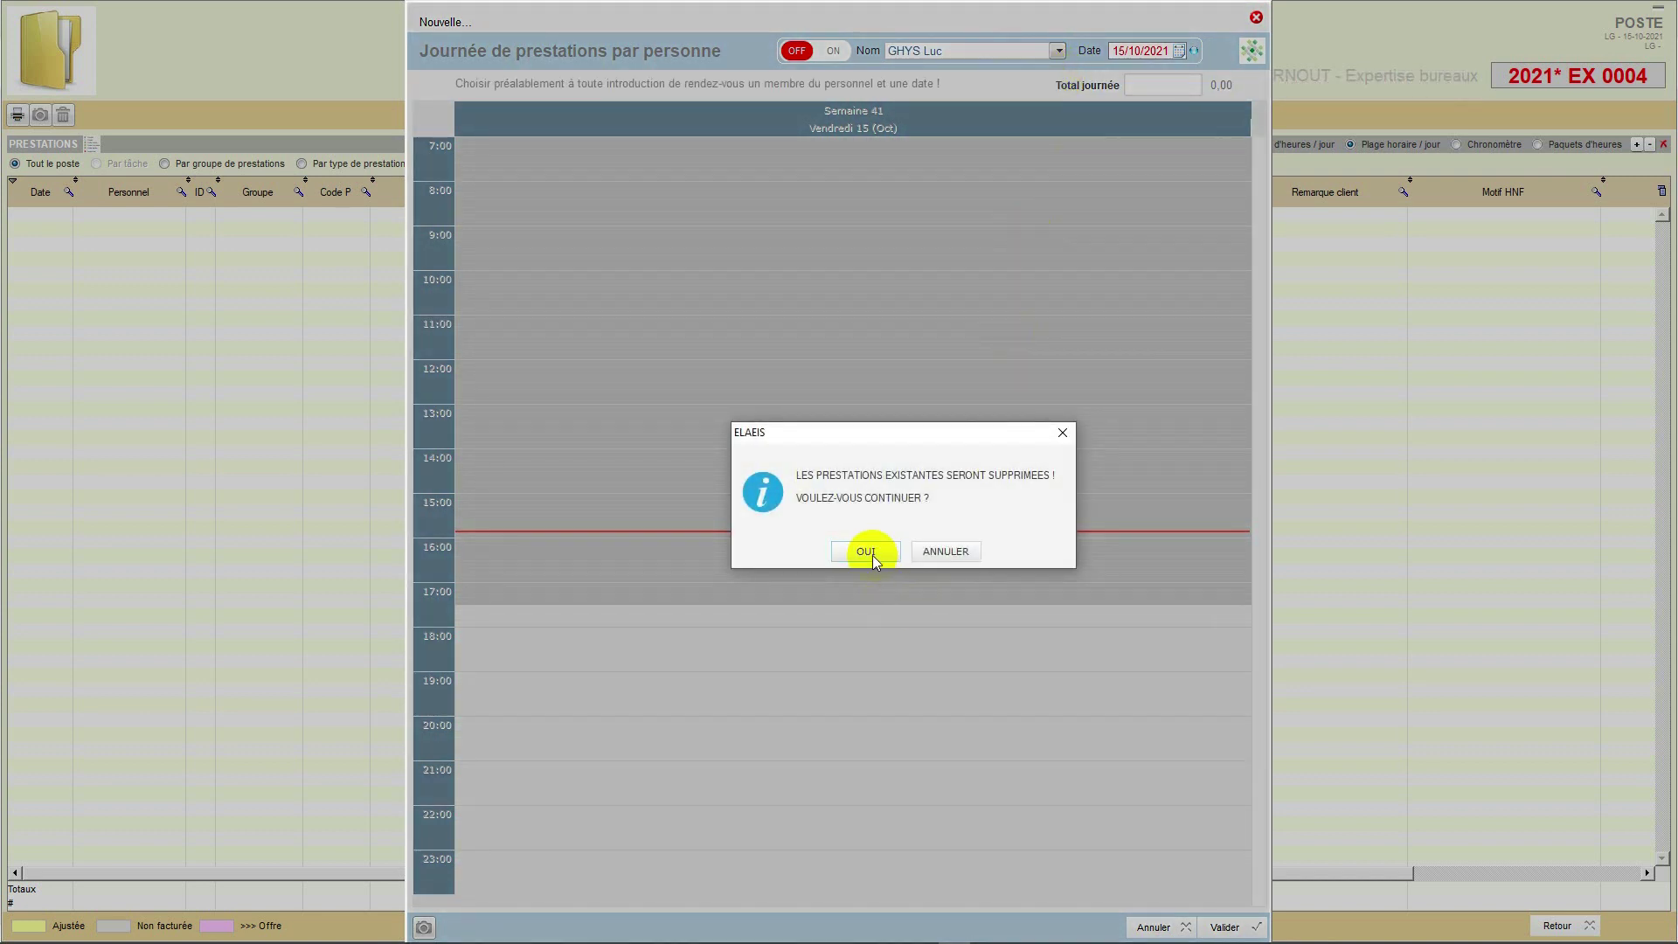
left_click(868, 552)
left_click(841, 56)
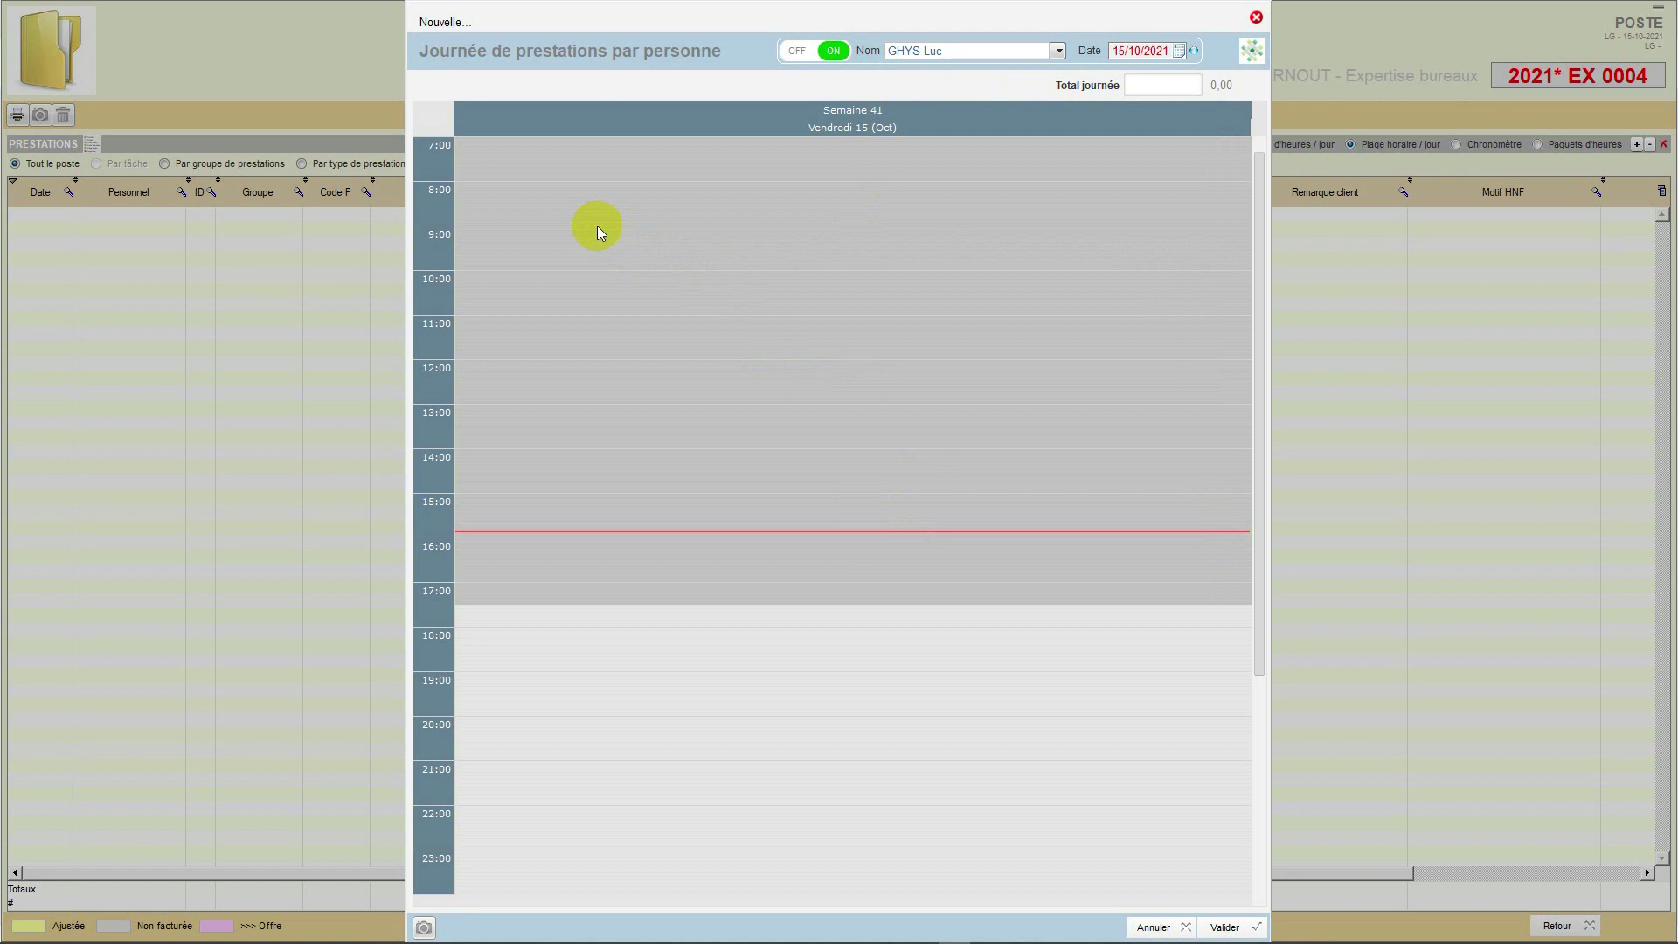
Add a VISITE IMMEUBLE prestation from 09:00 to 12:00 for dossier 2021* EX 0004
left_click_drag(599, 227, 589, 360)
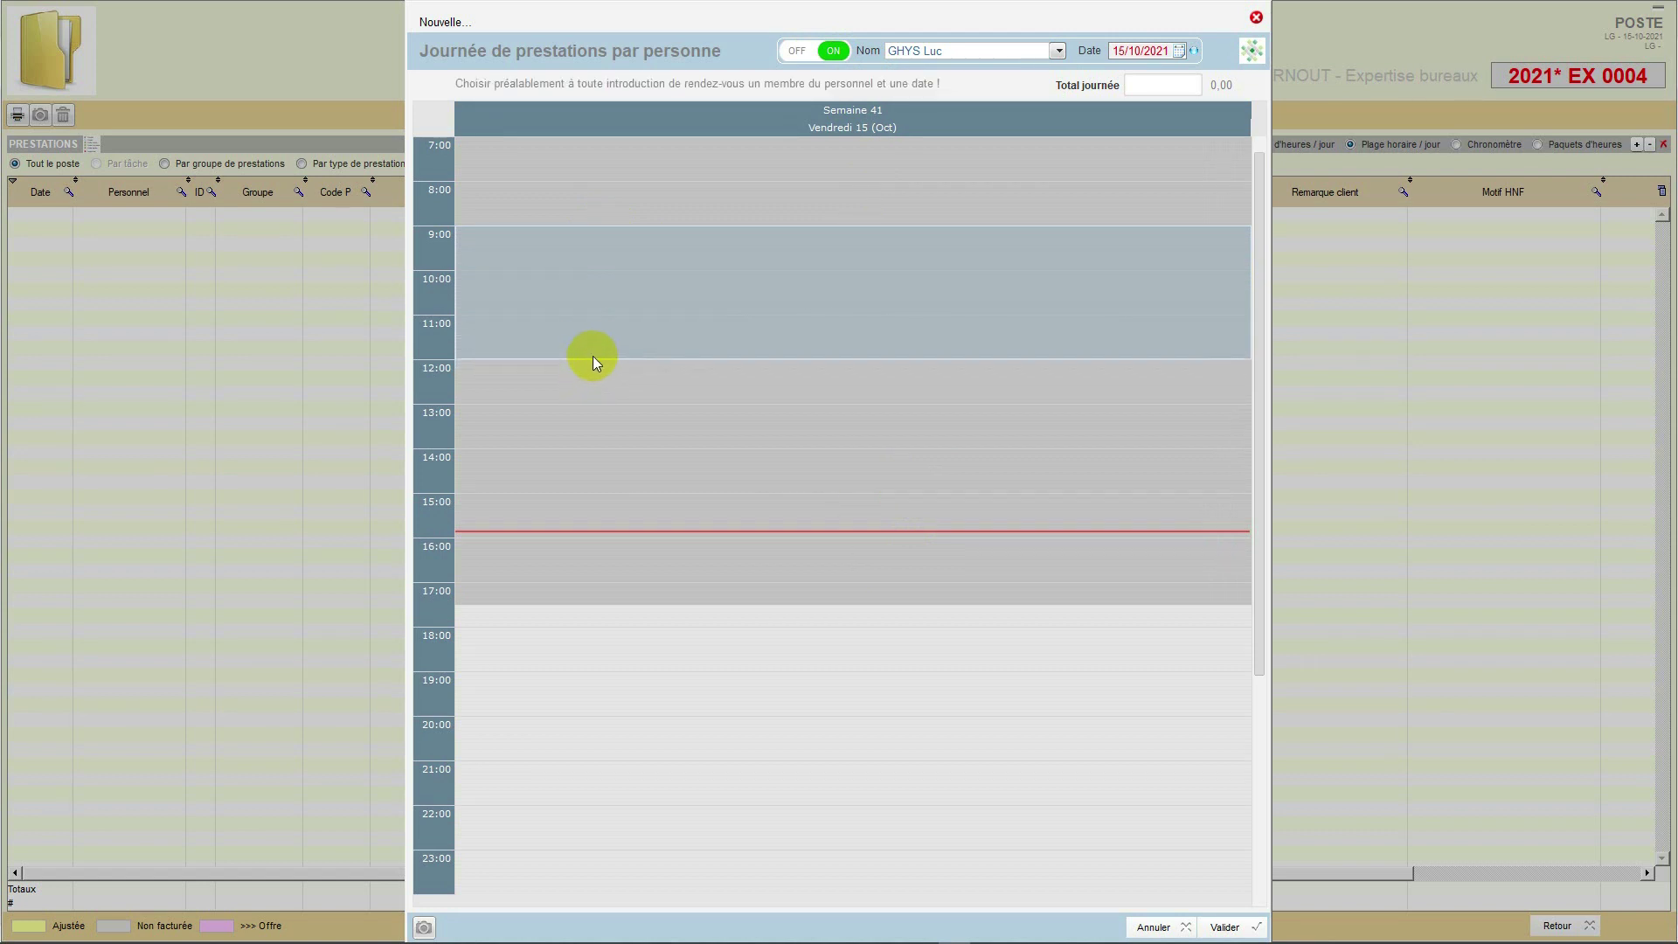
right_click(708, 285)
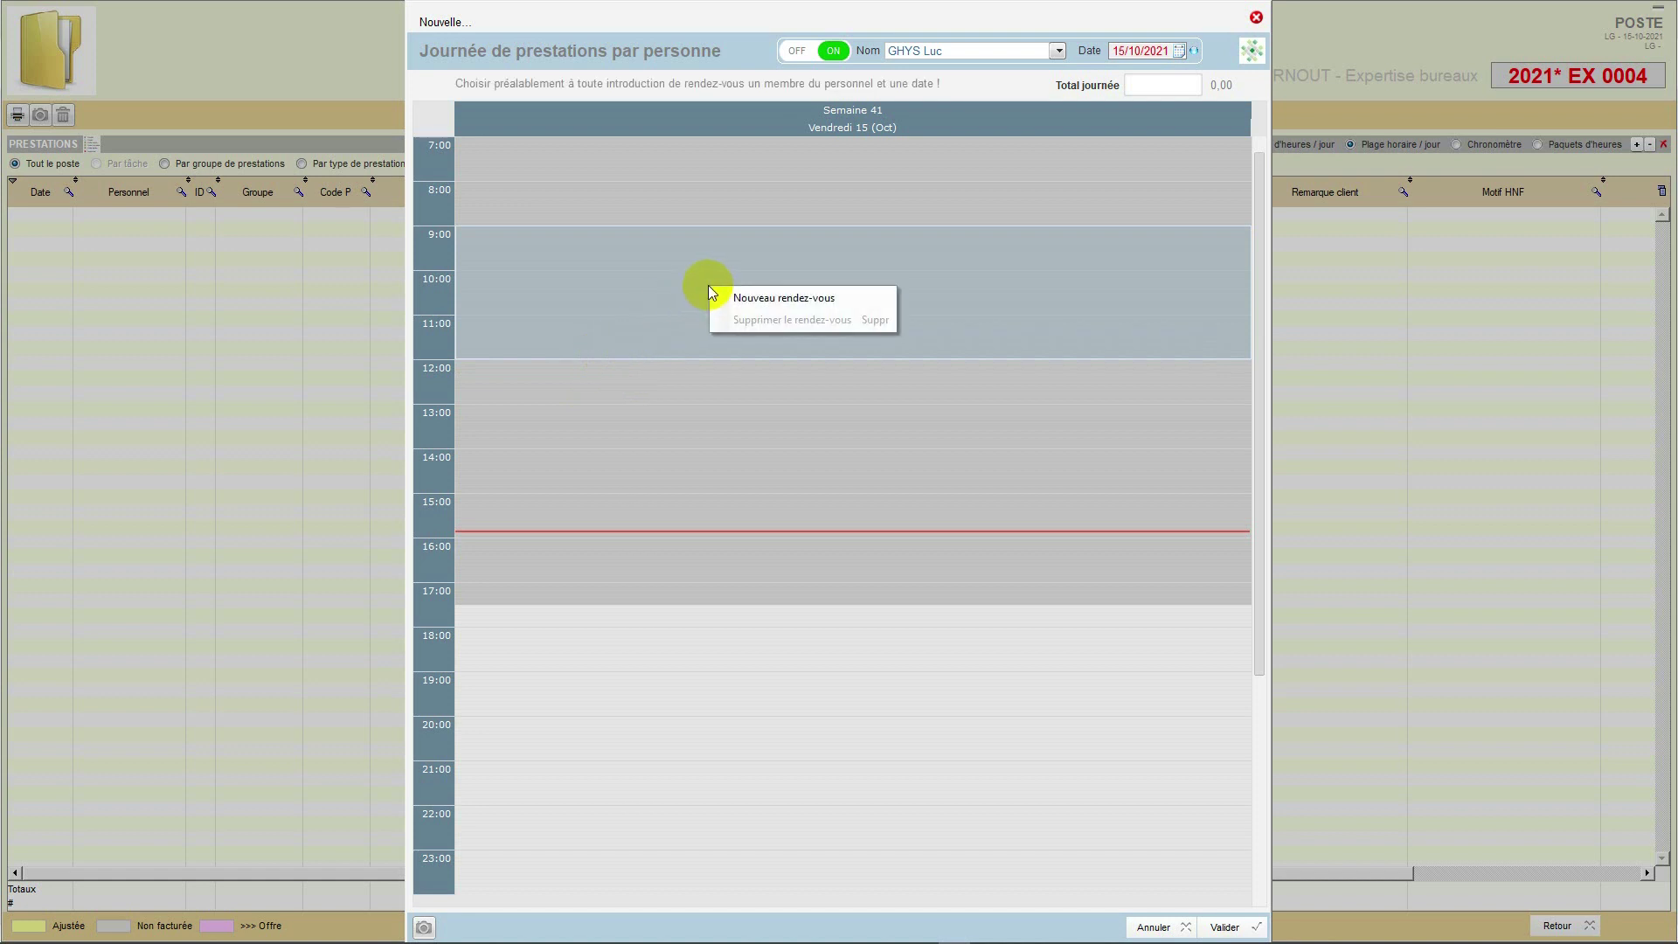
left_click(746, 298)
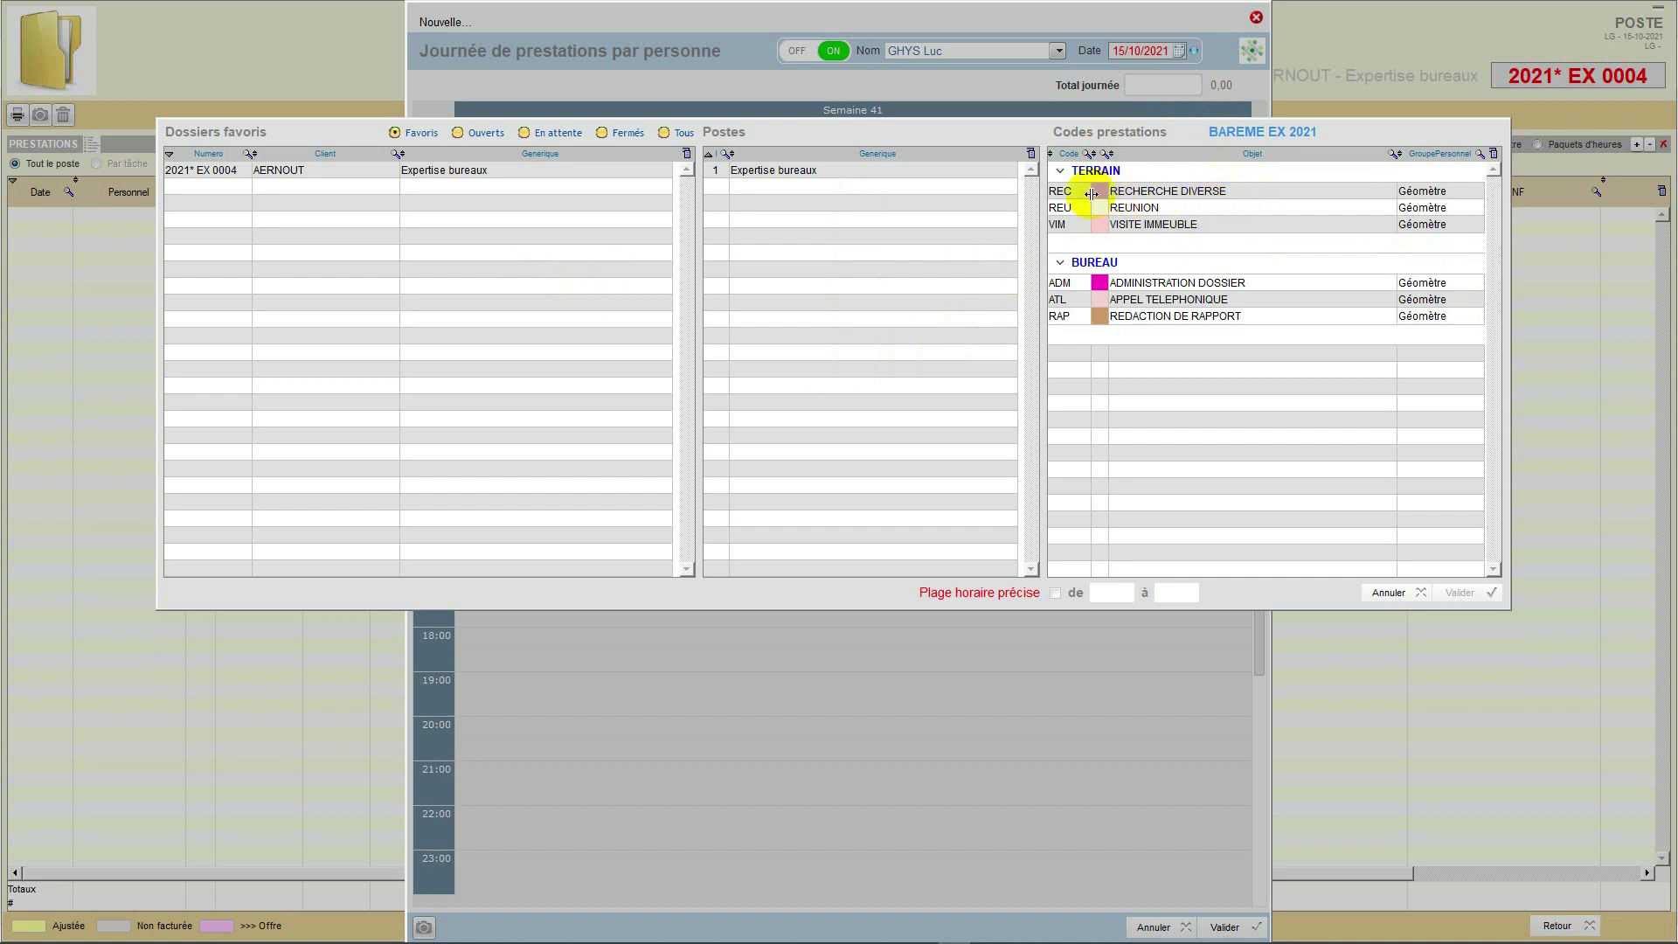
left_click(1192, 224)
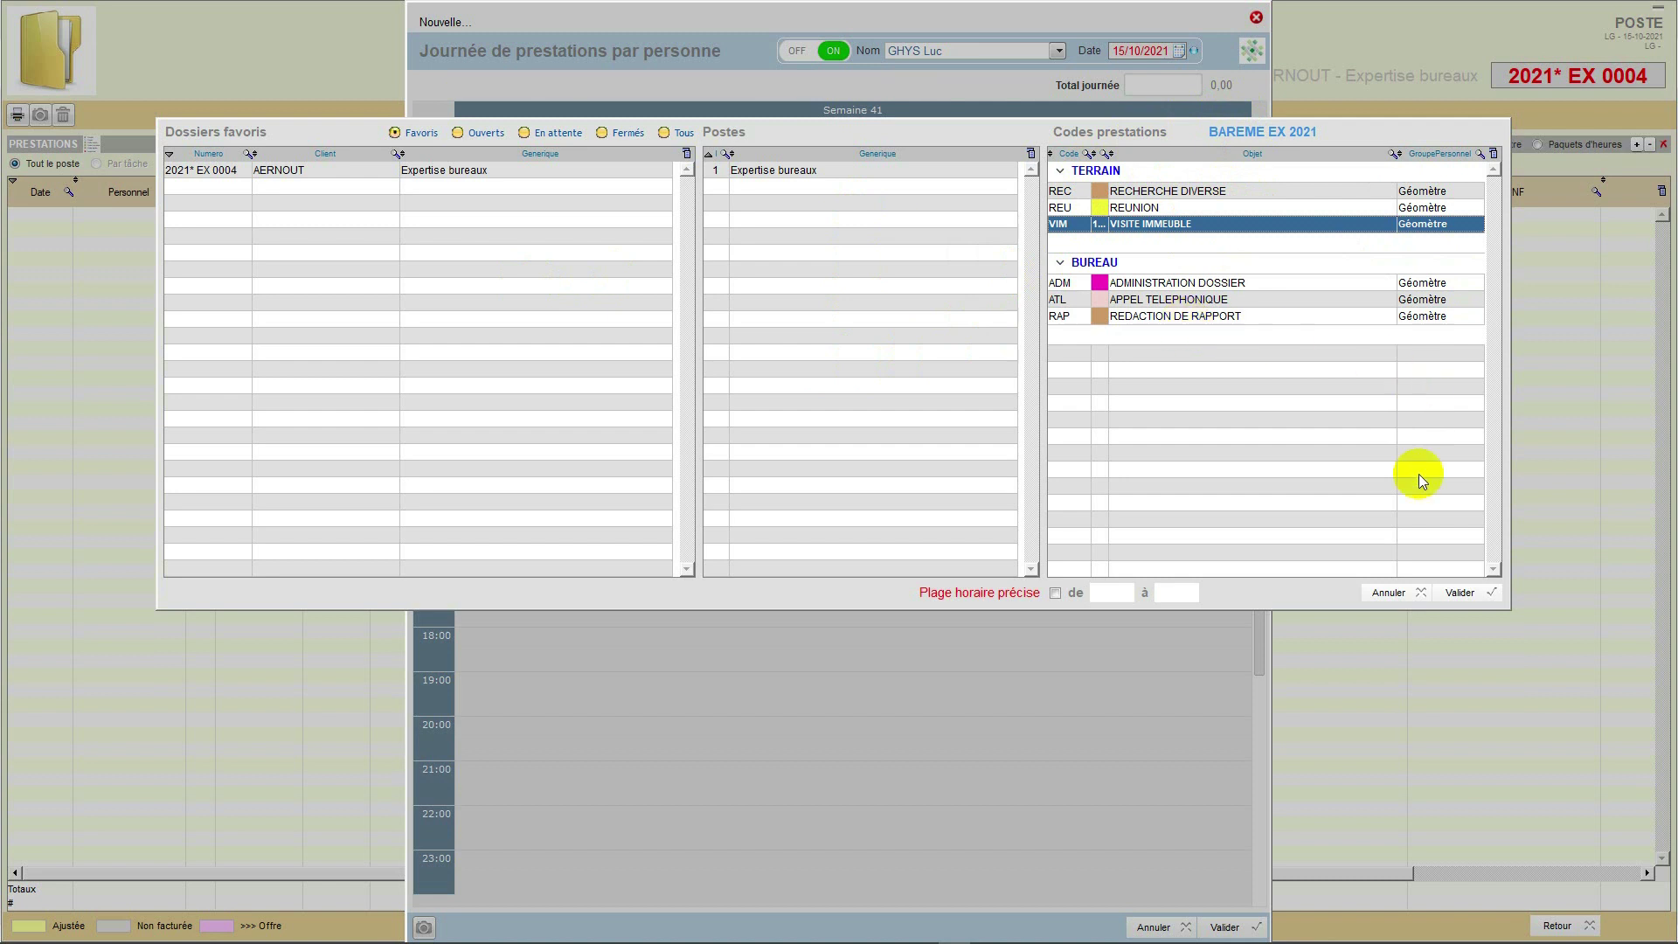
left_click(1463, 593)
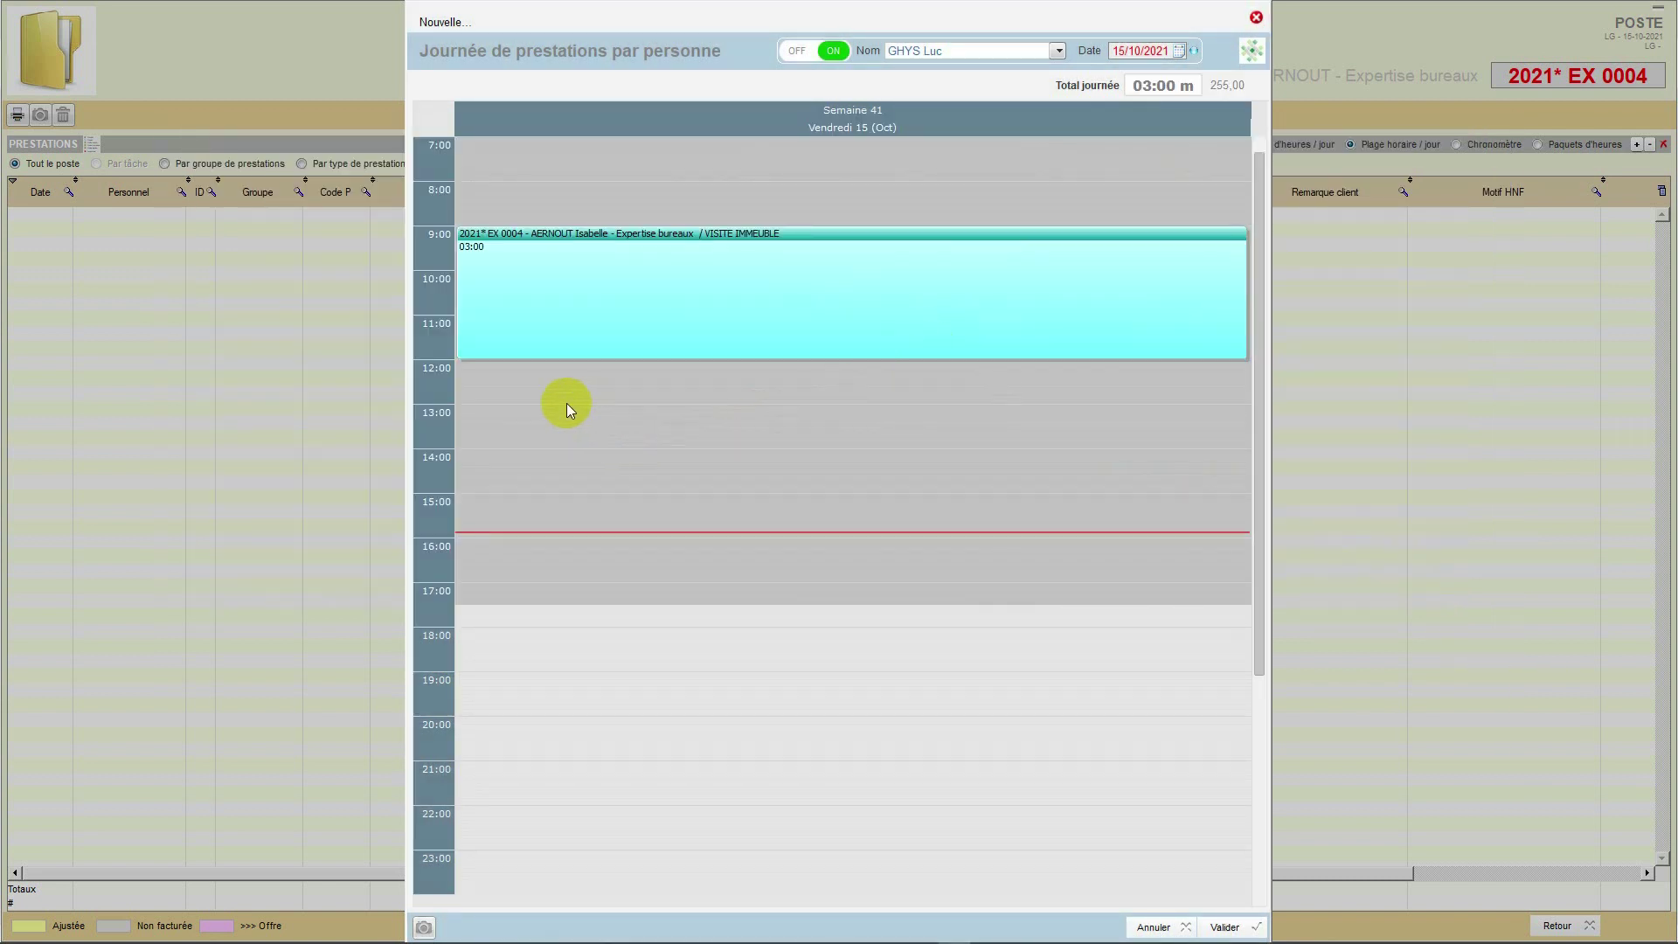
Add a REDACTION DE RAPPORT prestation from 13:00 to 17:00 and extend its start back to 12:35
left_click_drag(563, 403, 554, 581)
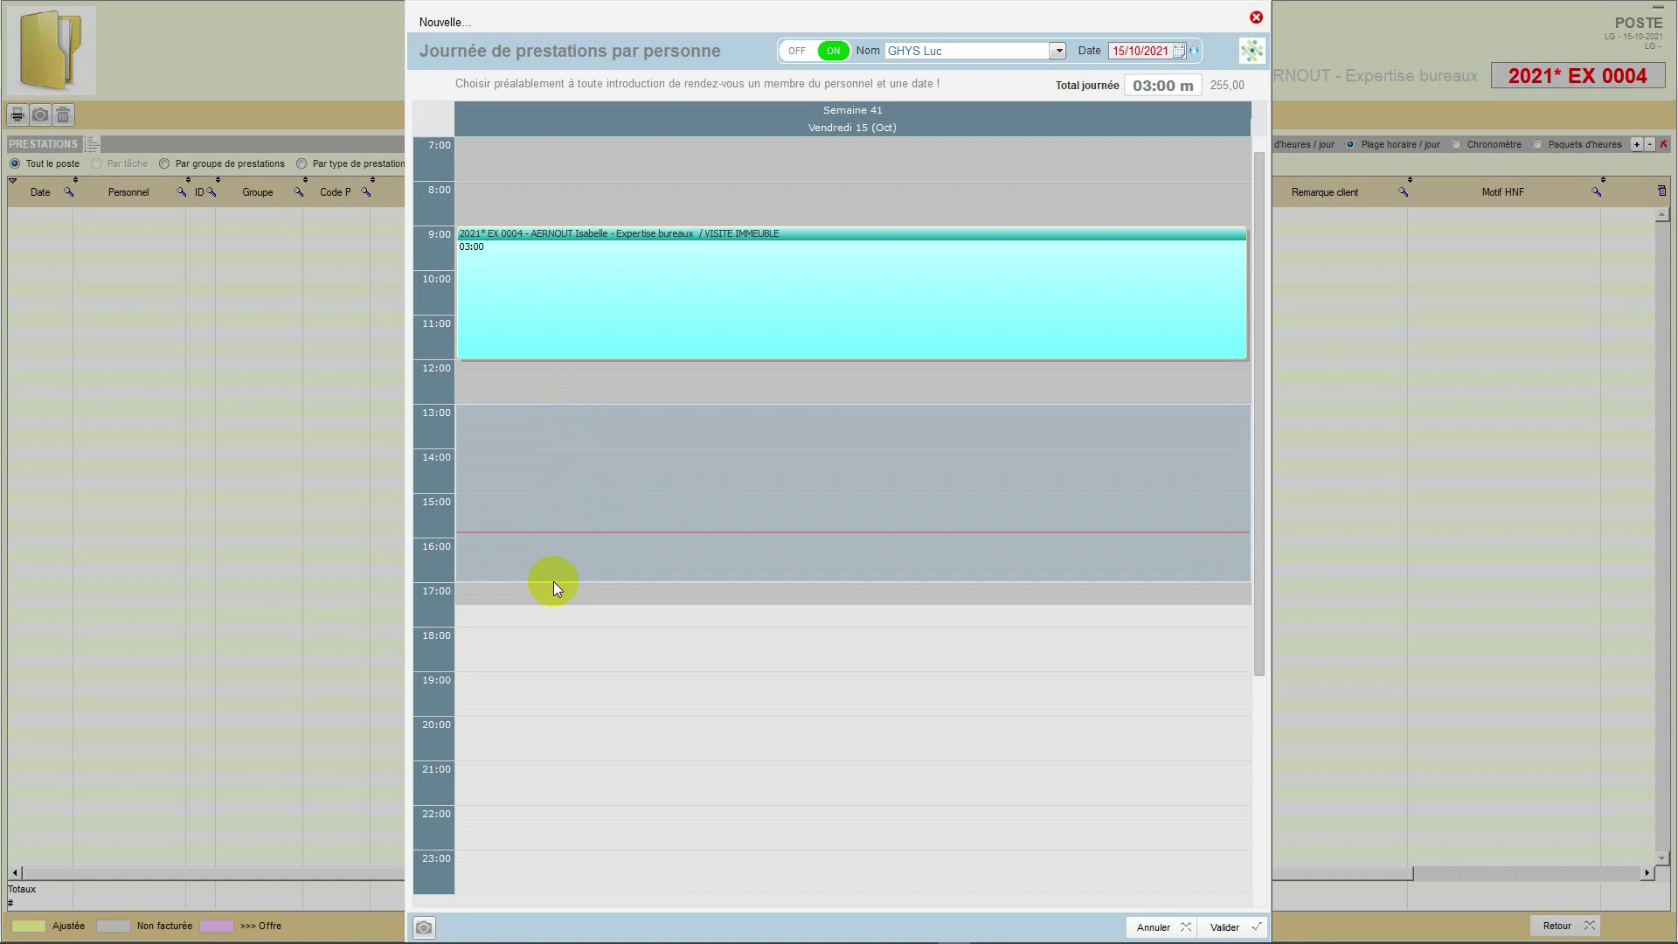
right_click(617, 459)
left_click(668, 526)
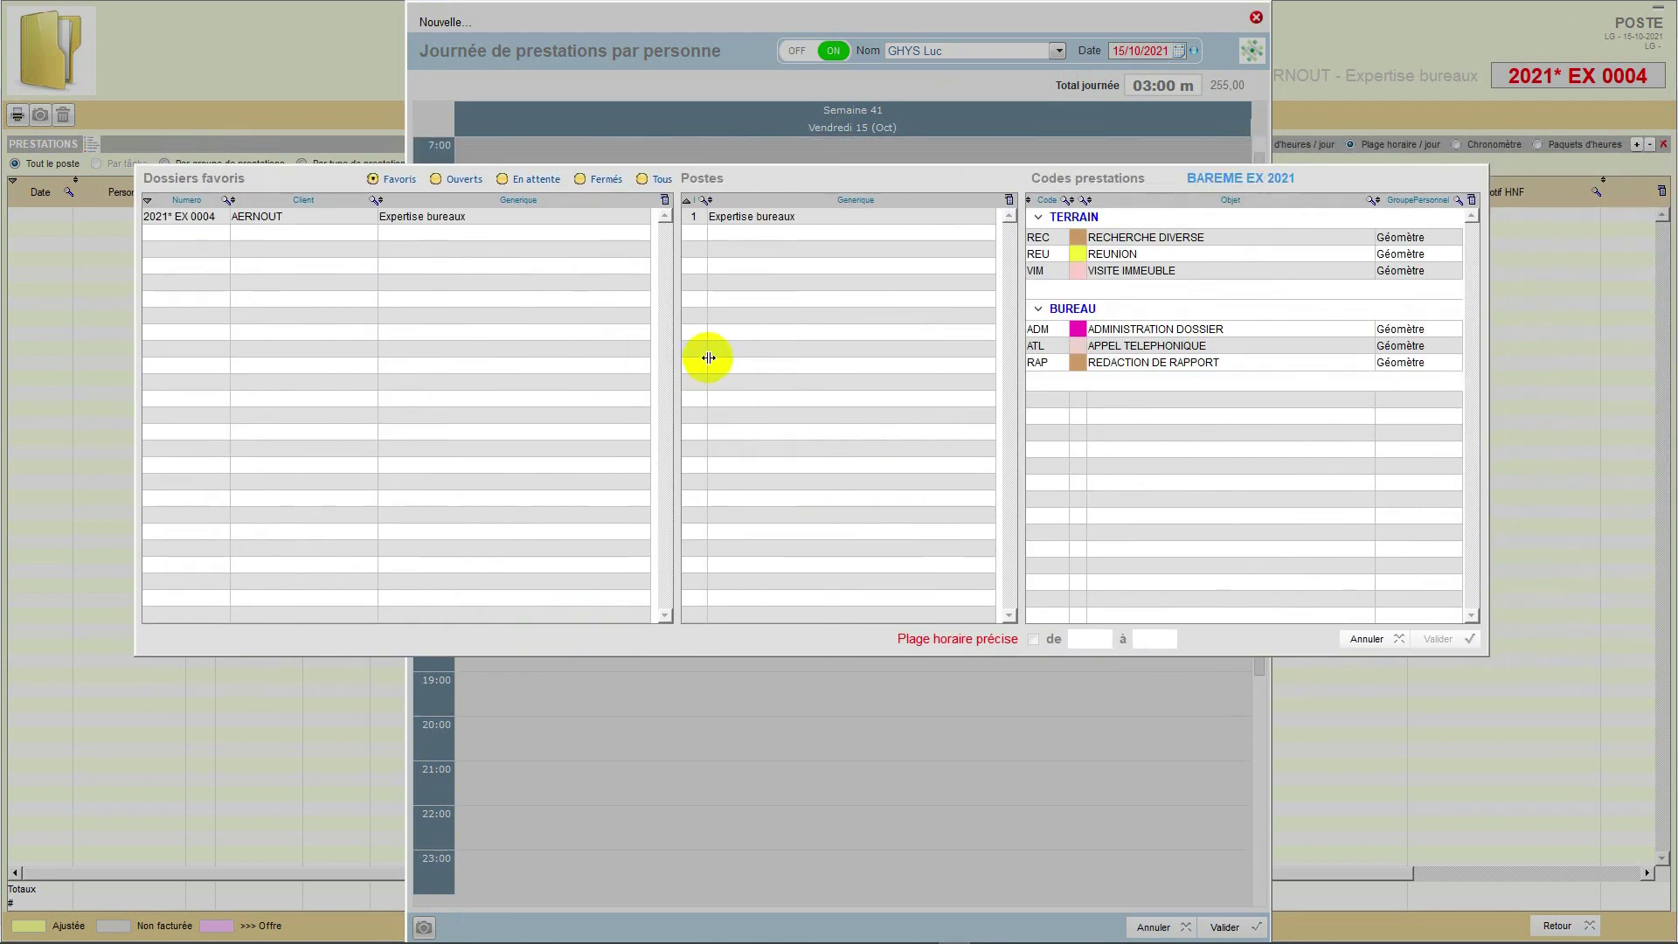
left_click(1119, 361)
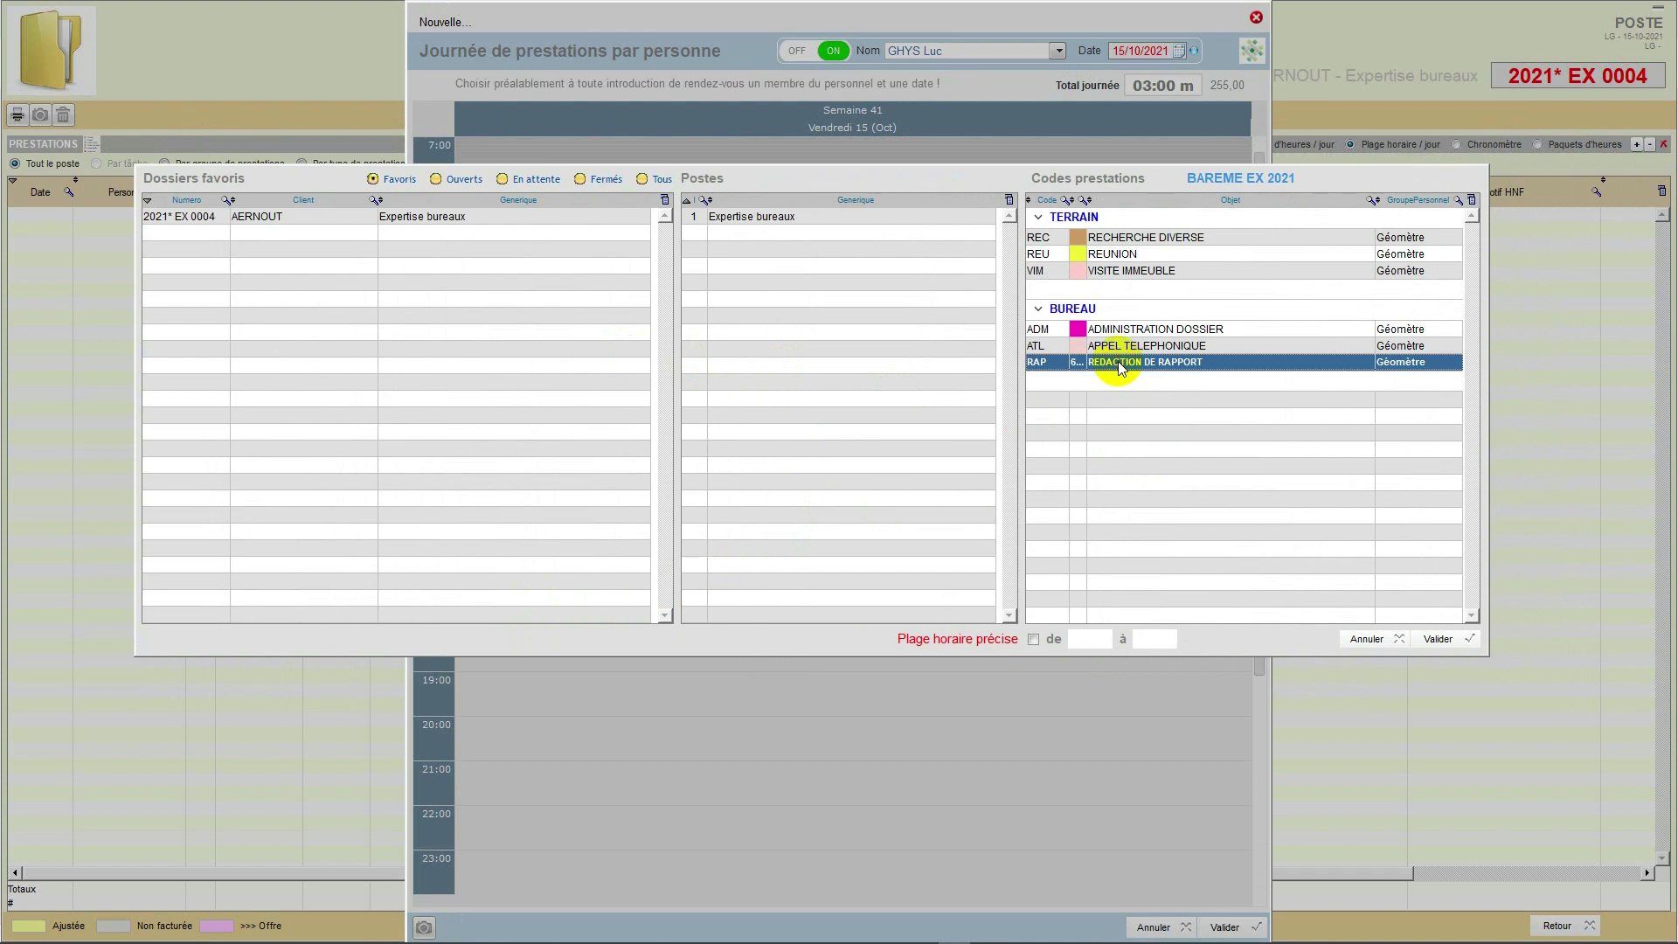
left_click(1433, 638)
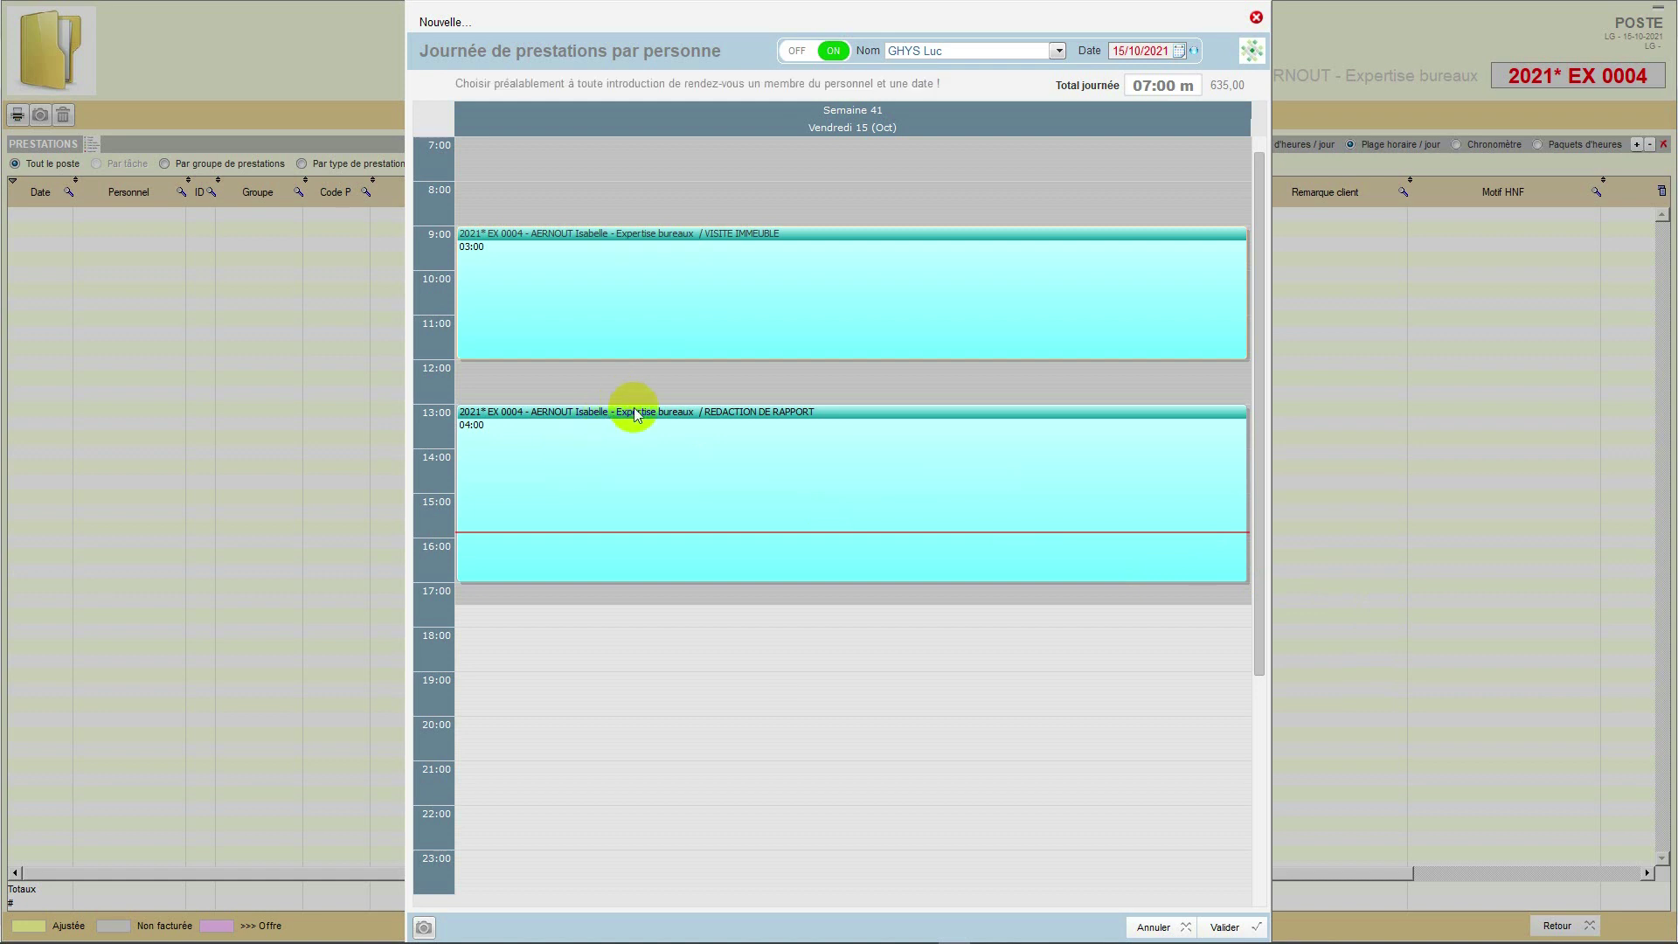
left_click_drag(634, 410, 626, 390)
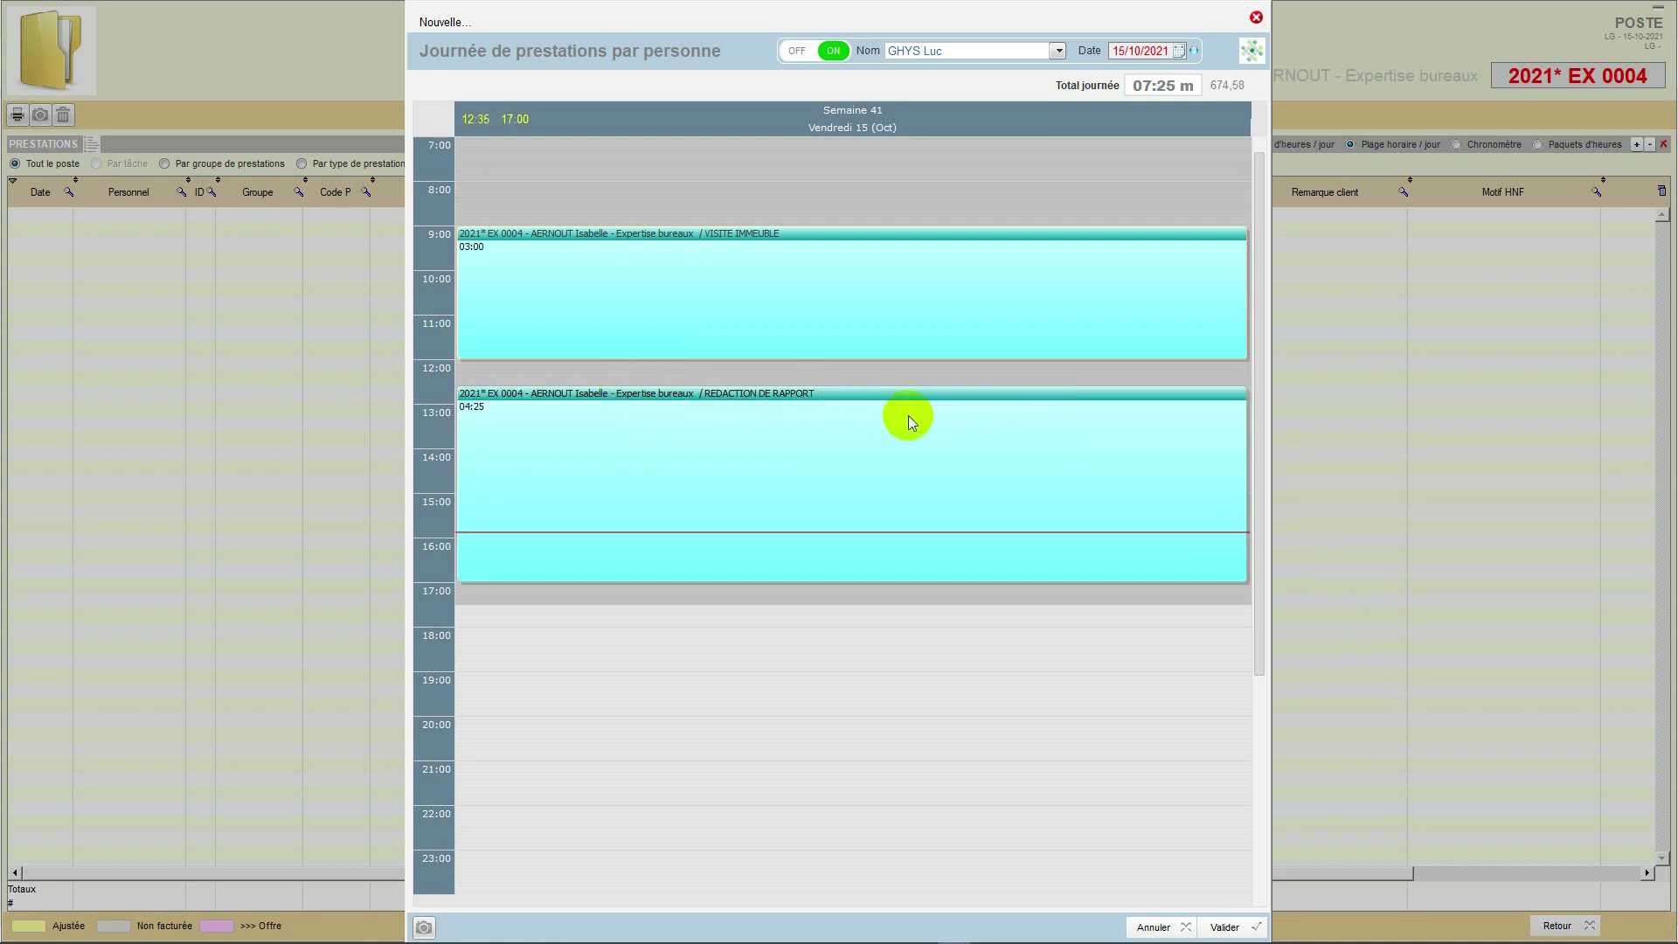
Try moving the REDACTION DE RAPPORT block to 11:15–15:40, overlapping the visit, and return it to 12:35–17:00
mouse_move(889, 395)
left_mouse_down()
mouse_move(878, 448)
mouse_move(869, 395)
left_mouse_up()
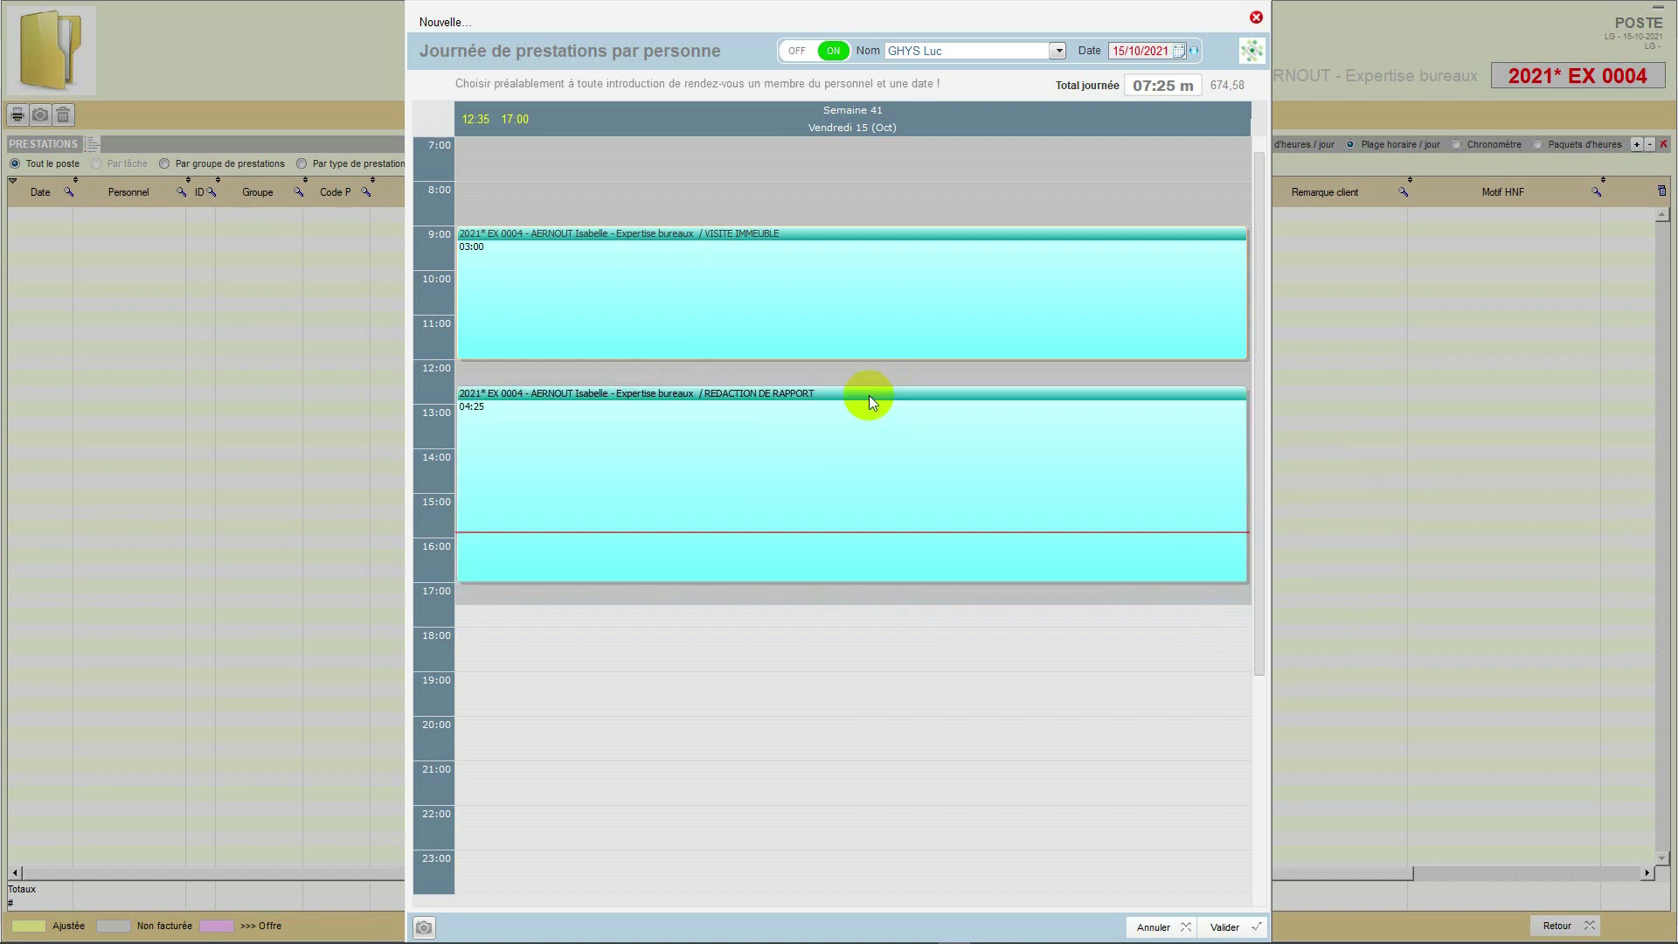
left_click_drag(909, 390, 904, 335)
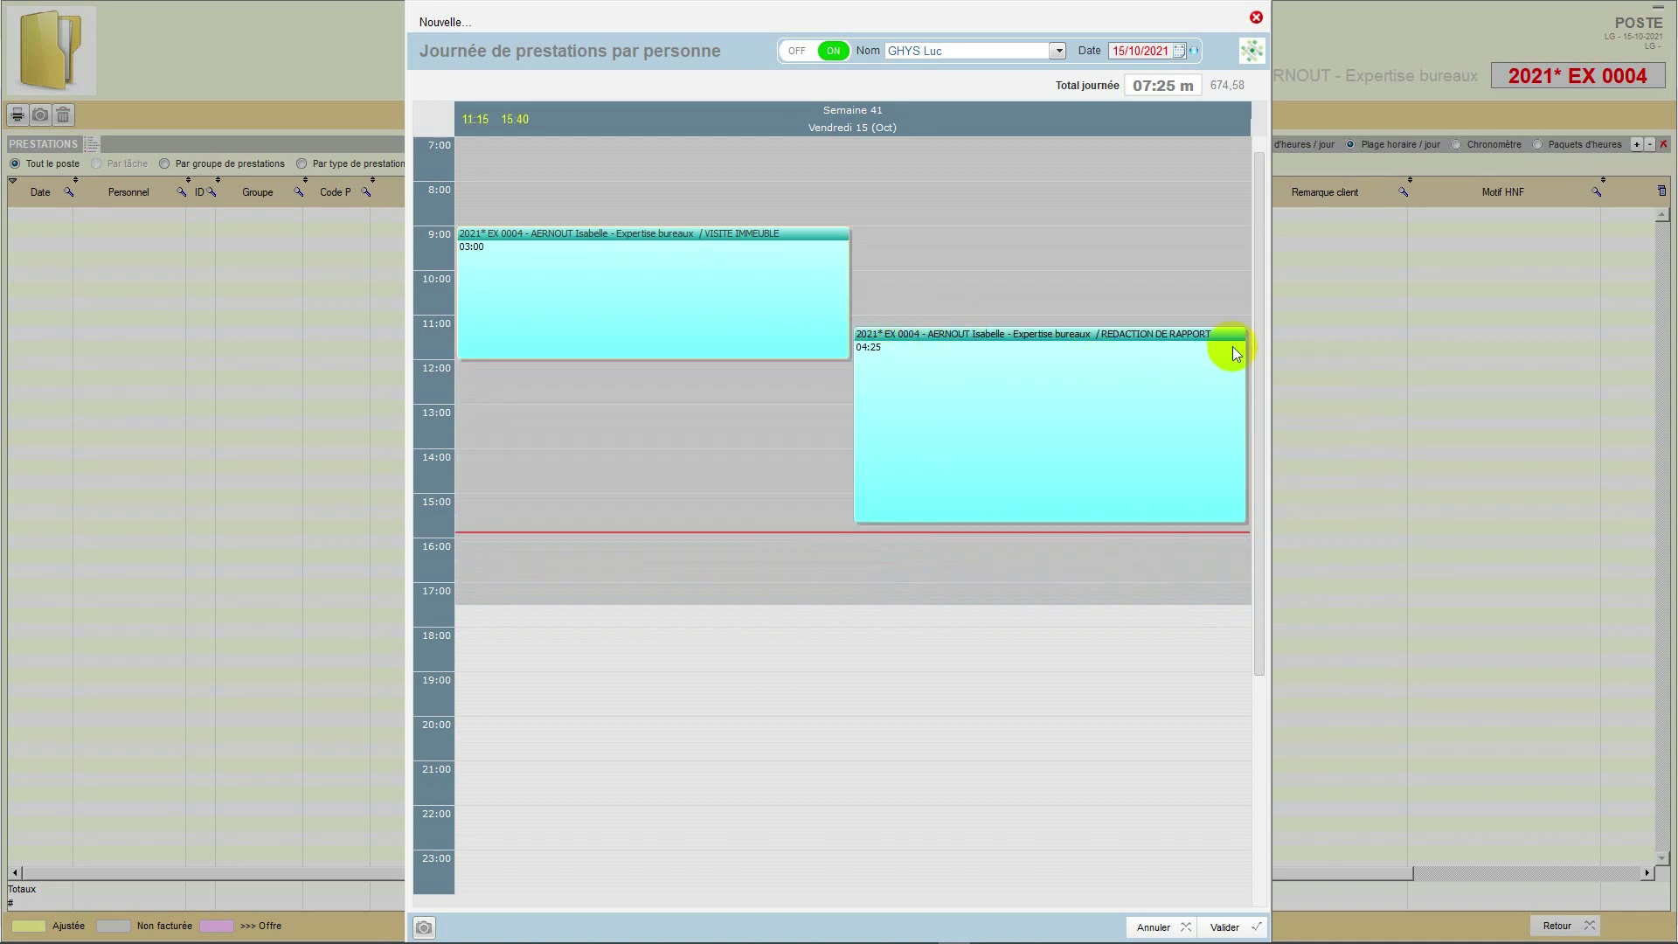
left_click_drag(1223, 334, 1056, 395)
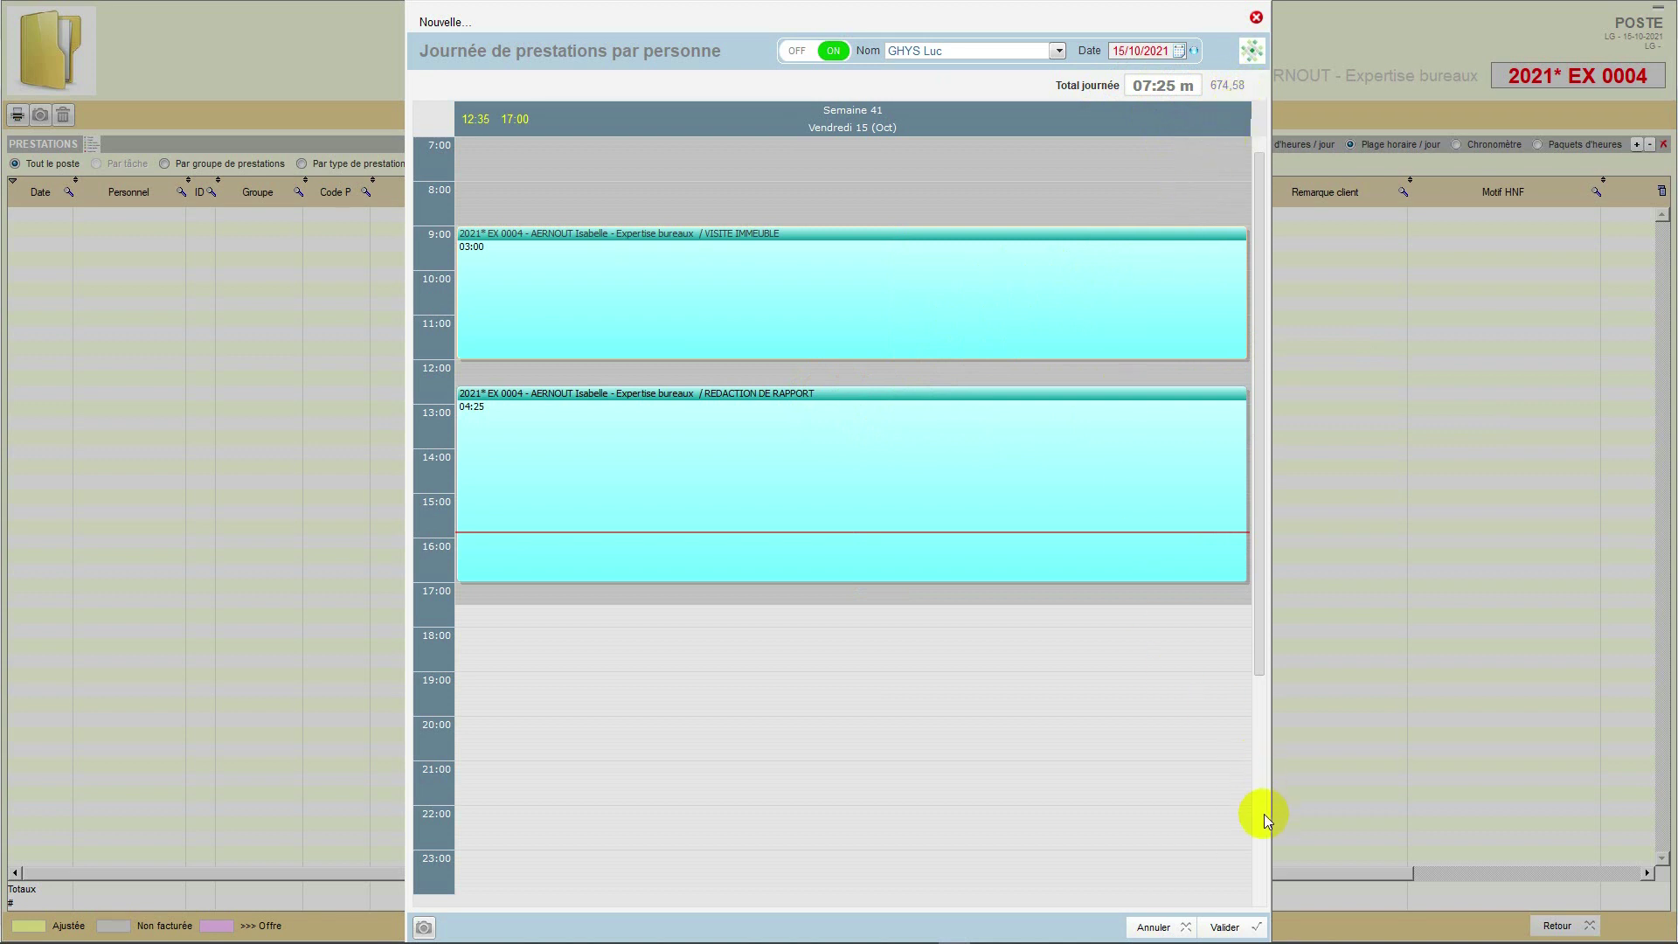
Enter internal remark RI for the 09:00 prestation and client remark RC for the 12:35 one, and save the prestation day
left_click(1214, 919)
left_click(1221, 927)
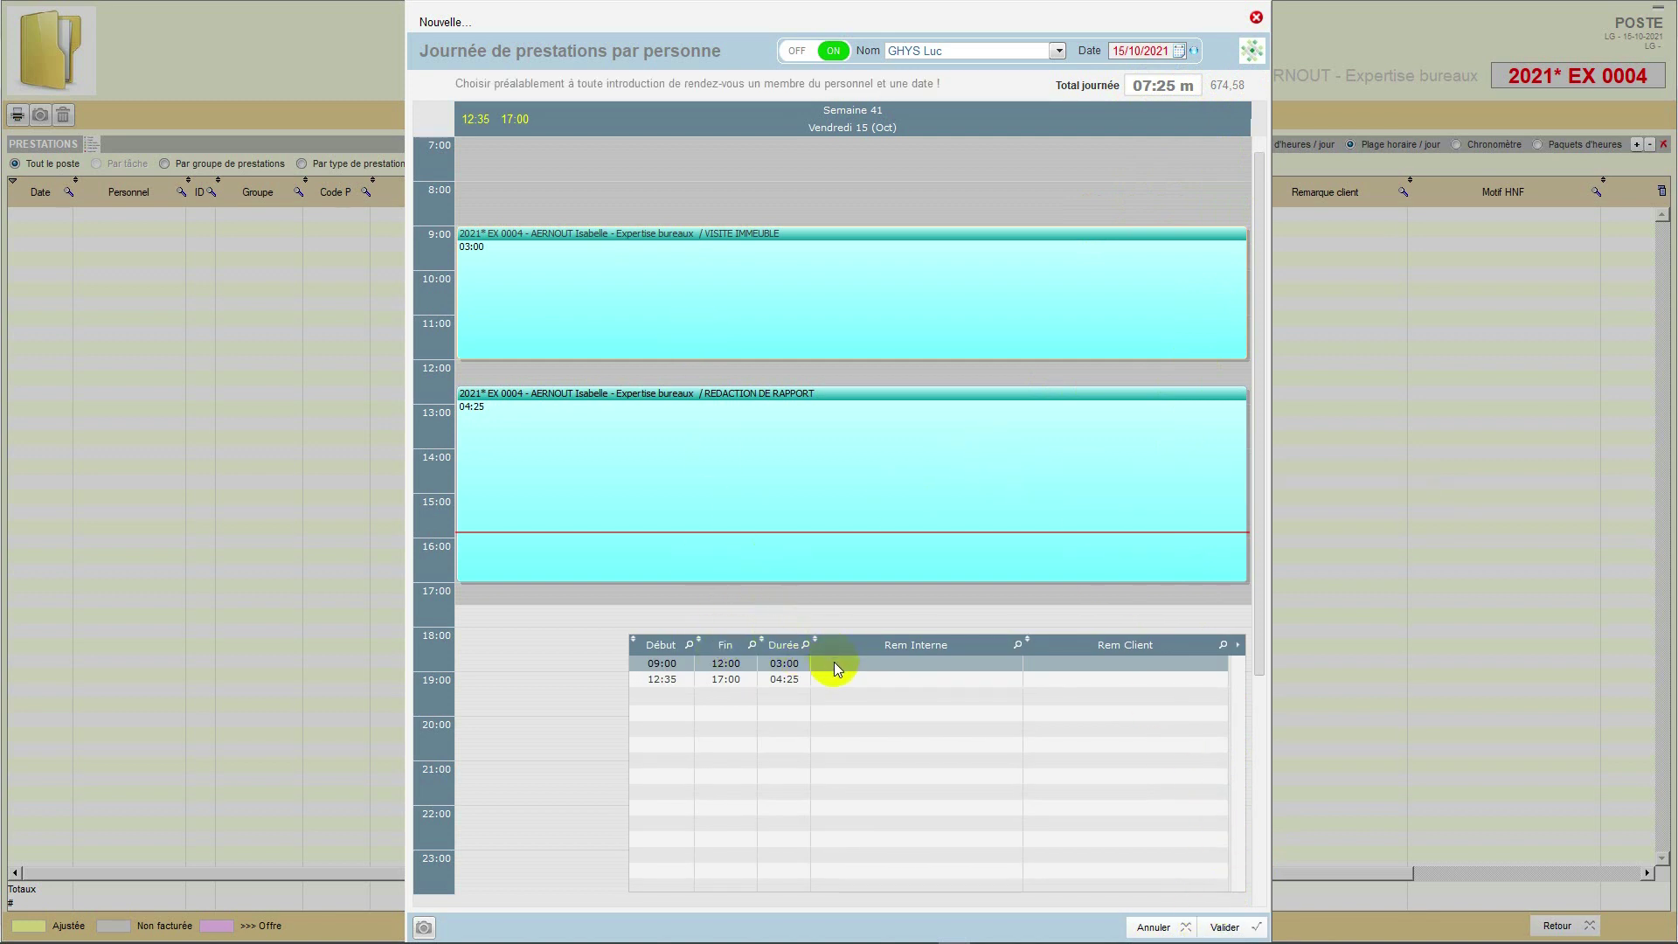
left_click(880, 664)
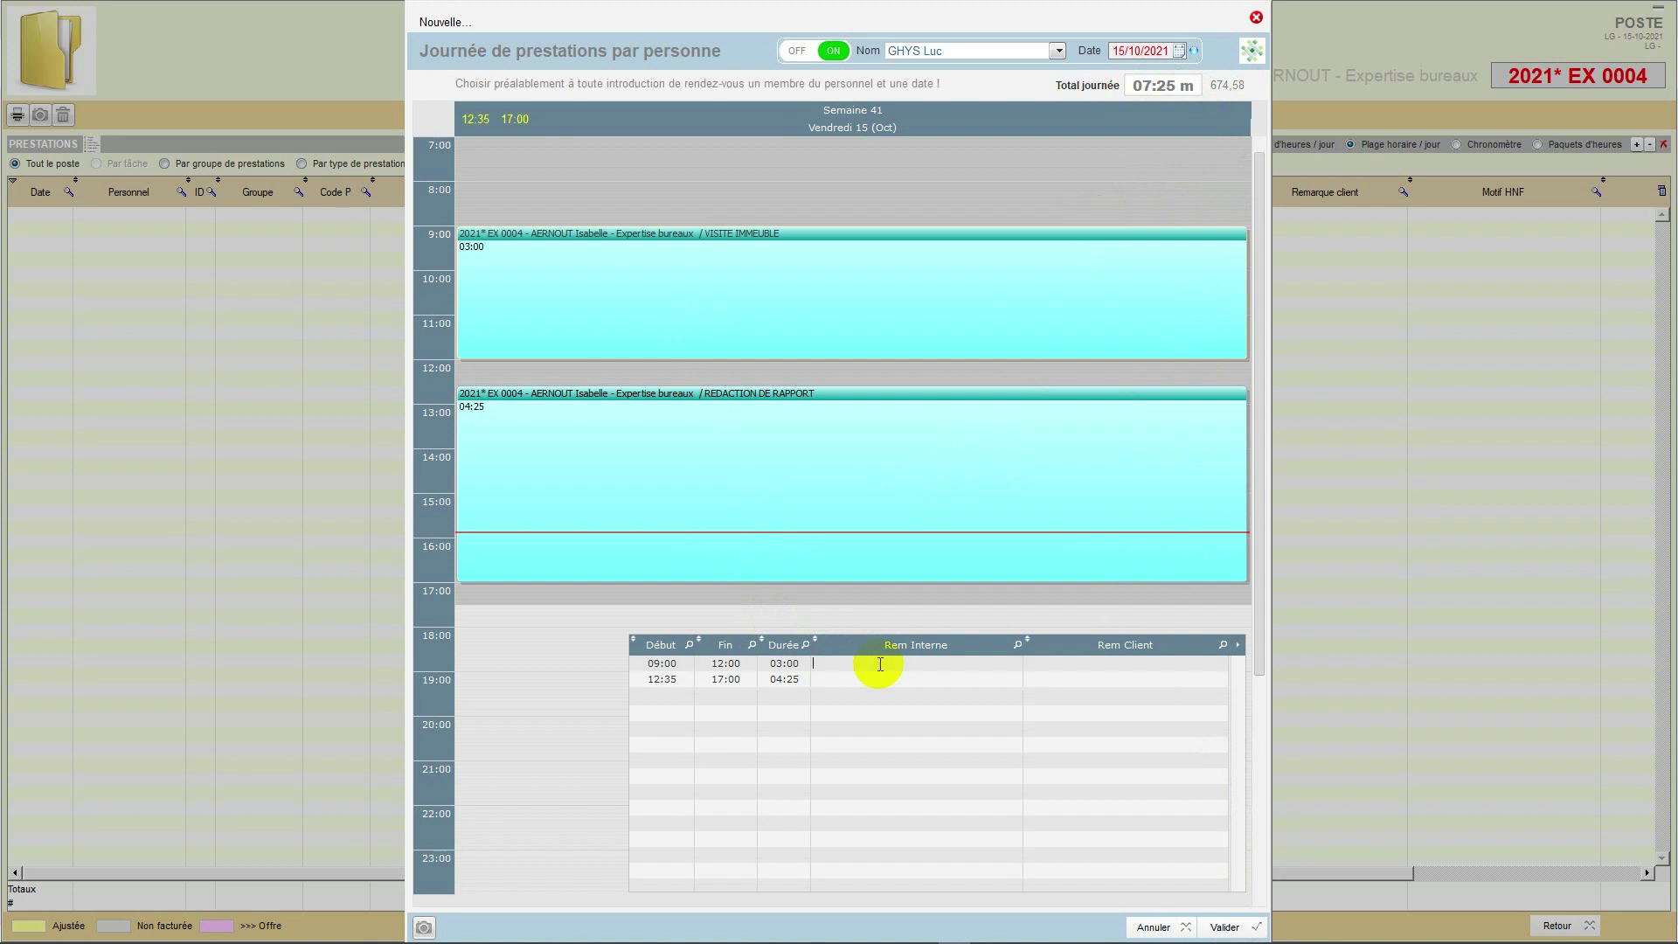
type("RI")
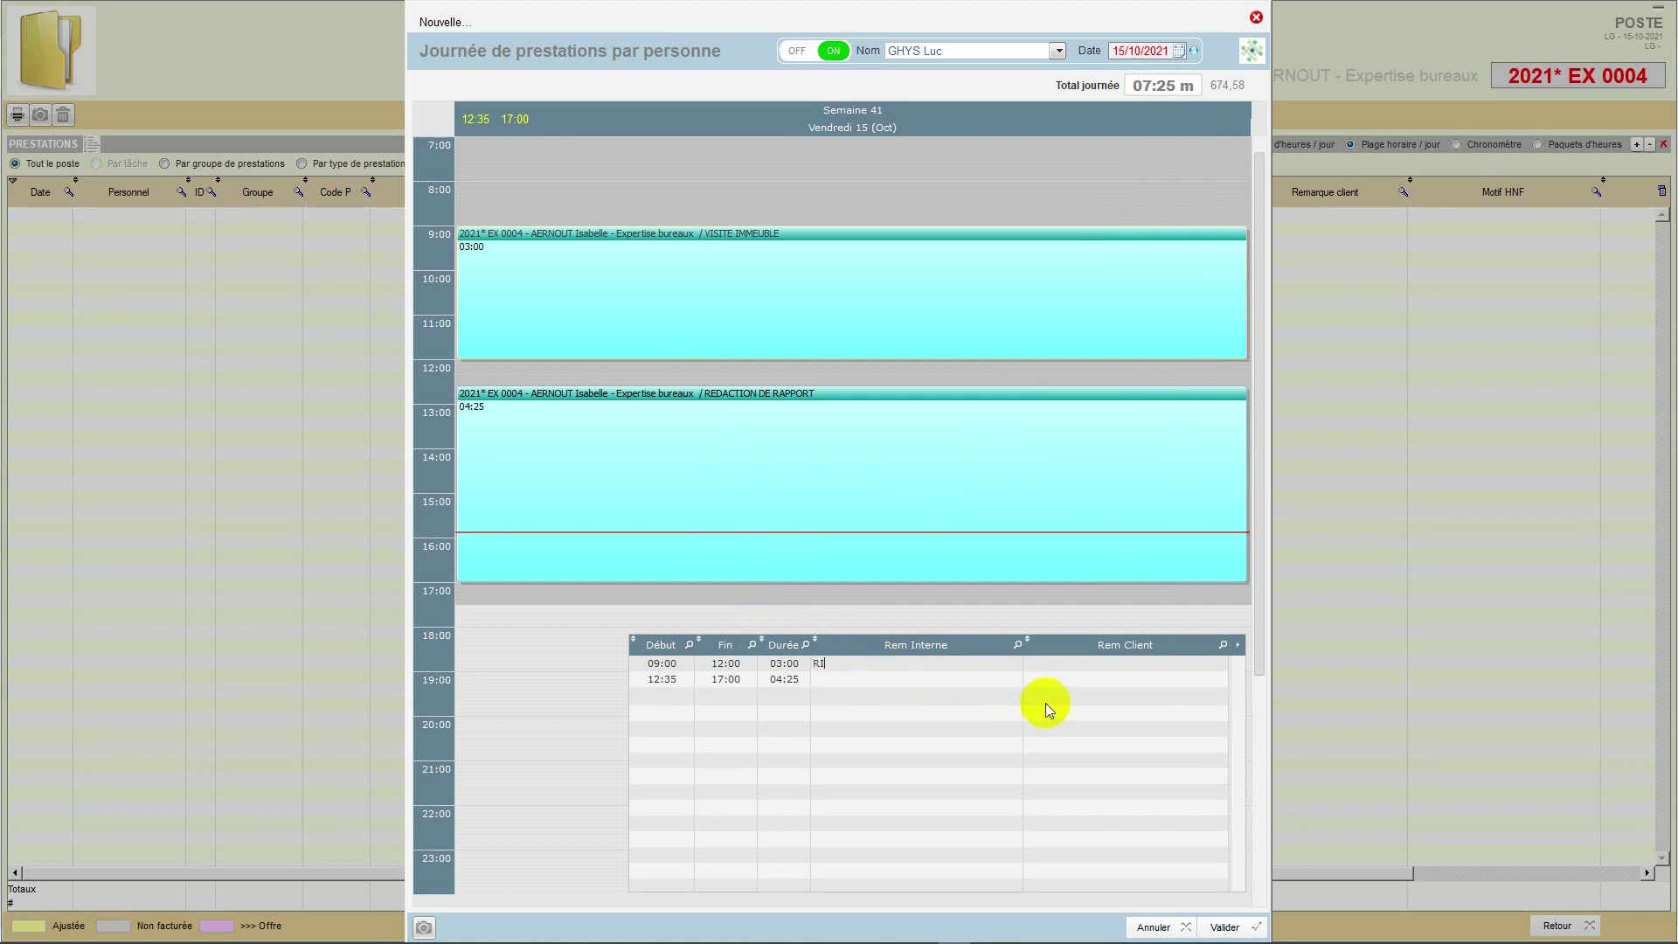
left_click(1052, 682)
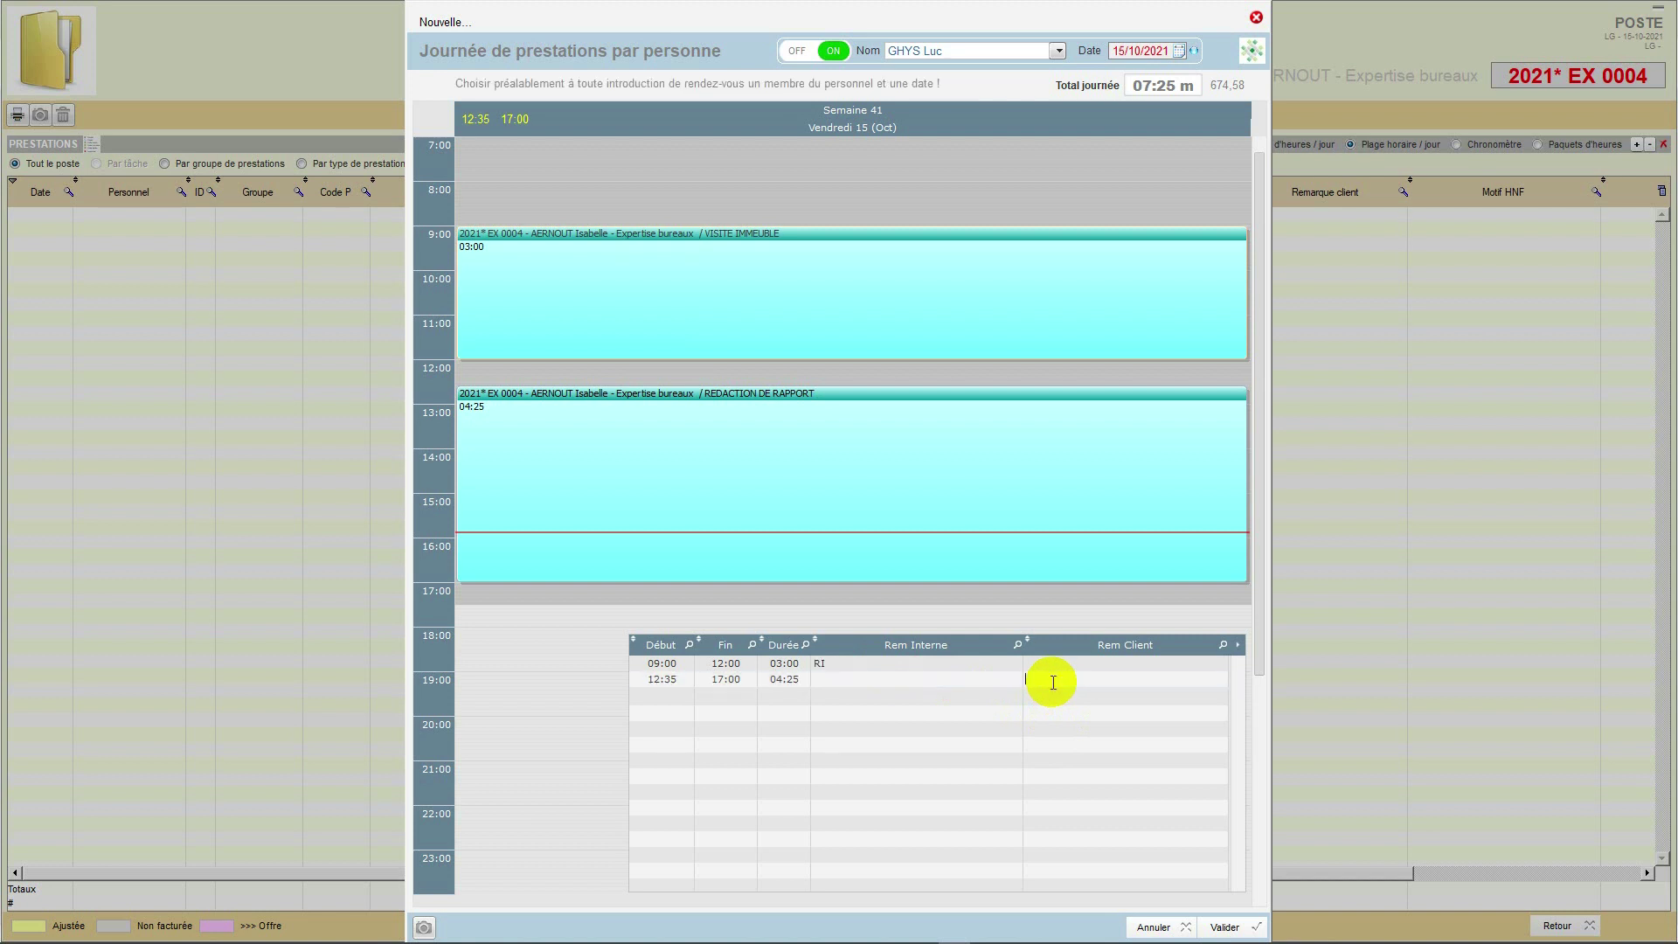
type("RC")
left_click(1216, 928)
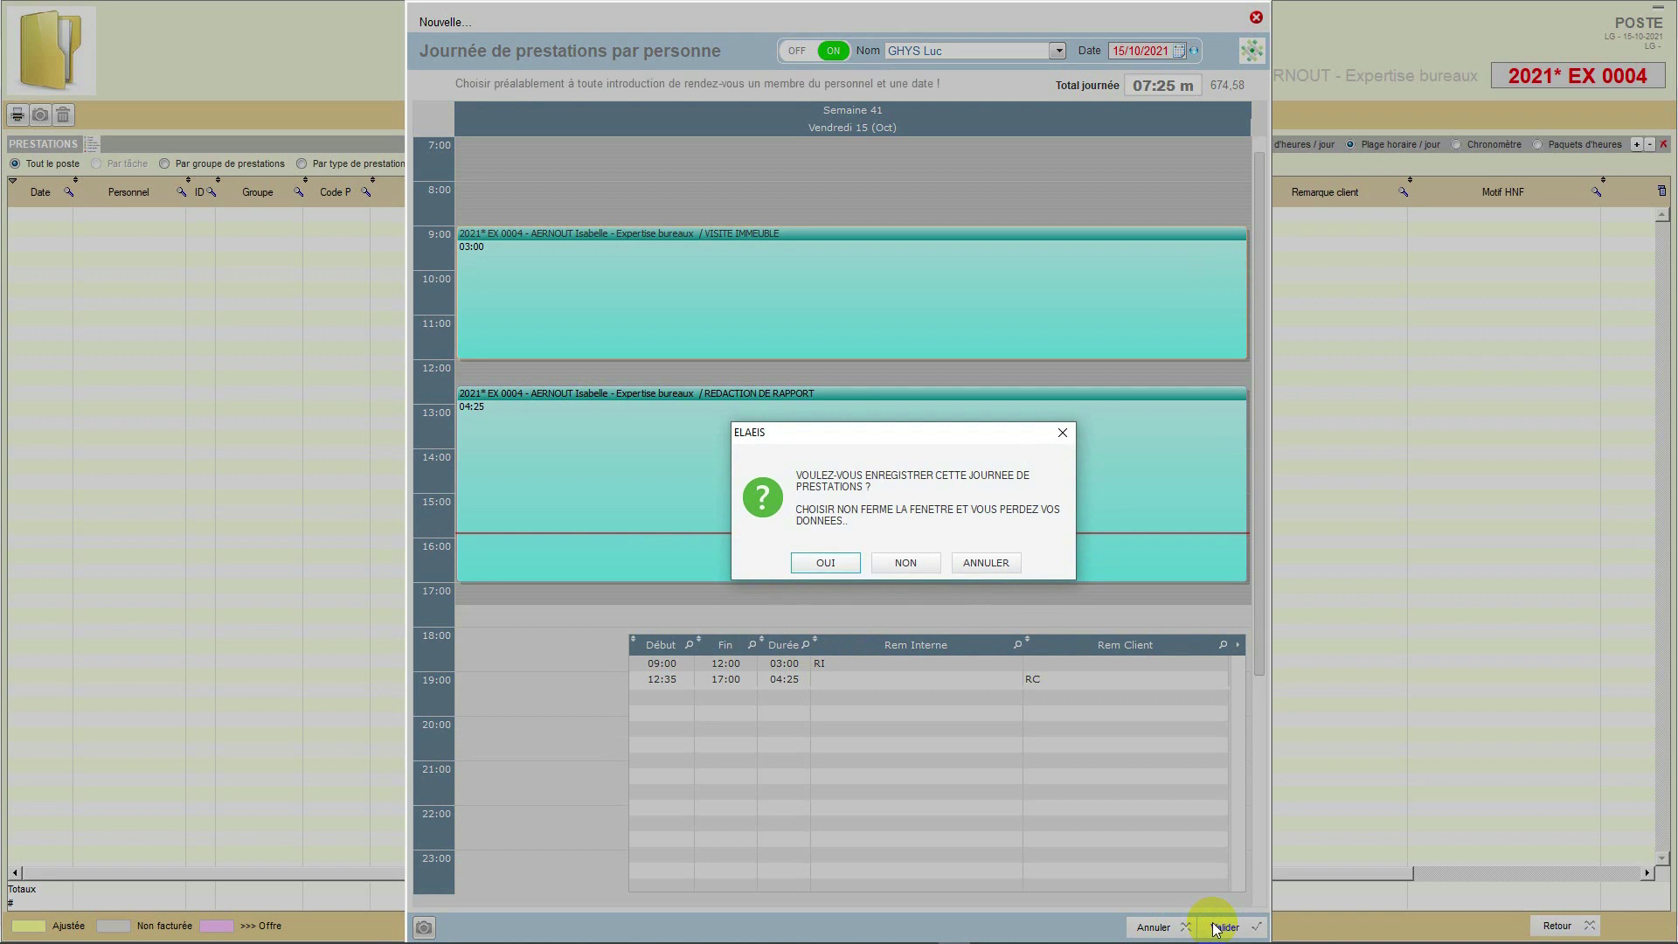
left_click(818, 559)
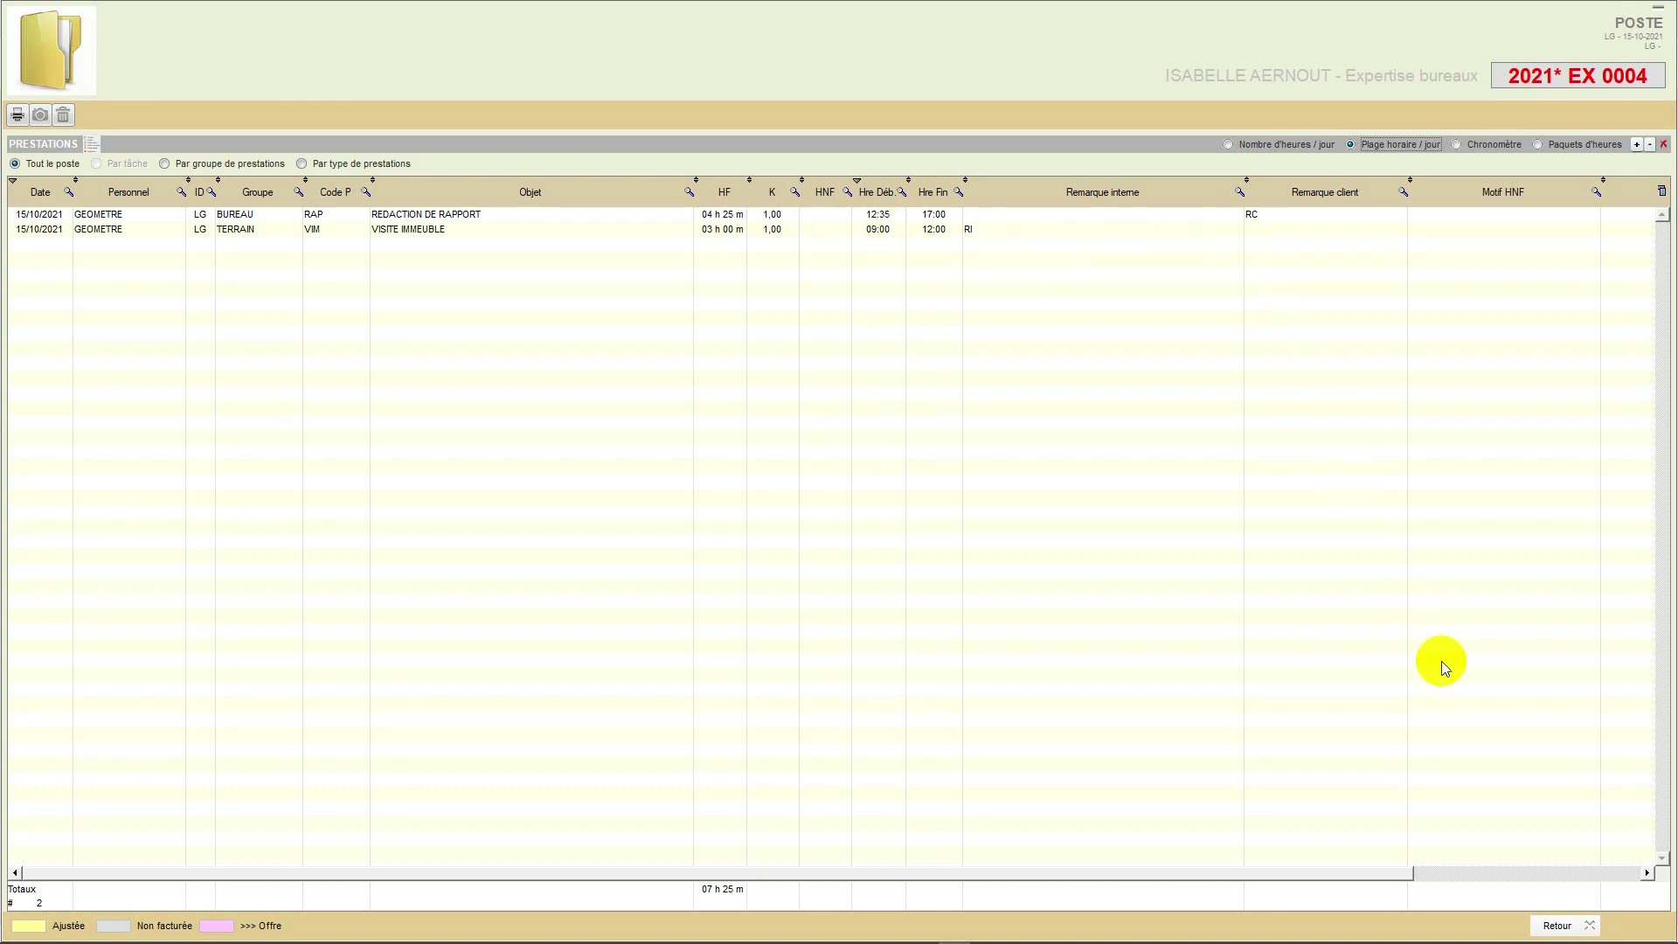
Return to the poste detail, open its frais and acknowledge the travel-cost notice
left_click(1551, 926)
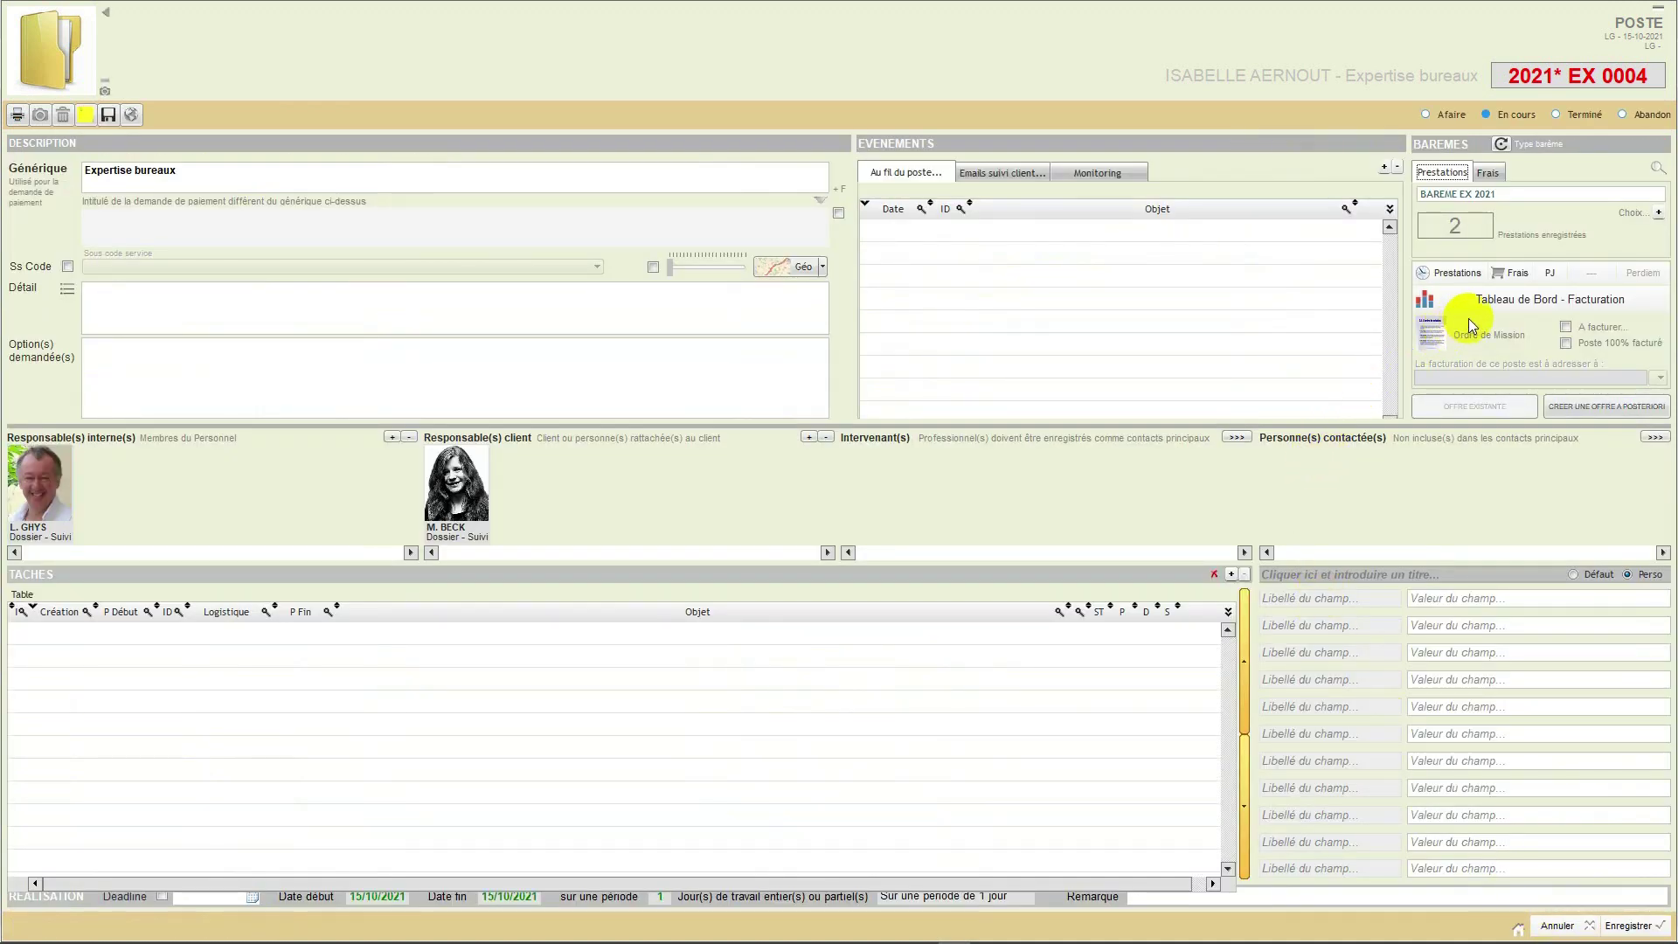
left_click(1506, 276)
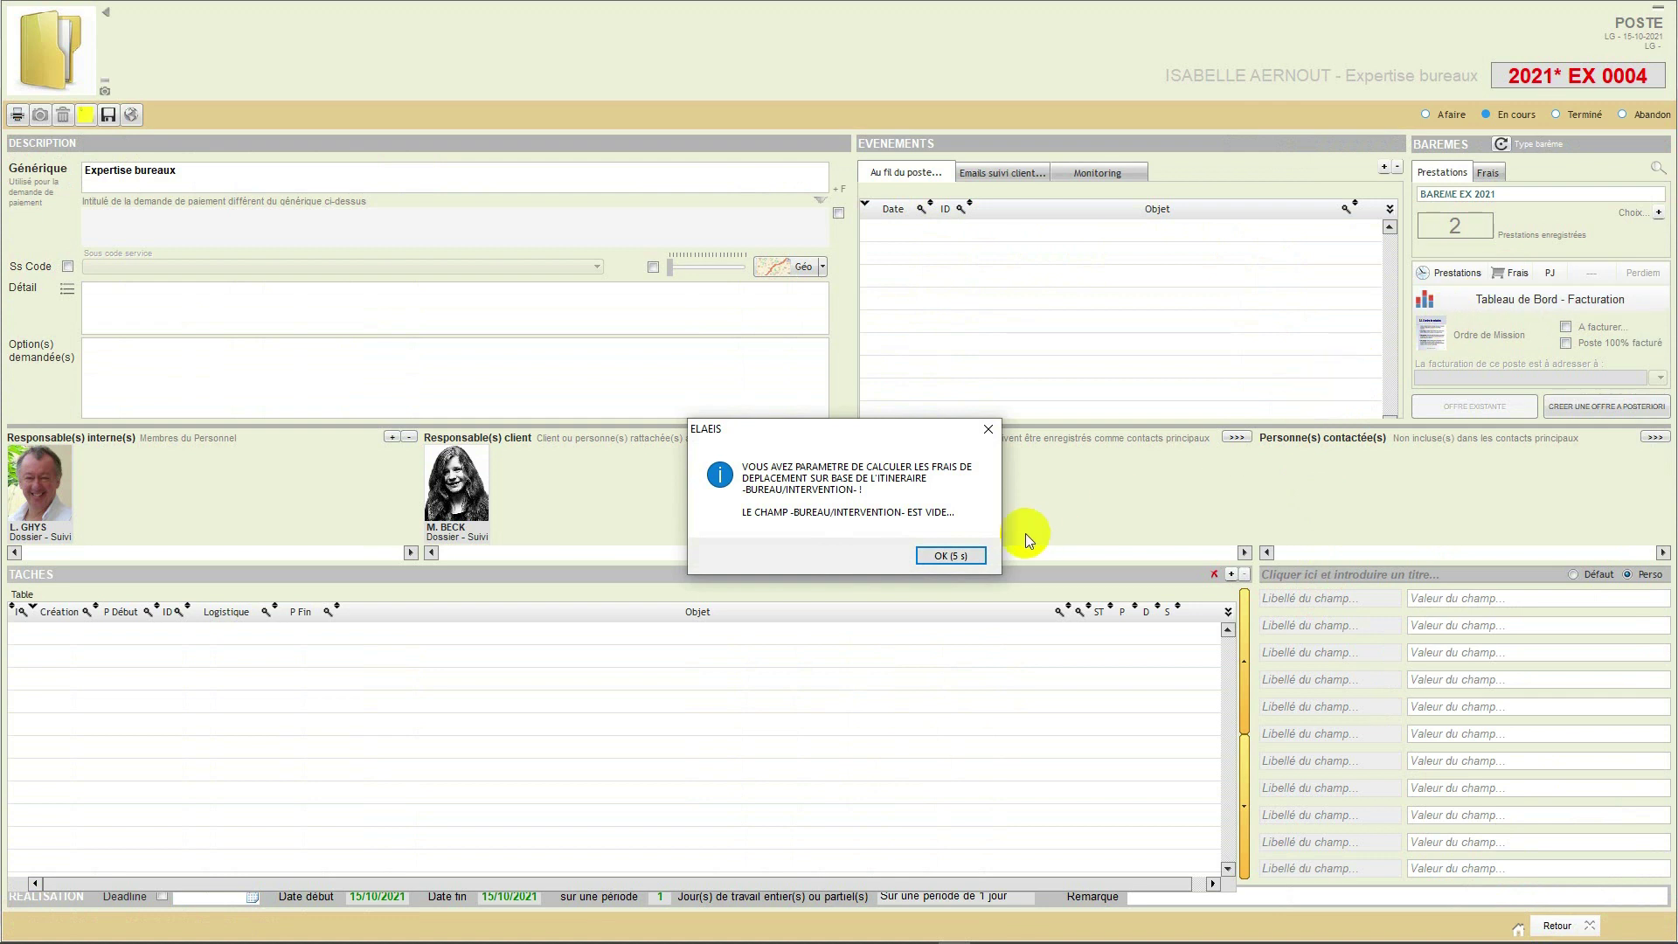
left_click(950, 557)
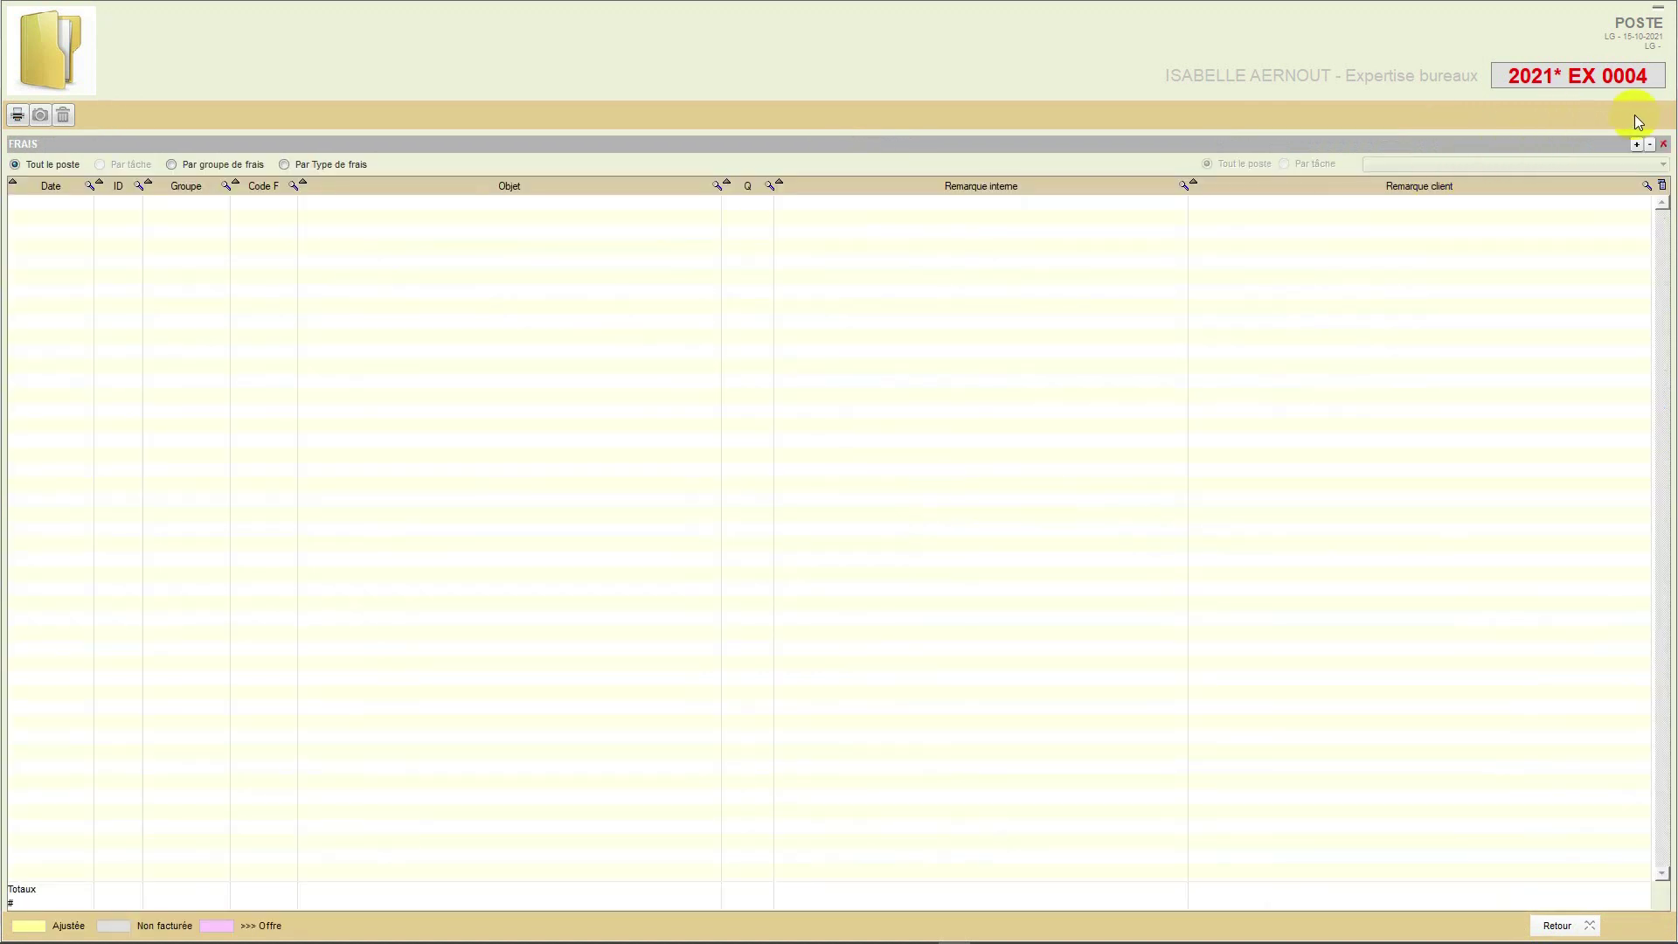
Fill in a new frais dated 15/10/2021 with code DEP DEPLACEMENT and a quantity of 12
left_click(1639, 145)
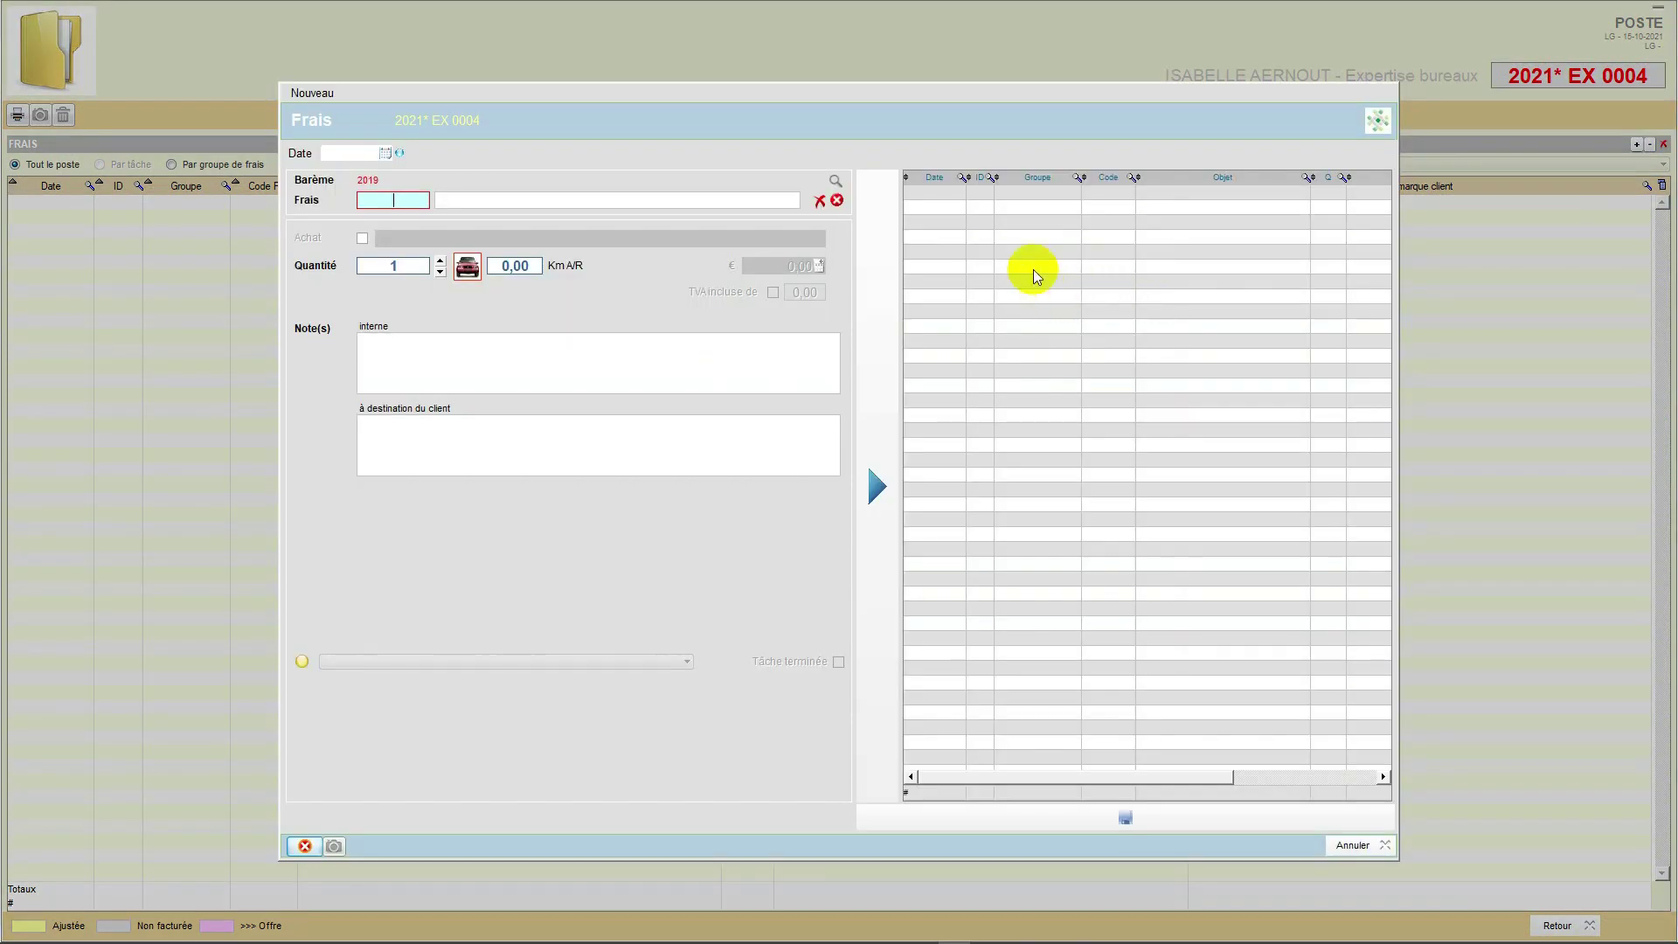
left_click(400, 154)
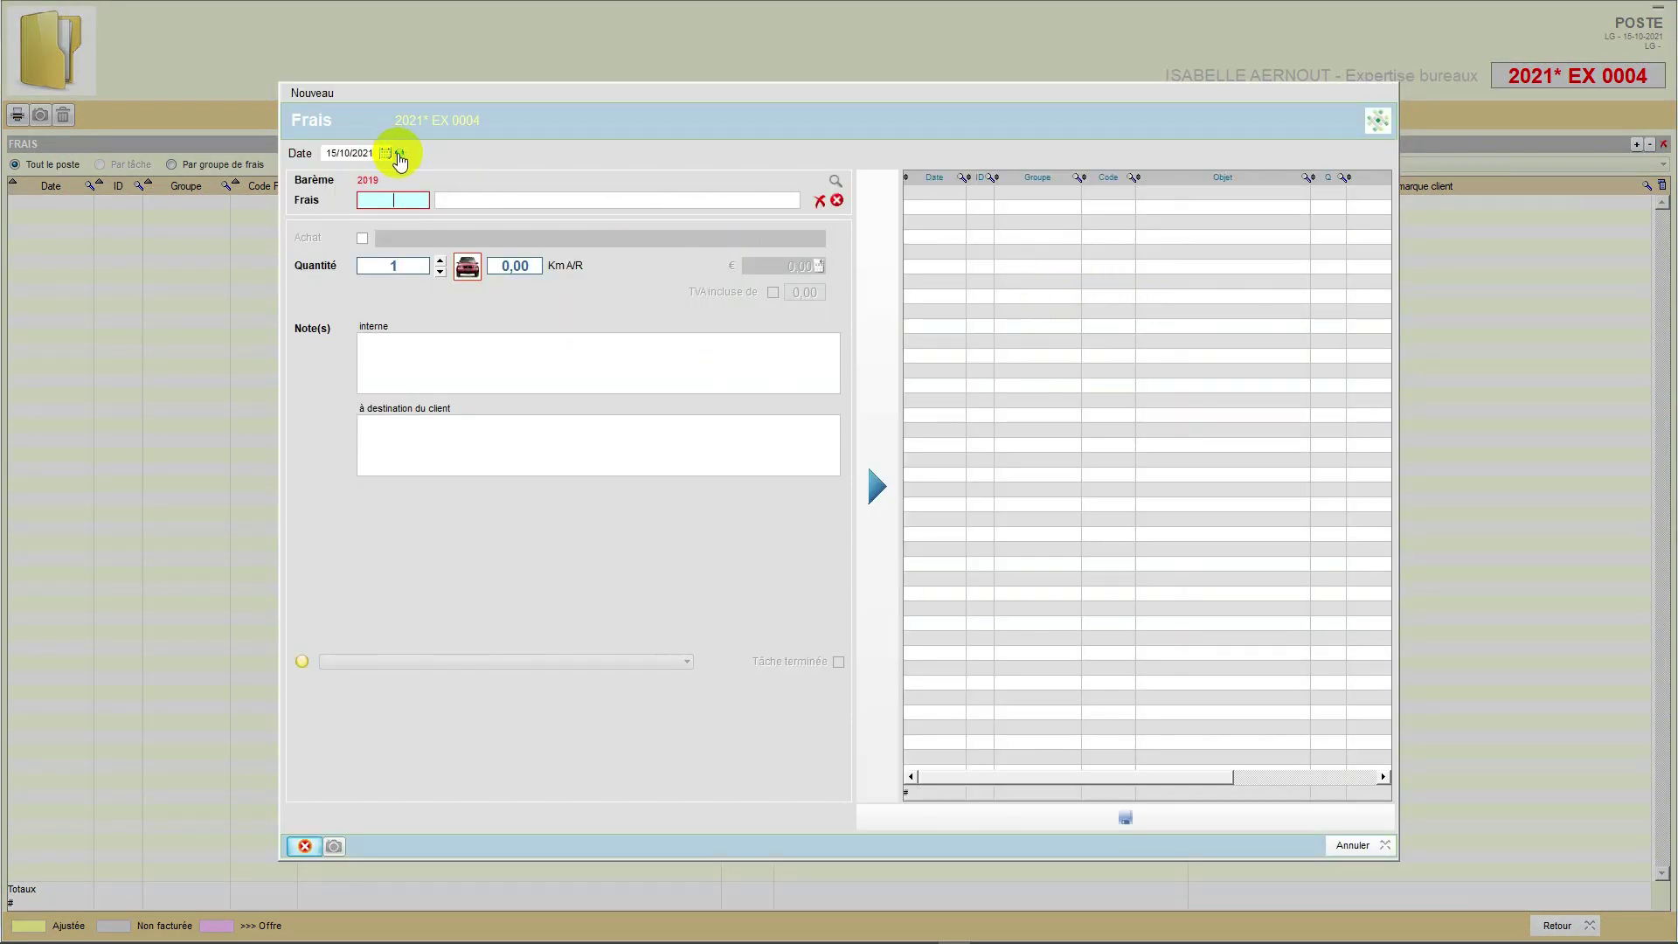
left_click(398, 201)
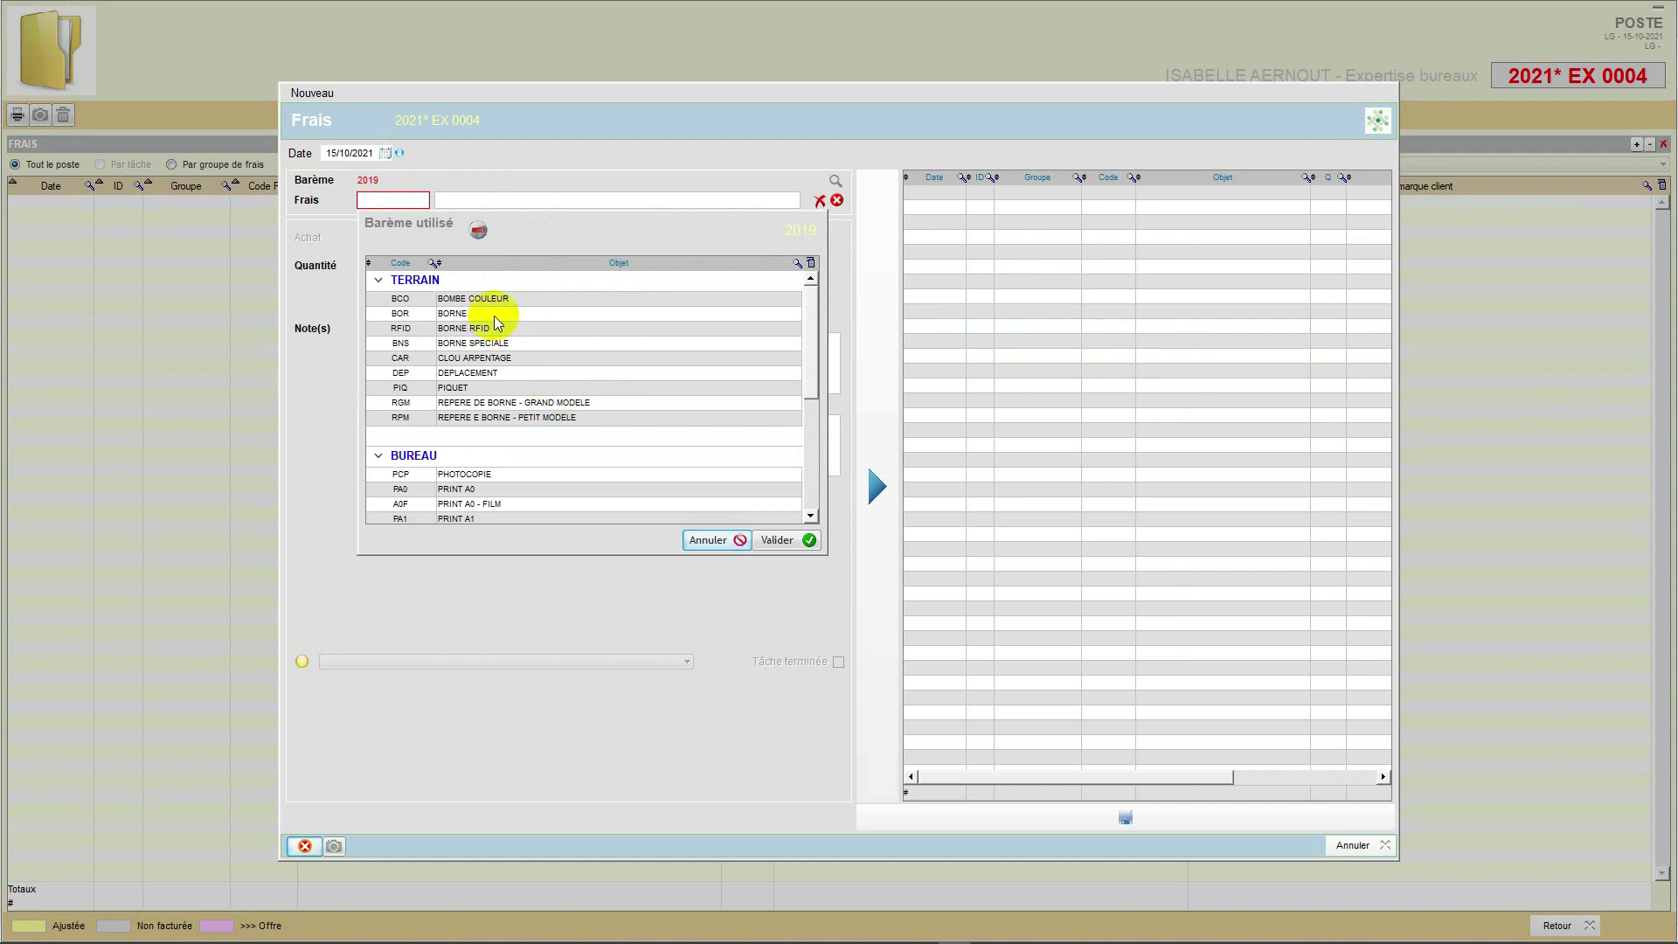
left_click(459, 374)
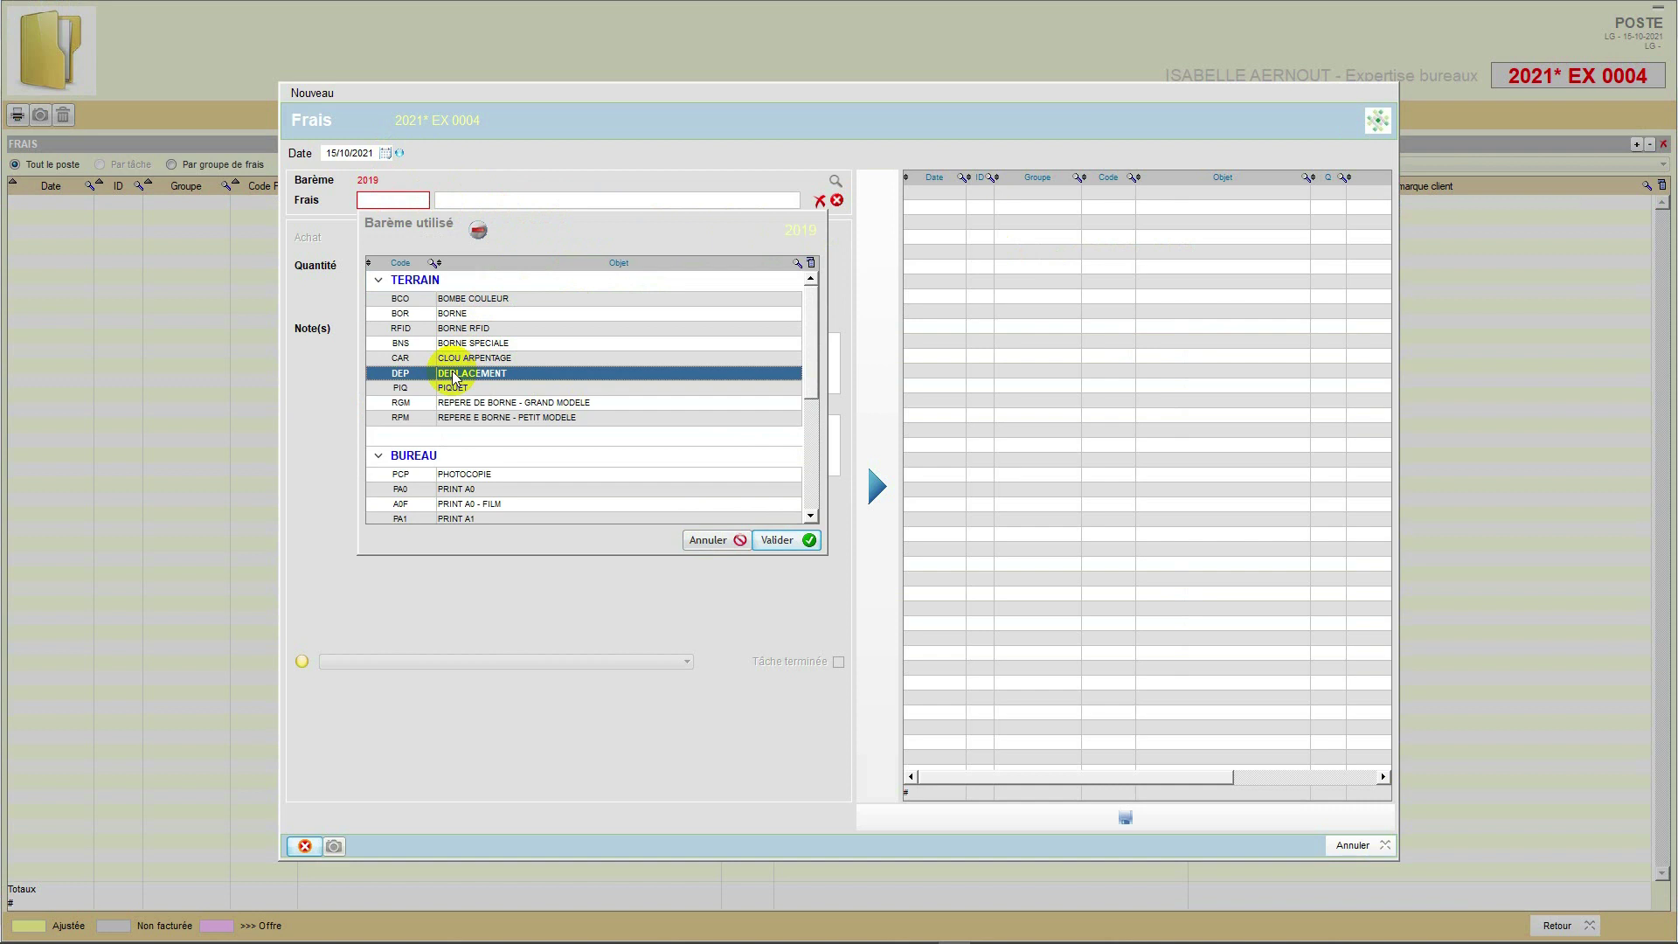
left_click(775, 540)
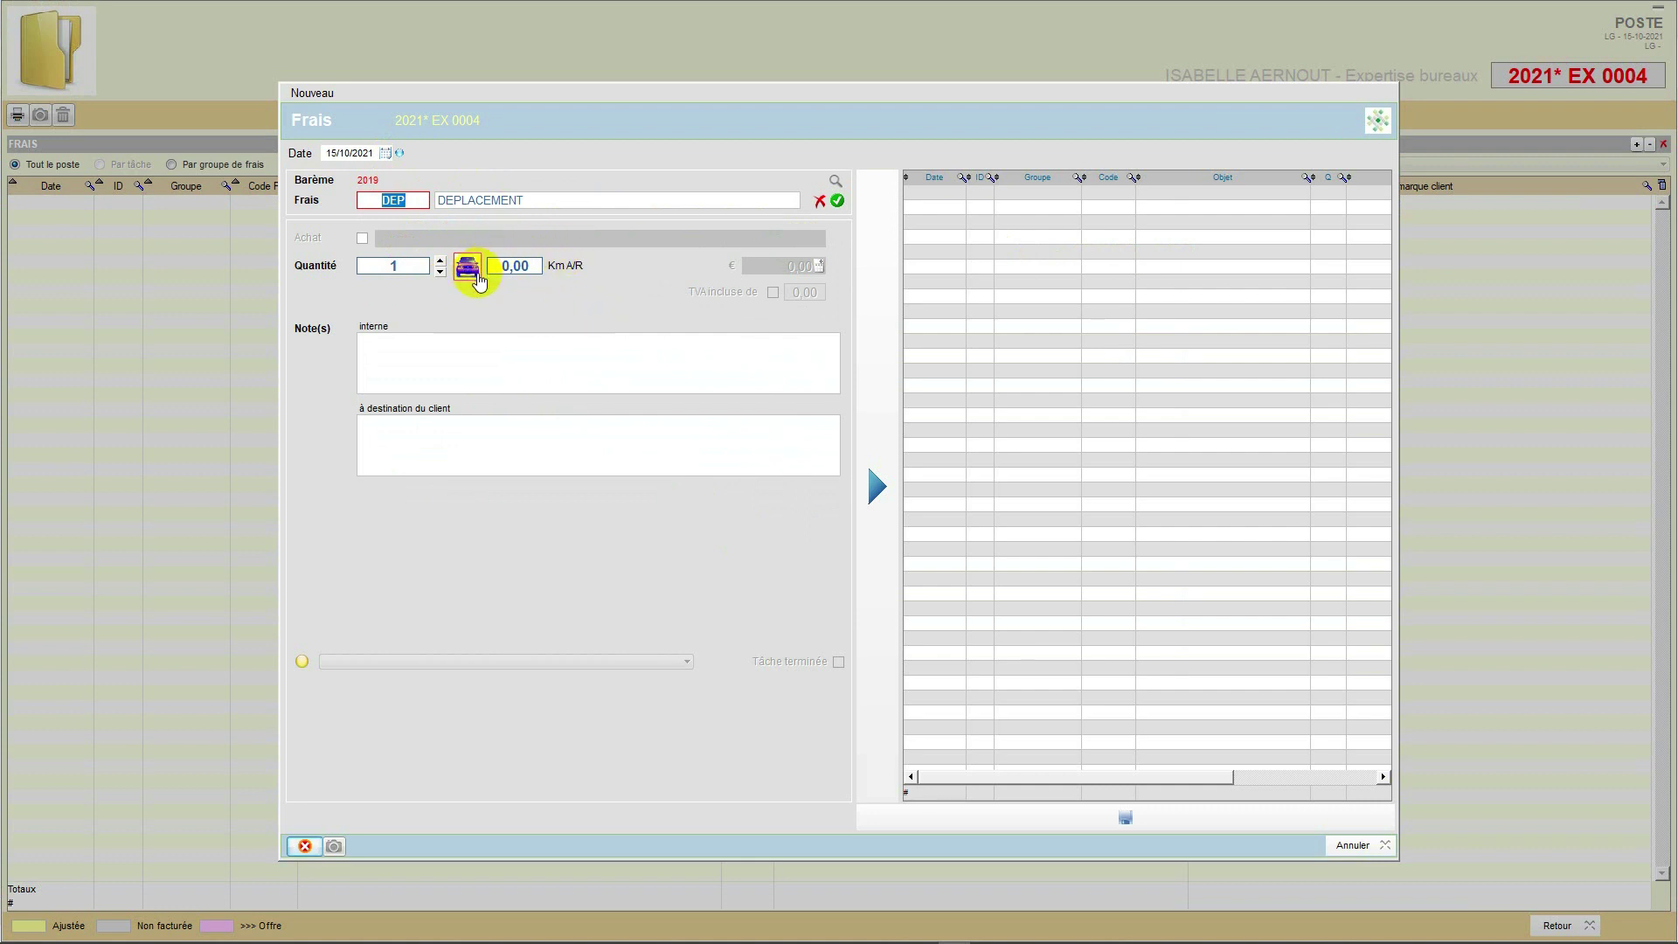
left_click(414, 265)
type("12")
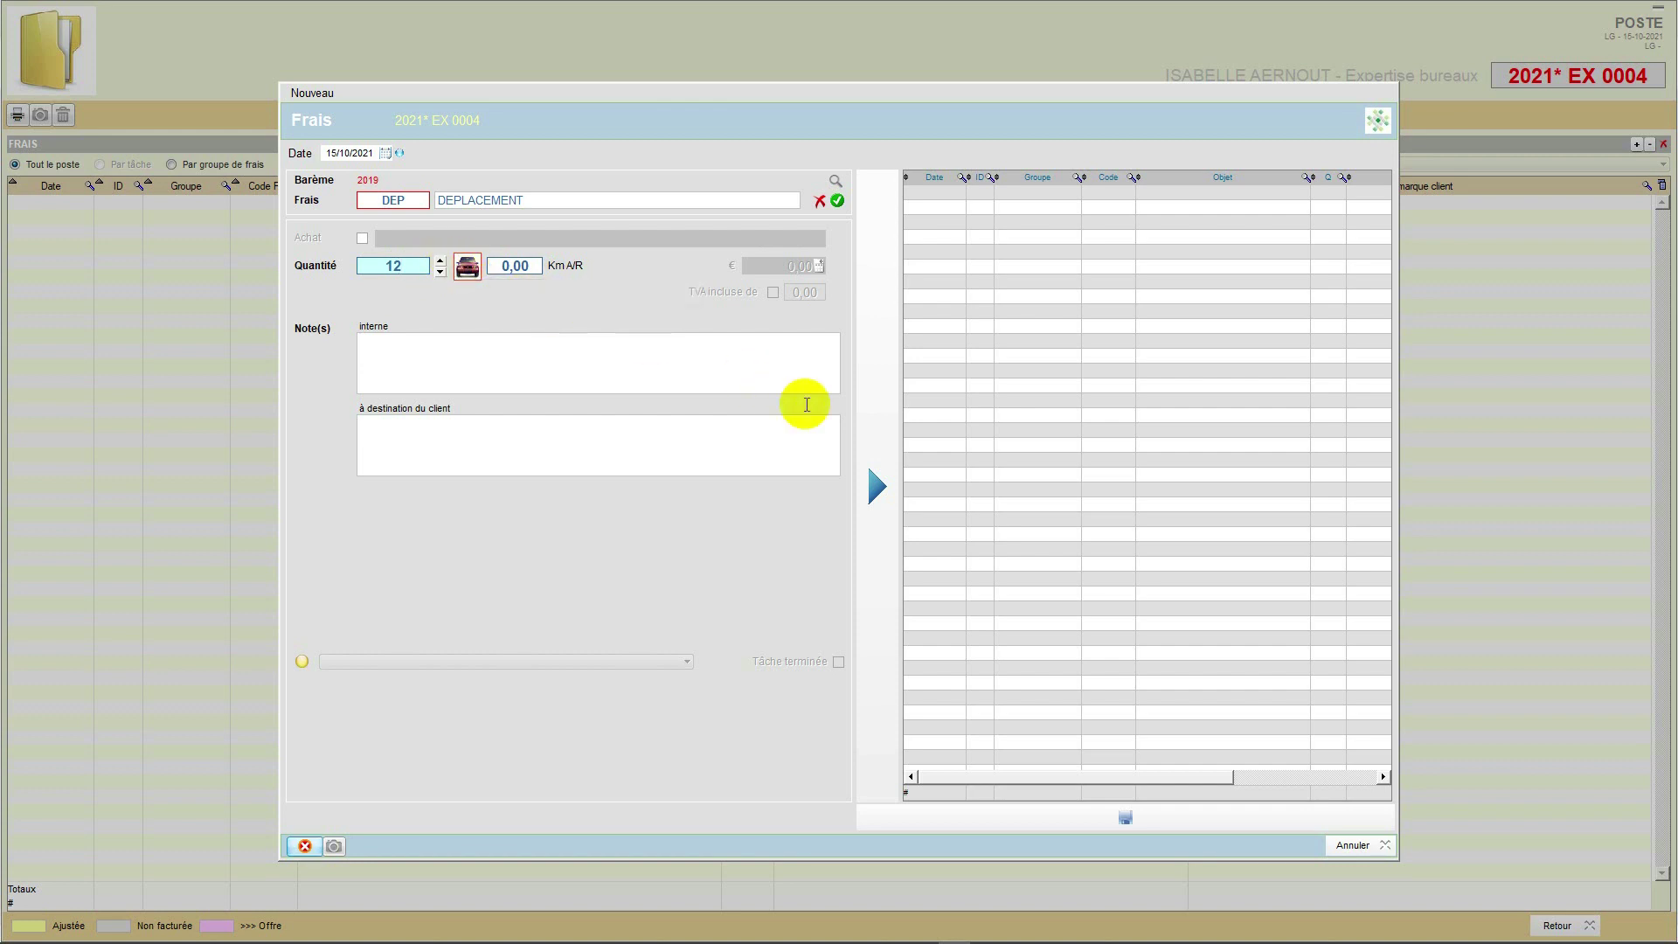
Add the DEP DEPLACEMENT frais to the entry list, followed by a PCP PHOTOCOPIE frais with a quantity of 20
left_click(882, 451)
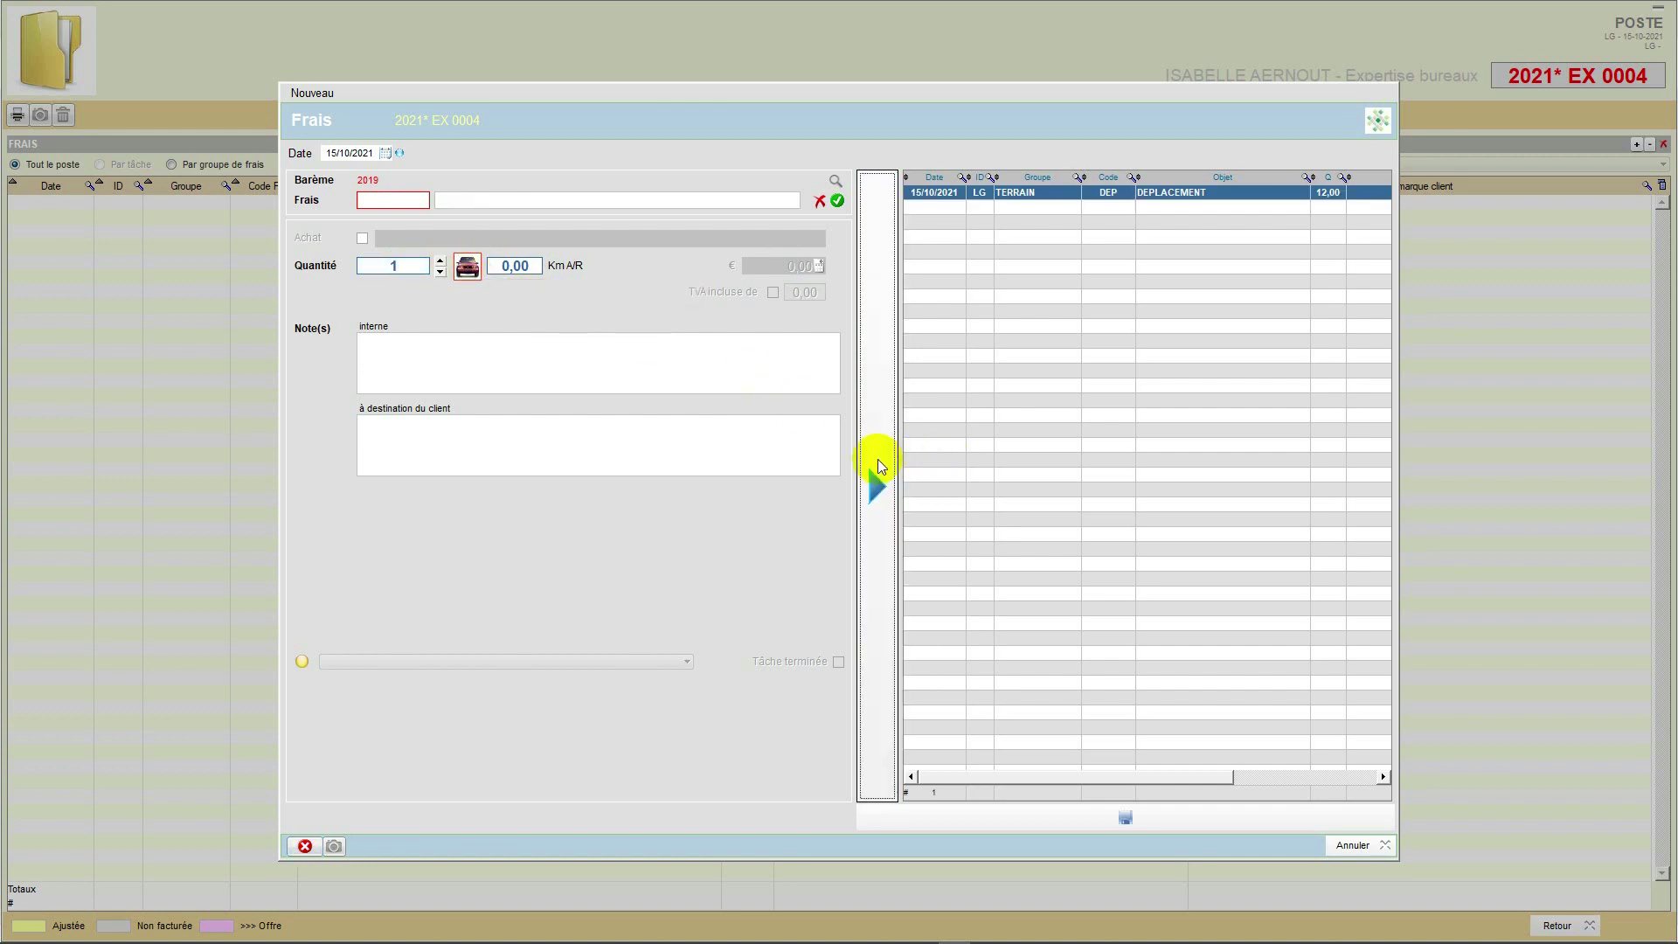
left_click(395, 201)
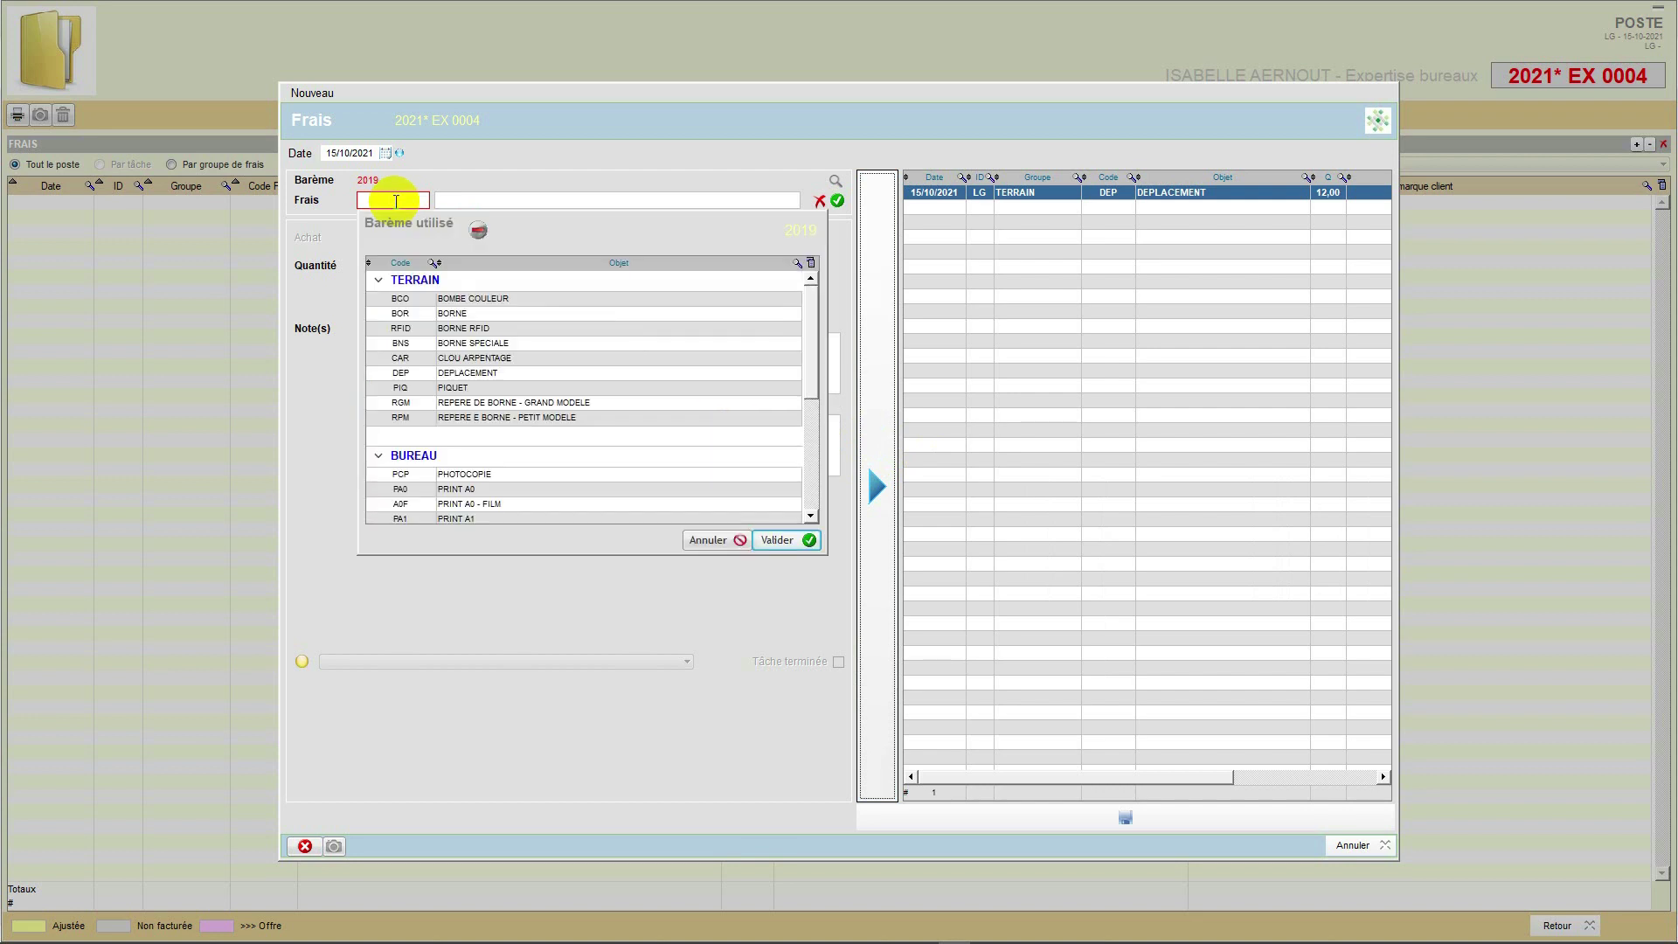
scroll(525, 389, "down", 4)
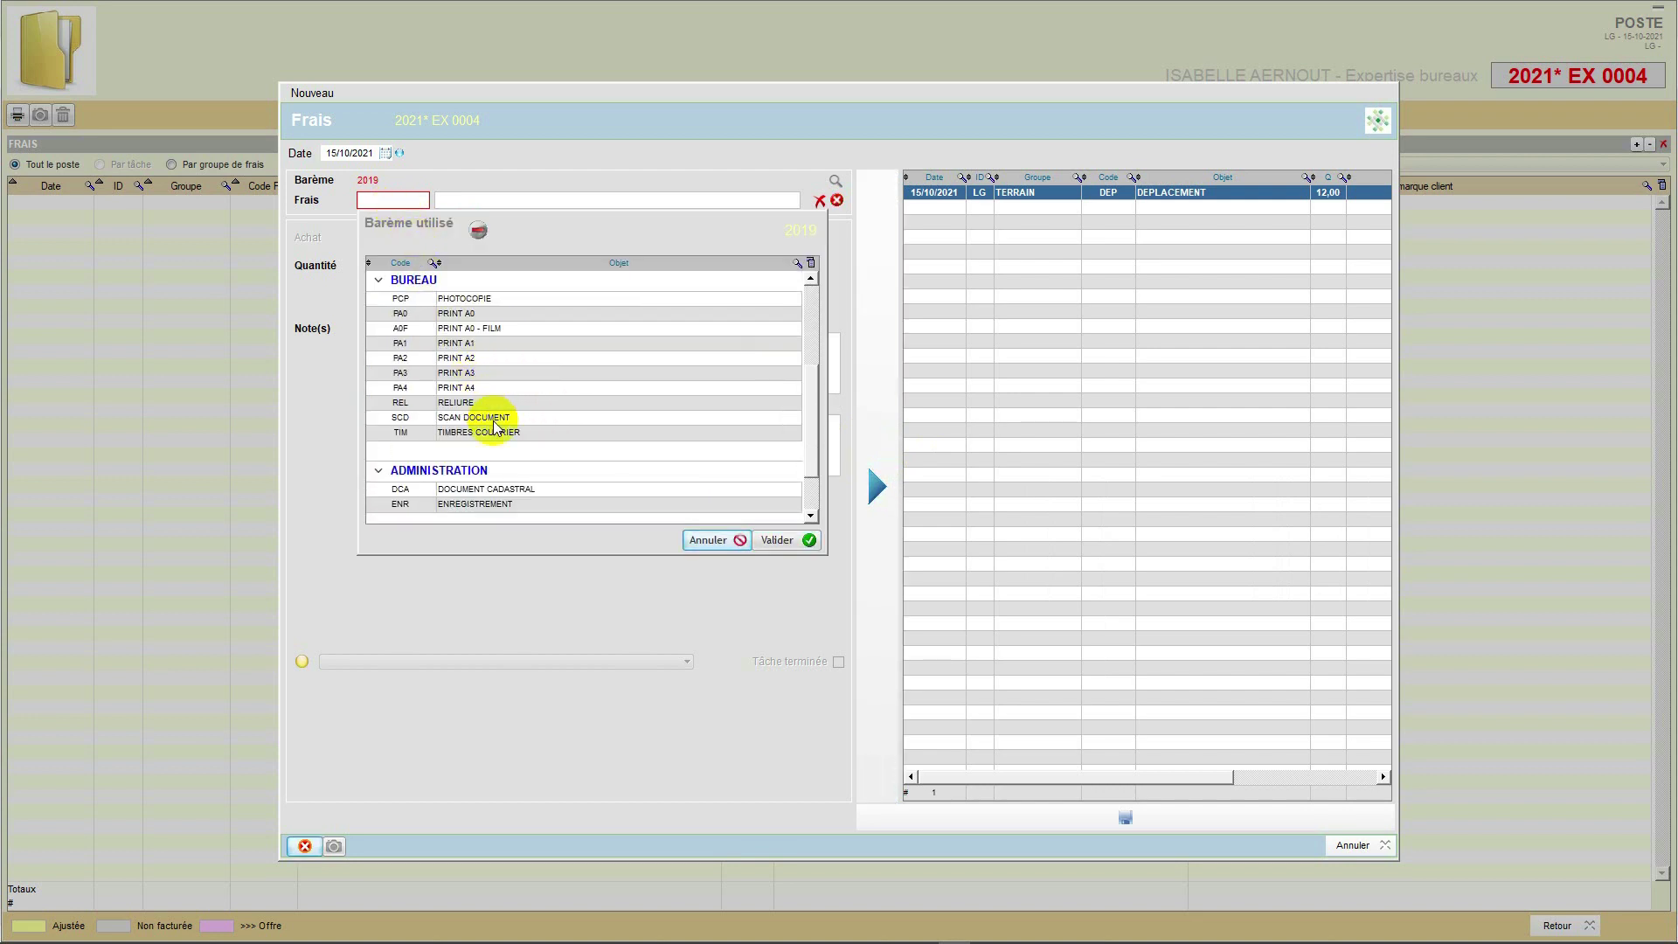
left_click(472, 299)
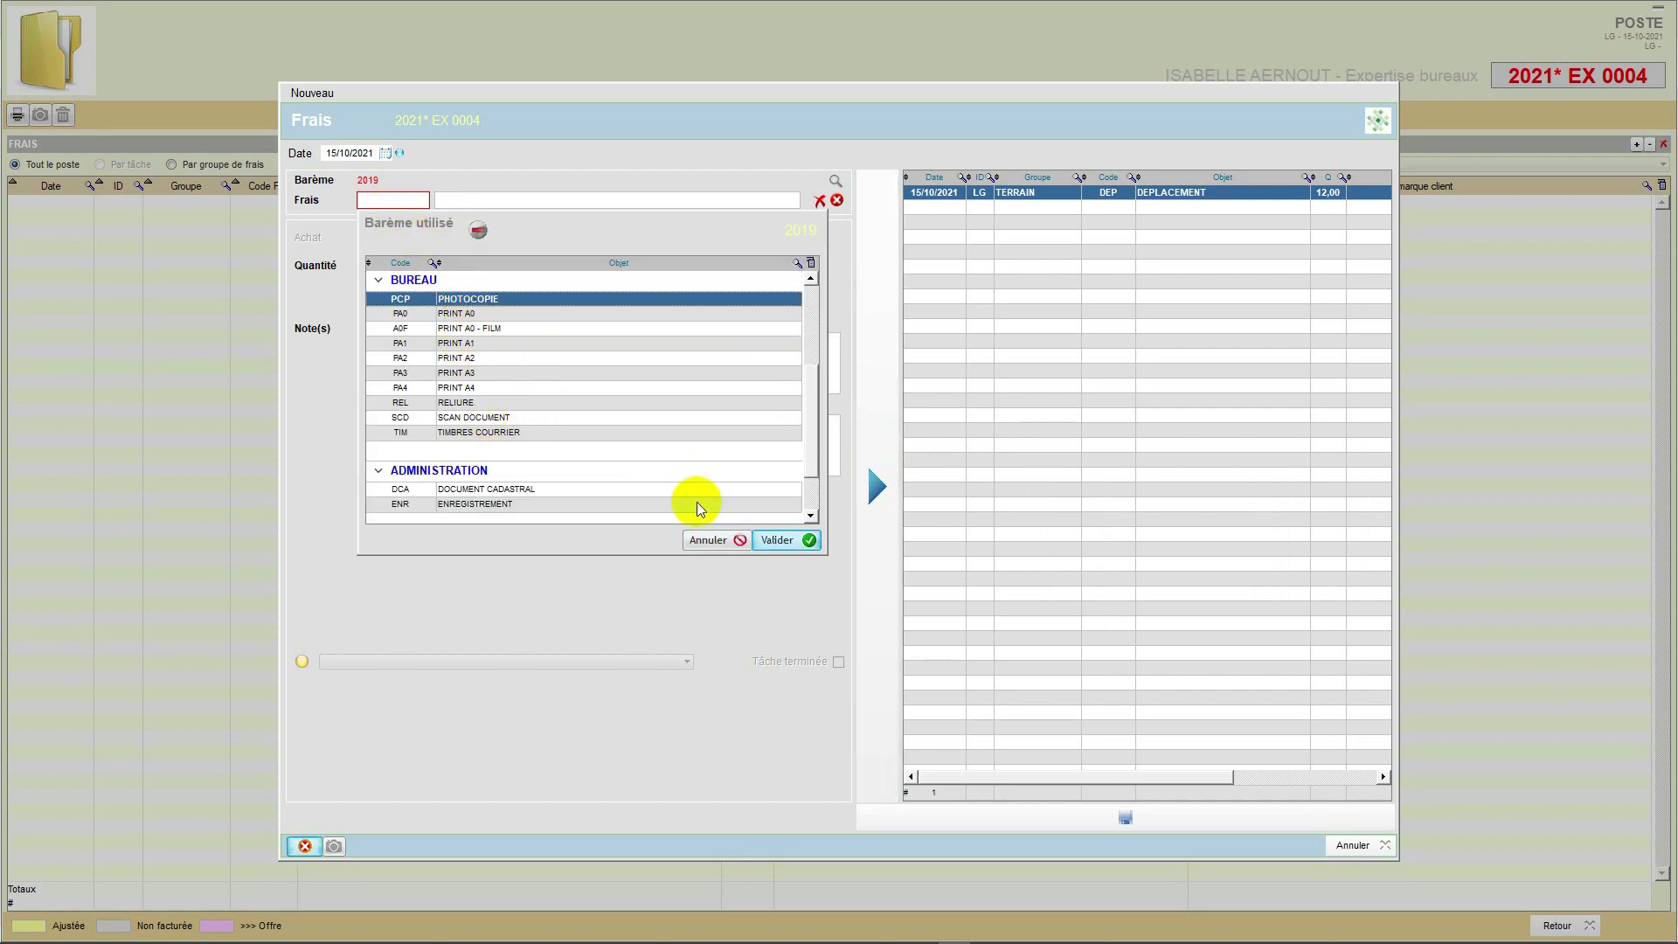
left_click(772, 540)
double_click(406, 270)
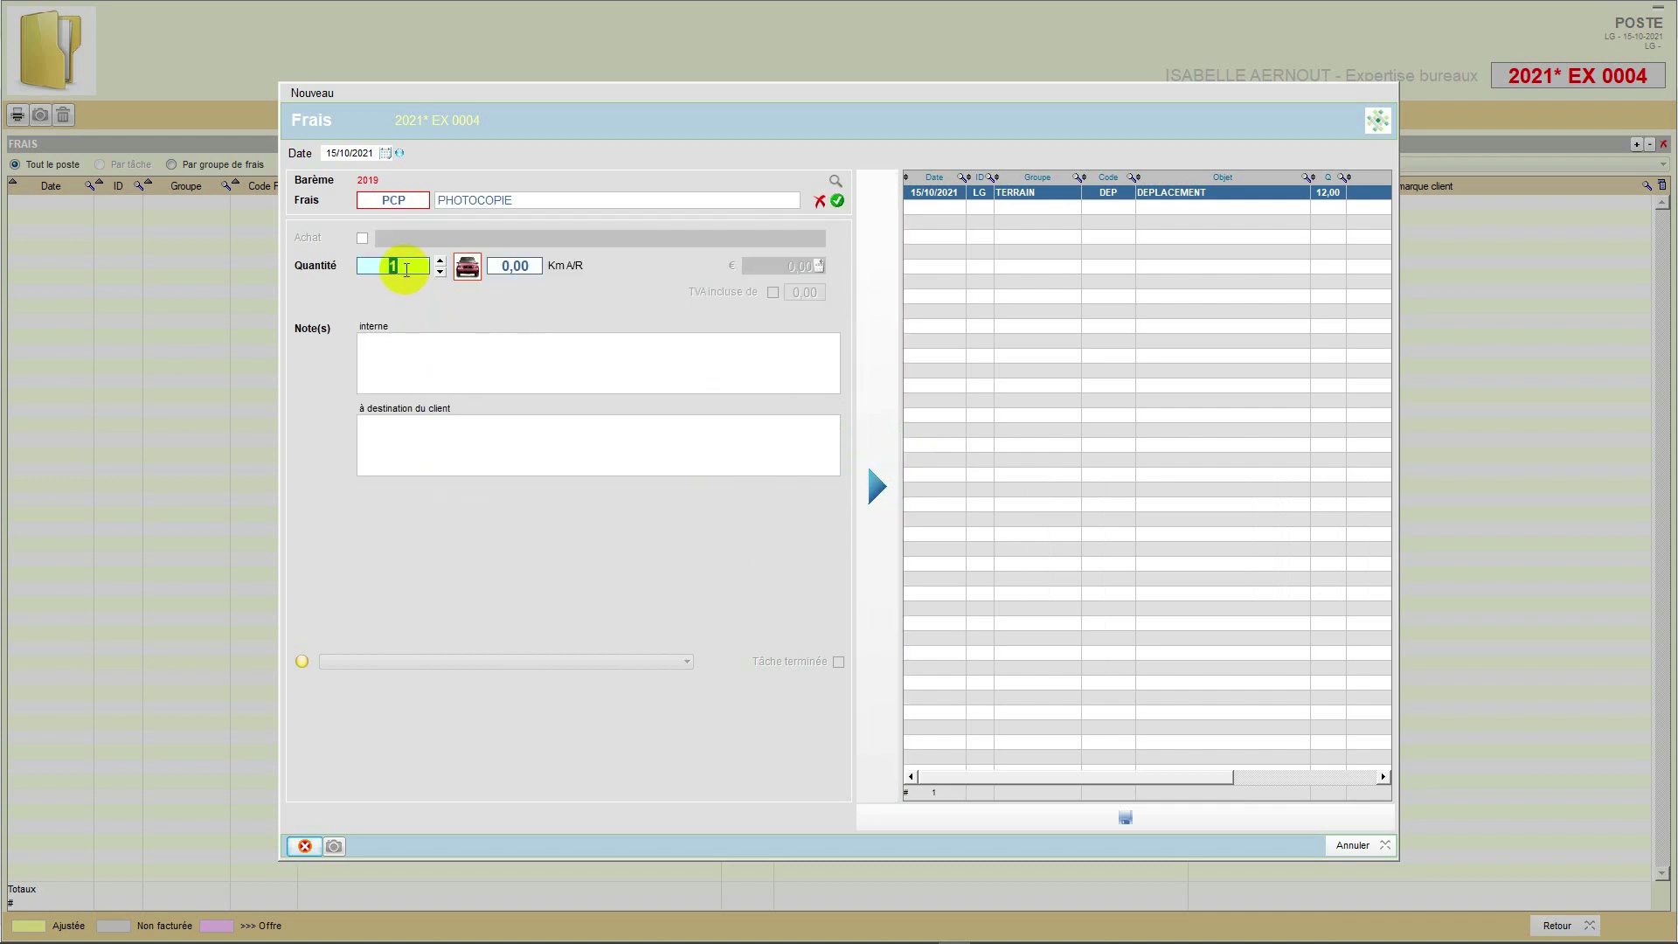
type("20")
left_click(871, 494)
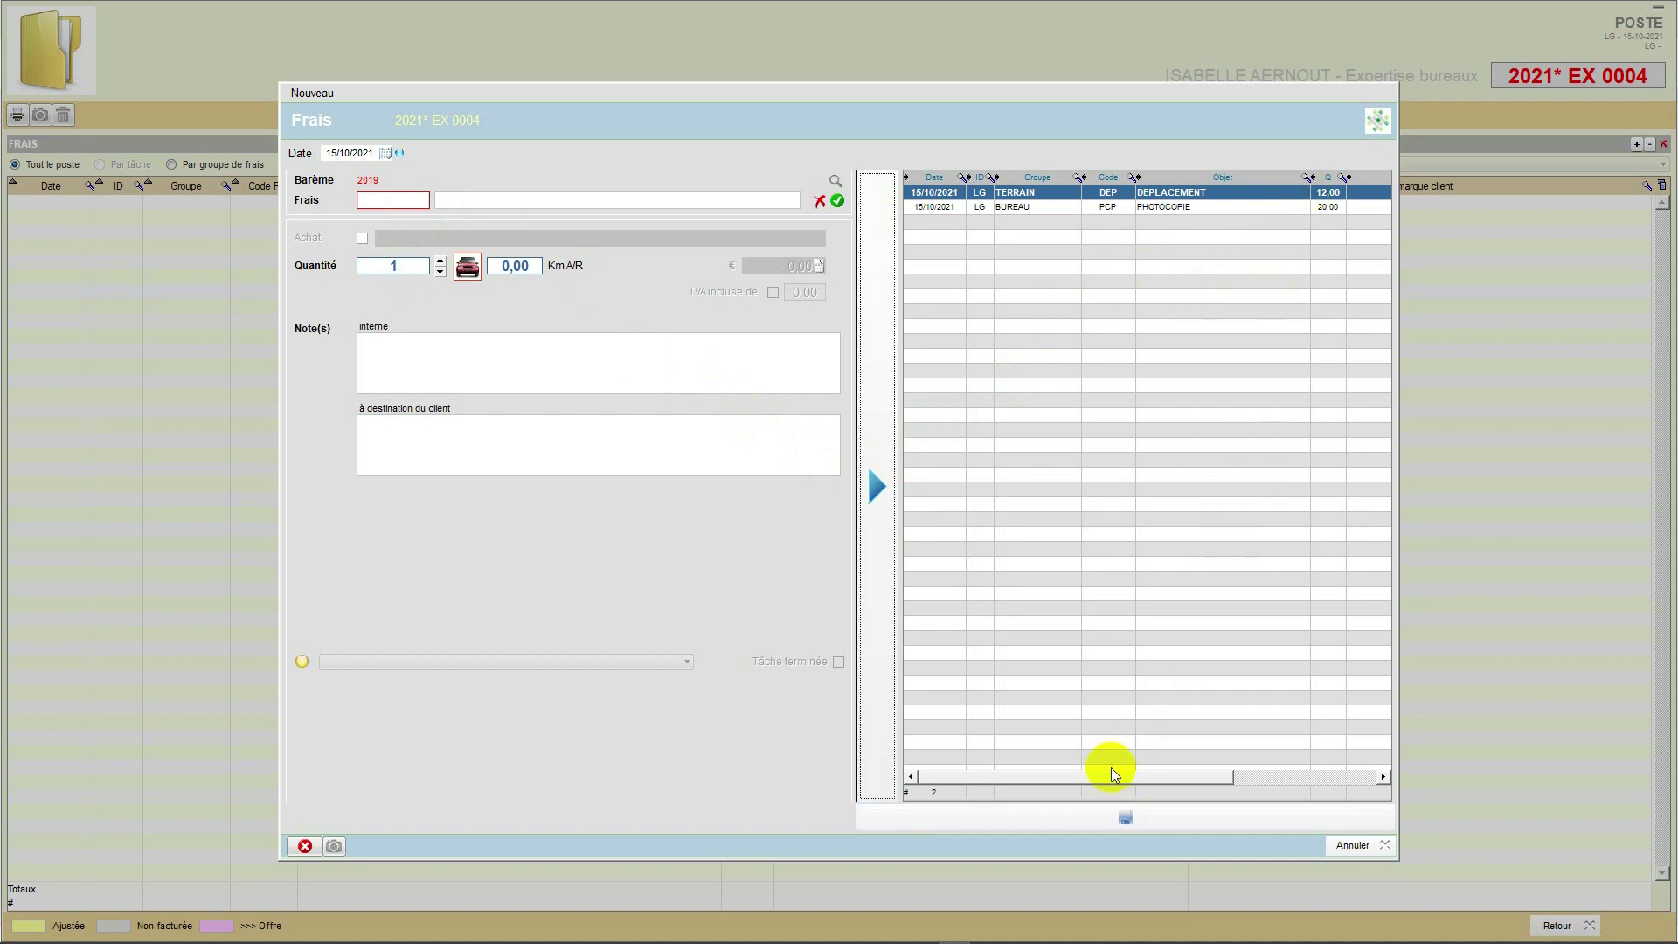
Save the encoded frais, return to the poste detail and check its recorded prestations
left_click(1115, 821)
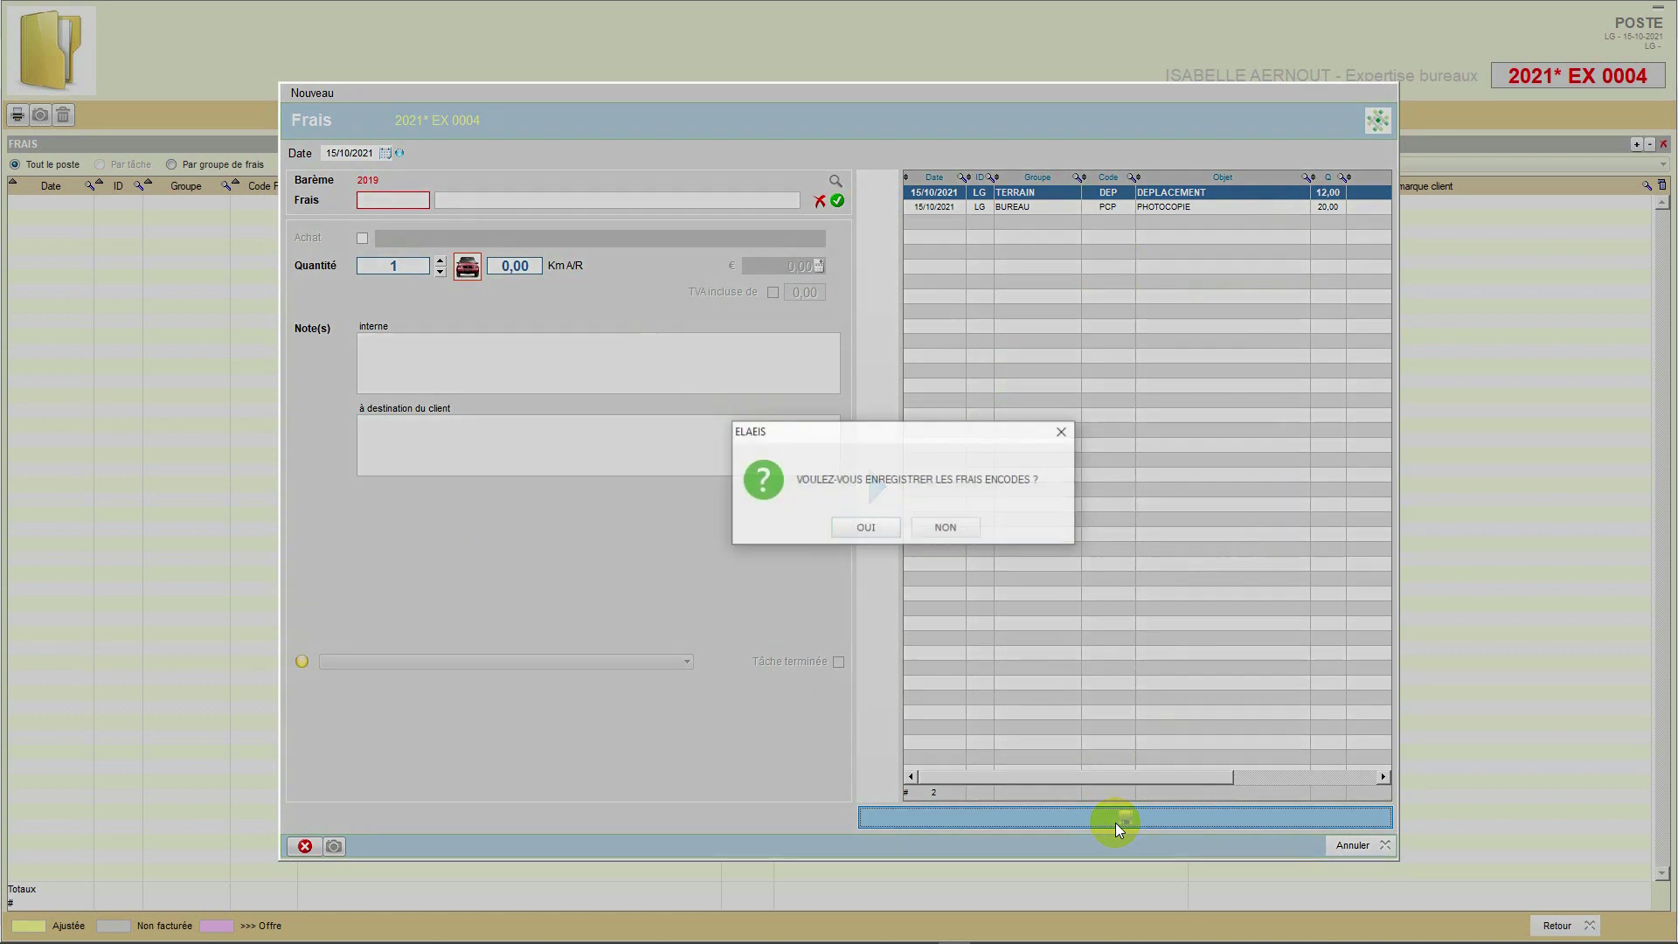
left_click(867, 528)
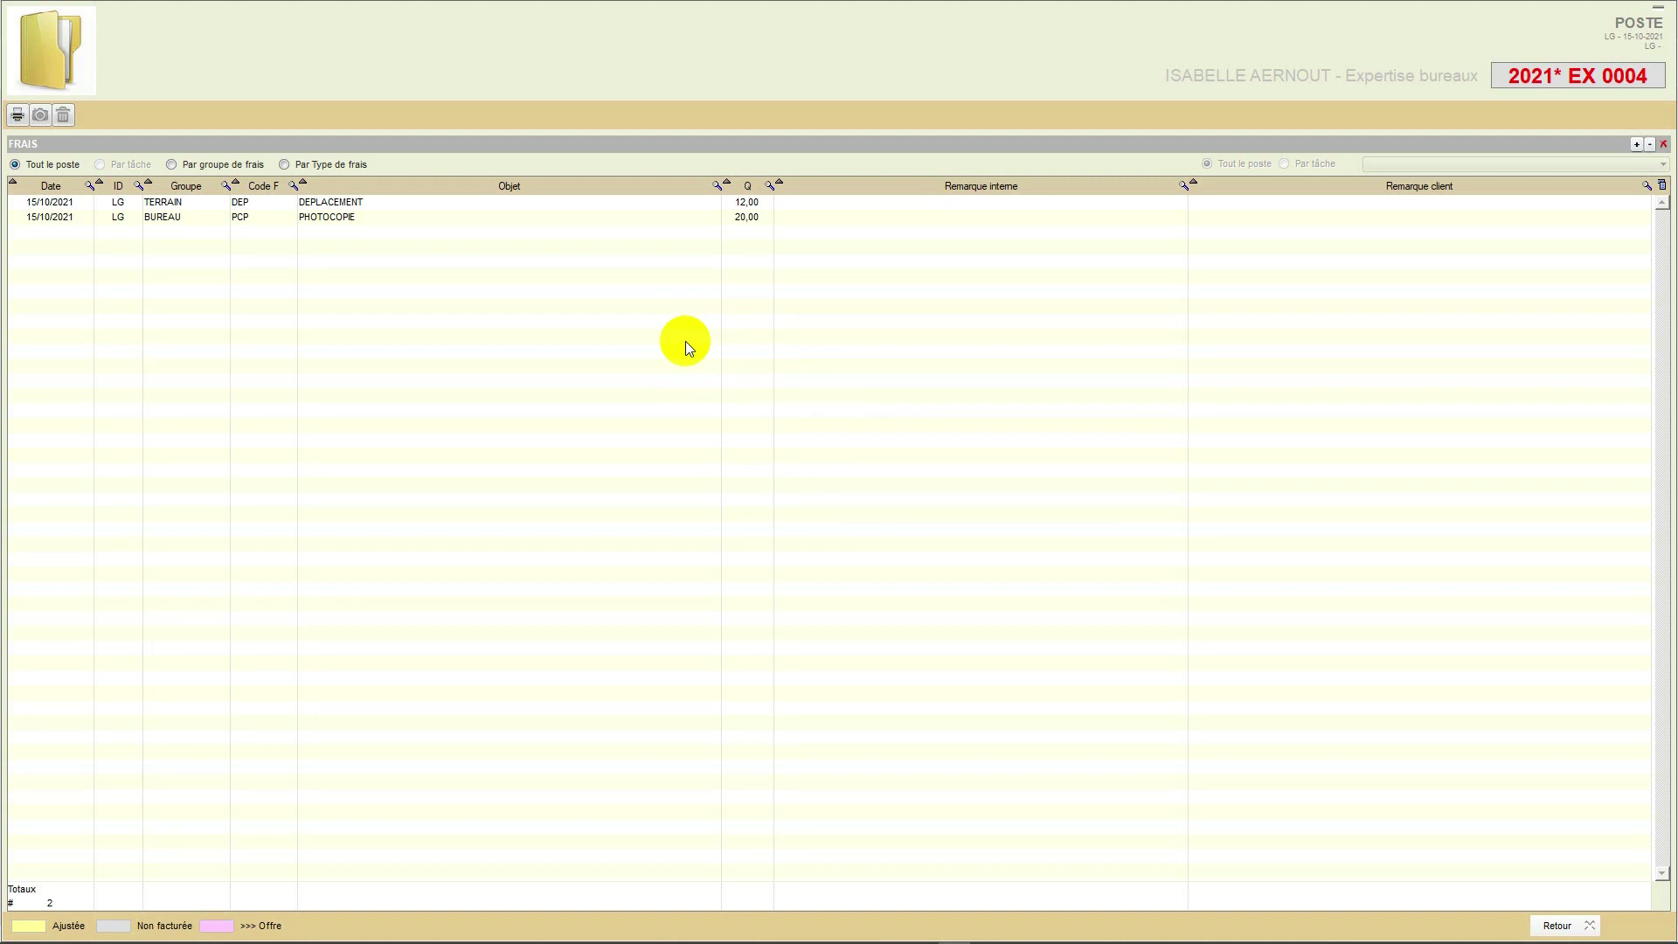
left_click(1554, 915)
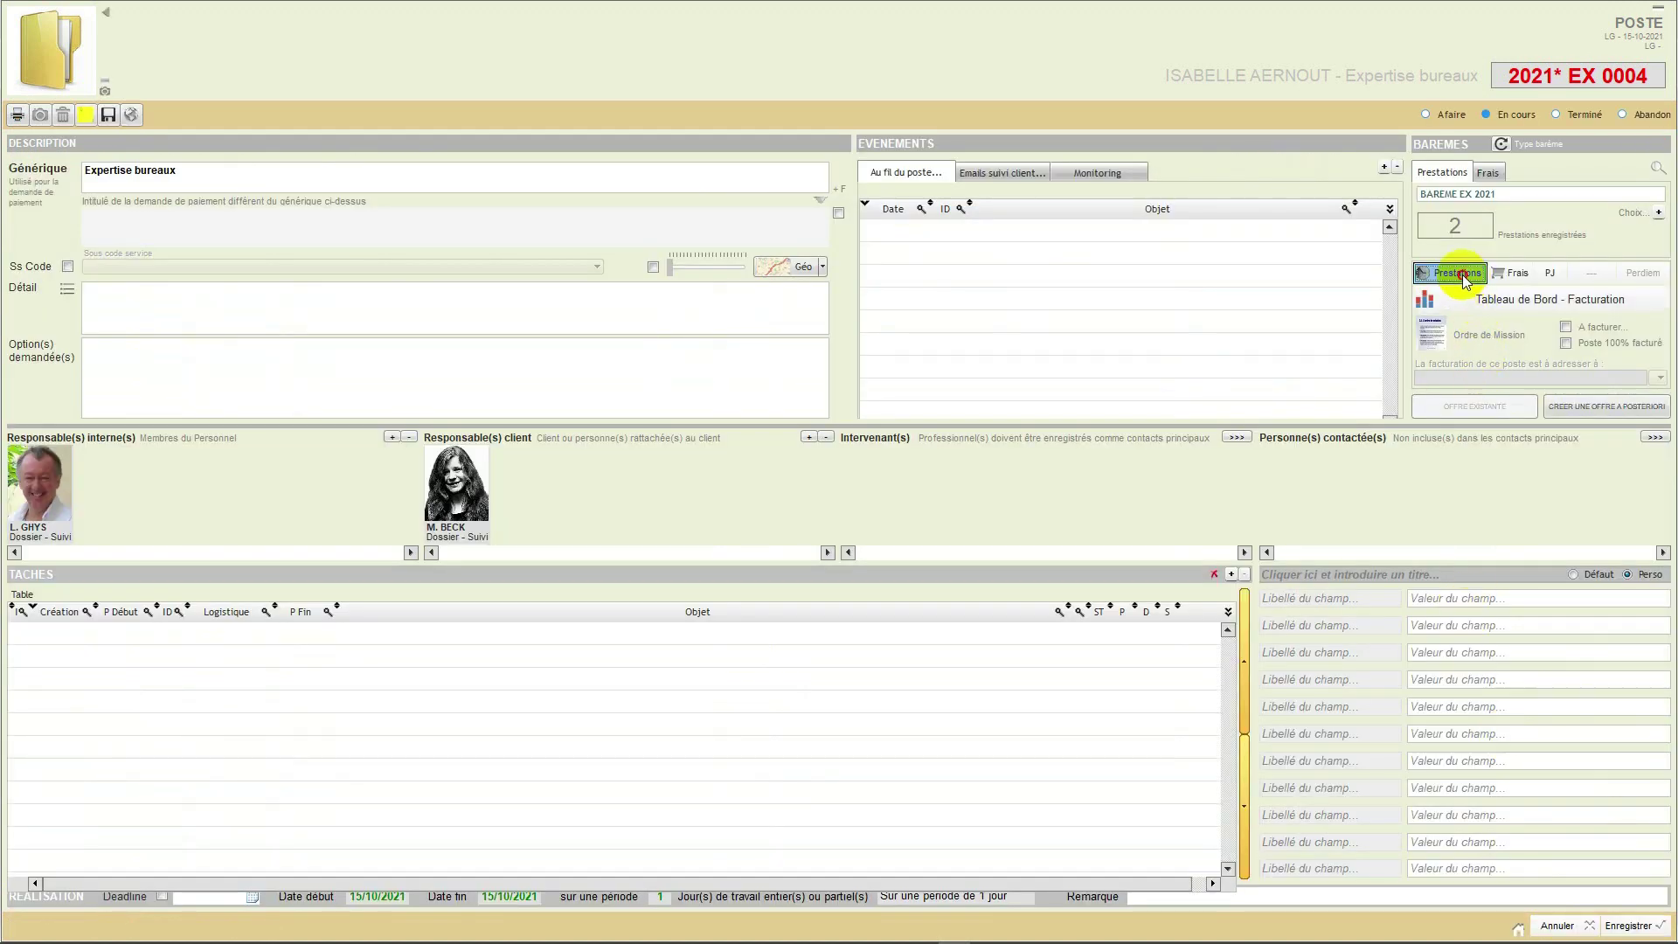
left_click(1458, 272)
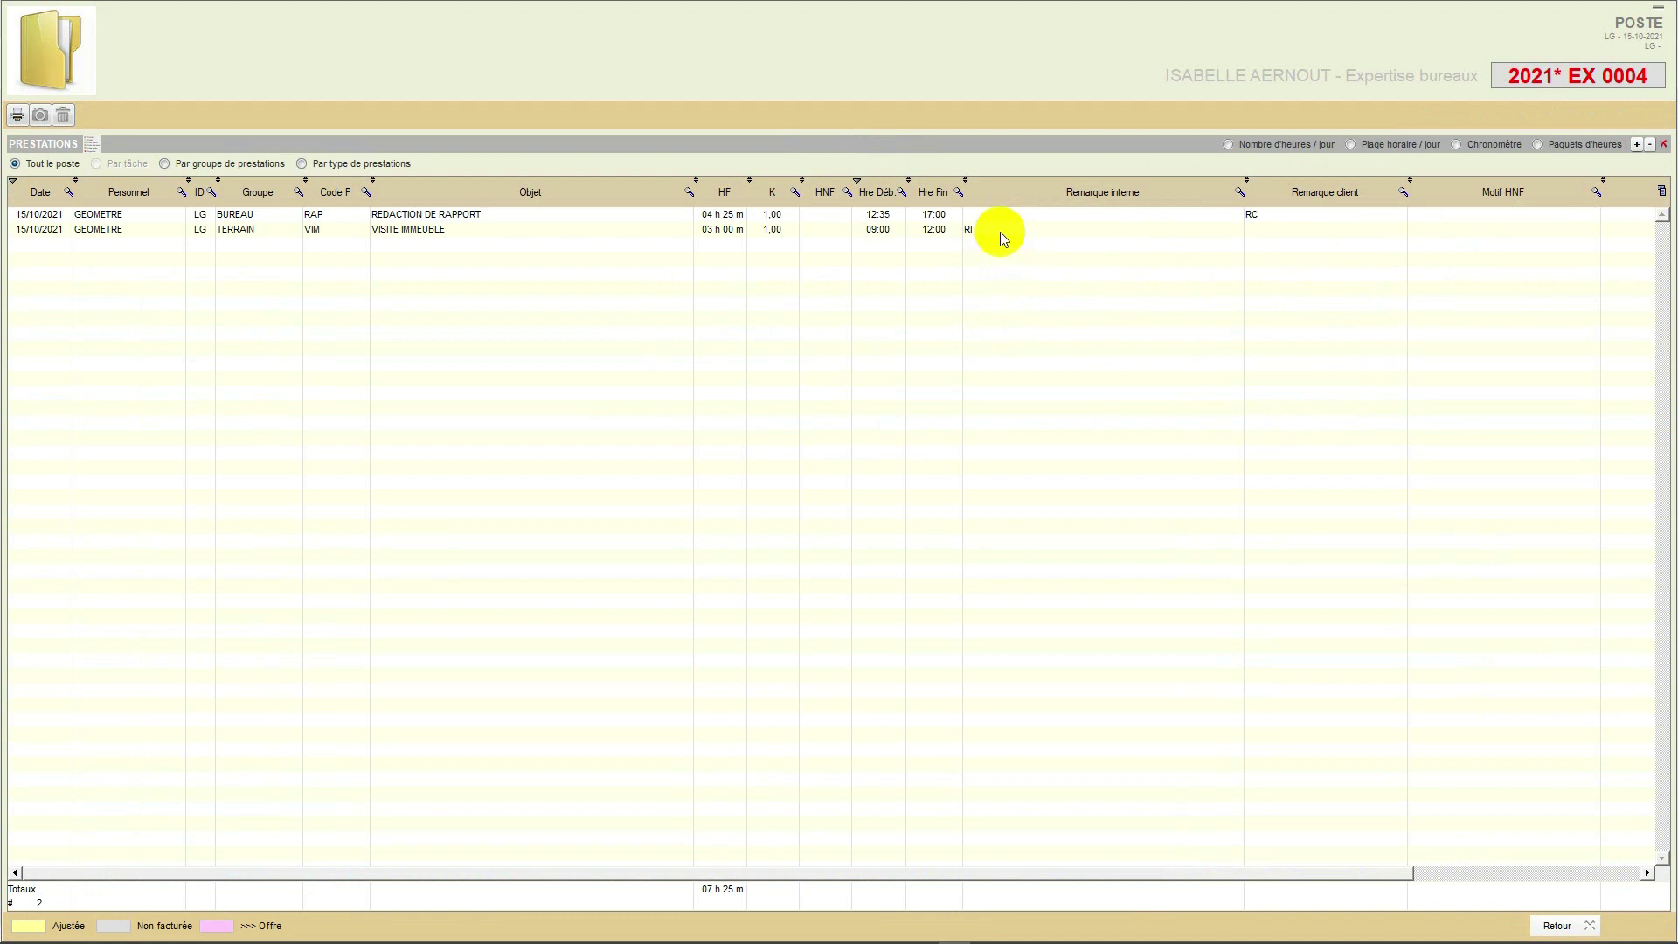
left_click(1555, 924)
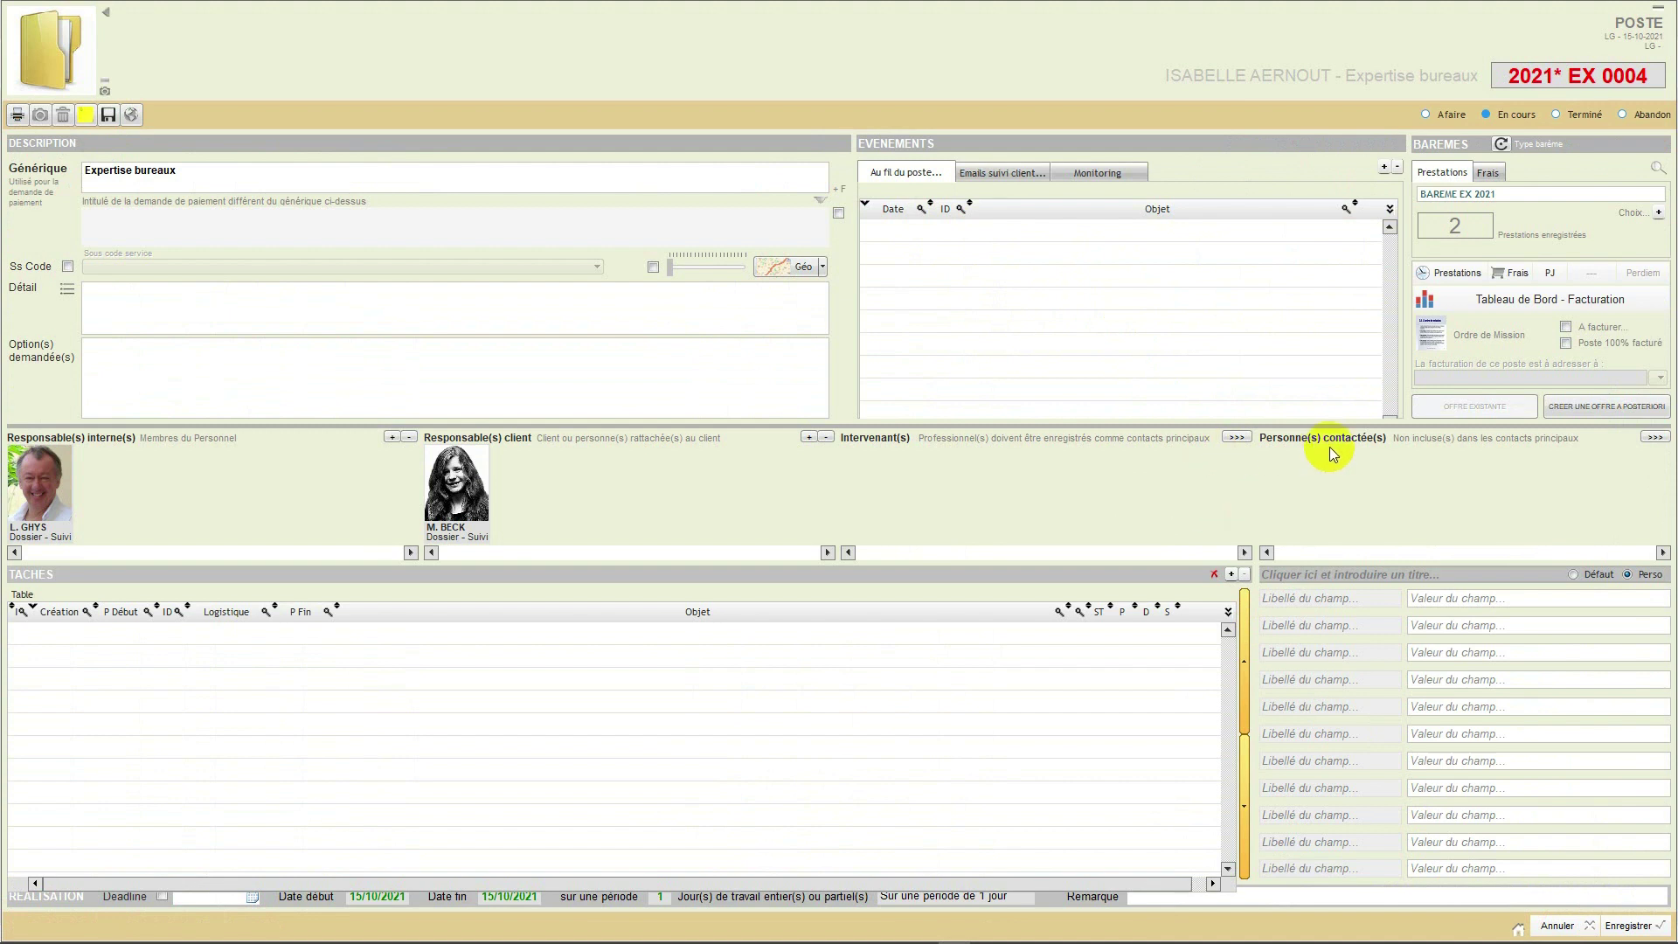
Open the poste's billing dashboard and examine its facturation state and its priced frais lines
left_click(1597, 306)
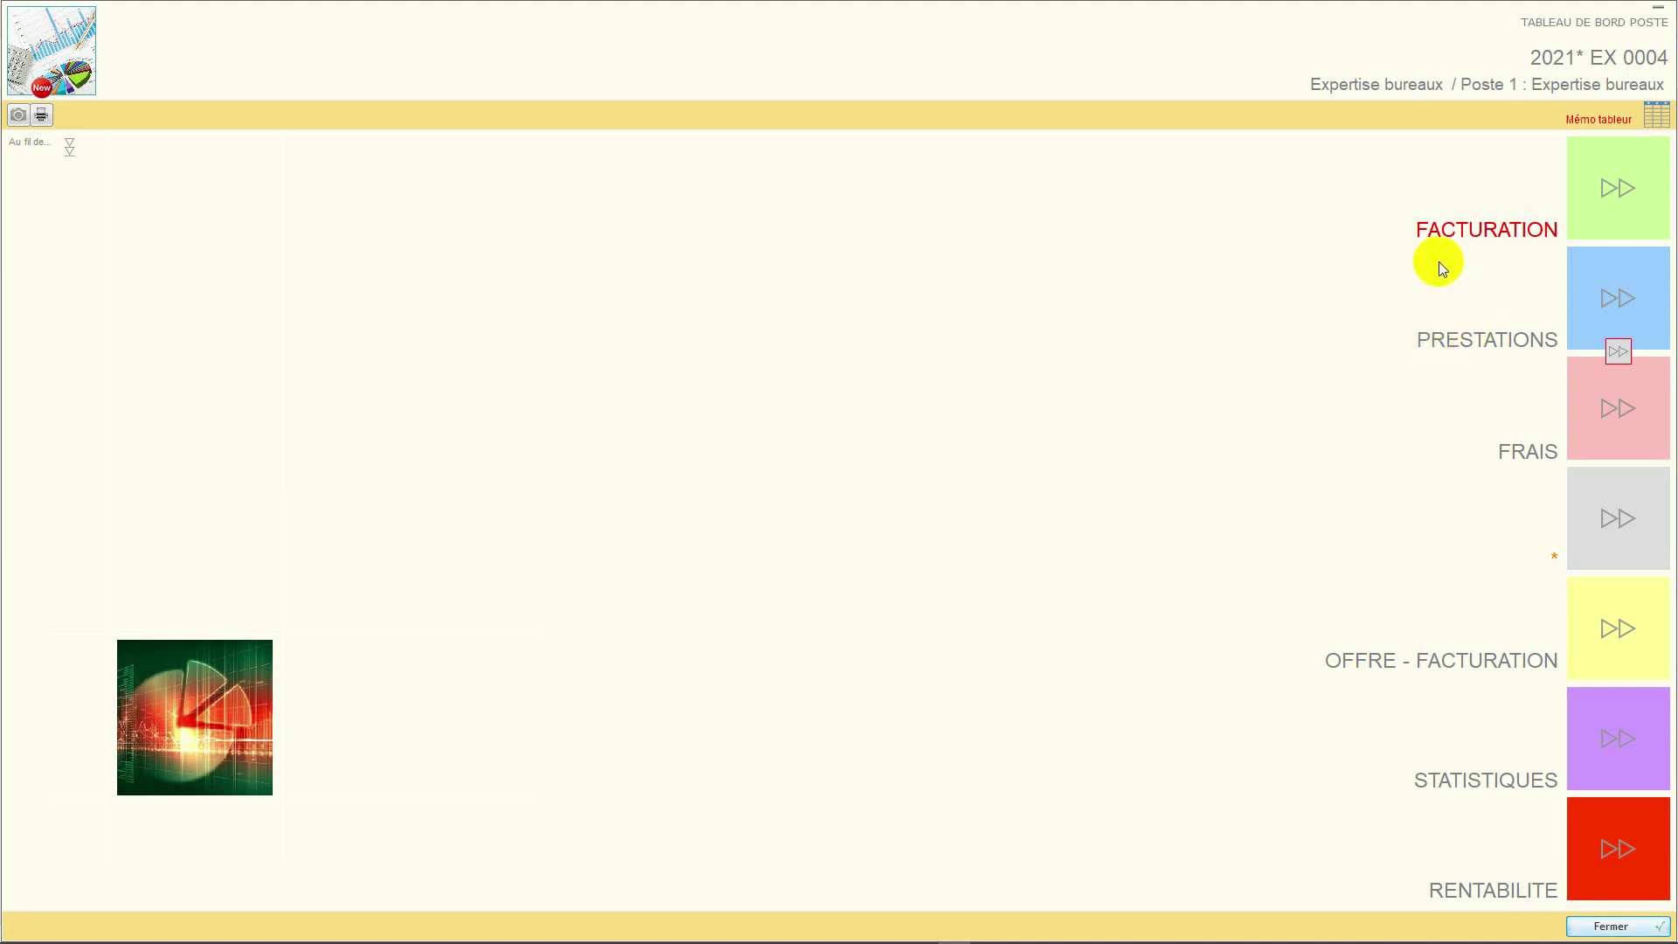
left_click(1597, 229)
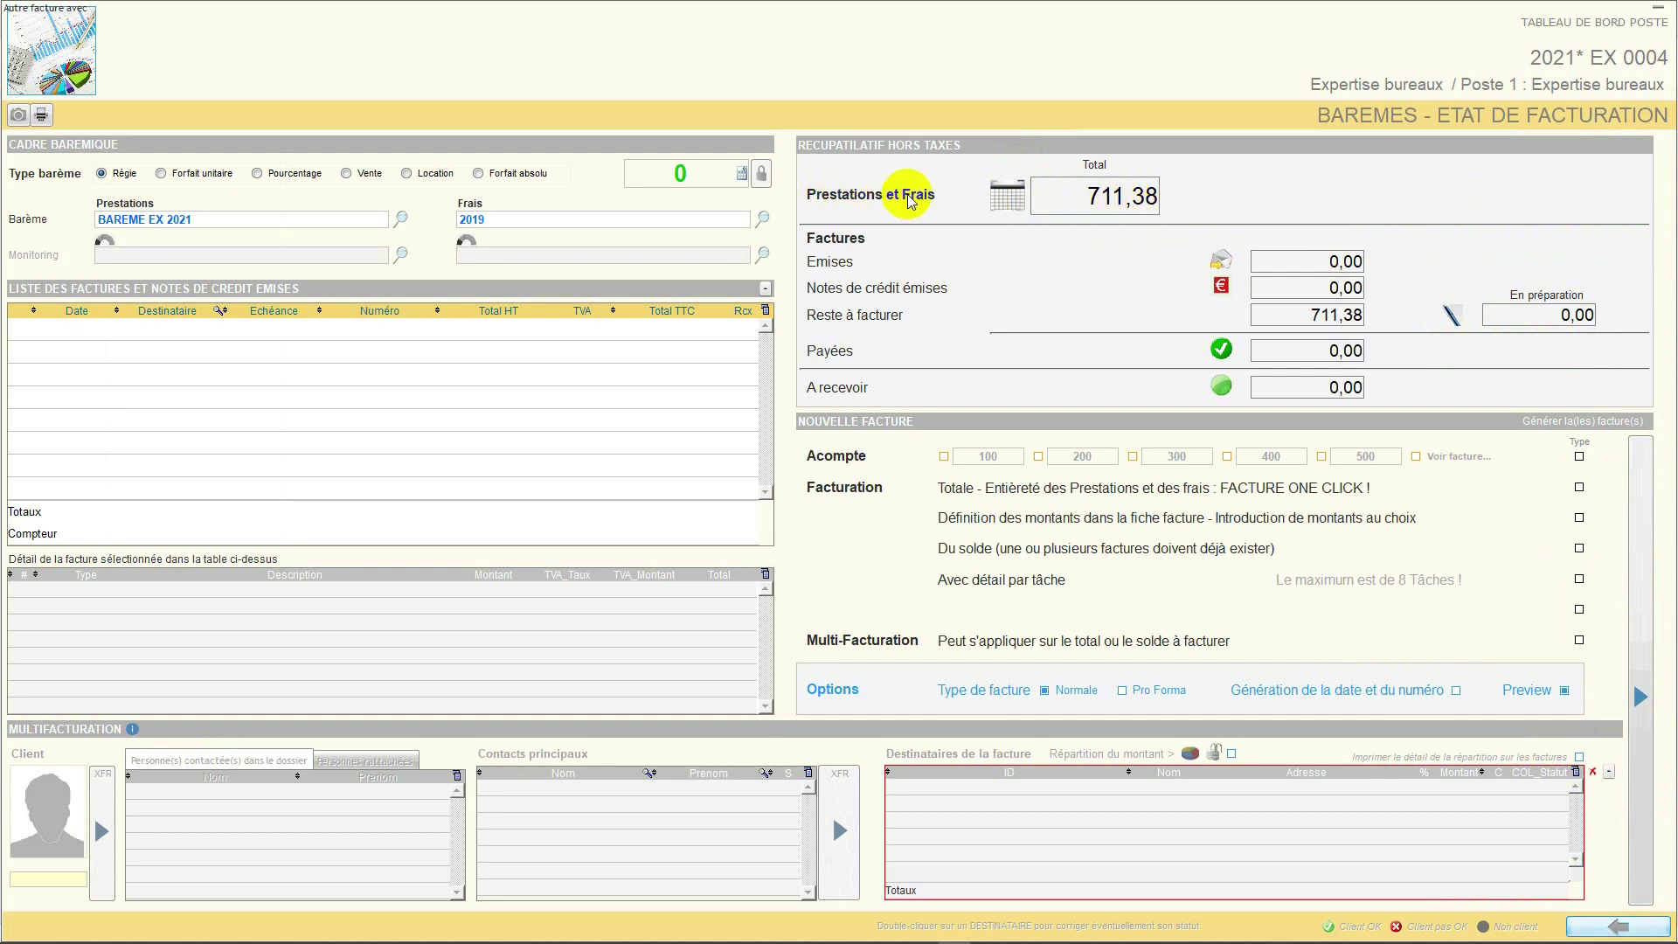
left_click(1587, 928)
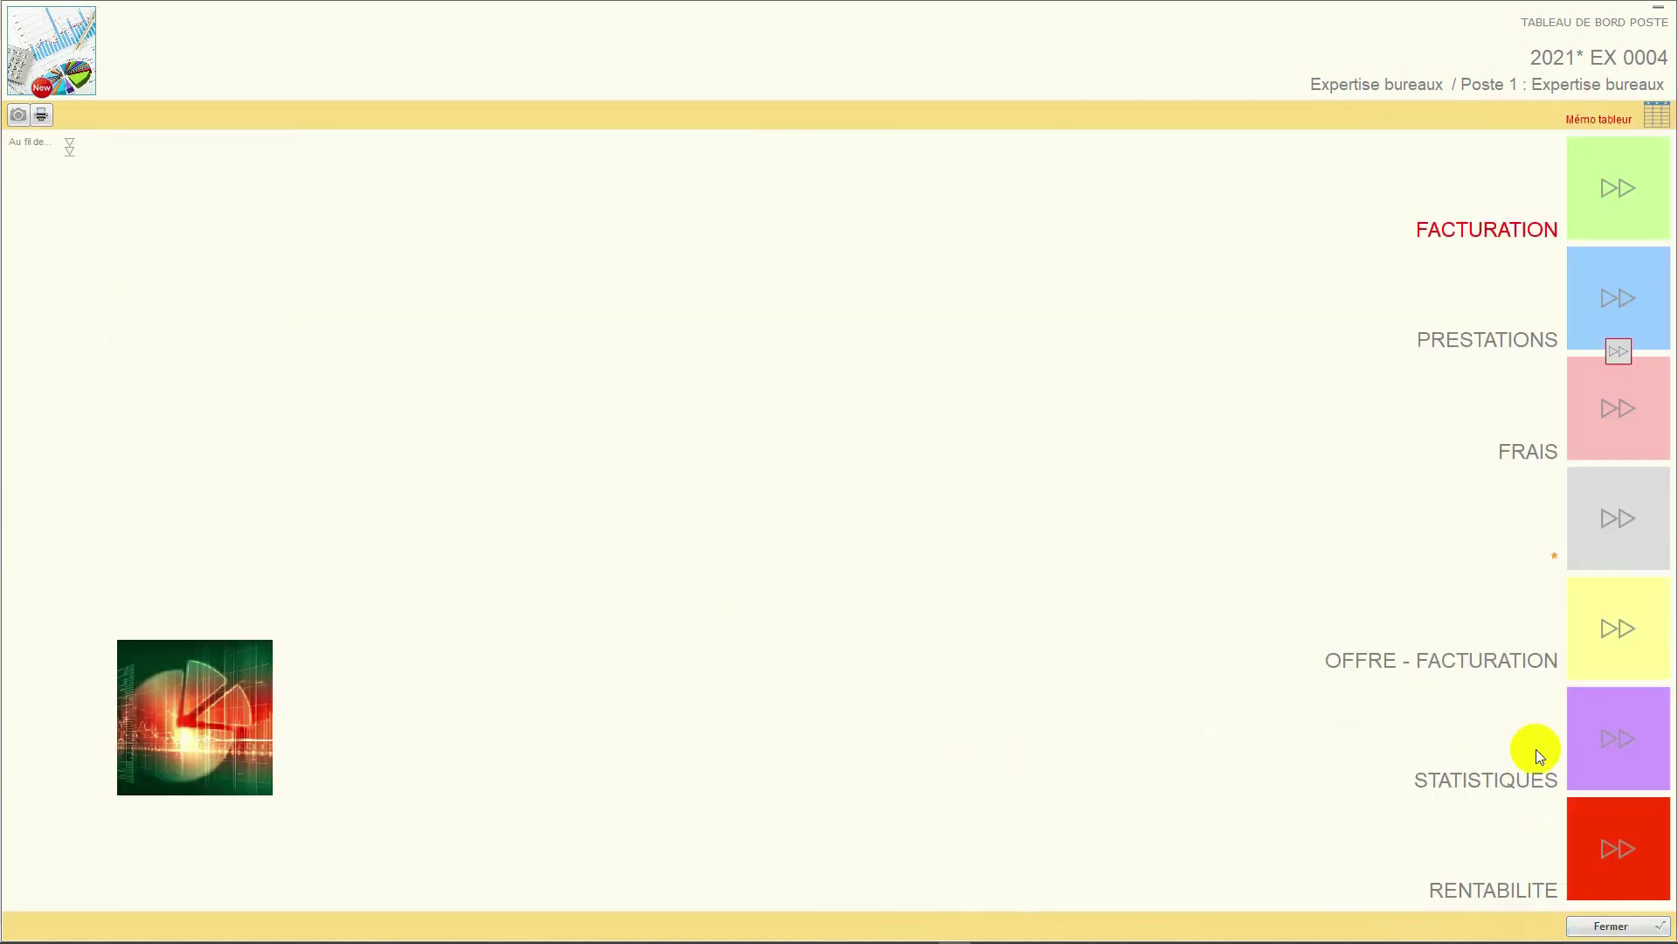
left_click(1585, 443)
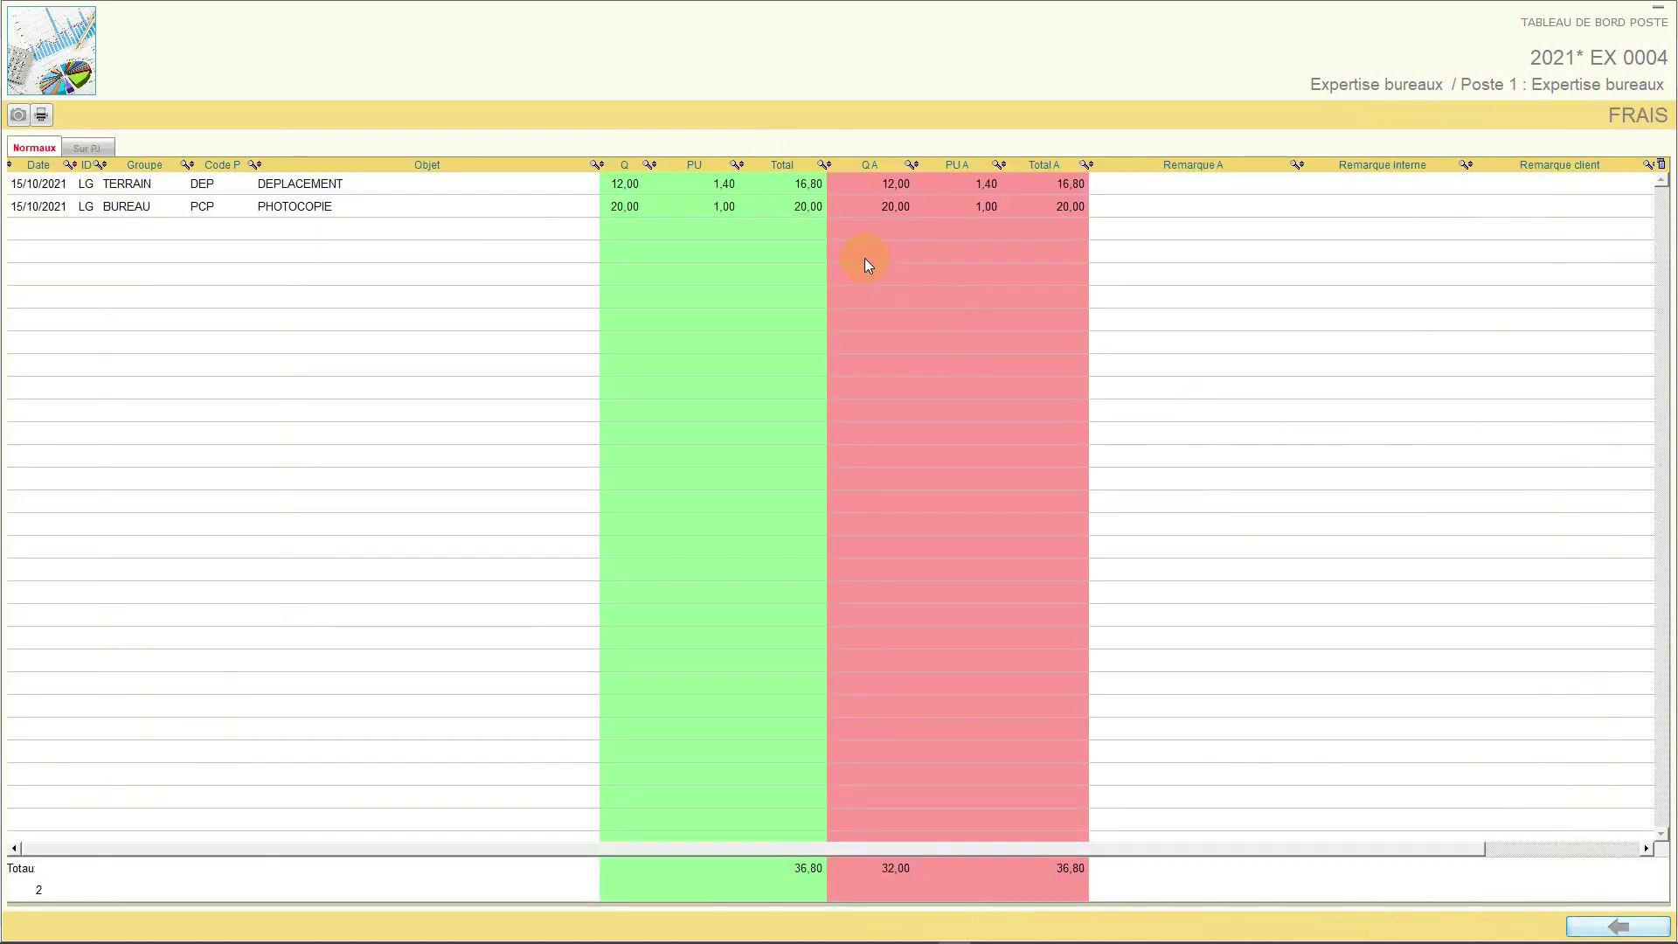
left_click(1586, 928)
Open the REDACTION DE RAPPORT prestation record from the dashboard's régie prestations
left_click(1594, 317)
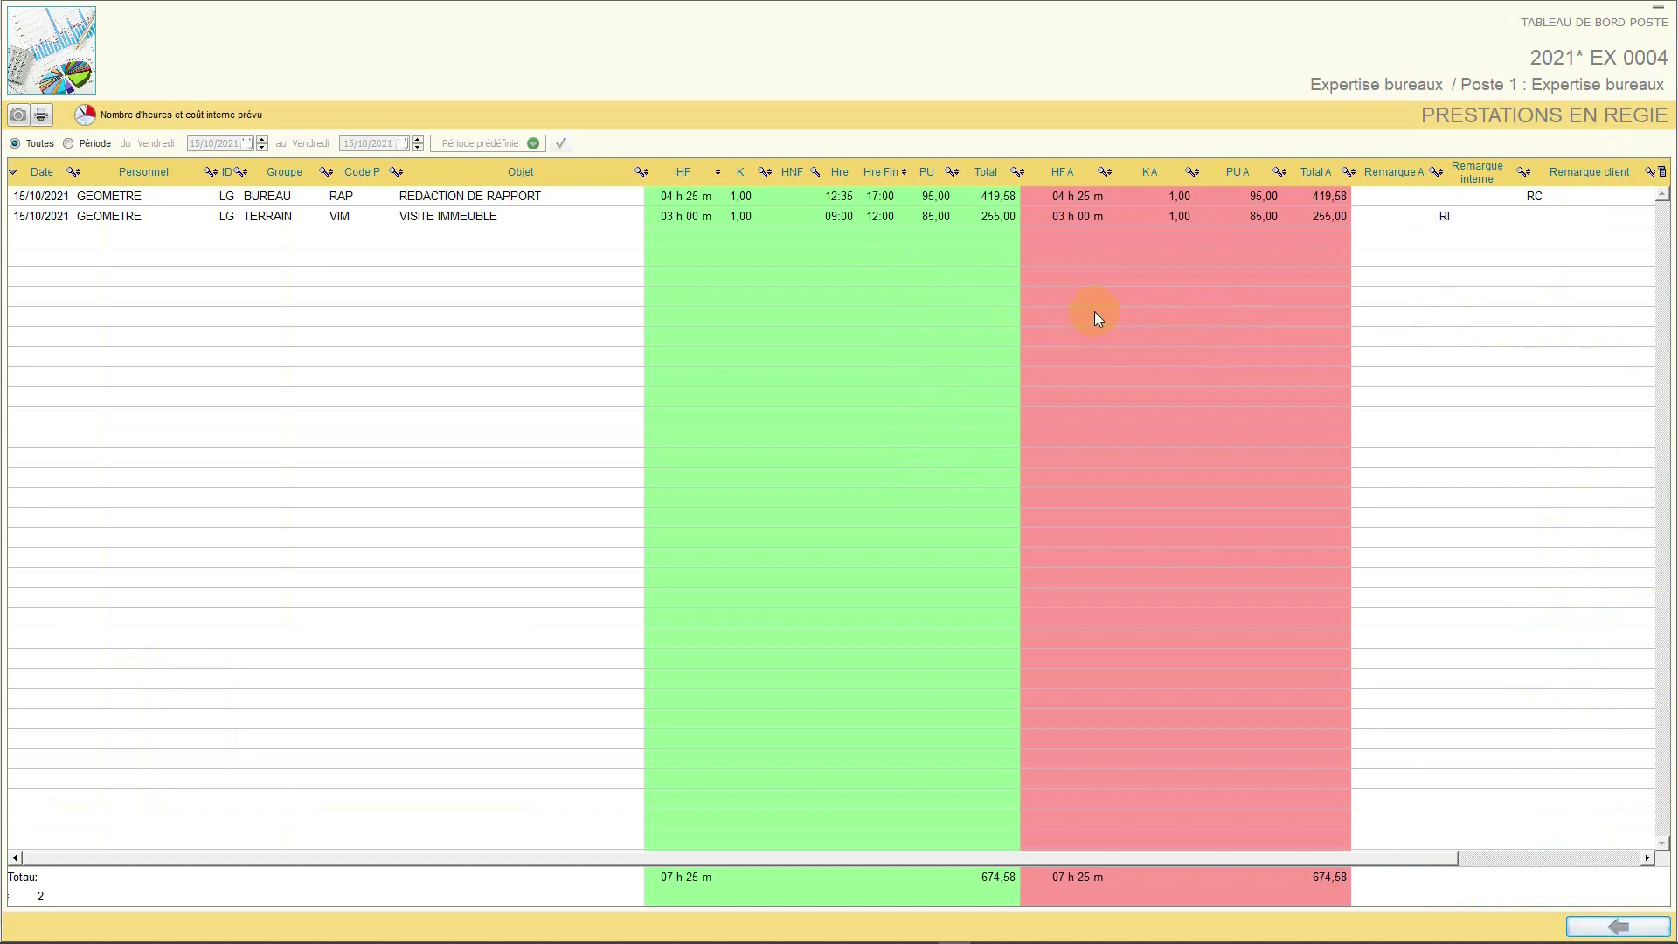
double_click(1075, 201)
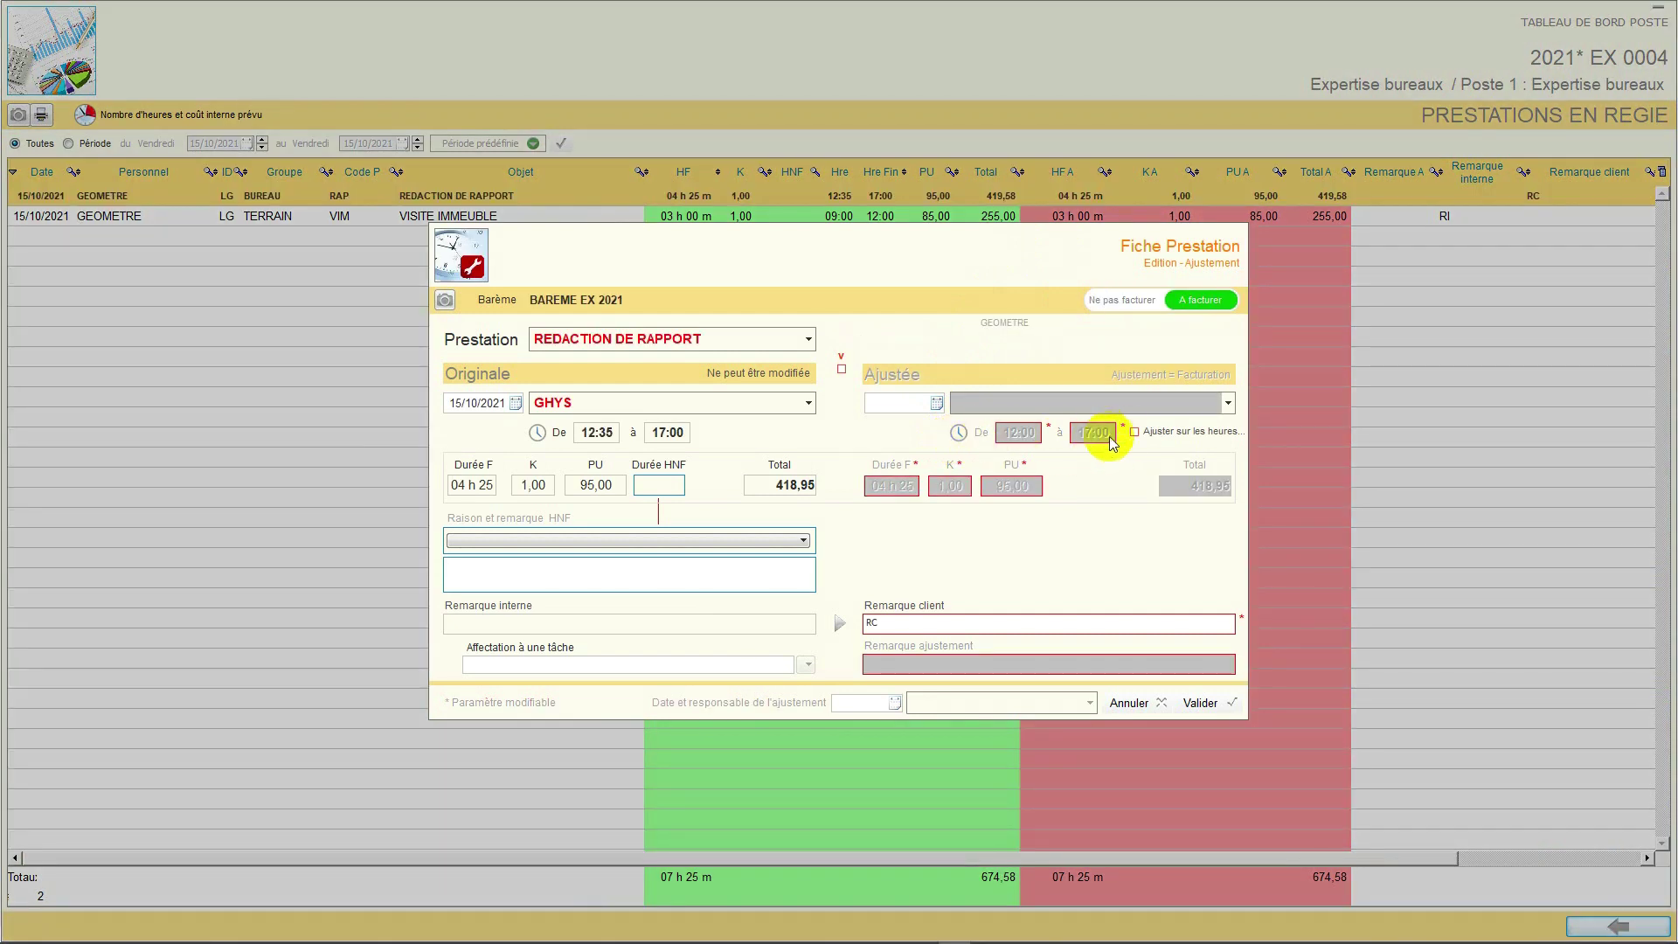
Try adjusting the REDACTION DE RAPPORT prestation by hours, from 12:00 to 17:00, and abandon the adjustment
left_click(843, 371)
left_click(1135, 433)
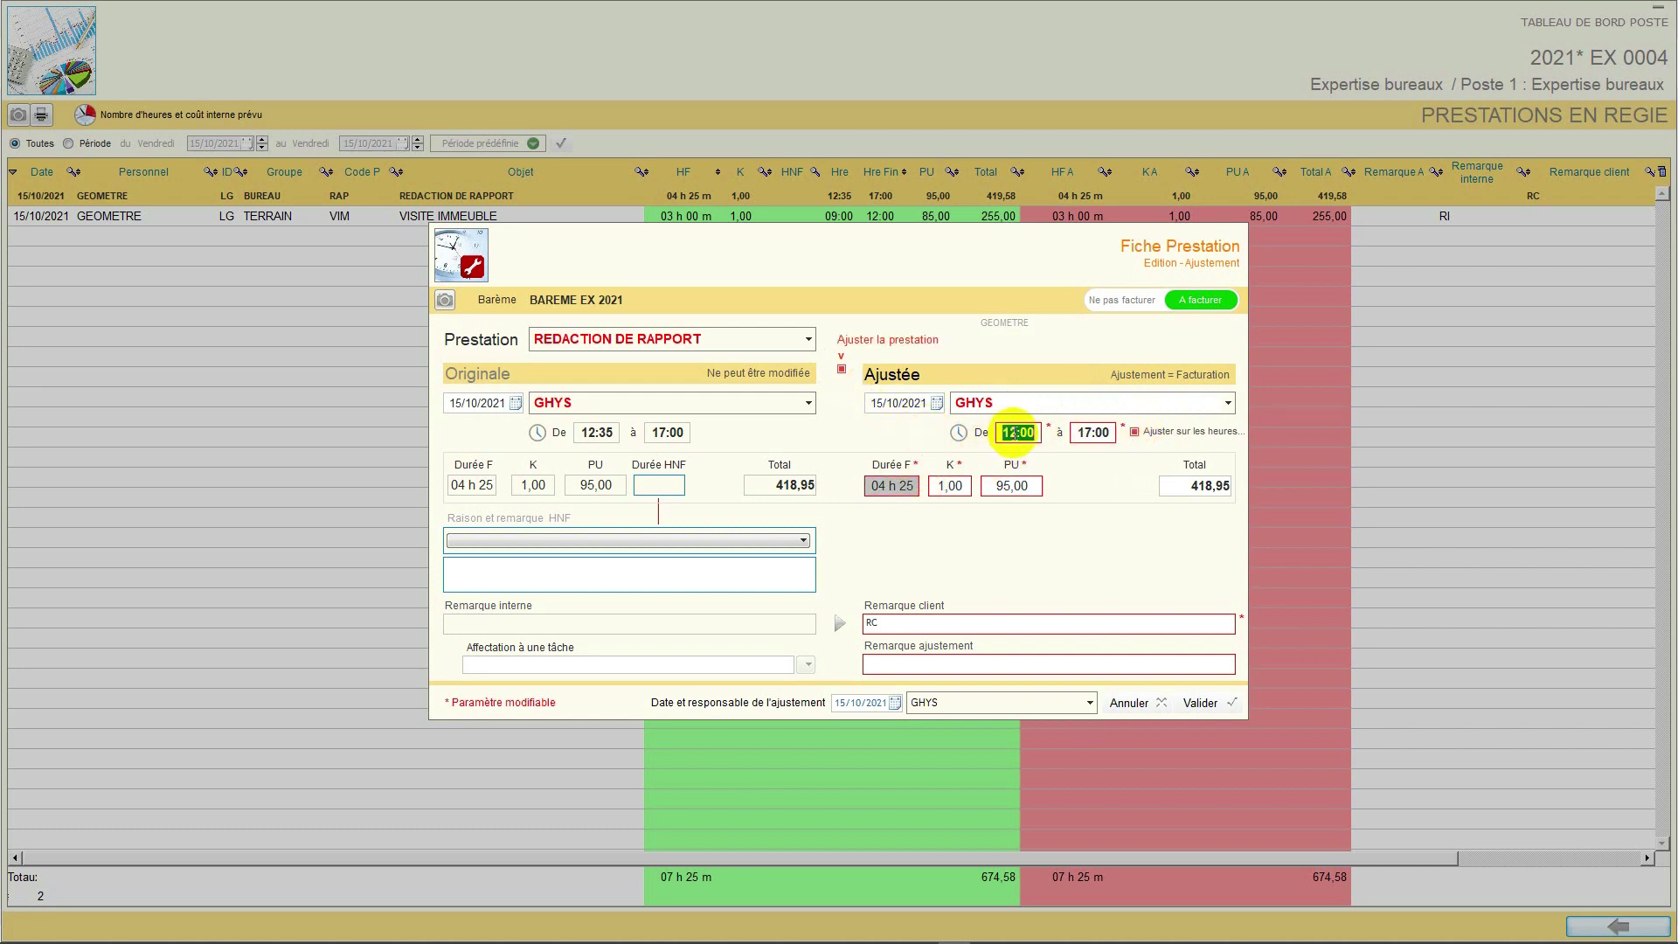
left_click(1133, 433)
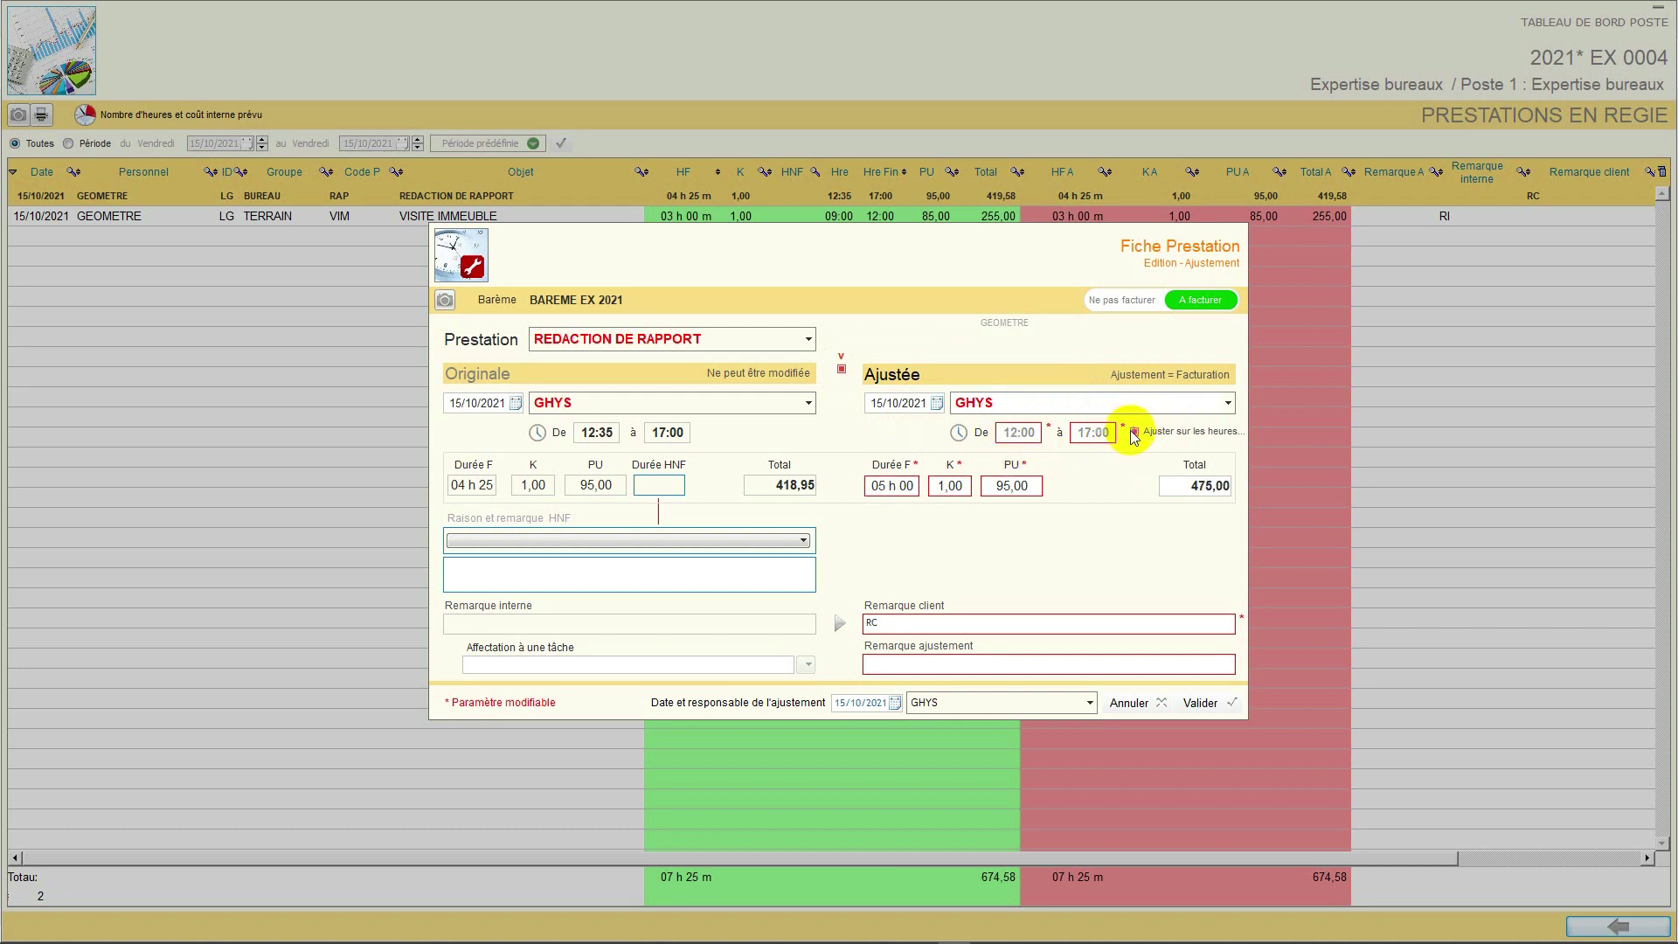
left_click(1135, 431)
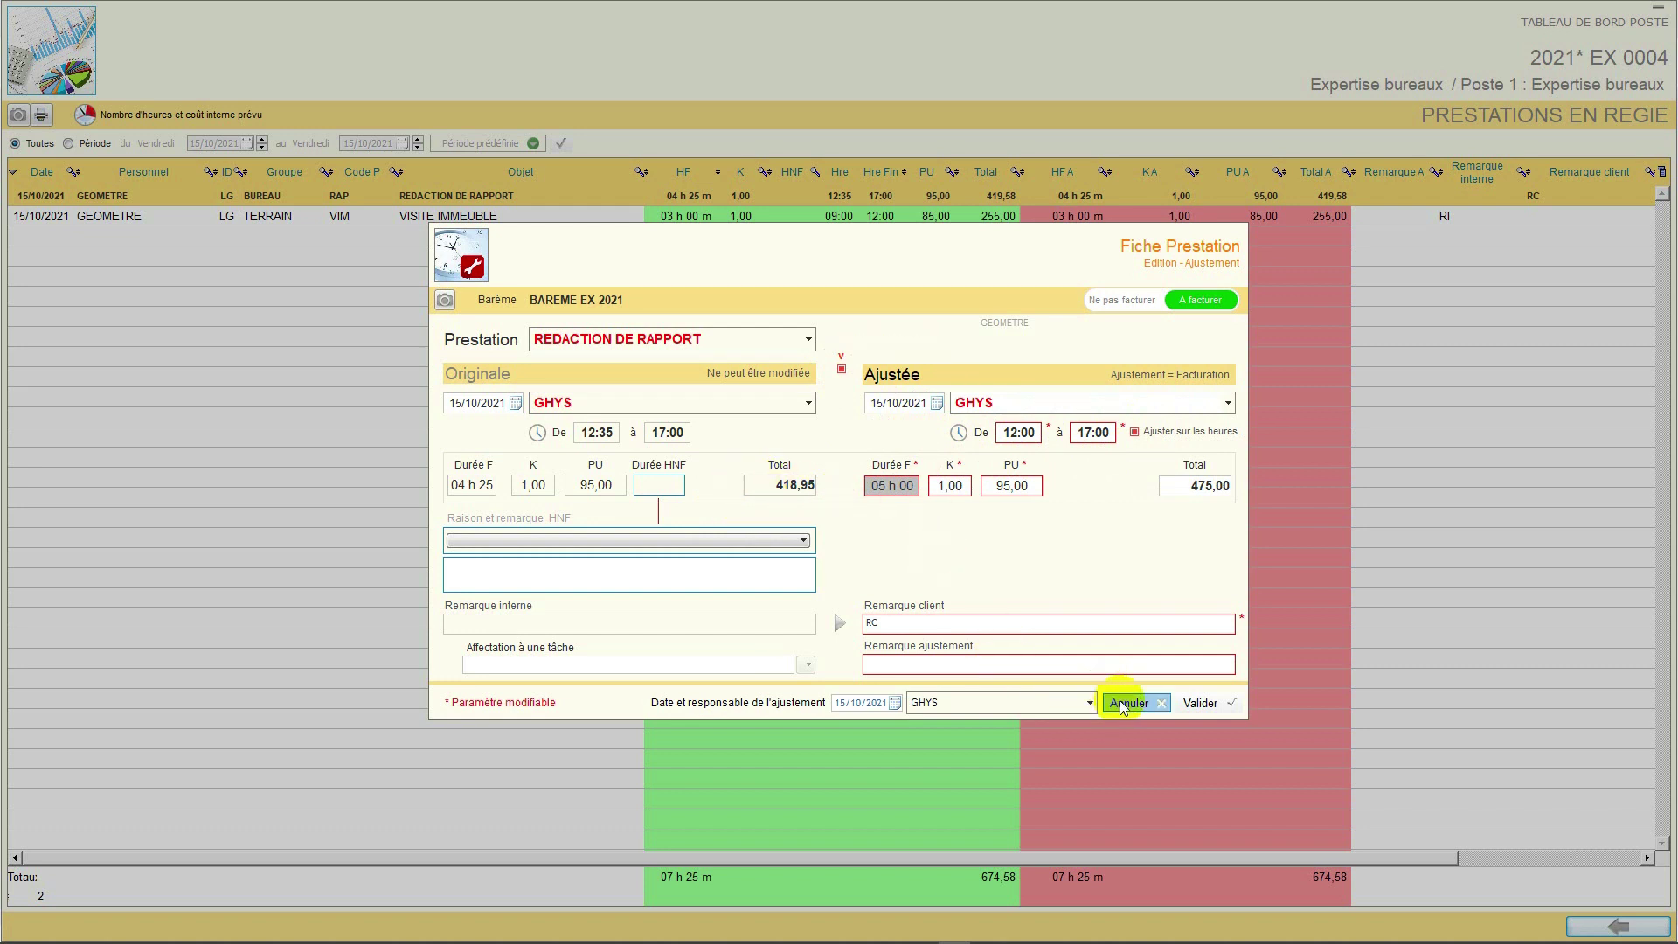
left_click(842, 369)
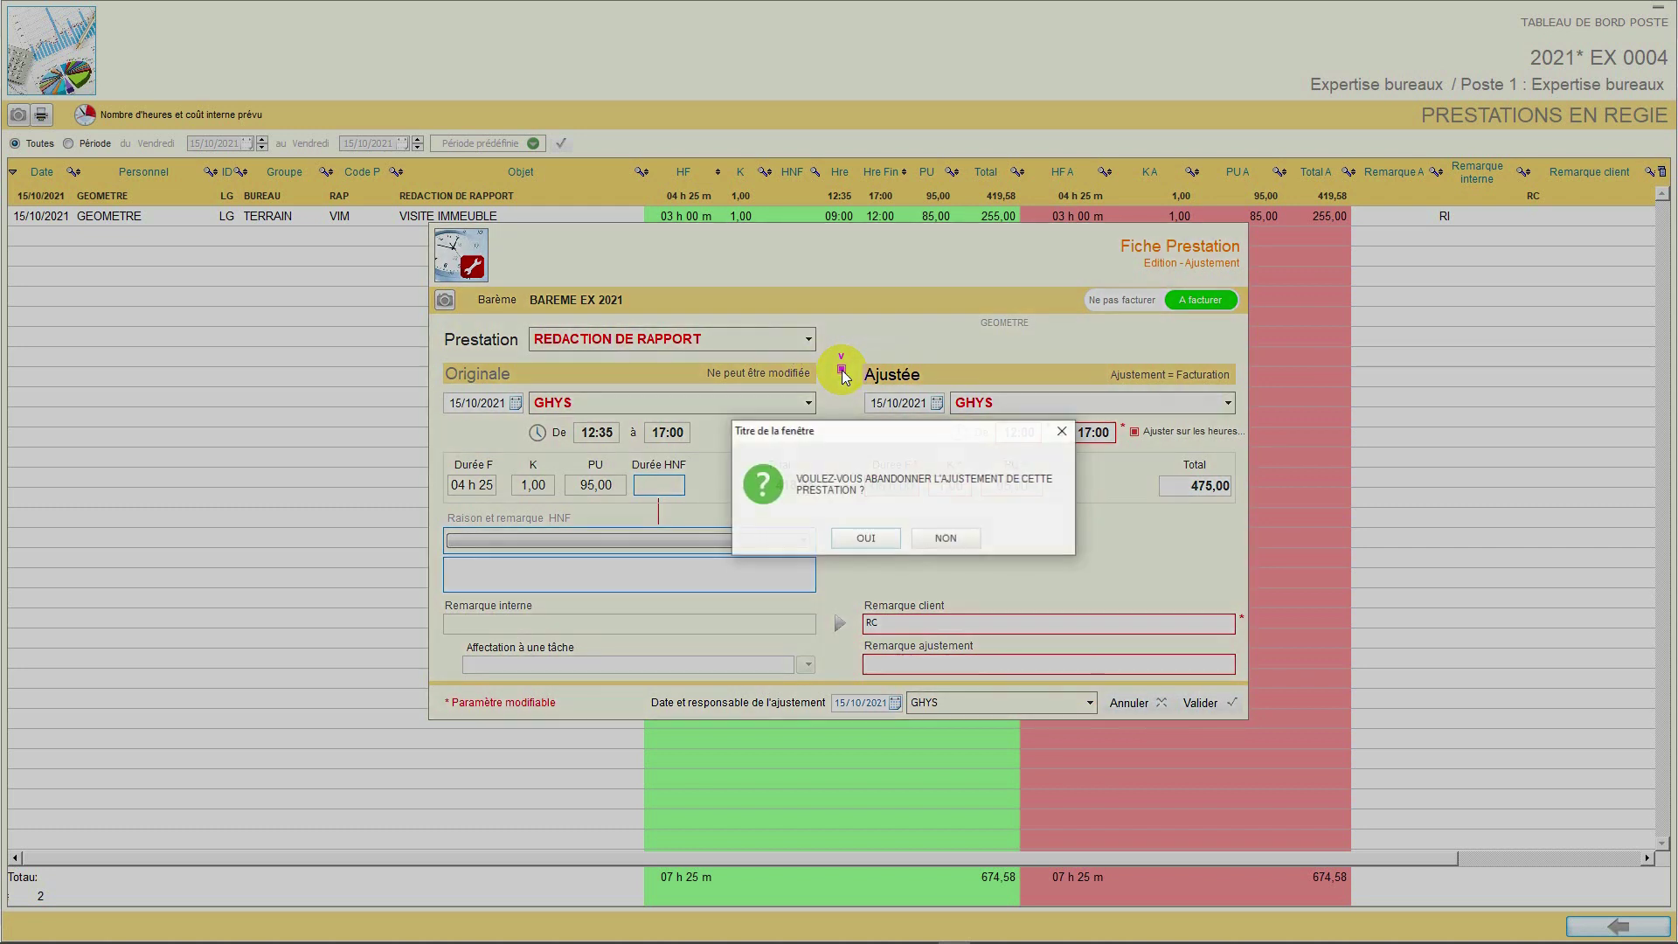
left_click(893, 541)
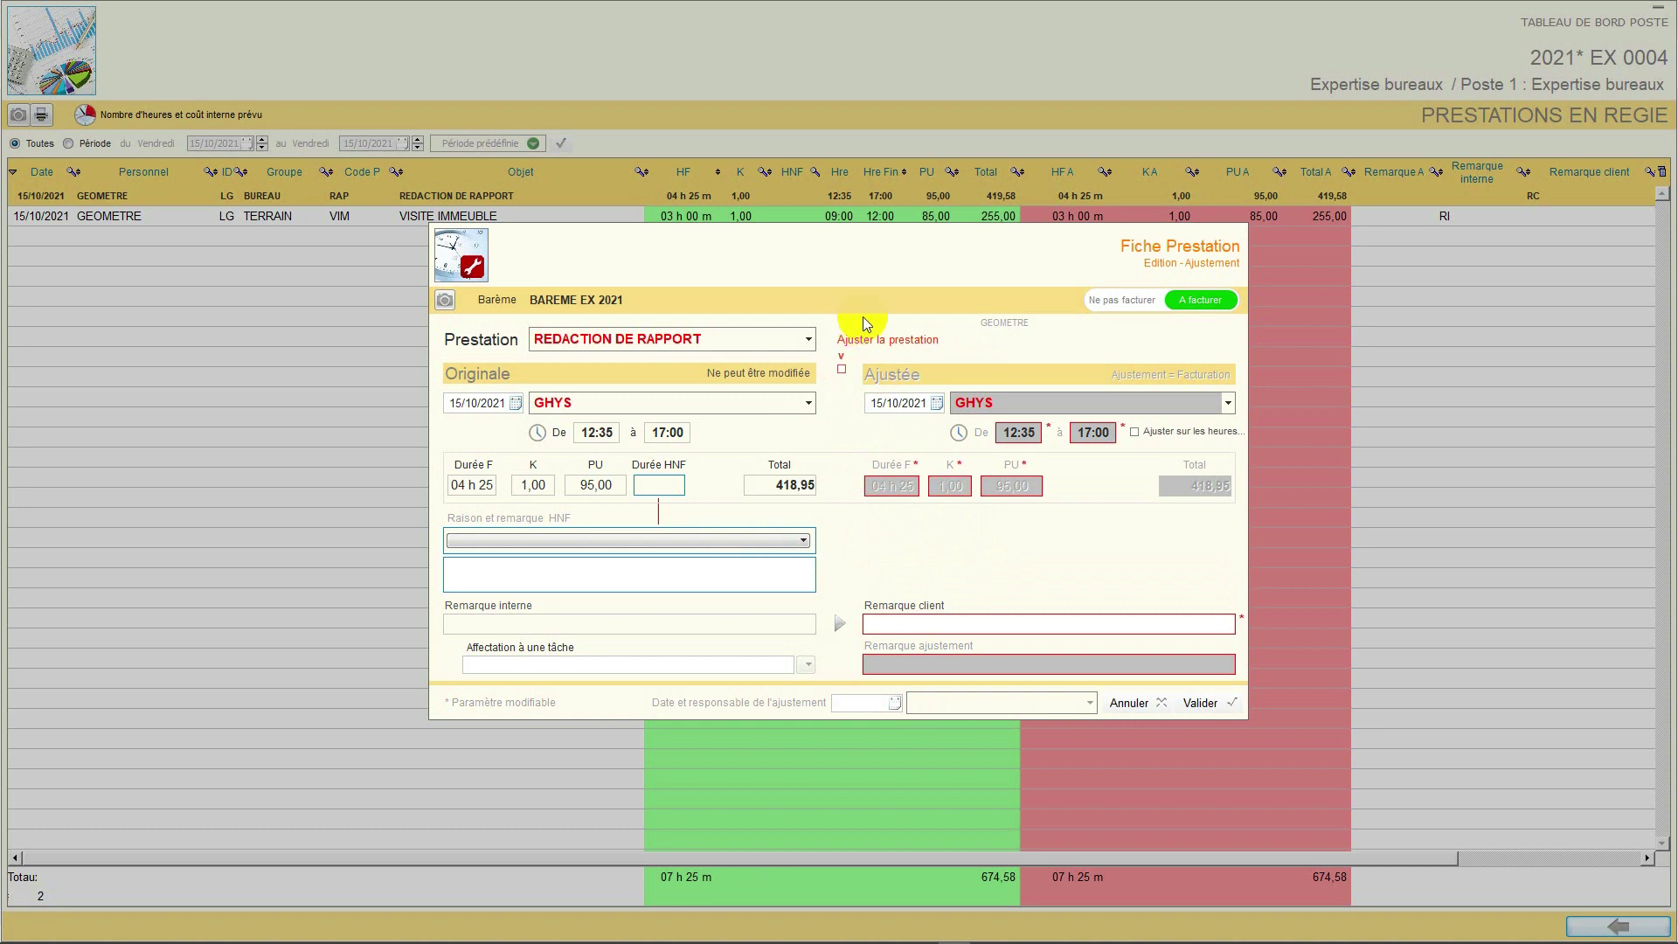
Enable the billing adjustment of the REDACTION DE RAPPORT prestation and set its adjusted start time to 13:00
left_click_drag(865, 247, 858, 264)
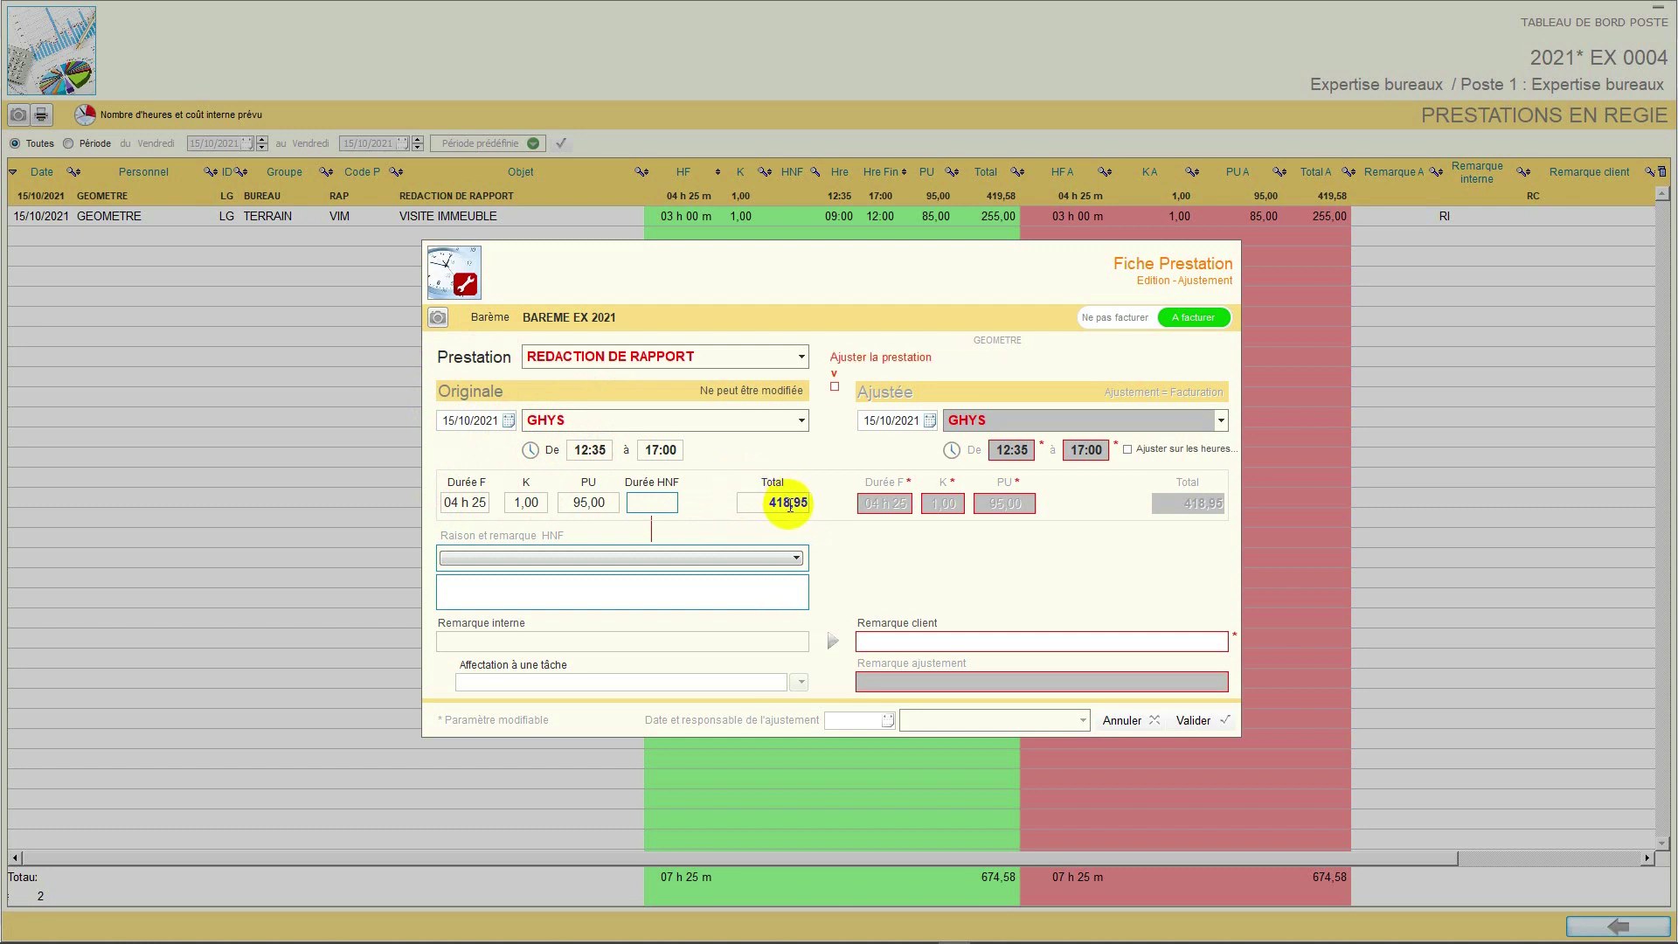
left_click(834, 386)
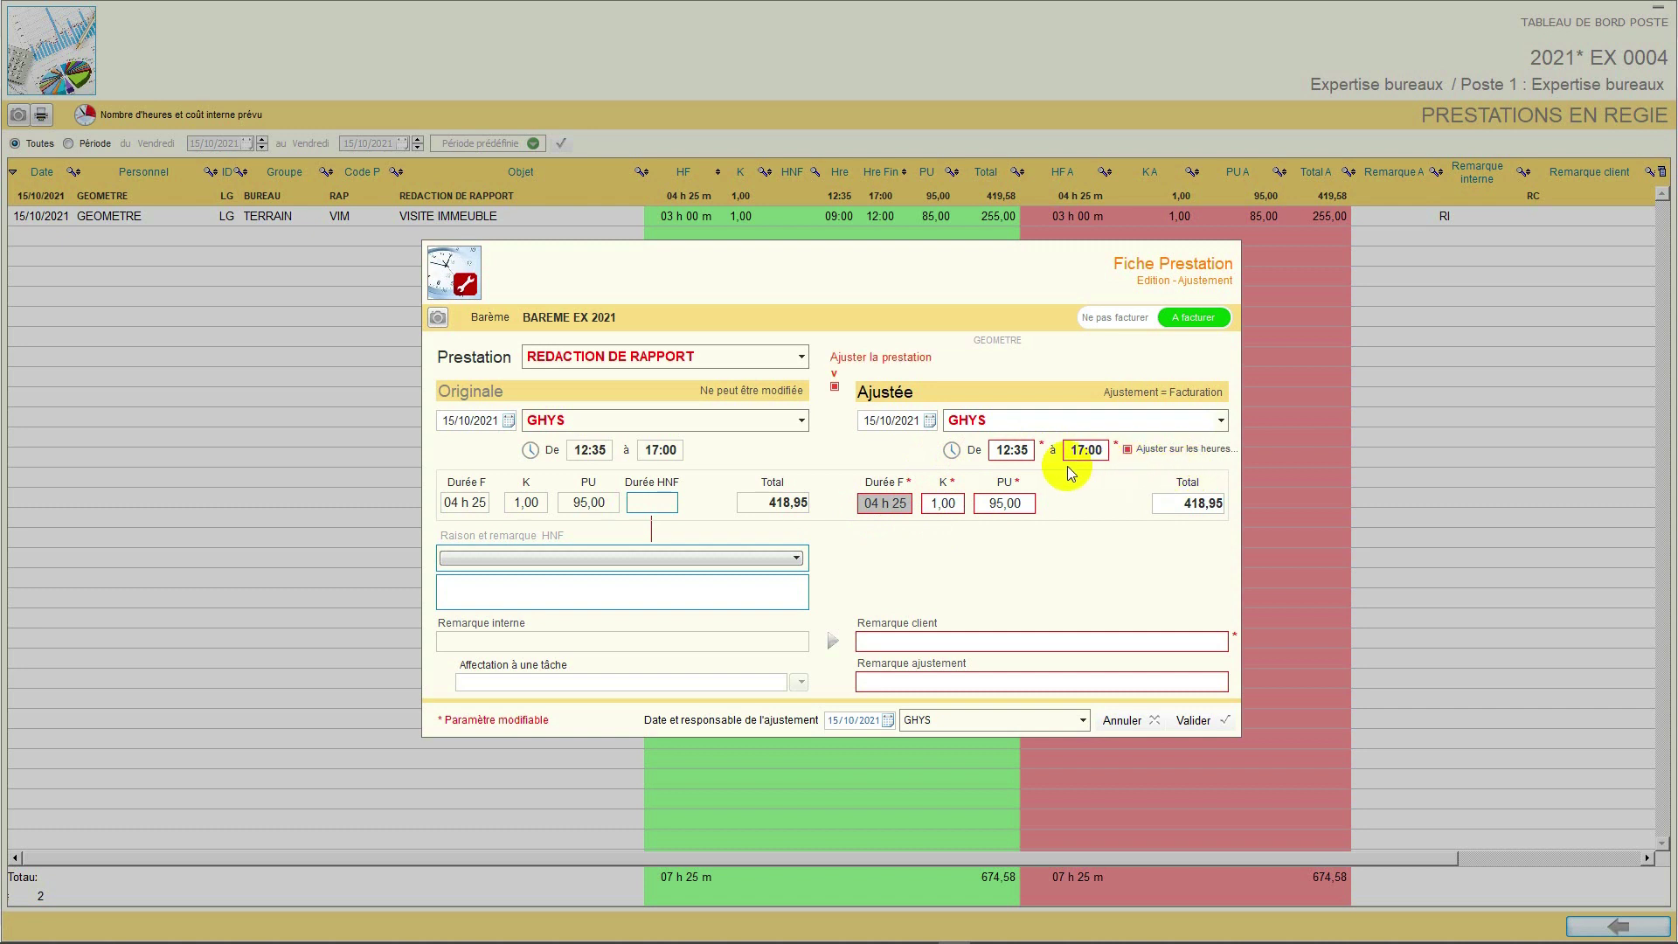
left_click(1000, 451)
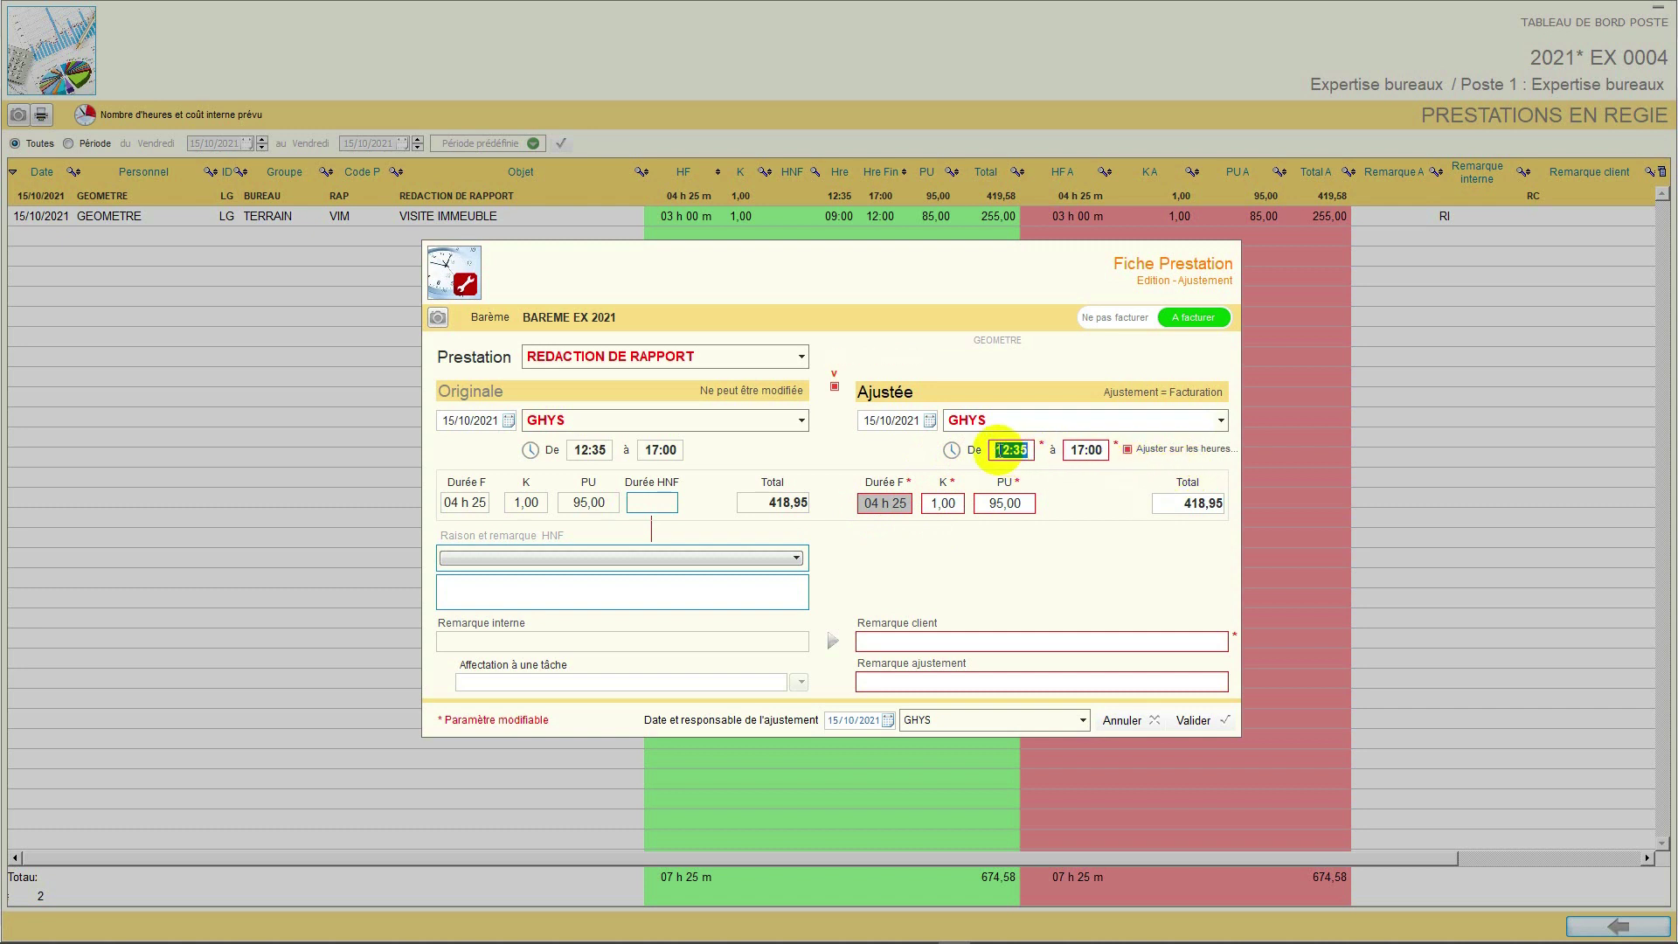
type("13:00")
key("Tab")
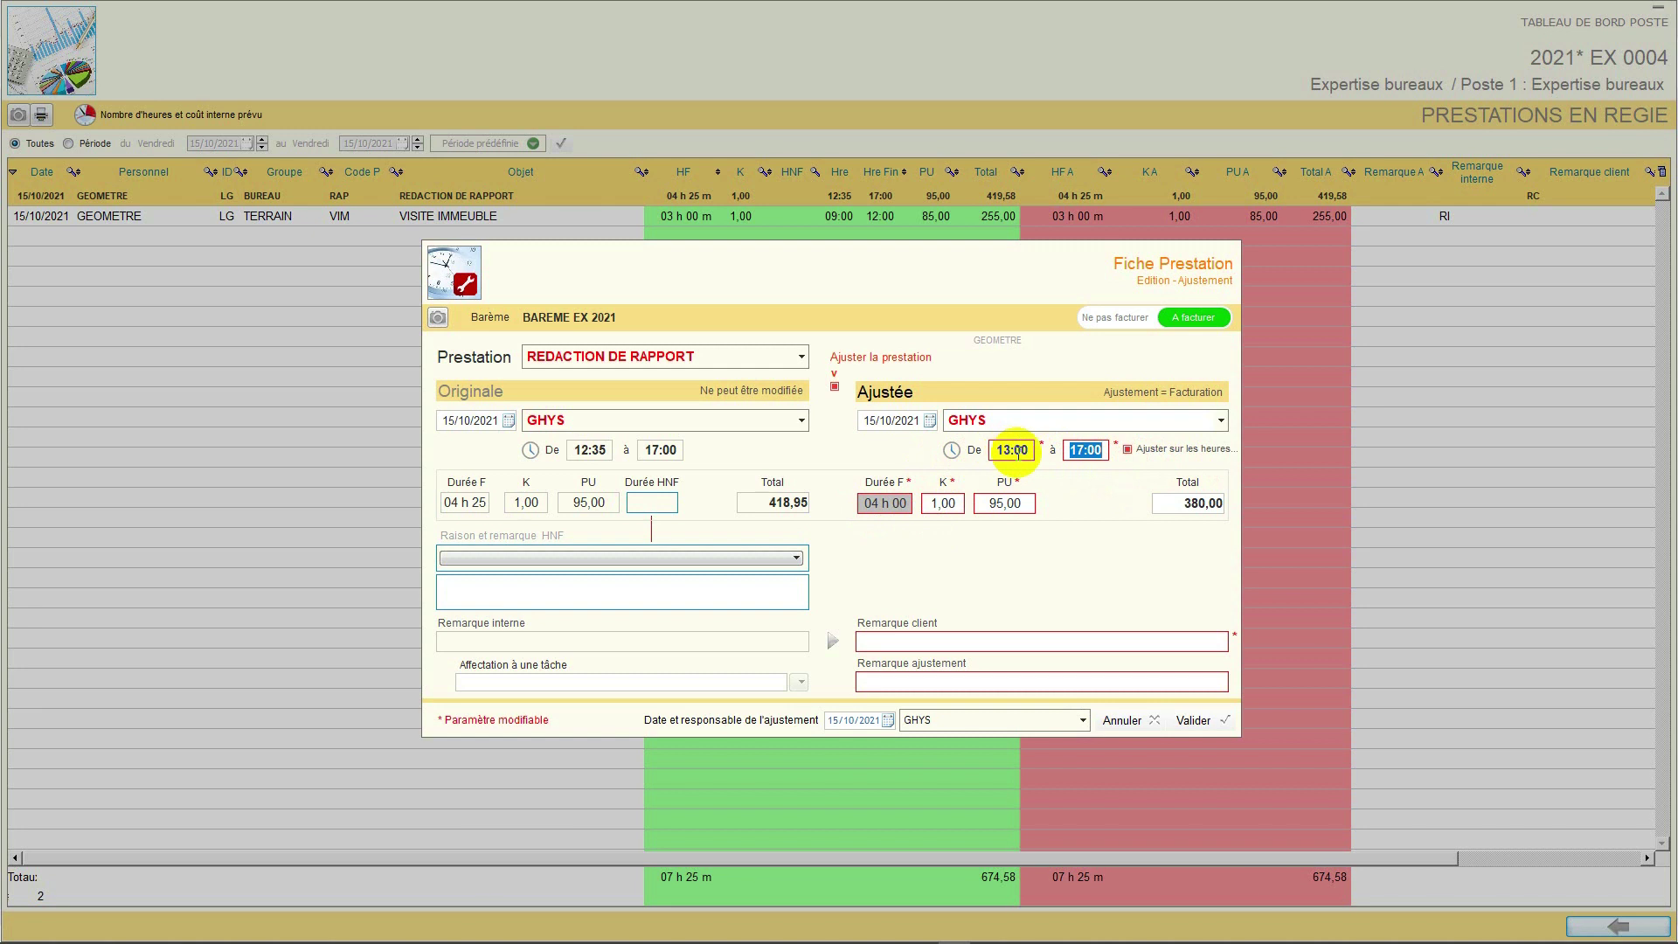
Set the adjusted start time of the REDACTION DE RAPPORT prestation to 12:00 and validate the adjustment
left_click(1017, 452)
type("12:00")
key("Tab")
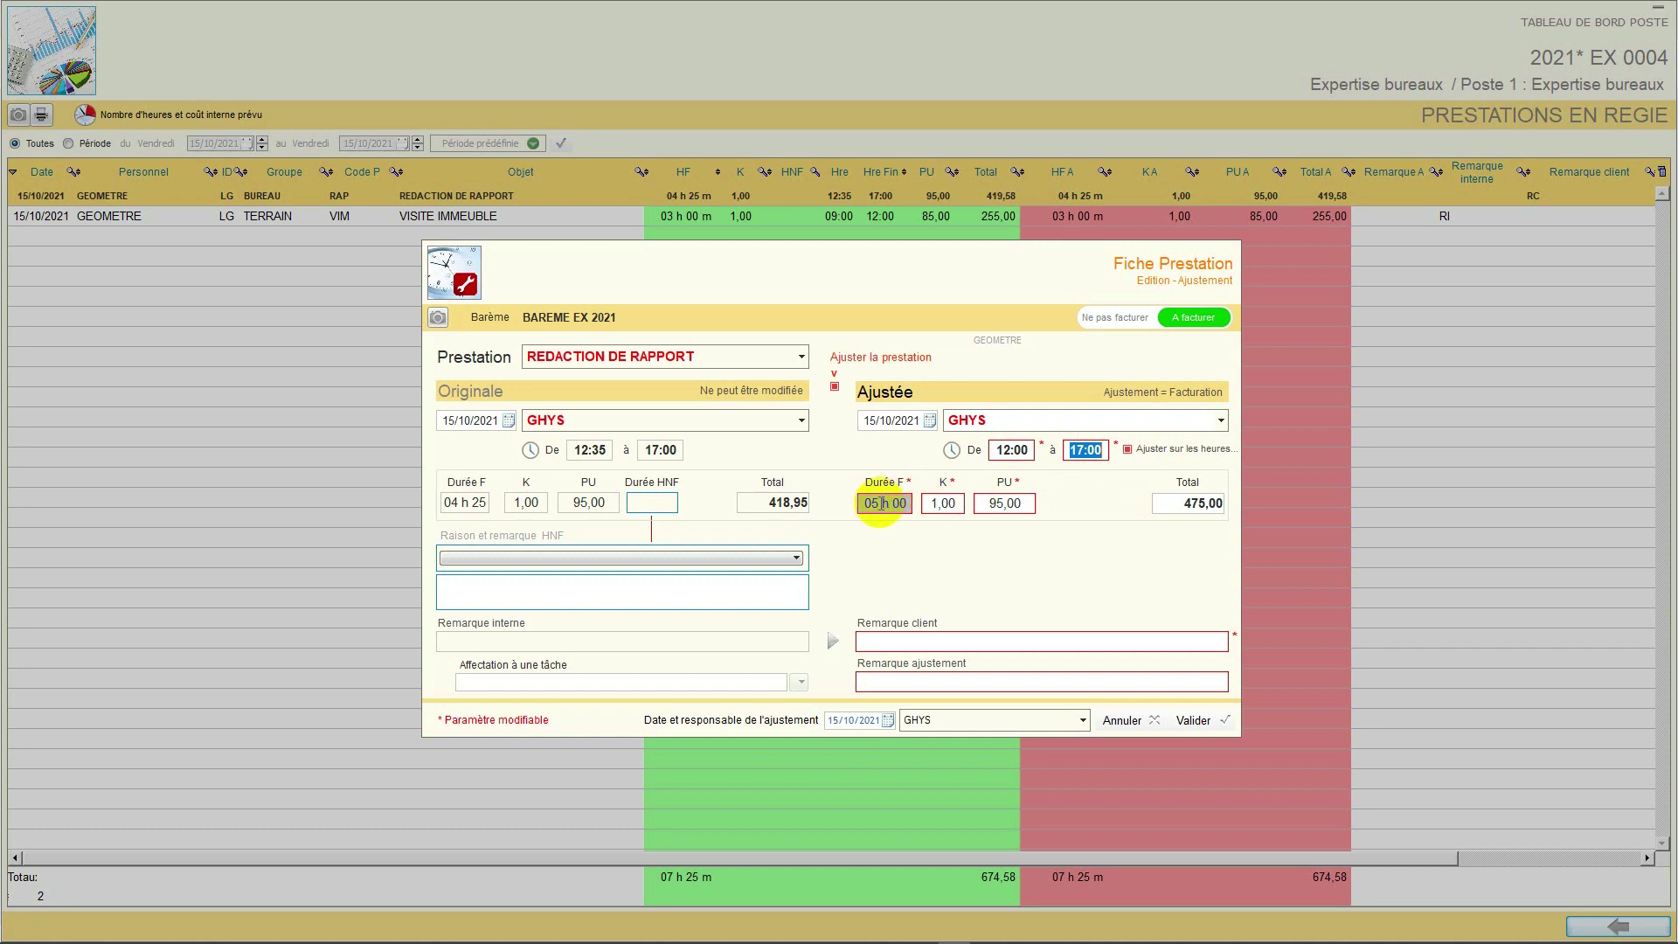
left_click(1216, 504)
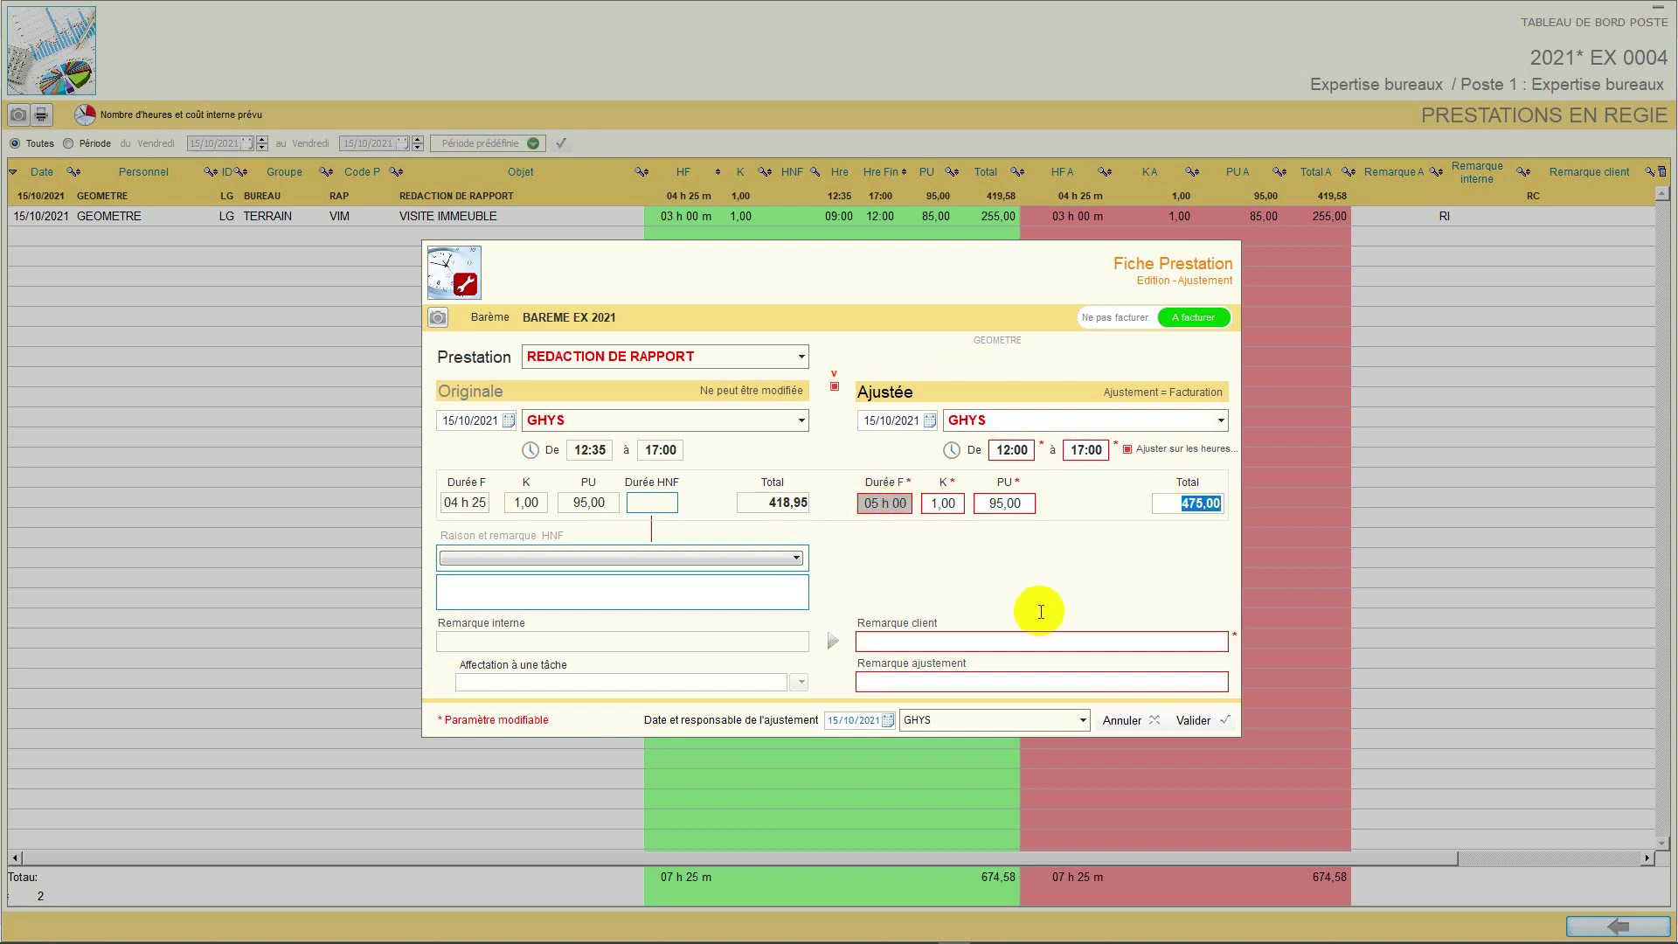
left_click(1175, 722)
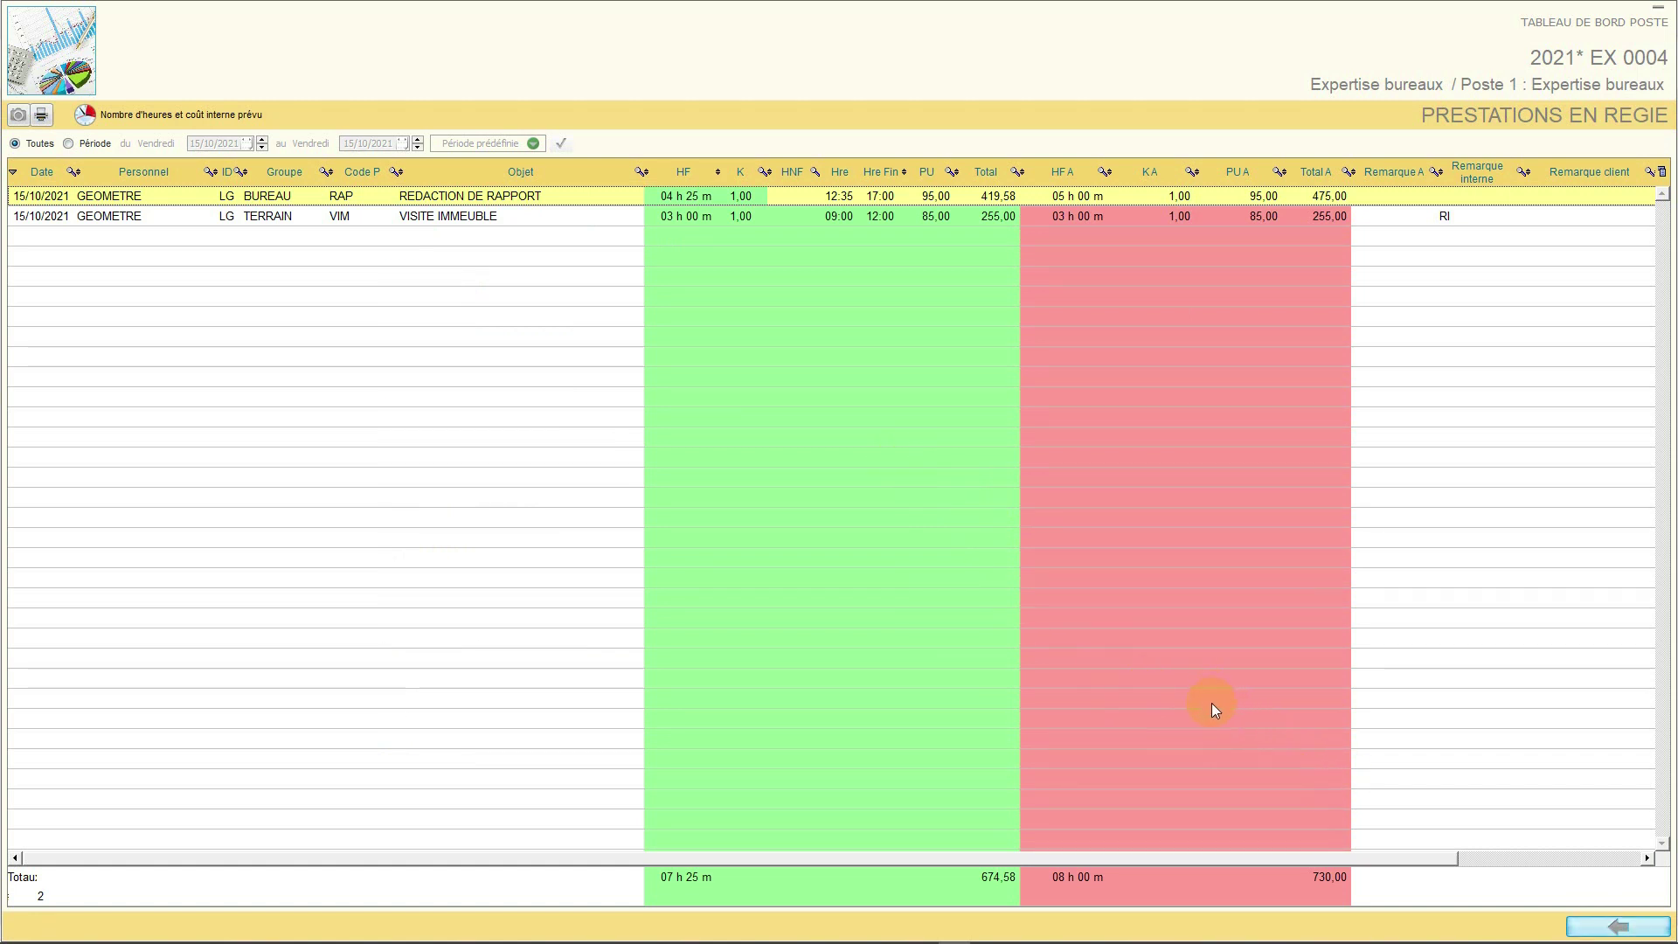
double_click(1310, 882)
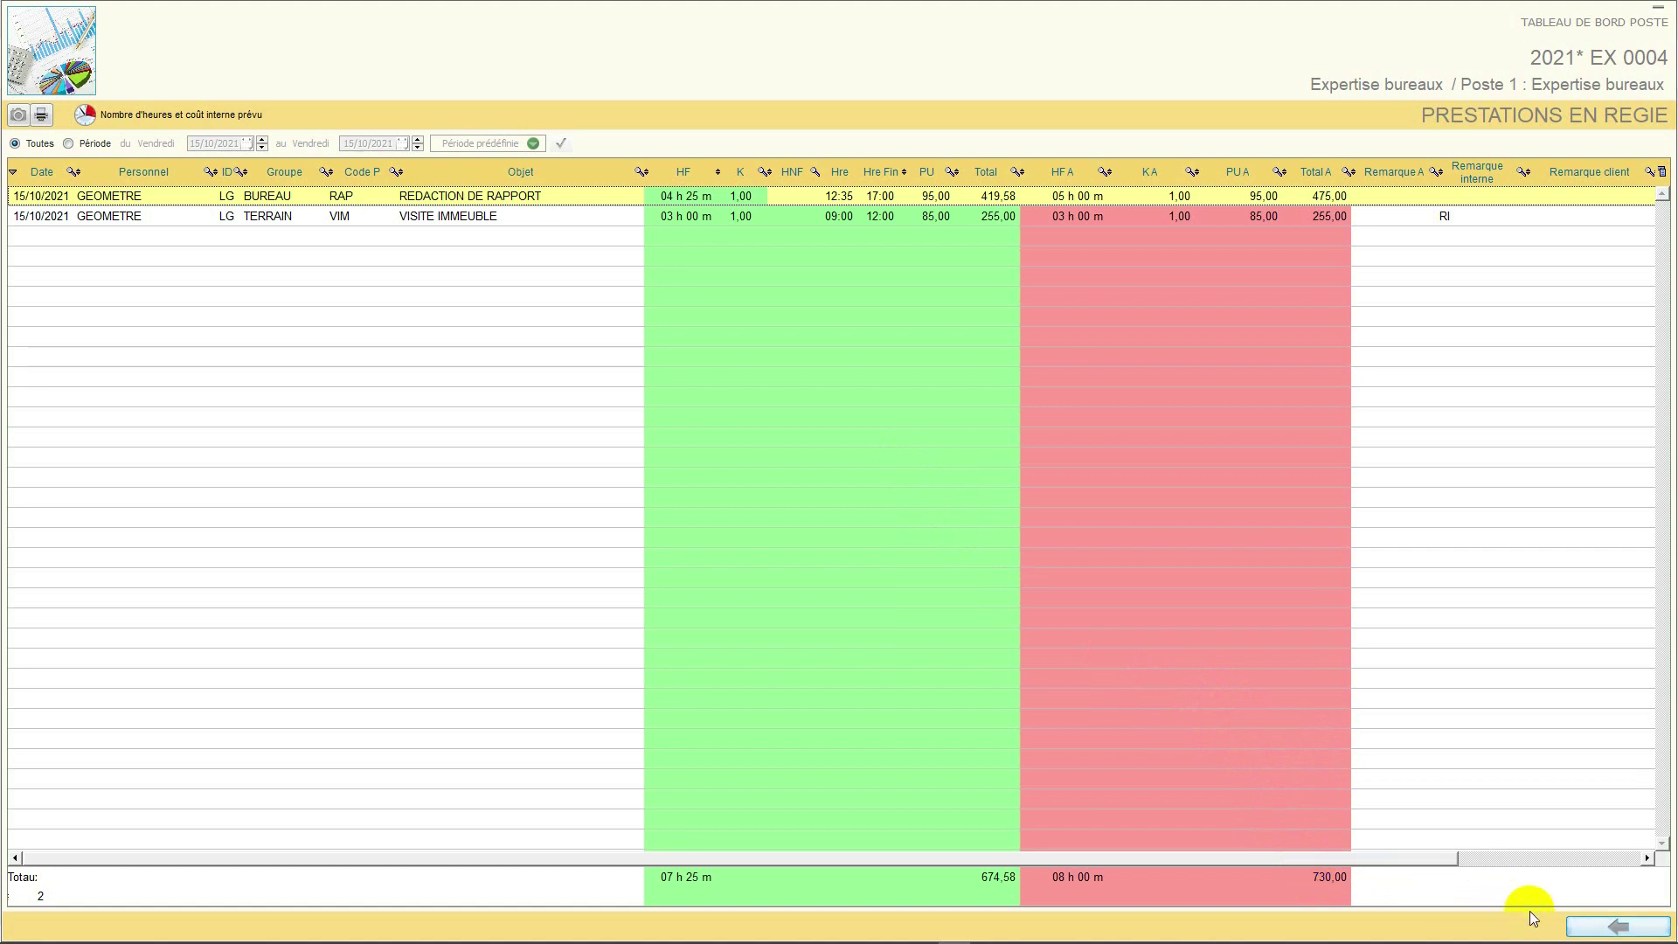
Create a new normal invoice with preview from the facturation state, covering all prestations and frais with the FACTURE ONE CLICK option
left_click(1616, 927)
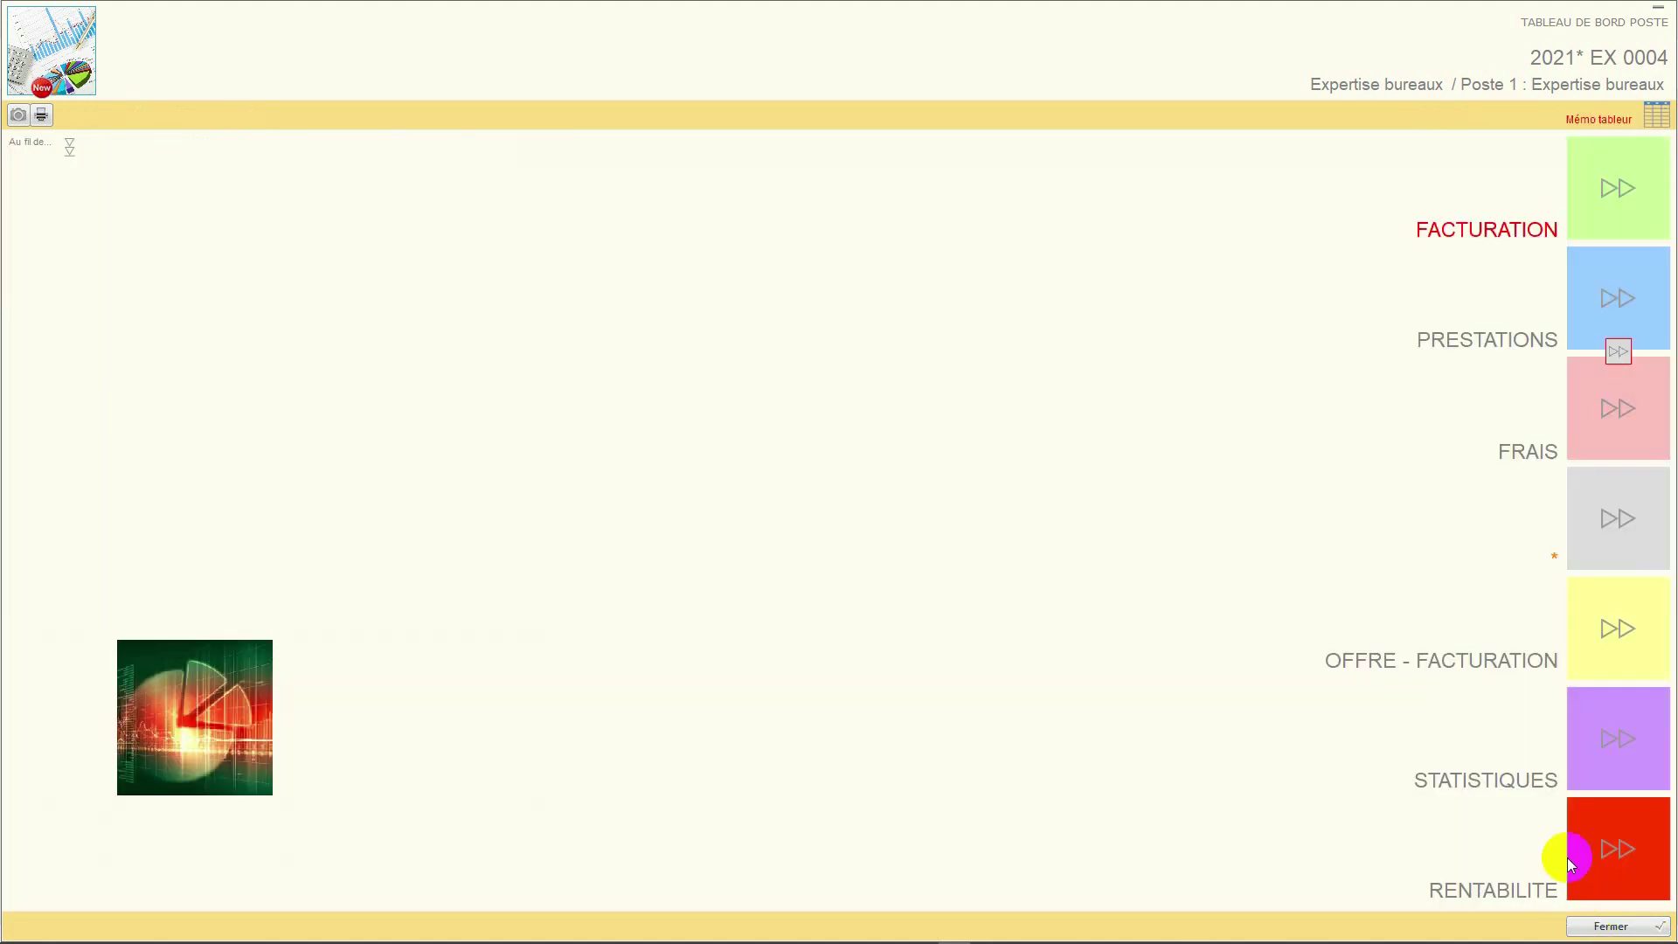
left_click(1599, 182)
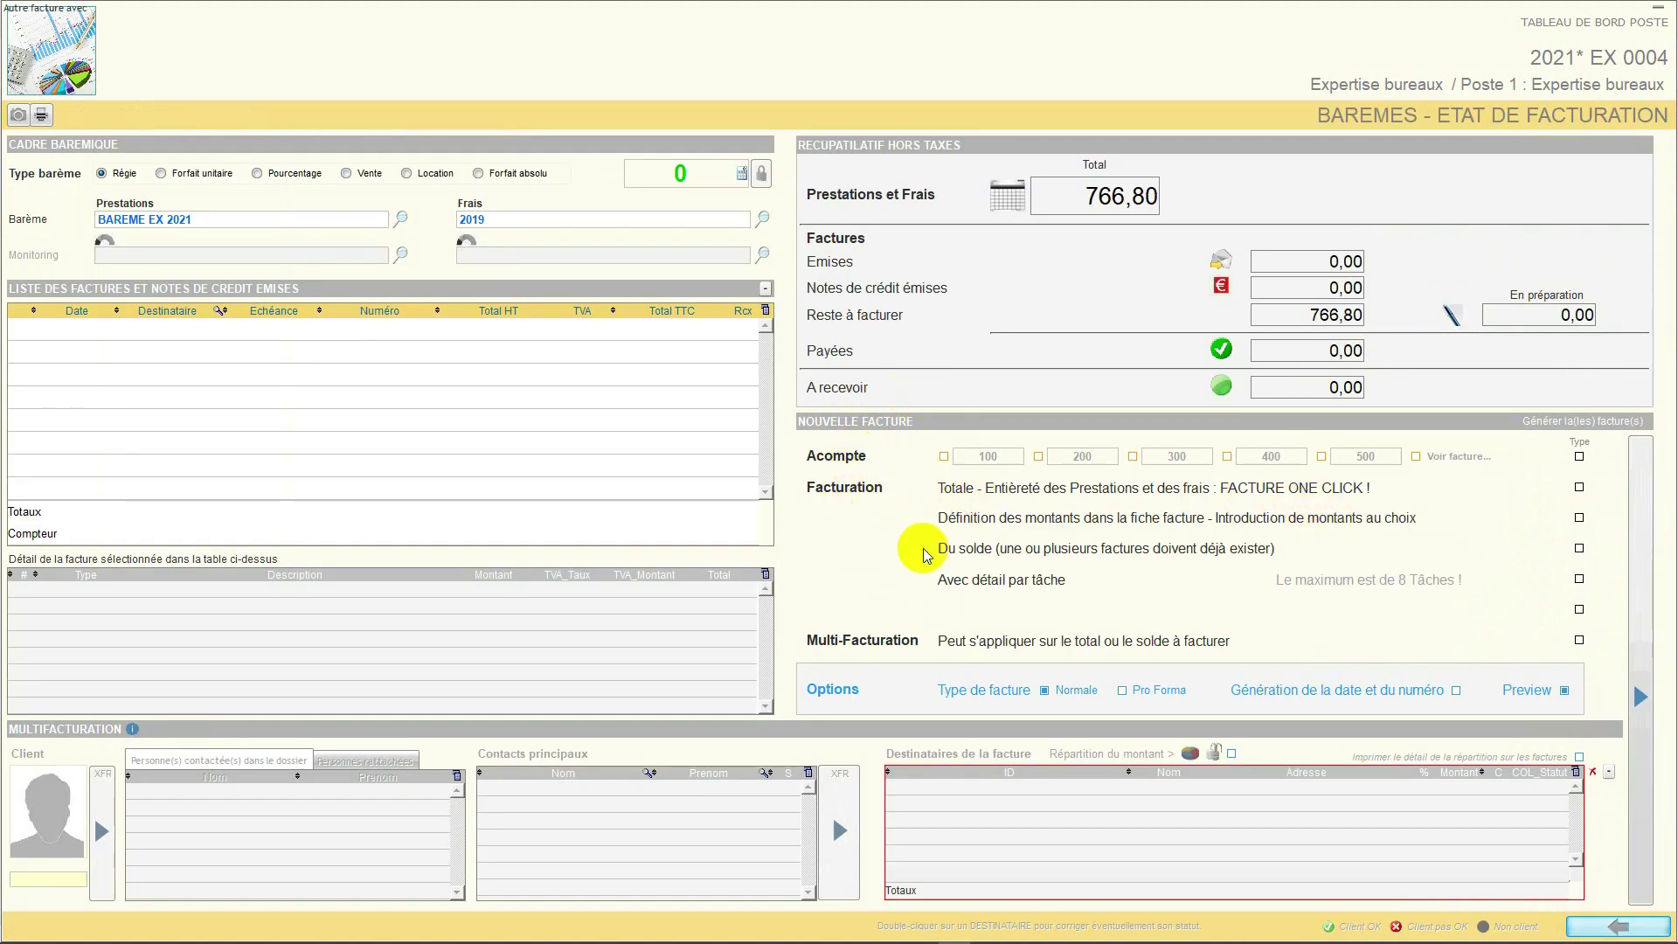
left_click(1578, 487)
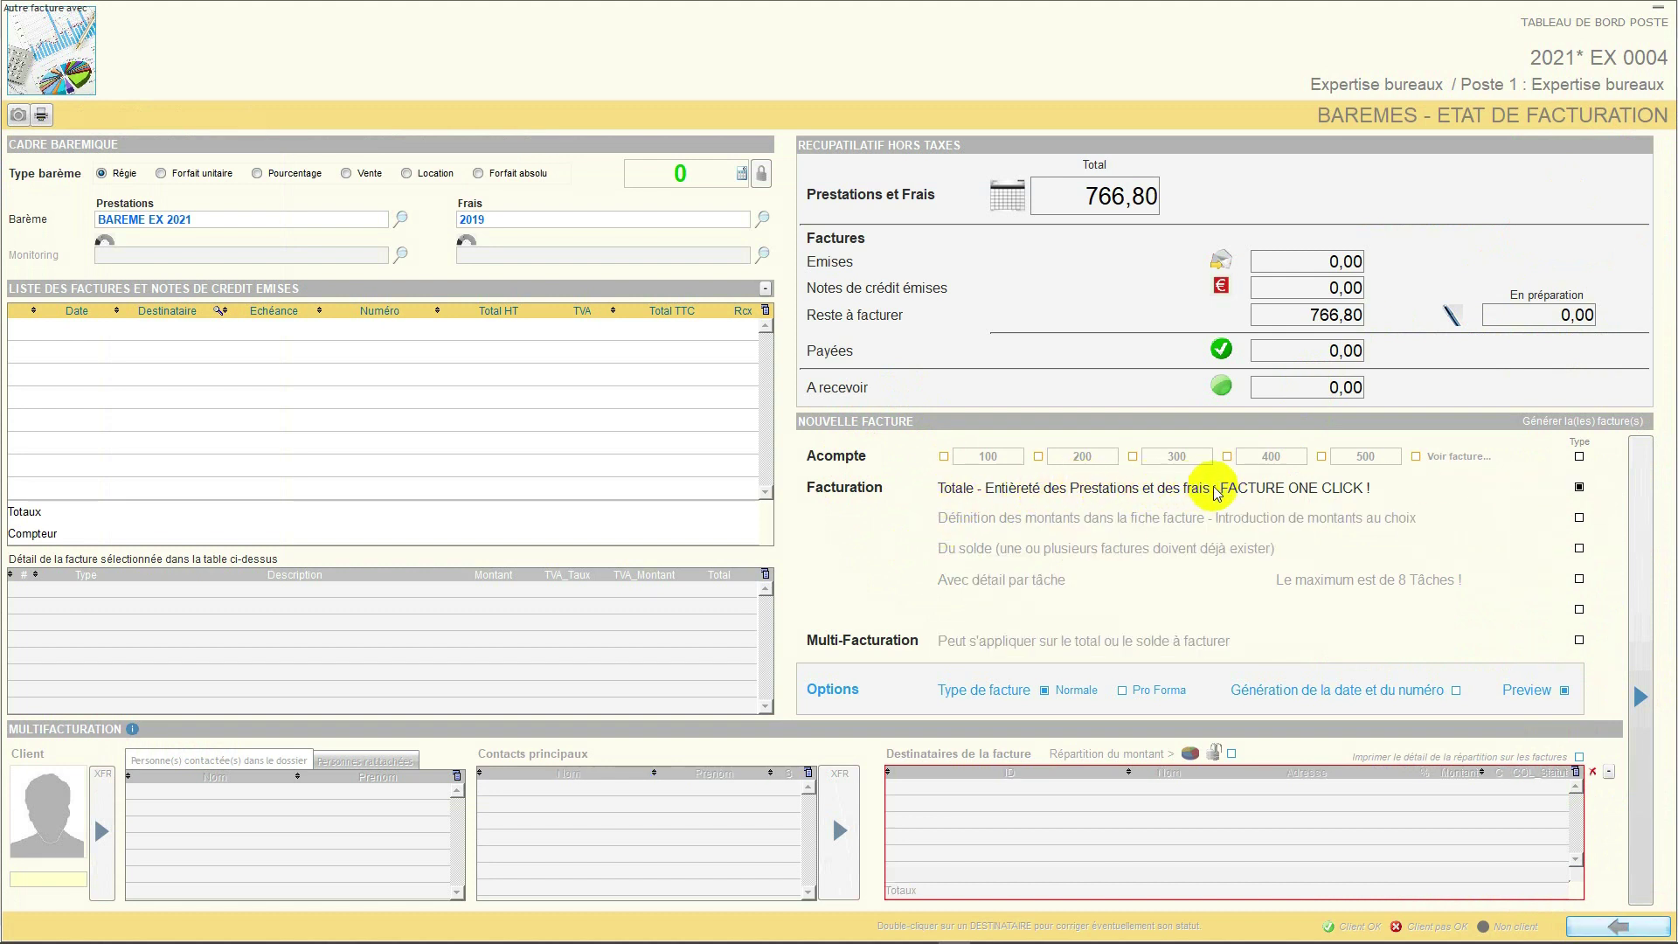
left_click(1640, 636)
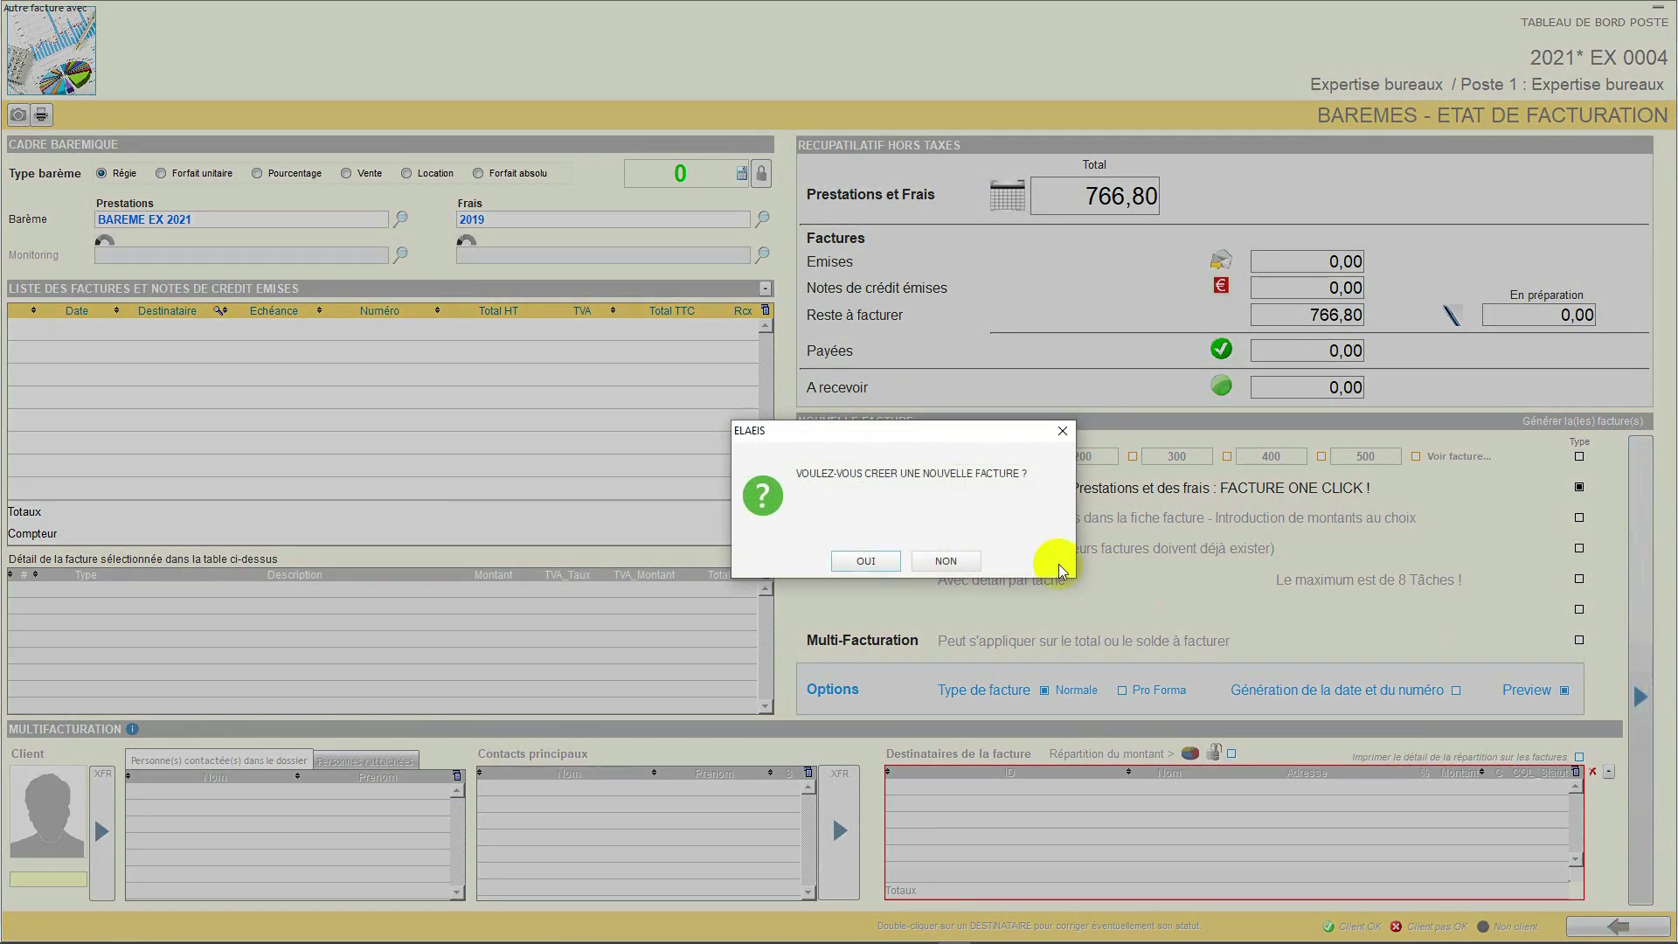
left_click(847, 555)
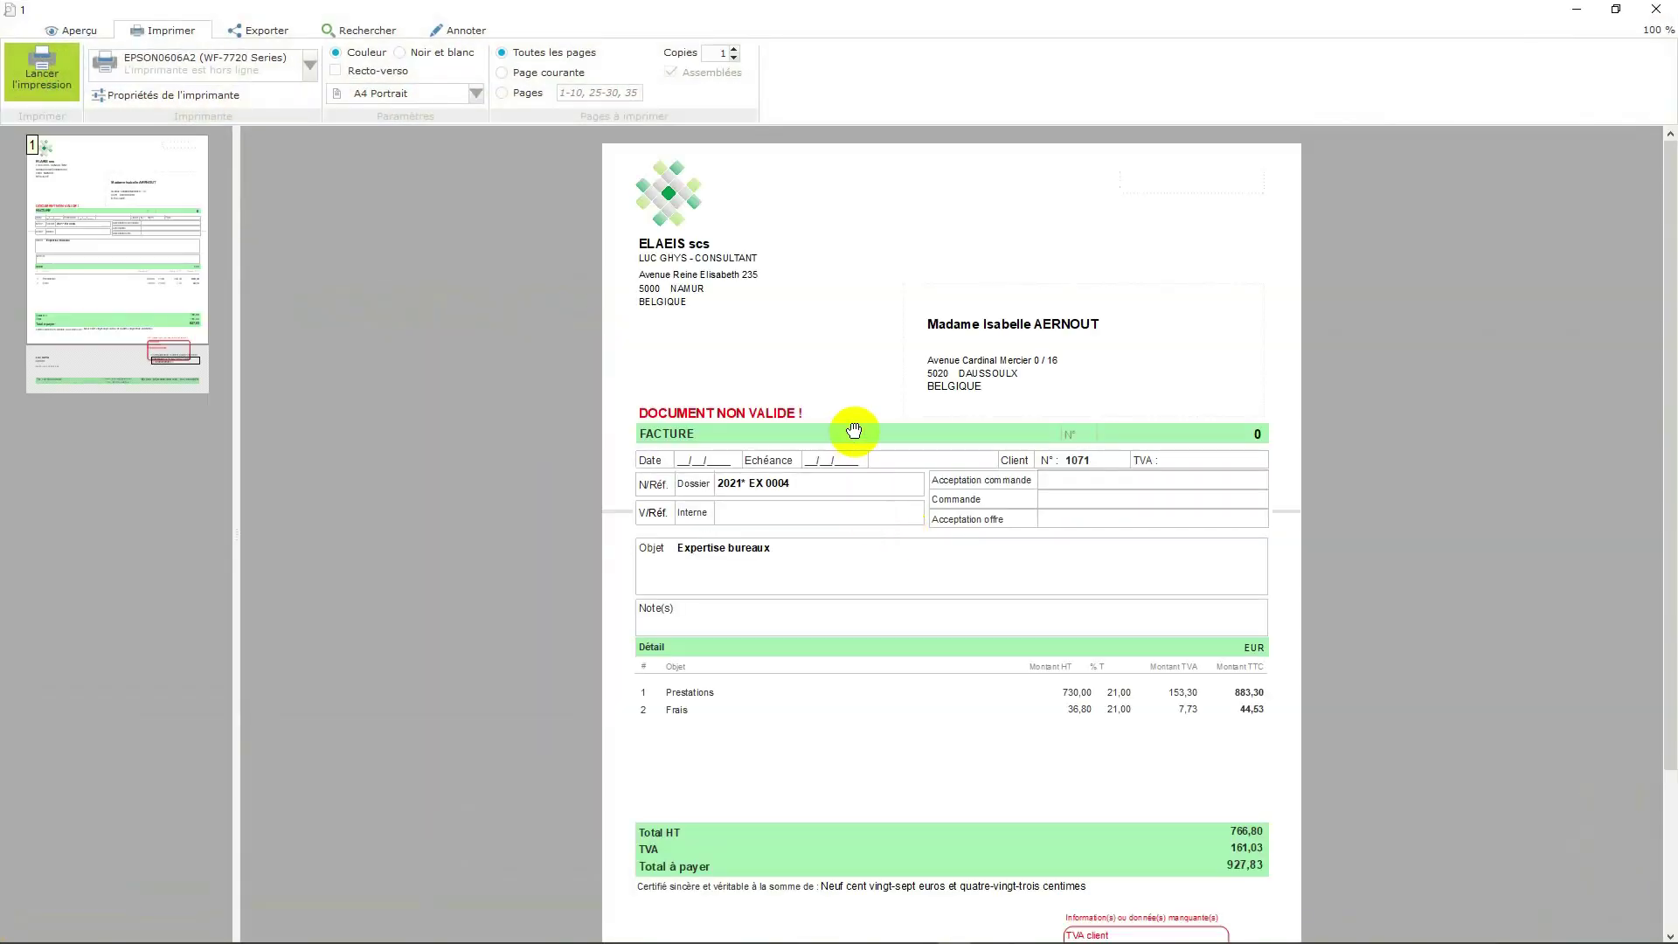
Review the invoice preview down to its totals and payment details, and close the preview and the invoice record without saving
left_click_drag(850, 364, 849, 266)
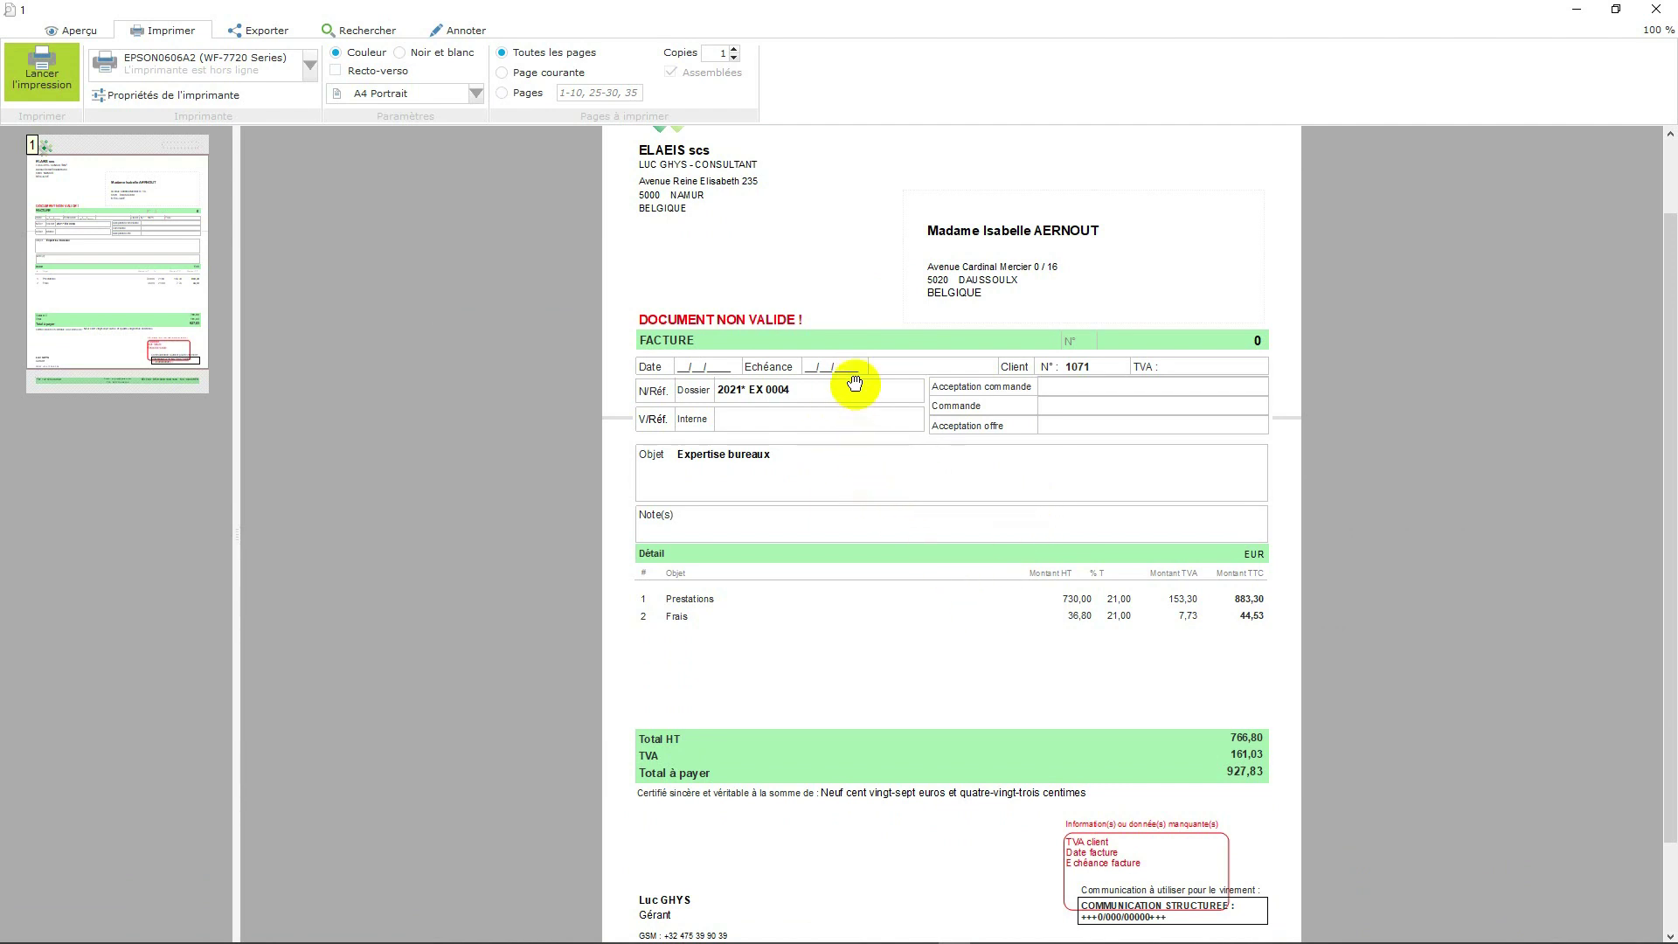
left_click(1656, 10)
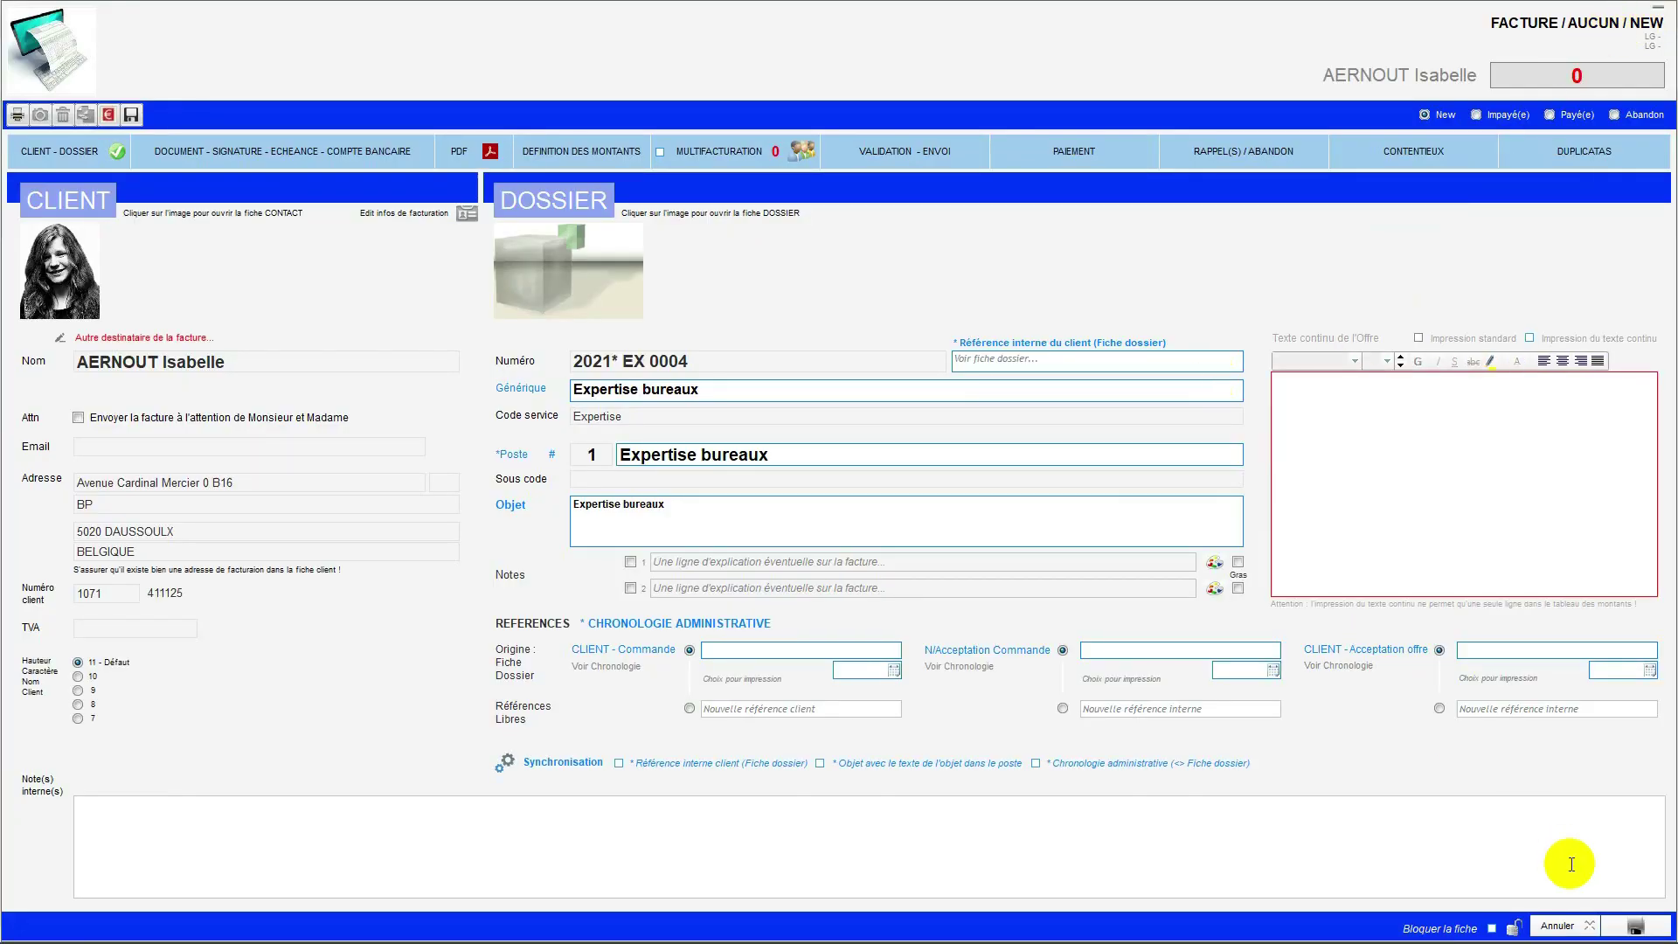
left_click(1559, 926)
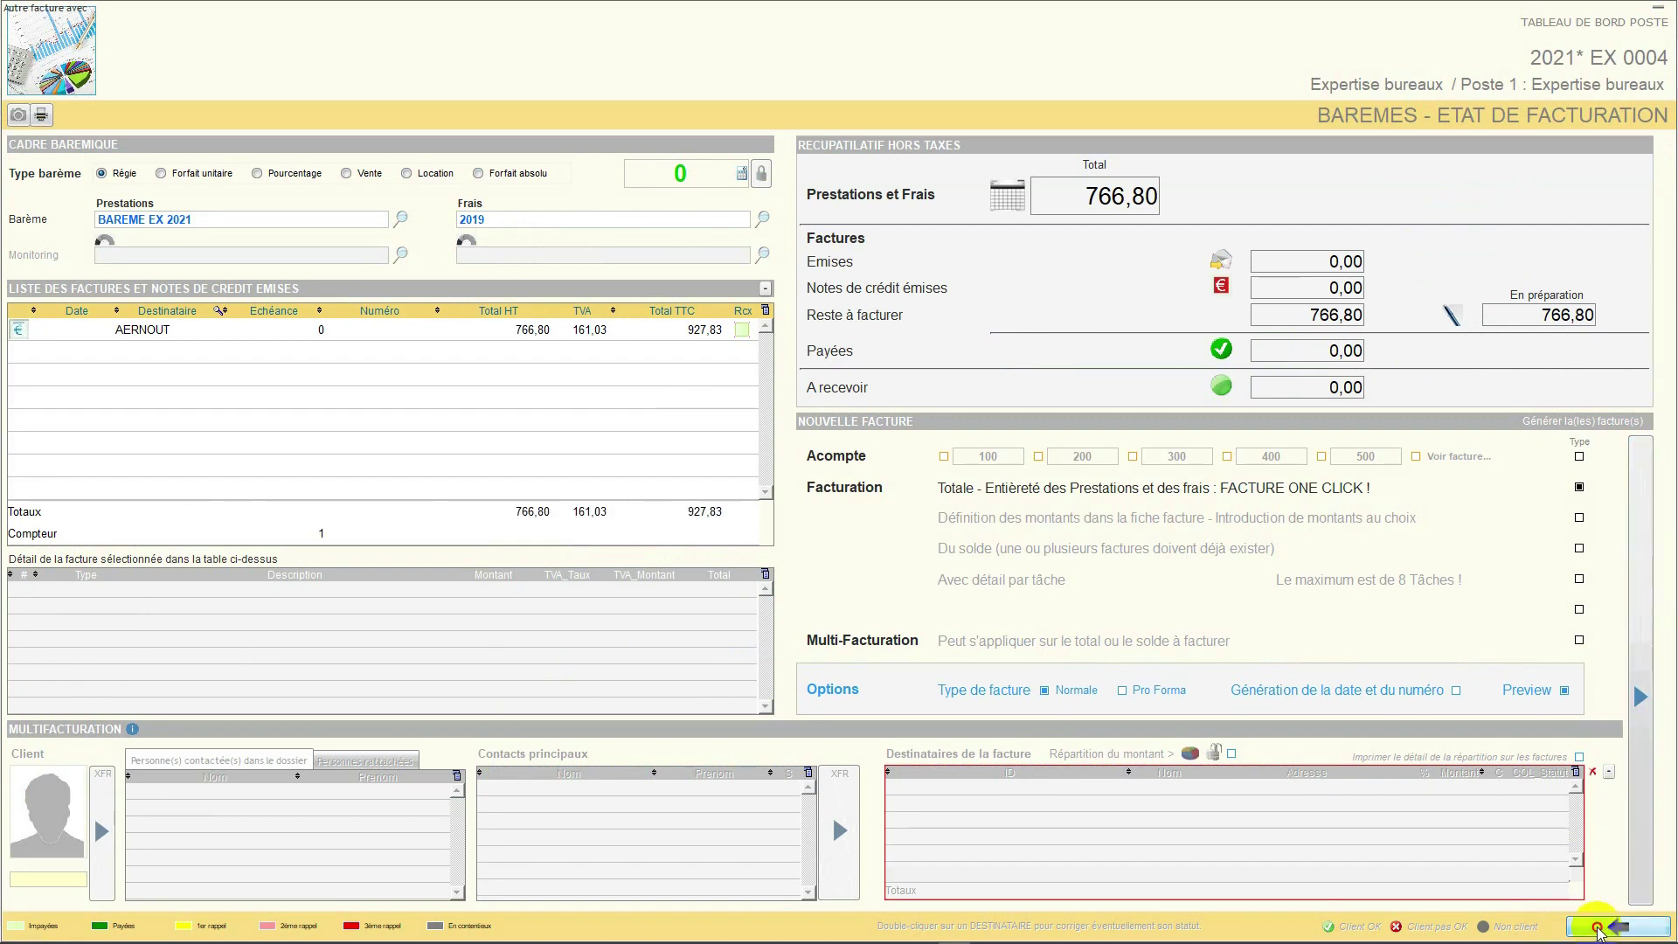
Return to the list of favourite dossiers, leaving the billing dashboard, the poste and the dossier without saving modifications
left_click(1598, 928)
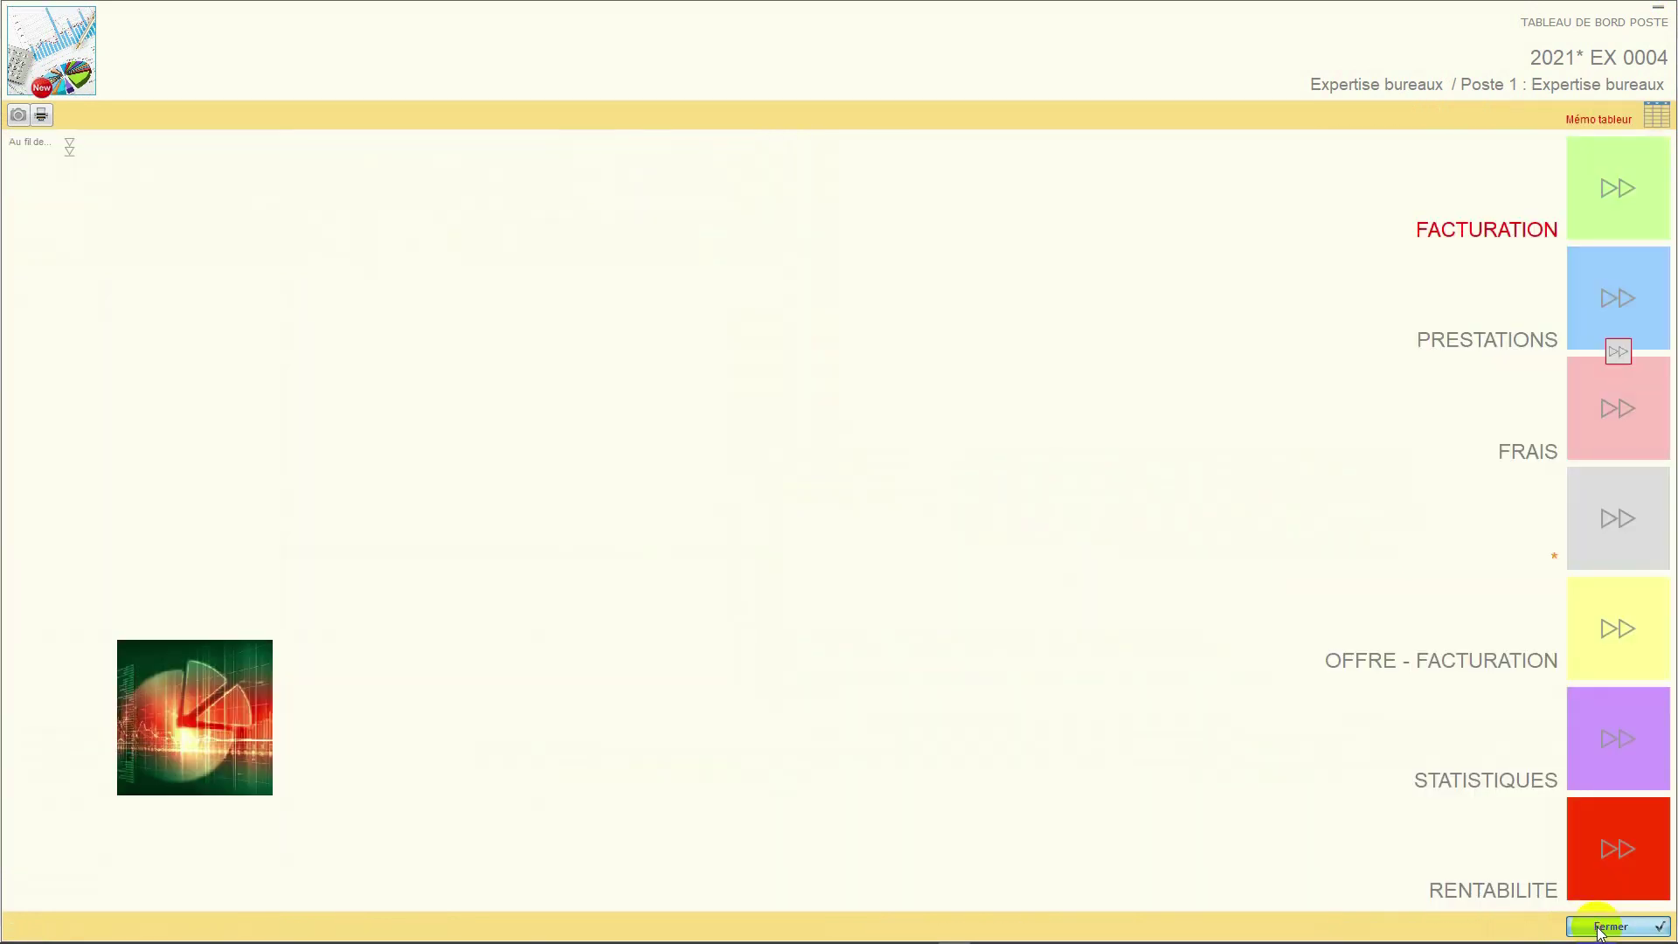
left_click(1598, 928)
left_click(1594, 926)
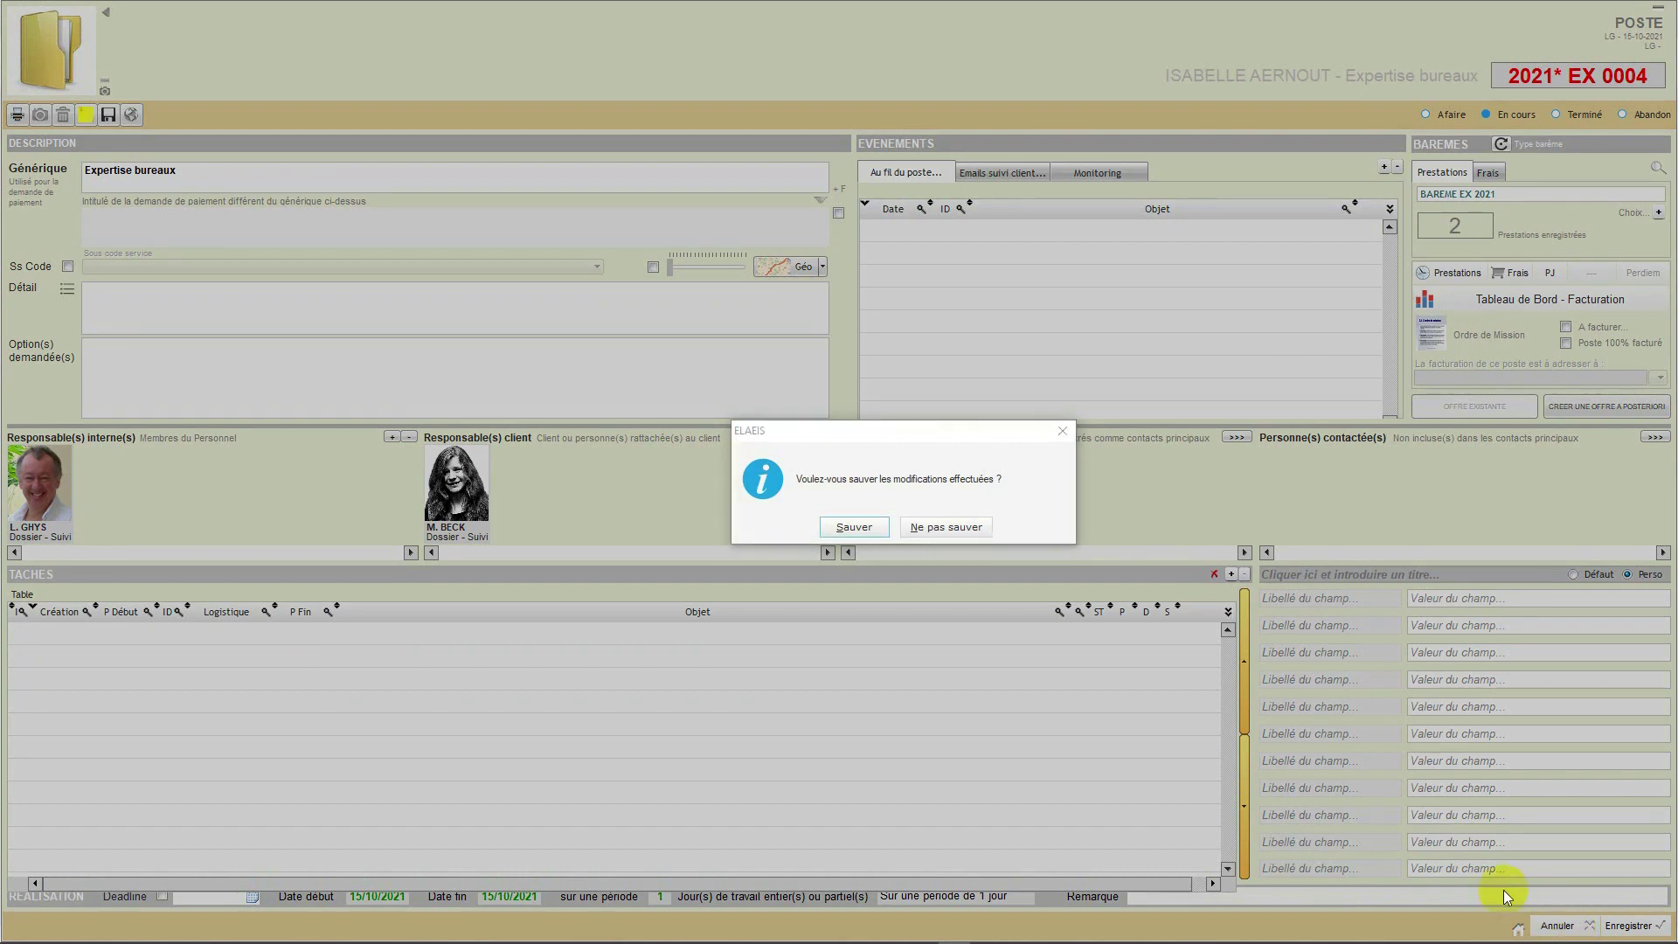
left_click(905, 528)
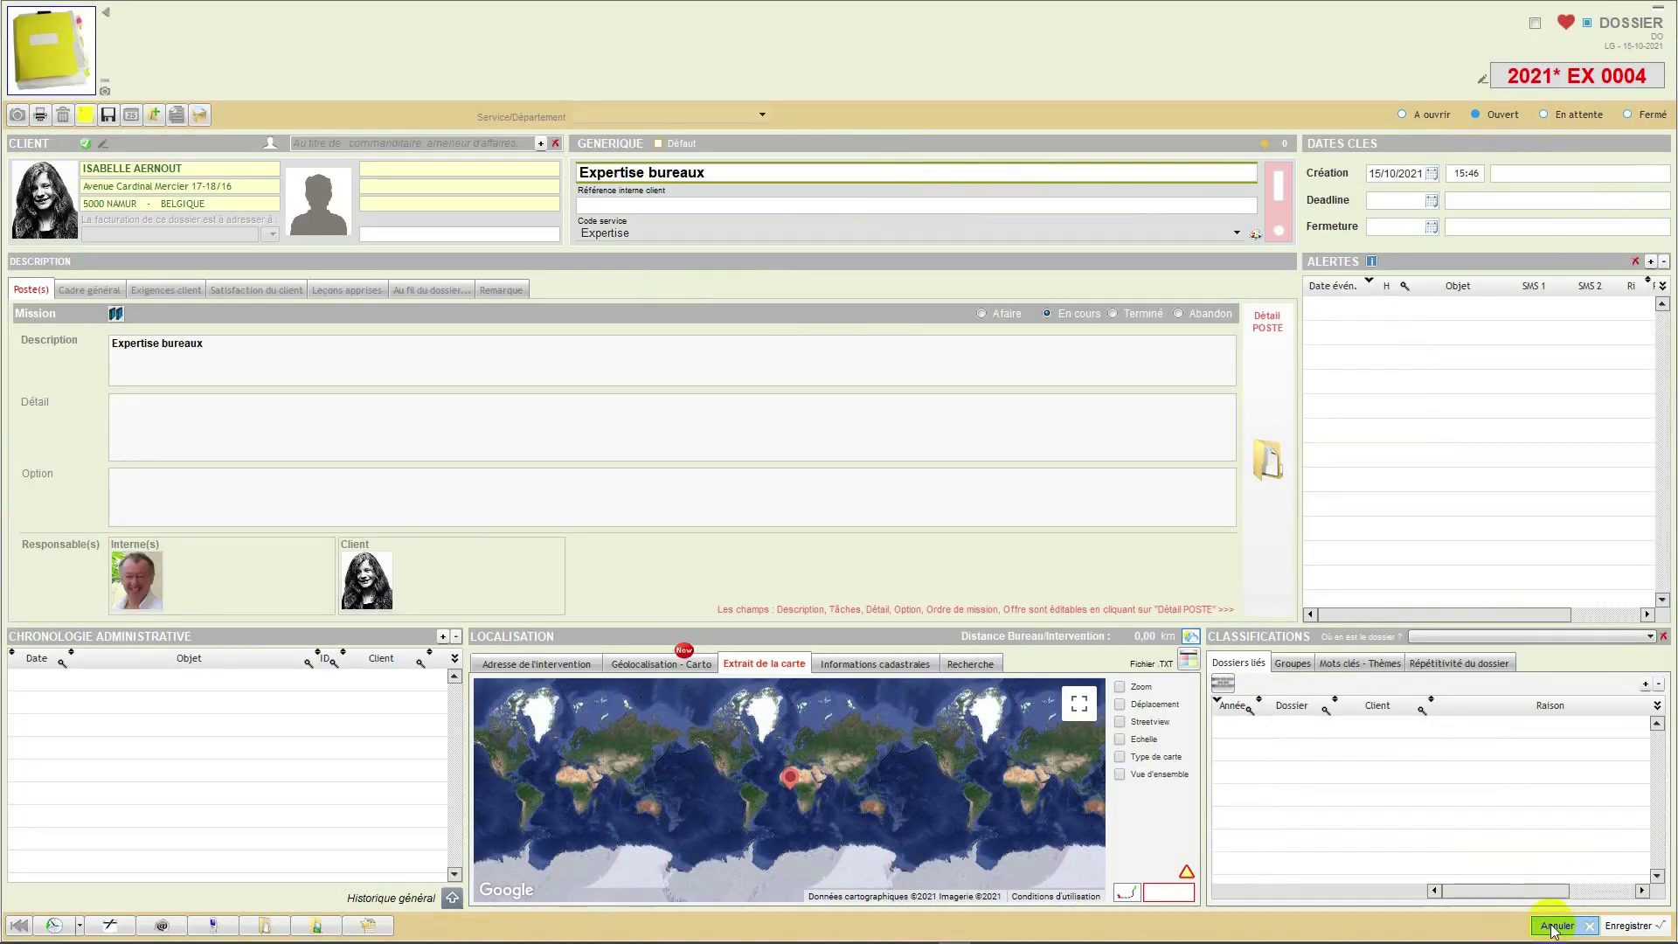
left_click(1554, 926)
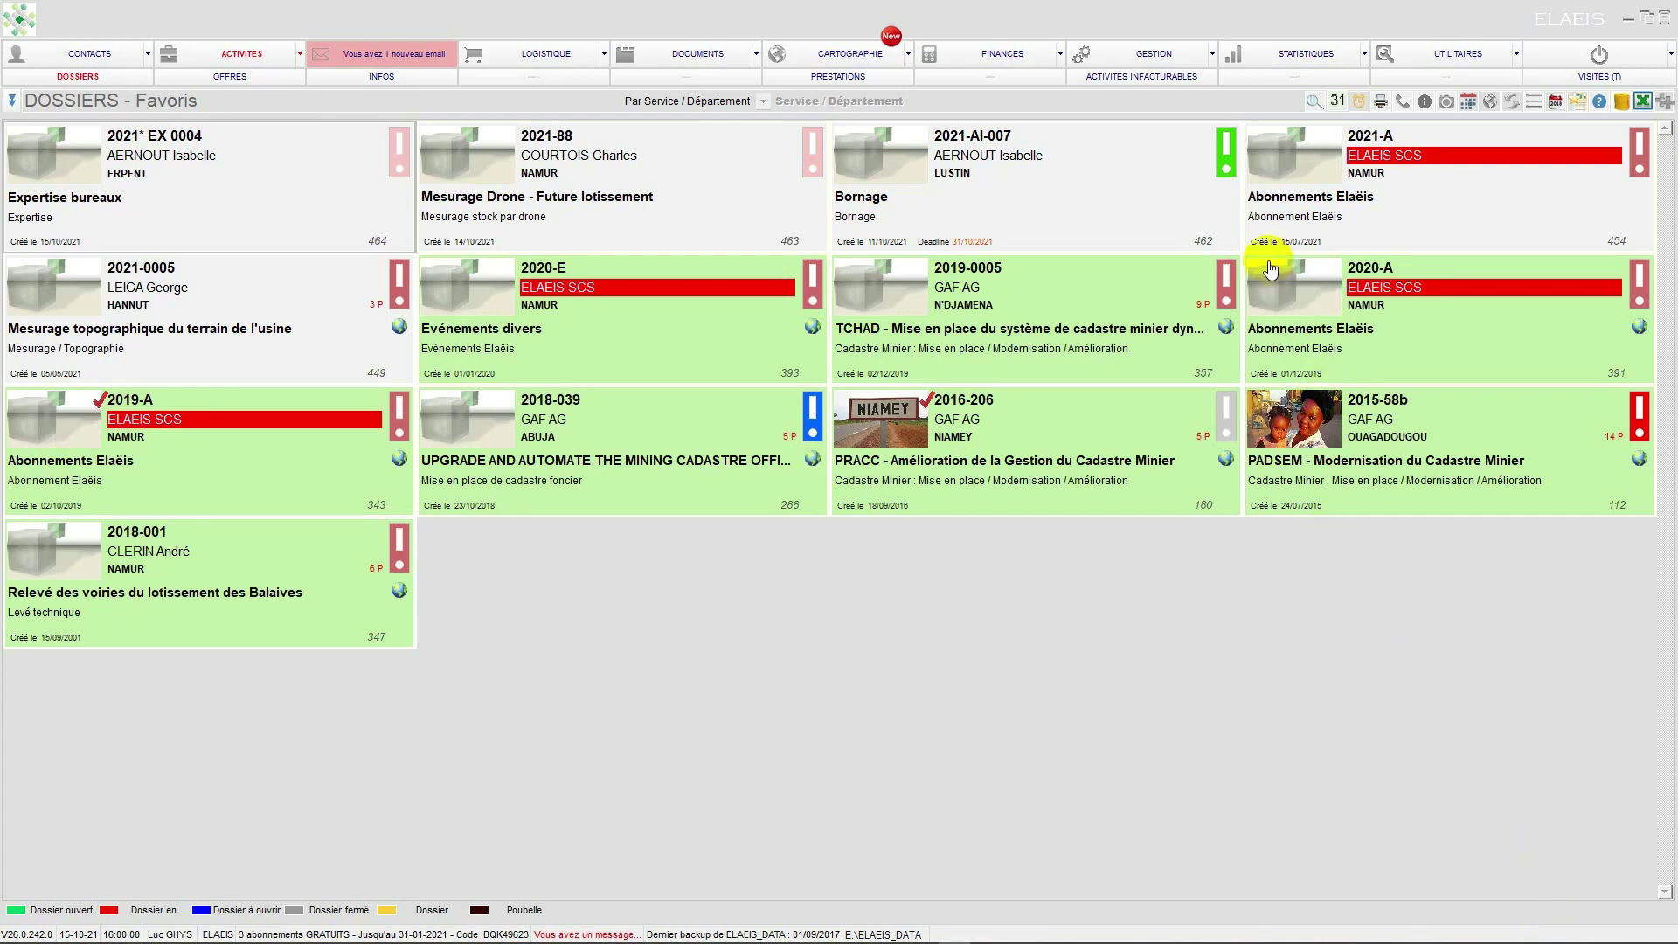
Return to the ELAEIS welcome page through the session exit, declining to end the session
left_click(1402, 54)
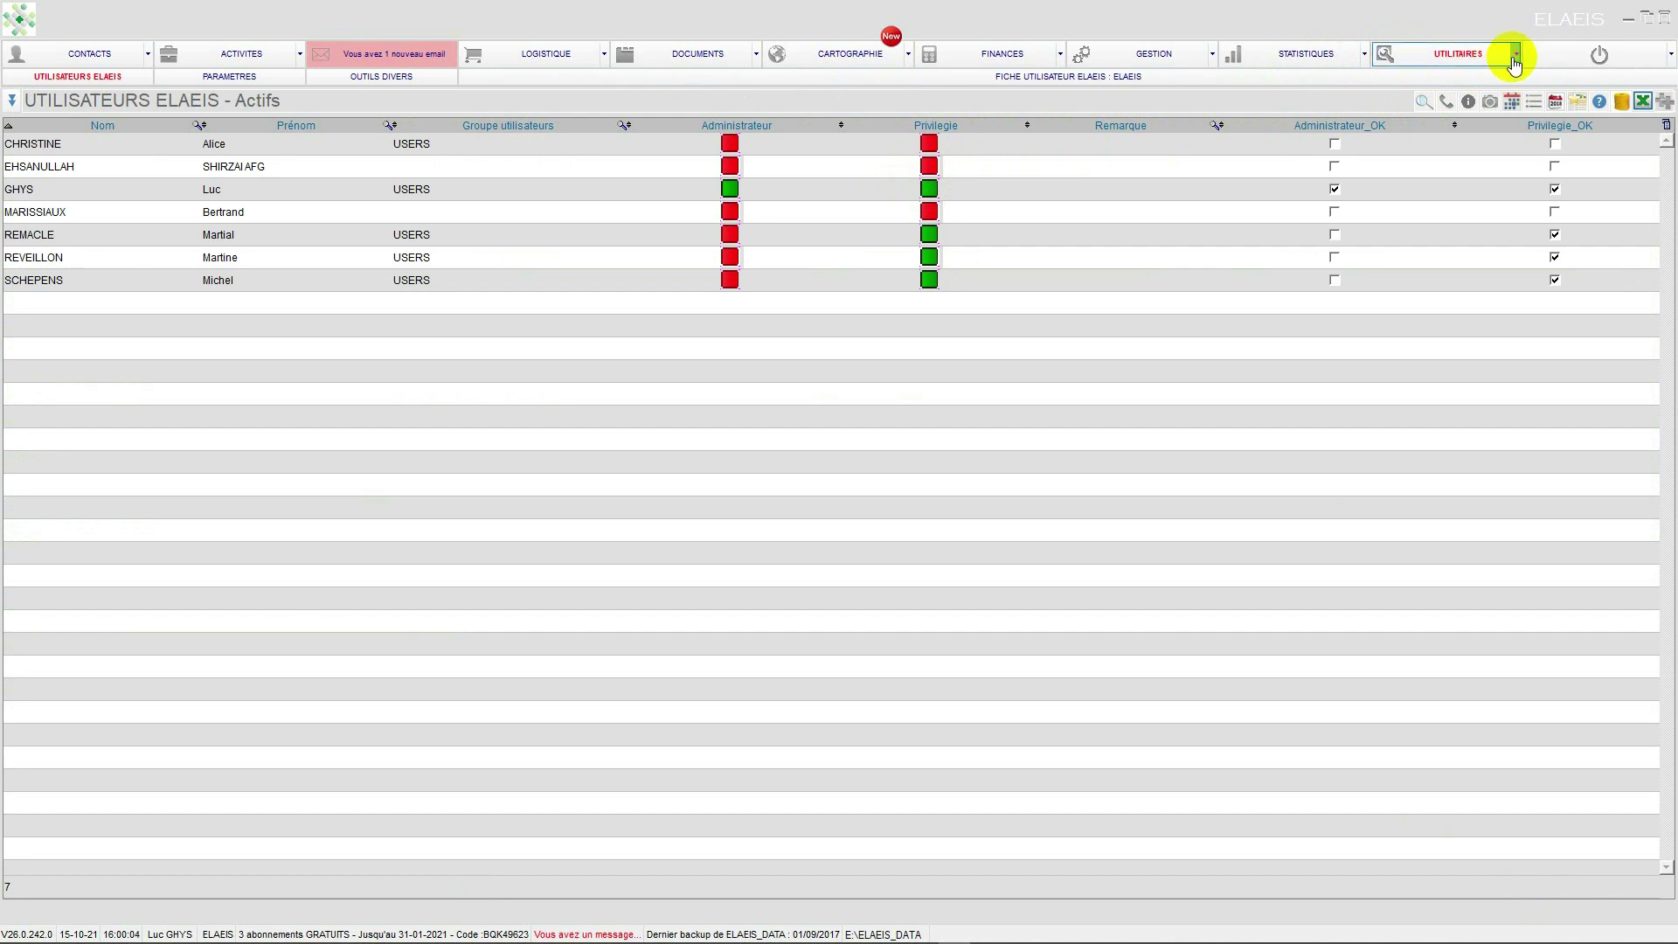
left_click(1598, 55)
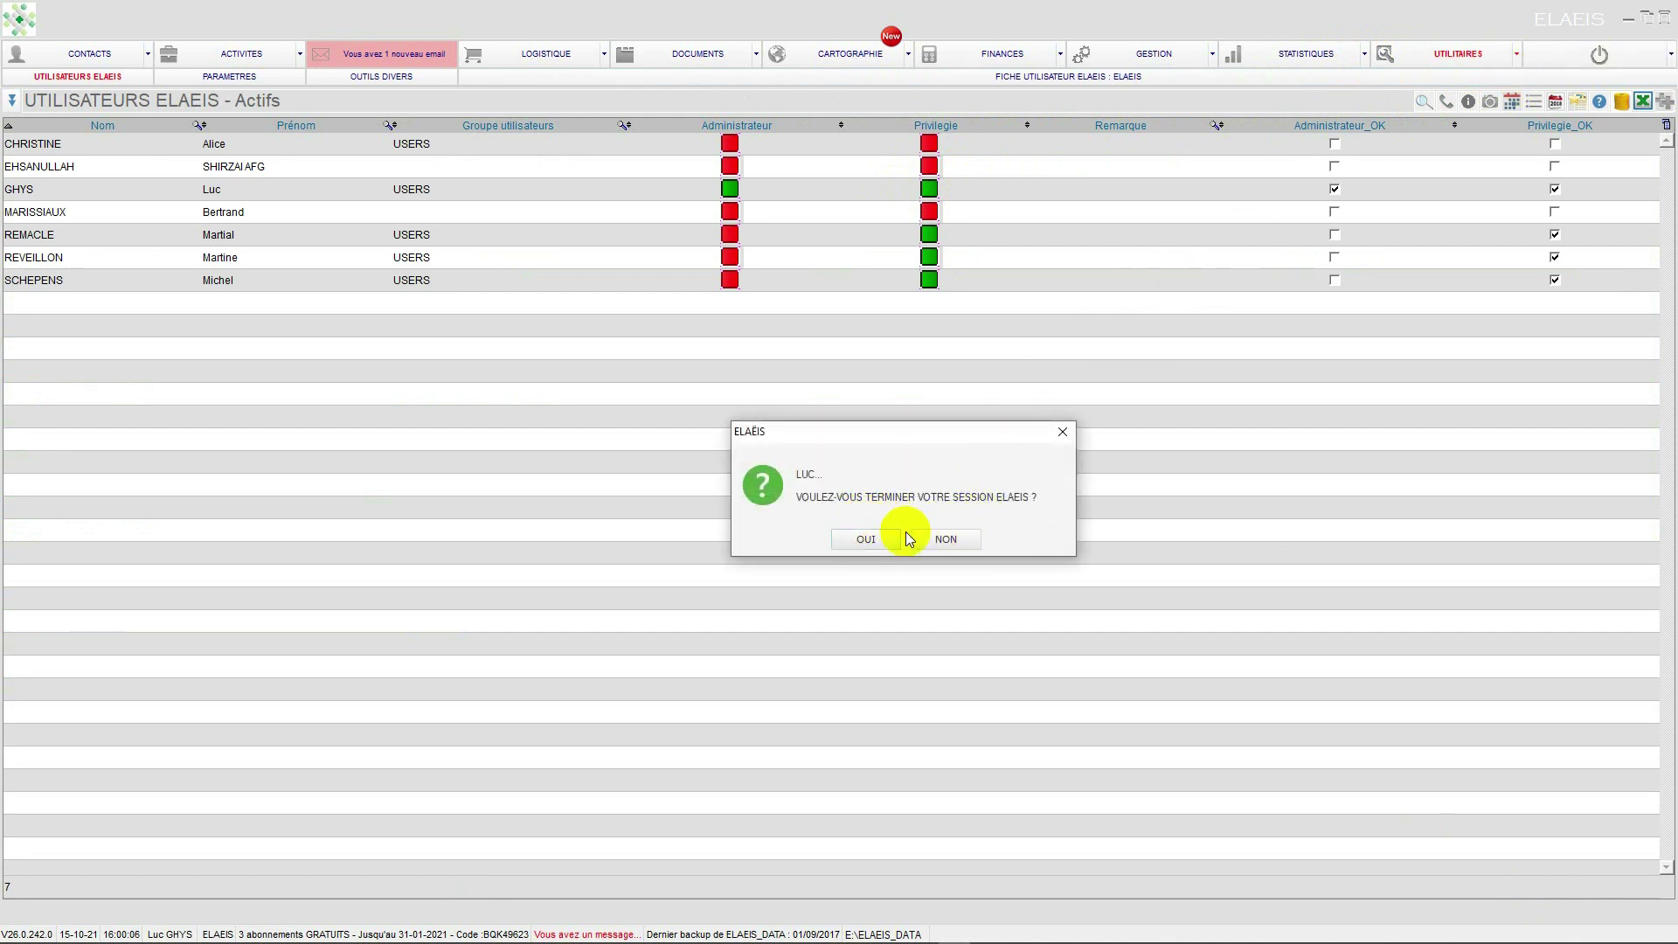
left_click(931, 536)
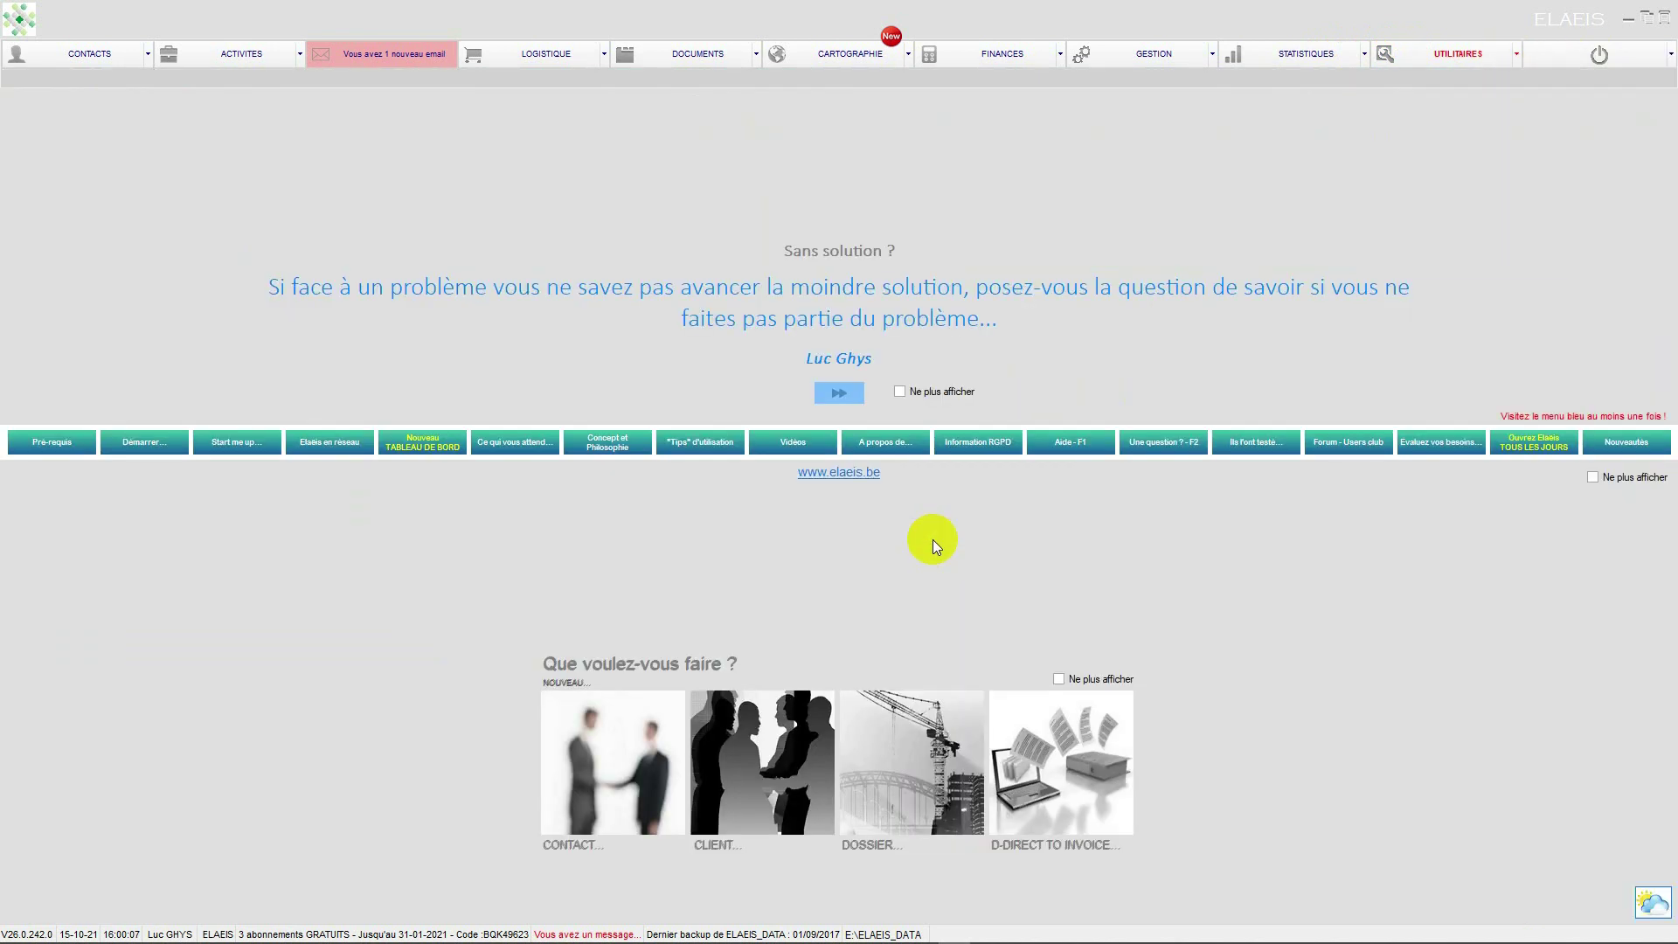